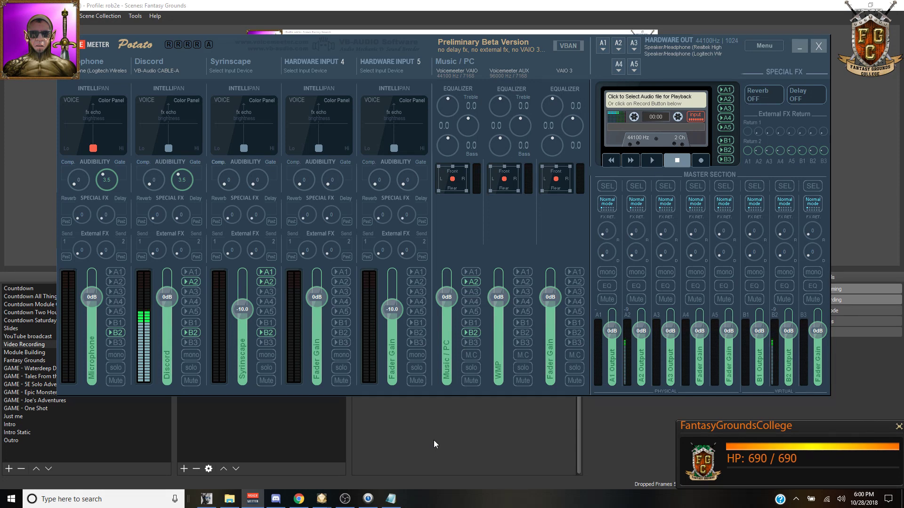
Step: Turn the Music/PC strip's A1 output on and back off, then show the Madhouse of Tasha's Kiss page
click(471, 272)
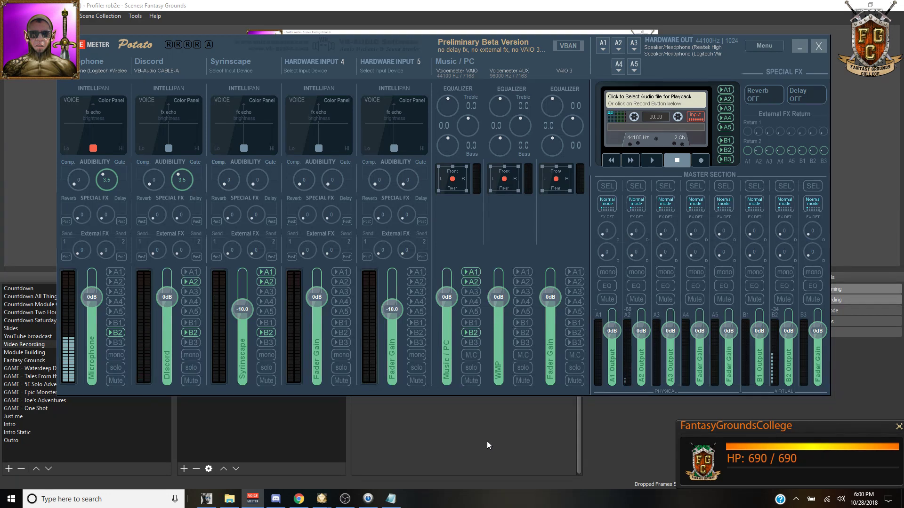
click(476, 271)
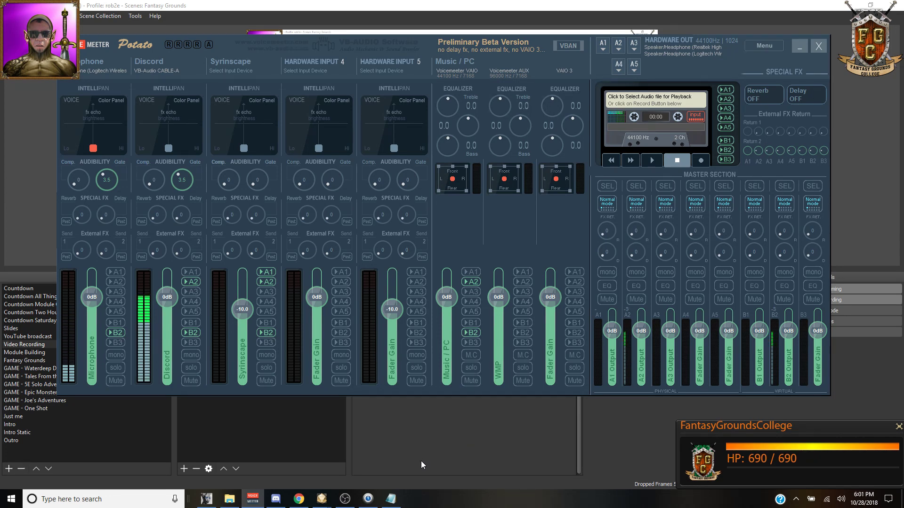
click(299, 499)
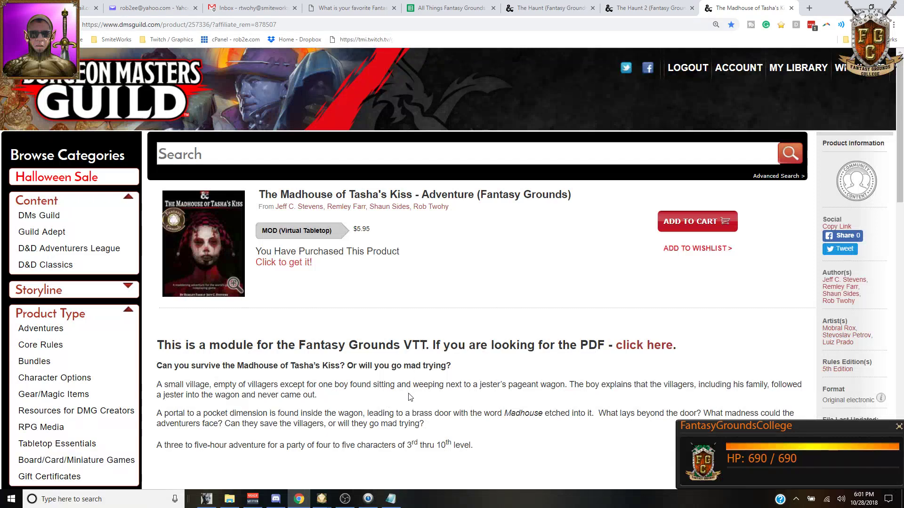
Step: Switch to the All Things Fantasy Grounds schedule spreadsheet showing Top Ten Voted FG Extensions
click(437, 8)
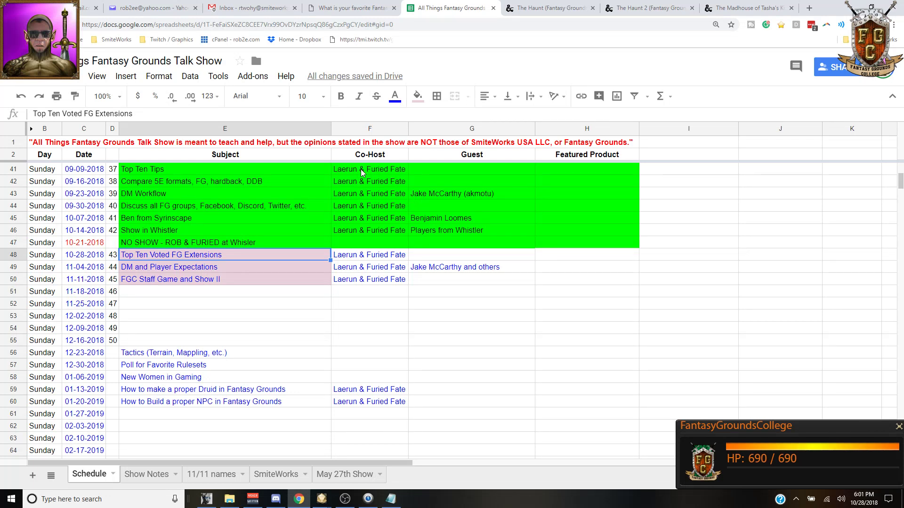
Step: Check the favourite extension poll results and the Show Notes sheet, then show The Haunt page
click(346, 9)
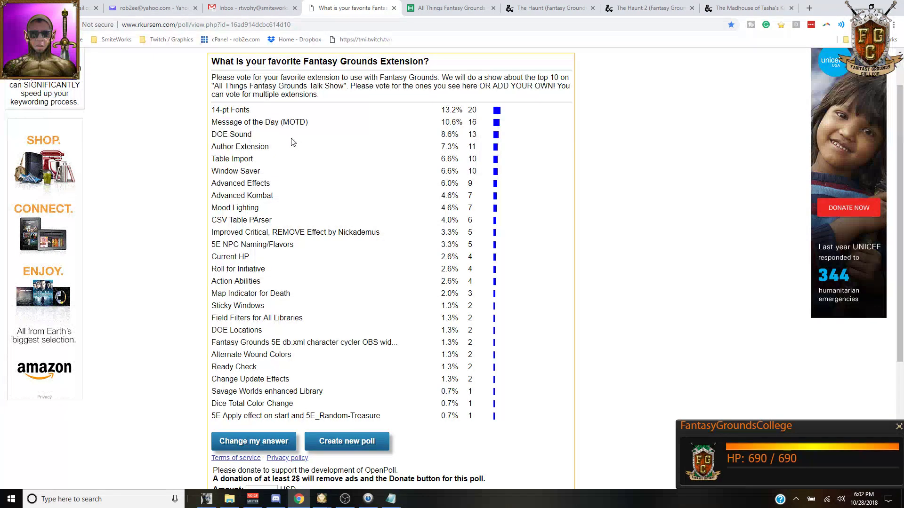
key(ctrl+Tab)
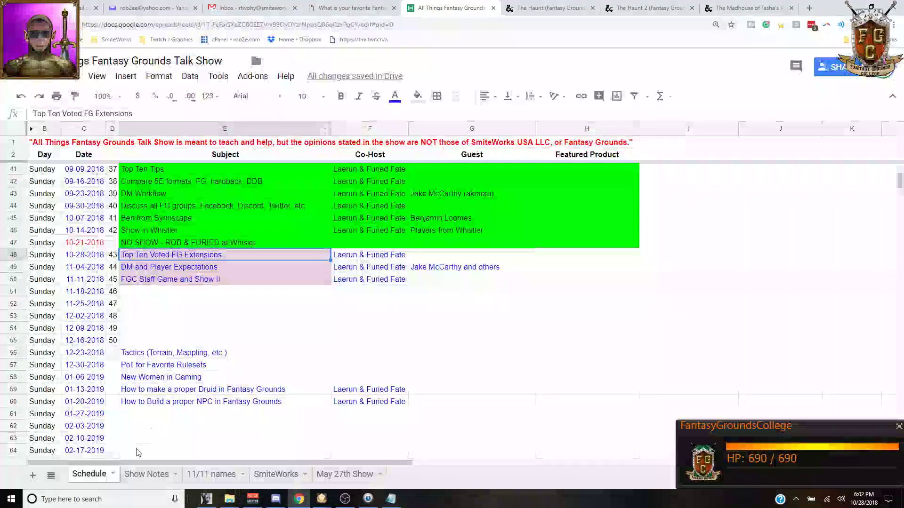
click(134, 474)
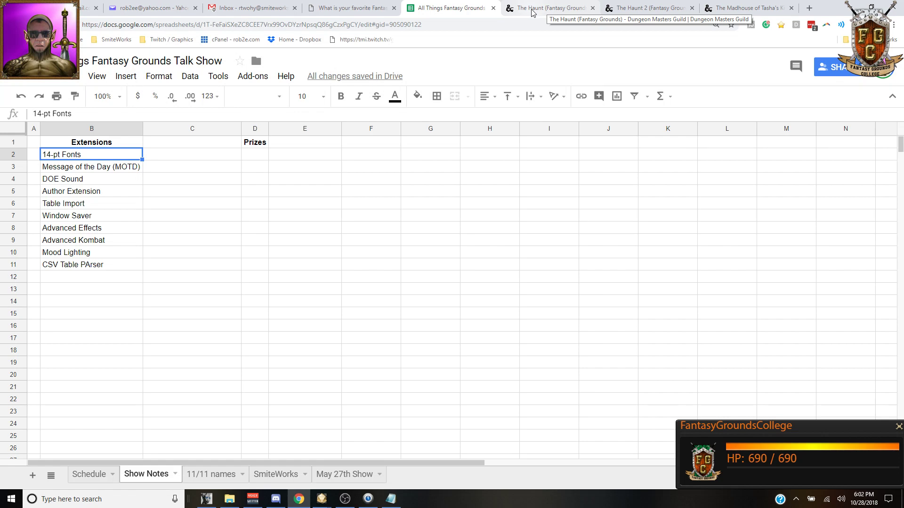
click(532, 13)
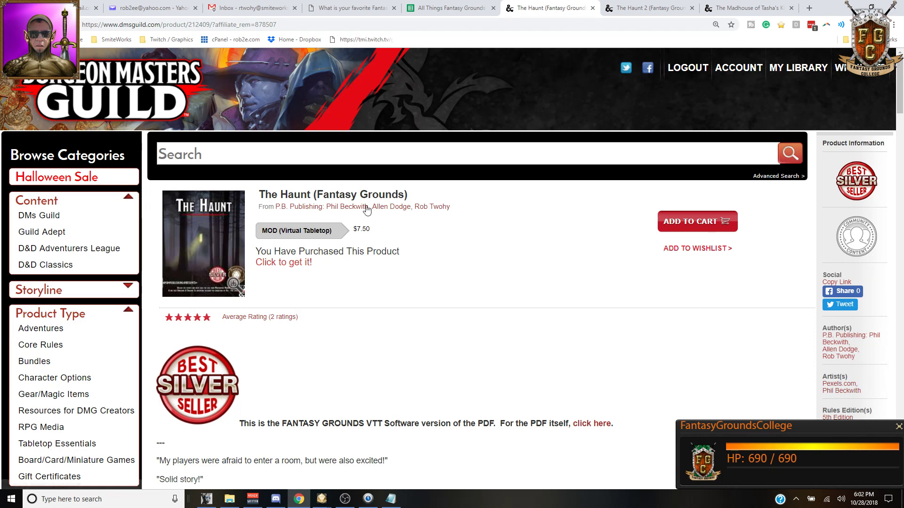
Step: Compare The Haunt, The Haunt 2 and Madhouse of Tasha's Kiss product pages, scrolling Madhouse
click(636, 13)
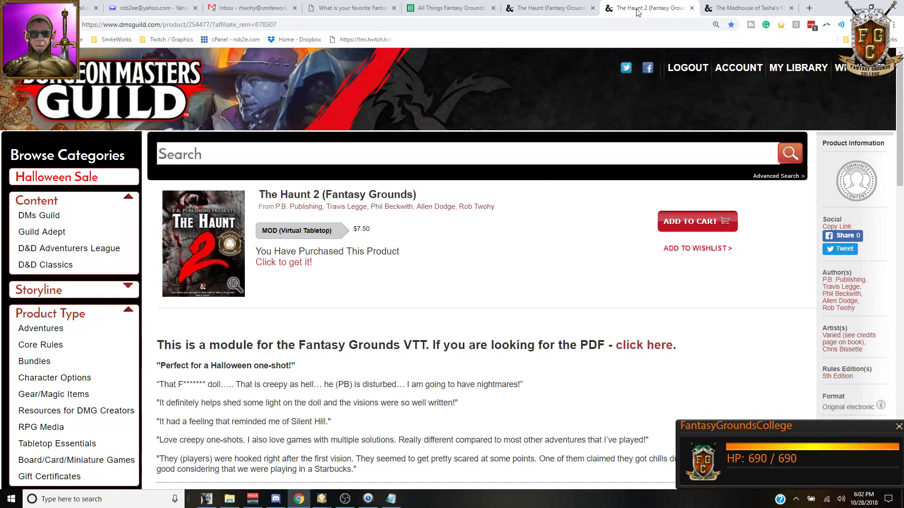
click(744, 11)
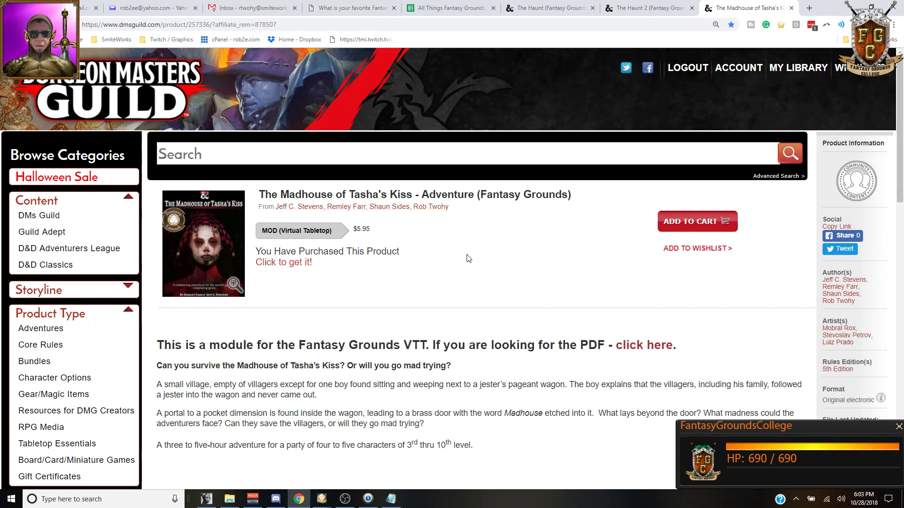
scroll(465, 254, down, 1)
scroll(465, 255, down, 2)
scroll(465, 254, up, 3)
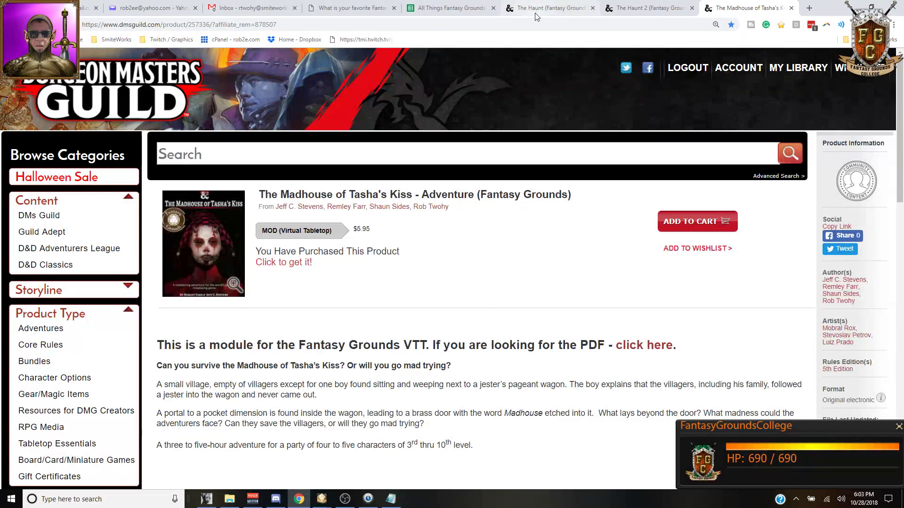
click(536, 16)
click(640, 9)
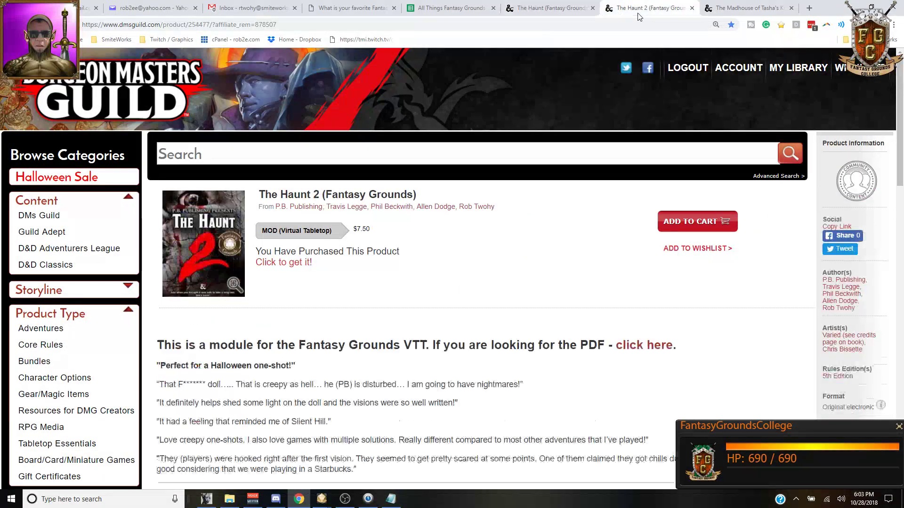
click(719, 9)
click(548, 8)
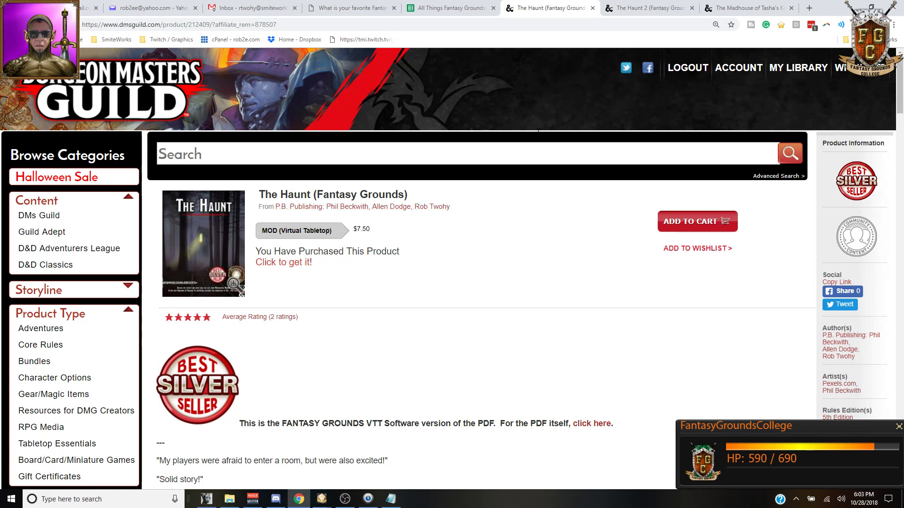
Step: Flip further between the three adventure pages, then bring up Deep Bot's raffle setup
click(630, 12)
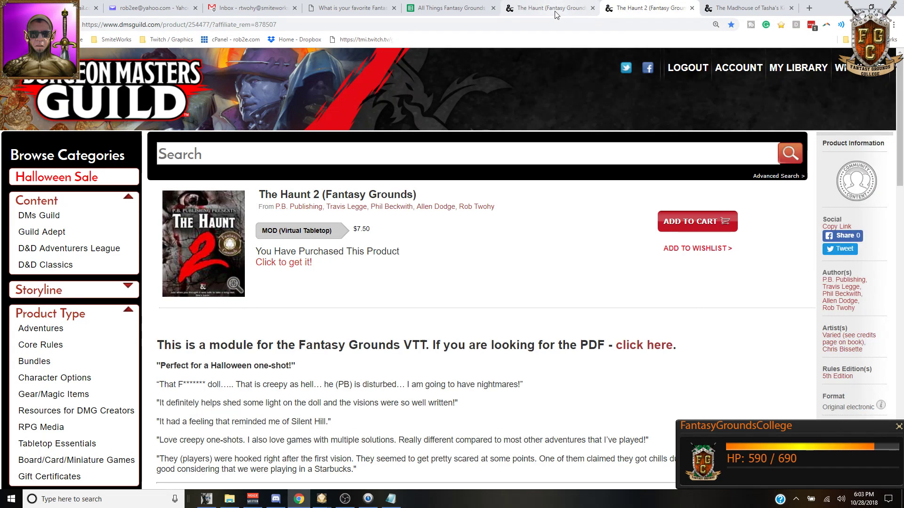
click(562, 12)
click(659, 13)
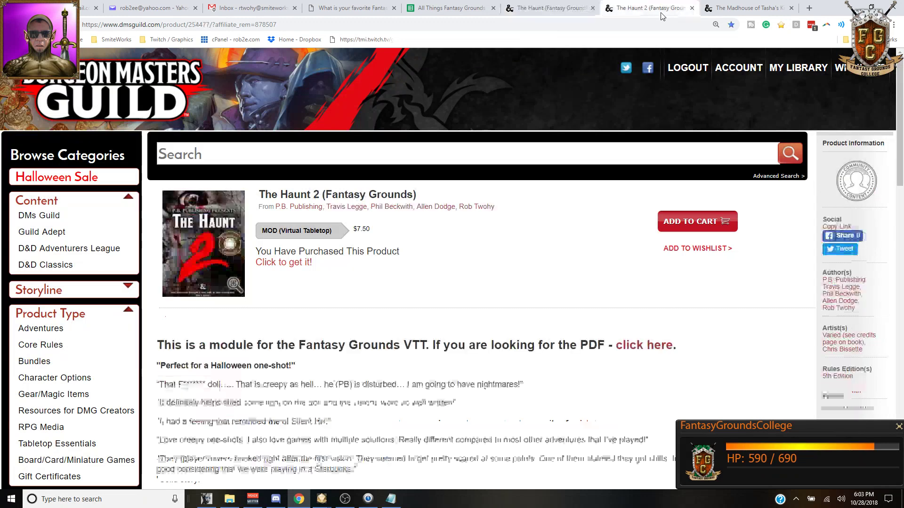
click(748, 9)
click(557, 12)
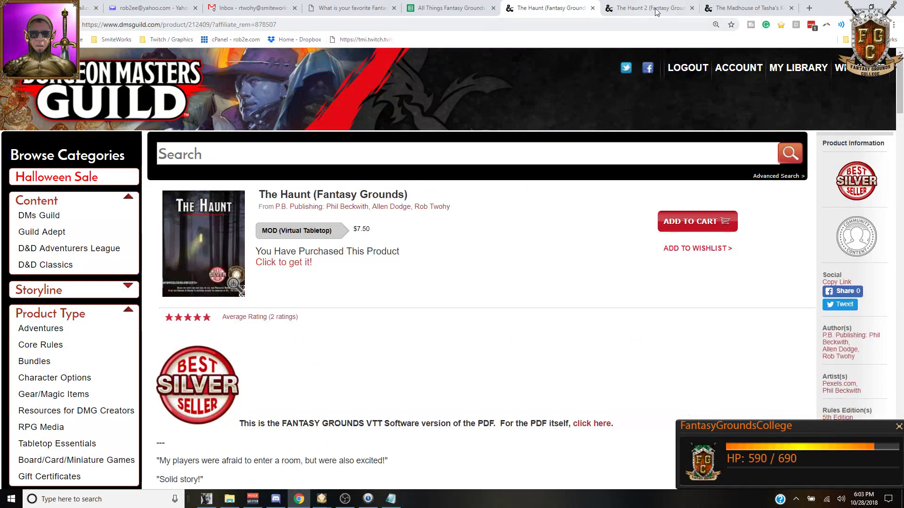
click(651, 11)
click(744, 8)
click(573, 14)
click(649, 9)
click(566, 10)
click(631, 14)
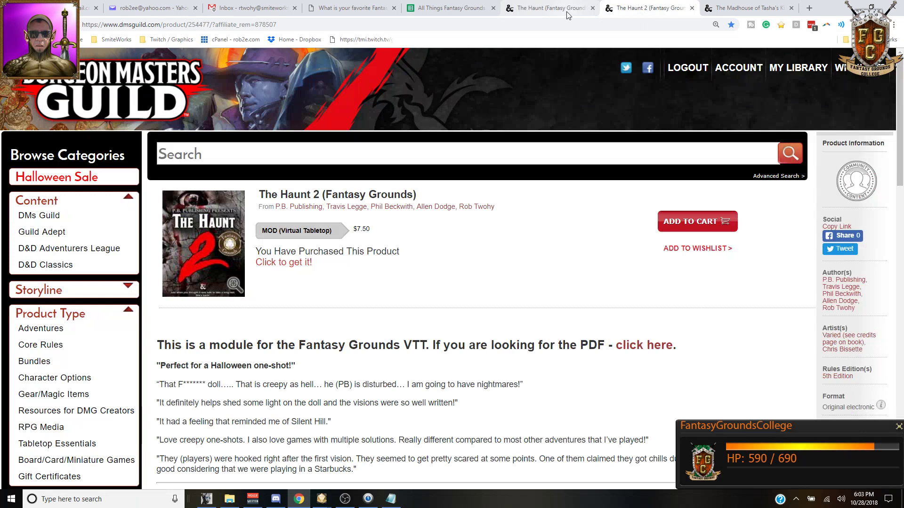
click(527, 14)
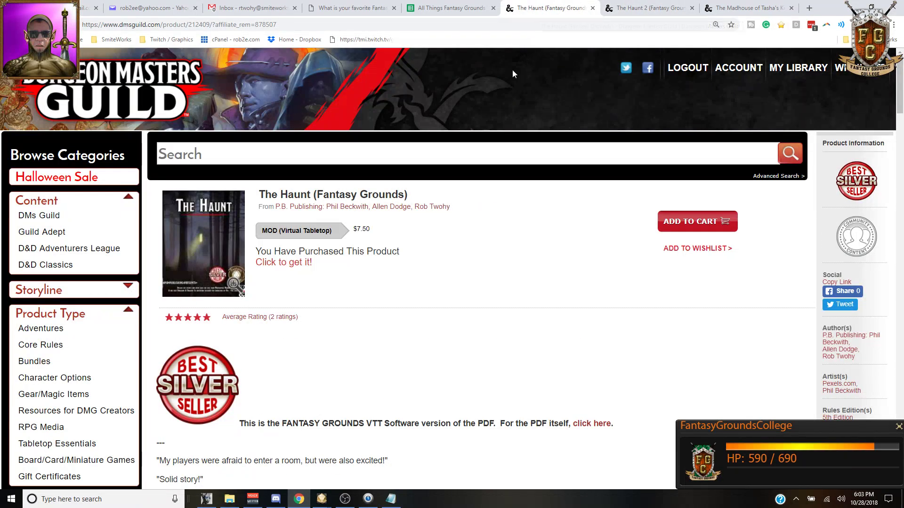
click(650, 9)
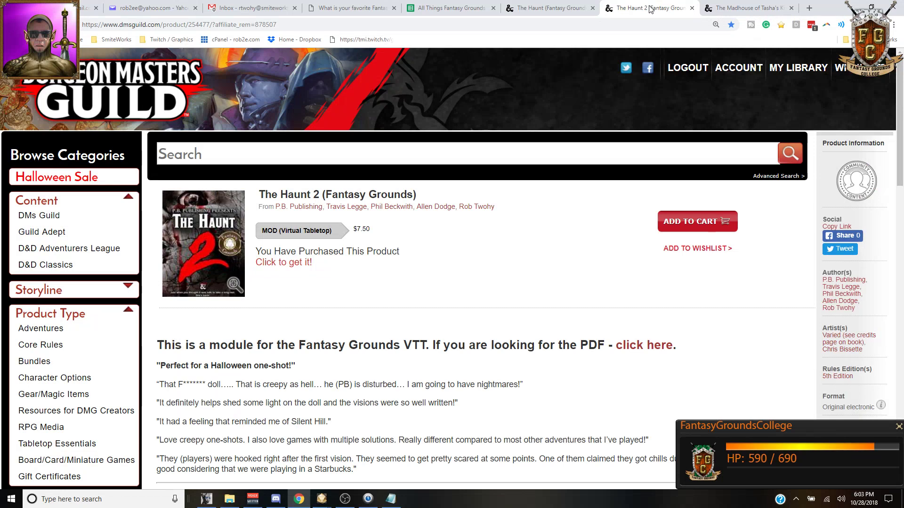
click(743, 10)
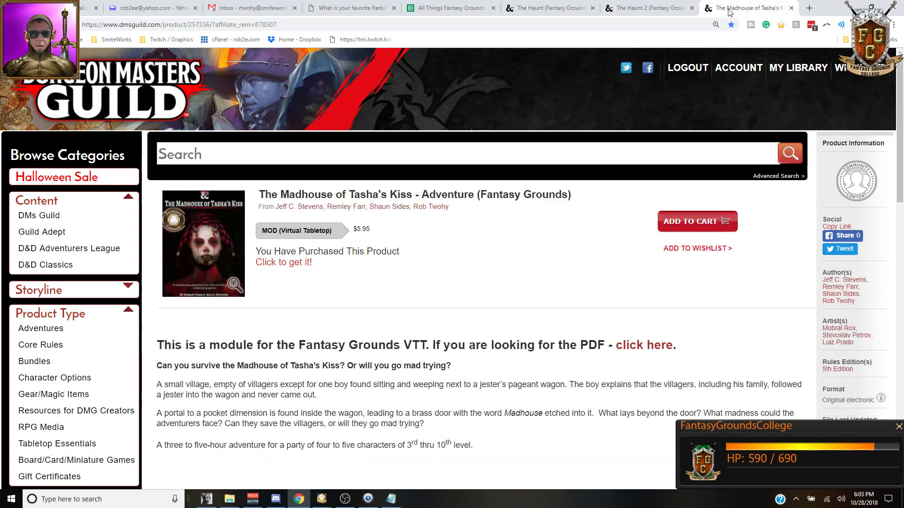
click(555, 8)
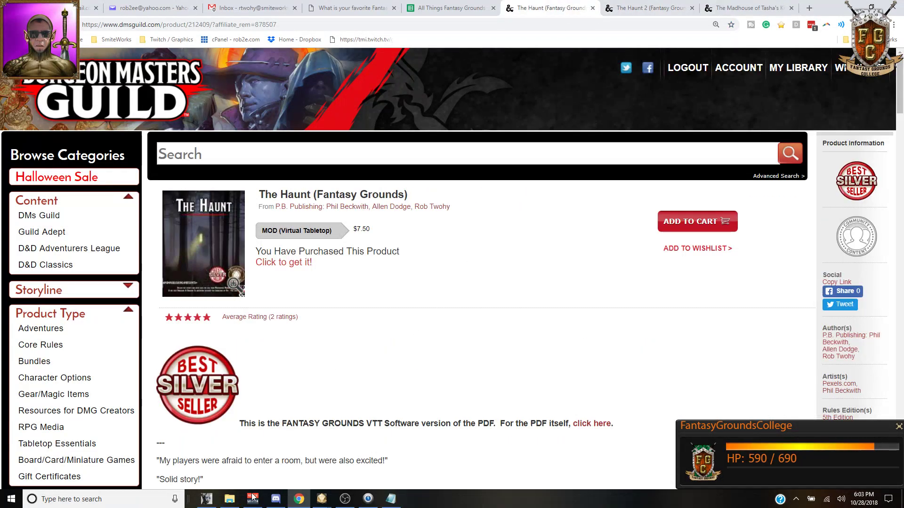
click(206, 498)
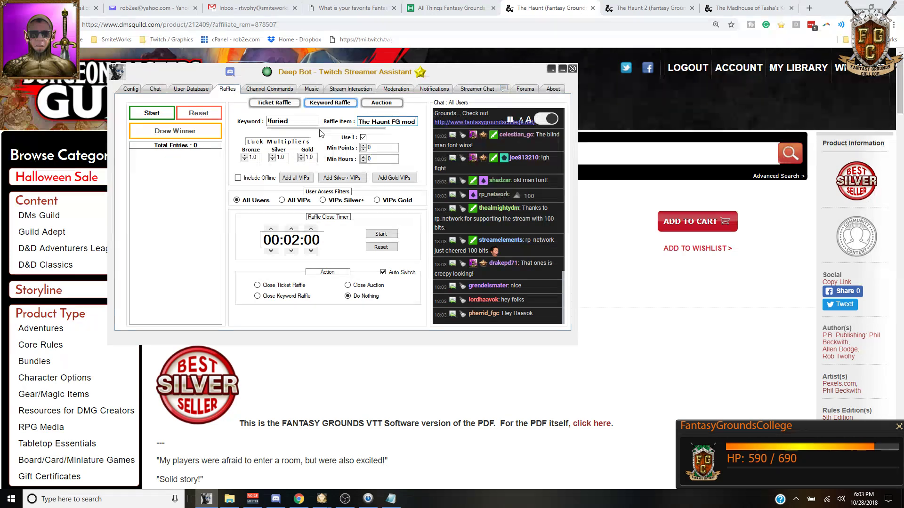
Step: Start the !furied keyword raffle for The Haunt FG mod with its two-minute close timer
click(150, 113)
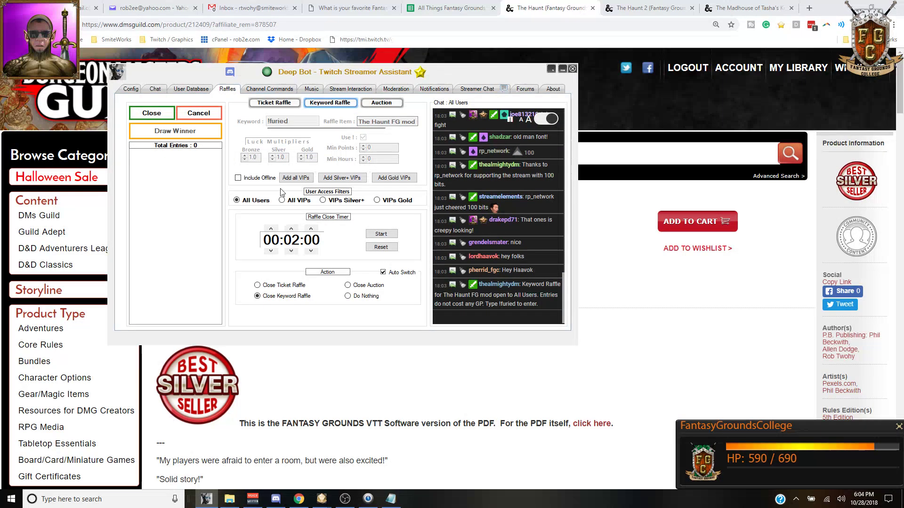
click(382, 235)
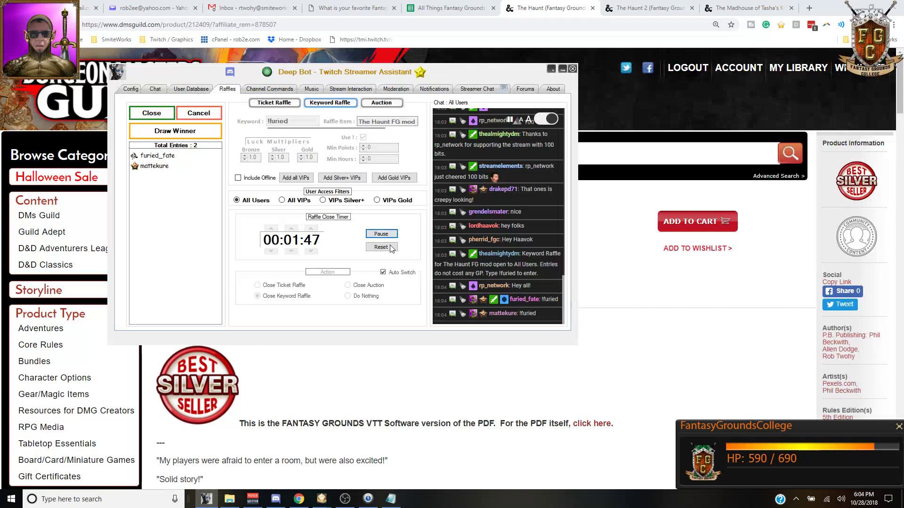
mouse_move(322, 502)
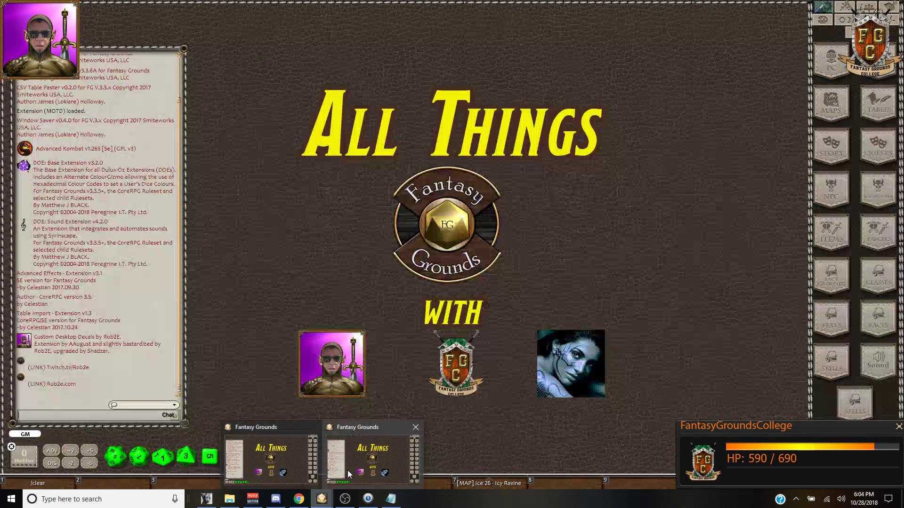
click(348, 471)
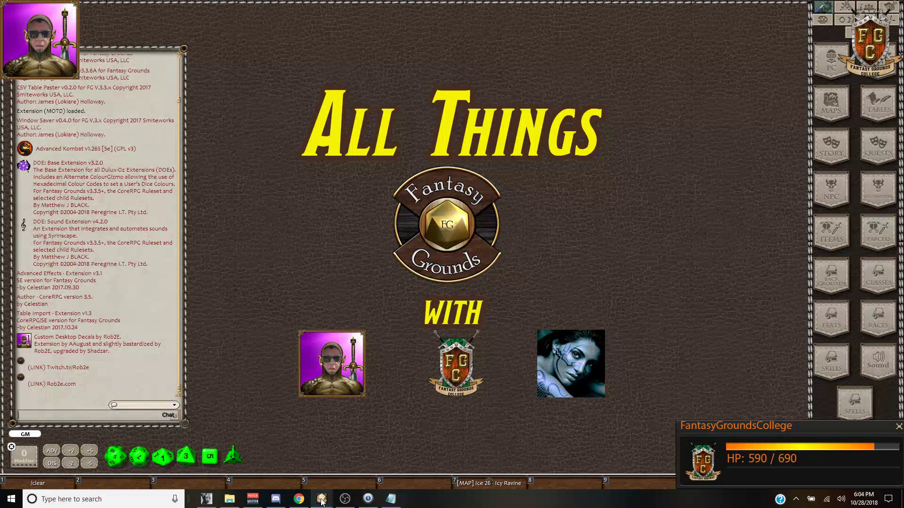
Step: Alternate between the large-text and small-text Fantasy Grounds windows to compare their chat logs
mouse_move(322, 502)
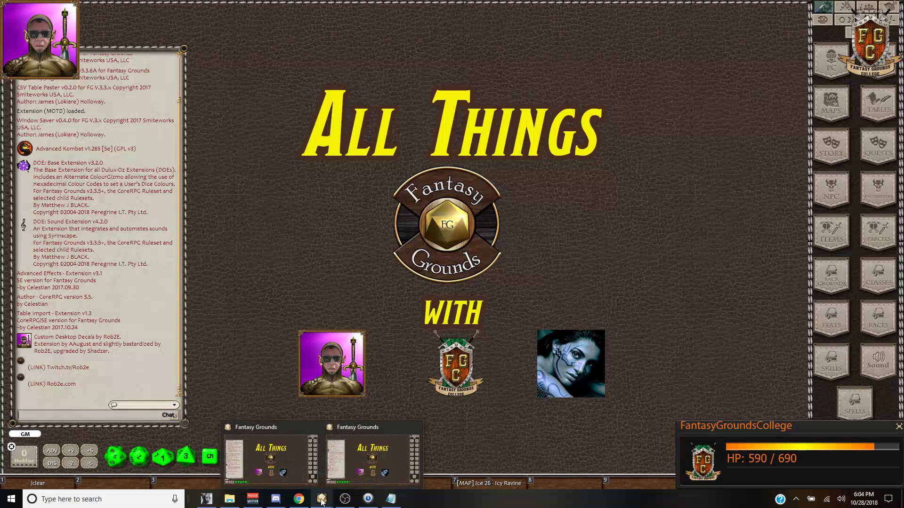
click(303, 477)
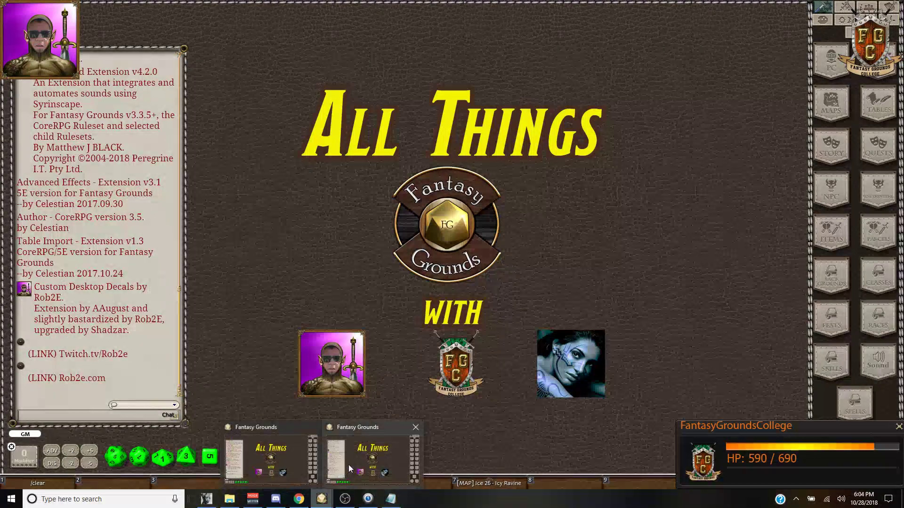
click(352, 469)
click(318, 491)
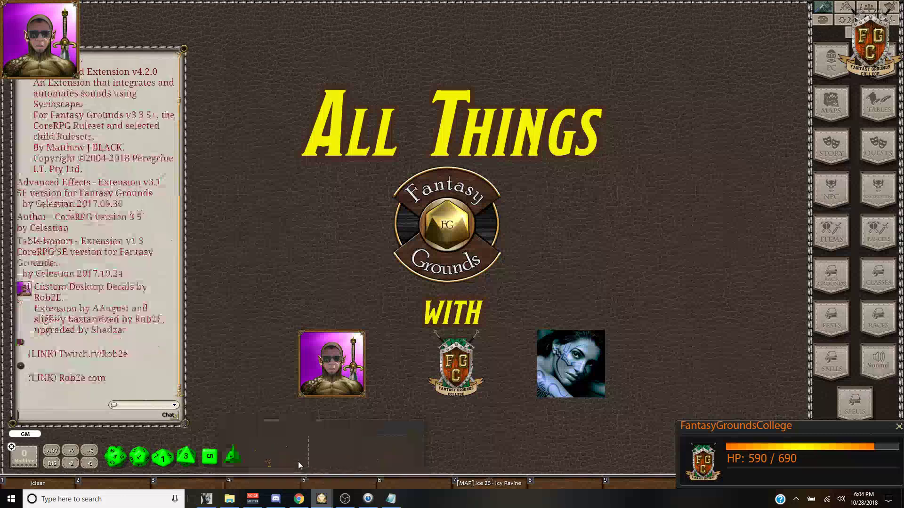
click(350, 472)
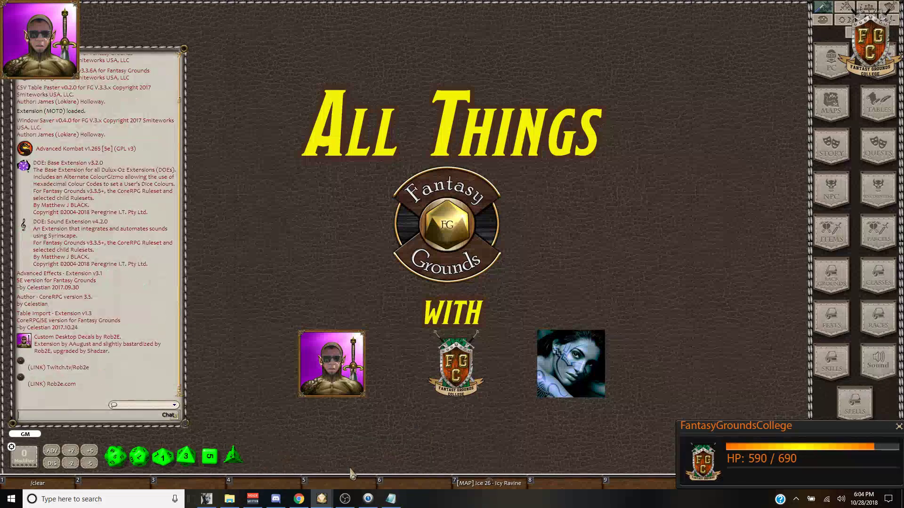
click(320, 500)
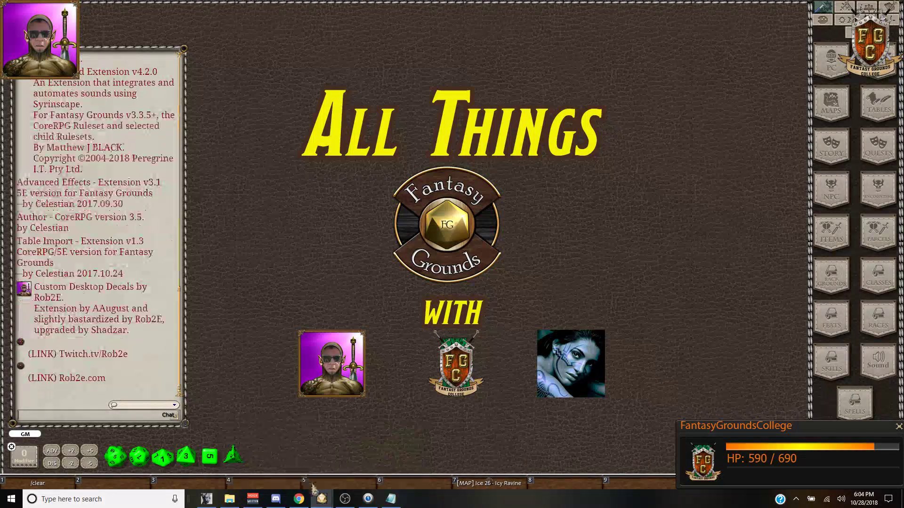
mouse_move(322, 499)
click(346, 473)
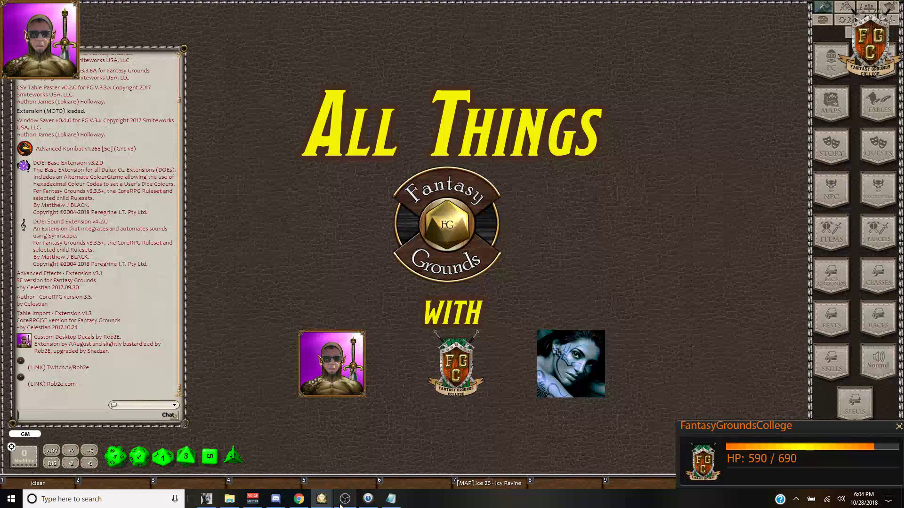
click(299, 468)
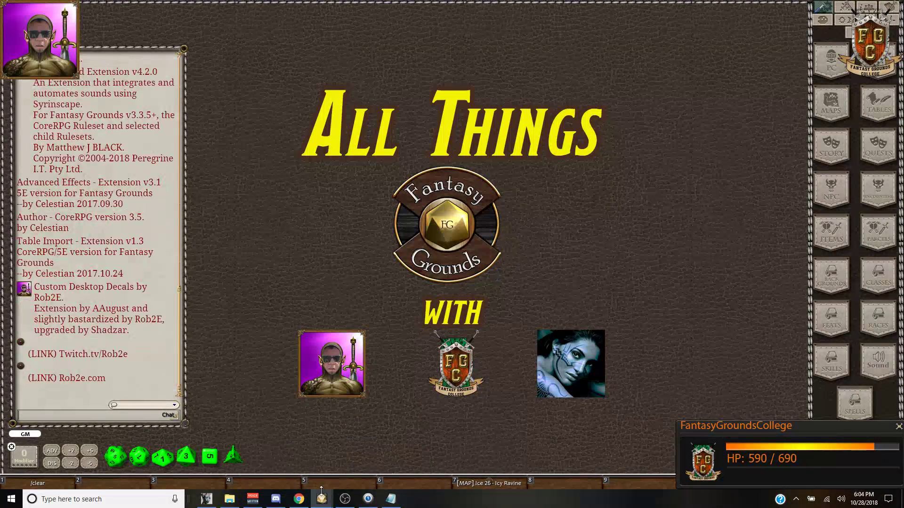
mouse_move(321, 498)
click(335, 485)
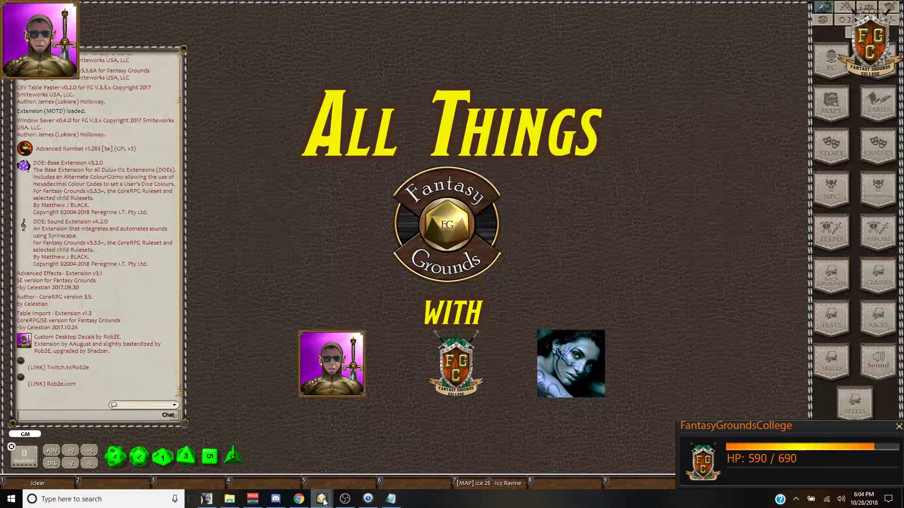
click(293, 459)
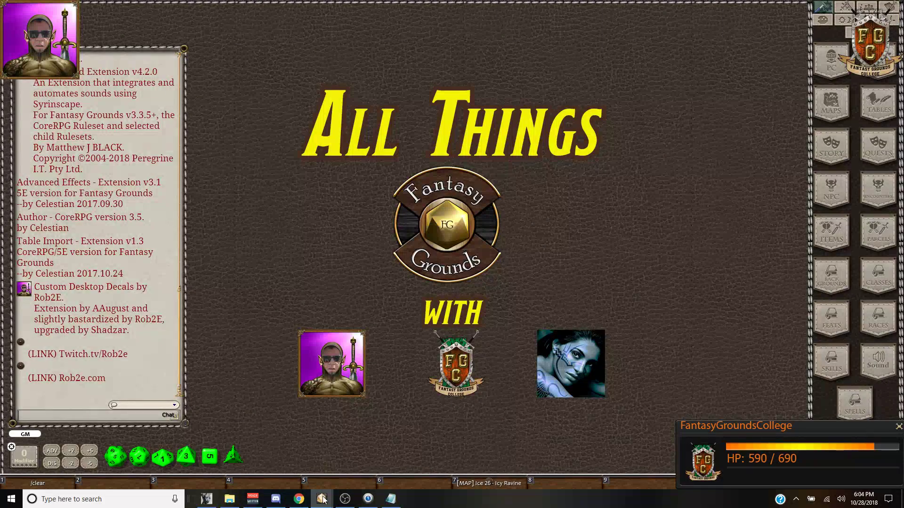
click(342, 481)
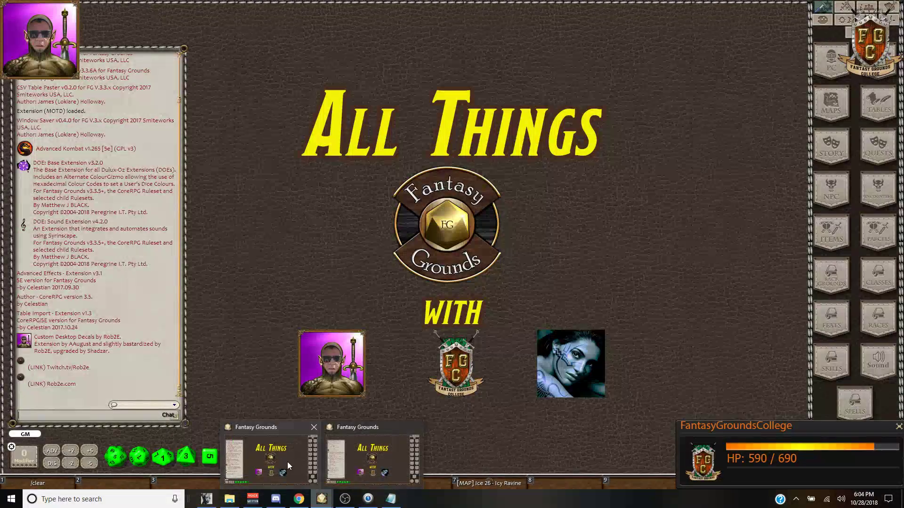
click(290, 463)
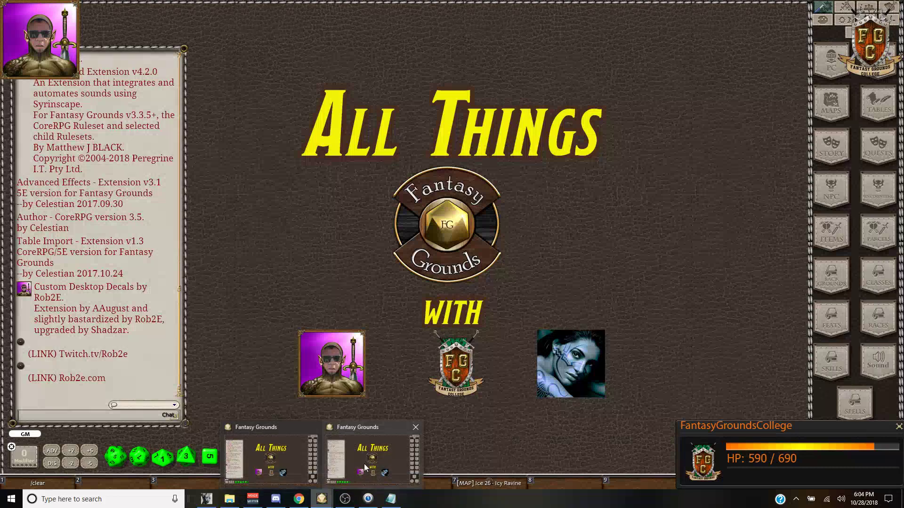
click(329, 454)
click(282, 461)
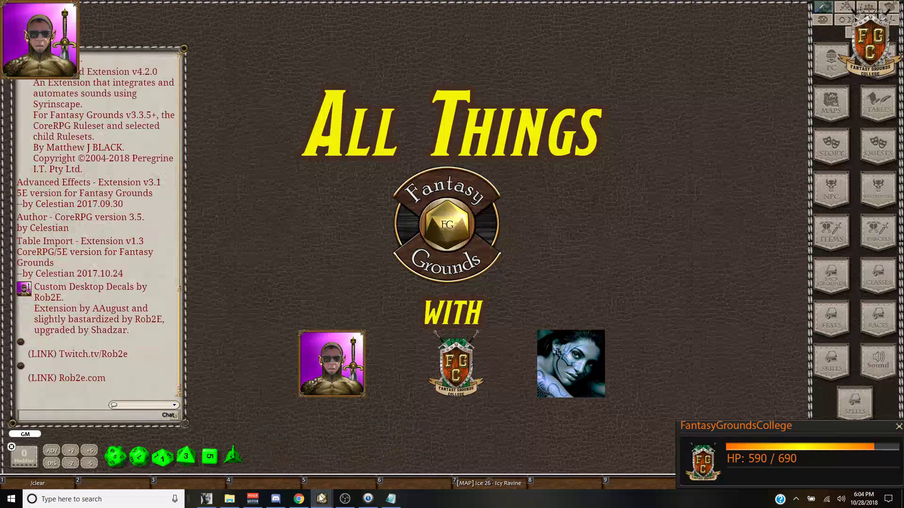
click(354, 460)
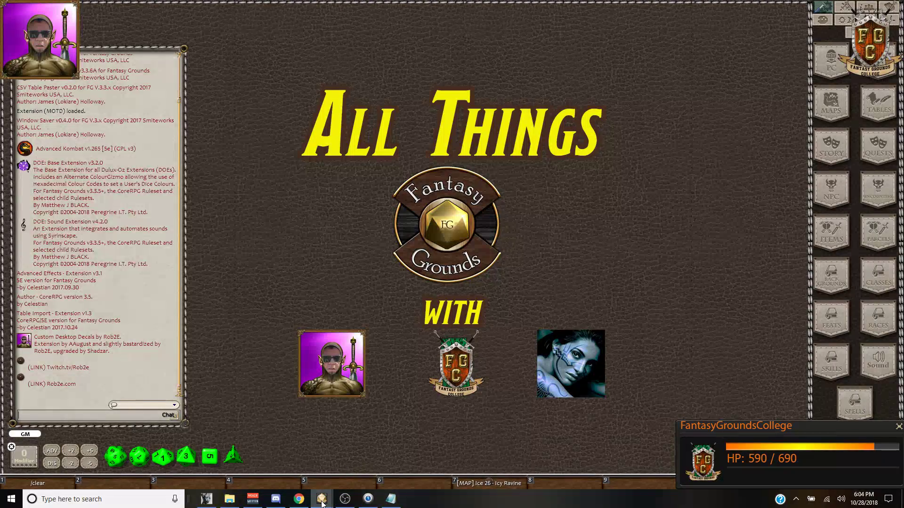
click(306, 478)
Step: Keep comparing both game windows, then show File Explorer's Twitch - Discord - YouTube folder
click(355, 464)
click(292, 468)
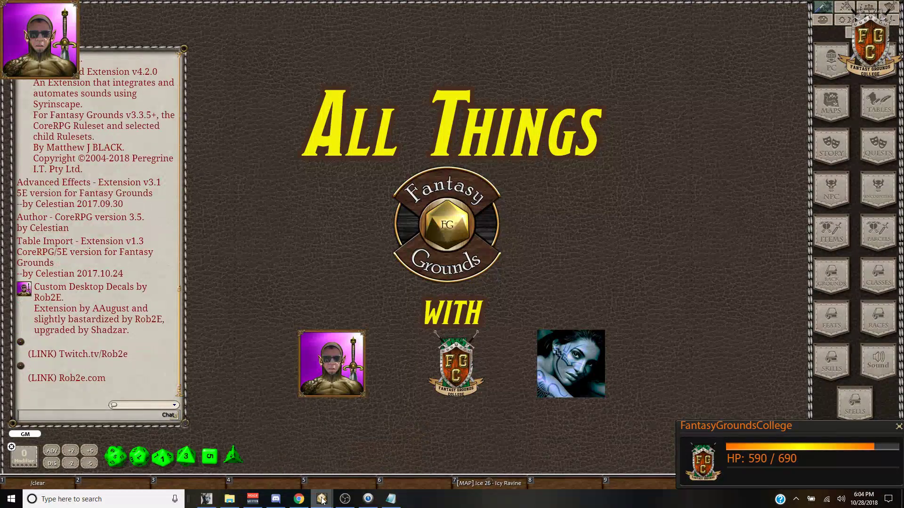
click(363, 463)
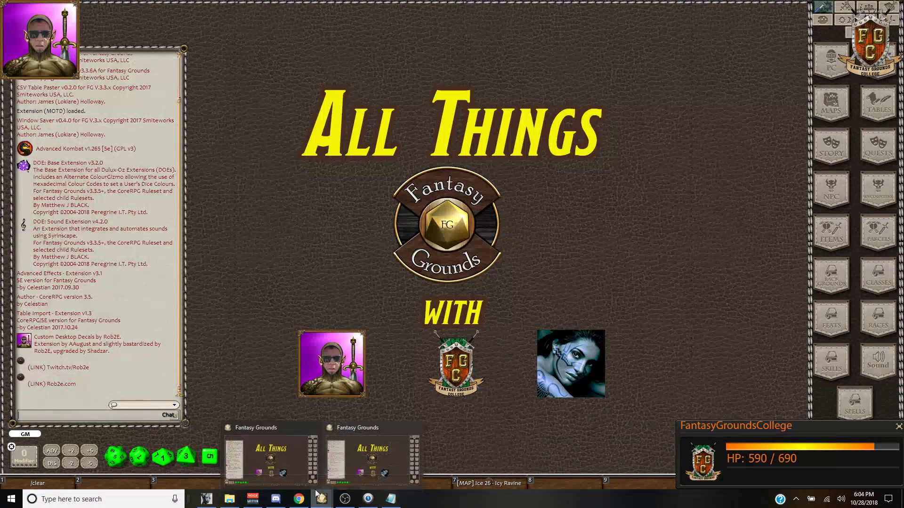
click(295, 466)
click(356, 468)
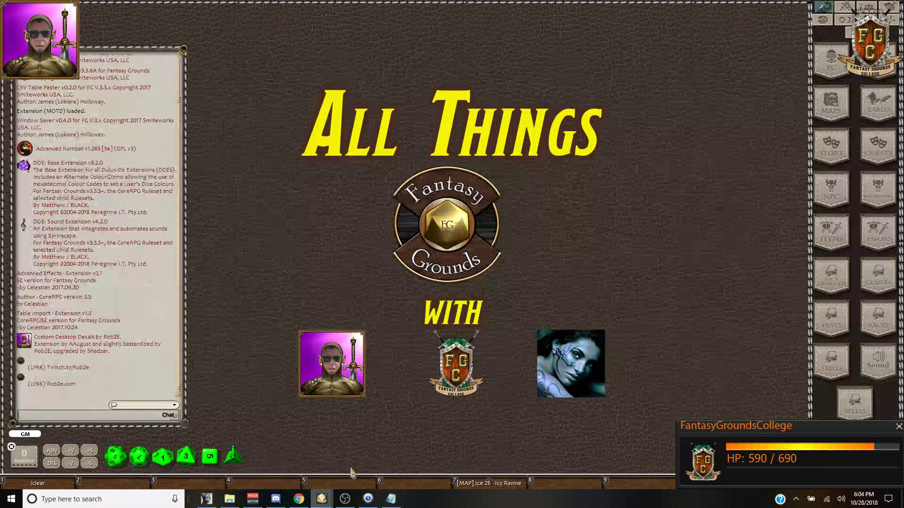
click(295, 466)
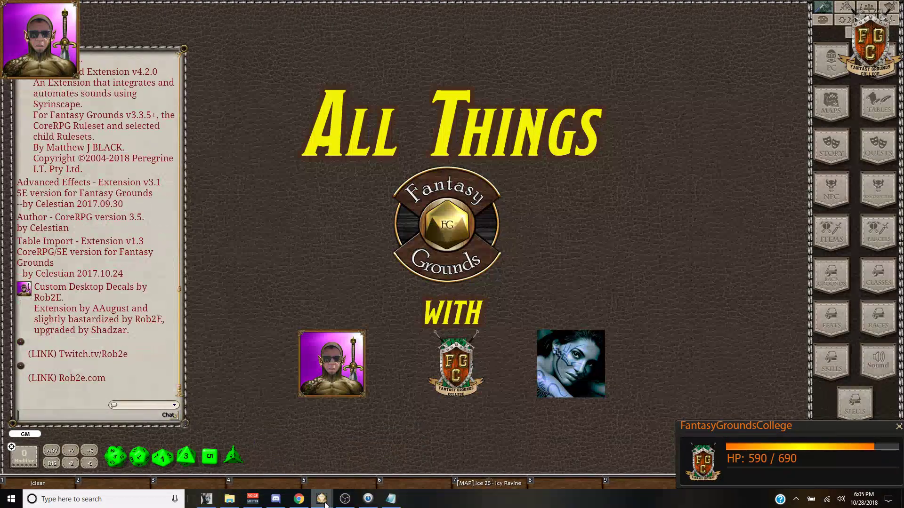
click(357, 466)
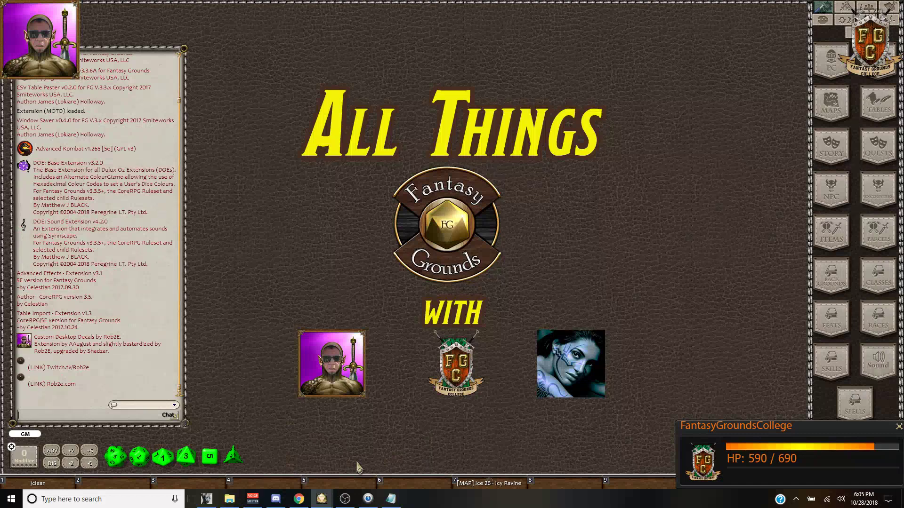
mouse_move(321, 502)
click(294, 465)
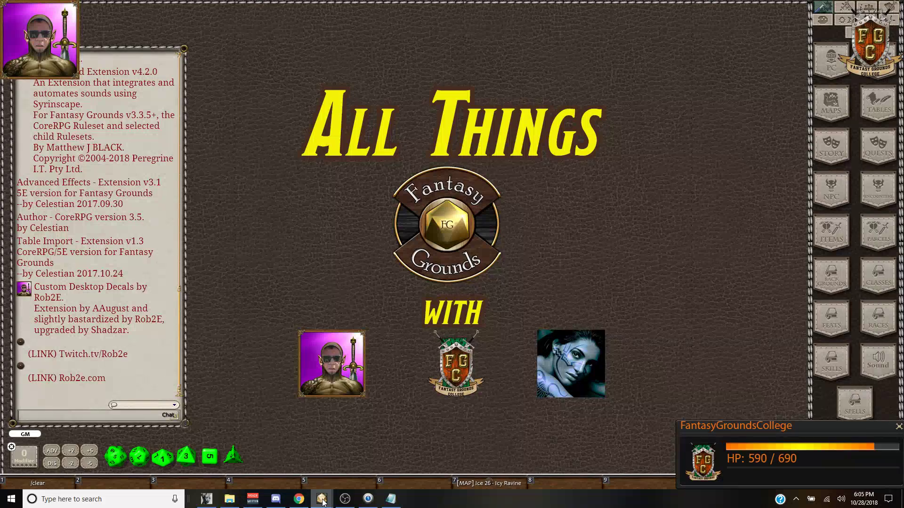
mouse_move(323, 503)
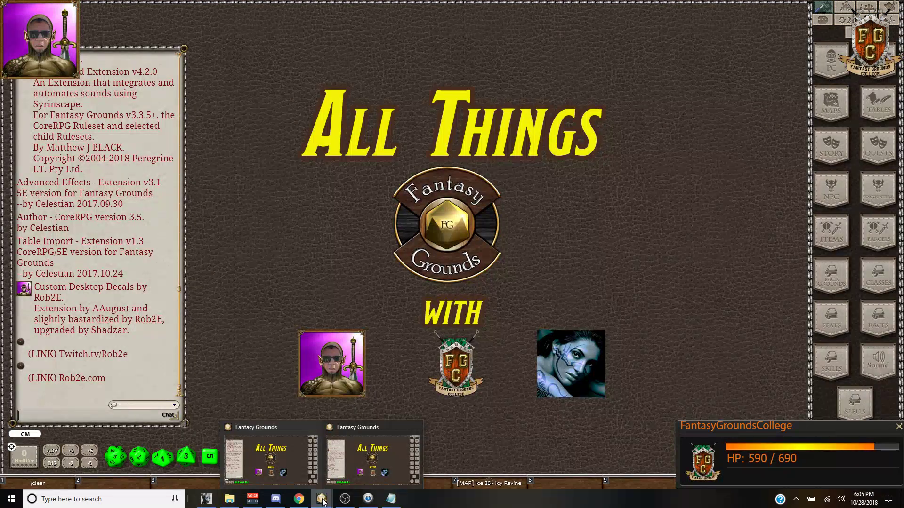
mouse_move(336, 476)
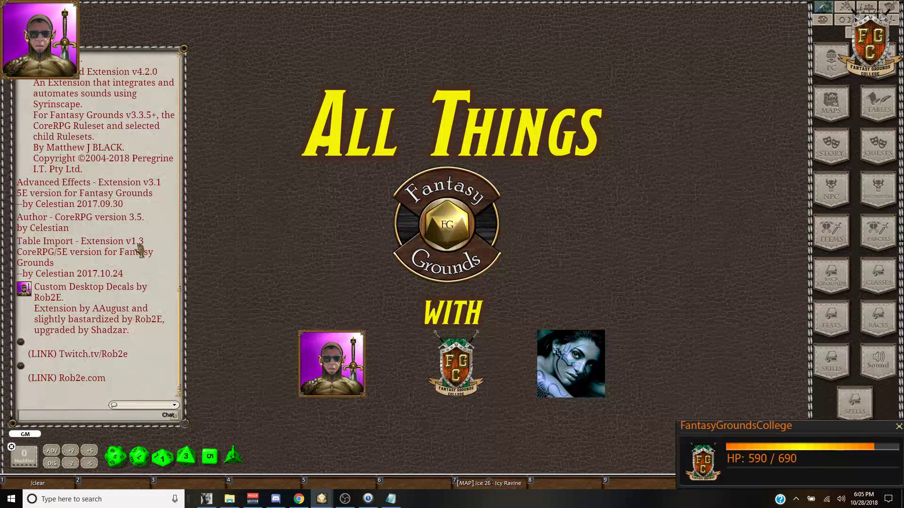
click(354, 472)
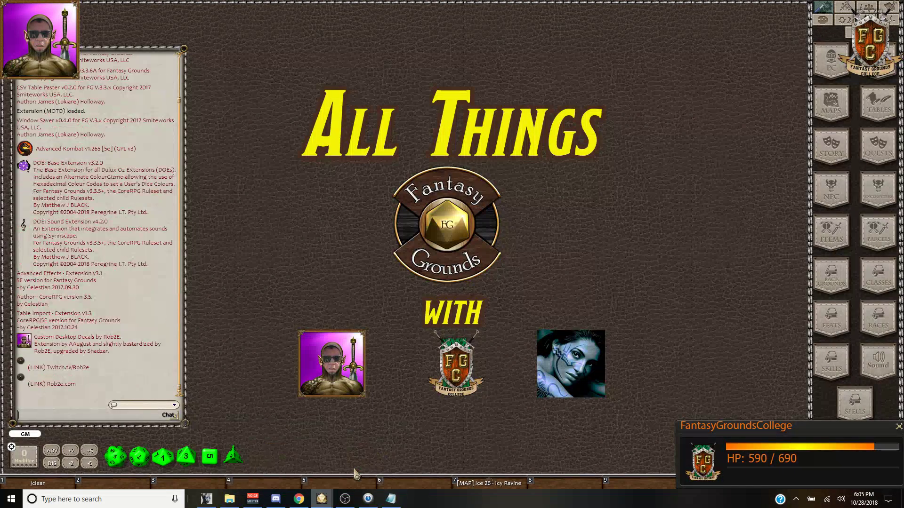
click(284, 456)
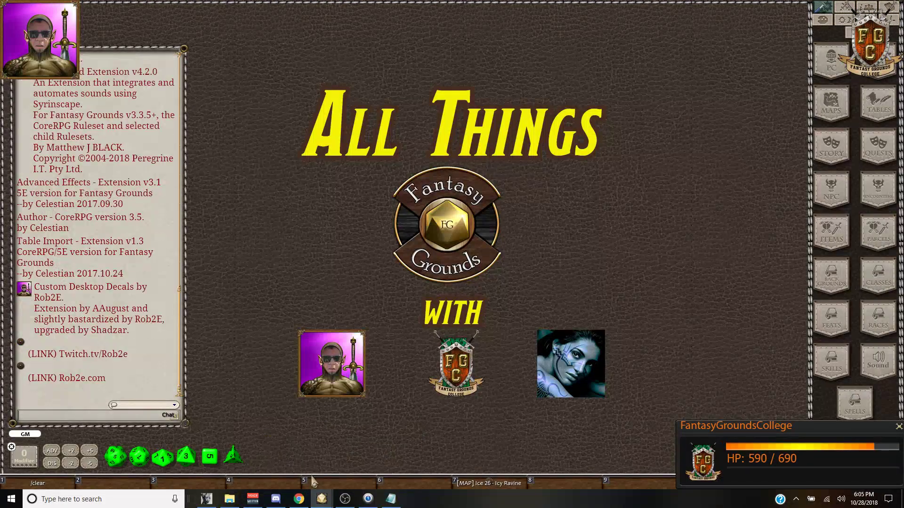
click(367, 466)
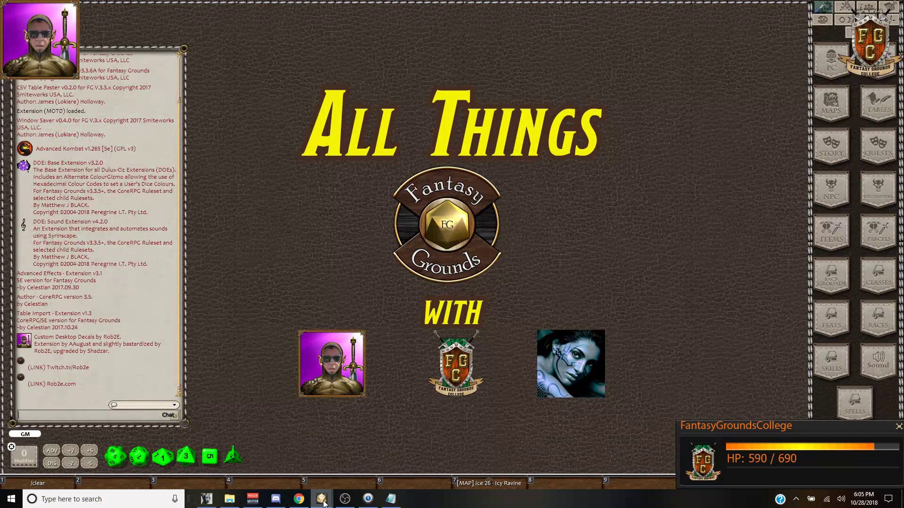
click(283, 446)
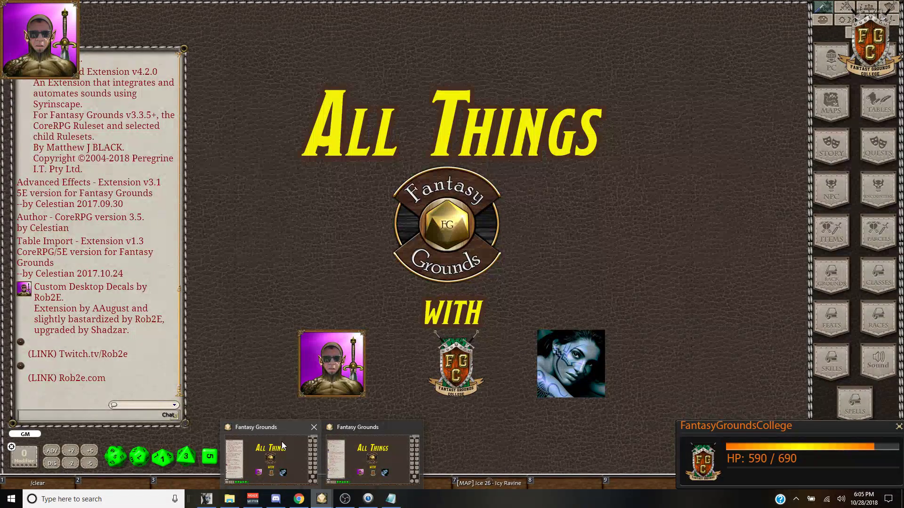
click(282, 445)
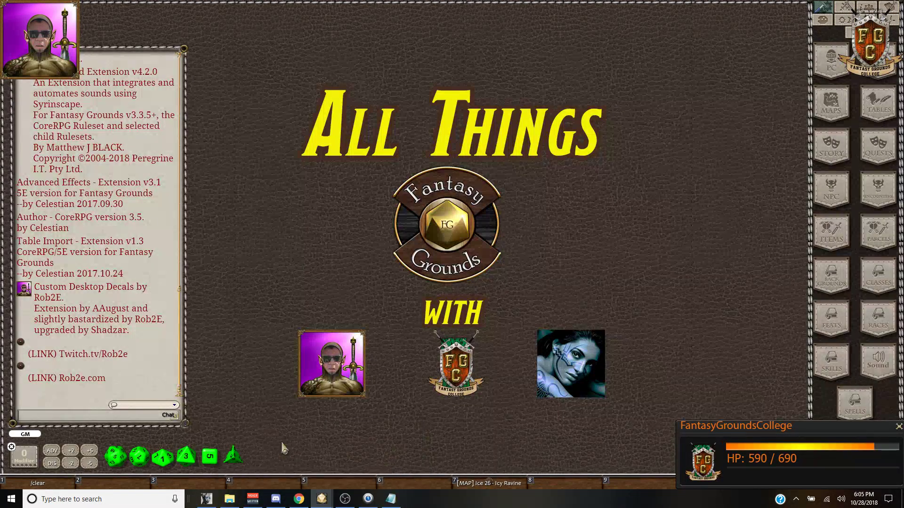
mouse_move(325, 498)
click(377, 463)
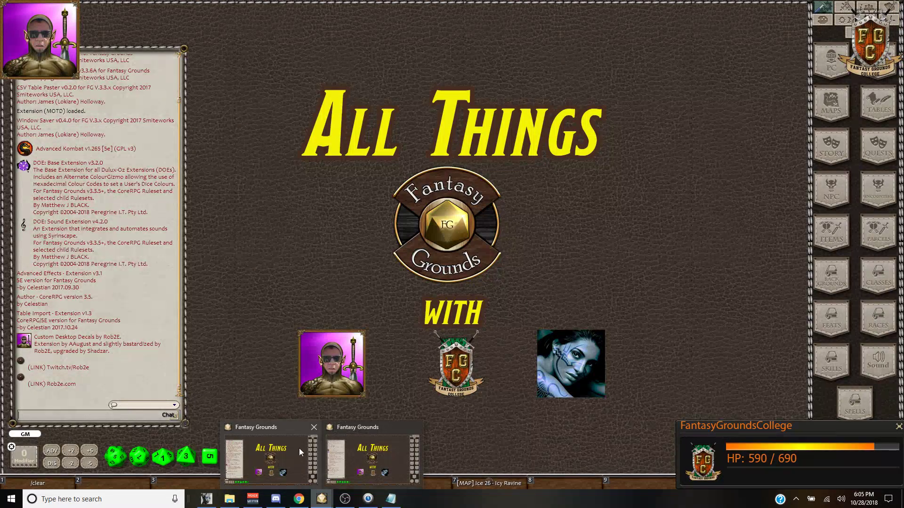
mouse_move(281, 419)
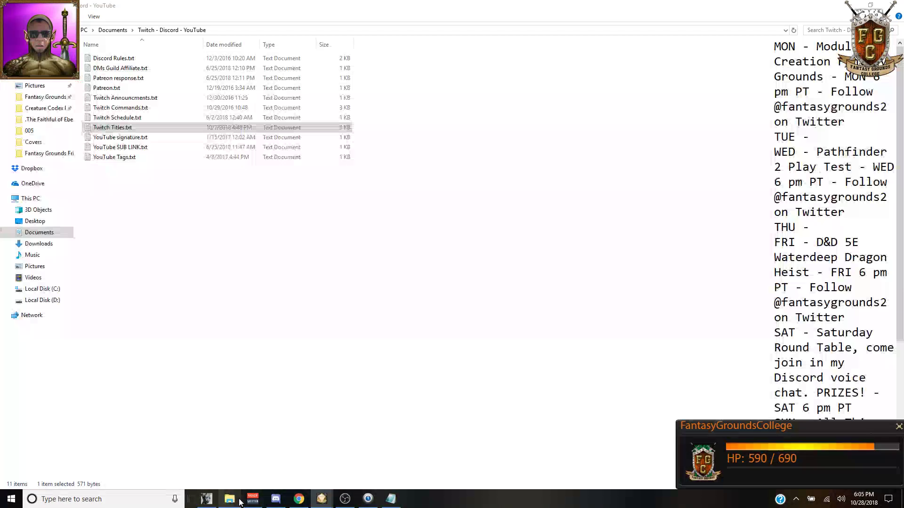
click(229, 499)
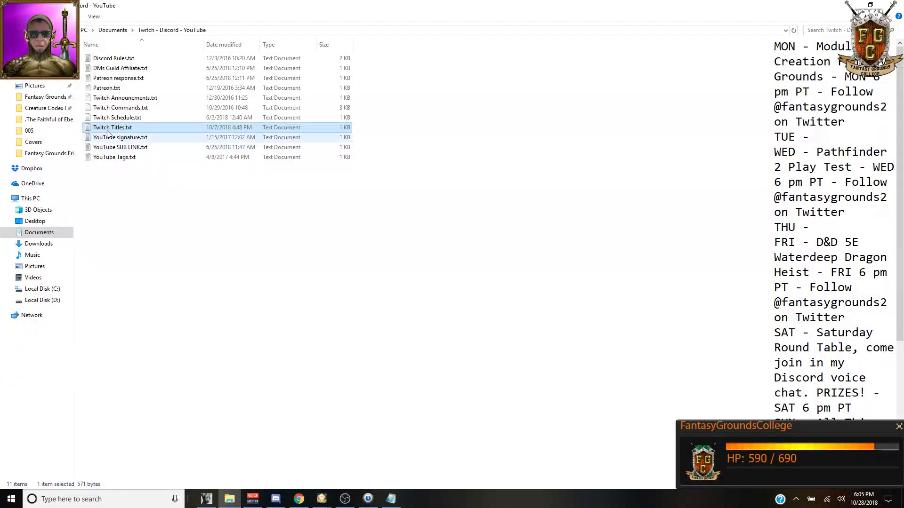
Step: Select 14 pt clear font.ext in the Fantasy Grounds extensions folder, then bring Deep Bot forward
click(46, 97)
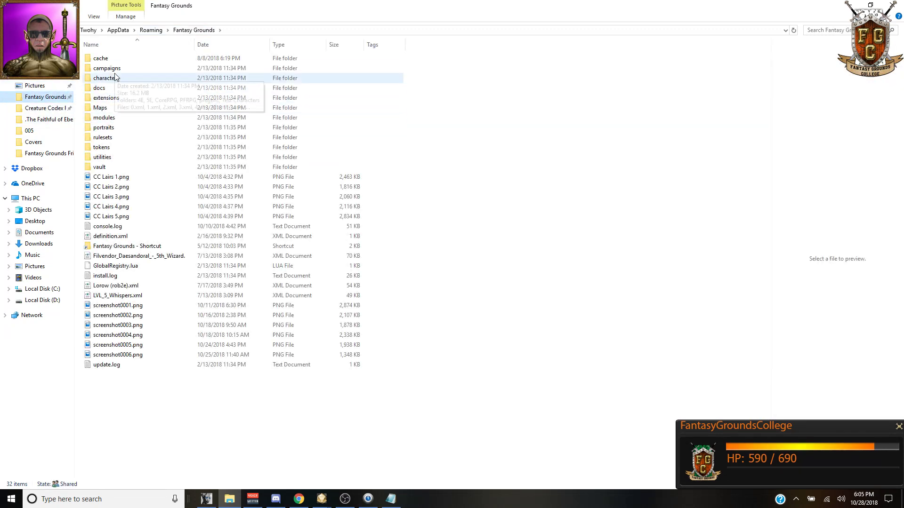
double_click(114, 99)
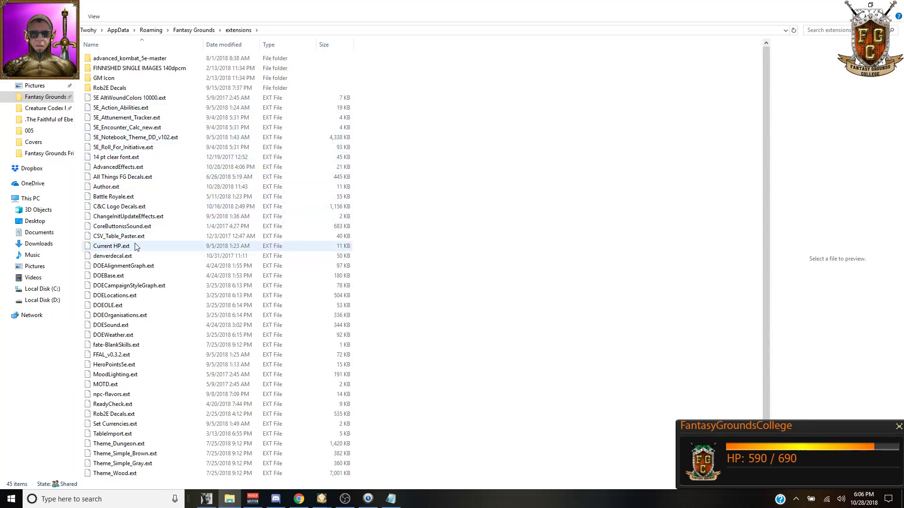
scroll(135, 250, down, 1)
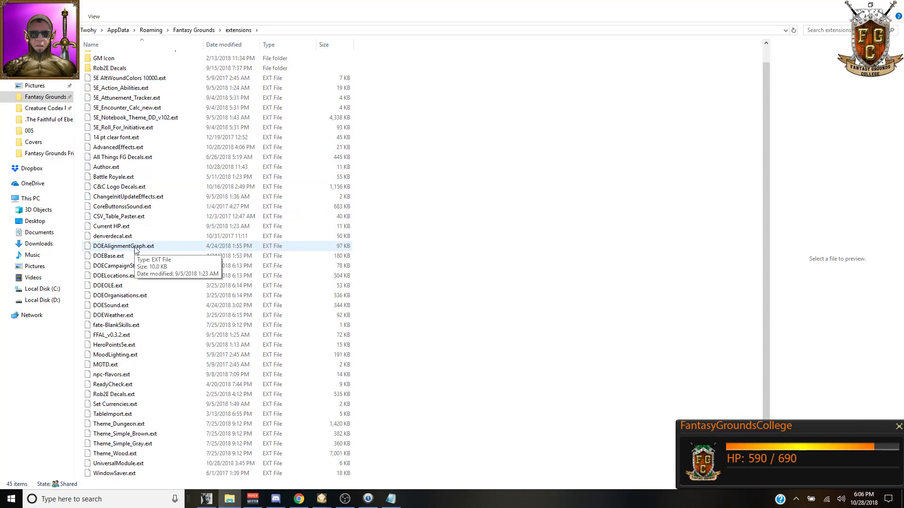
scroll(135, 250, up, 1)
click(112, 158)
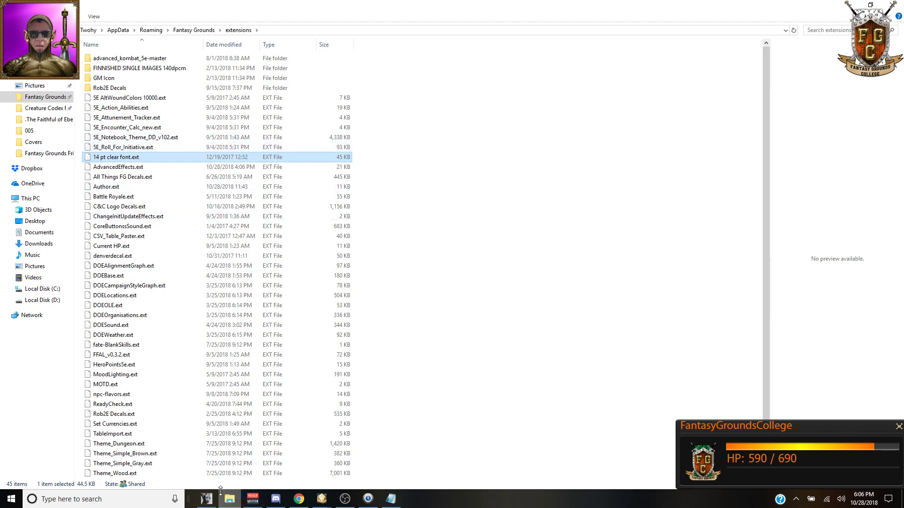
click(206, 499)
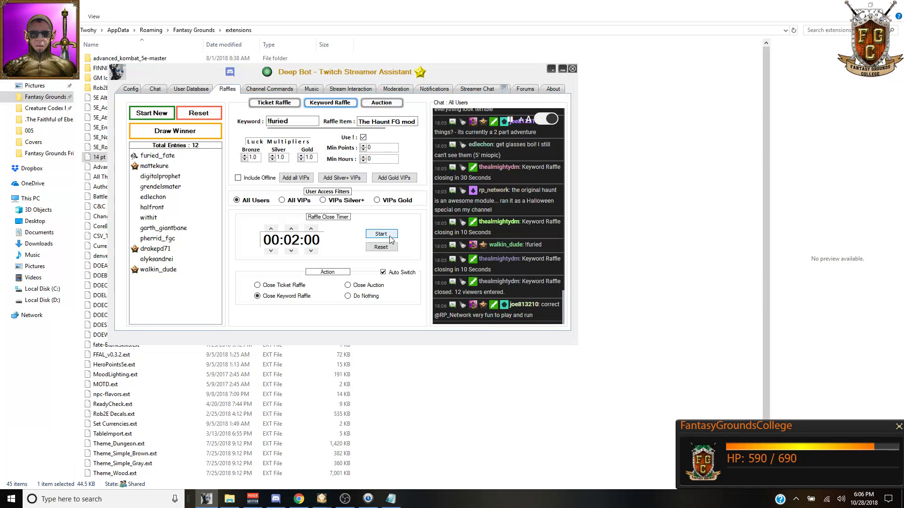
Step: Draw a winner for The Haunt keyword raffle and bring up The Haunt page in Chrome
click(179, 131)
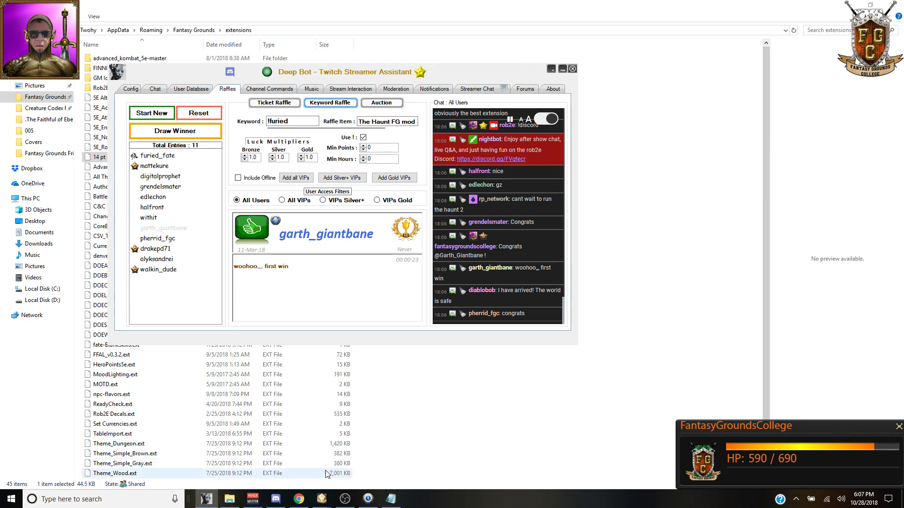
click(299, 500)
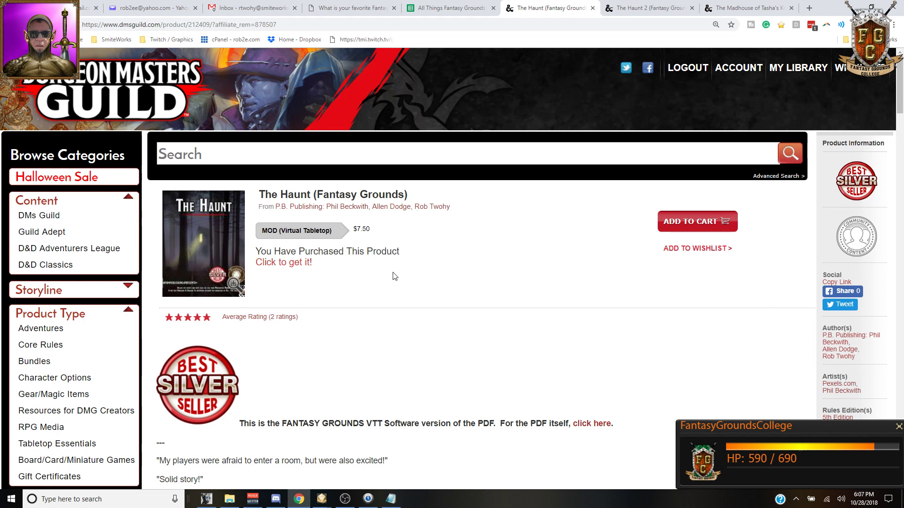
Step: Enter the raffle winner's username in E2 and 'The Haunt' as the prize in F2
click(450, 8)
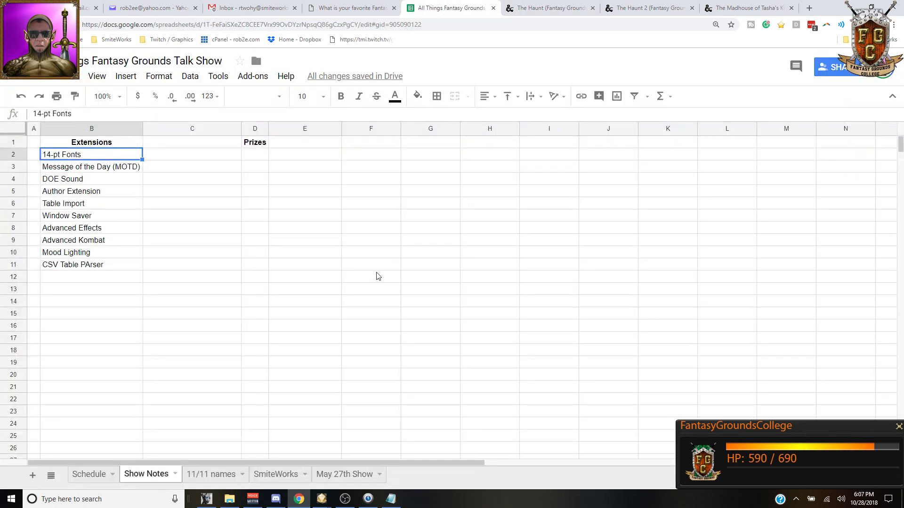
click(294, 160)
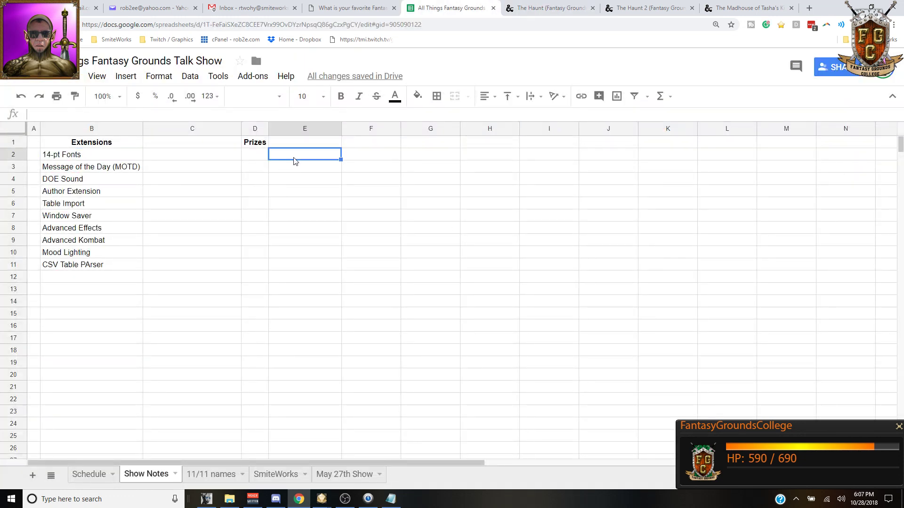
text(garth)
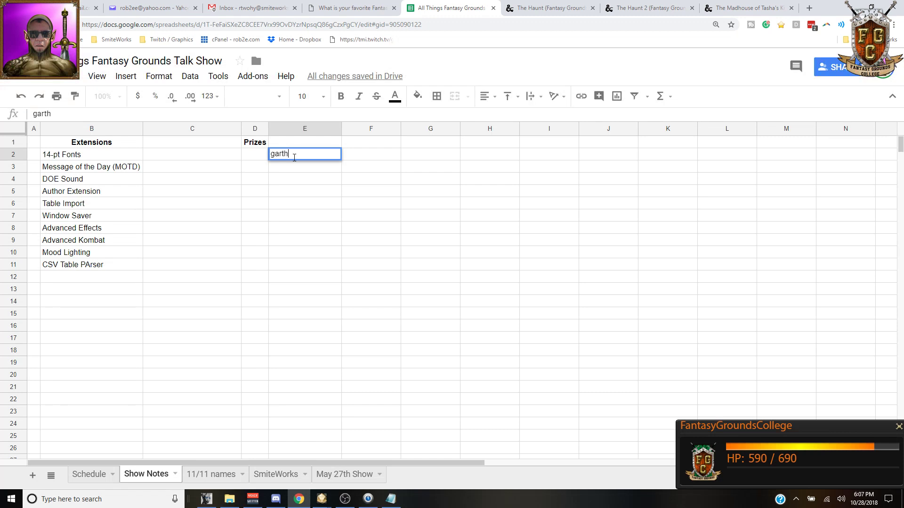
text(_giantbane)
key(Tab)
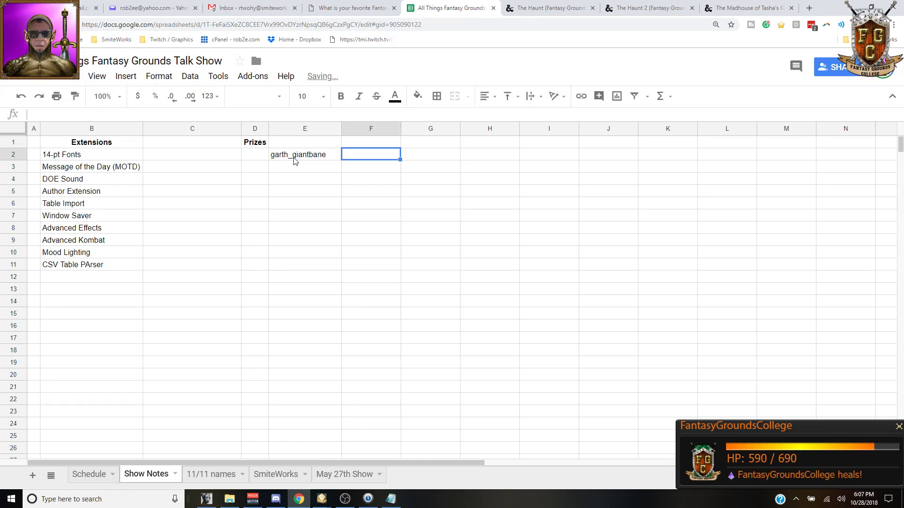
text(The Haunt)
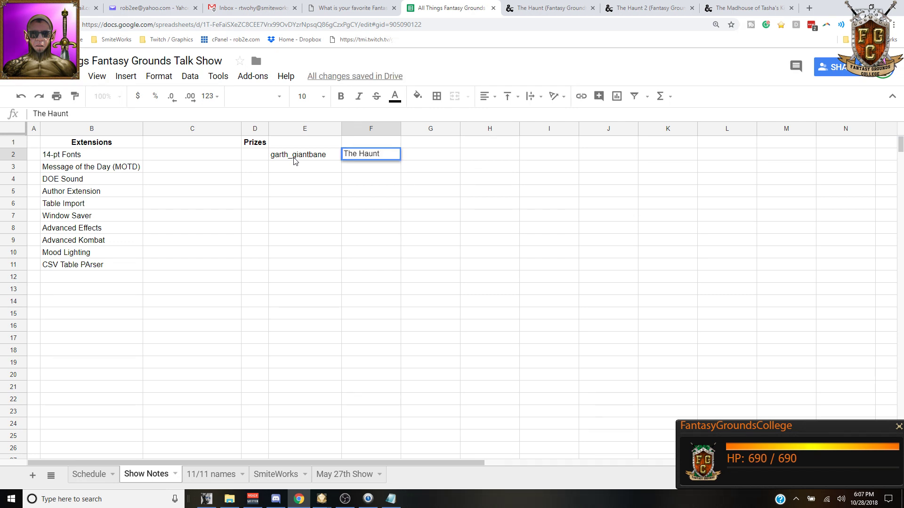
key(Return)
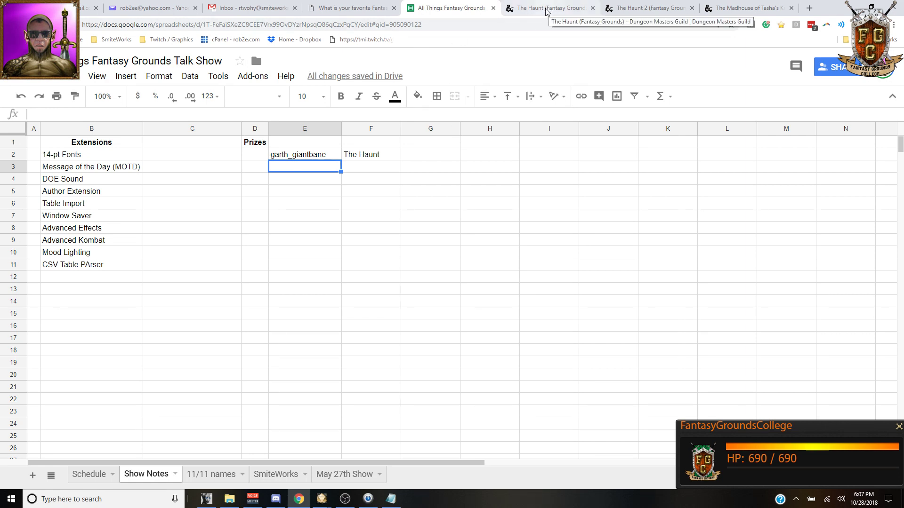
click(381, 159)
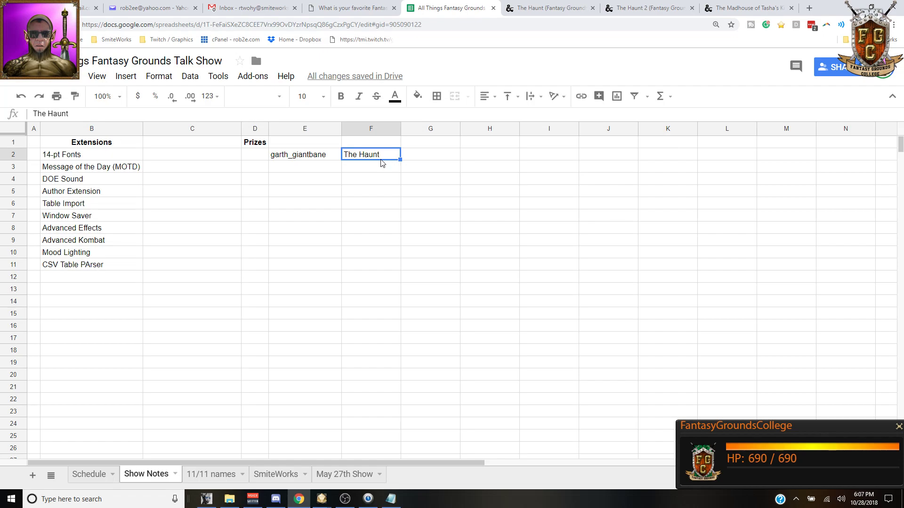
click(550, 8)
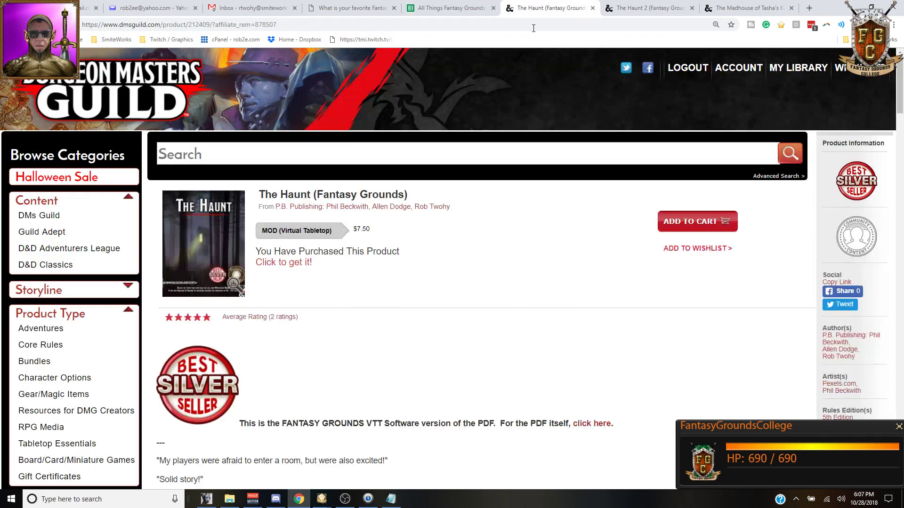
Step: Add The Haunt as a Softcover Color Book (Premium Heavyweight) print to the cart at $9.99
scroll(360, 302, down, 2)
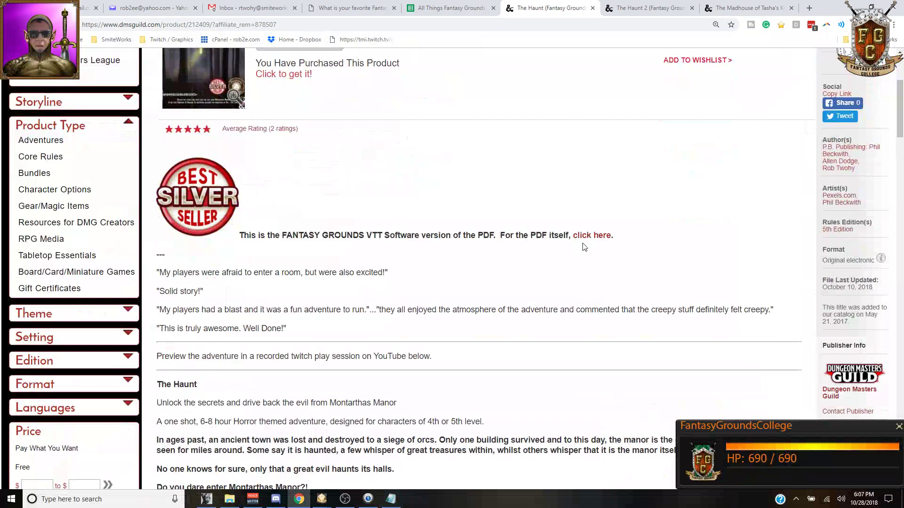
click(598, 239)
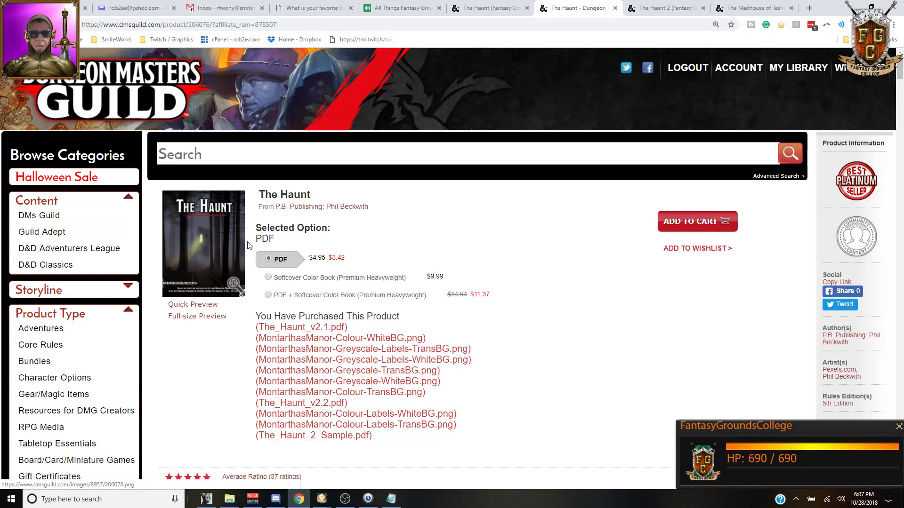
scroll(361, 247, down, 1)
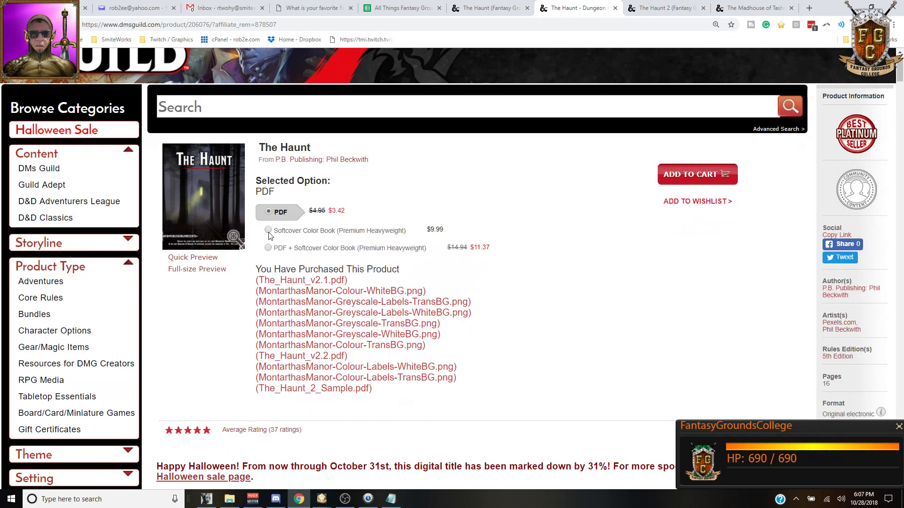
click(318, 232)
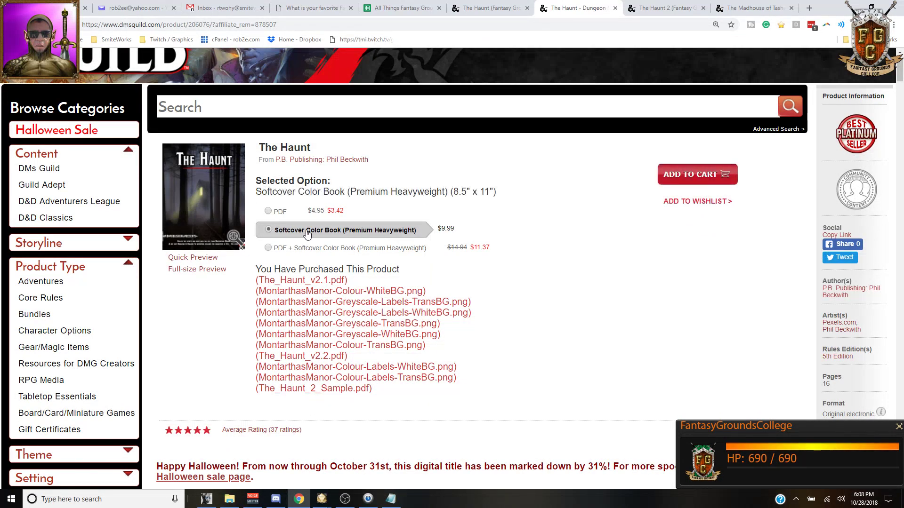
click(713, 175)
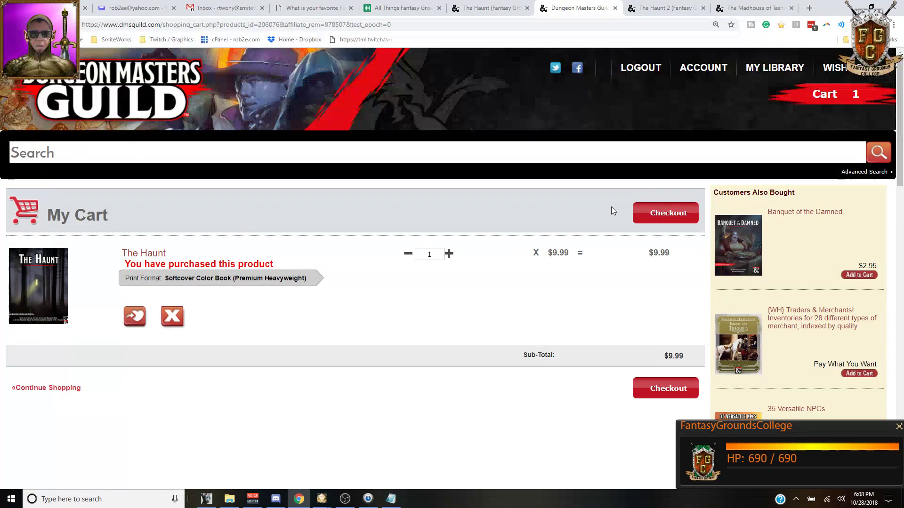
Step: Scroll the current page, then go back to the DMs Guild home page
scroll(610, 207, down, 2)
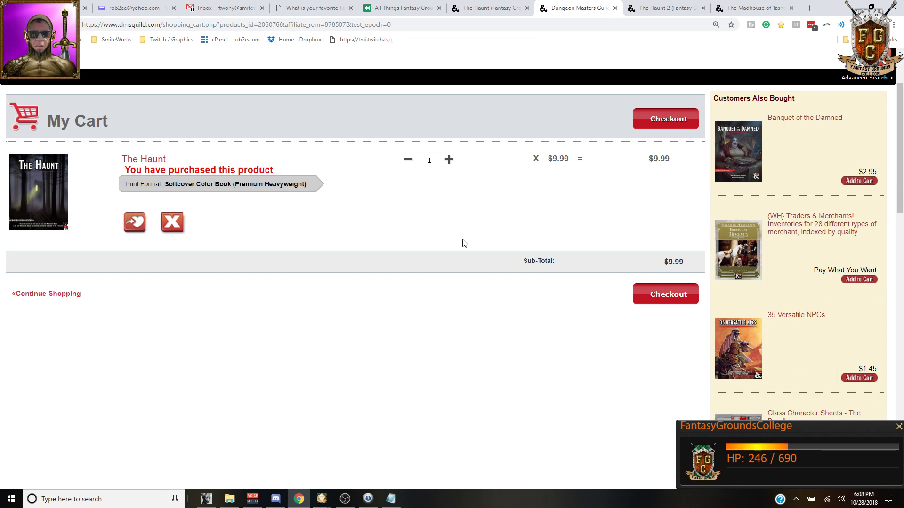
scroll(464, 243, up, 1)
scroll(403, 292, up, 1)
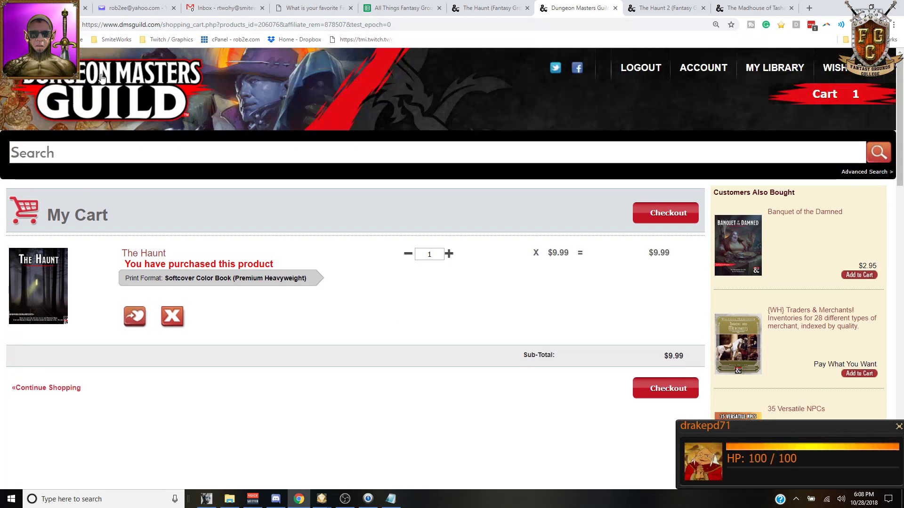
click(101, 102)
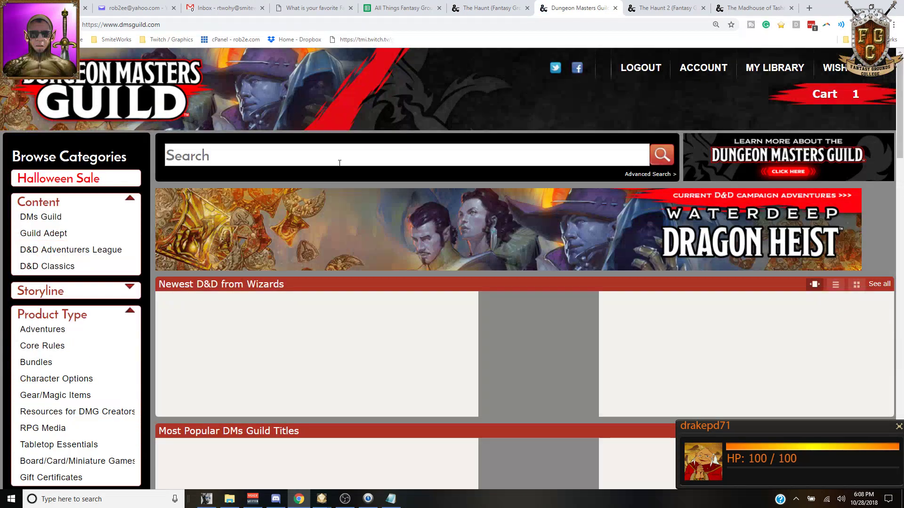
Step: Advance the Newest and Most Popular title carousels and open The Haunt product page
scroll(349, 296, down, 1)
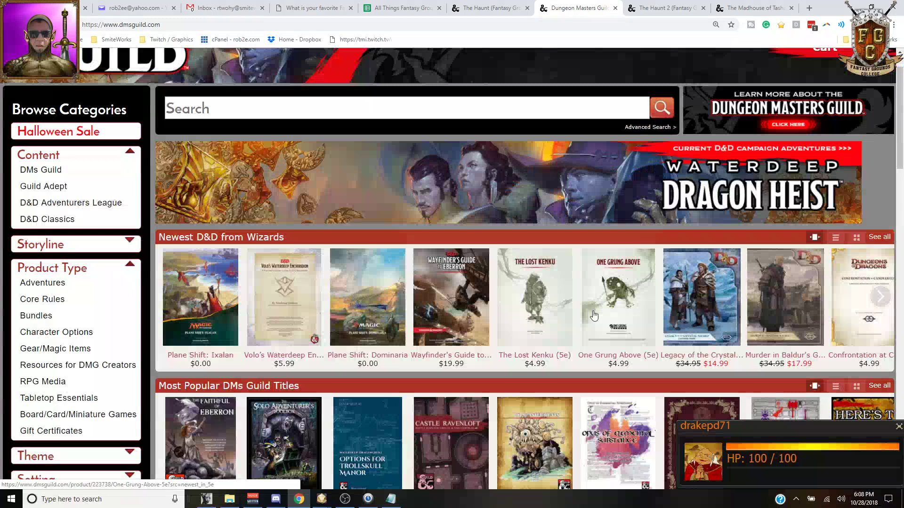
click(885, 302)
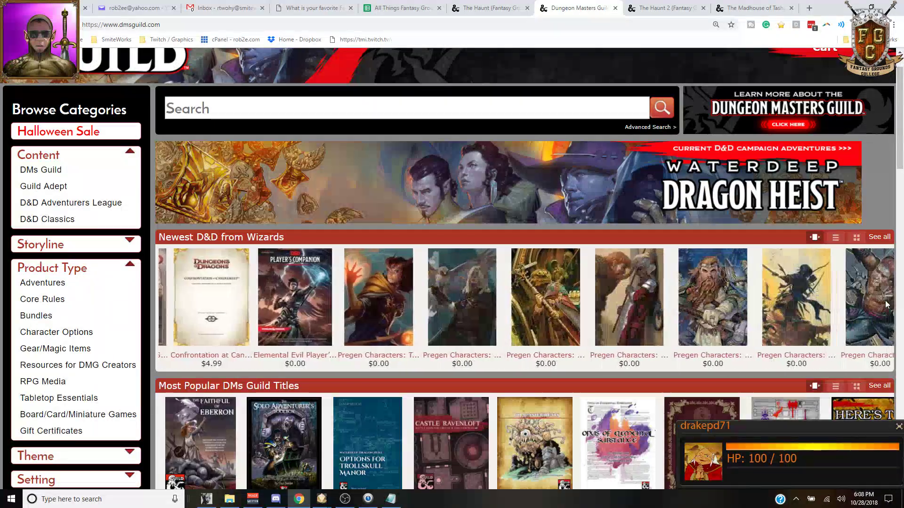
scroll(881, 311, down, 3)
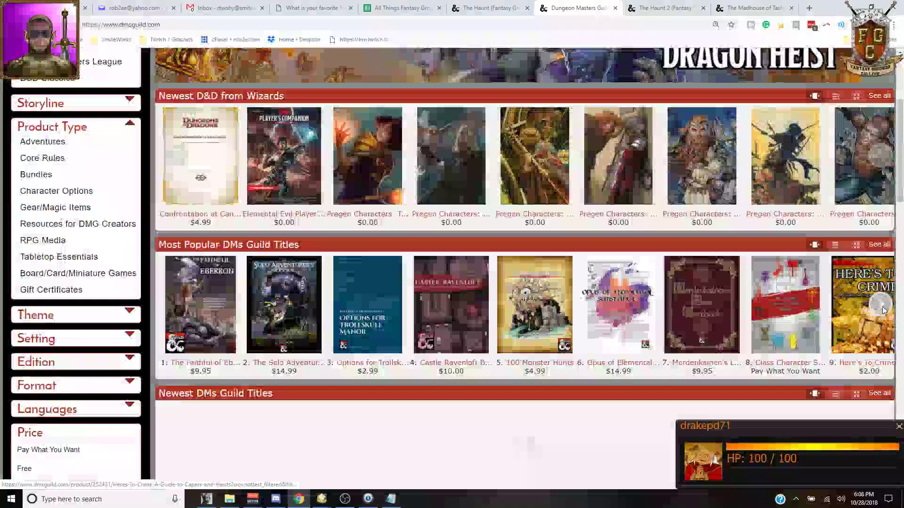
click(881, 305)
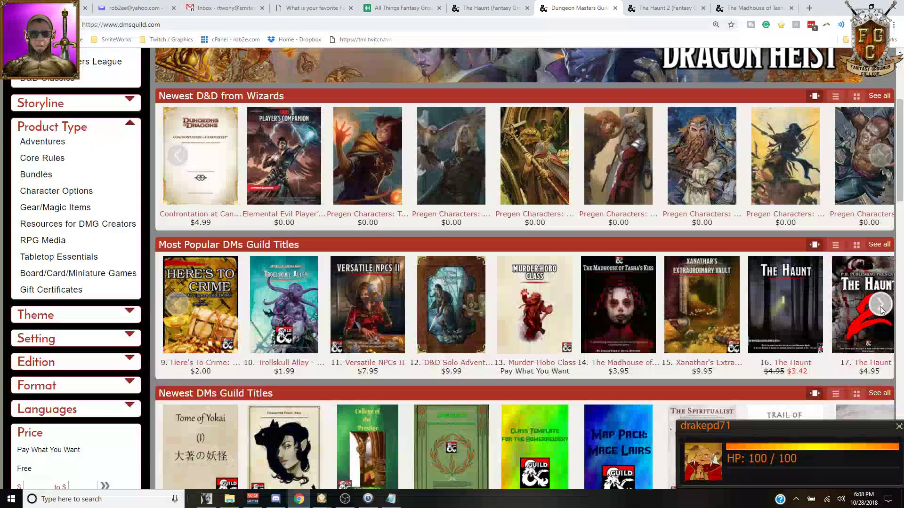
click(805, 321)
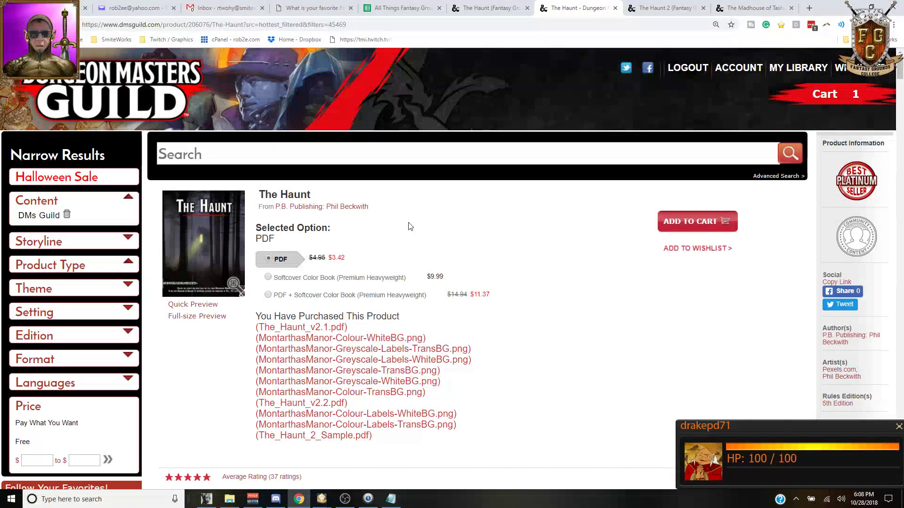
Step: Skim The Haunt product page, then return to the DMs Guild home page
scroll(410, 226, down, 1)
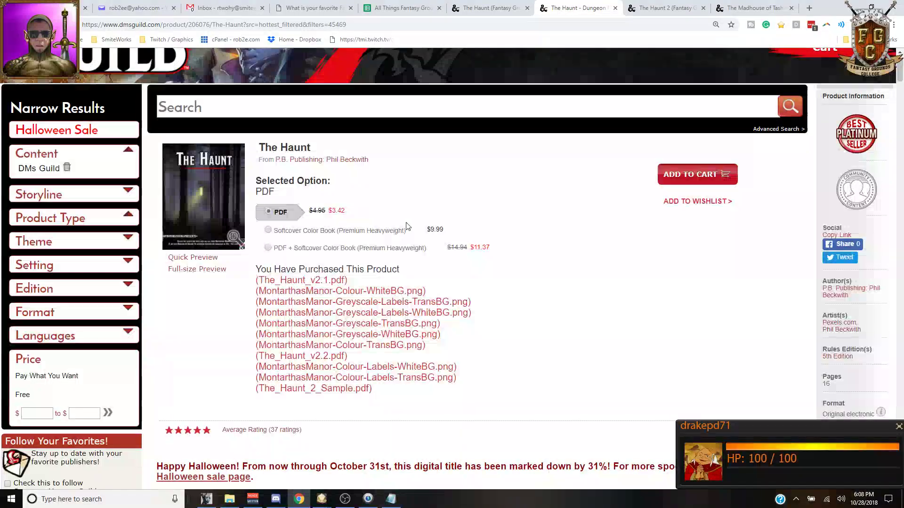
scroll(409, 227, up, 1)
scroll(408, 226, down, 1)
scroll(407, 226, up, 1)
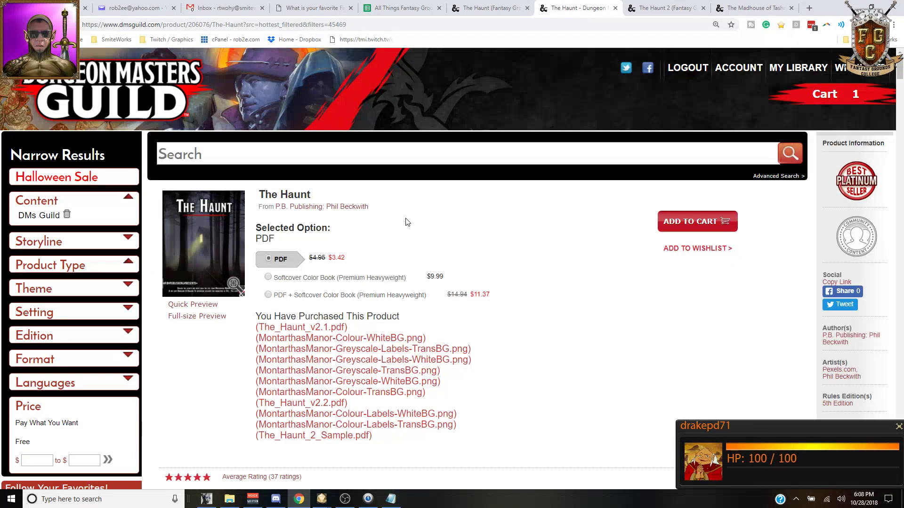
click(9, 24)
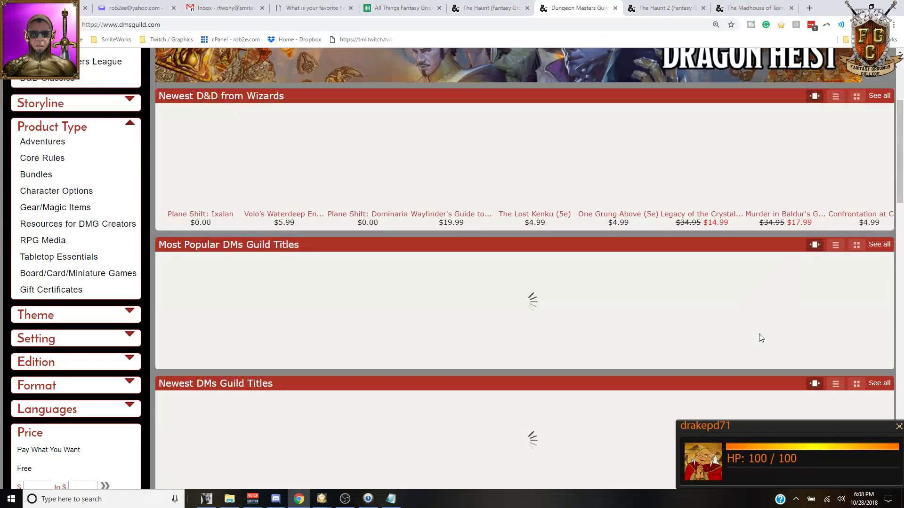
Step: Page the Newest titles forward and back, advance Most Popular, and open The Haunt 2
scroll(777, 354, down, 3)
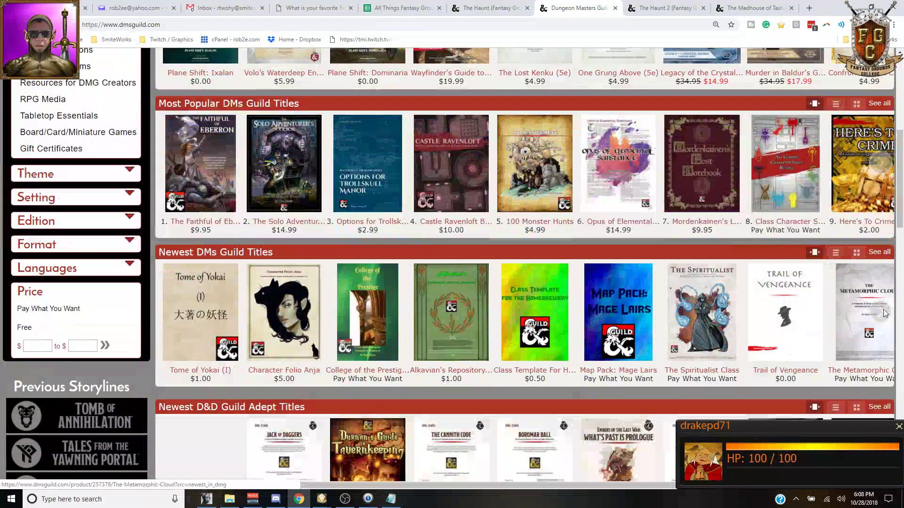
click(883, 313)
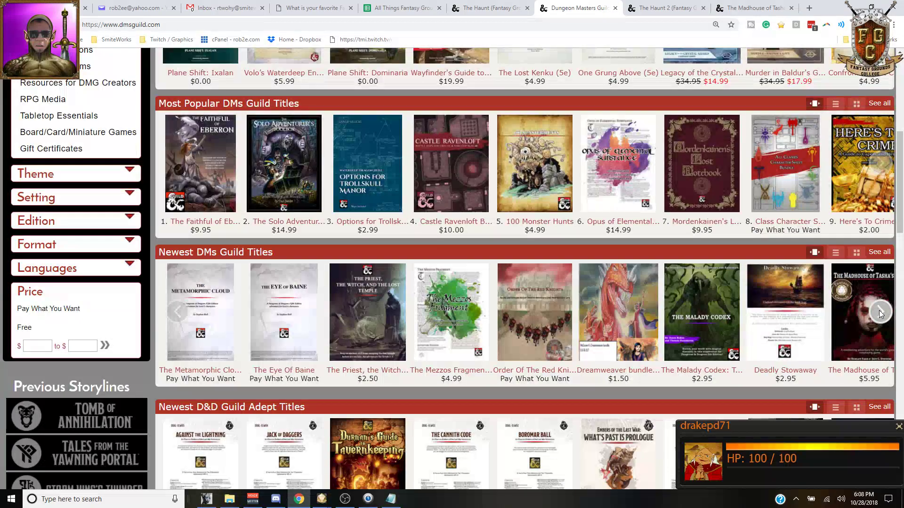
scroll(753, 311, down, 2)
scroll(377, 310, up, 2)
click(178, 309)
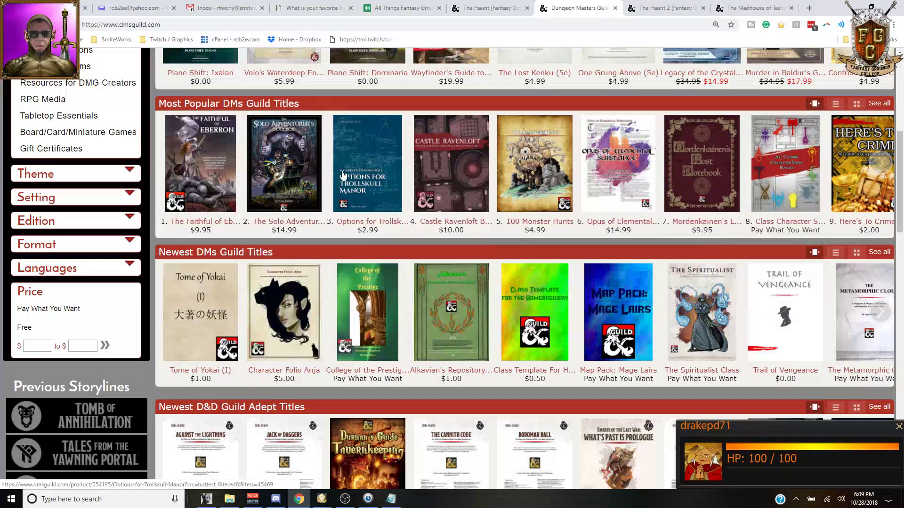
click(874, 164)
click(863, 166)
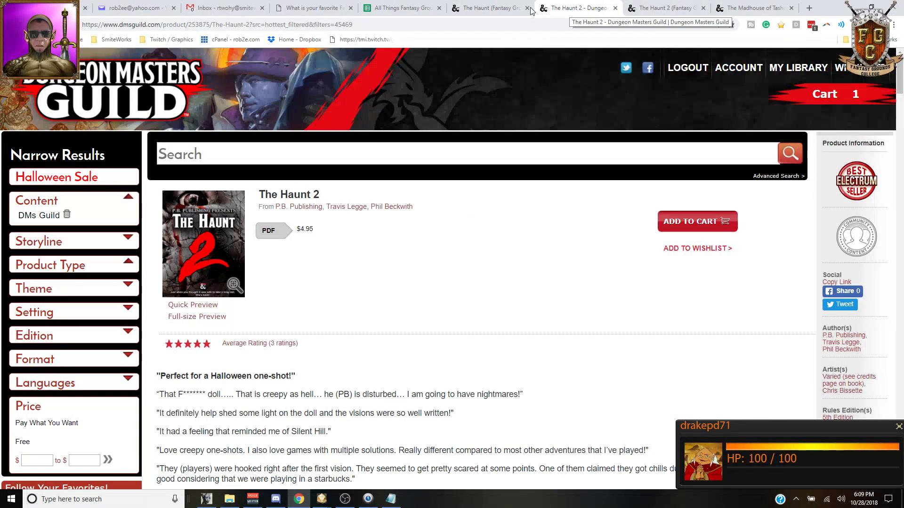
Step: Close The Haunt 2 PDF page and the original The Haunt Fantasy Grounds page
click(615, 8)
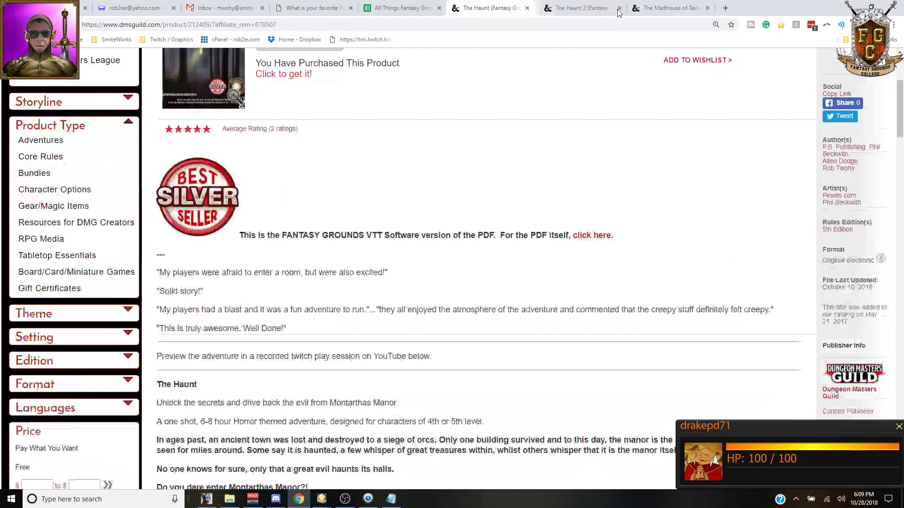
click(528, 8)
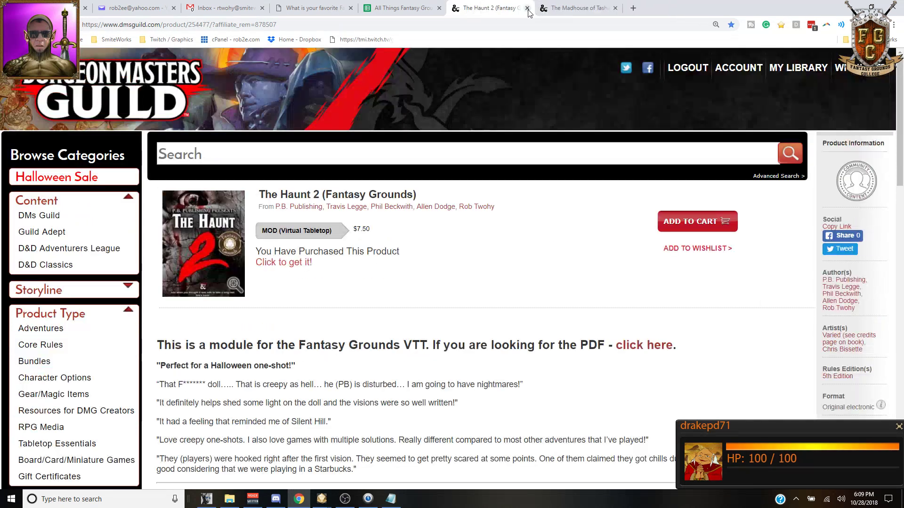
Step: Scroll over The Haunt 2 (Fantasy Grounds) product page while discussing it
scroll(471, 306, down, 1)
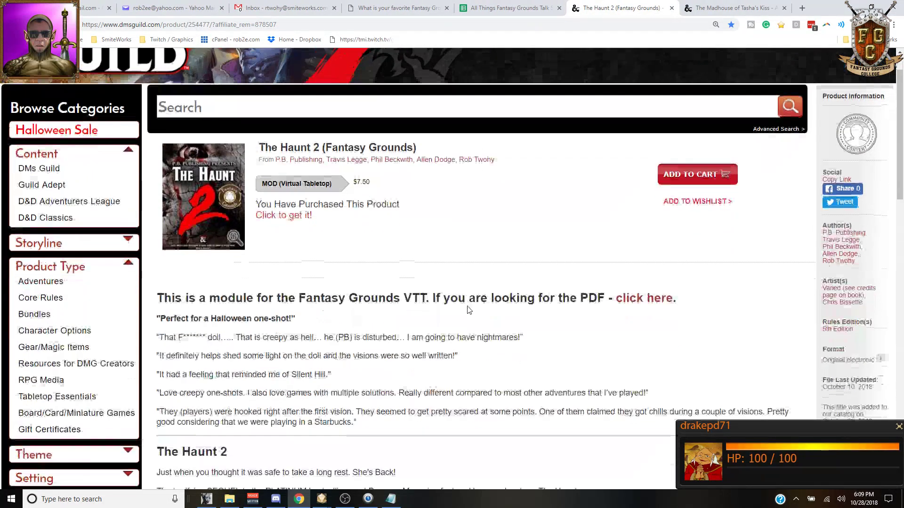
scroll(461, 306, up, 1)
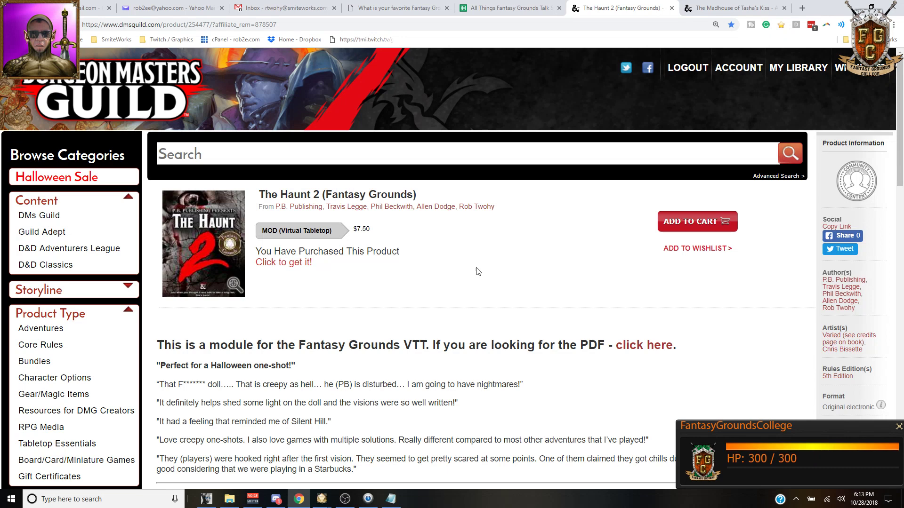
scroll(477, 270, down, 1)
scroll(477, 271, up, 1)
scroll(455, 371, down, 5)
scroll(459, 350, up, 5)
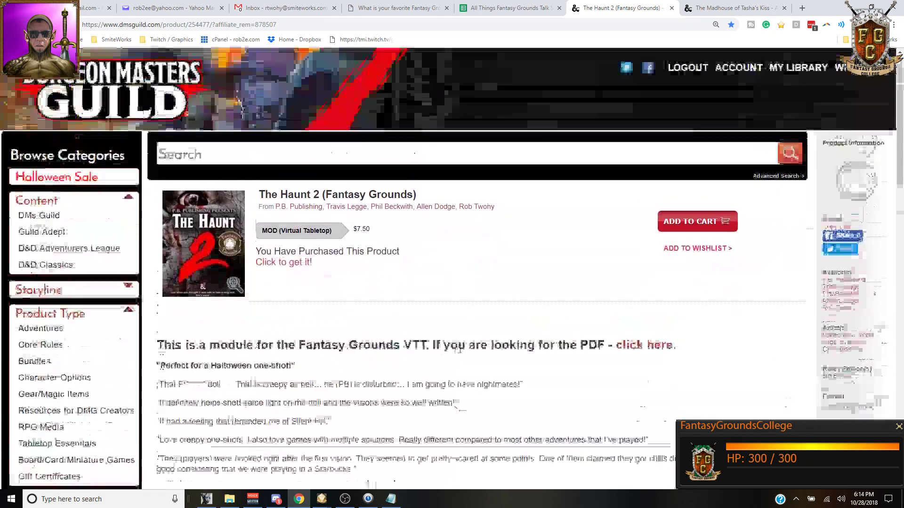
Step: Minimise Chrome and bring up previews of both running Fantasy Grounds windows
click(299, 500)
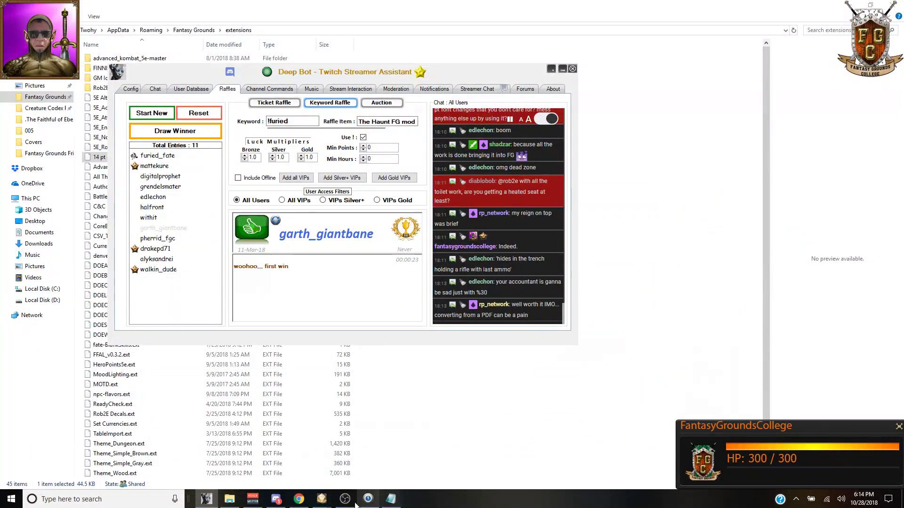
mouse_move(322, 506)
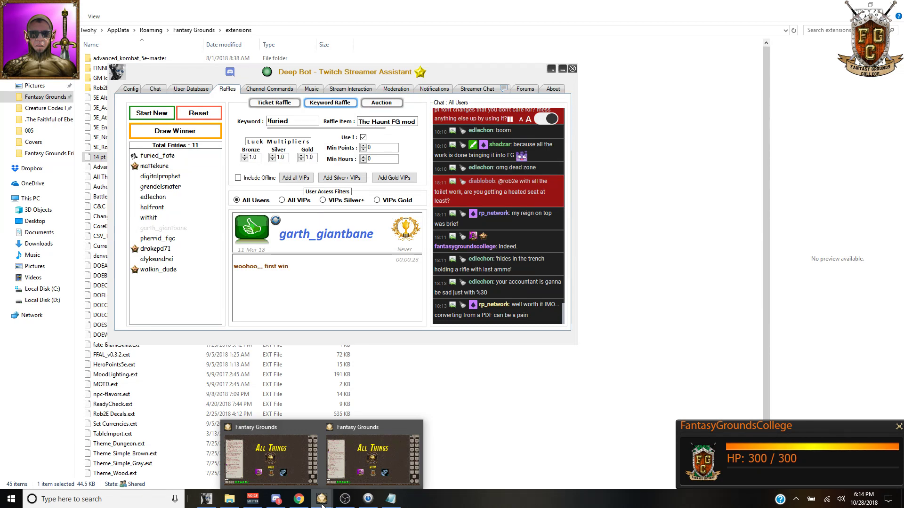
Step: Bring the first Fantasy Grounds instance forward and show its Combat Tracker with goblins and party
click(259, 455)
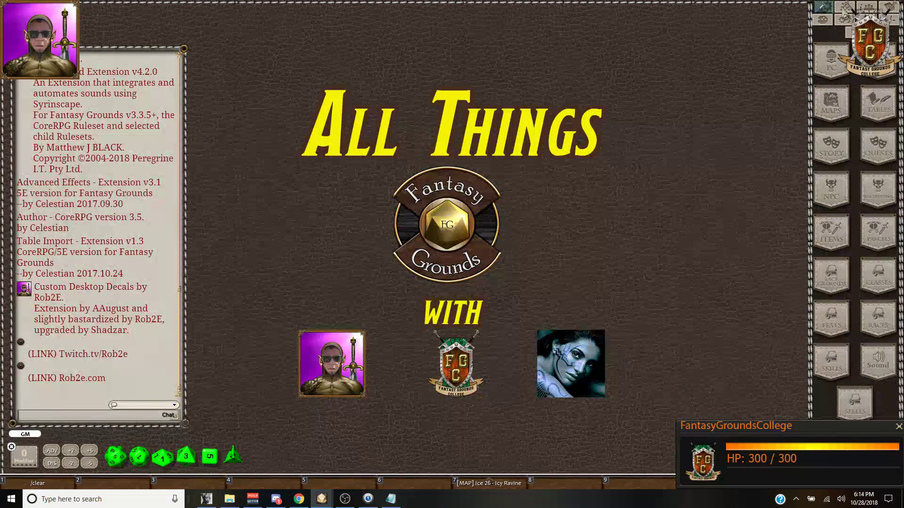
click(846, 7)
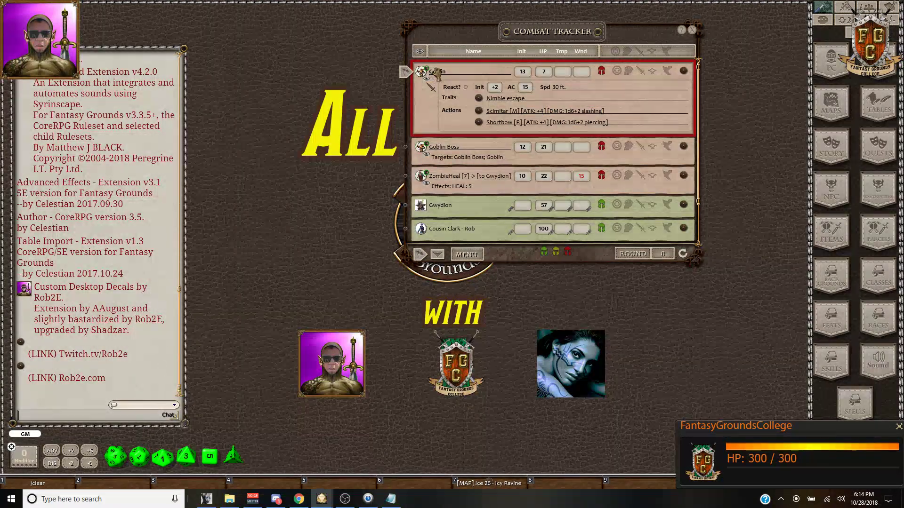
Step: Scroll the Combat Tracker list of Goblin, Goblin Boss, ZombieHeal and players, then close it
scroll(518, 150, down, 3)
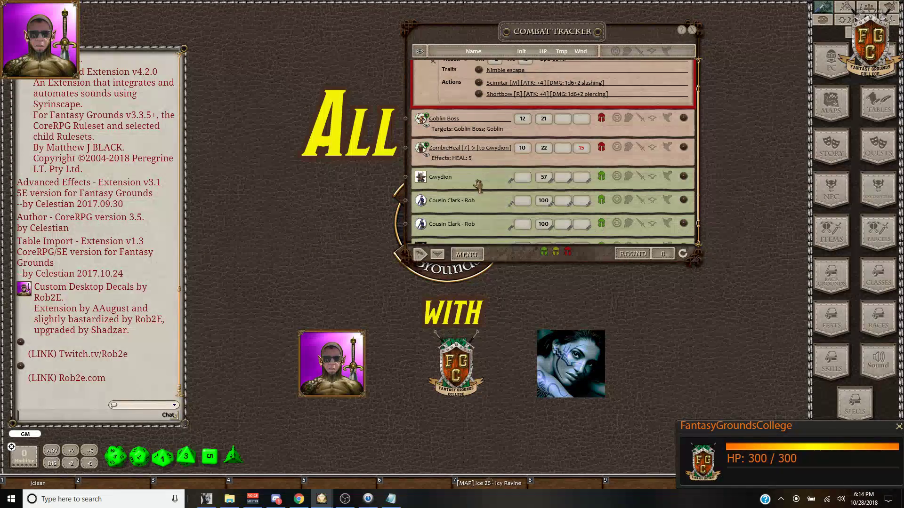
scroll(612, 117, up, 3)
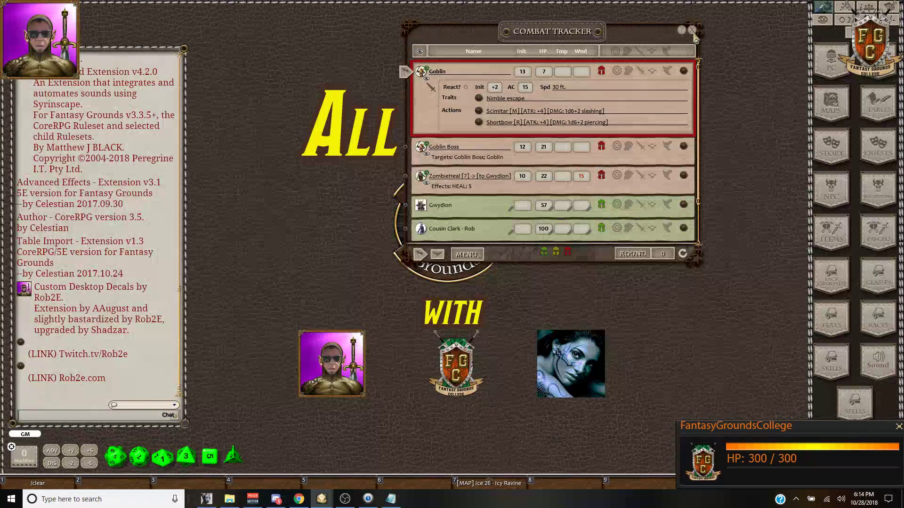
click(692, 31)
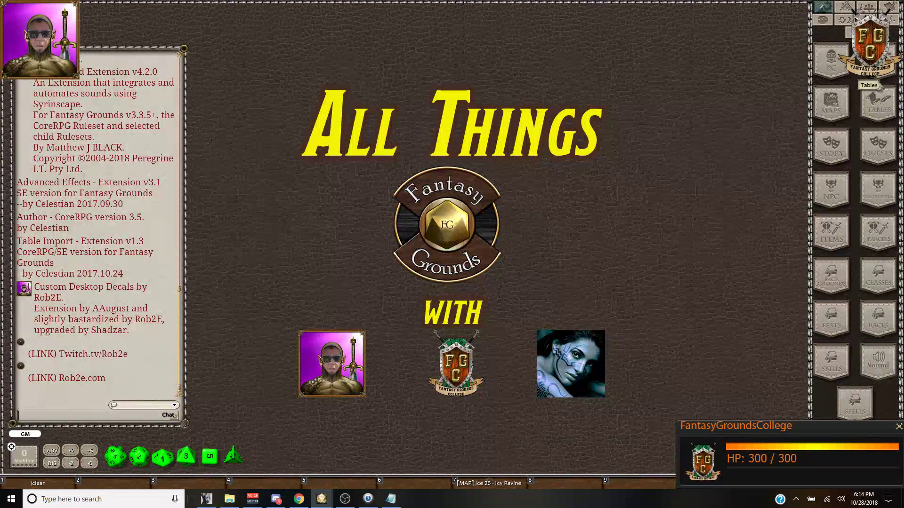
Step: Write 'fdsgfdsa' into a New Note in the first Fantasy Grounds instance
click(893, 67)
click(480, 60)
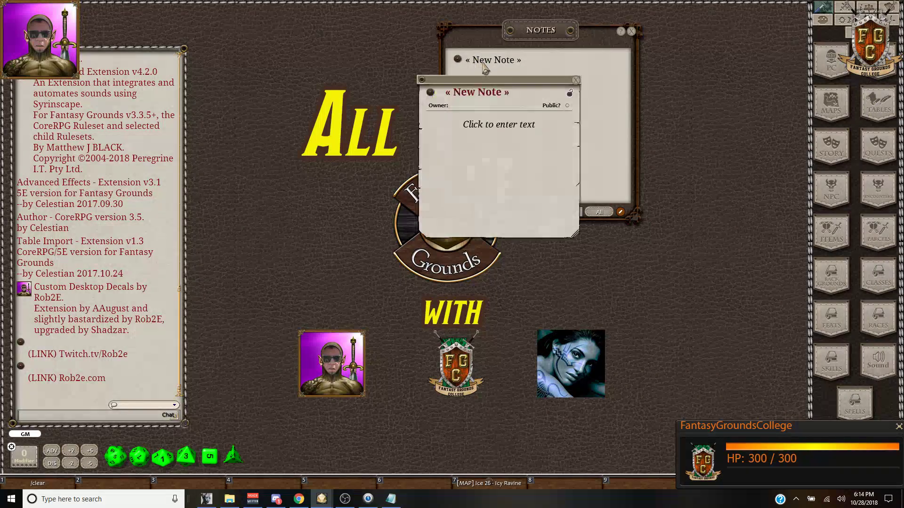
click(492, 126)
text(fdsgfdsa)
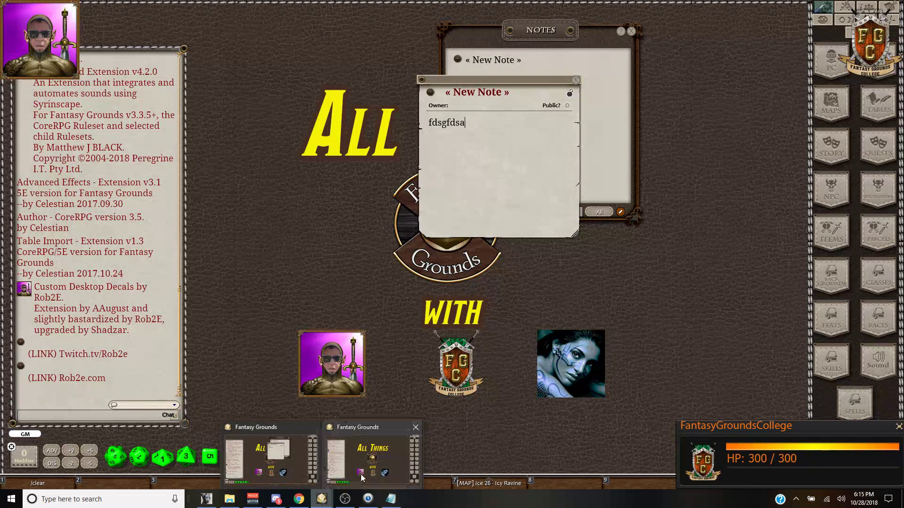
Step: In the second instance, type 'fdsa' and 'fdsafdsa' into a New Note, then close it
click(383, 464)
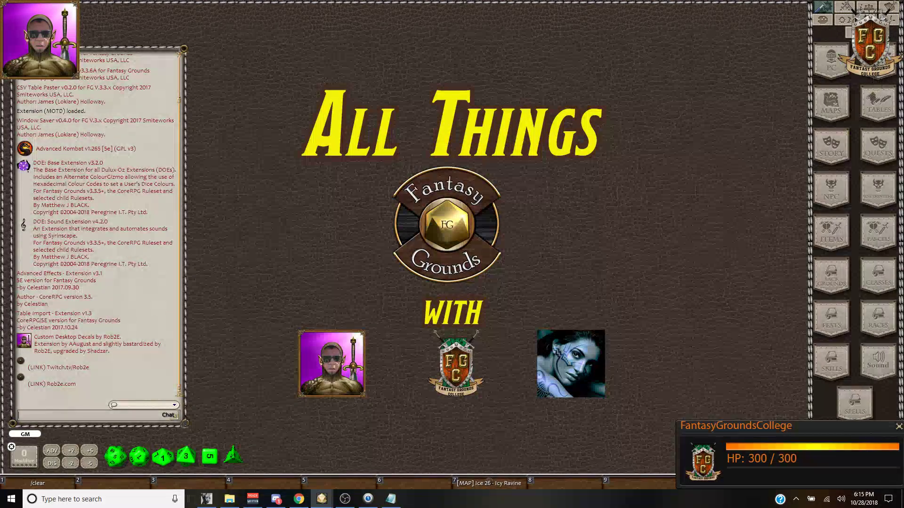
click(883, 60)
click(486, 60)
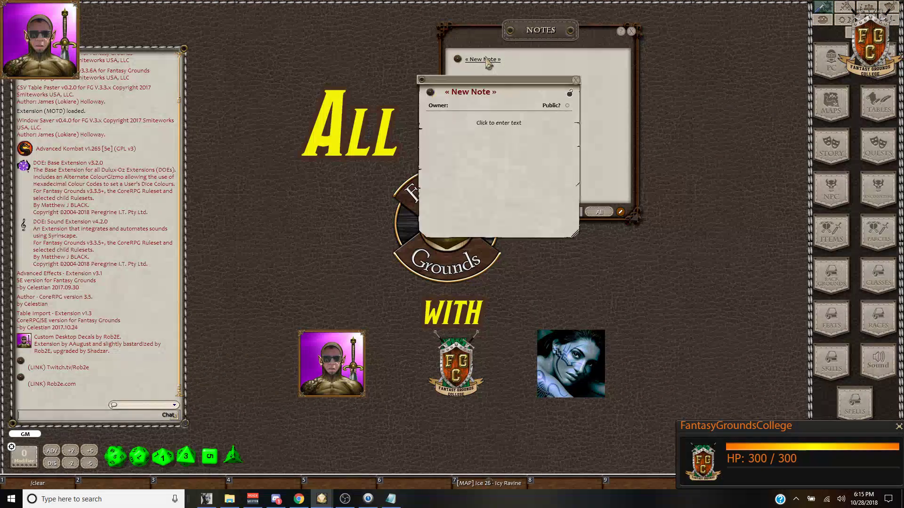
text(fdsa)
click(480, 123)
text(fdsafdsa)
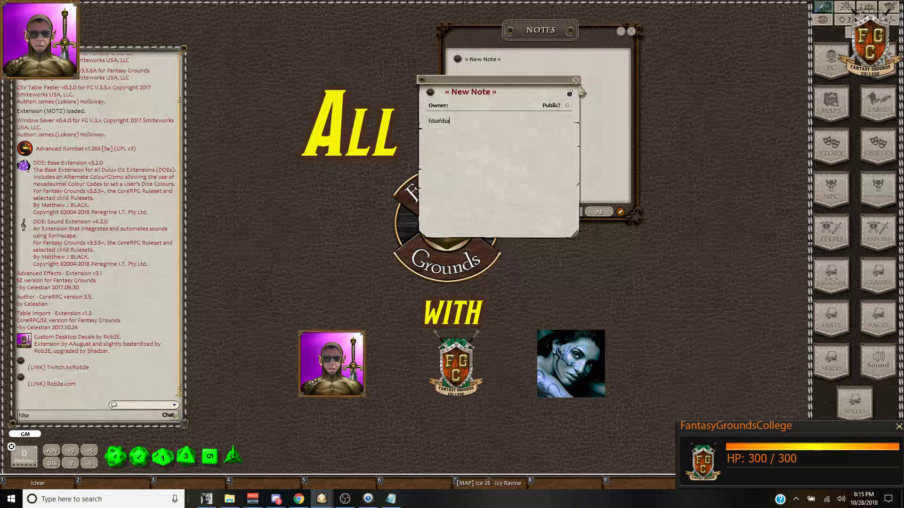
click(575, 81)
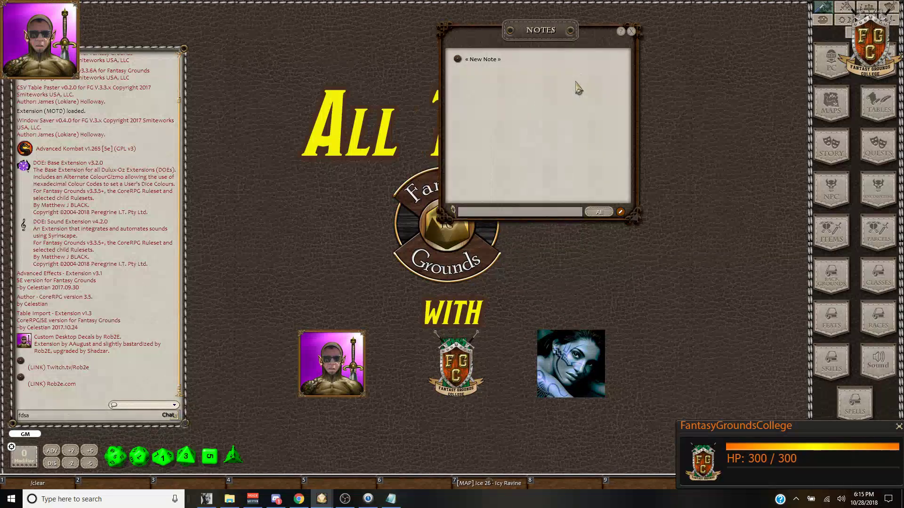
Step: Move the Notes list aside and return to The Haunt 2 page in the browser
drag(565, 34, 550, 68)
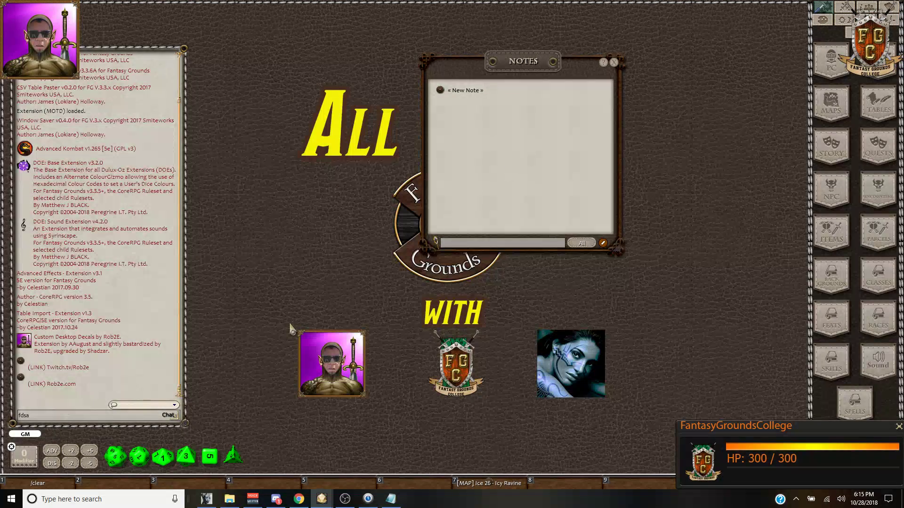
mouse_move(329, 505)
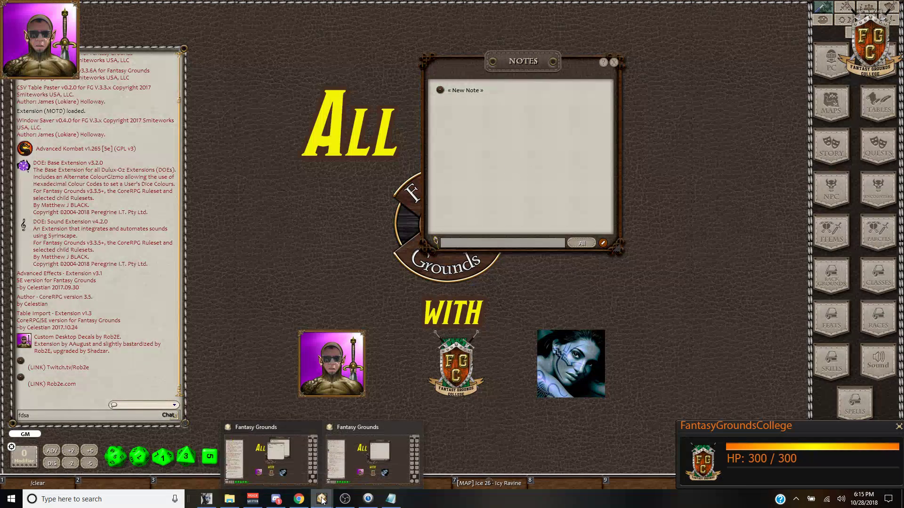
click(296, 473)
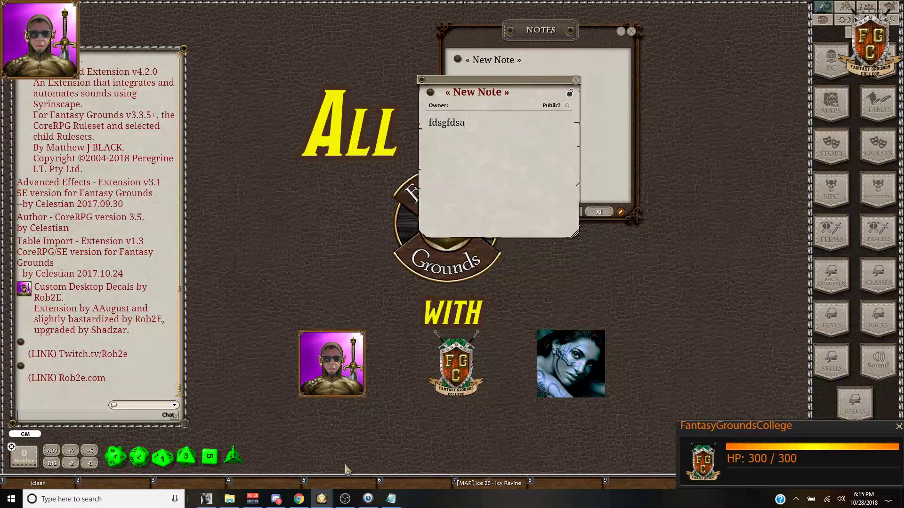
click(305, 500)
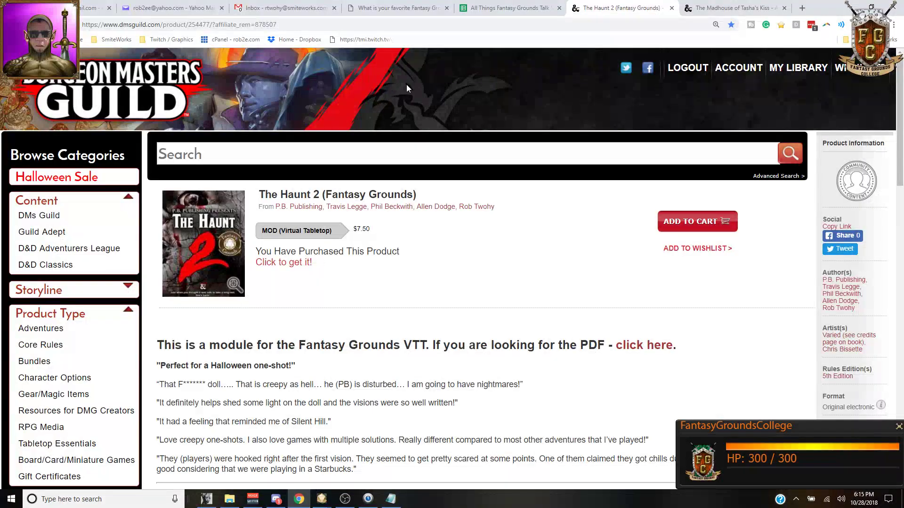
Step: In the talk show spreadsheet, fill cell B2 (14-pt Fonts) with orange
click(510, 8)
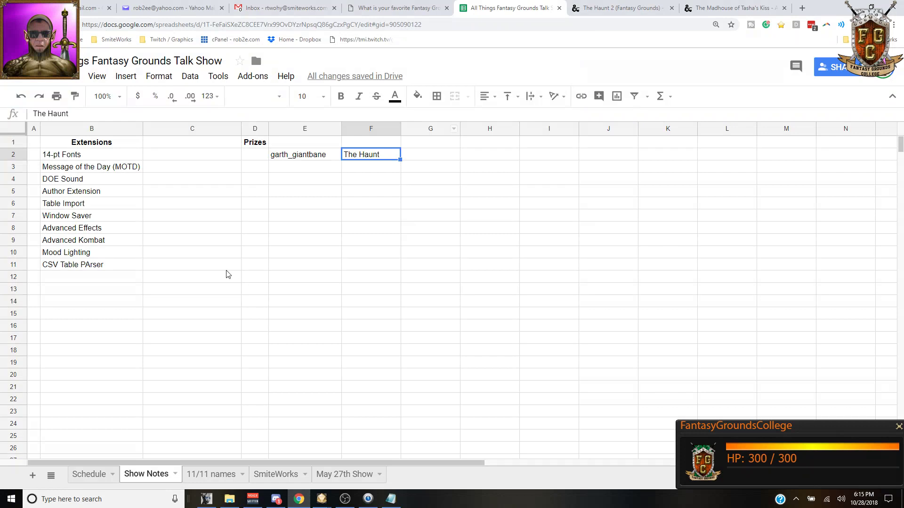
click(115, 146)
click(121, 155)
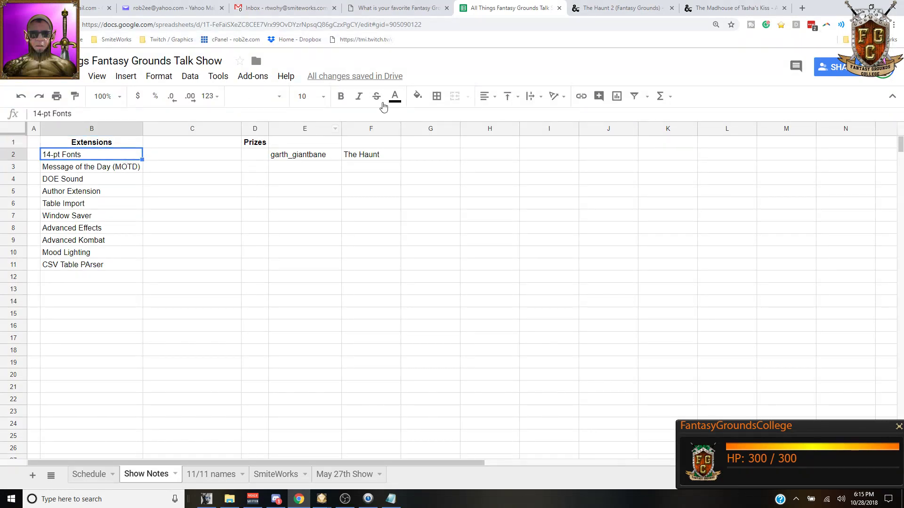
click(418, 97)
click(444, 147)
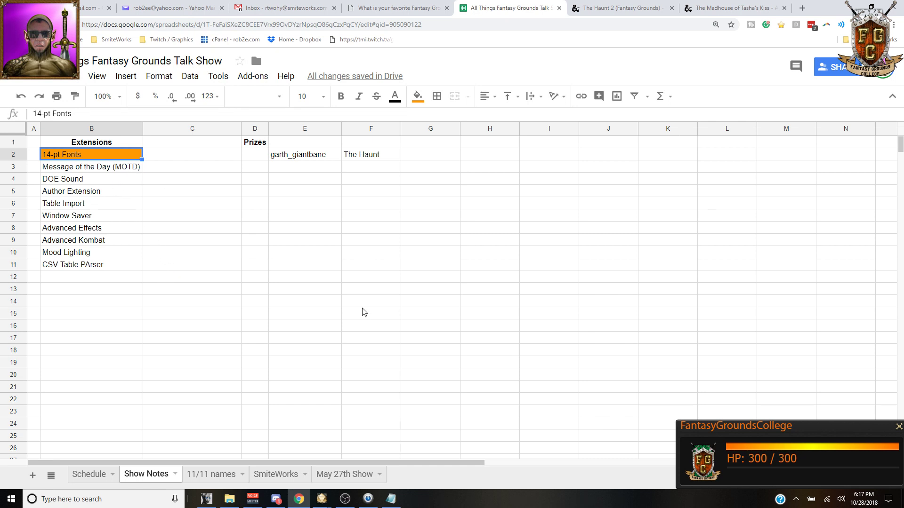
mouse_move(326, 505)
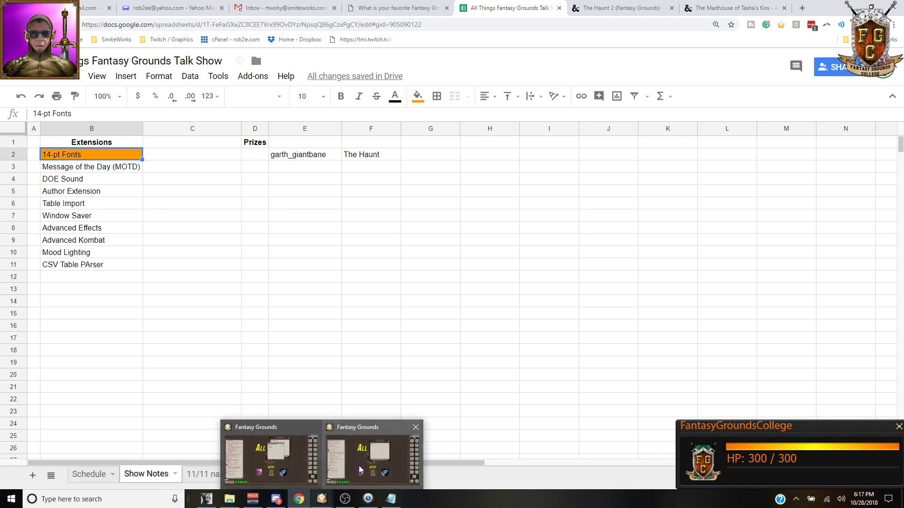
mouse_move(394, 446)
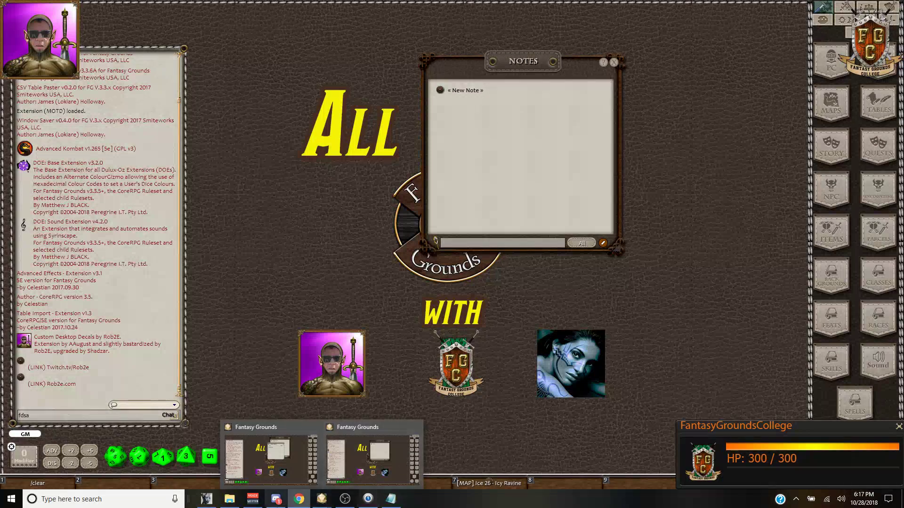
Step: After a glance at Discord, exit the second Fantasy Grounds instance via the desktop menu
mouse_move(276, 499)
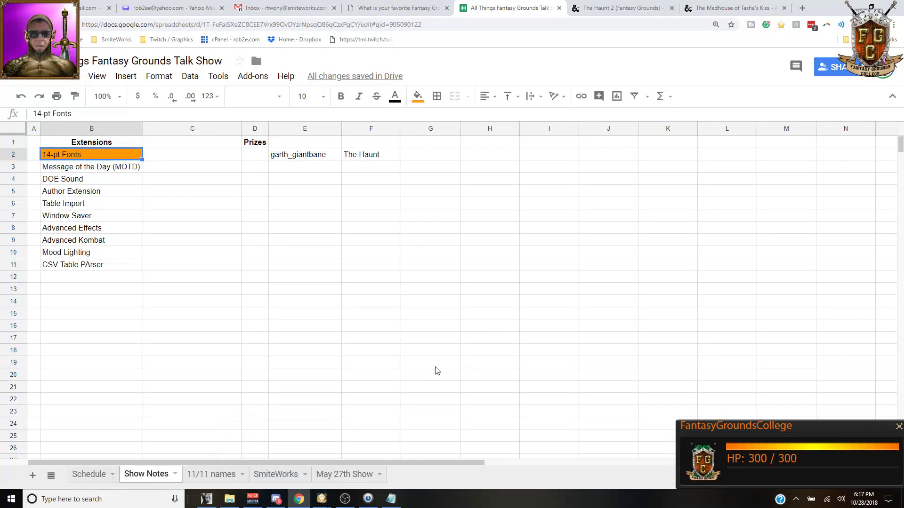
click(276, 499)
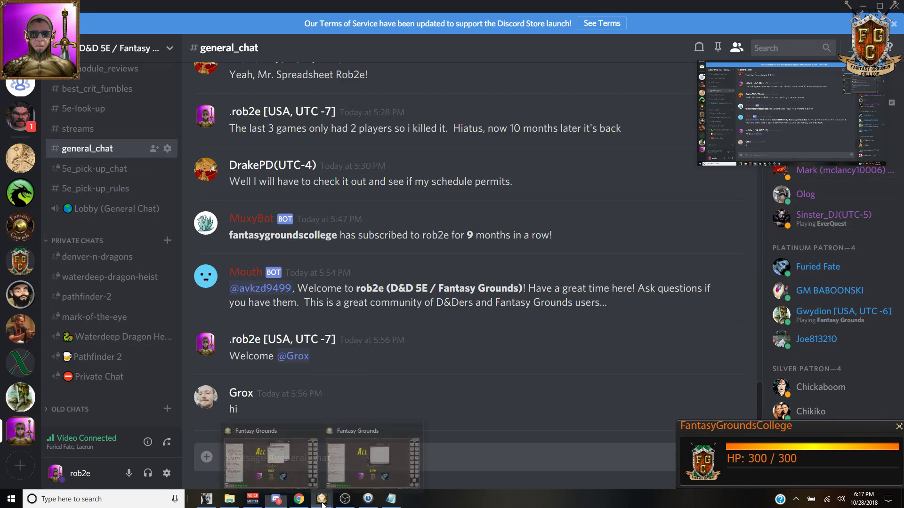
click(373, 476)
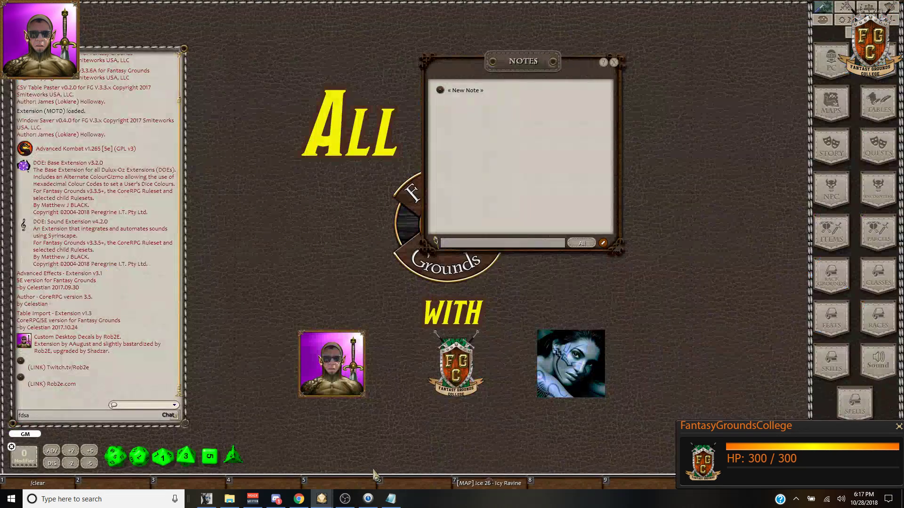
drag(522, 61, 613, 59)
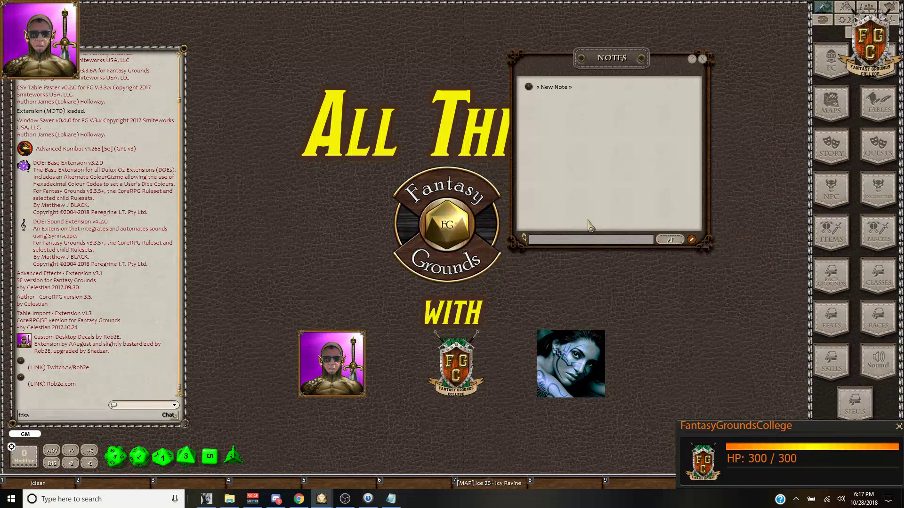
right_click(643, 295)
click(643, 271)
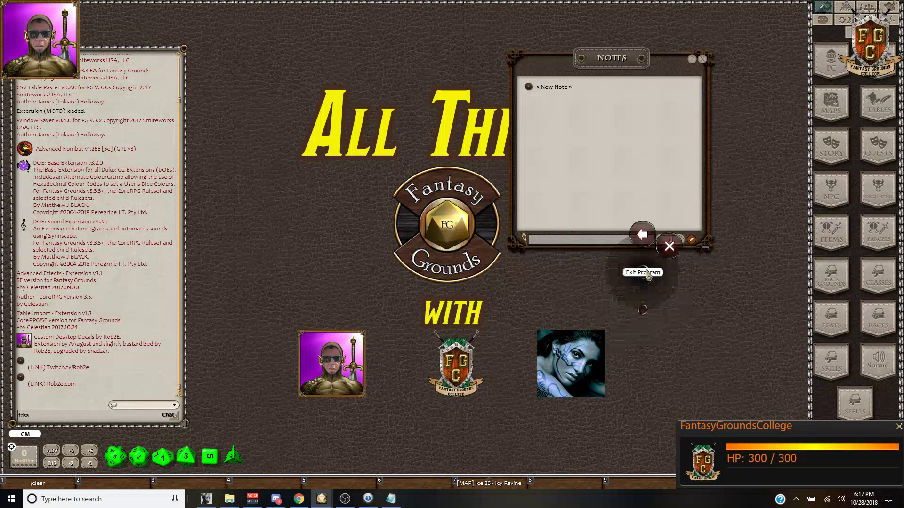
click(668, 247)
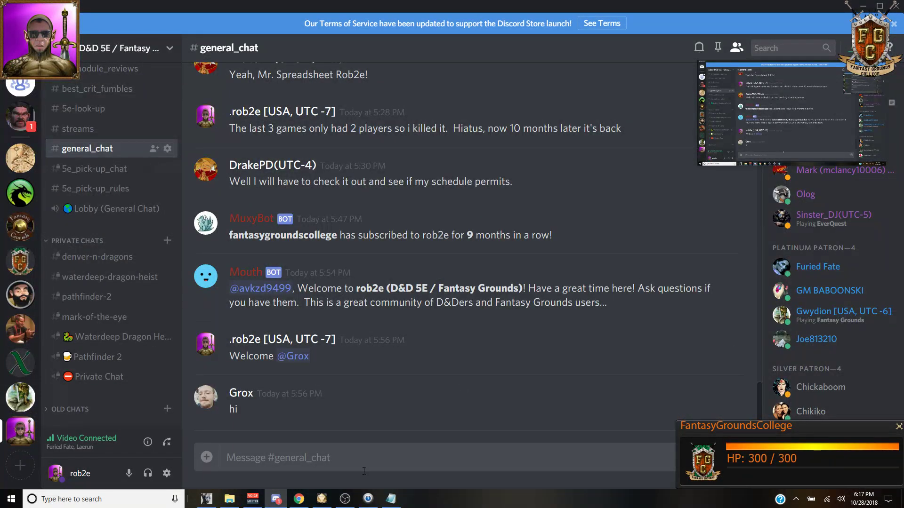
Step: Back in Fantasy Grounds, close the scratch New Note and the Notes list
click(322, 499)
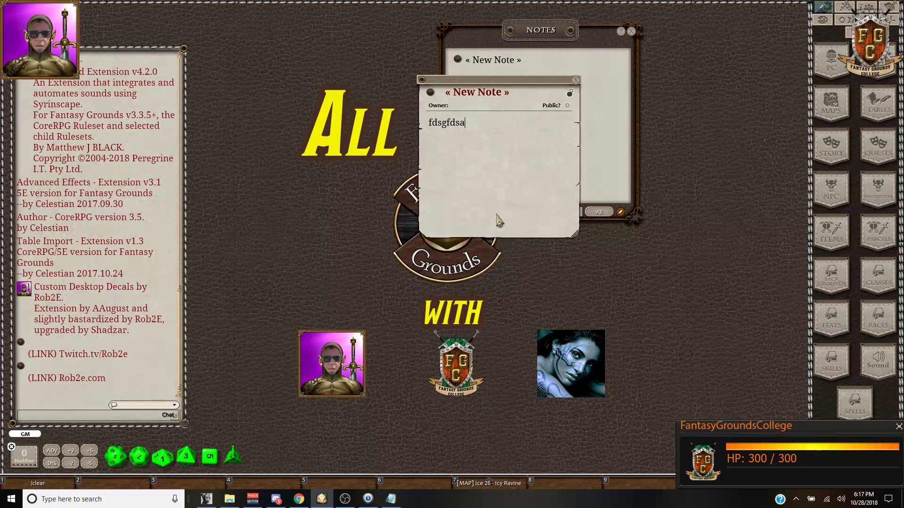
click(576, 80)
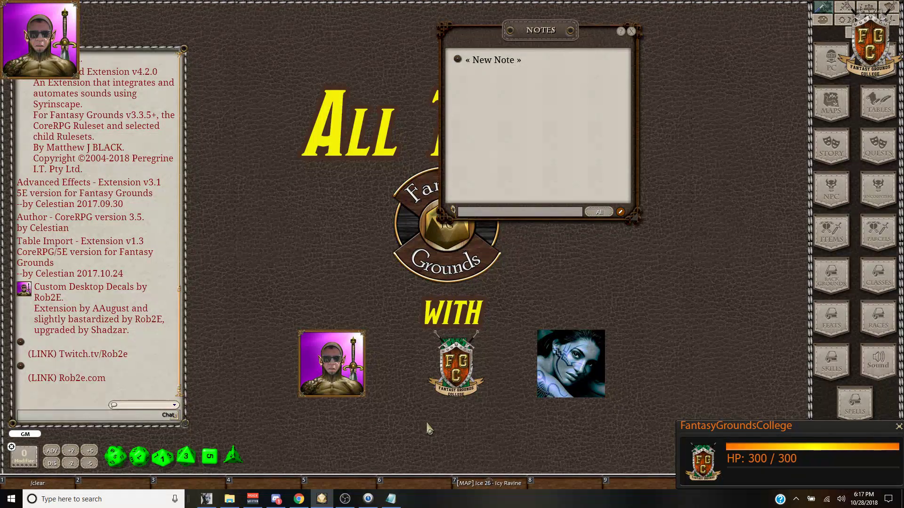
click(631, 32)
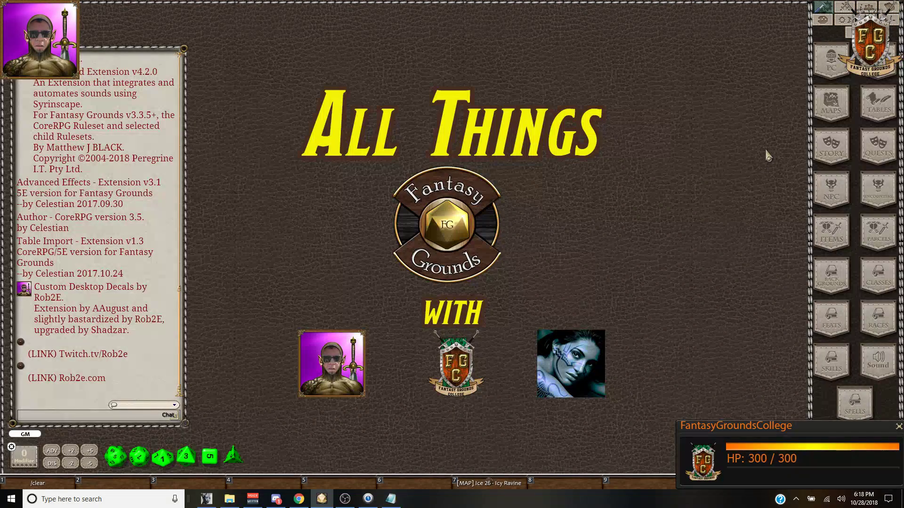
Step: Check the extensions folder in File Explorer, then open the Fantasy Grounds Story list
click(231, 500)
scroll(146, 231, down, 1)
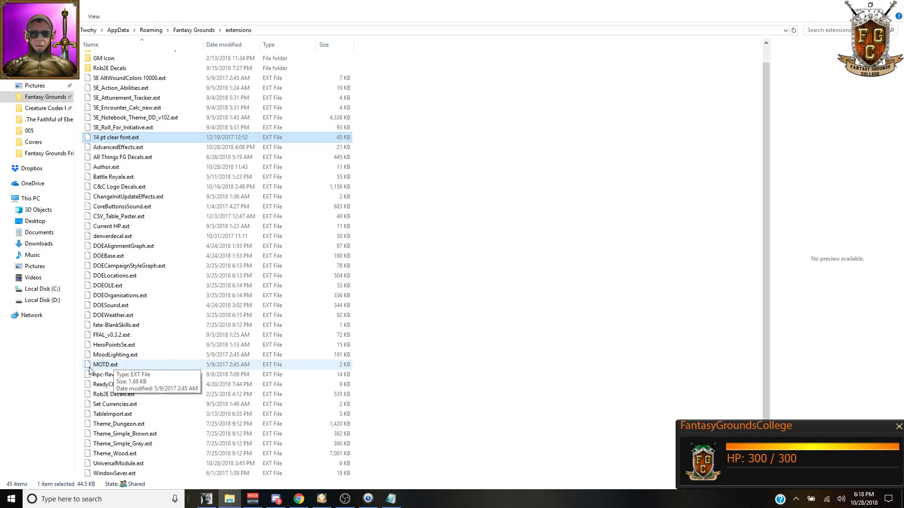
click(322, 499)
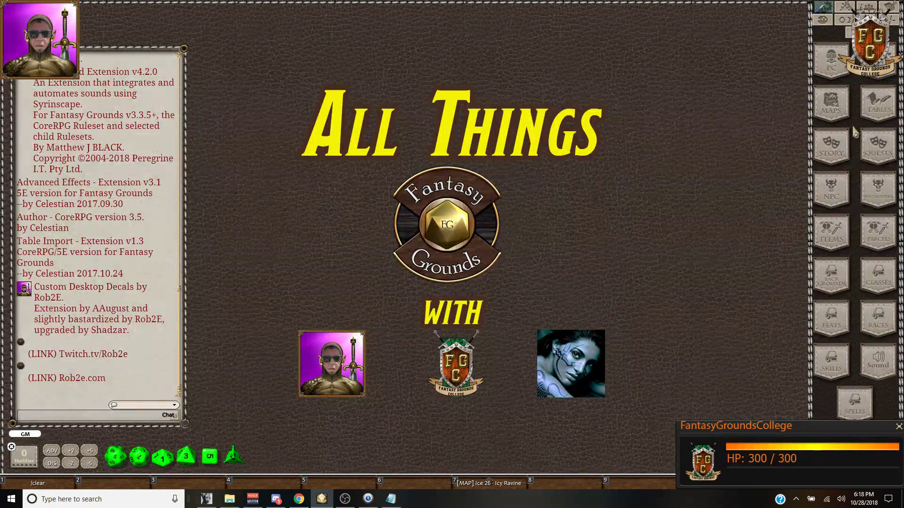
click(831, 150)
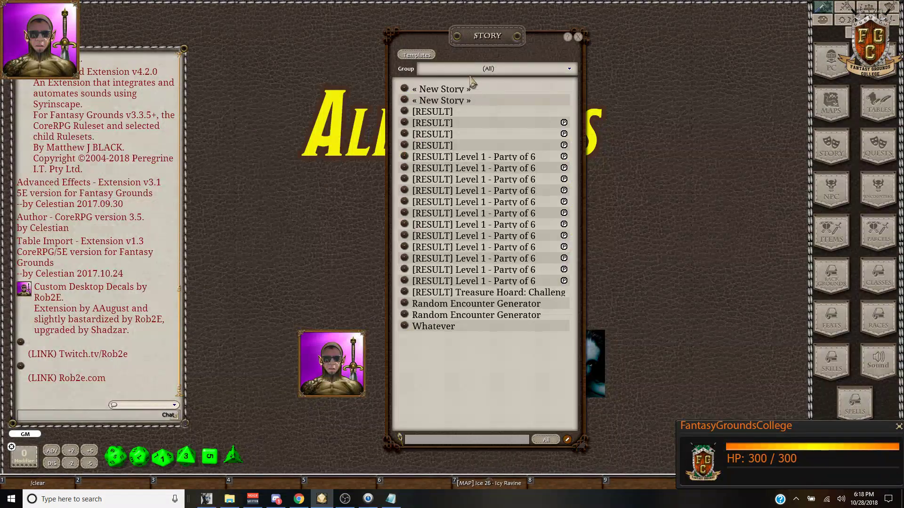
Step: Add a new story entry in the (New) group titled MOTD
click(460, 69)
click(450, 82)
click(567, 440)
click(557, 440)
key(shift)
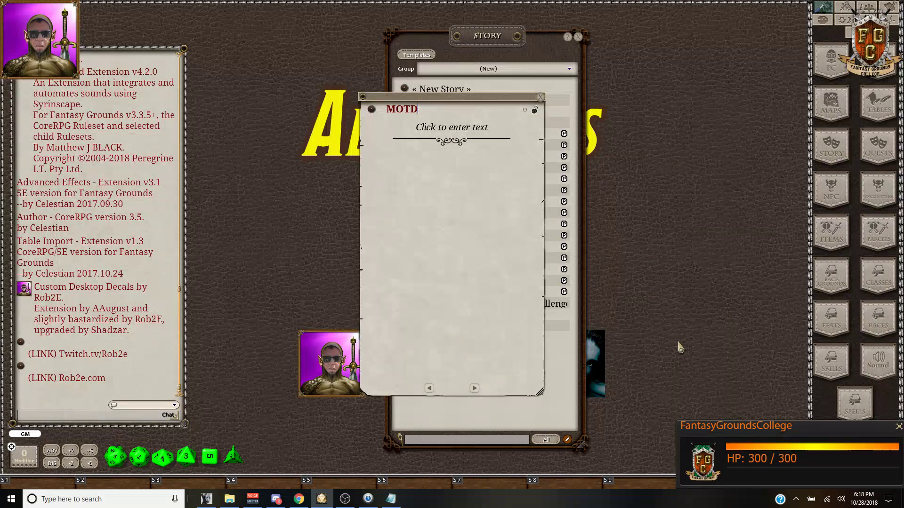
Step: Write the body 'Welcome players. Please do not make a character until the DM says…' and bring the Story list forward
click(438, 138)
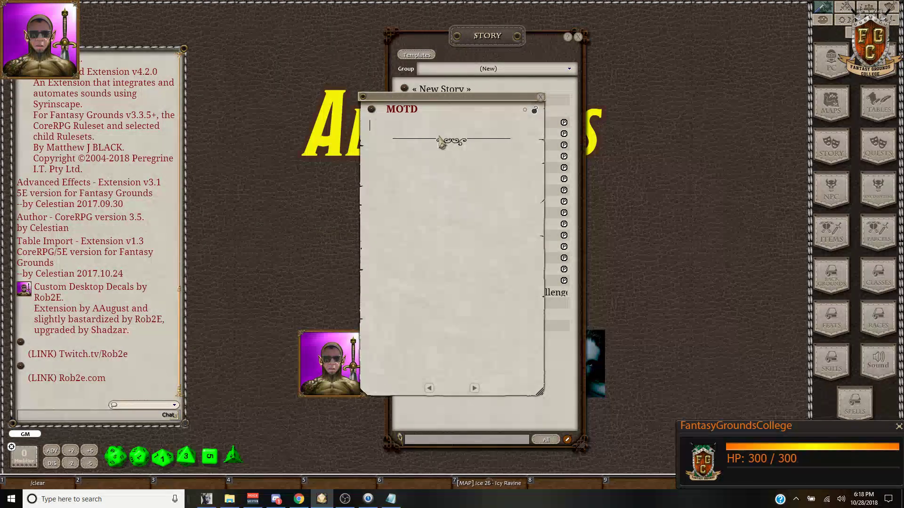
drag(449, 98, 329, 58)
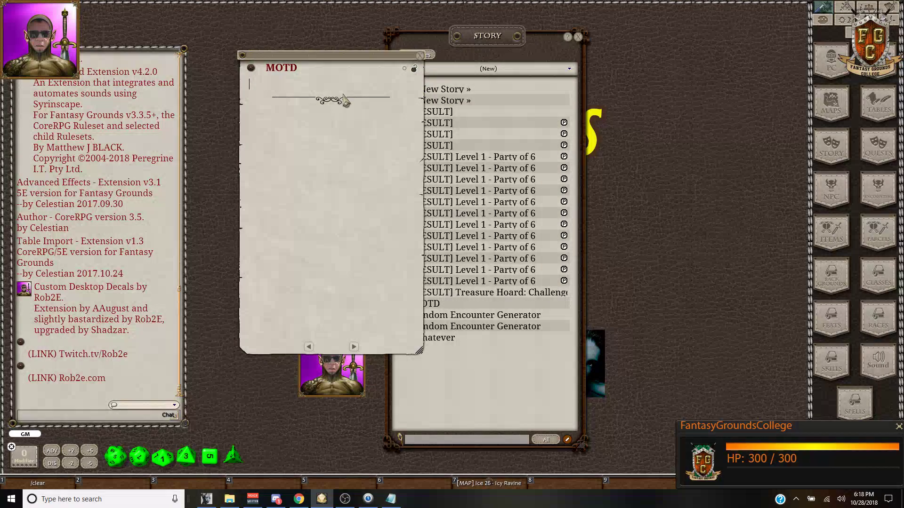
text(Welcome players. Please do)
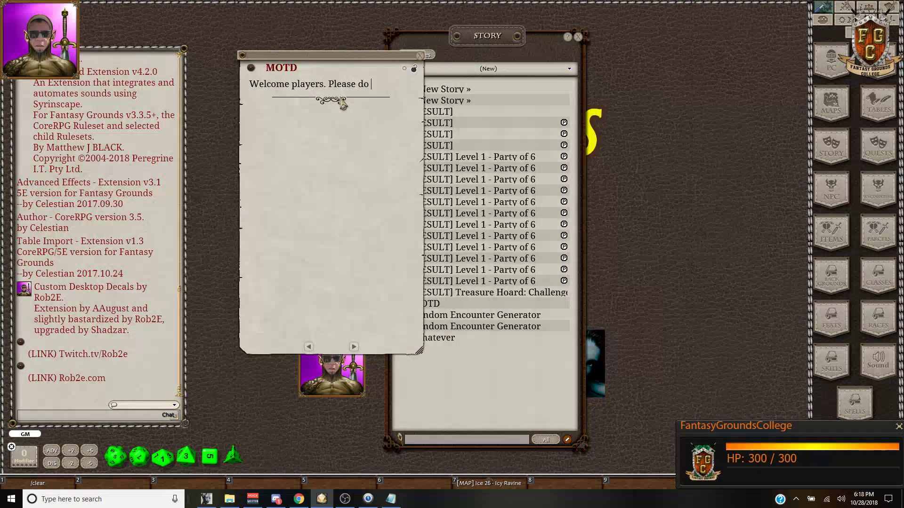
text( not make a)
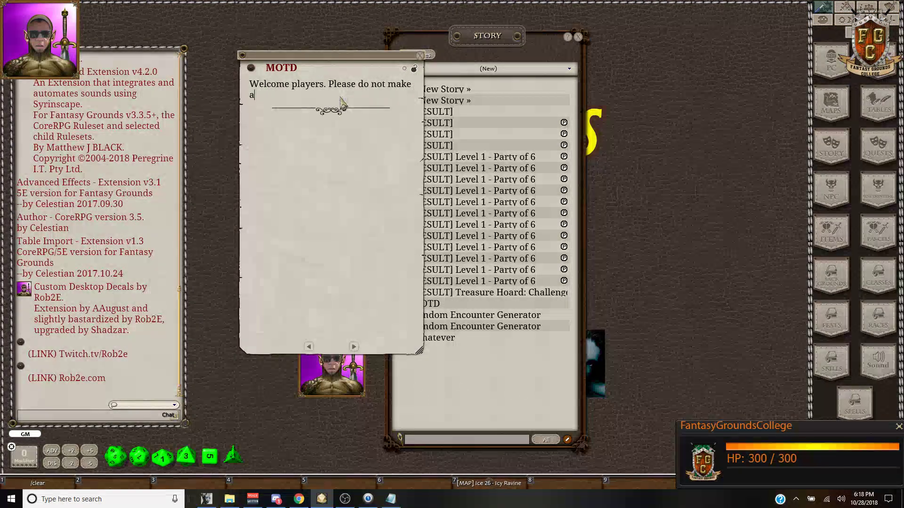
text( character until; the DM says it's ok.)
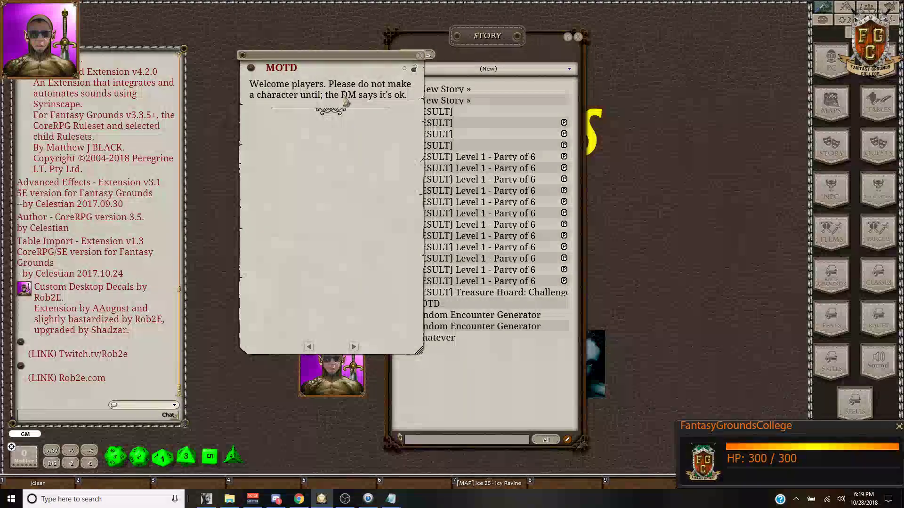
key(BackSpace)
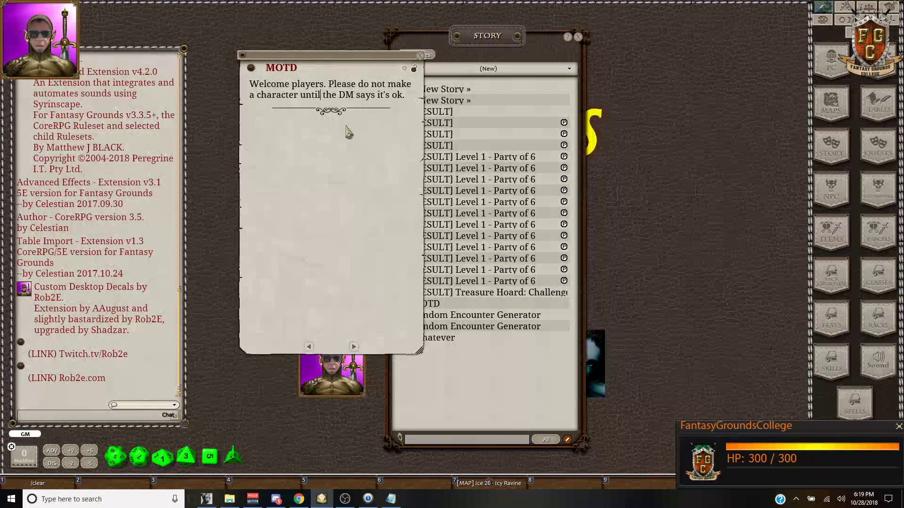
drag(361, 59, 452, 53)
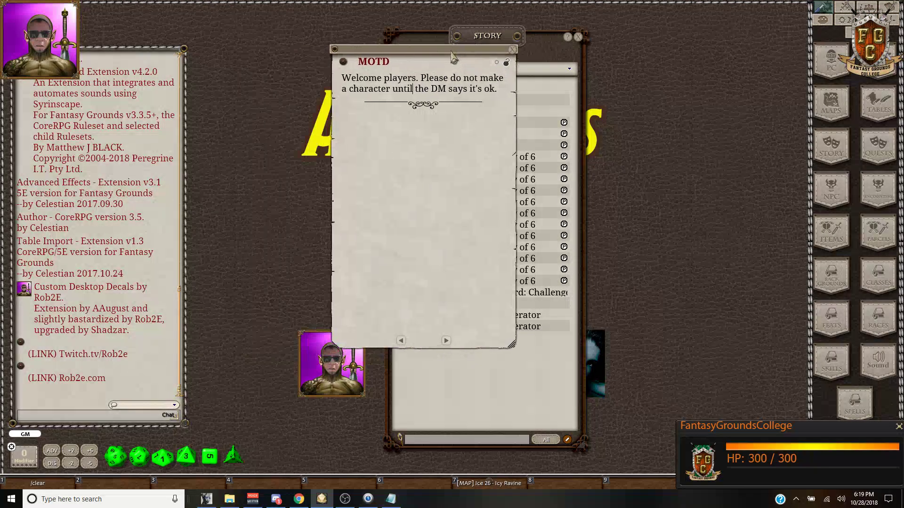
right_click(322, 499)
click(275, 330)
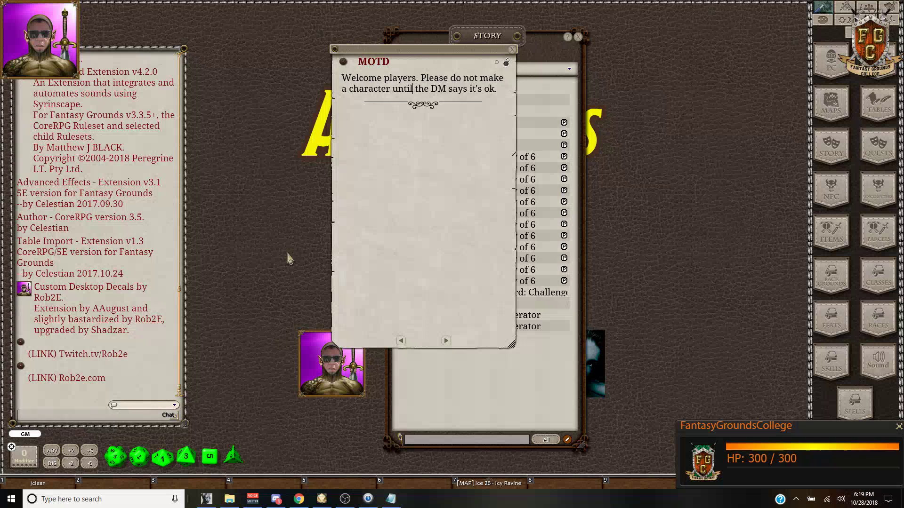
click(559, 43)
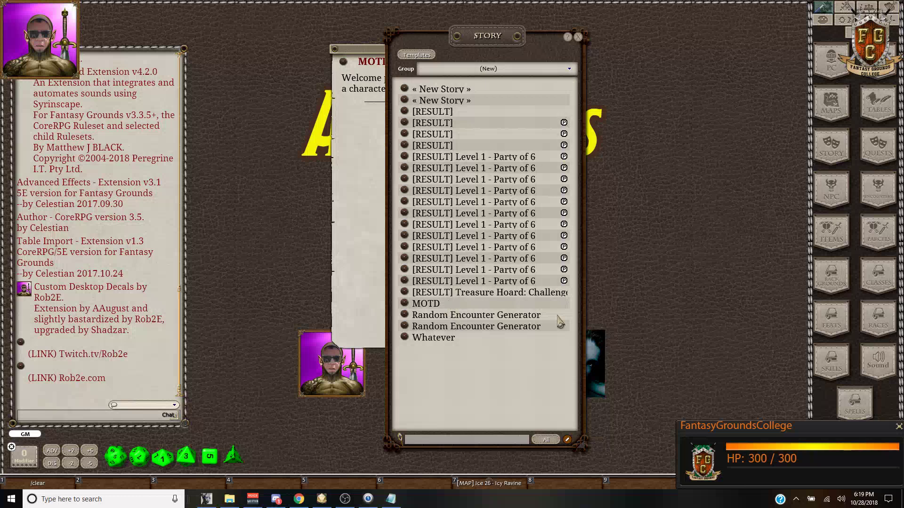
Step: Delete the « New Story », [RESULT] and [RESULT] Level 1 - Party of 6 entries from the Story list
click(567, 439)
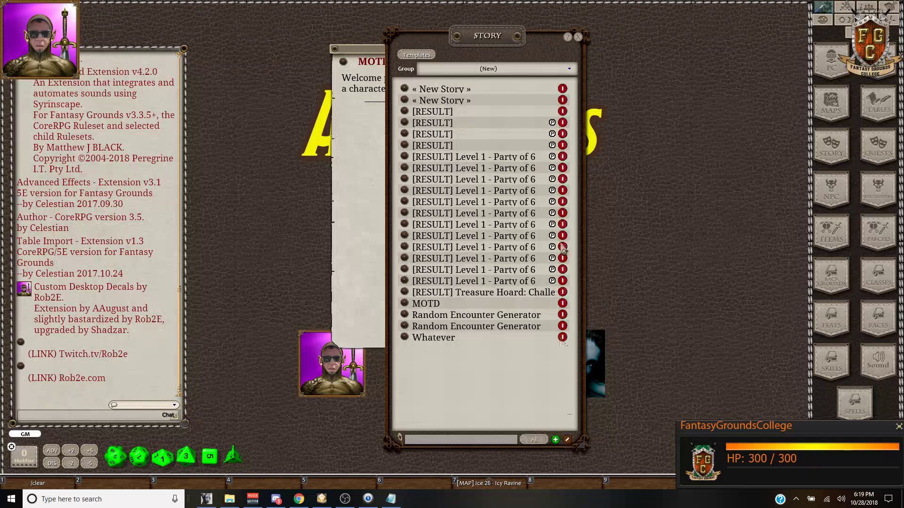
click(563, 90)
click(562, 90)
click(563, 90)
click(564, 89)
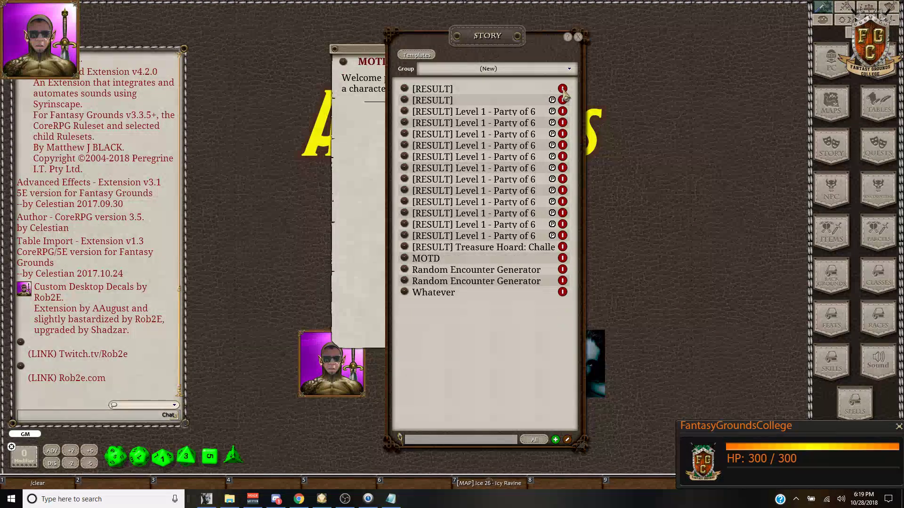
click(563, 90)
click(563, 90)
click(563, 90)
click(563, 90)
click(563, 90)
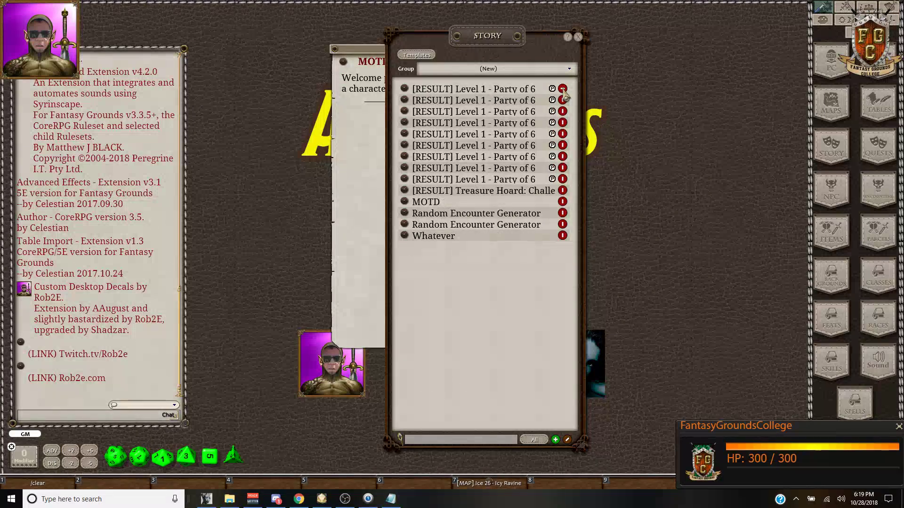
click(563, 89)
click(563, 89)
click(563, 89)
click(563, 89)
click(563, 90)
click(563, 89)
click(563, 90)
click(563, 89)
click(563, 89)
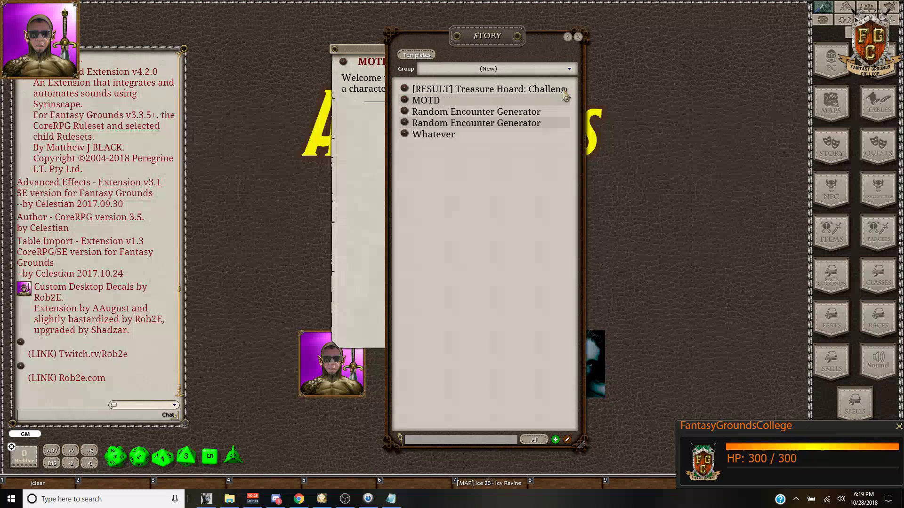
click(563, 89)
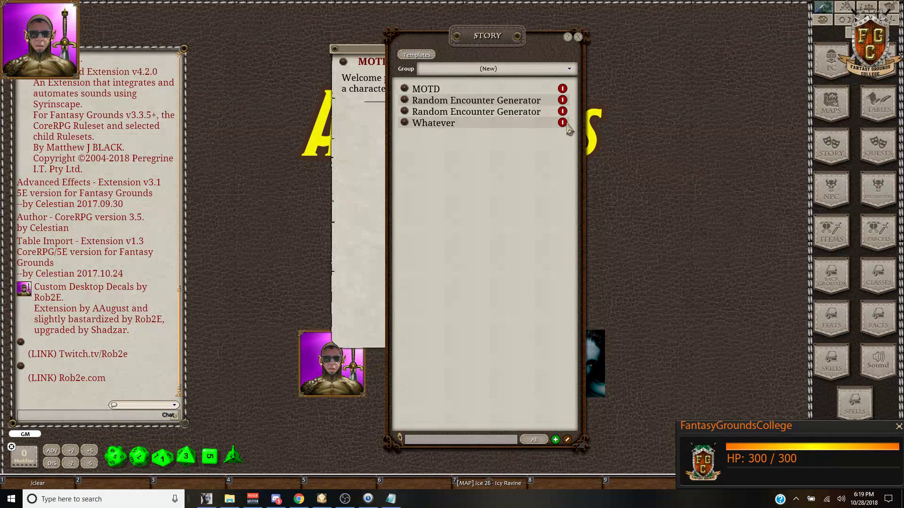
Step: Delete the Whatever entry and both Random Encounter Generator entries, then open MOTD
click(563, 123)
click(563, 112)
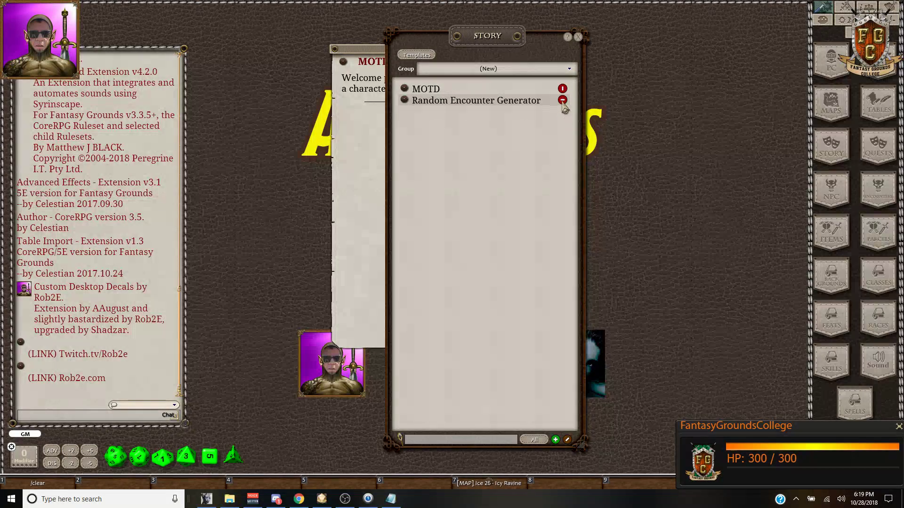
click(563, 101)
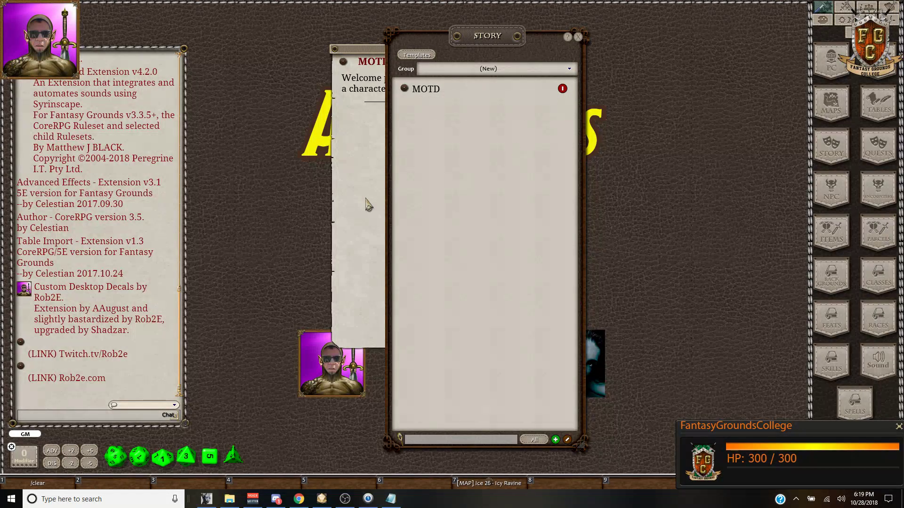
click(567, 440)
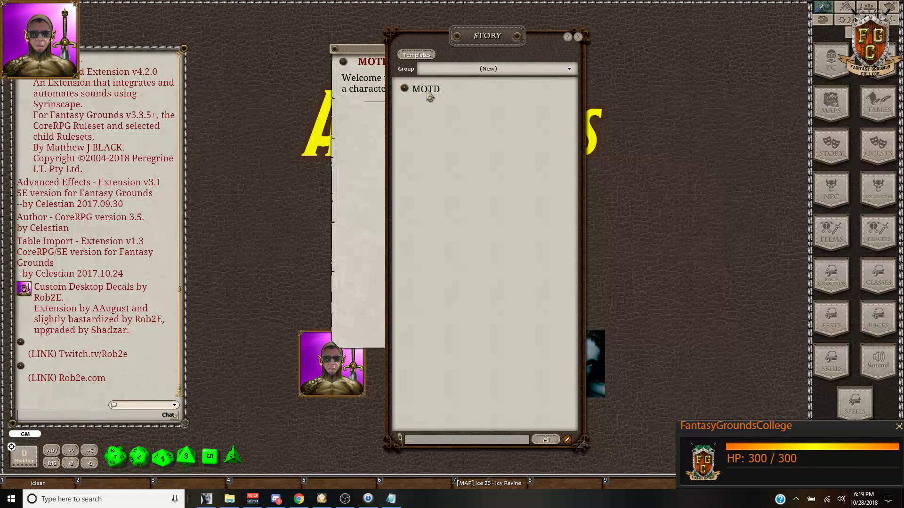
click(403, 90)
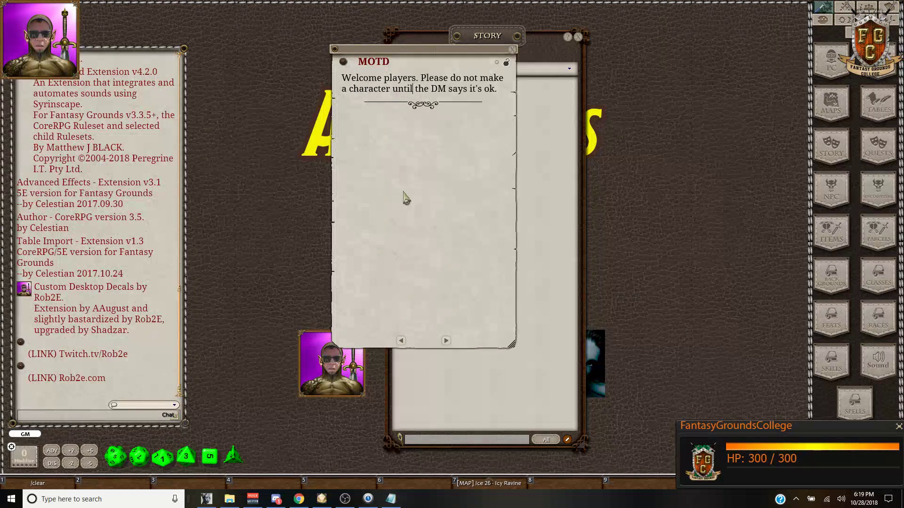
Step: Share the MOTD sheet with players, then update the shared sheet
right_click(412, 168)
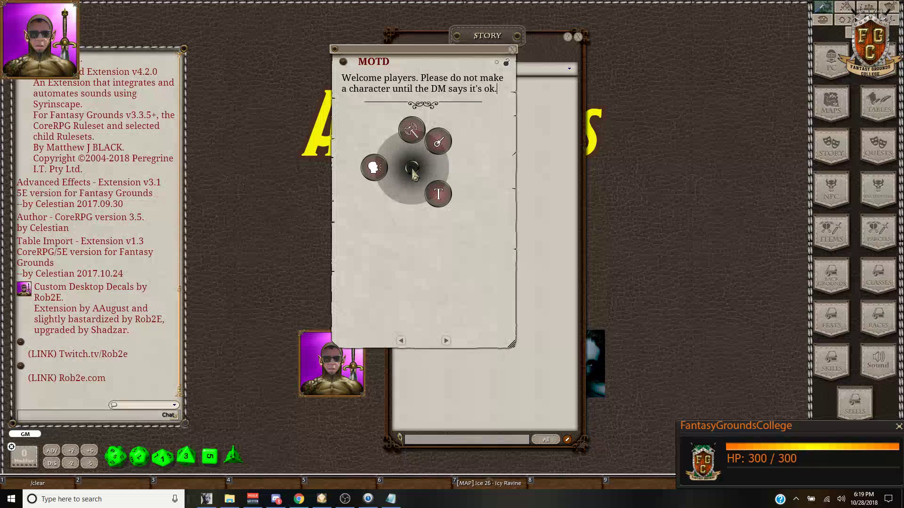
click(376, 168)
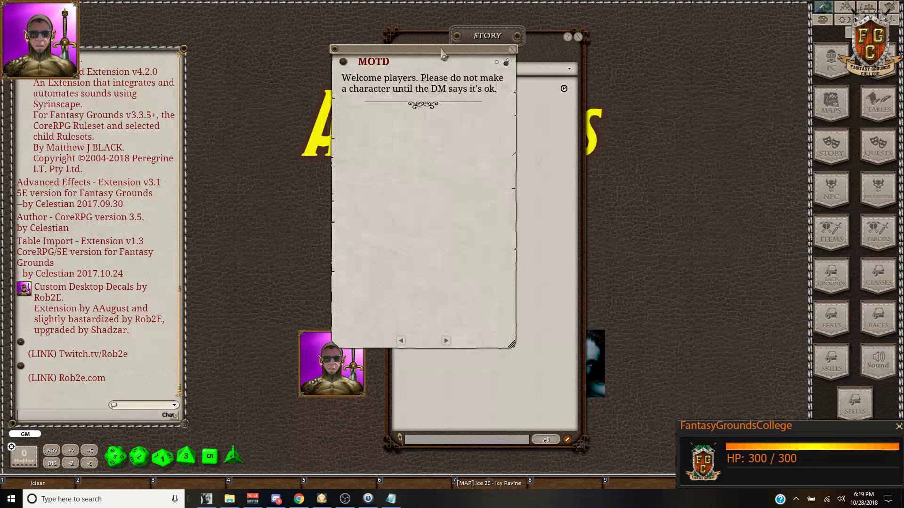
drag(442, 52, 207, 49)
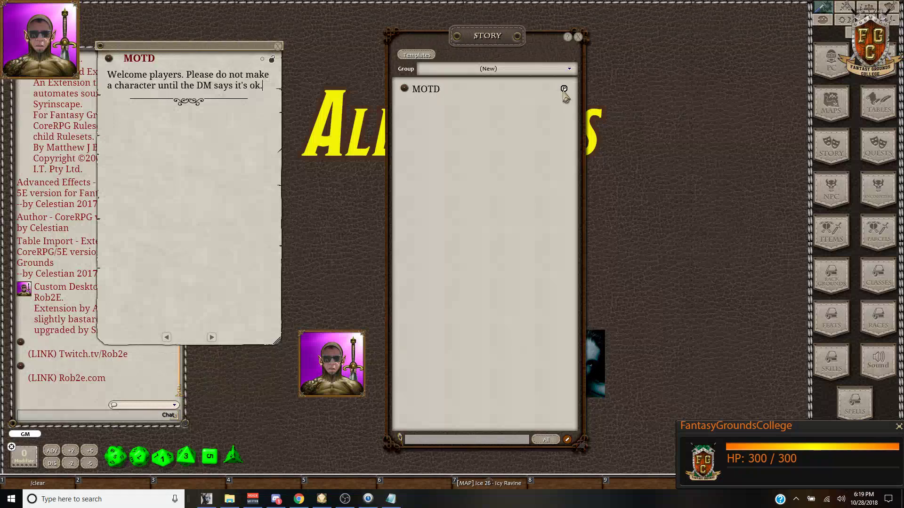
right_click(190, 180)
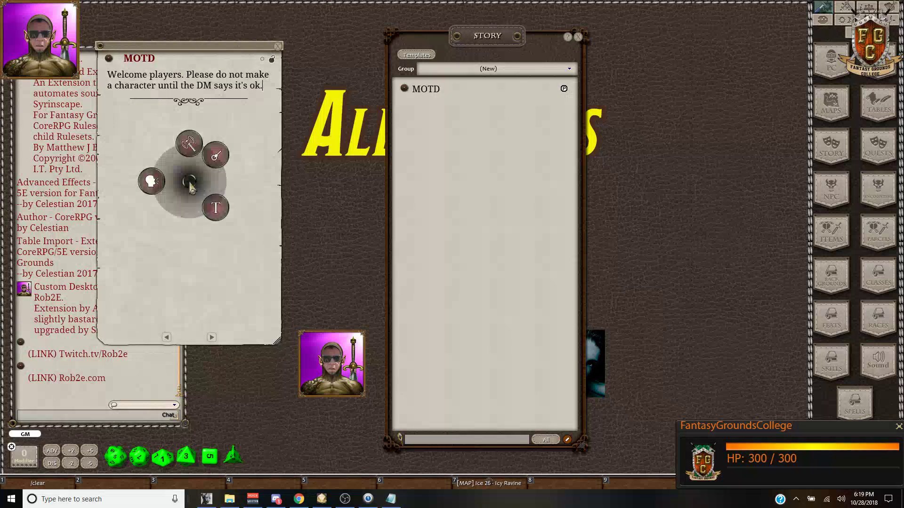
click(150, 182)
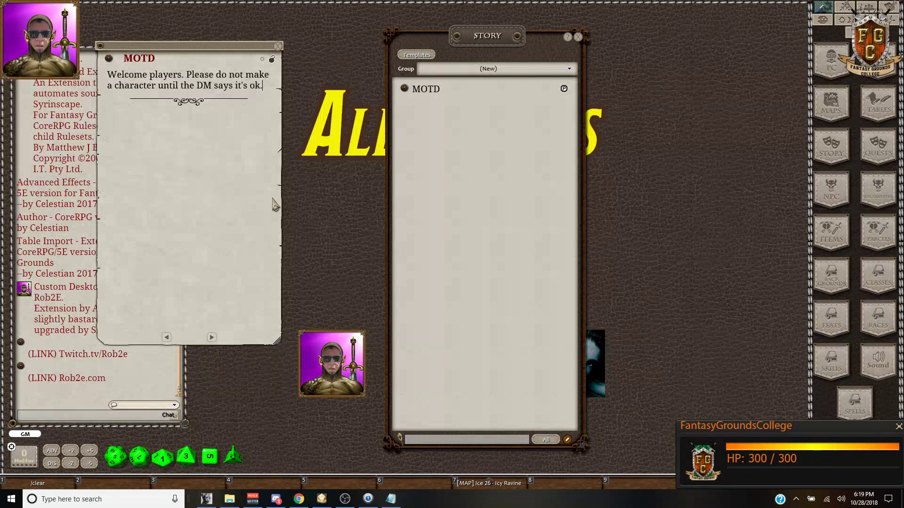
Step: Launch a second Fantasy Grounds instance from the taskbar and go to Join Game
right_click(322, 503)
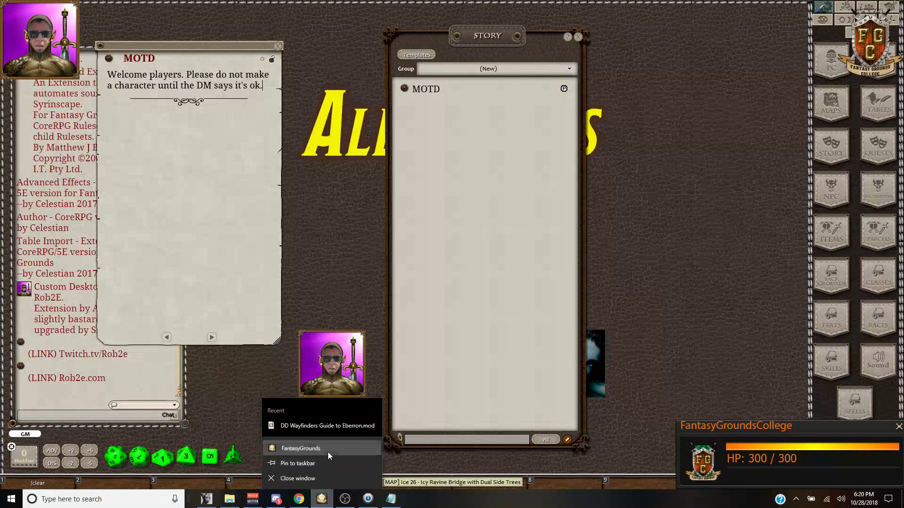
click(283, 477)
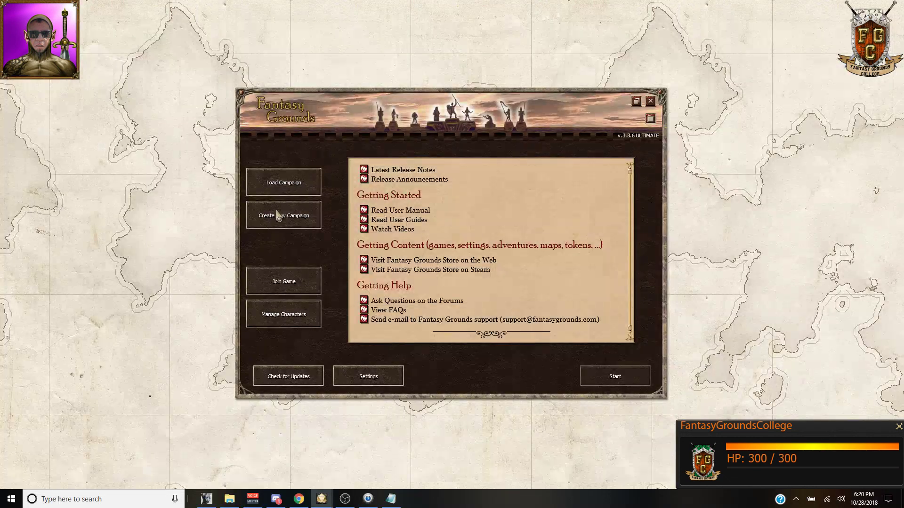
click(282, 288)
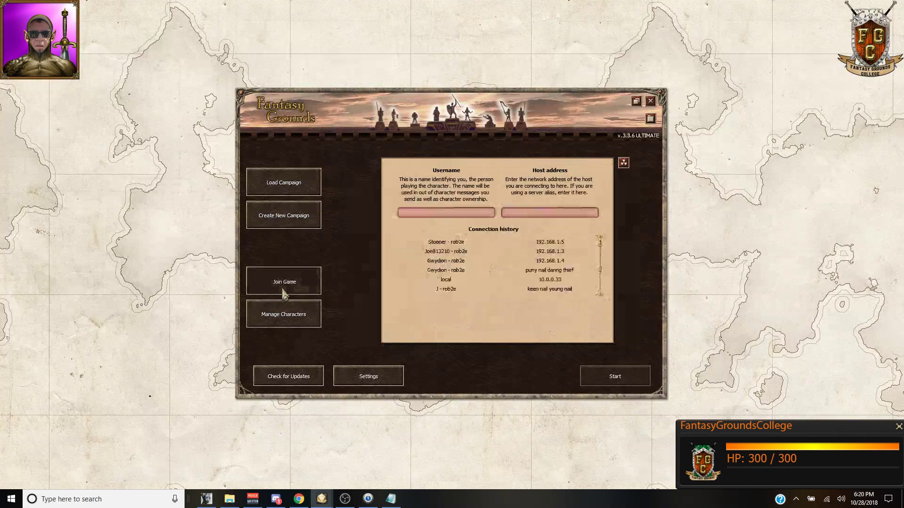
Step: Fill in the saved local / 10.0.0.33 connection and attempt to join the host
click(454, 270)
click(460, 279)
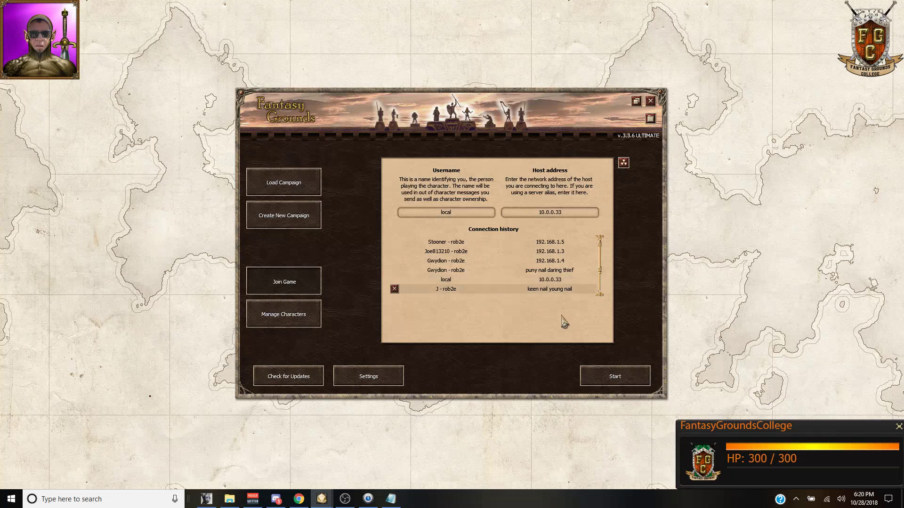
click(629, 375)
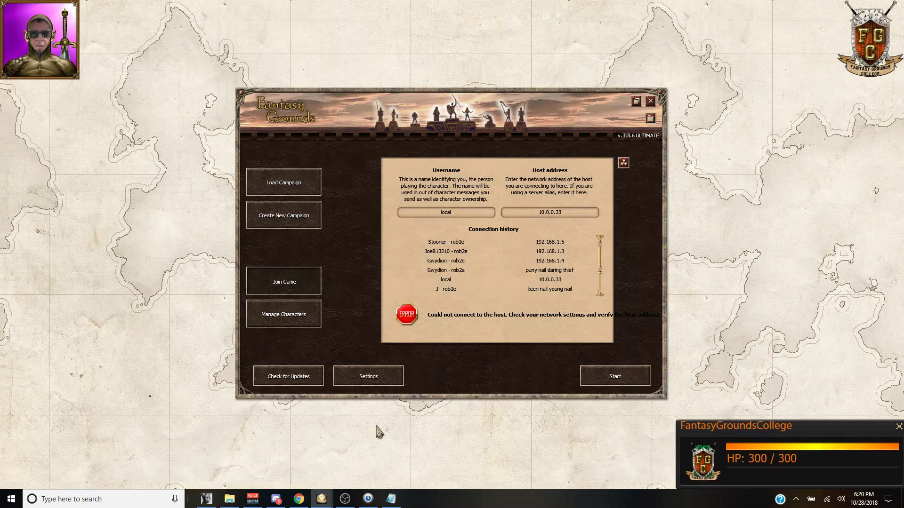
click(291, 181)
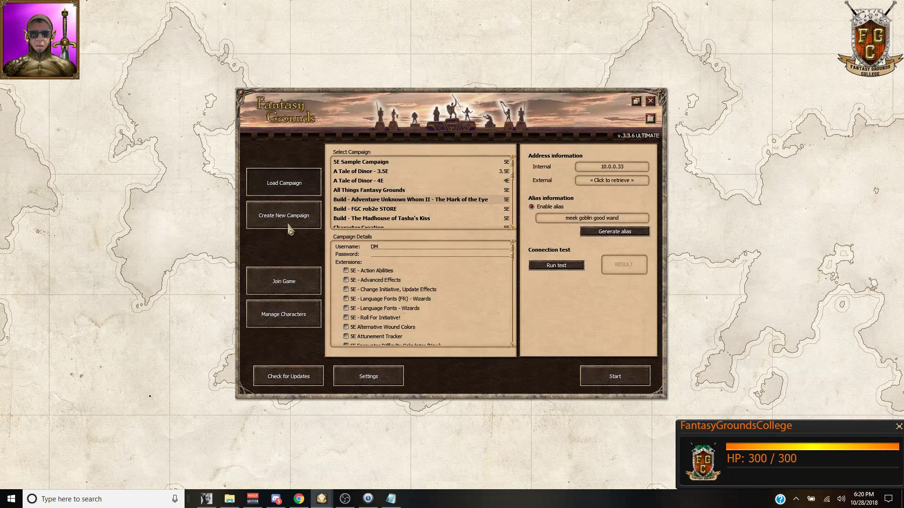
click(283, 323)
click(284, 282)
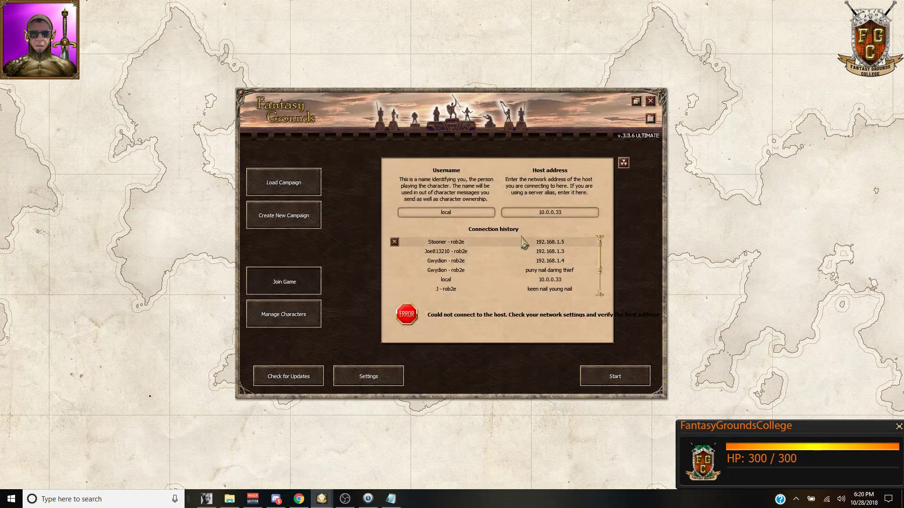
click(617, 378)
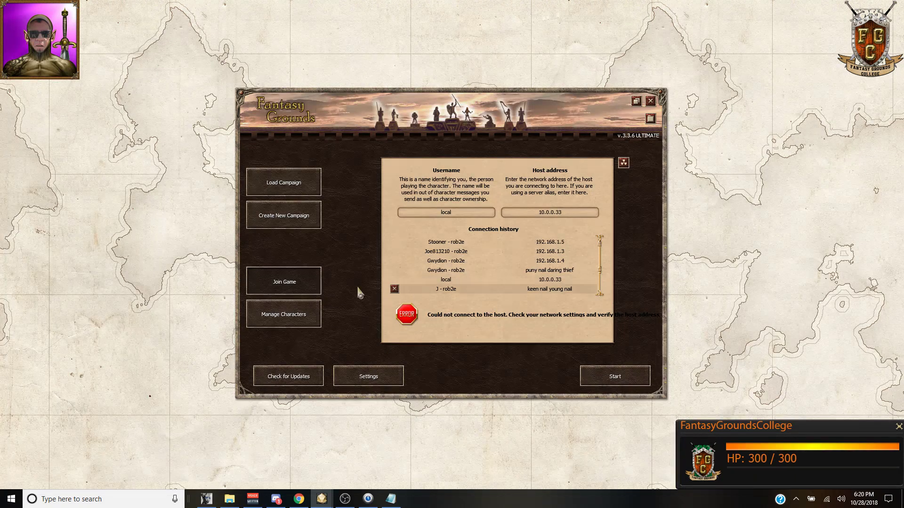
Step: Run the Load Campaign connection test, then retry joining, which still cannot connect
click(299, 187)
mouse_move(607, 173)
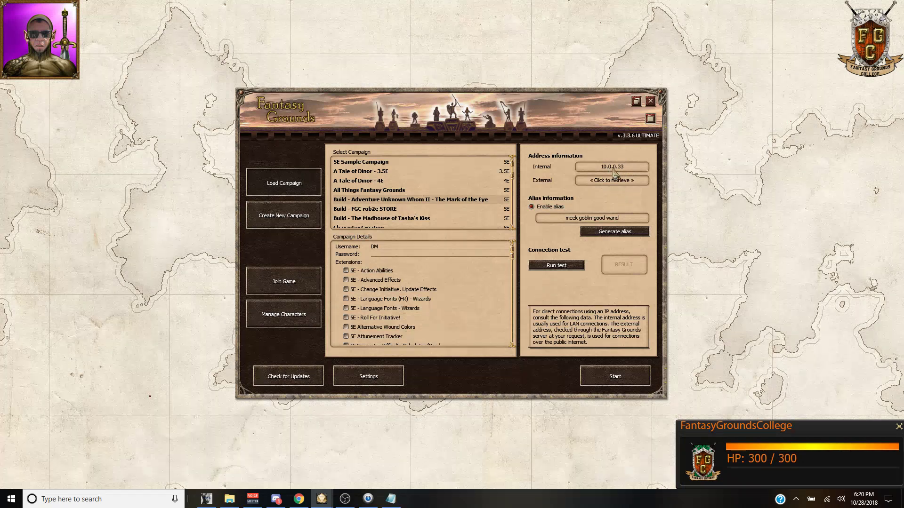
click(565, 267)
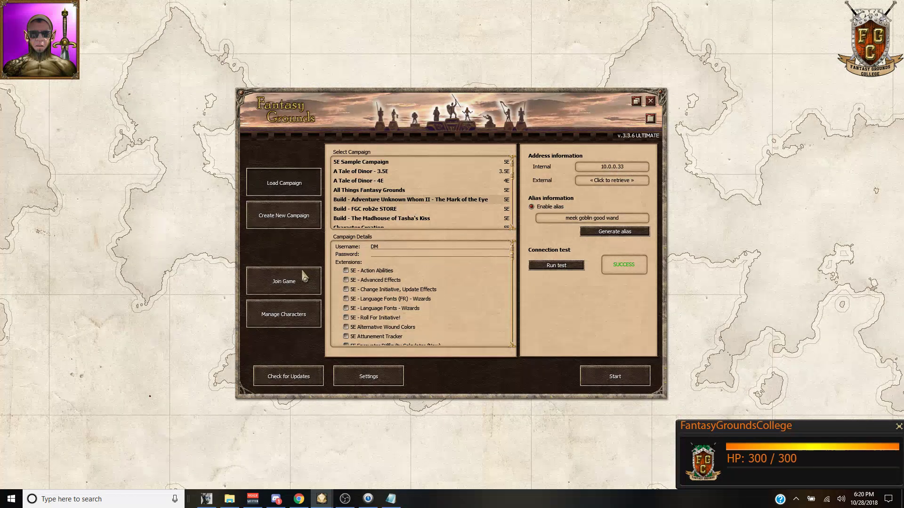
click(284, 286)
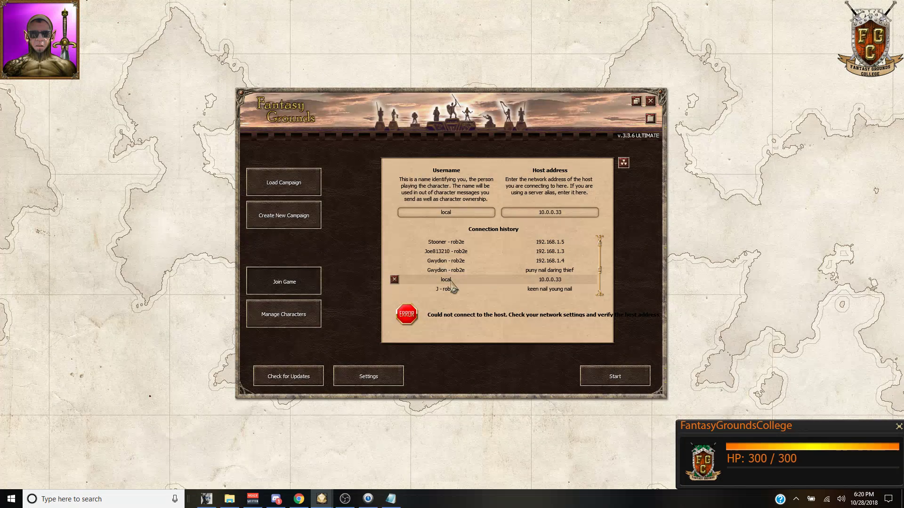
click(610, 382)
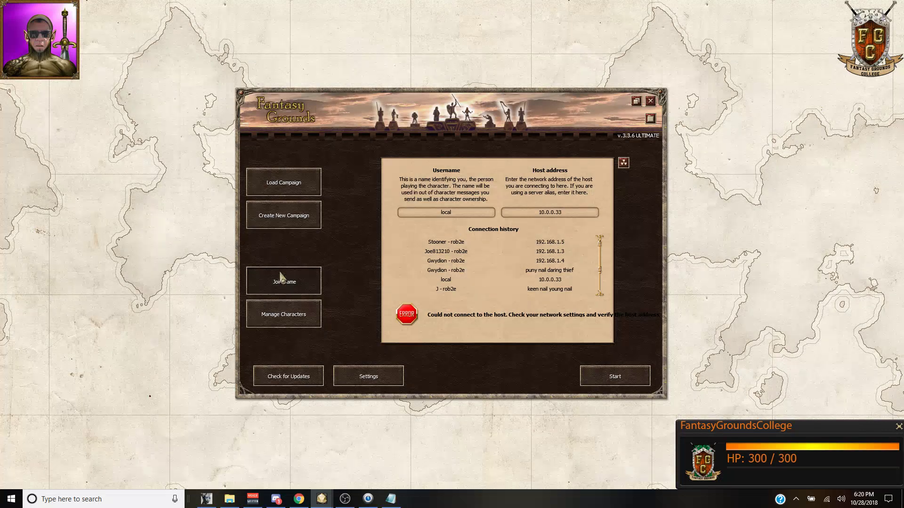
click(277, 188)
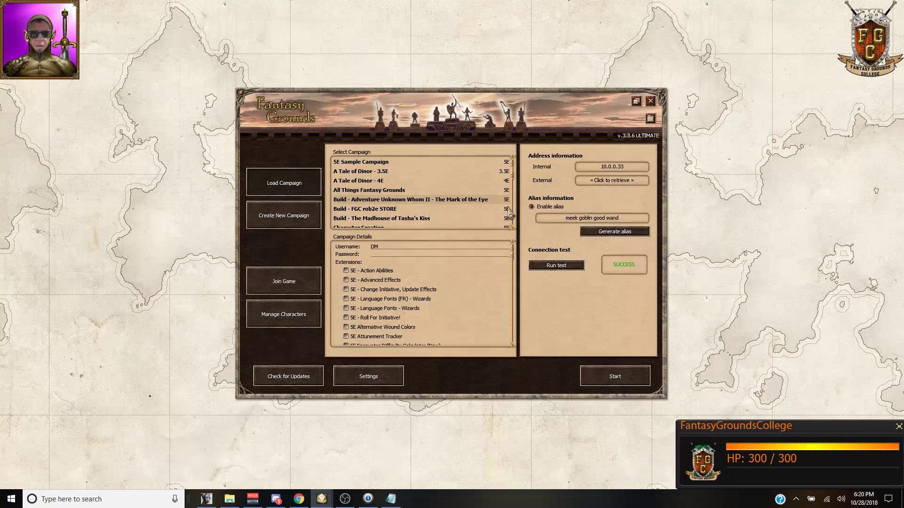
click(281, 324)
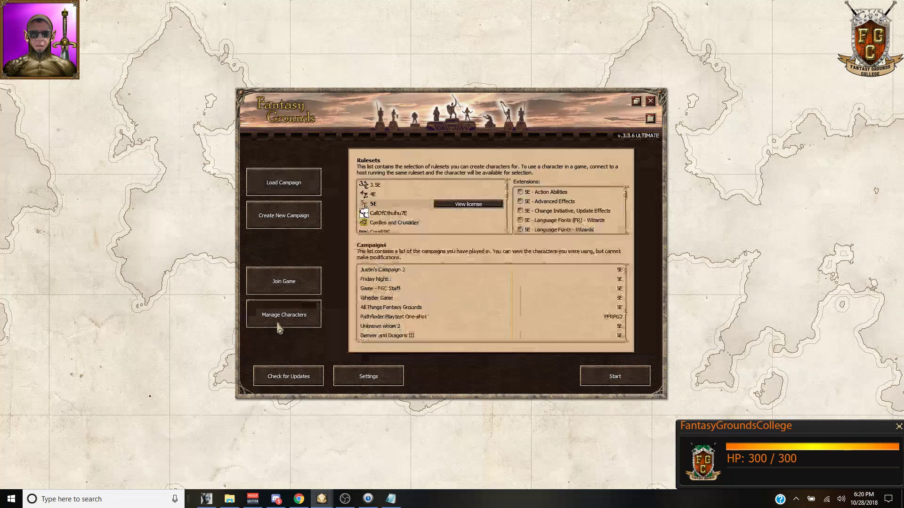
click(279, 281)
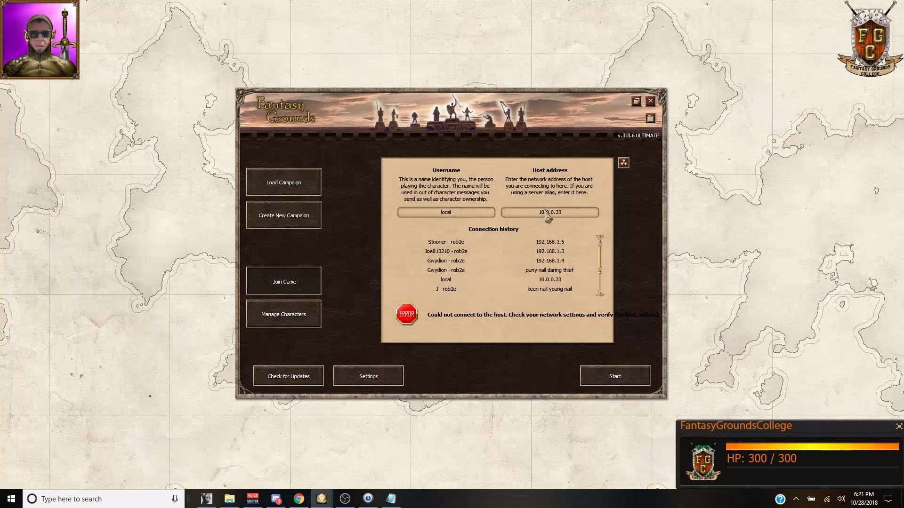
Step: Try joining with host 'meek goblin' and the username changed to localhost
click(516, 213)
text(meek goblin)
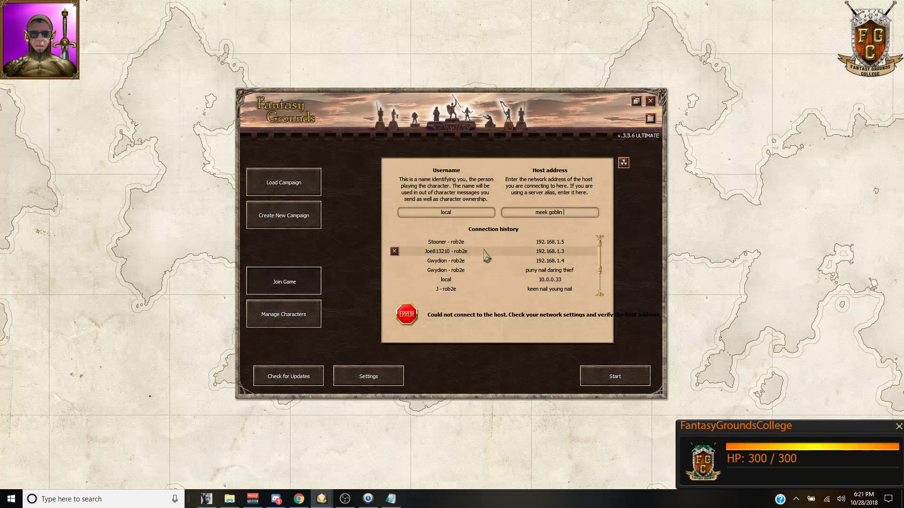
click(469, 215)
text(host)
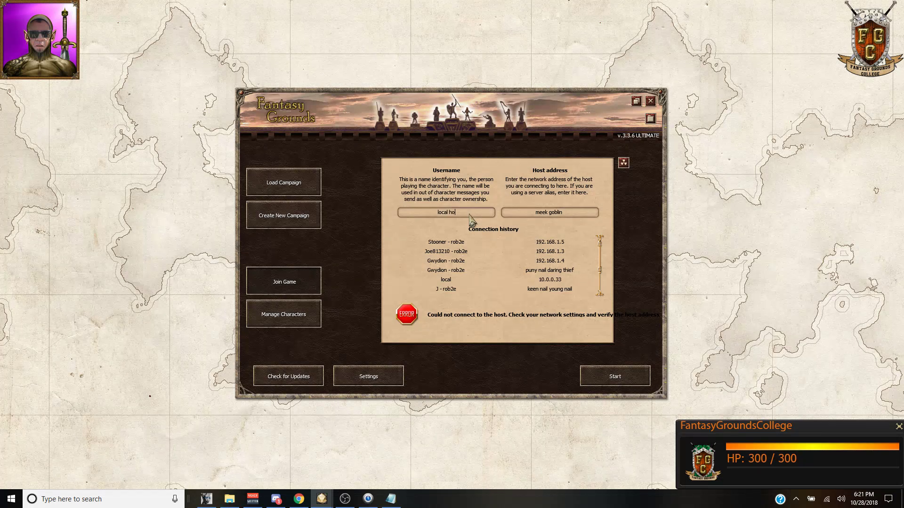
click(553, 281)
text(host)
click(631, 378)
key(BackSpace)
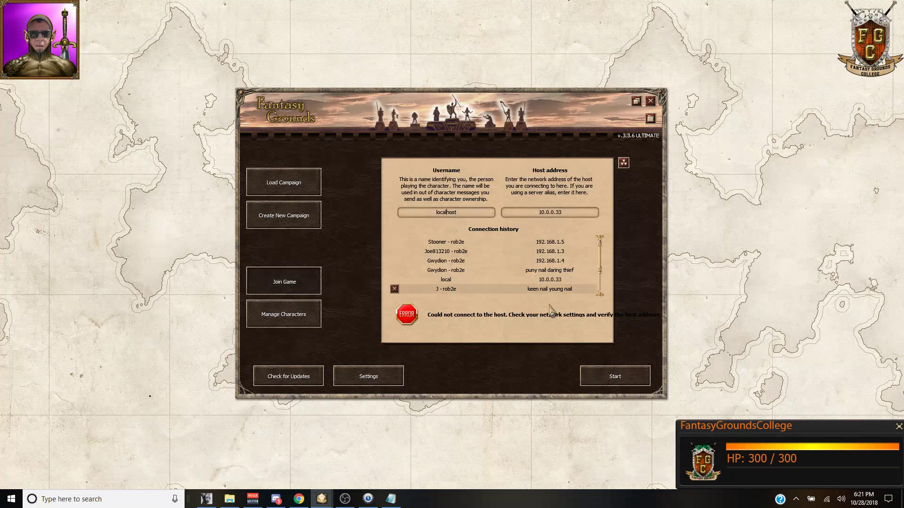
click(609, 382)
Step: Replace the host address with the alias 'meek goblin good wand' and connect
click(273, 190)
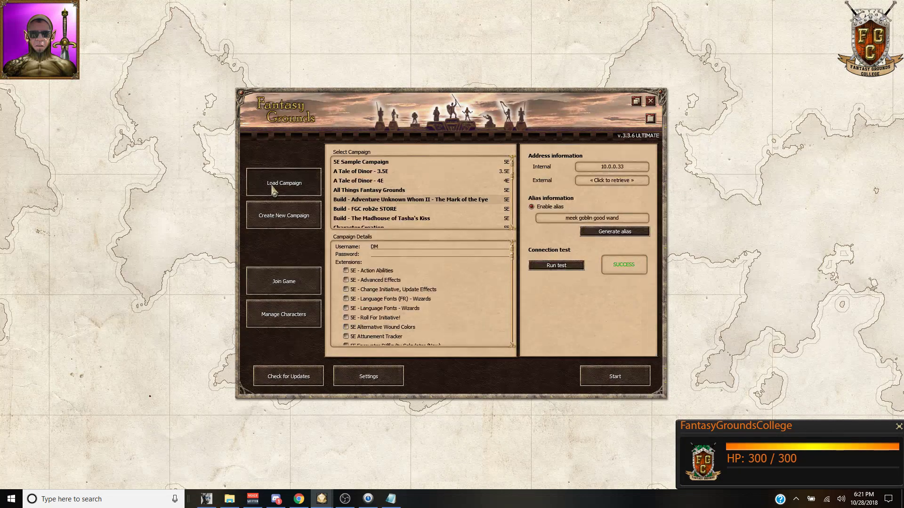
click(282, 286)
click(533, 214)
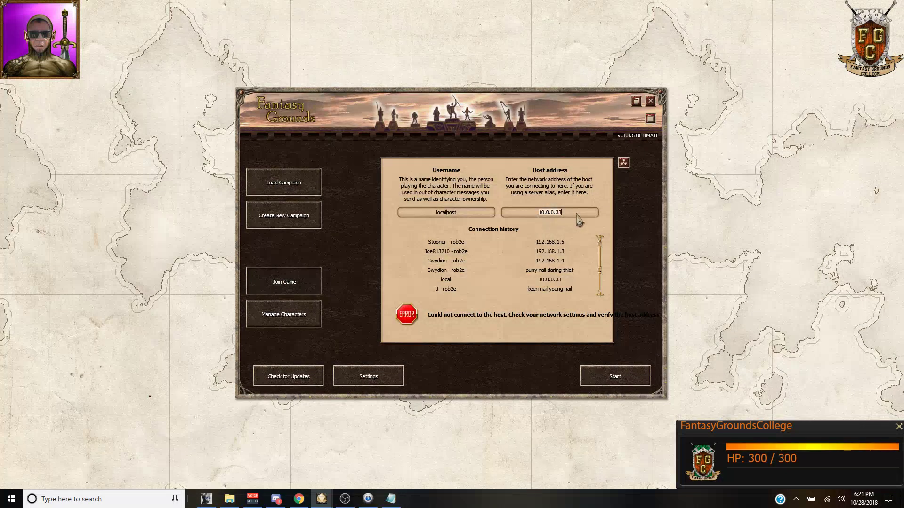
text(meek goblin good wand)
key(Return)
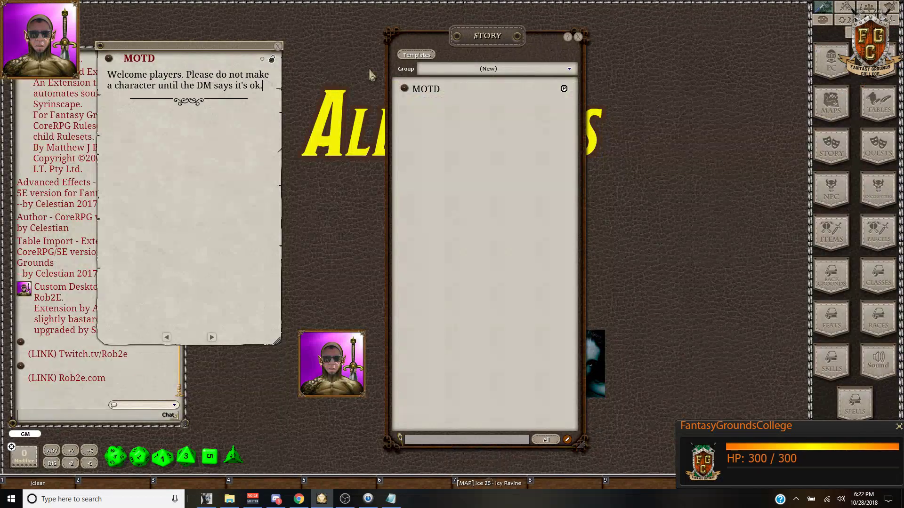
Step: Drag the MOTD note over the Story list and nudge it so the list stays visible
drag(237, 47, 495, 43)
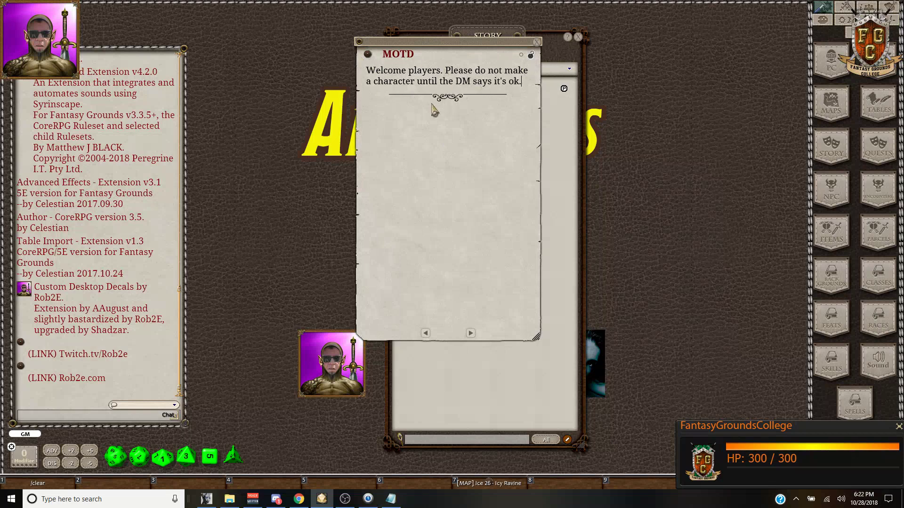
mouse_move(503, 45)
mouse_down()
mouse_move(530, 49)
mouse_move(518, 46)
mouse_up()
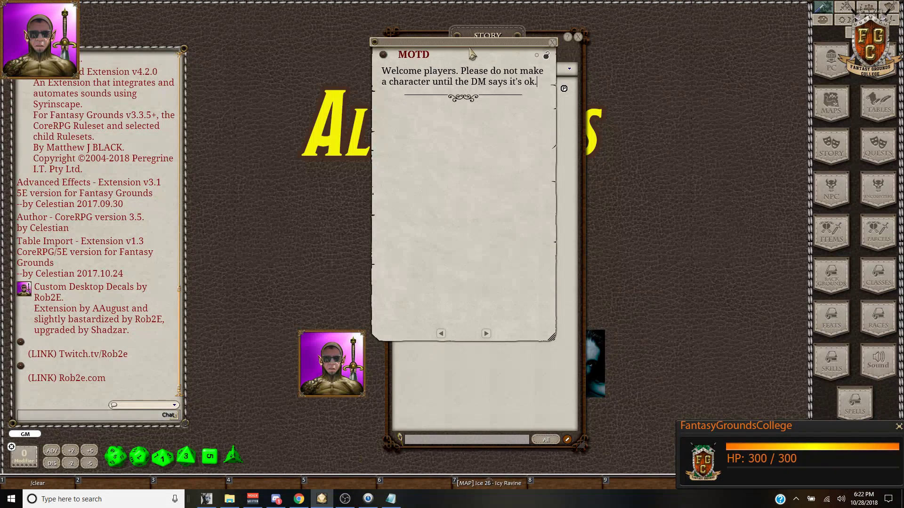
mouse_move(484, 43)
mouse_down()
mouse_move(427, 72)
mouse_move(311, 71)
mouse_move(505, 60)
mouse_move(491, 59)
mouse_up()
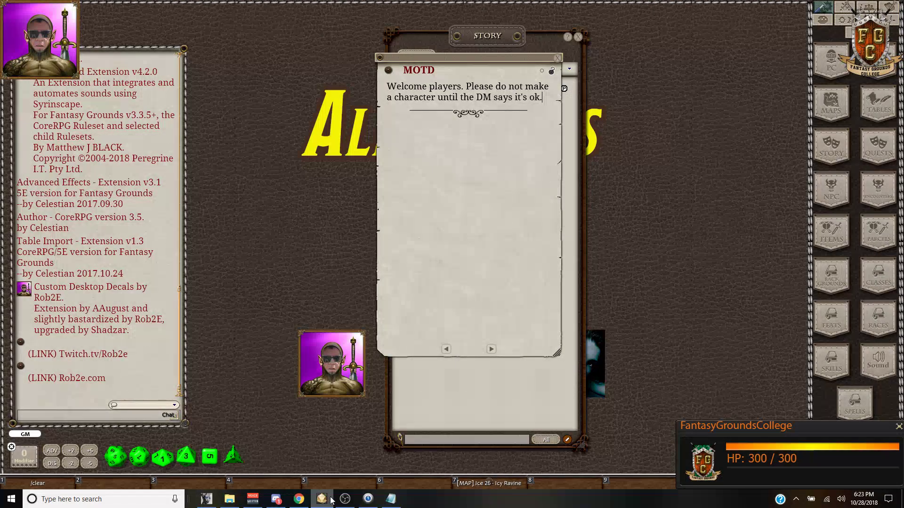
mouse_move(323, 505)
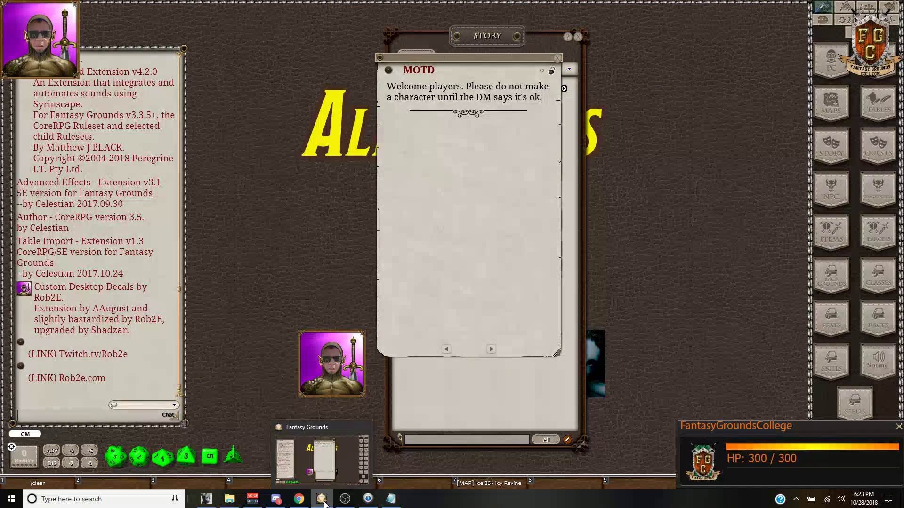
Step: Launch a second instance and try joining with the saved local / 10.0.0.33 details
right_click(325, 503)
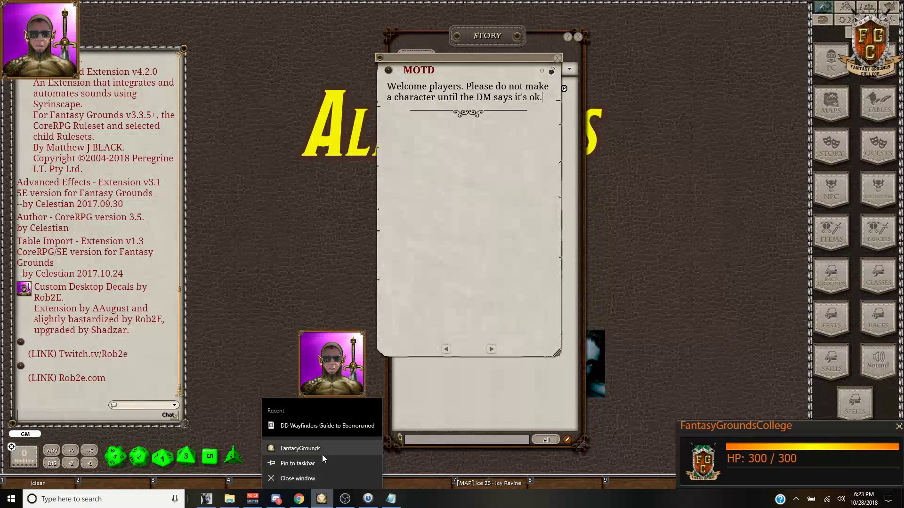
click(320, 468)
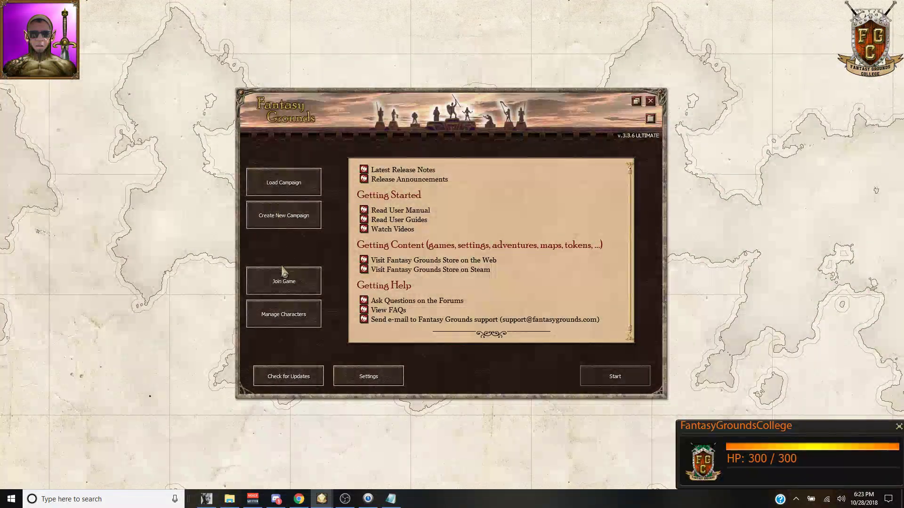
click(284, 280)
click(440, 281)
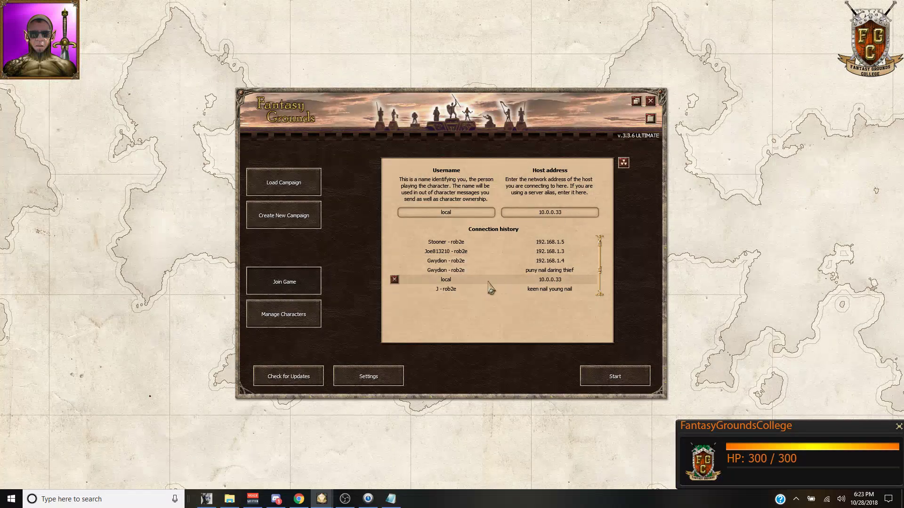
click(619, 376)
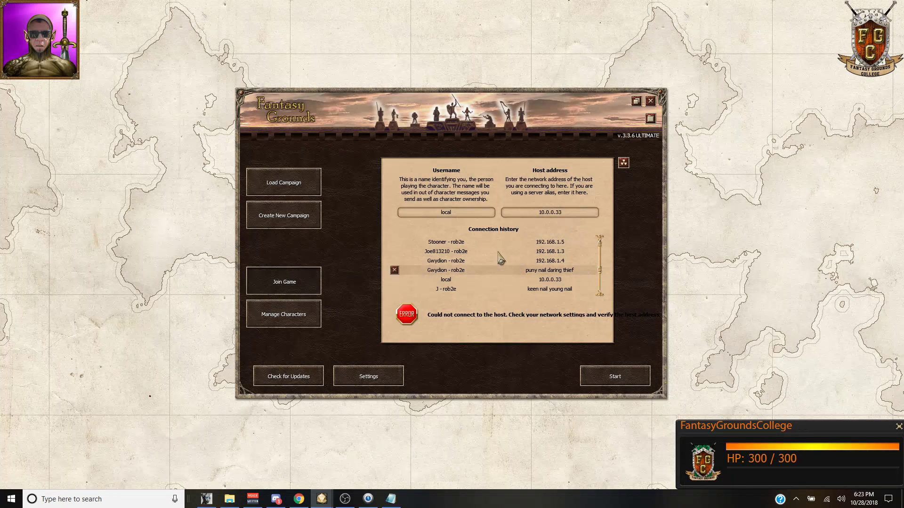
Step: Run the host connection test from the Load Campaign options
click(452, 214)
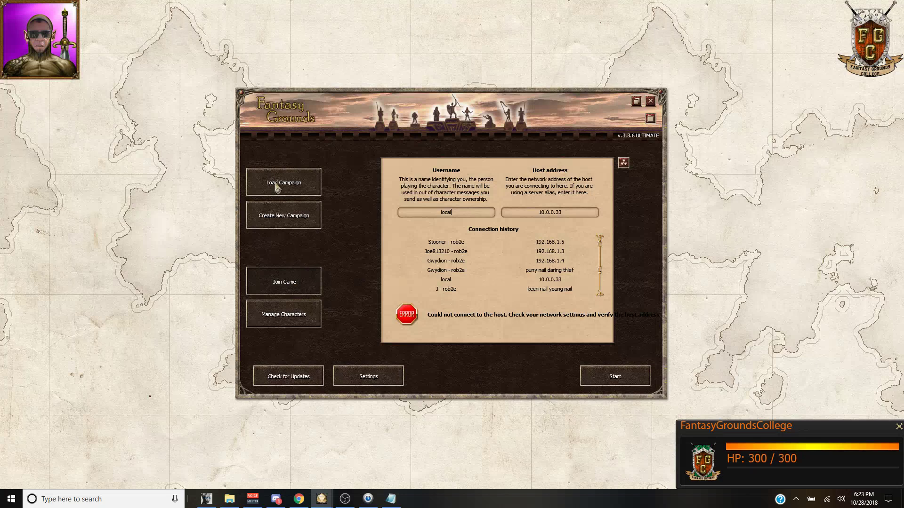
click(278, 188)
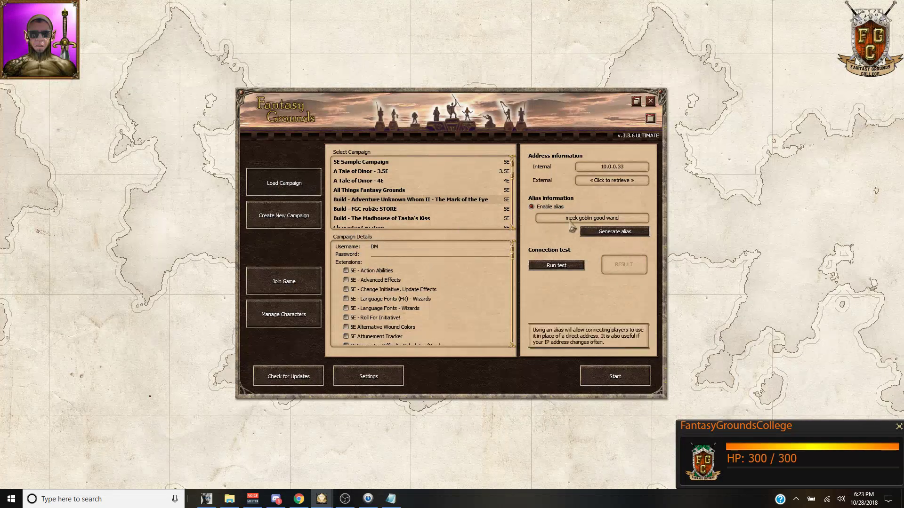
click(556, 265)
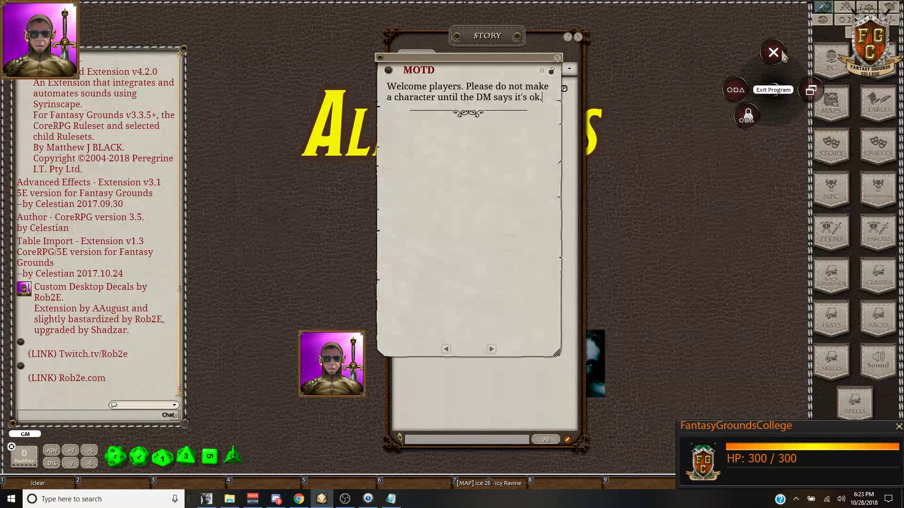
Step: Exit Fantasy Grounds and relaunch it from the Start menu tile
click(800, 26)
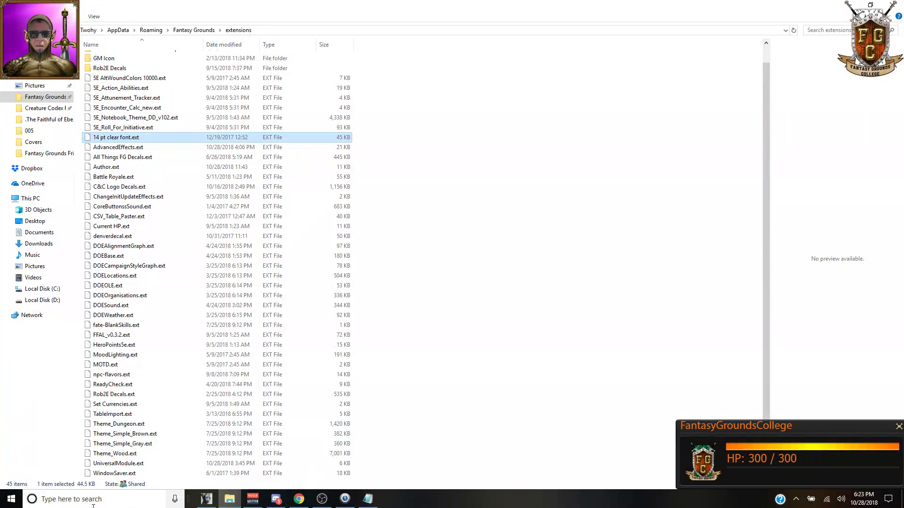
click(11, 499)
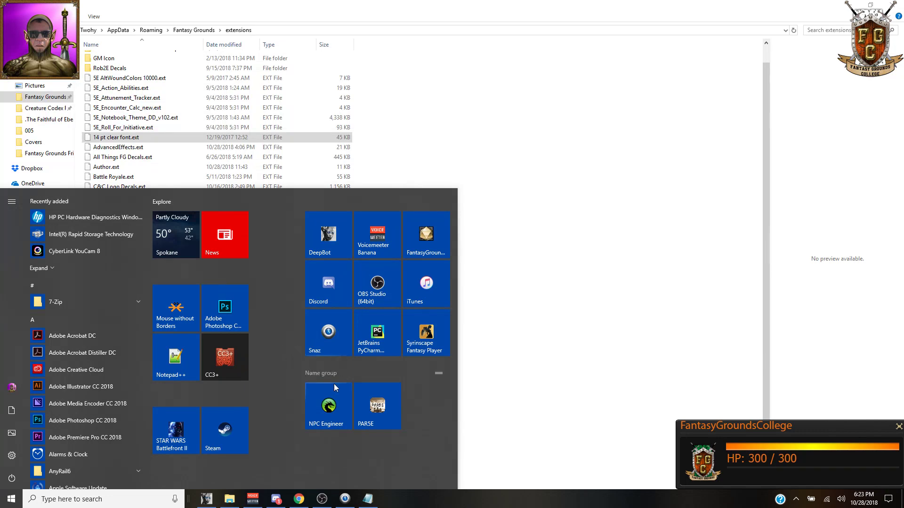
click(428, 236)
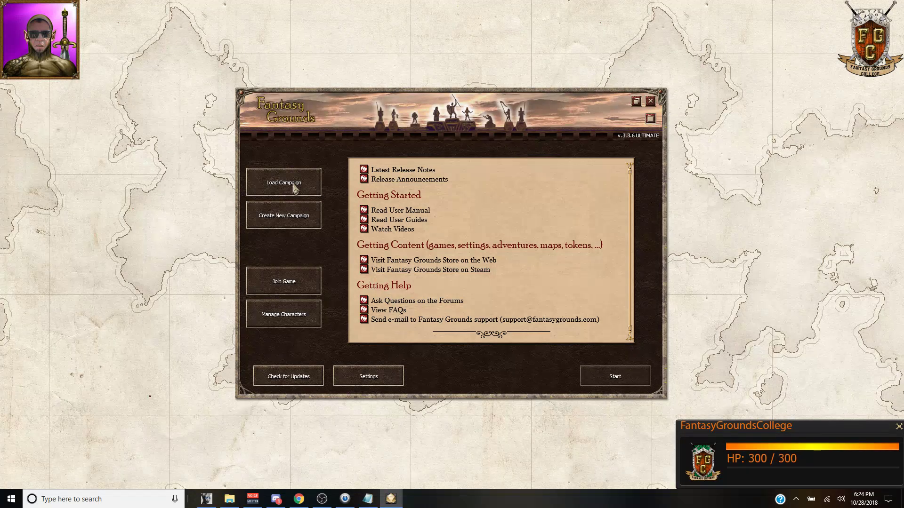
Step: Host the All Things Fantasy Grounds campaign
click(294, 188)
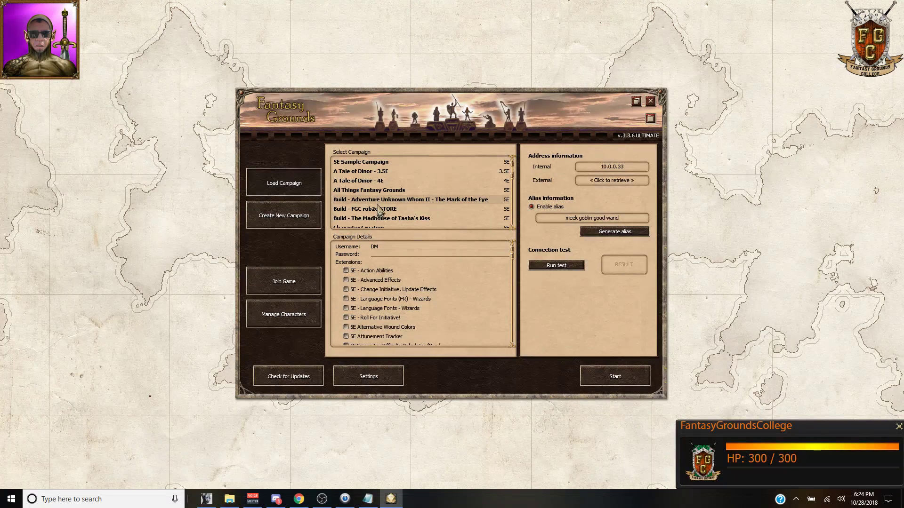
click(367, 190)
click(609, 383)
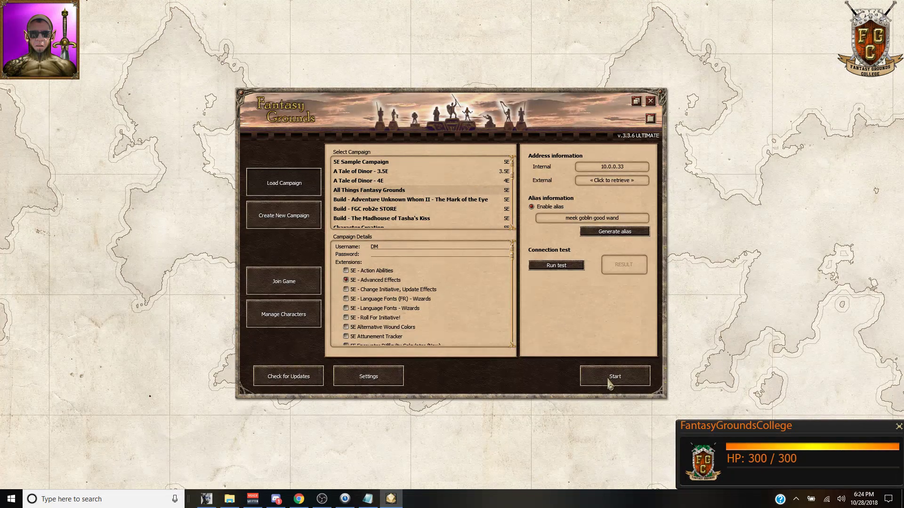
Step: Open a second launcher on Join Game with the saved local host connection, then return to the loading game
right_click(391, 500)
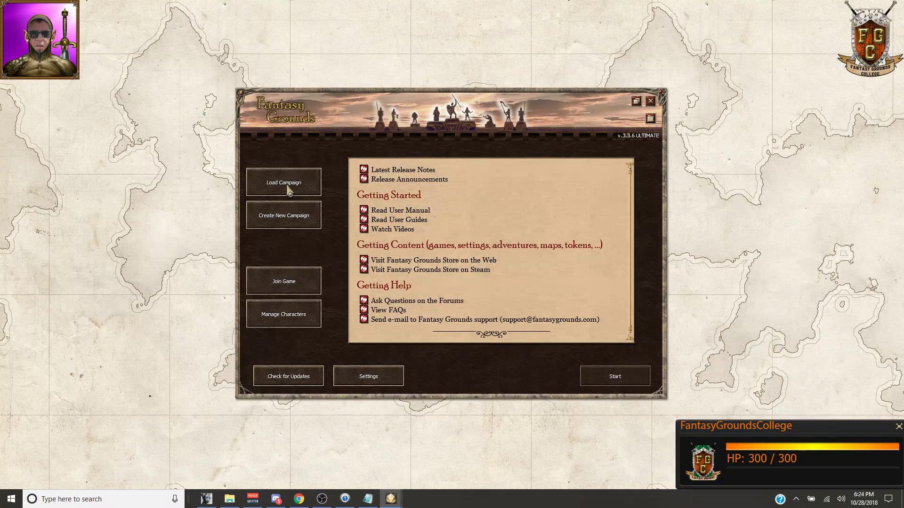
click(289, 191)
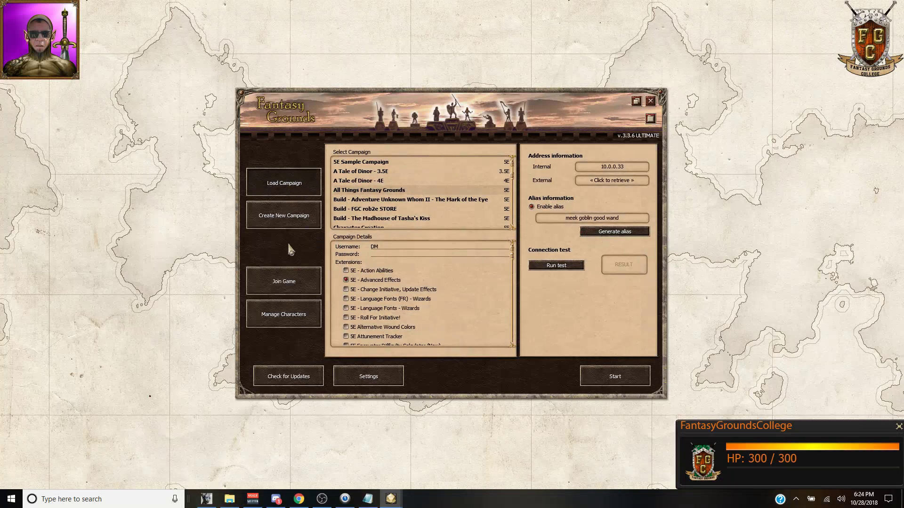
click(295, 284)
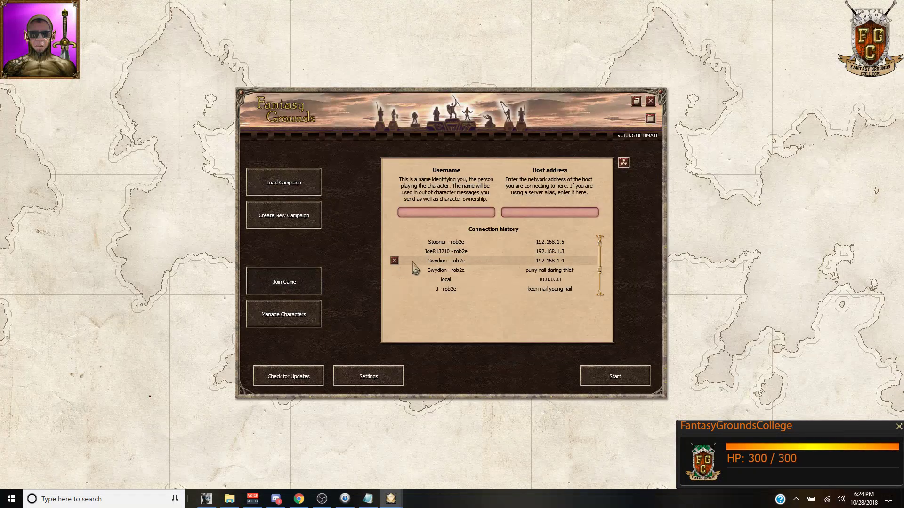
click(418, 281)
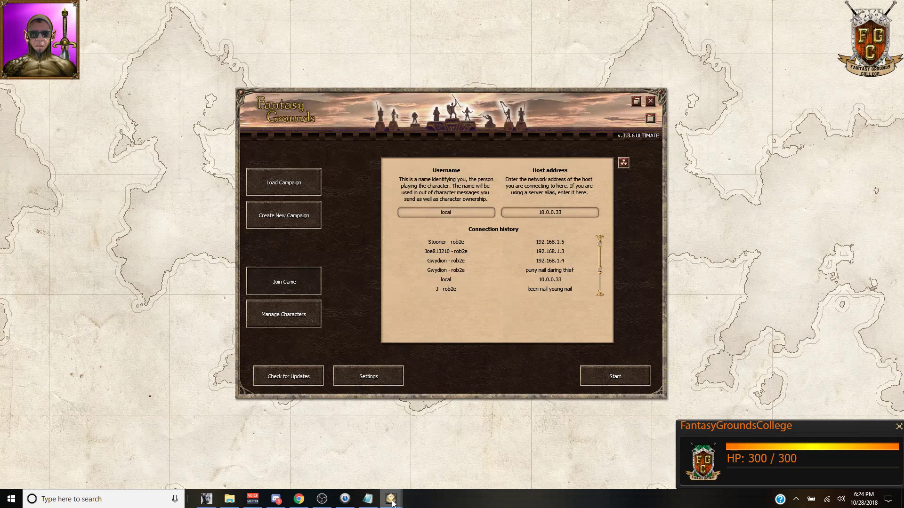
mouse_move(381, 496)
click(353, 475)
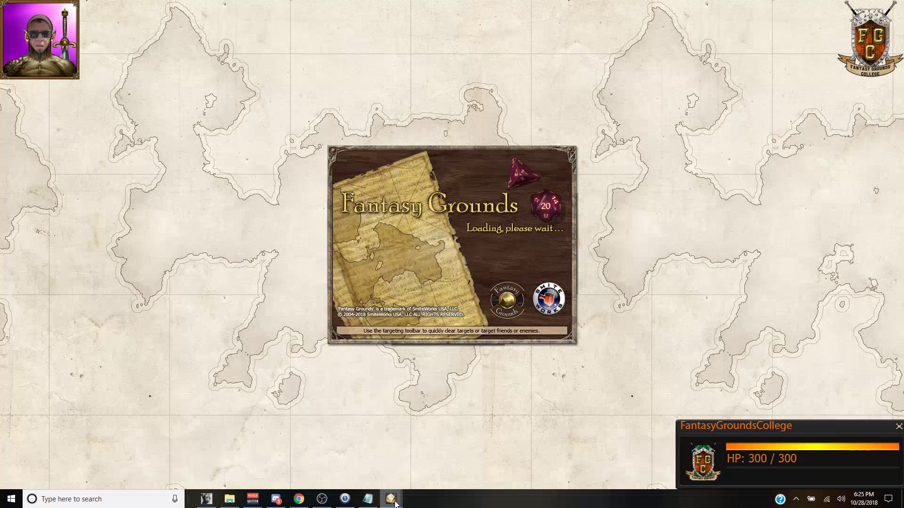
Step: Accept the Window Saver prompt, then start the second launcher joining as local at 10.0.0.33
mouse_move(395, 504)
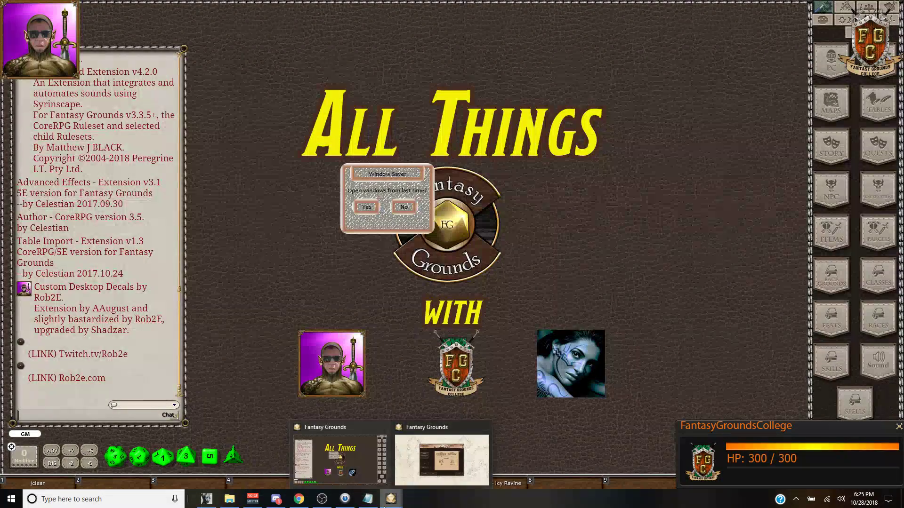
click(374, 209)
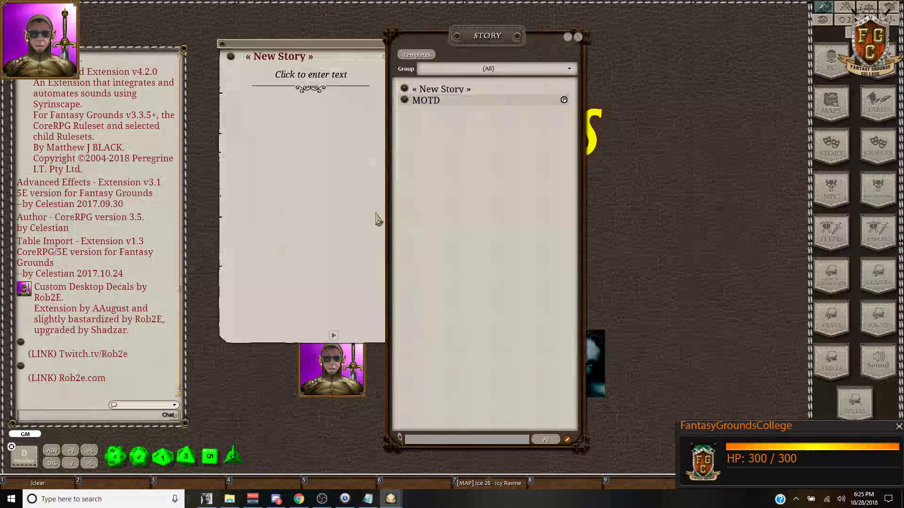
mouse_move(391, 499)
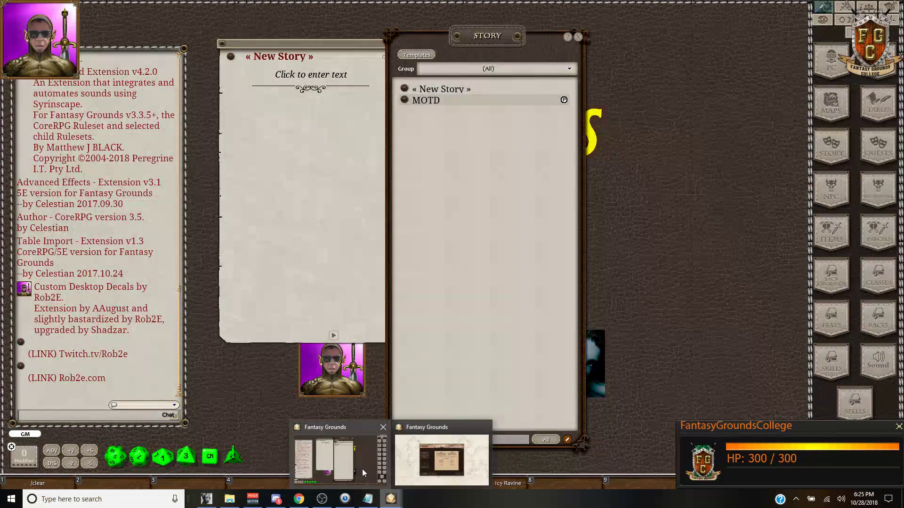
click(434, 465)
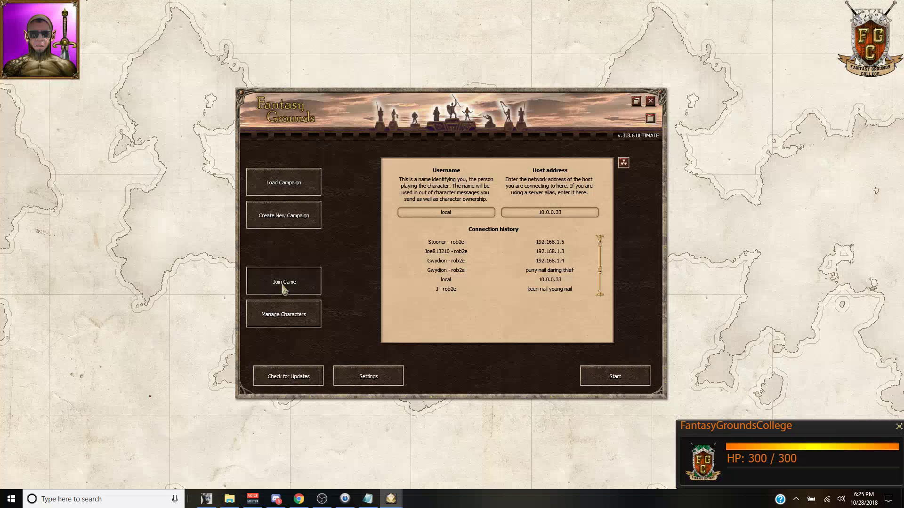
click(621, 379)
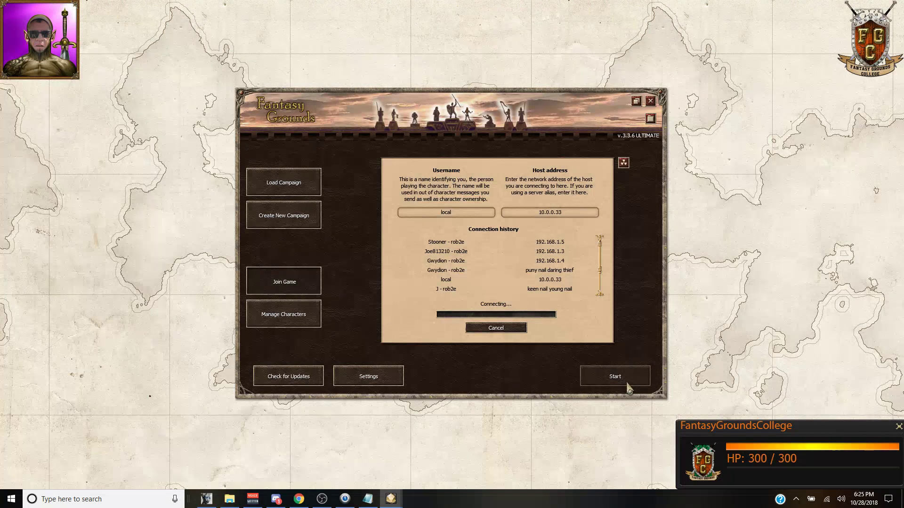
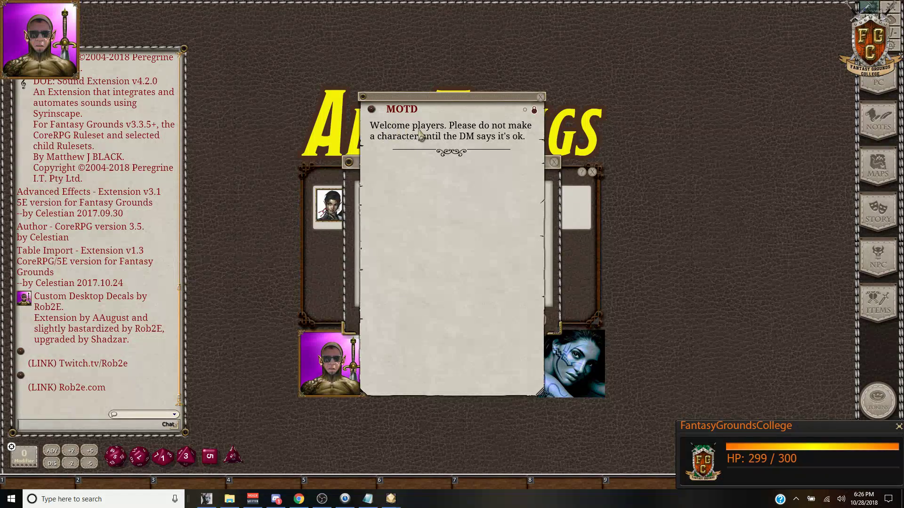
Step: Close the message of the day and the Campaign Setup dialog
click(541, 97)
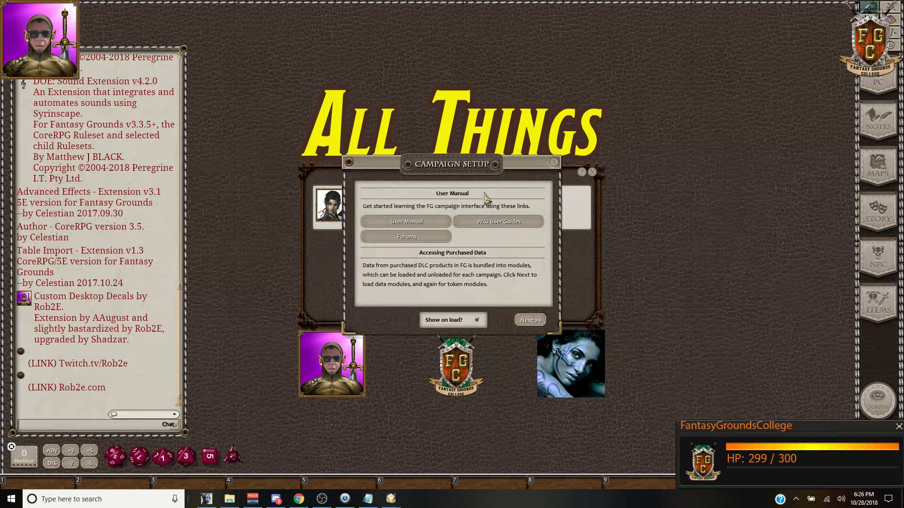
drag(449, 168, 415, 173)
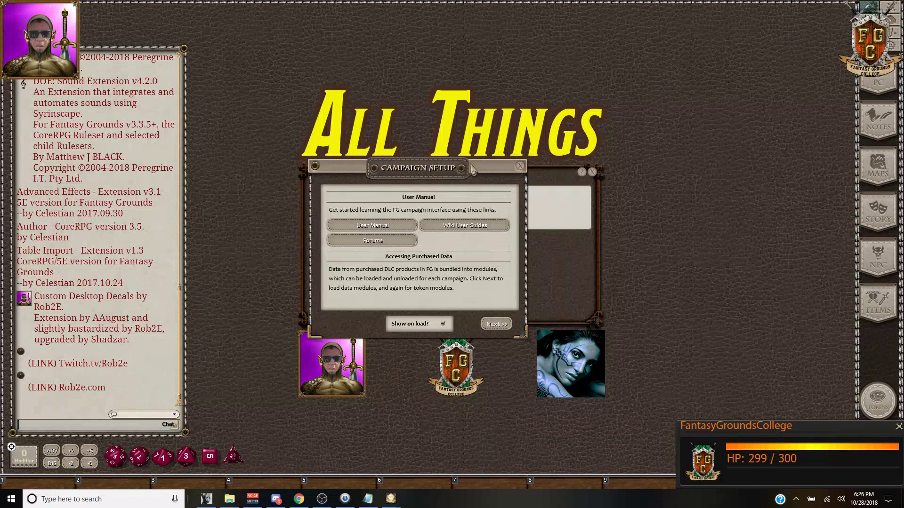
click(523, 167)
click(324, 226)
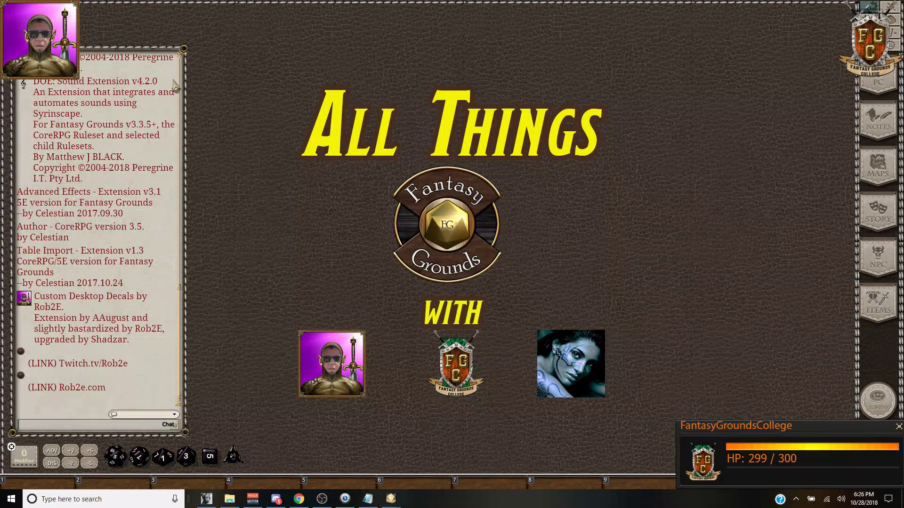
Step: Release the character through its portrait's radial menu and return to GM view
right_click(767, 246)
click(765, 216)
right_click(763, 203)
click(767, 186)
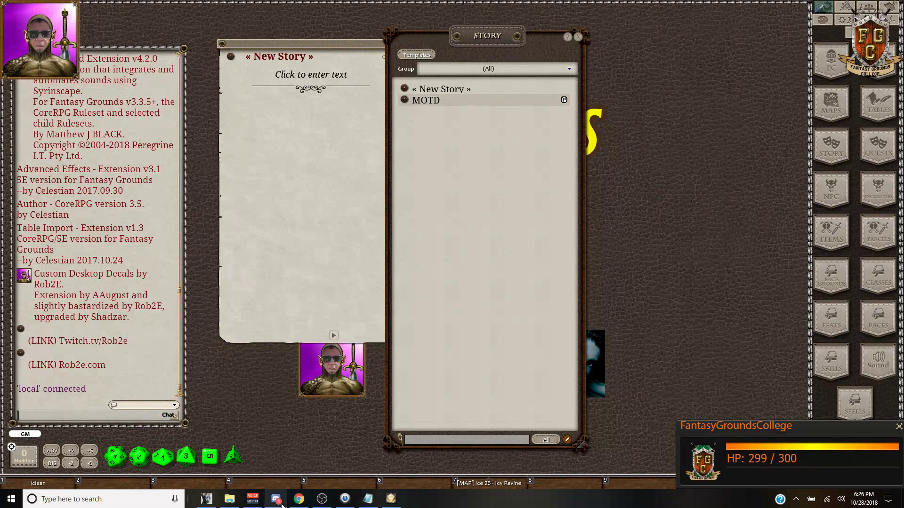
mouse_move(346, 504)
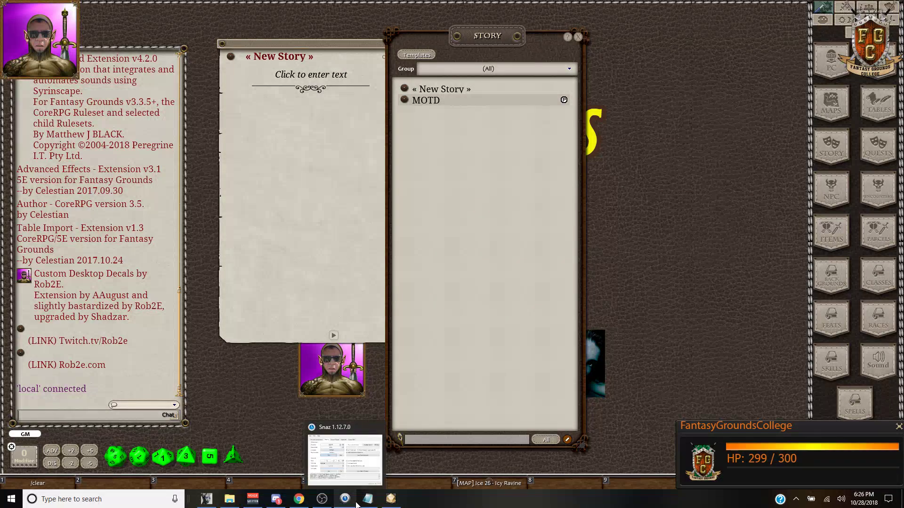
Step: Fill cell B3, the Message of the Day (MOTD) entry, orange in the Show Notes sheet
mouse_move(238, 503)
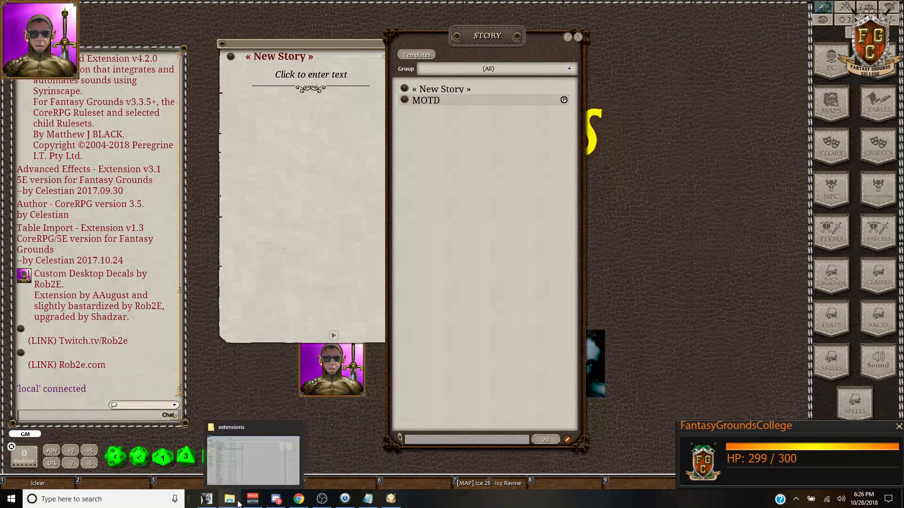
click(299, 499)
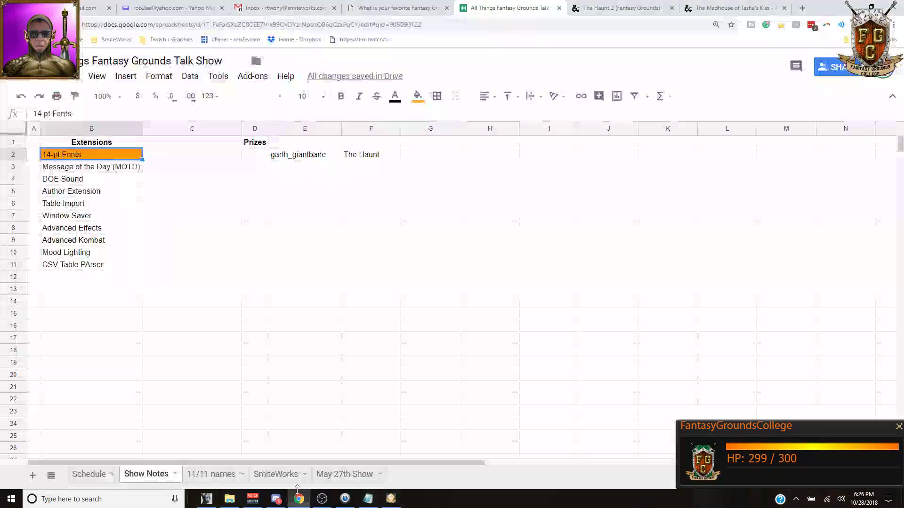
click(91, 169)
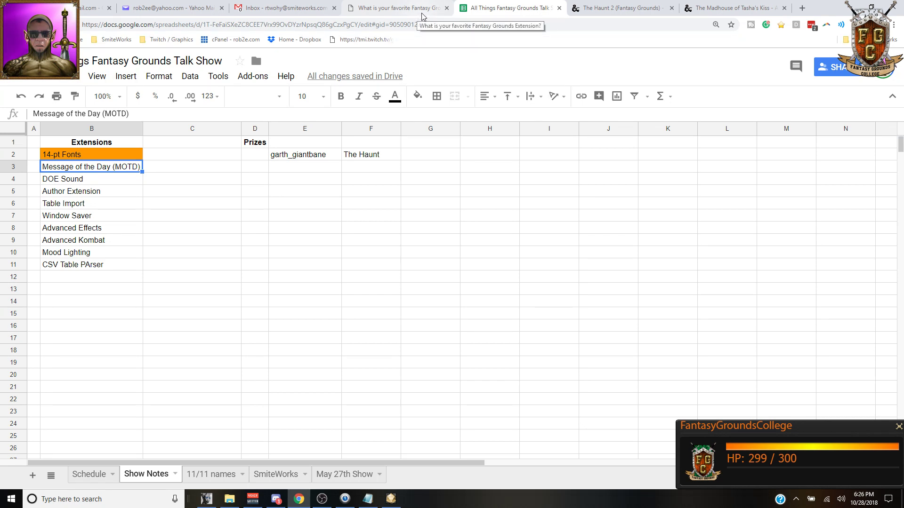
click(417, 96)
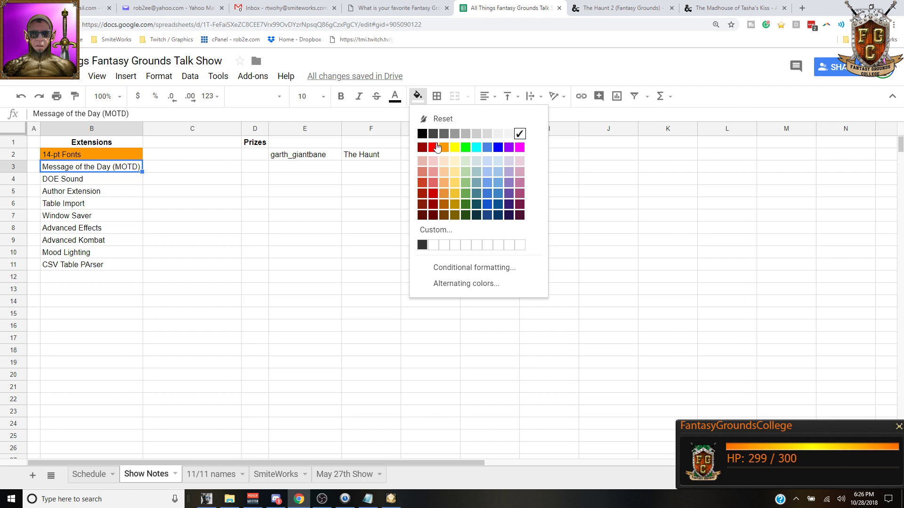
click(444, 148)
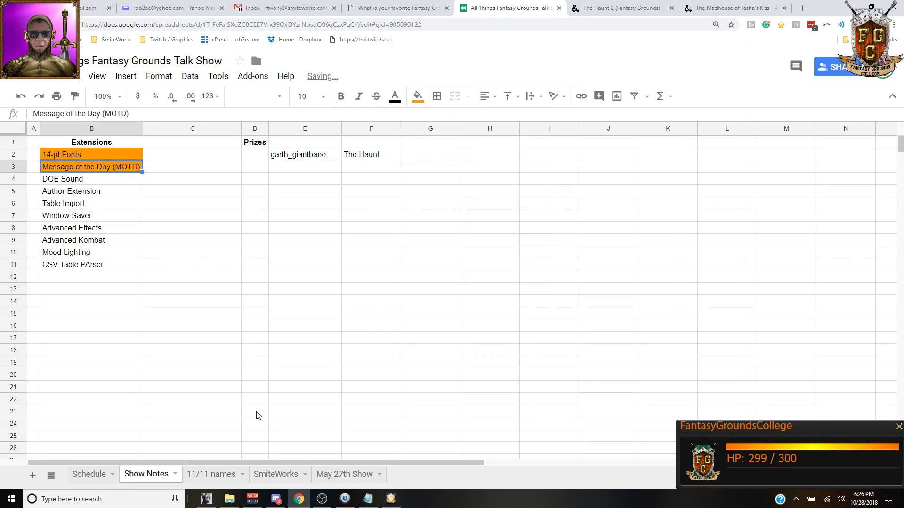
click(231, 500)
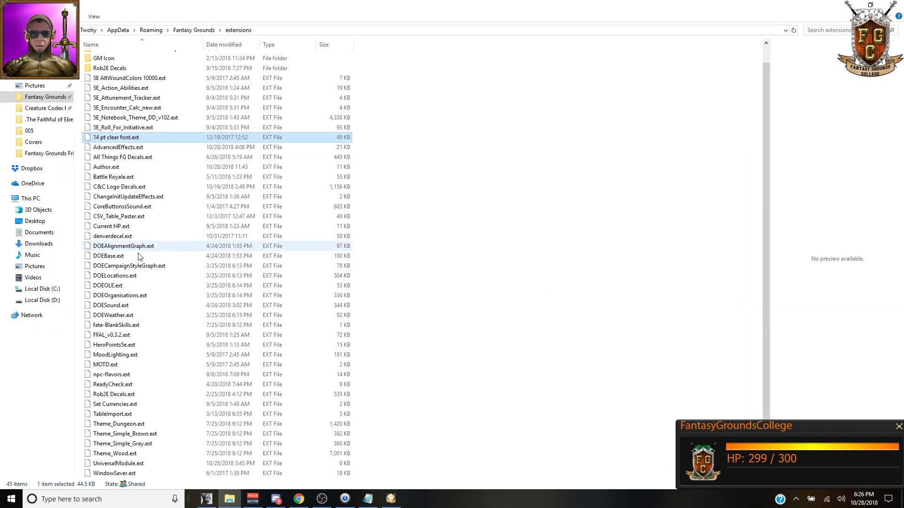
Step: Point out DOEBase.ext, DOESound.ext and DOEWeather.ext in the extensions folder
click(106, 259)
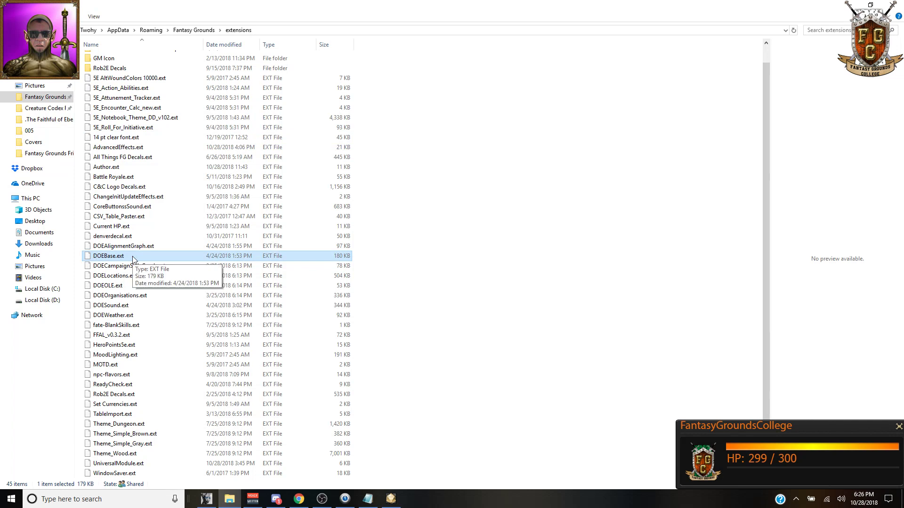
click(105, 307)
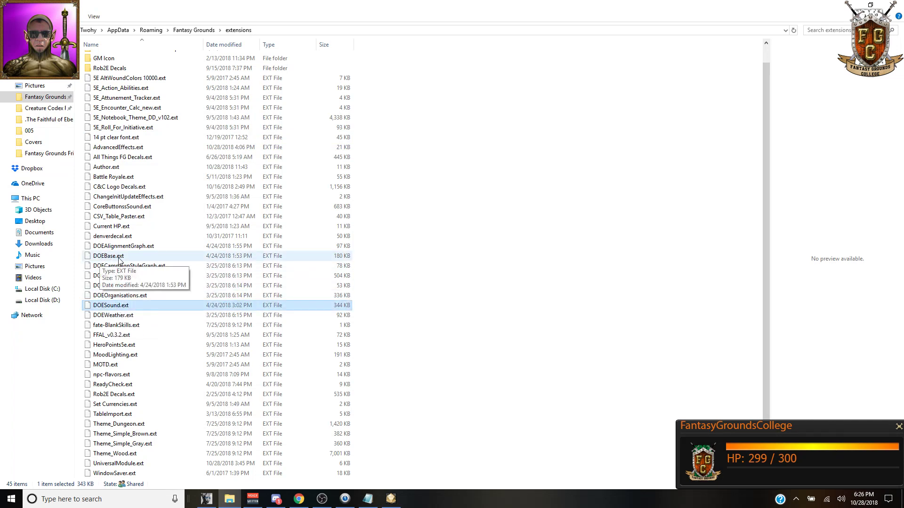
click(113, 315)
click(114, 307)
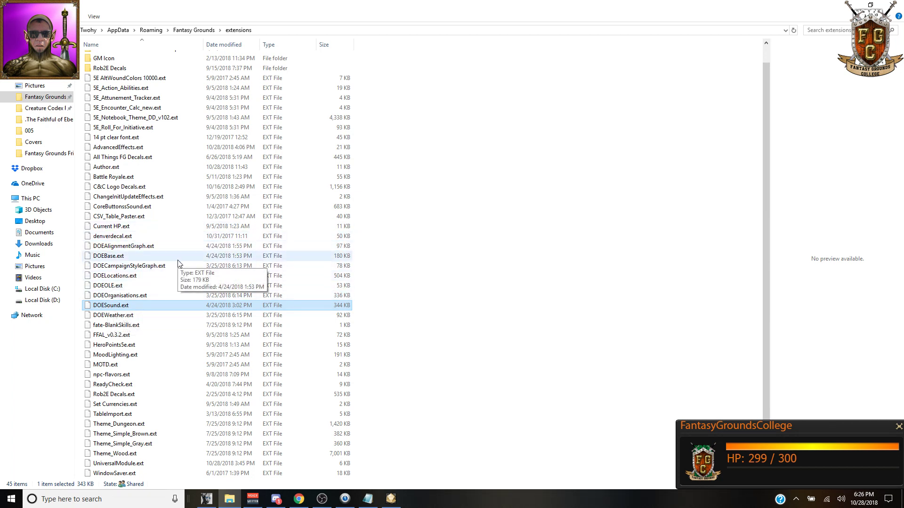
click(391, 499)
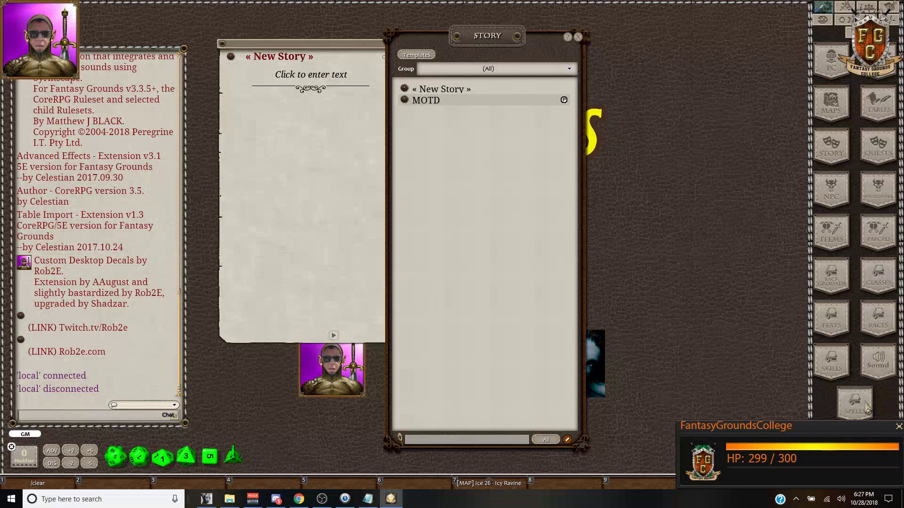
Step: Open the DOE Sound window and move it over the Story list
click(884, 368)
click(882, 371)
click(879, 373)
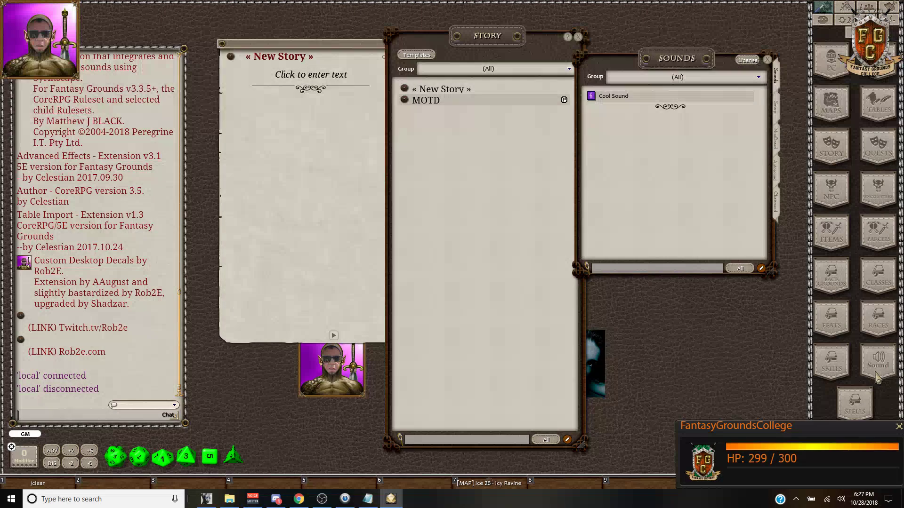
drag(698, 63, 464, 56)
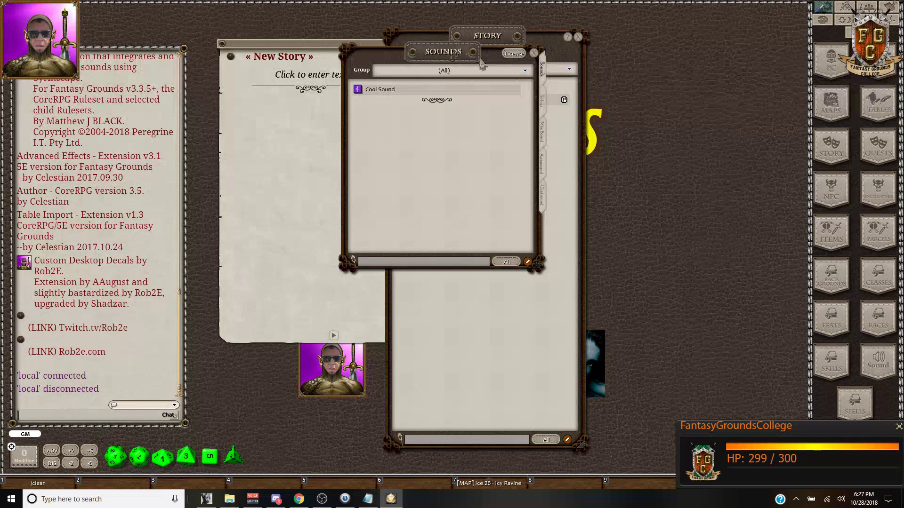
Step: Browse the Setup, MiniBoard, Autosound and Chatsound lists, ending on Chatsound
click(544, 112)
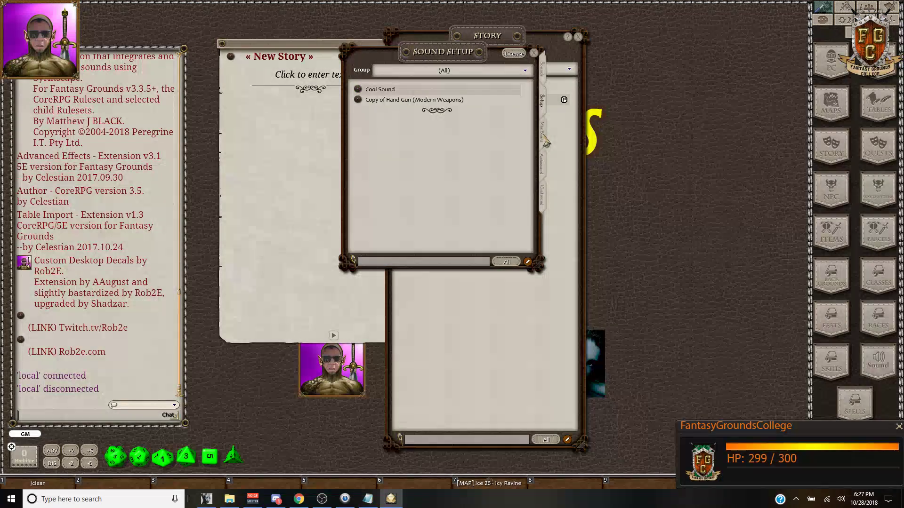
click(545, 138)
click(543, 169)
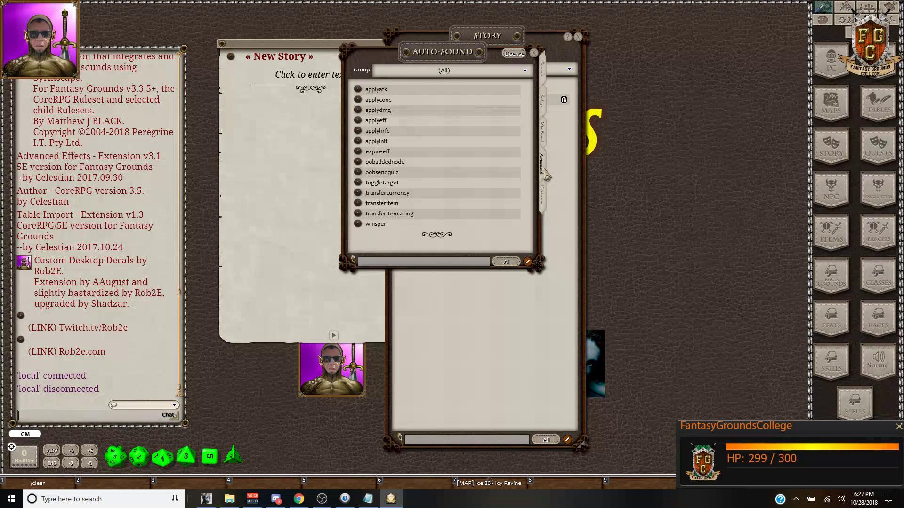
click(545, 200)
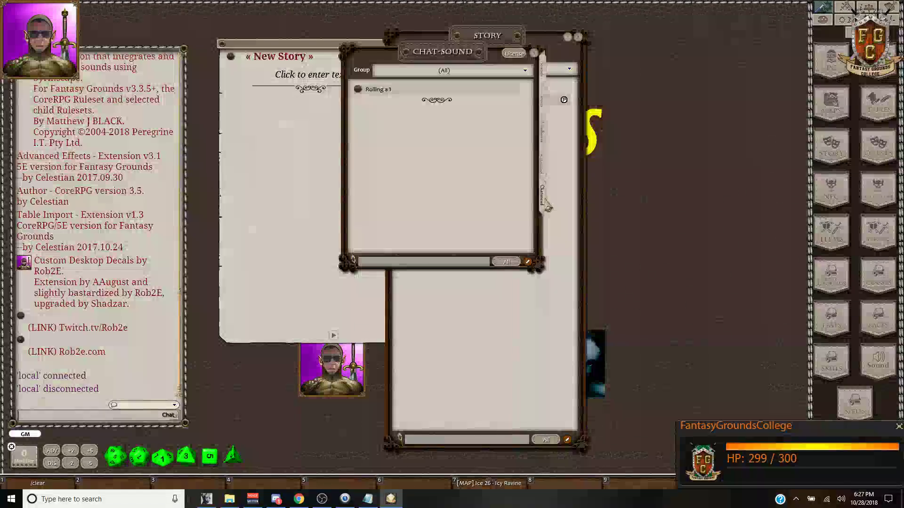
click(545, 71)
click(545, 200)
drag(453, 53, 571, 78)
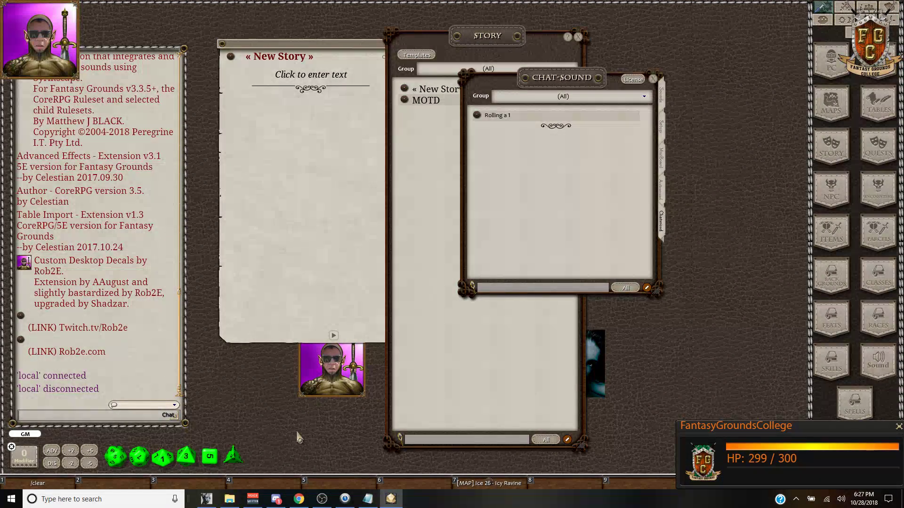
click(298, 499)
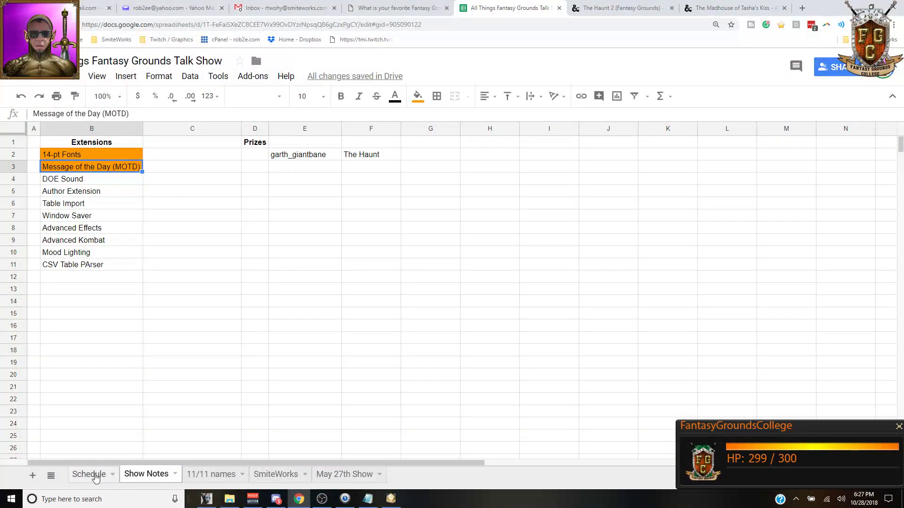
Step: Find the Dulux-Oz Extensions episode in cell E15 of the Schedule sheet
click(92, 475)
scroll(264, 335, up, 3)
scroll(318, 330, up, 8)
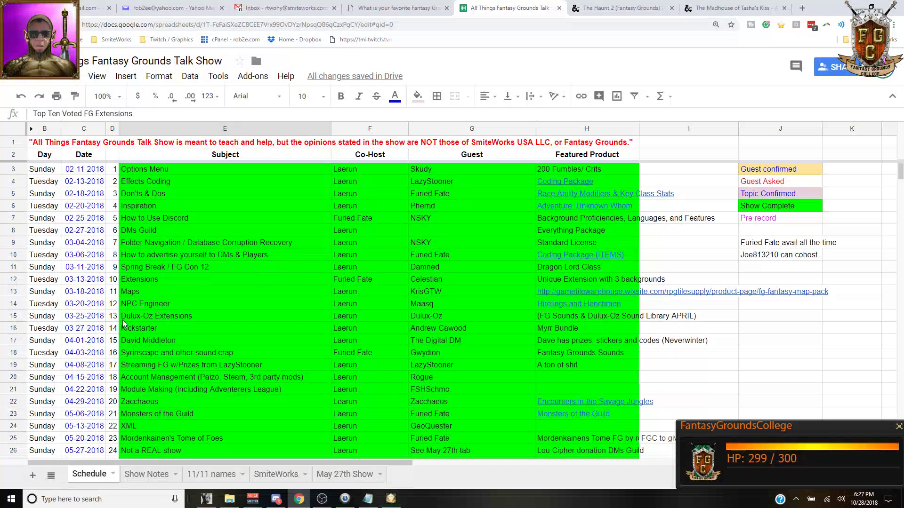
click(147, 319)
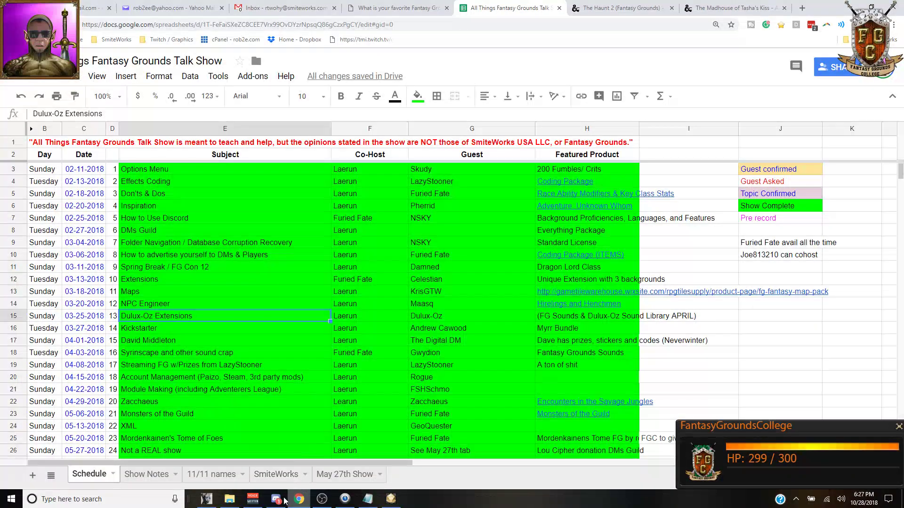
click(391, 499)
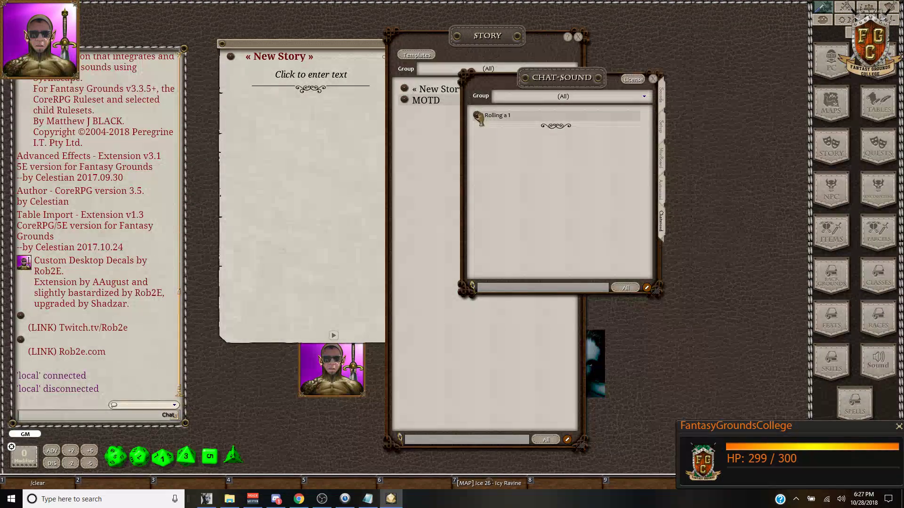
Step: Open the 'Rolling a 1' chat-sound entry and set the client Sound option to On
click(478, 117)
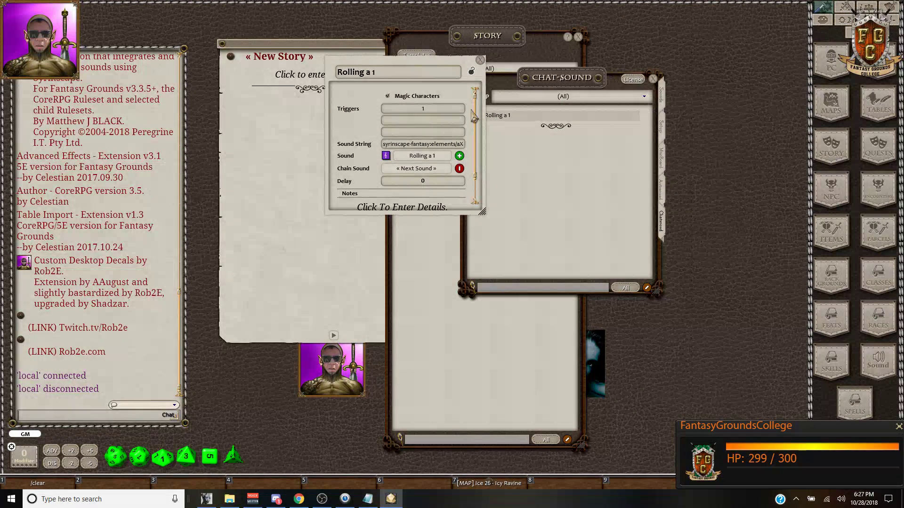
drag(366, 94, 298, 119)
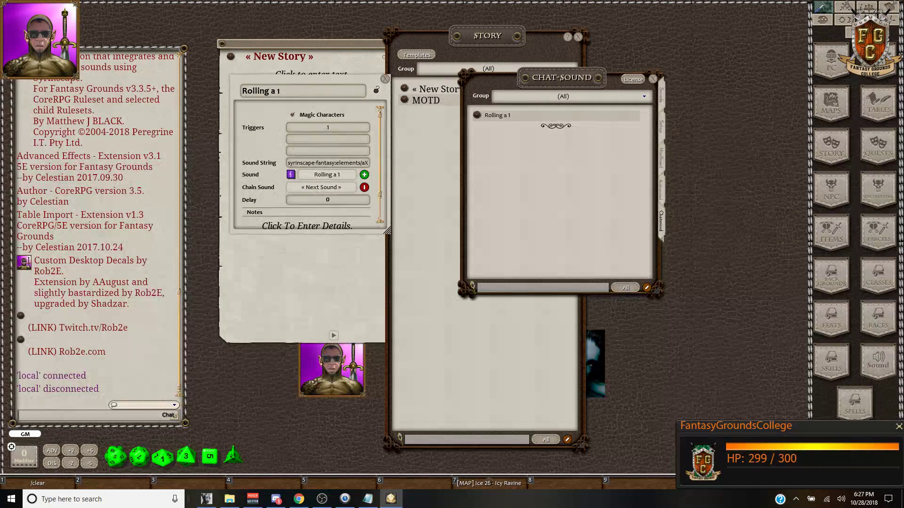
click(842, 20)
click(846, 21)
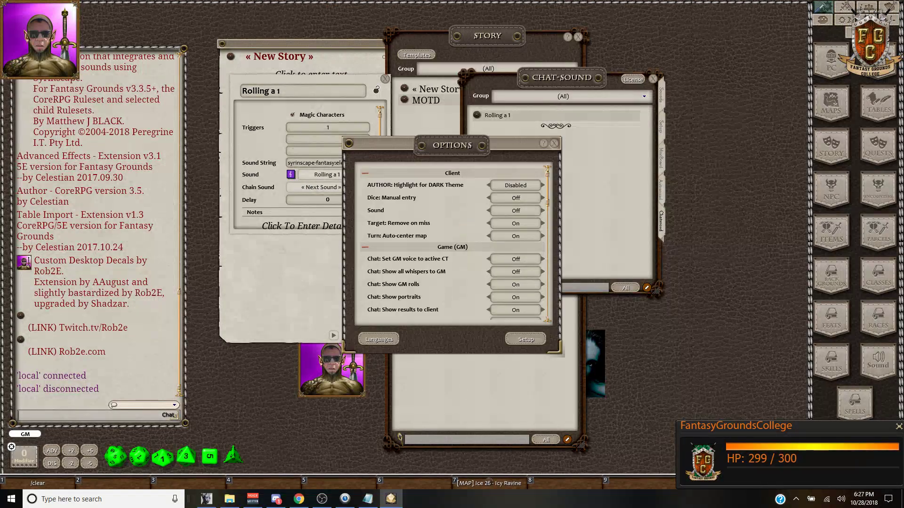
click(518, 212)
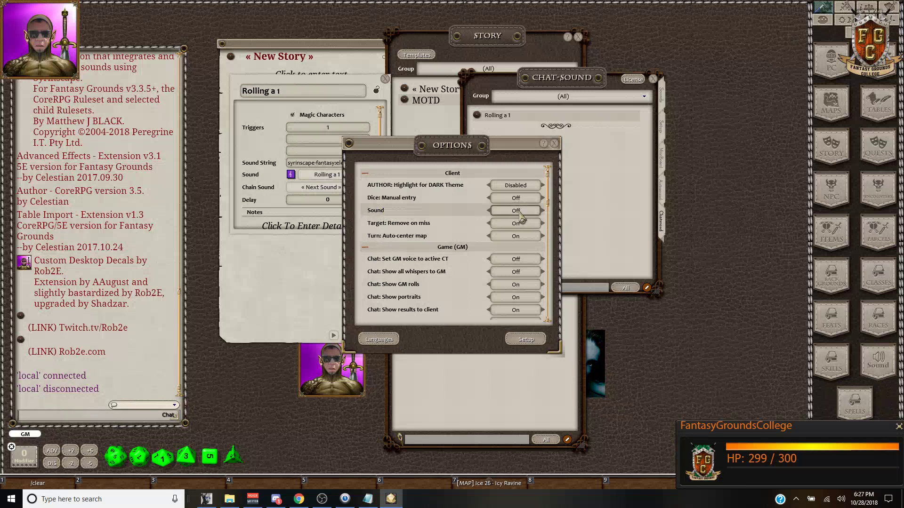
drag(502, 150, 669, 122)
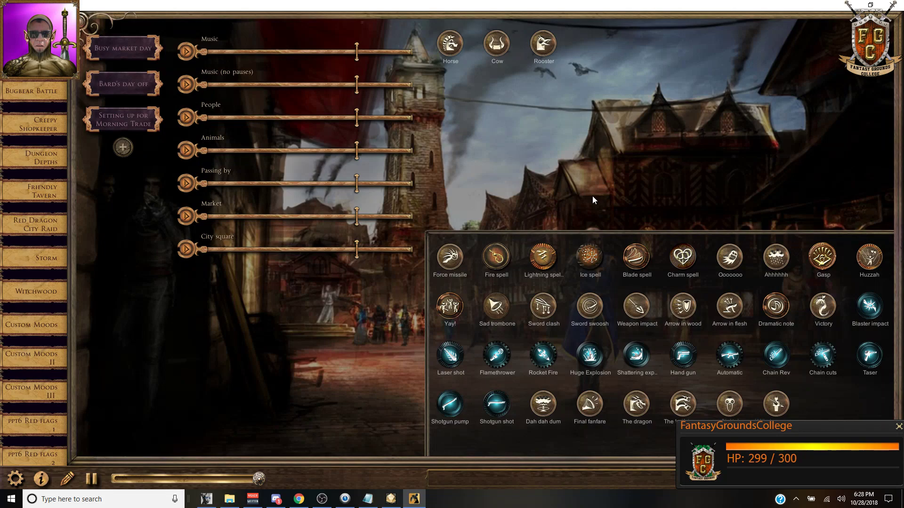
Step: Close the Syrinscape soundboard window
click(891, 5)
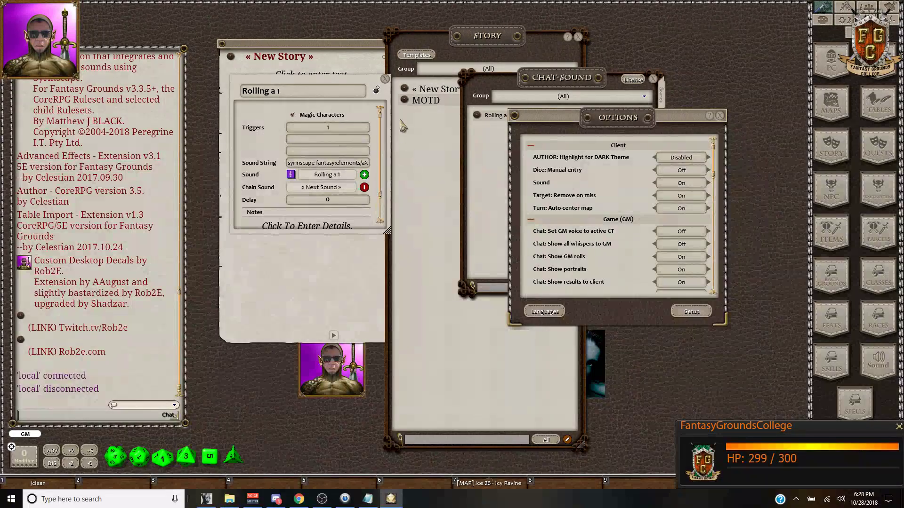
Step: Open Copy of Hand Gun (Modern Weapons) from the Setup list and play its sound
click(502, 105)
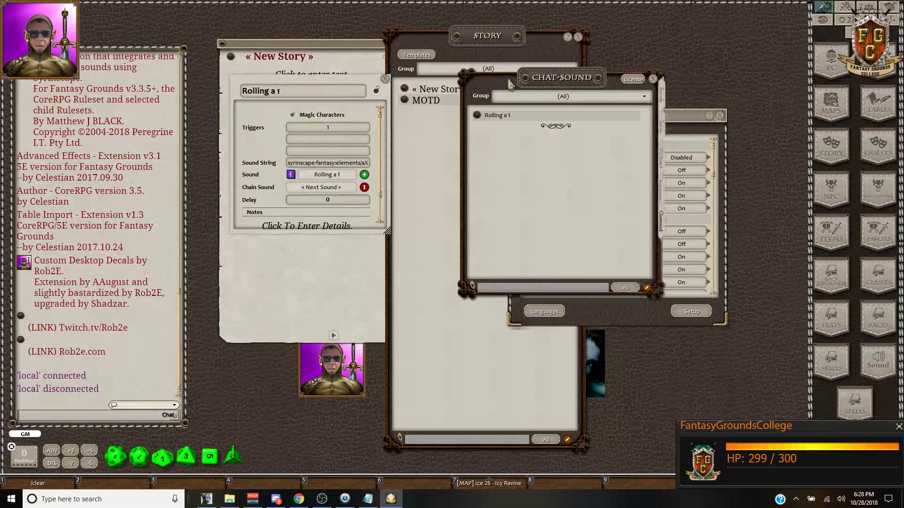
click(661, 129)
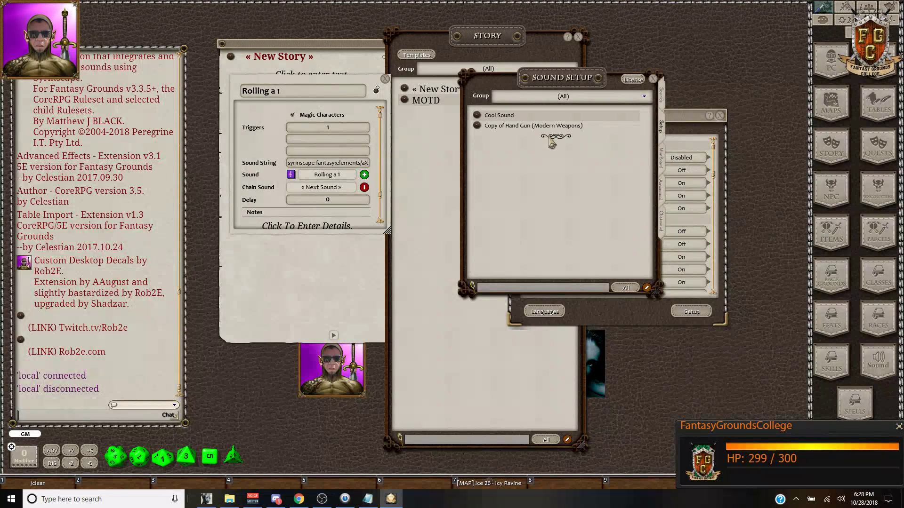
click(477, 126)
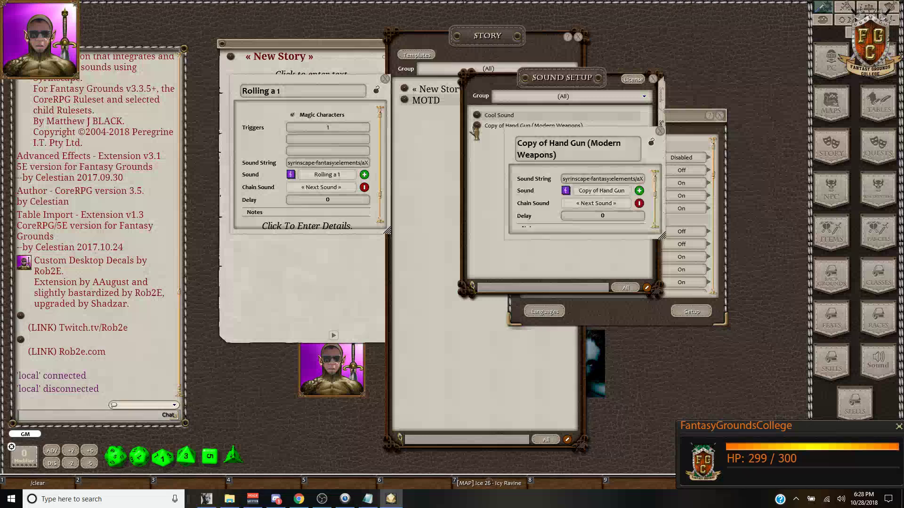
click(565, 190)
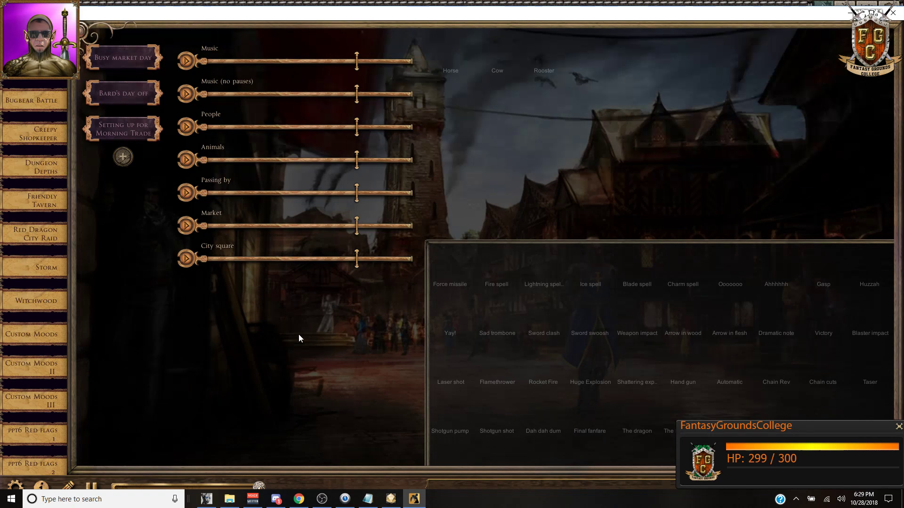
Step: Maximize the Syrinscape soundboard, then return to Fantasy Grounds
click(873, 12)
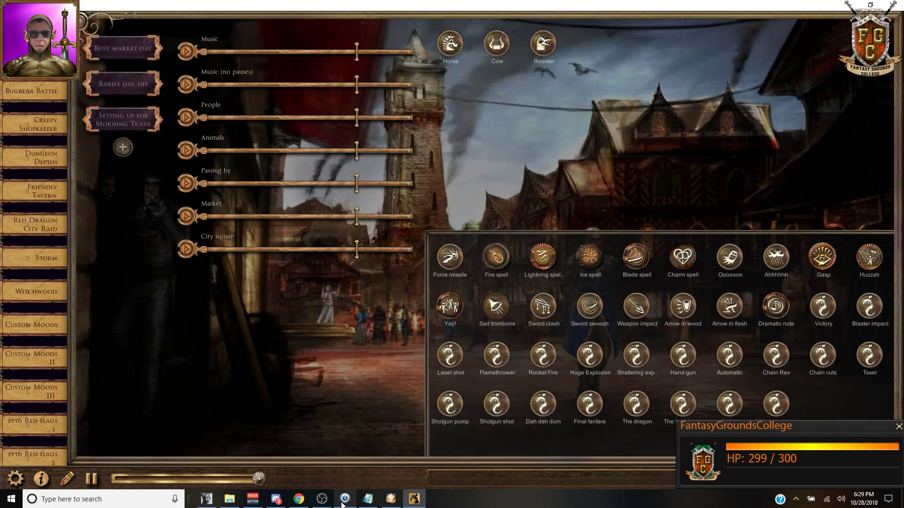
click(390, 500)
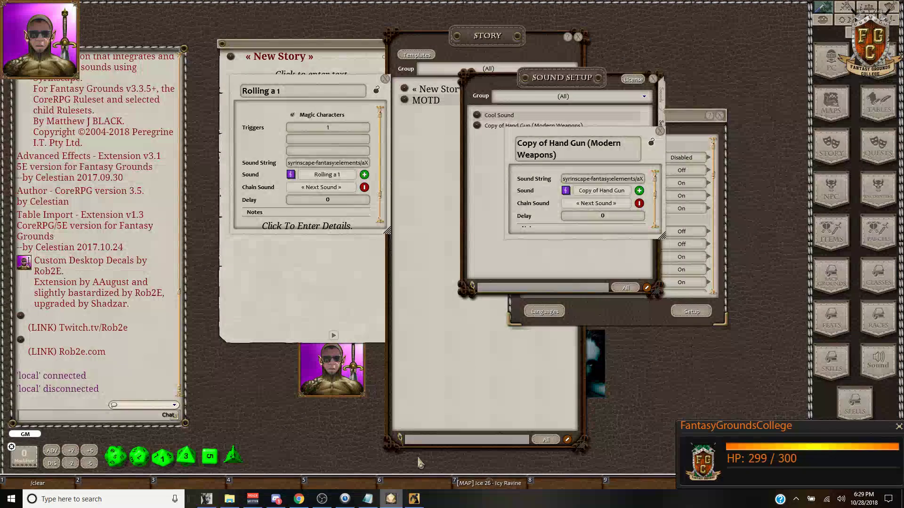
Step: Open the Cool Sound record, play its sound, and move it over the sound list
click(476, 115)
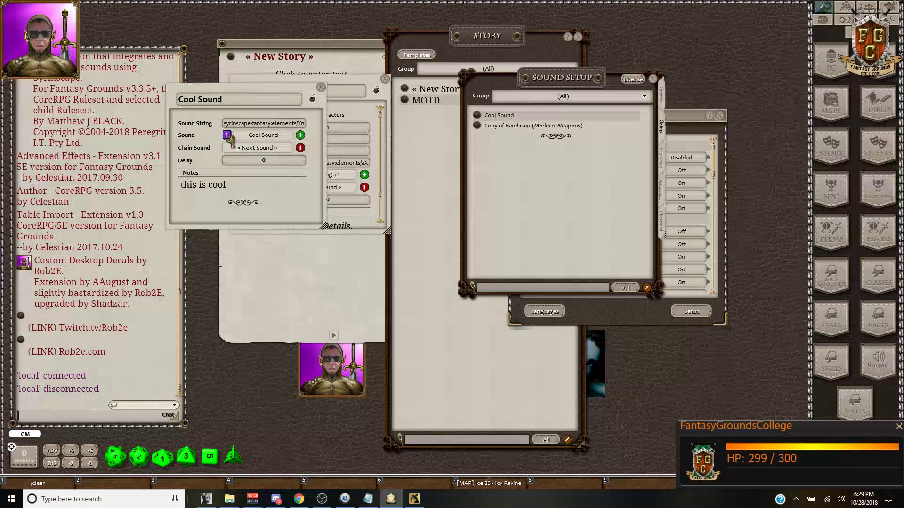
click(228, 136)
drag(202, 153, 255, 225)
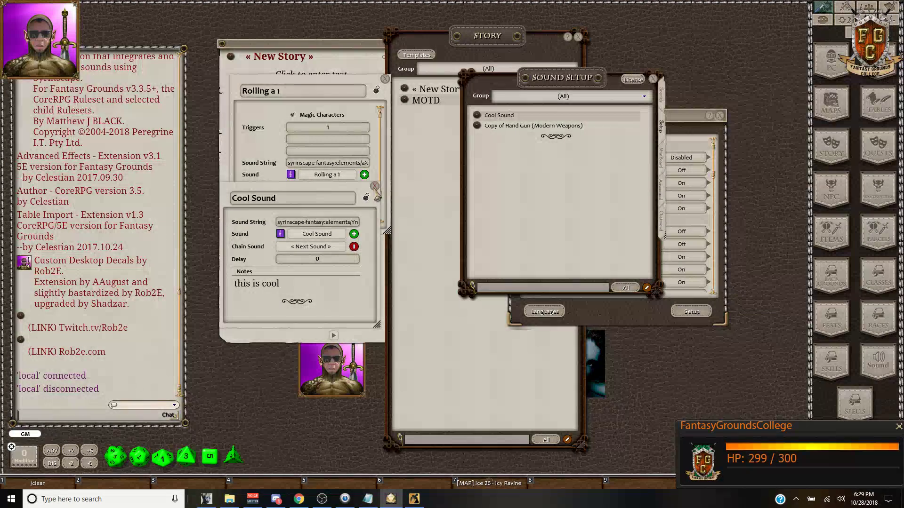
drag(314, 194, 567, 172)
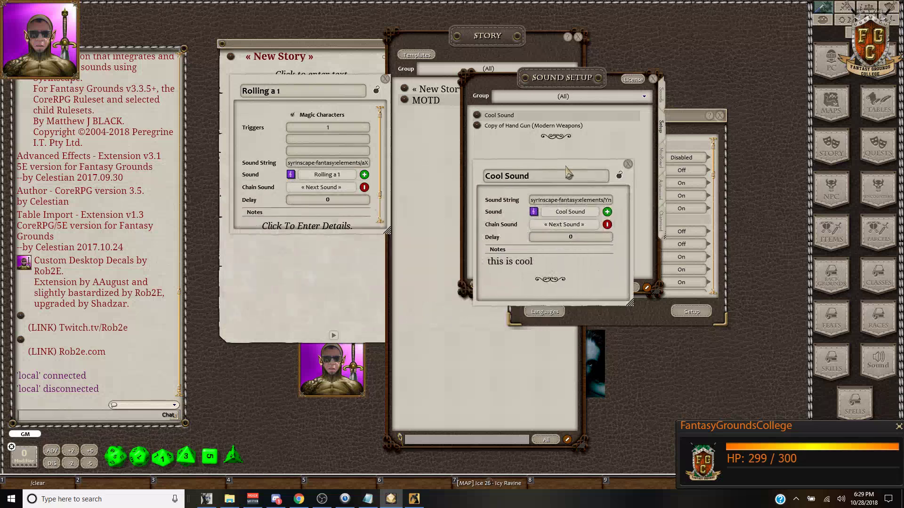
Step: Close the Cool Sound, Rolling a 1, sound setup and Copy of Hand Gun windows
click(628, 164)
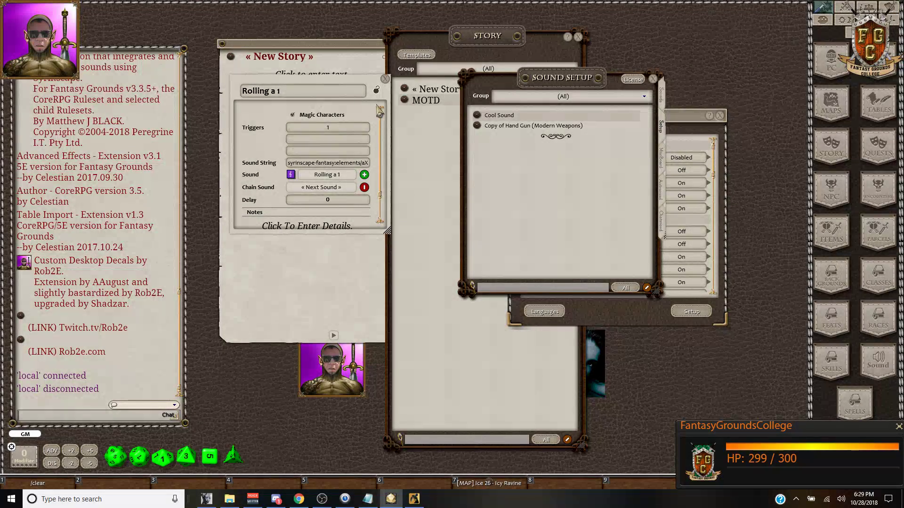
click(385, 79)
click(531, 125)
drag(594, 262, 432, 259)
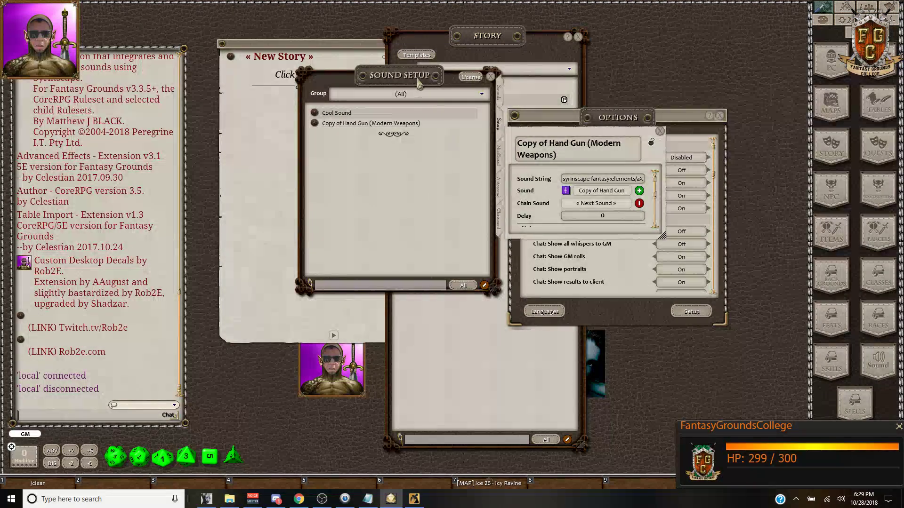
drag(431, 89, 594, 109)
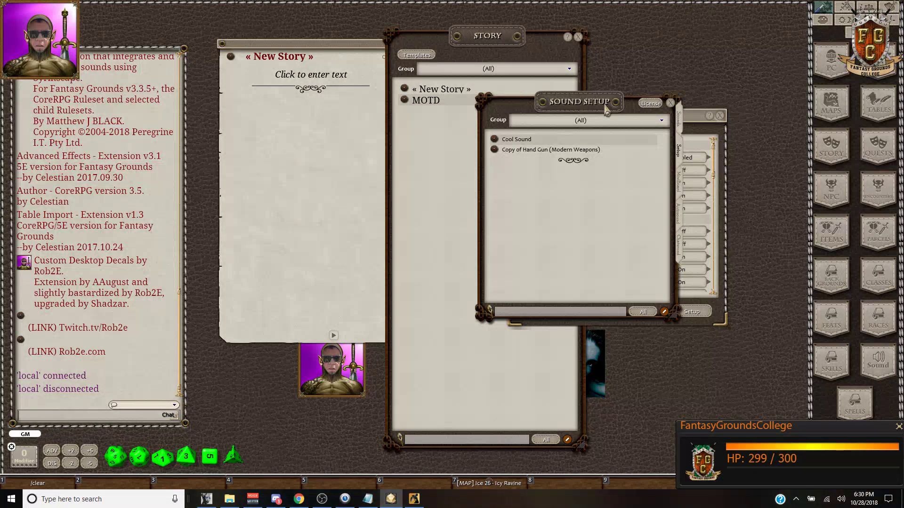
click(670, 103)
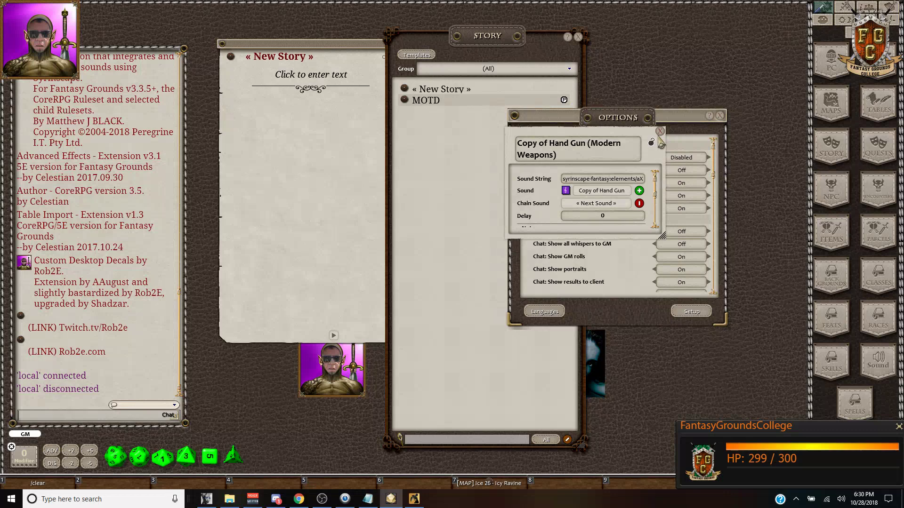
click(660, 131)
Step: Close the Options window and the New Story entry, moving the Story list aside
click(720, 116)
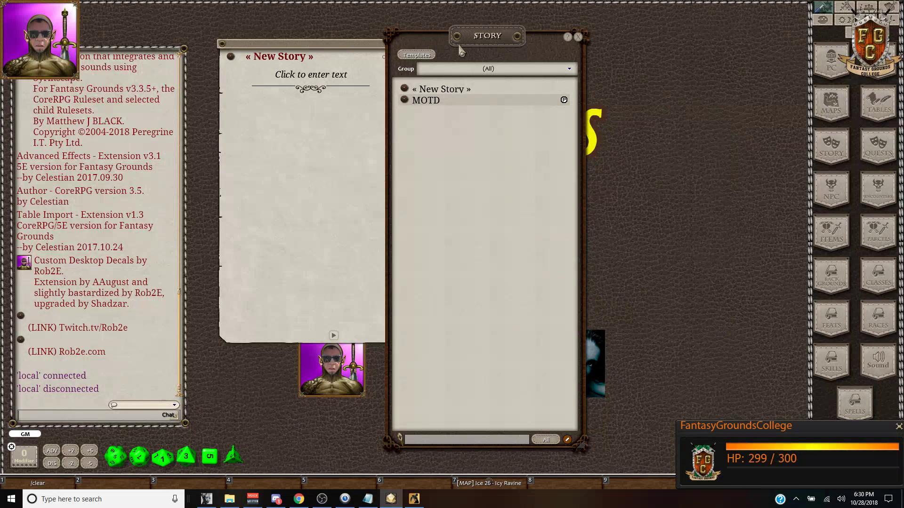
drag(495, 47, 562, 34)
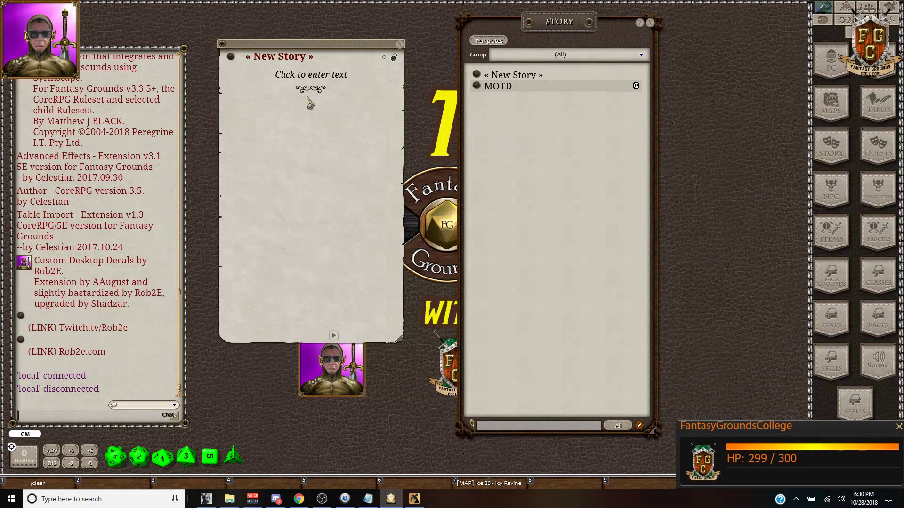
click(399, 44)
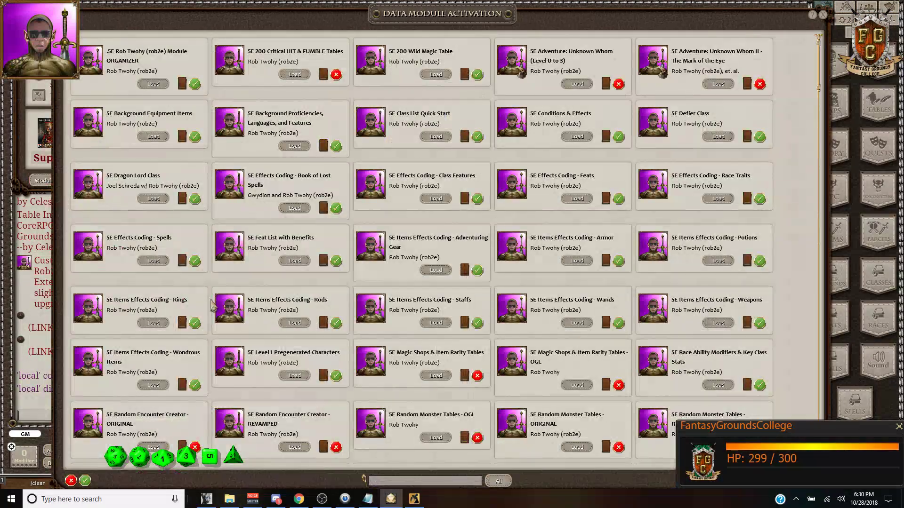
Step: Filter modules by 'soun' and load the DOE: Sound Manual module
click(397, 482)
text(sound)
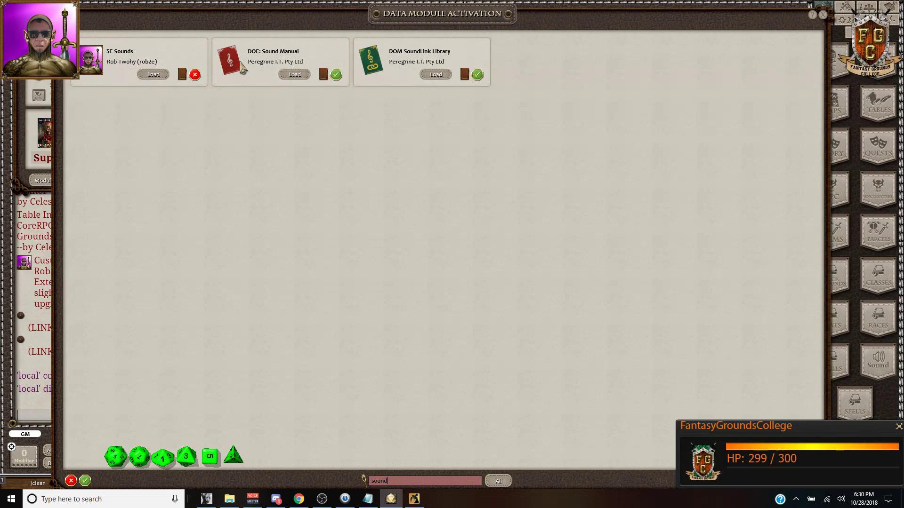
click(296, 75)
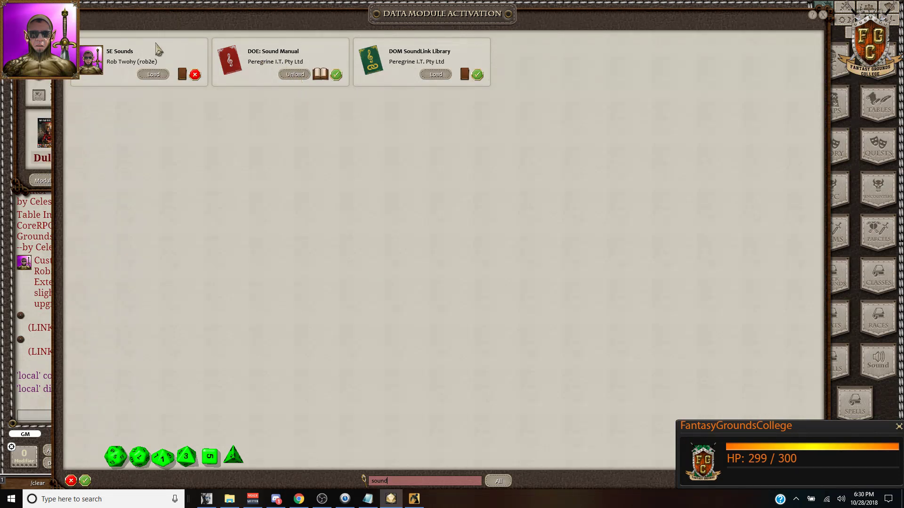
click(823, 14)
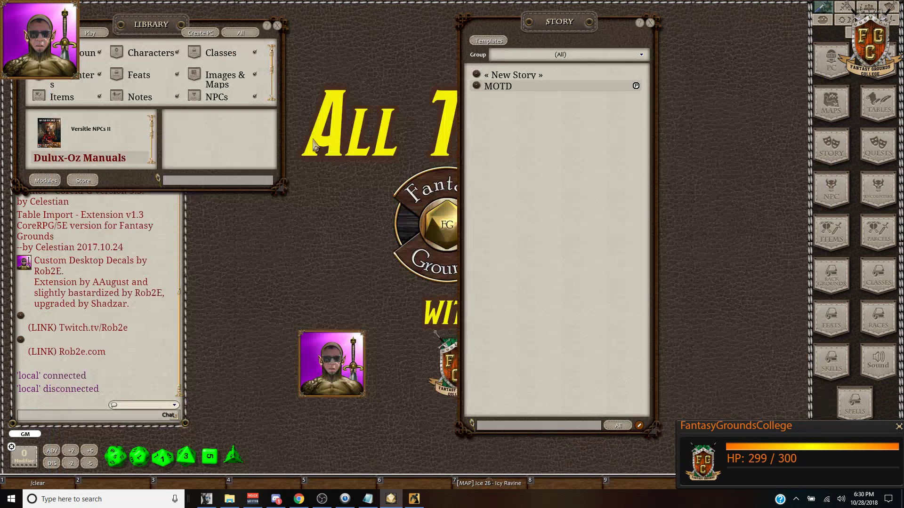
Step: Open the DOE: Sound Manual in the Library and read its Introduction
click(66, 153)
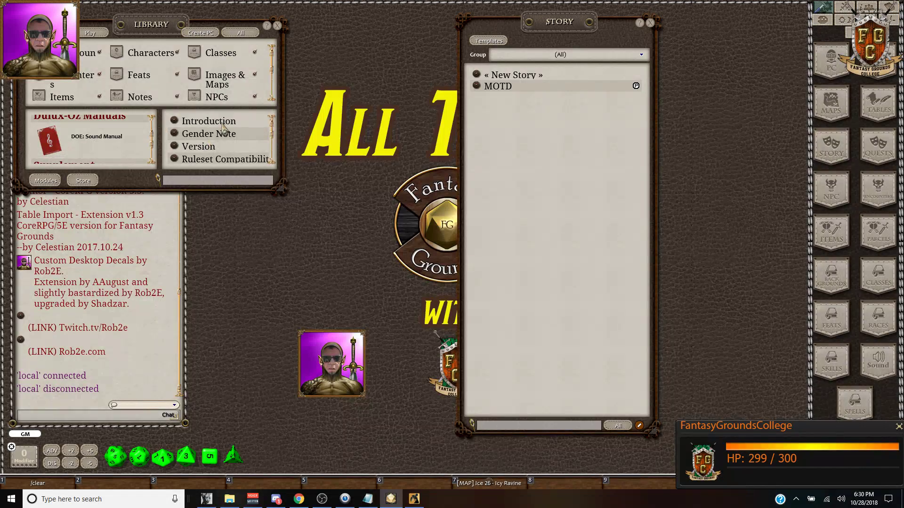
click(221, 122)
scroll(451, 213, down, 3)
scroll(457, 226, down, 5)
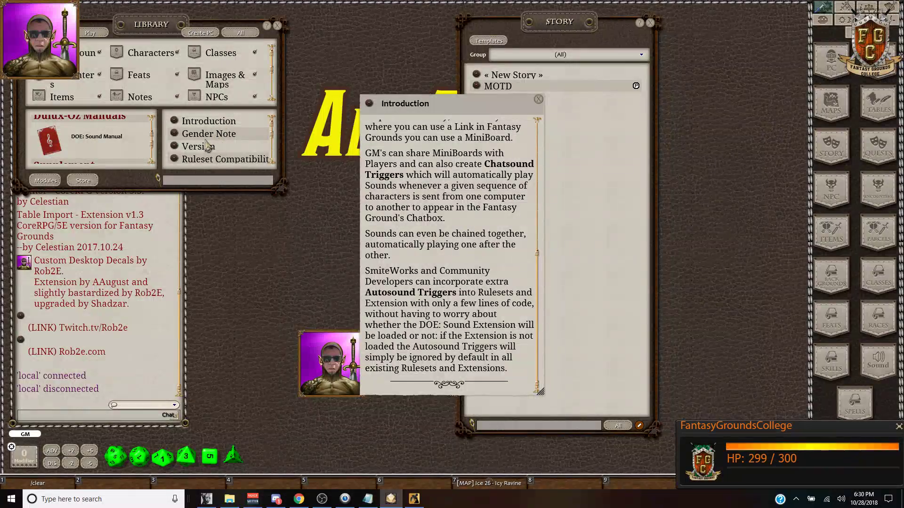
scroll(204, 151, down, 1)
Step: Read the manual's ruleset and extension compatibility, Dependencies and Supersedes pages
click(176, 147)
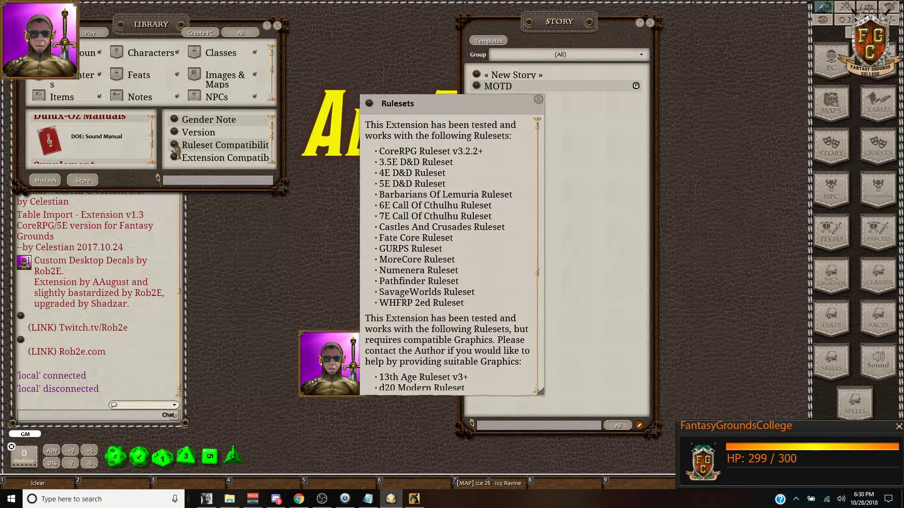
scroll(175, 147, down, 1)
click(176, 143)
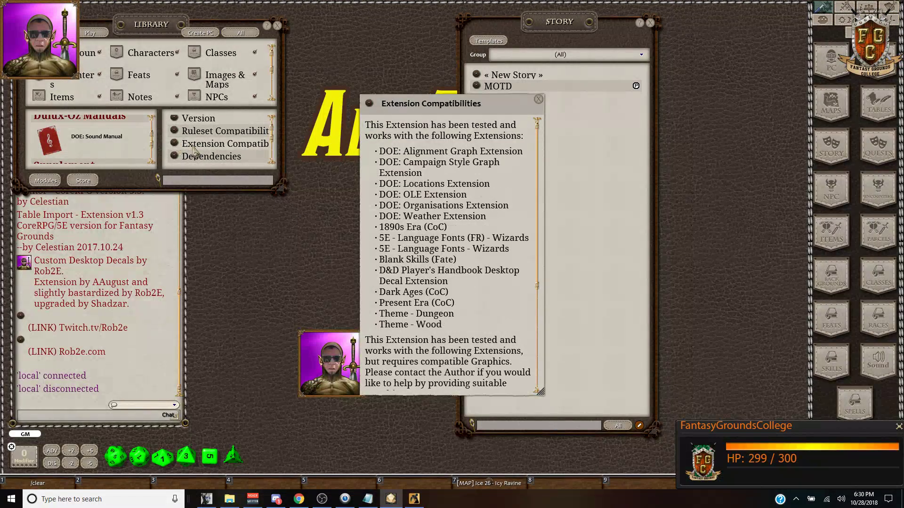
scroll(221, 151, down, 1)
click(177, 143)
scroll(215, 149, down, 1)
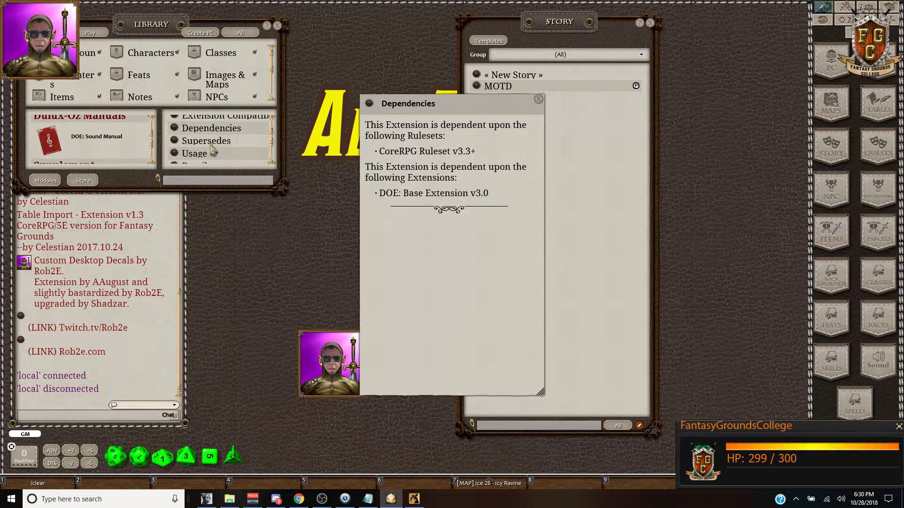
click(177, 143)
scroll(213, 150, down, 2)
scroll(213, 149, down, 1)
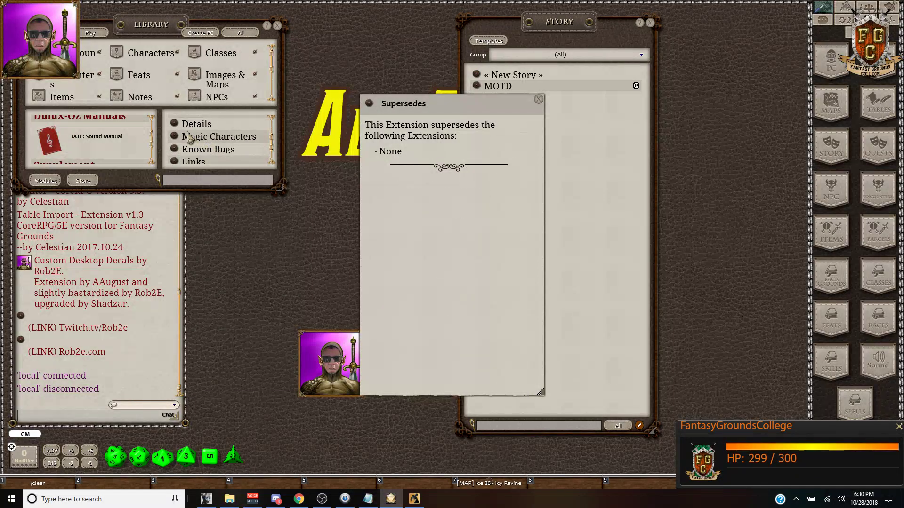
scroll(203, 146, down, 1)
Step: Enlarge the Library to show every manual topic, close Supersedes, and switch to the extensions folder
drag(229, 188, 235, 361)
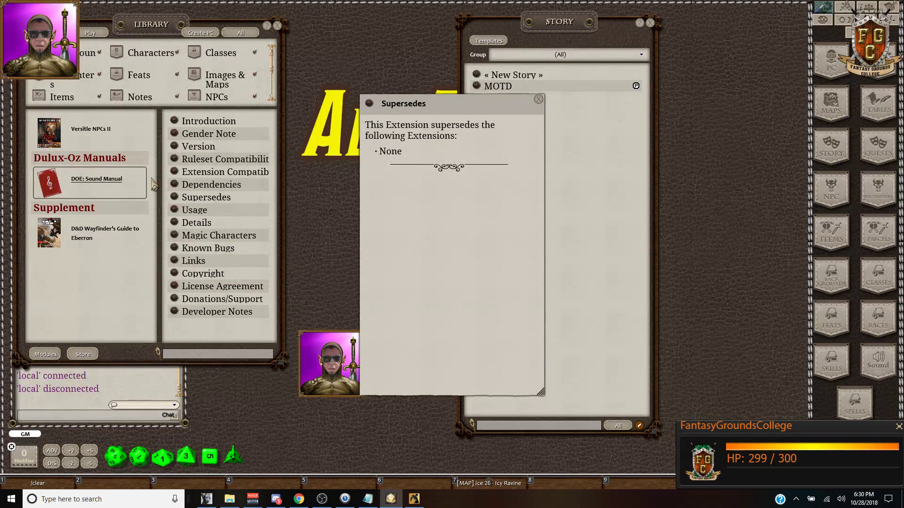
click(539, 99)
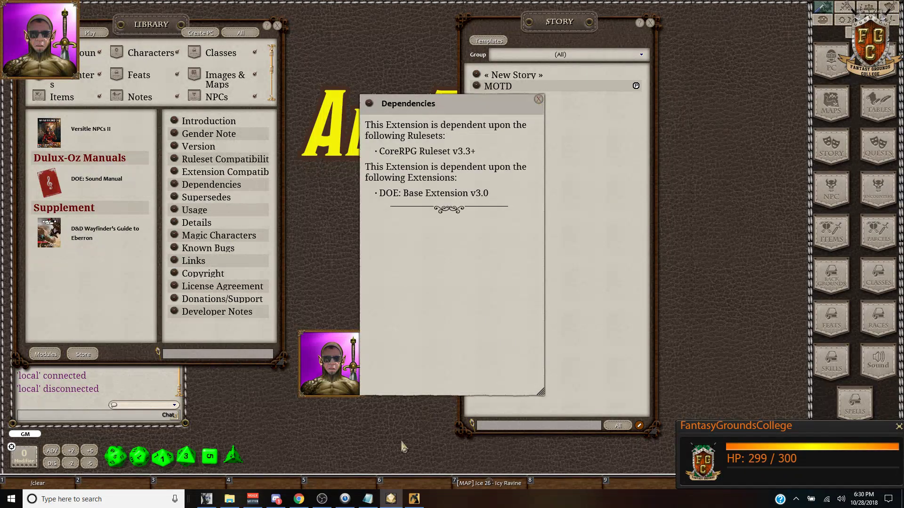
click(229, 499)
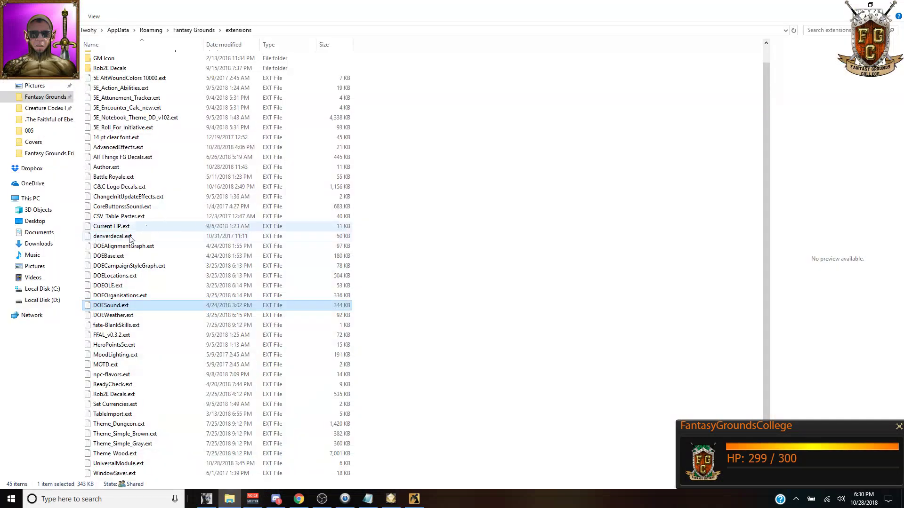
Step: Select DOEBase.ext, close the Syrinscape soundboard, and bring the schedule spreadsheet forward
click(107, 257)
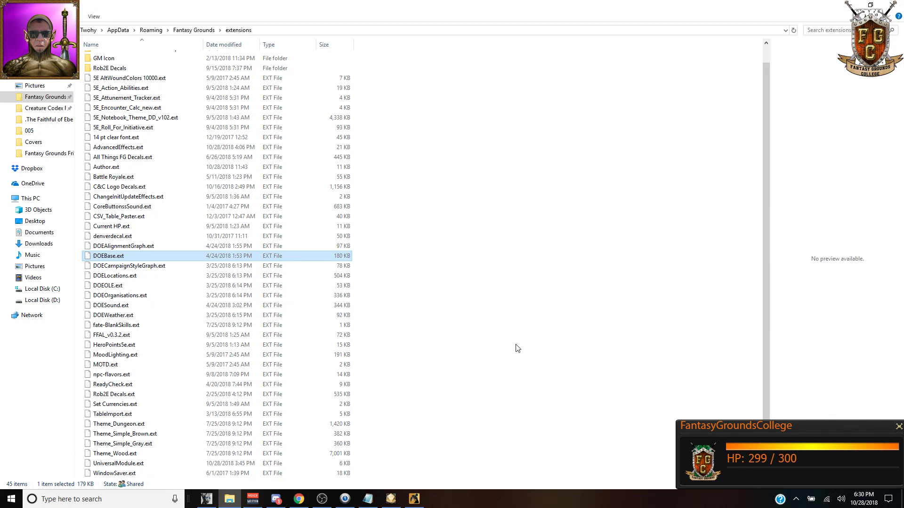
click(414, 498)
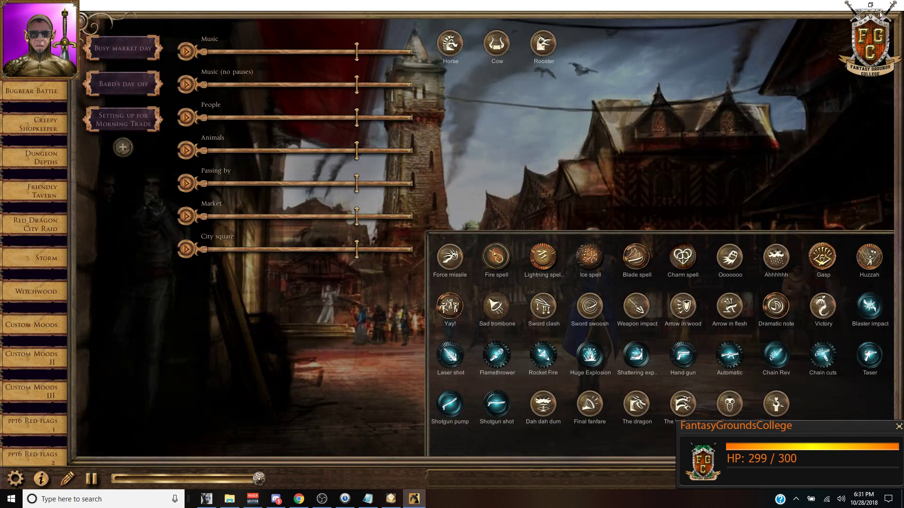
click(893, 5)
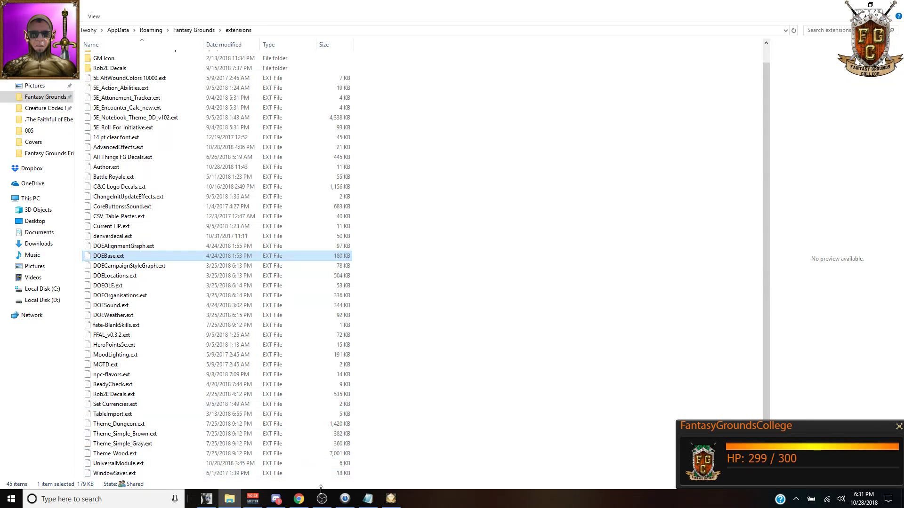
click(300, 500)
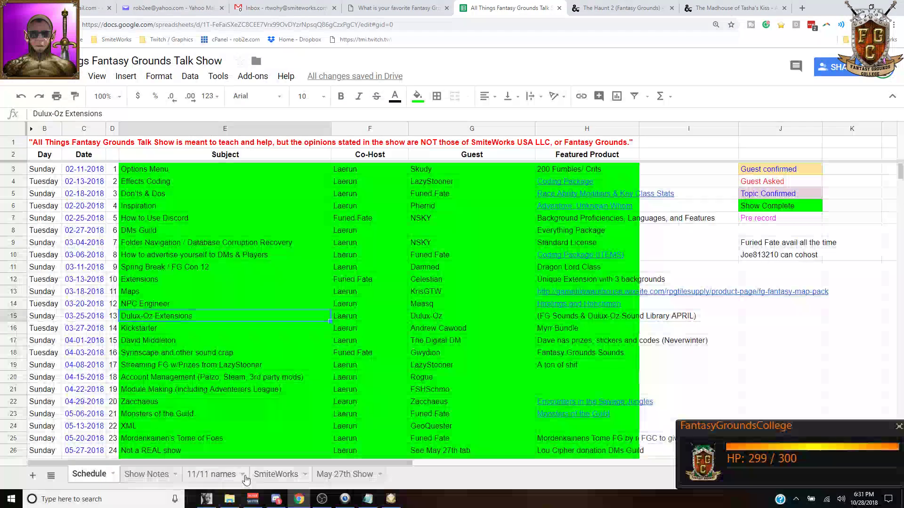
Step: Fill cell B4 (DOE Sound) orange on the Show Notes sheet, then return to Fantasy Grounds
click(146, 474)
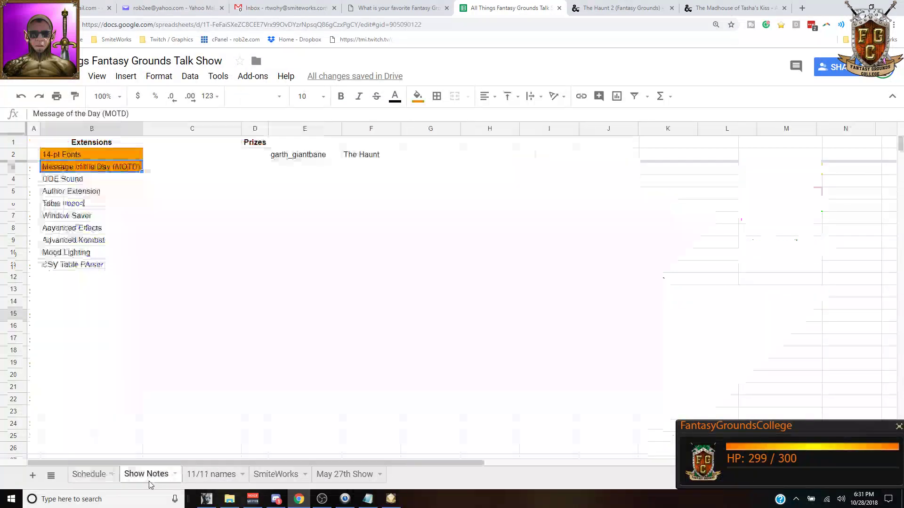
click(113, 183)
click(419, 99)
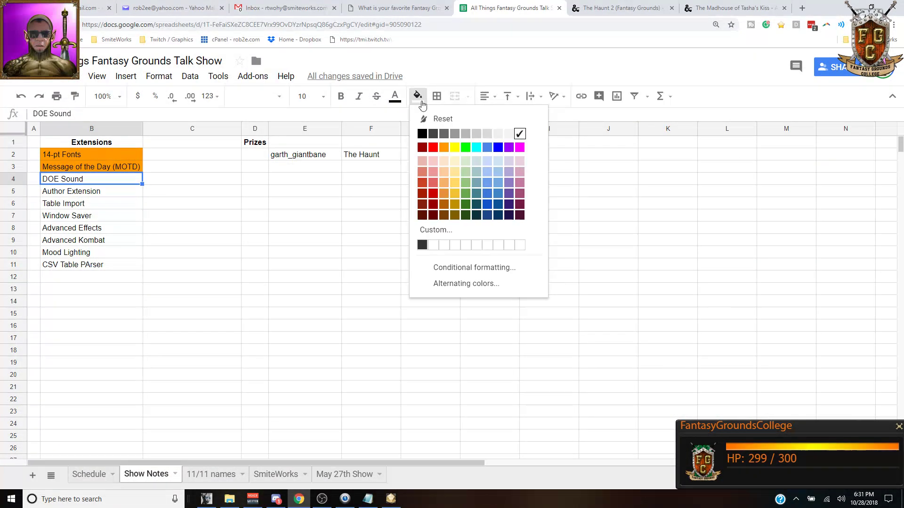
click(444, 147)
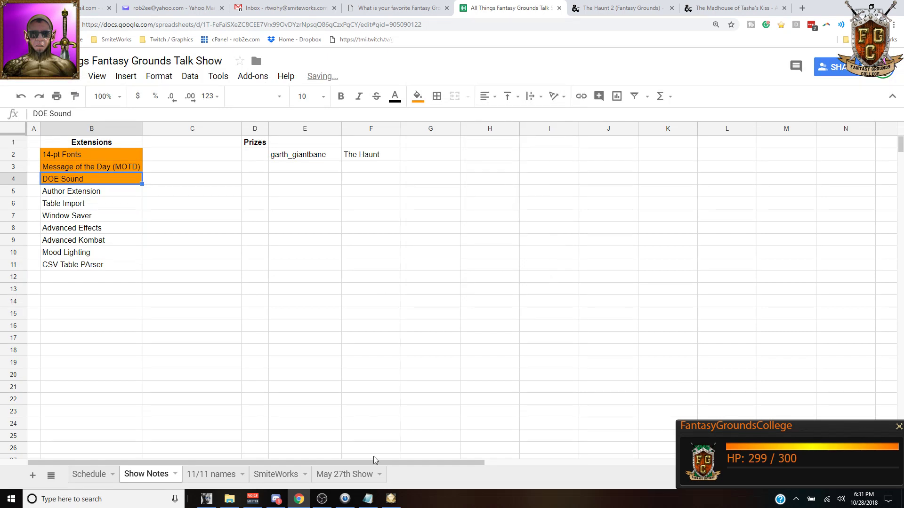
click(391, 500)
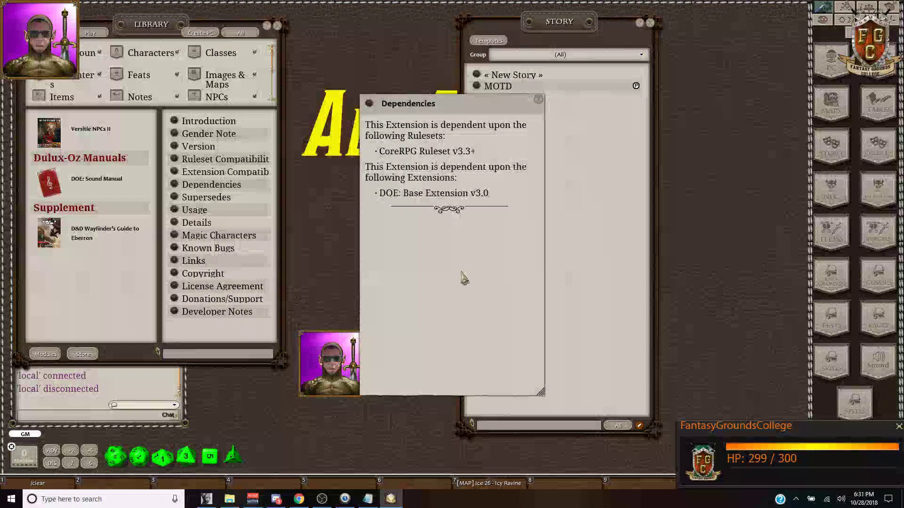
Step: Close the Dependencies, Extension Compatibilities, Rulesets and Introduction pages, then the Story and Library windows
click(538, 99)
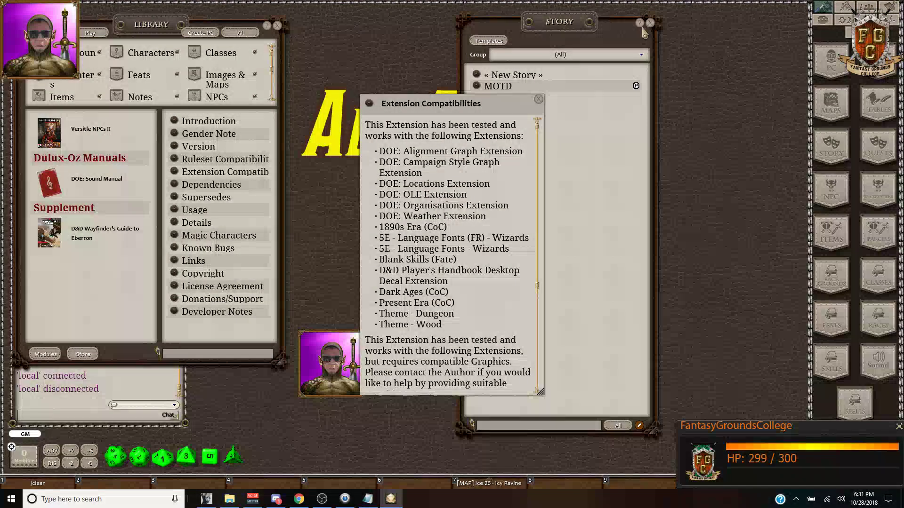
click(538, 100)
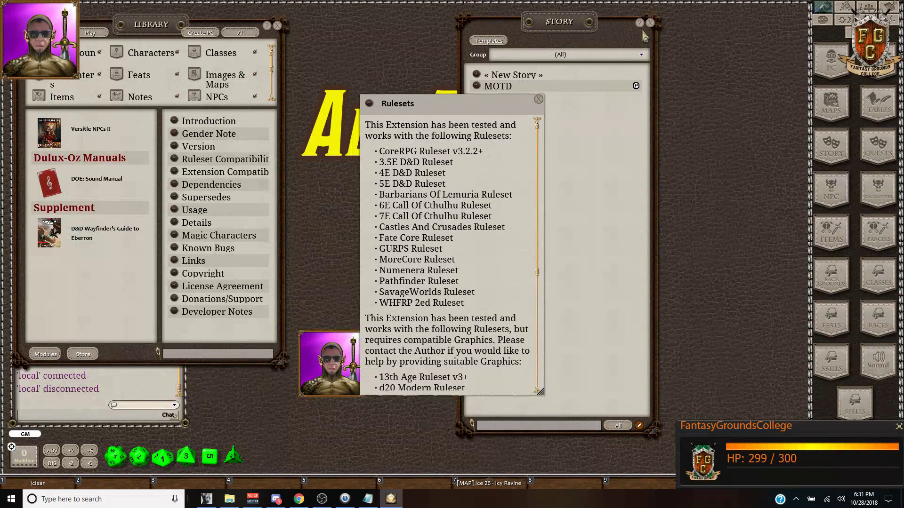
click(538, 99)
click(539, 101)
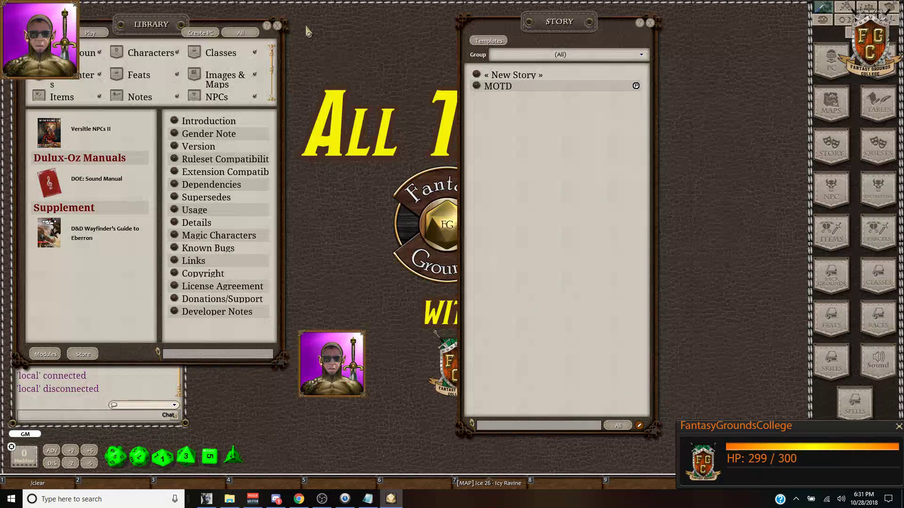
click(651, 24)
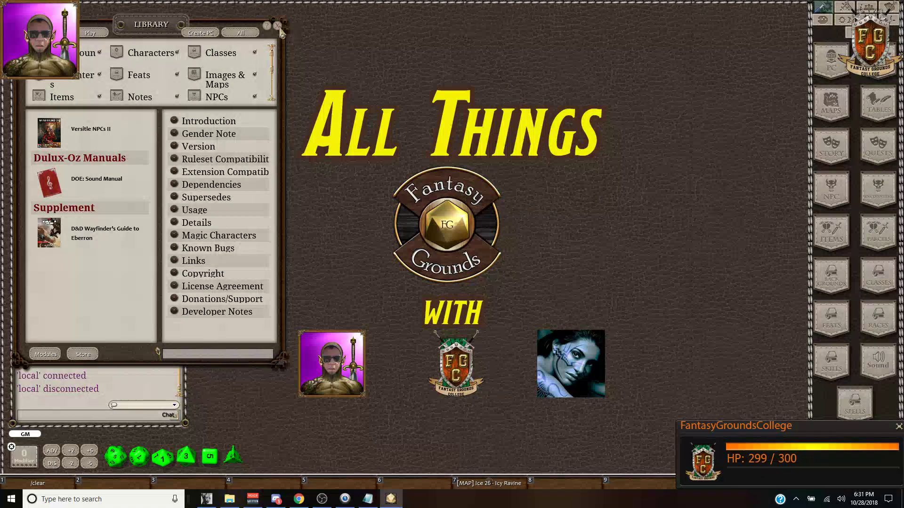
click(277, 26)
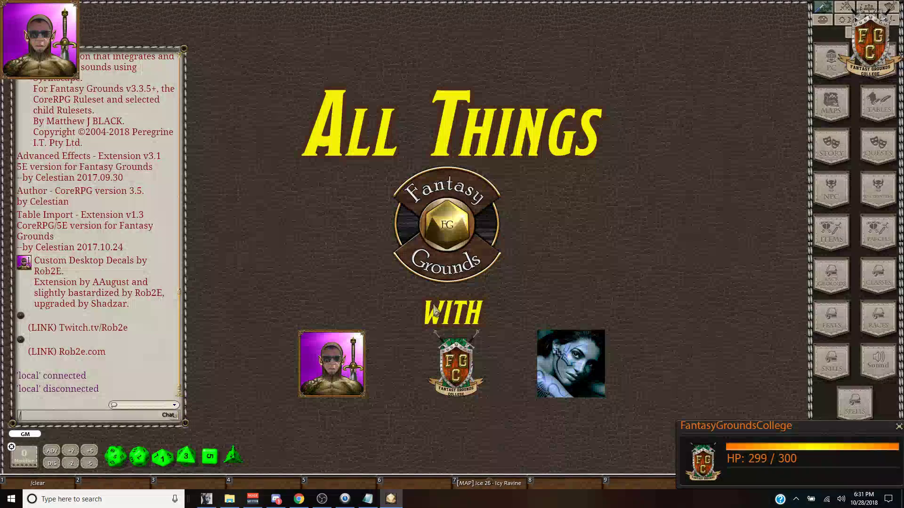
Step: Open the Module Export dialog with /export, moving it off the logo and making it taller
text(export)
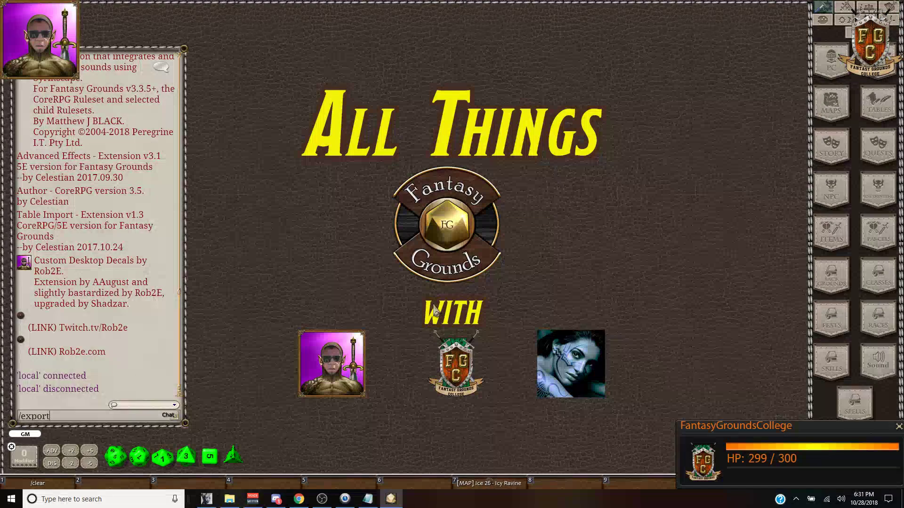
key(Return)
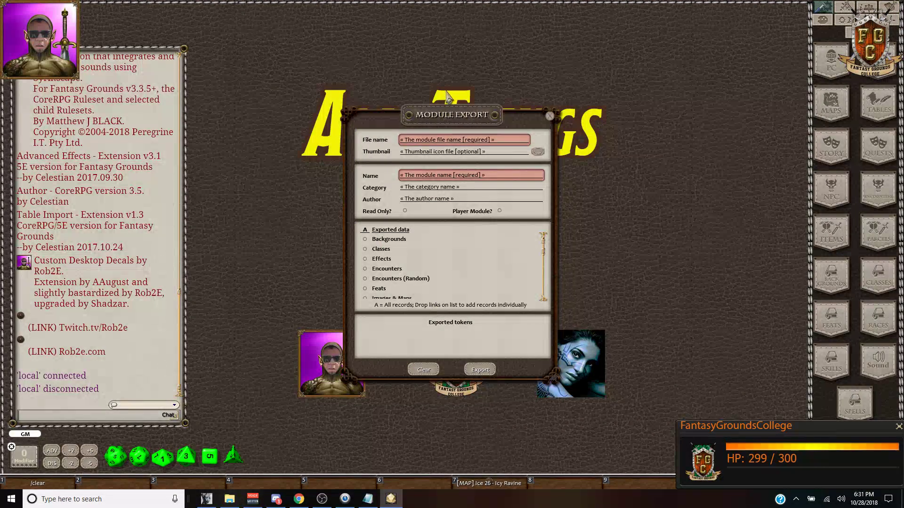
drag(453, 114, 306, 35)
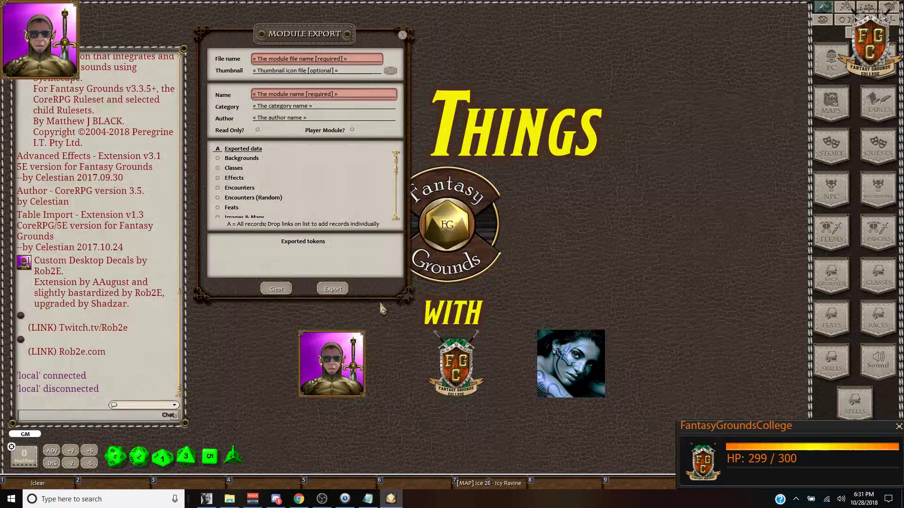
drag(399, 297, 399, 465)
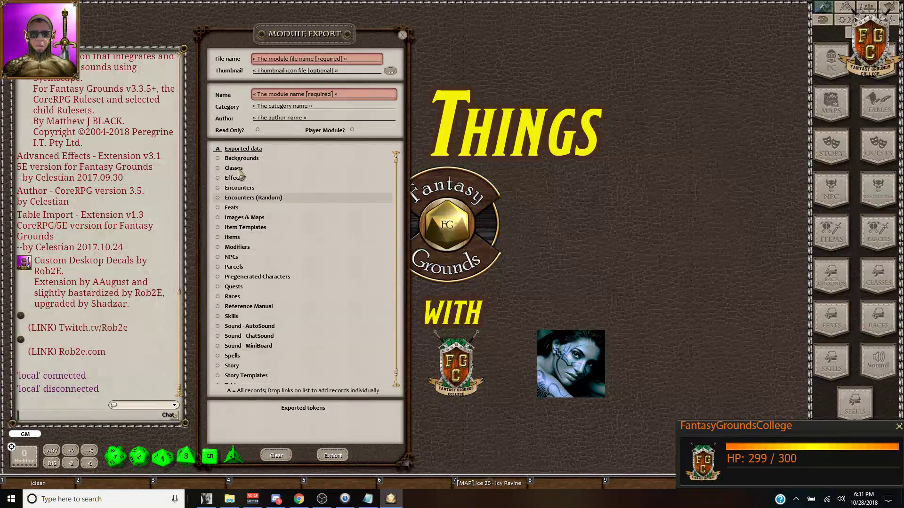
Step: Toggle all record types, tick Backgrounds through Modifiers individually, then clear every selection
click(218, 149)
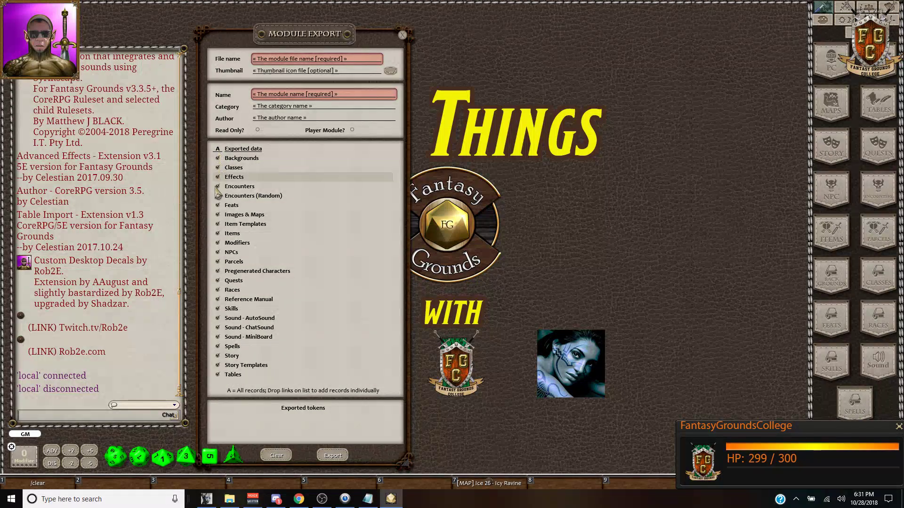
click(218, 149)
click(218, 158)
click(218, 167)
click(218, 177)
click(218, 187)
click(218, 196)
click(218, 205)
click(218, 215)
click(218, 244)
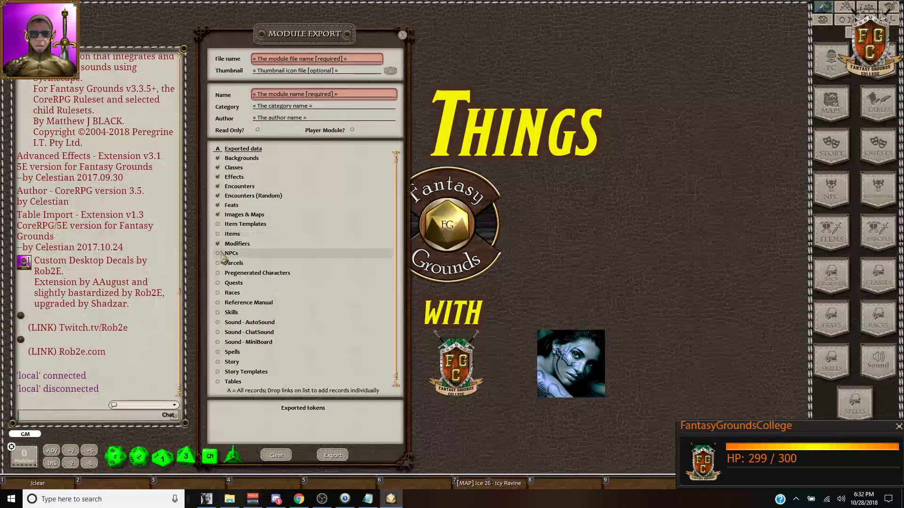
click(218, 149)
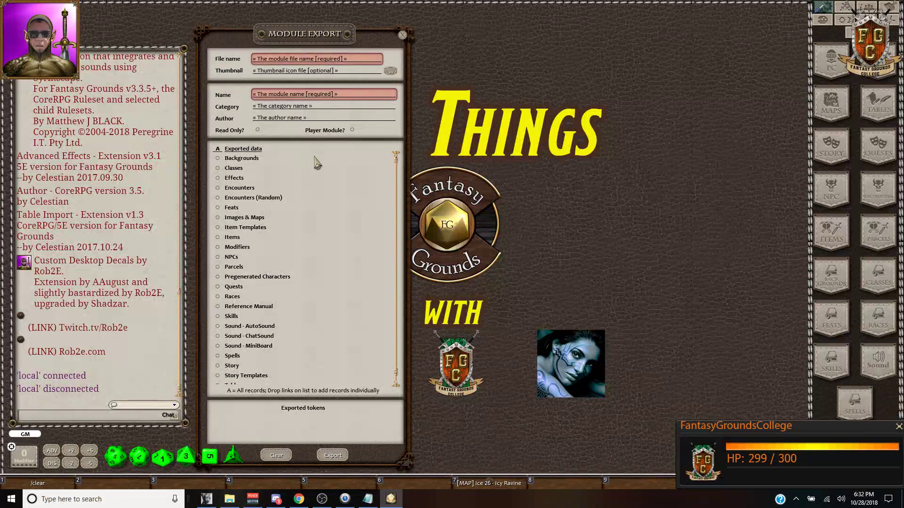
Step: Scroll the record type list and move the export window left to reveal the artwork
scroll(335, 175, down, 1)
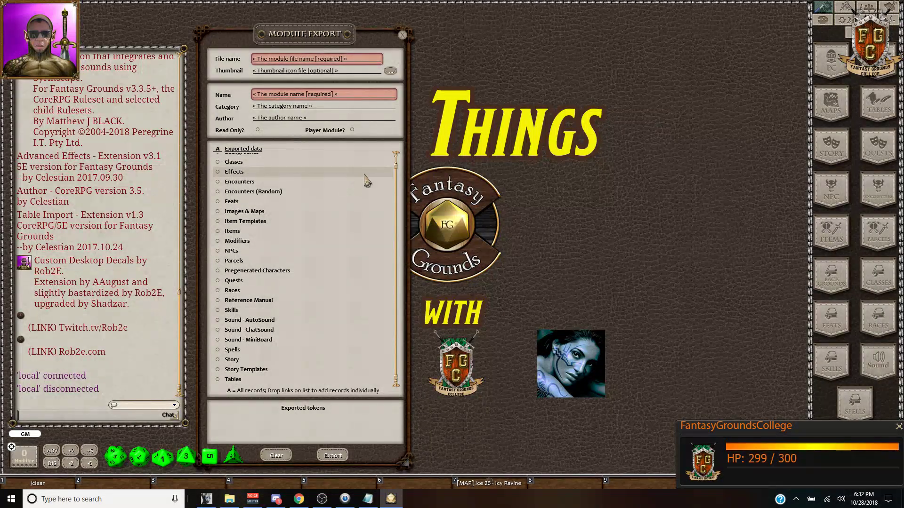
drag(347, 44, 508, 23)
scroll(481, 204, up, 1)
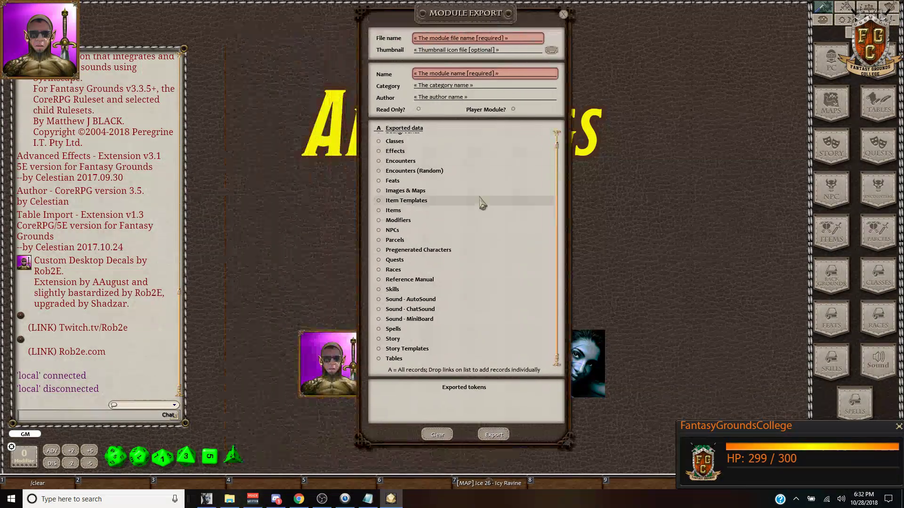
scroll(479, 160, down, 1)
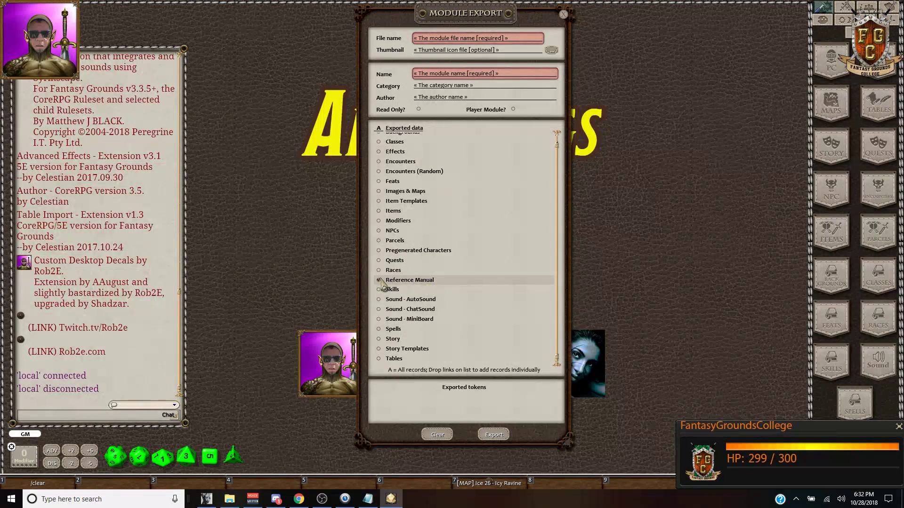
drag(485, 13, 249, 13)
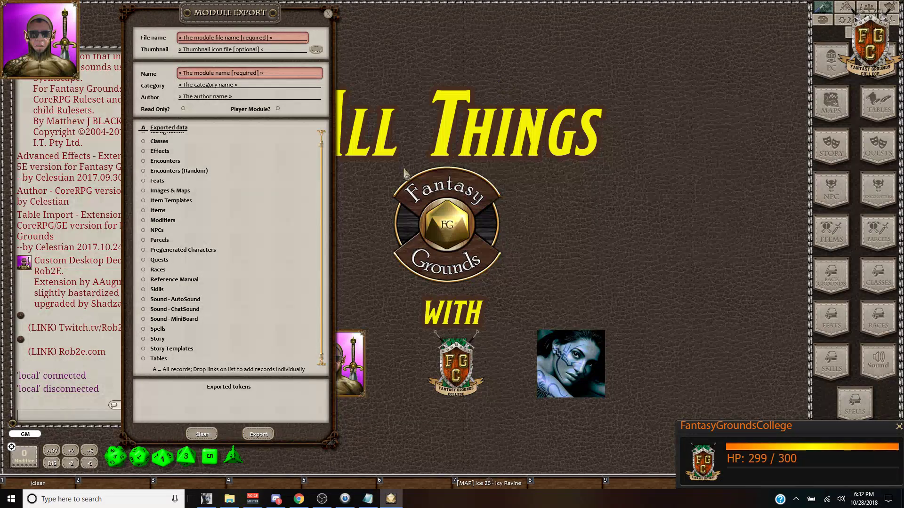
Step: Find the 'Making Rulesets & Refernce manuals' episode on the Schedule sheet, then return to the extensions folder
click(299, 499)
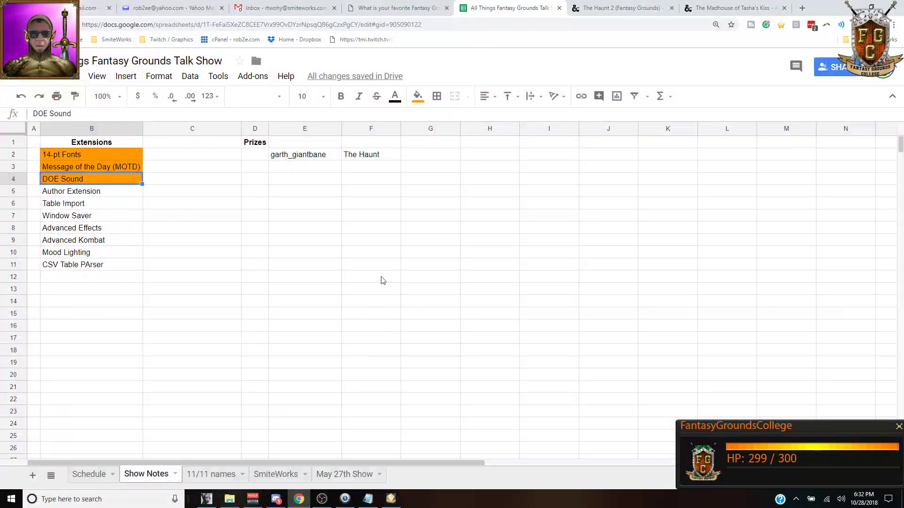
click(88, 476)
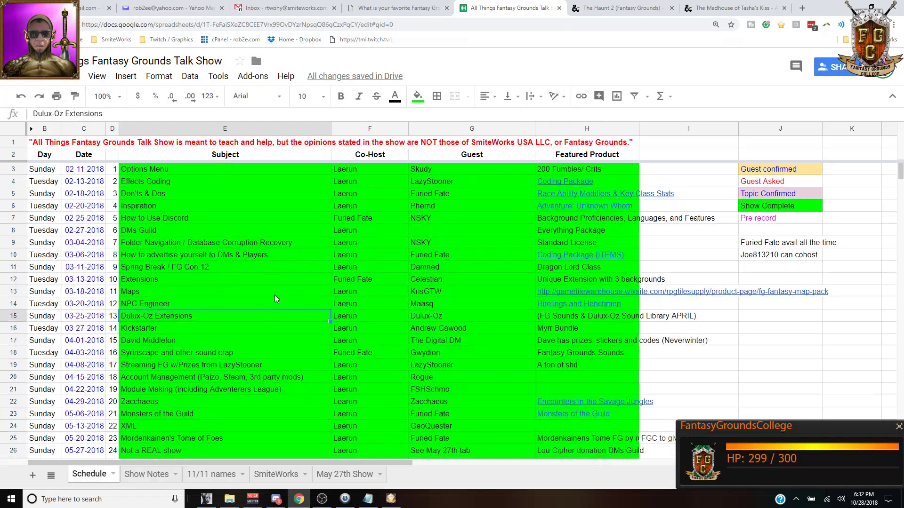
scroll(275, 295, down, 6)
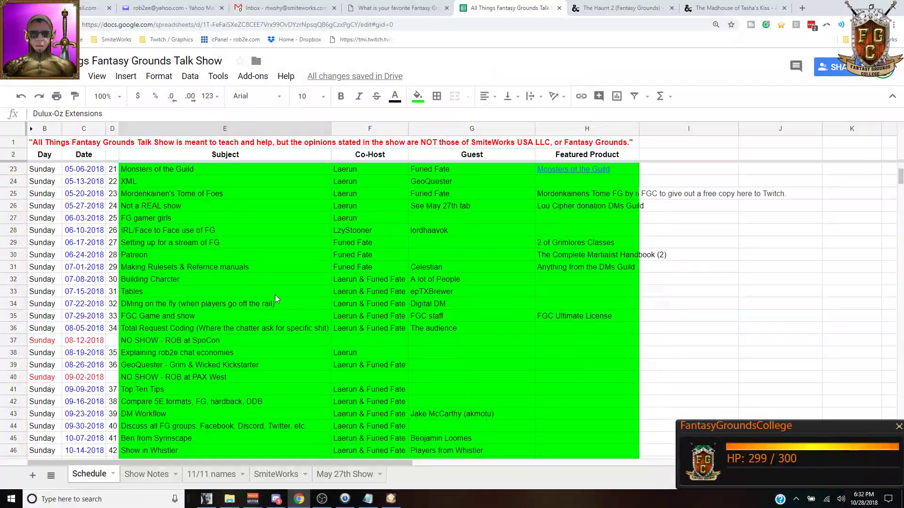
click(222, 267)
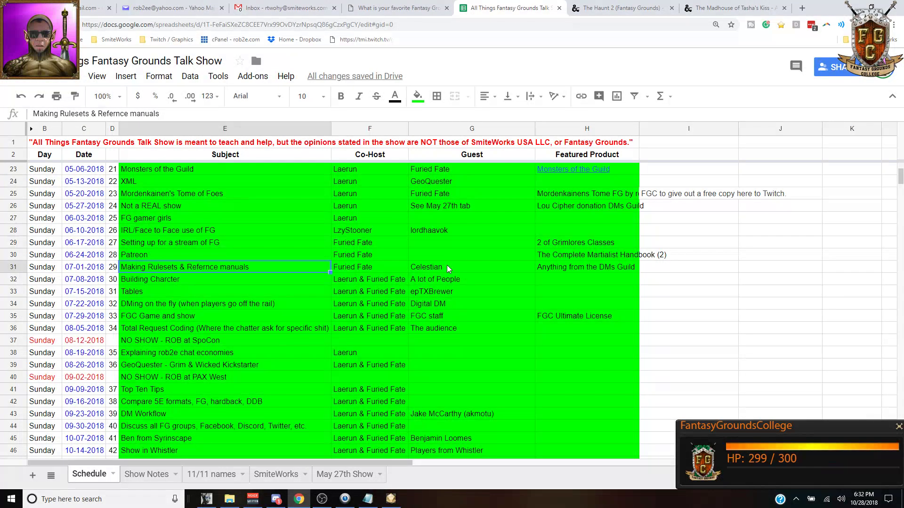
scroll(453, 273, up, 3)
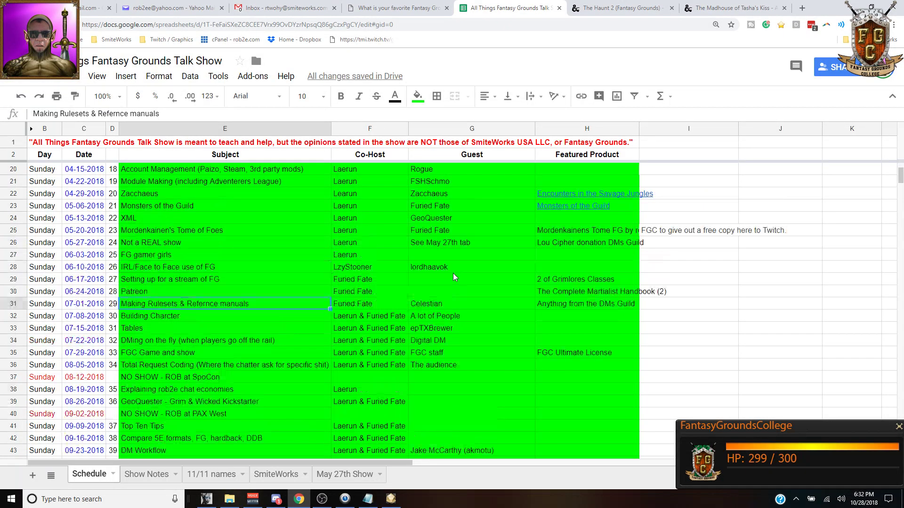
scroll(453, 273, down, 2)
click(230, 500)
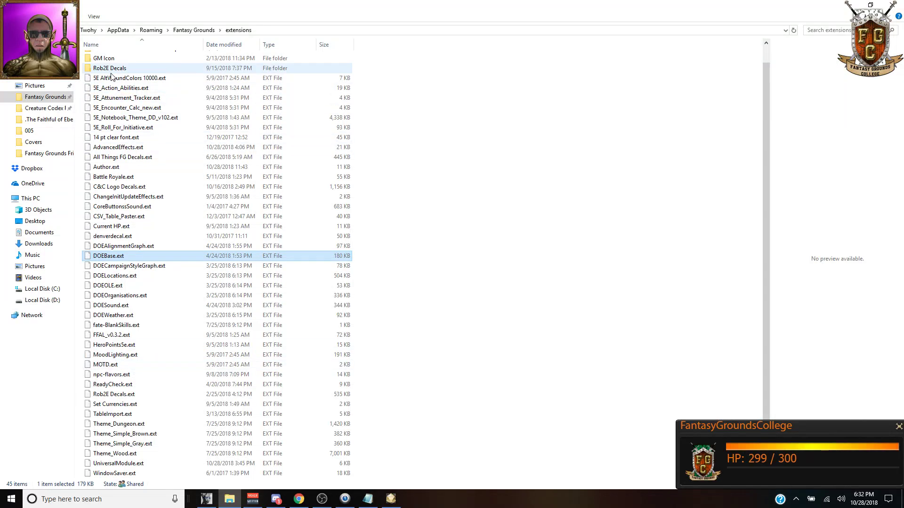
Step: Select Author.ext in the extensions folder, then return to the Fantasy Grounds session
click(131, 168)
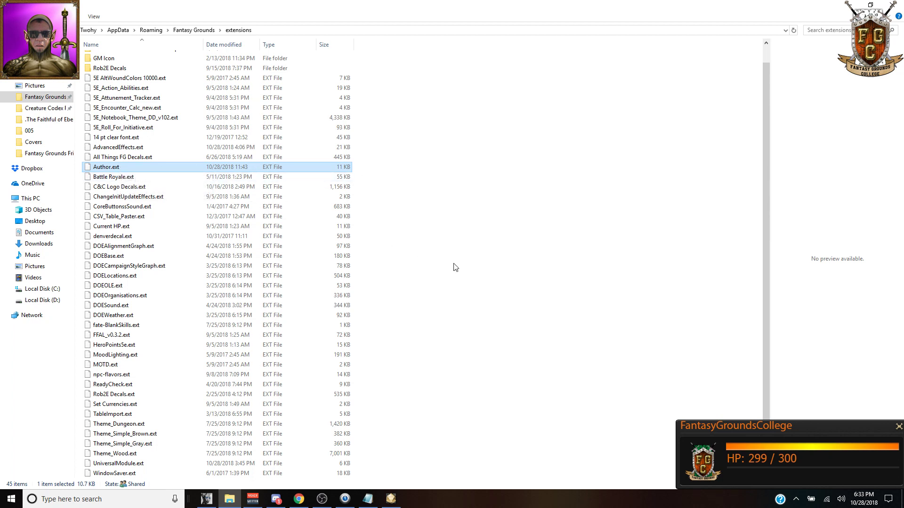
click(390, 498)
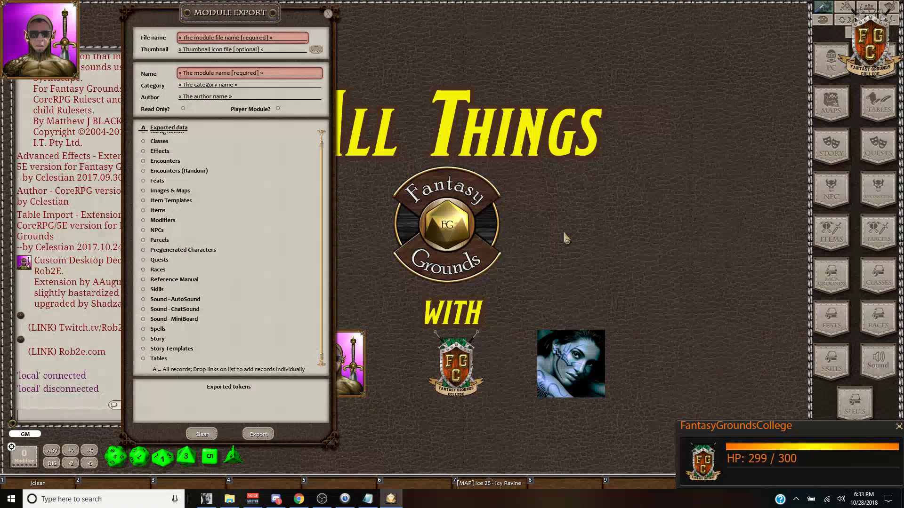
click(833, 152)
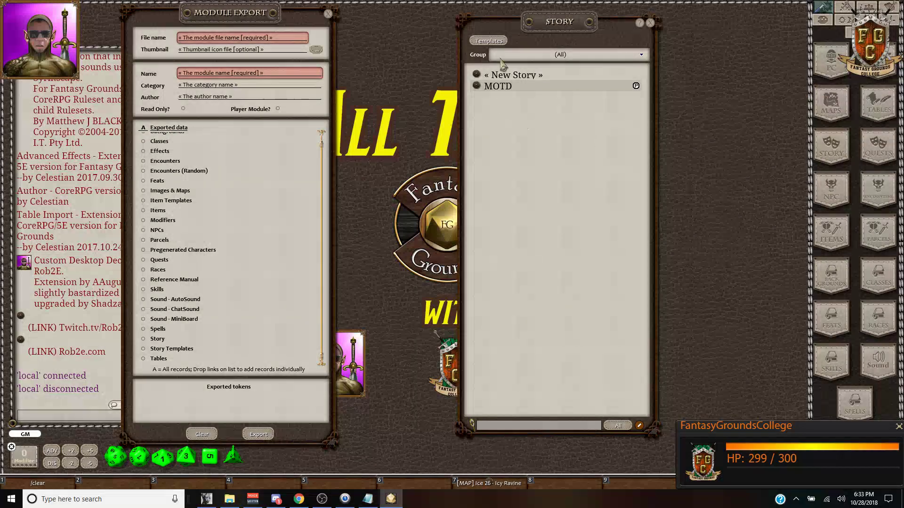
drag(533, 26, 503, 2)
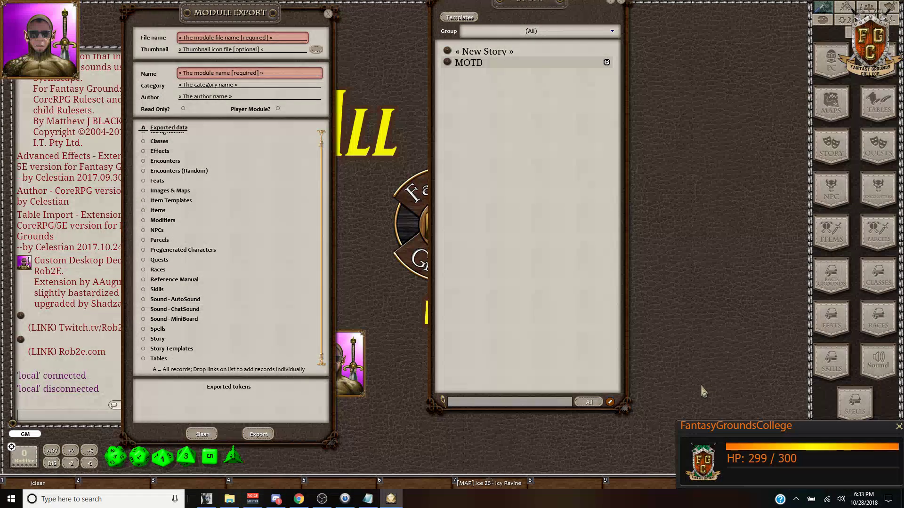
click(547, 31)
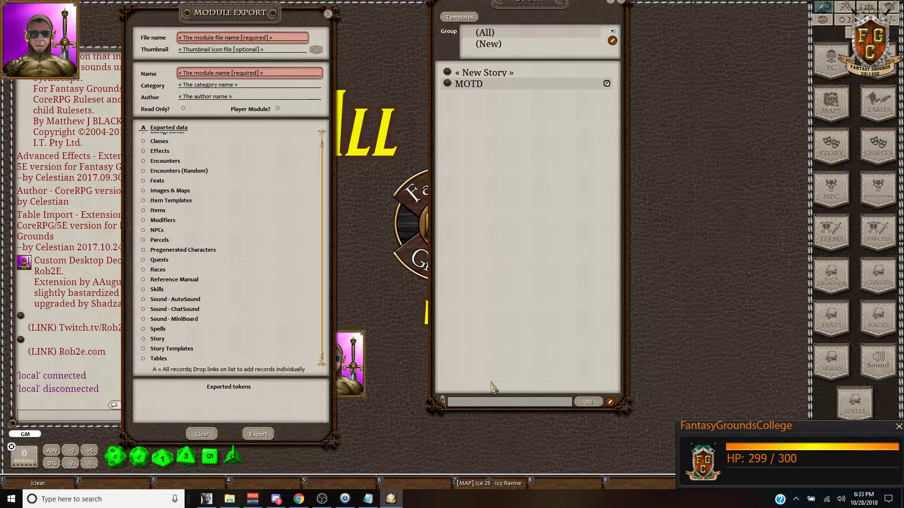
drag(583, 13, 567, 56)
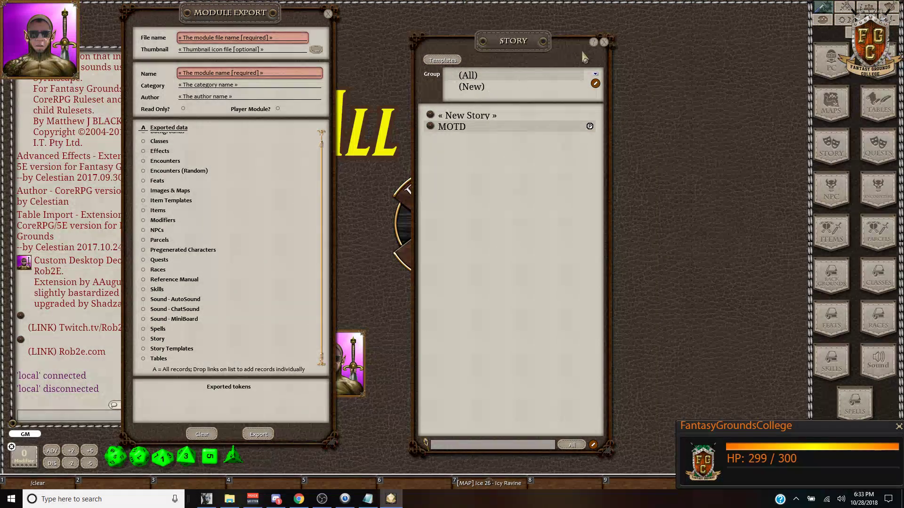
click(604, 43)
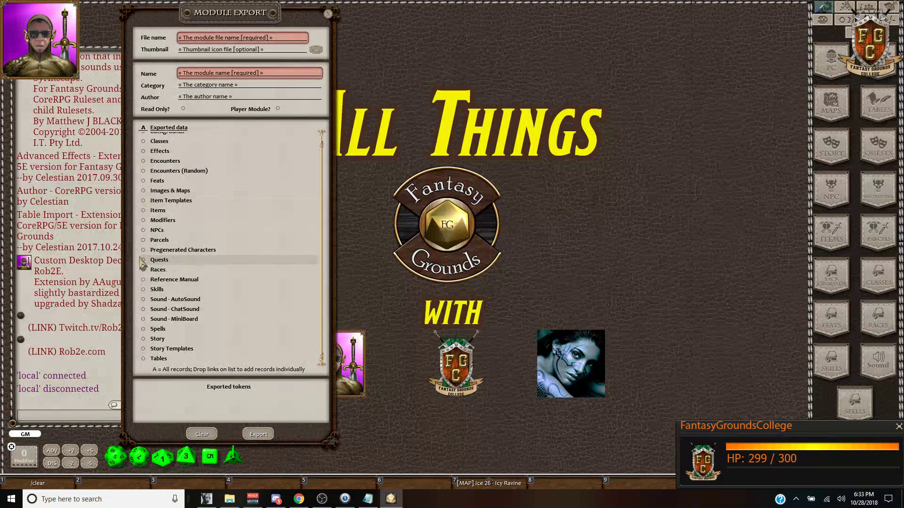
Step: Filter the Modules list by 'ii' and load 5E Adventure: Unknown Whom II - The Mark of the Eye
key(ctrl+l)
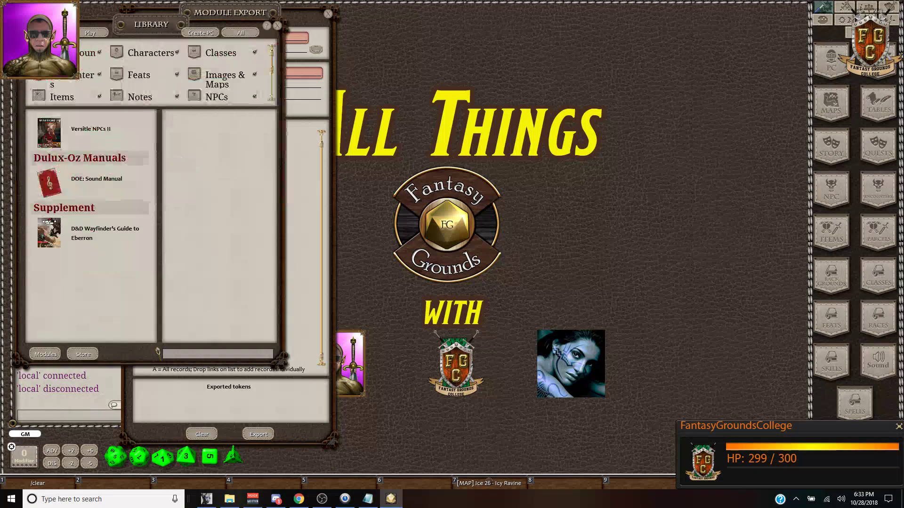
drag(148, 42, 508, 68)
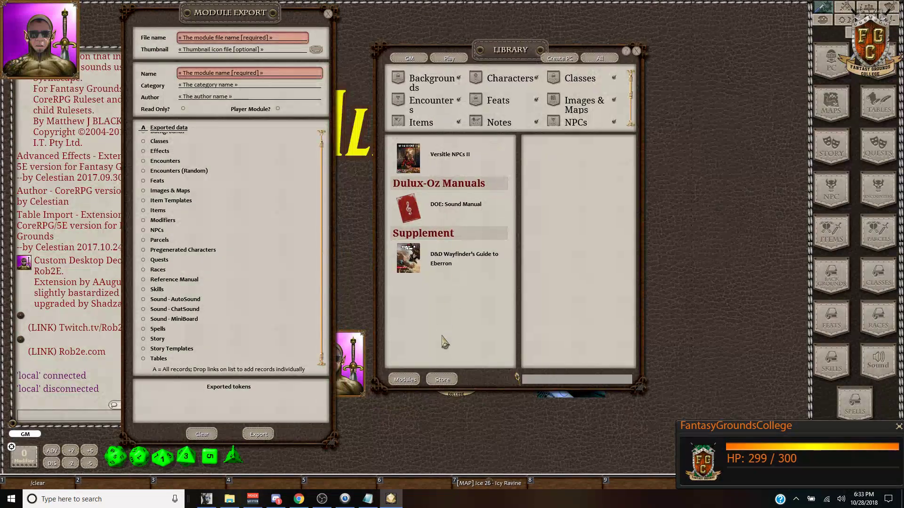
click(405, 380)
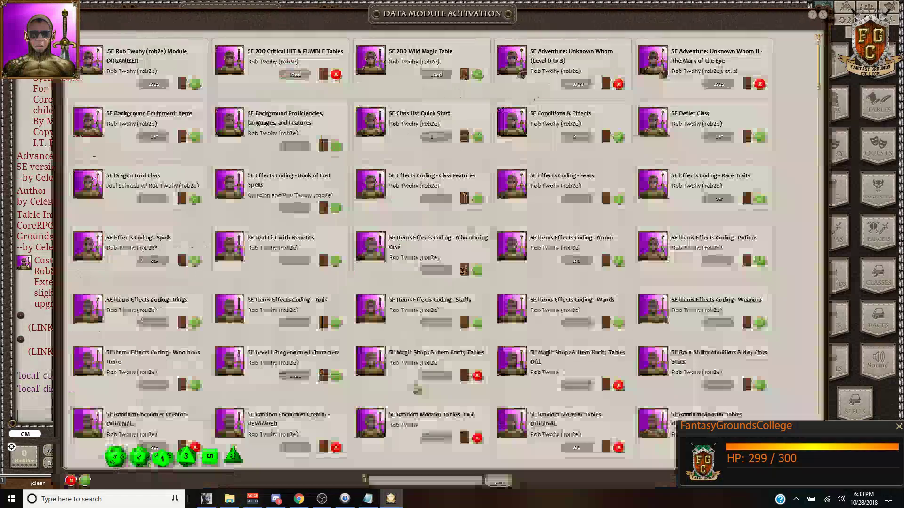
click(409, 482)
text(ii)
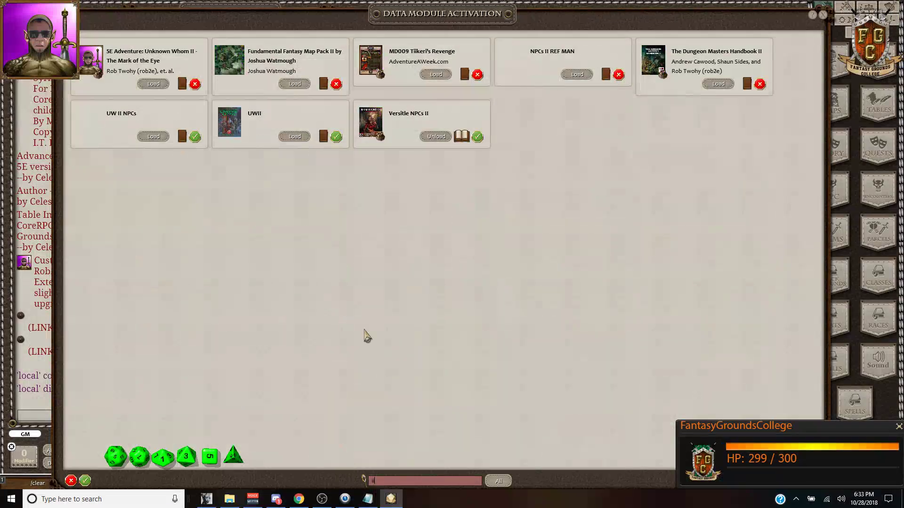
click(154, 84)
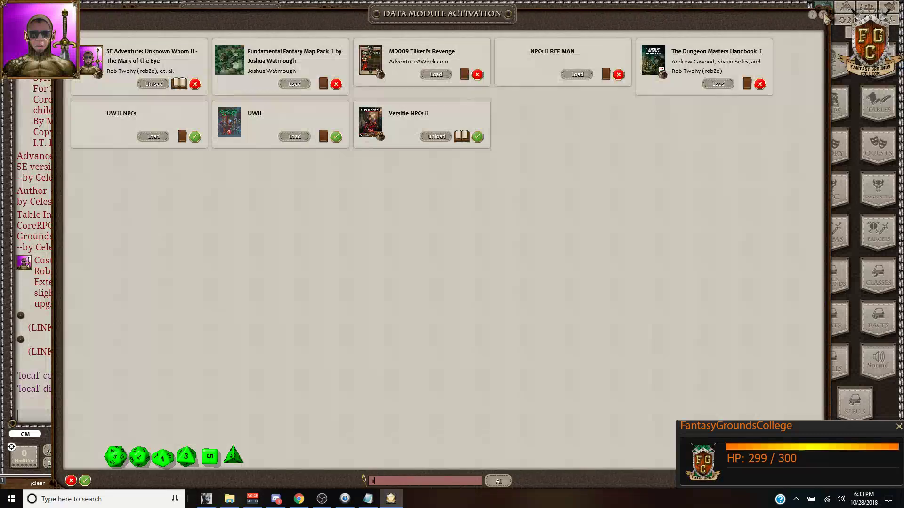
click(823, 15)
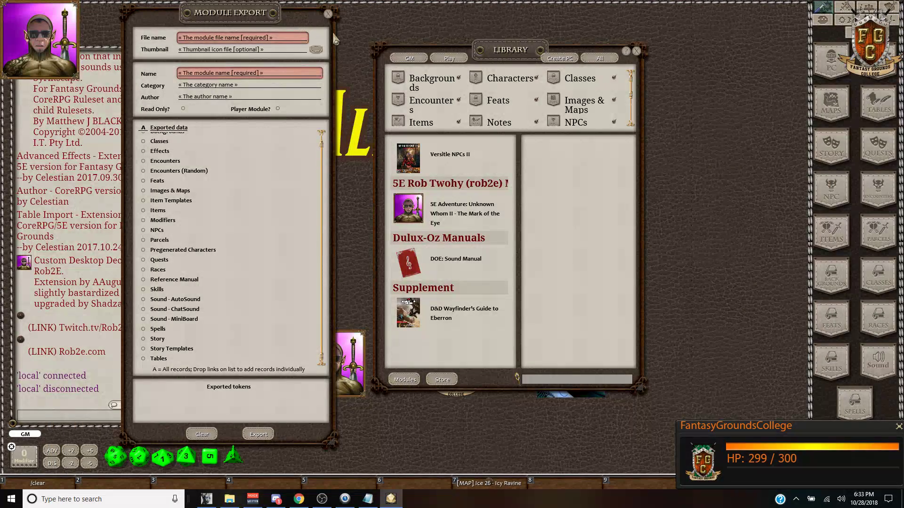
Step: Open the Unknown Whom II reference manual and read its title heading and credits section
drag(518, 53, 265, 21)
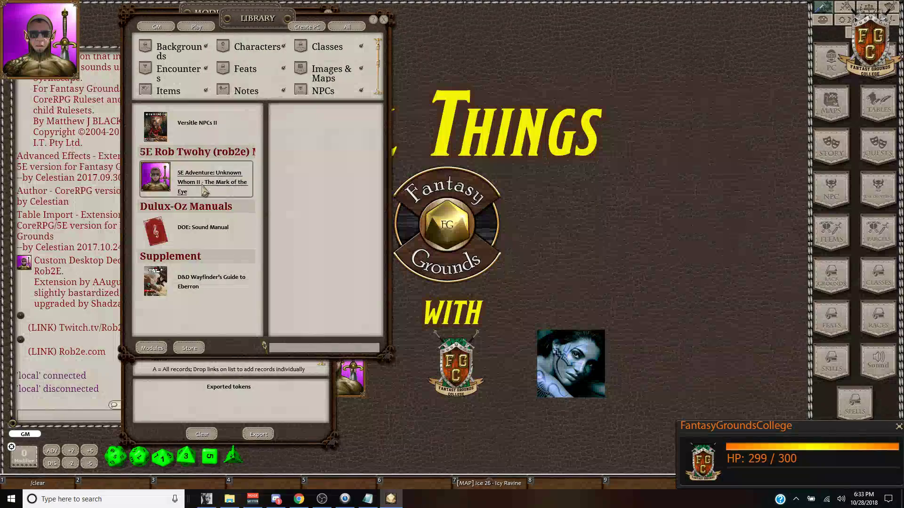
click(206, 185)
click(283, 116)
drag(440, 116, 568, 37)
click(440, 61)
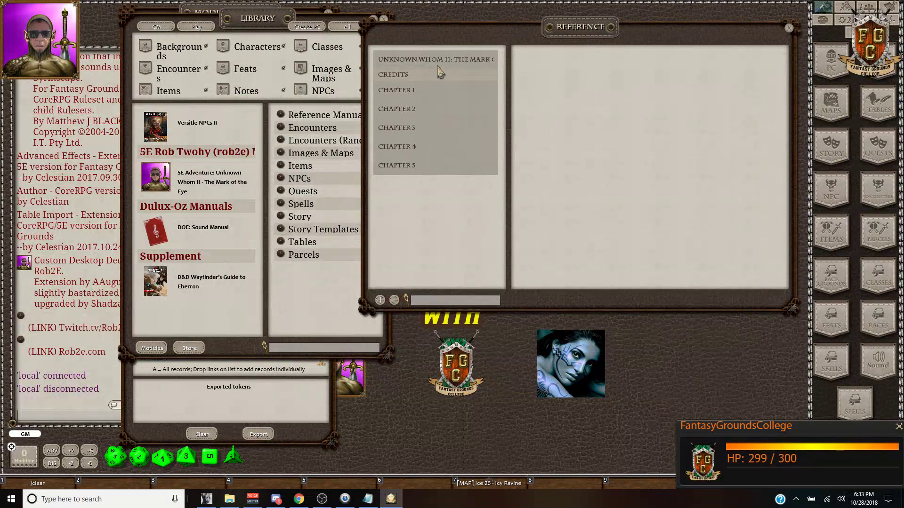
click(399, 75)
scroll(605, 120, down, 2)
scroll(607, 126, down, 10)
scroll(673, 222, down, 10)
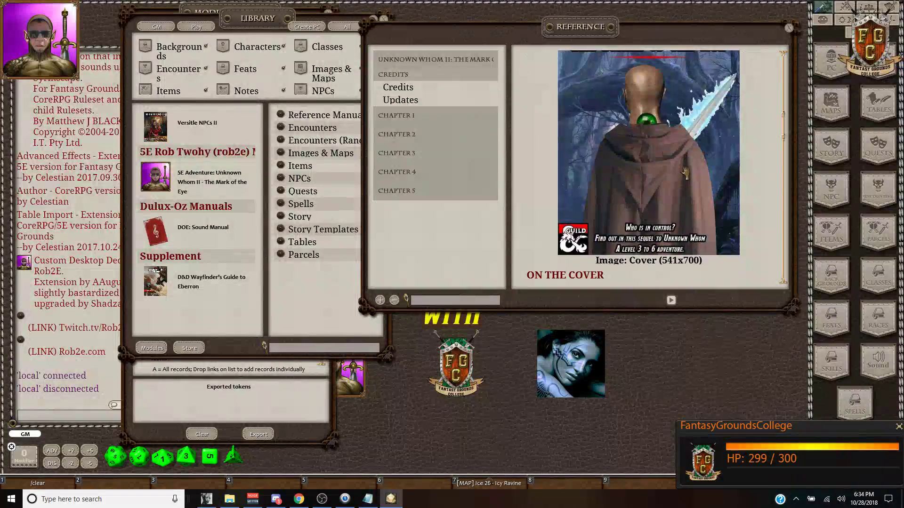
Step: Expand Chapter 1: The Mark of the Eye and page from the Prologue to Part 1
click(418, 122)
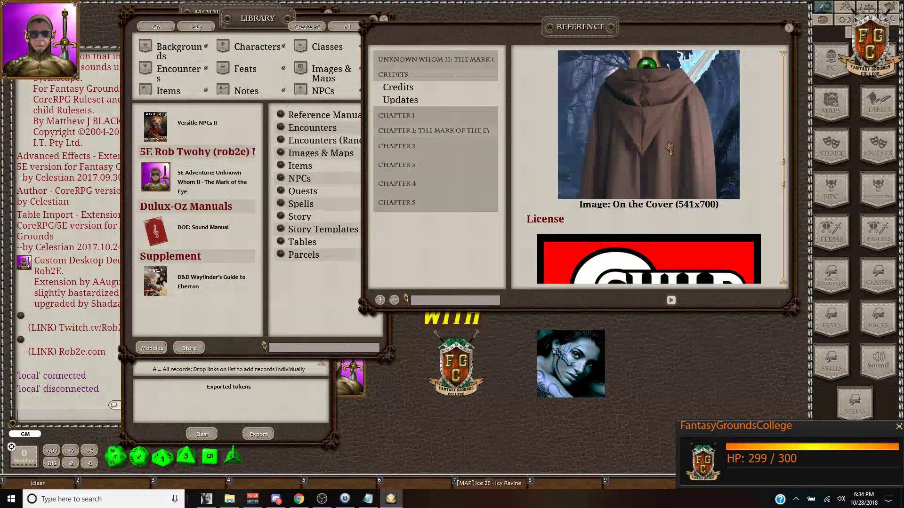
scroll(668, 149, down, 3)
click(440, 133)
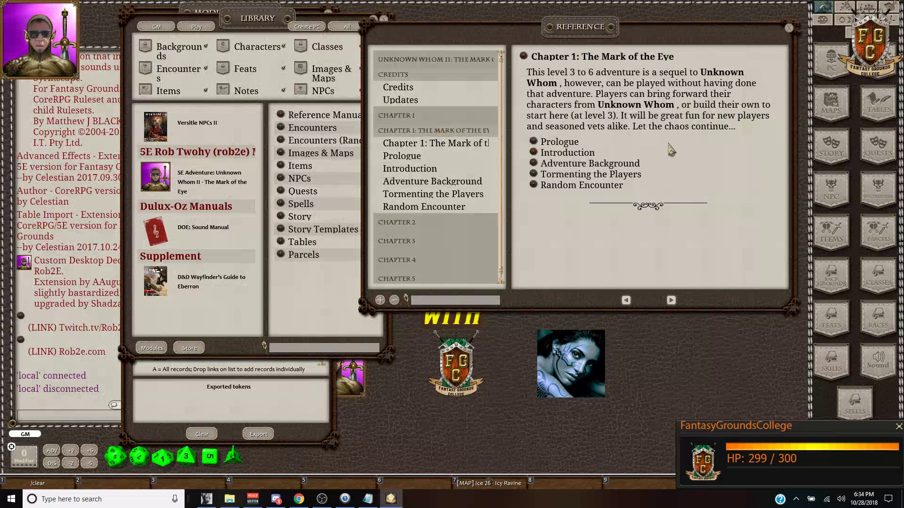
click(671, 300)
click(670, 300)
click(671, 300)
click(671, 300)
scroll(690, 277, down, 4)
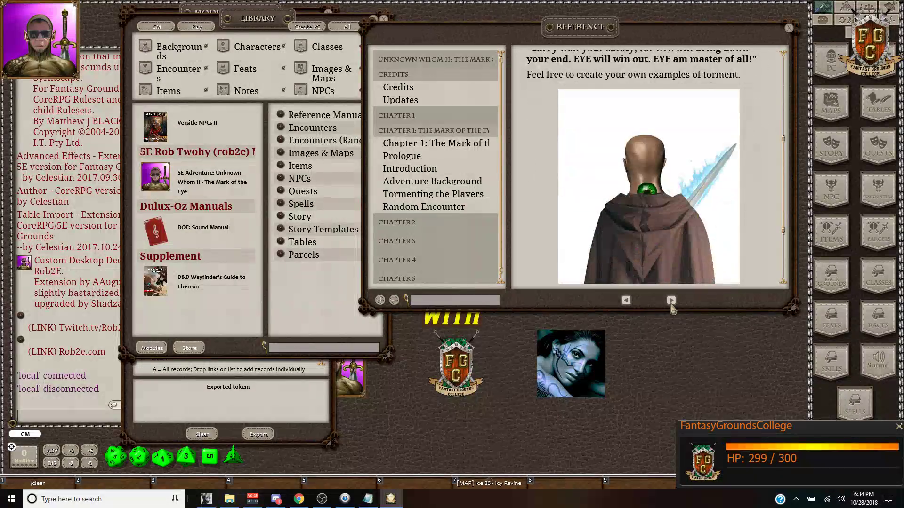
click(671, 300)
click(670, 300)
click(670, 300)
scroll(671, 277, down, 2)
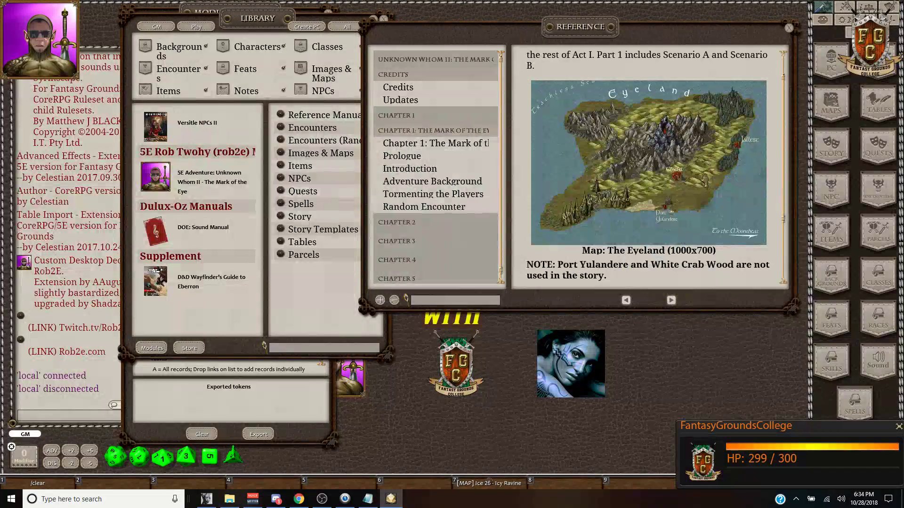
Step: View the Eyeland map at full size, then close the map and the reference manual
click(680, 198)
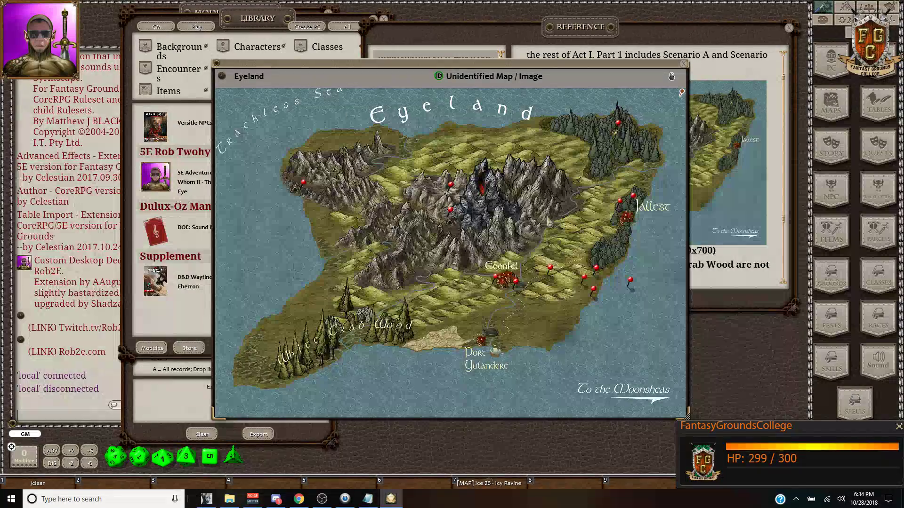
click(683, 63)
scroll(697, 255, down, 2)
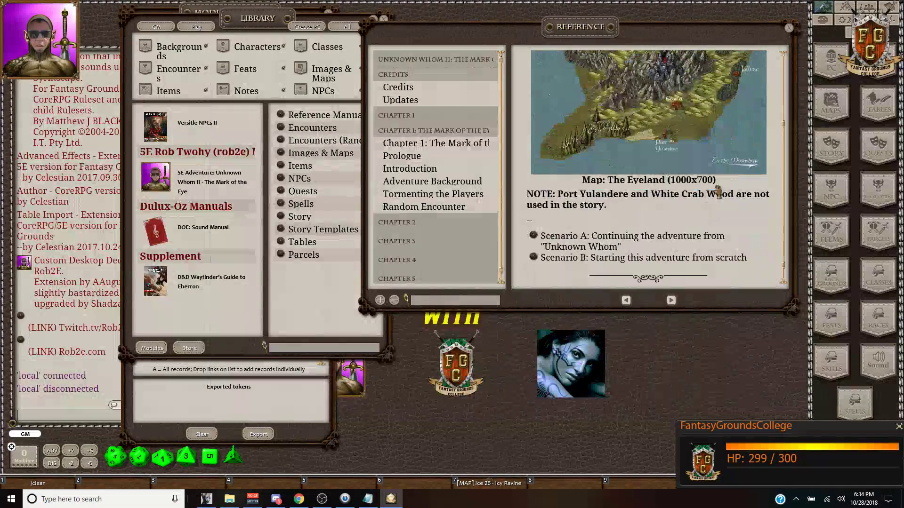
scroll(668, 188, down, 6)
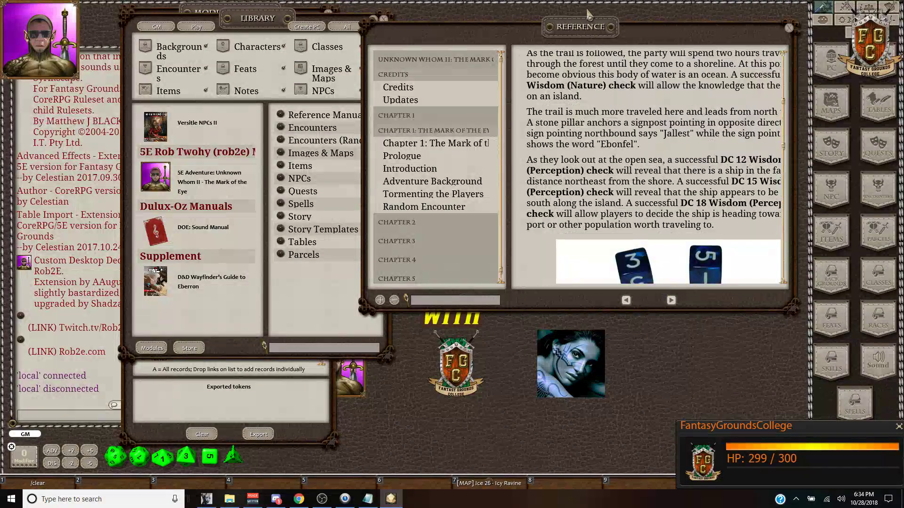
drag(668, 182, 568, 203)
scroll(568, 203, down, 12)
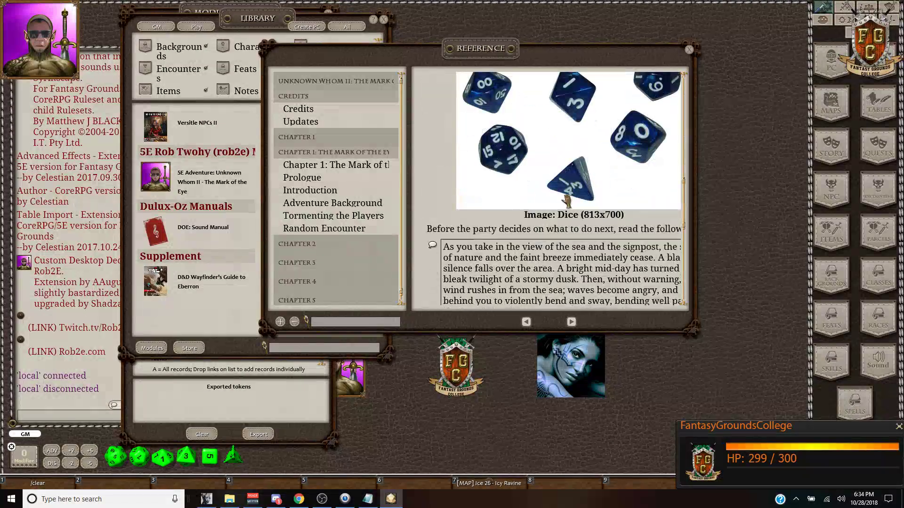
scroll(578, 286, up, 10)
scroll(578, 286, down, 2)
click(690, 49)
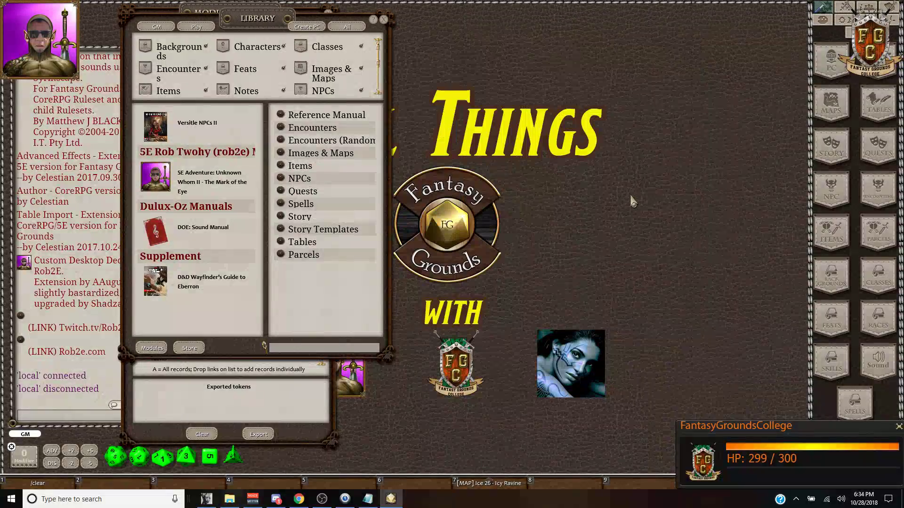
Step: Include Reference Manual records in the export, then close the Library and Module Export windows
drag(255, 18, 481, 31)
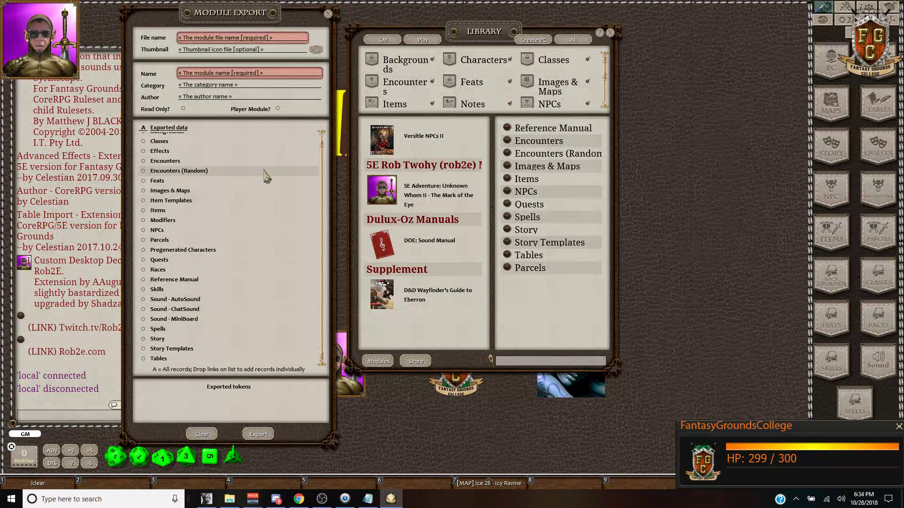
click(143, 279)
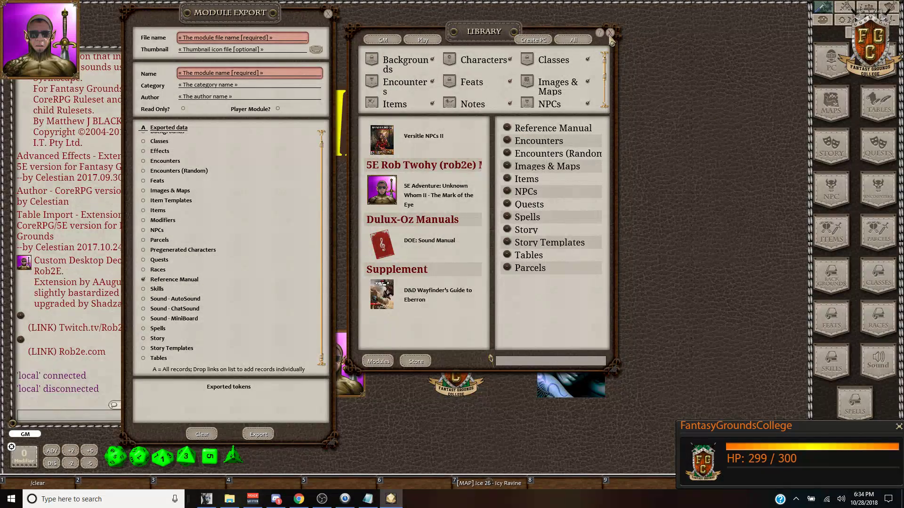
click(610, 33)
click(329, 14)
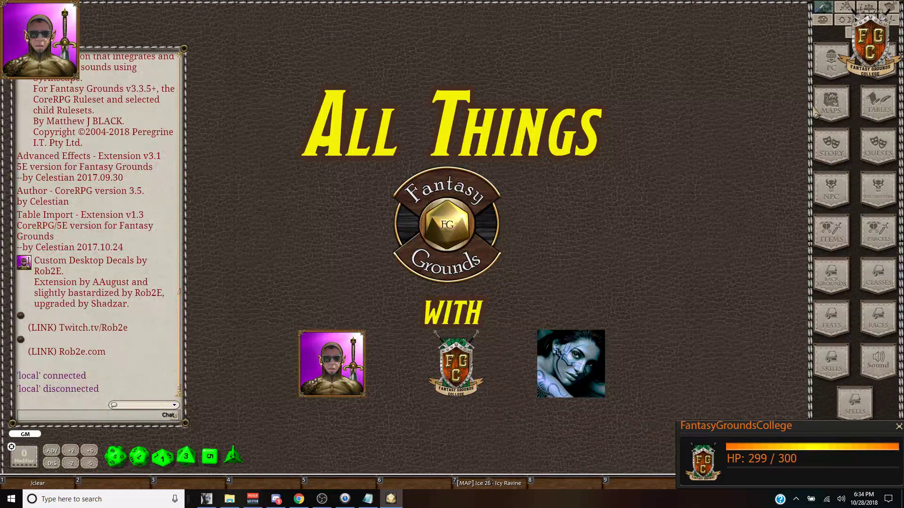
Step: Reopen Module Export via /export, select then deselect all data types, and close it
click(125, 416)
text(/export)
key(Return)
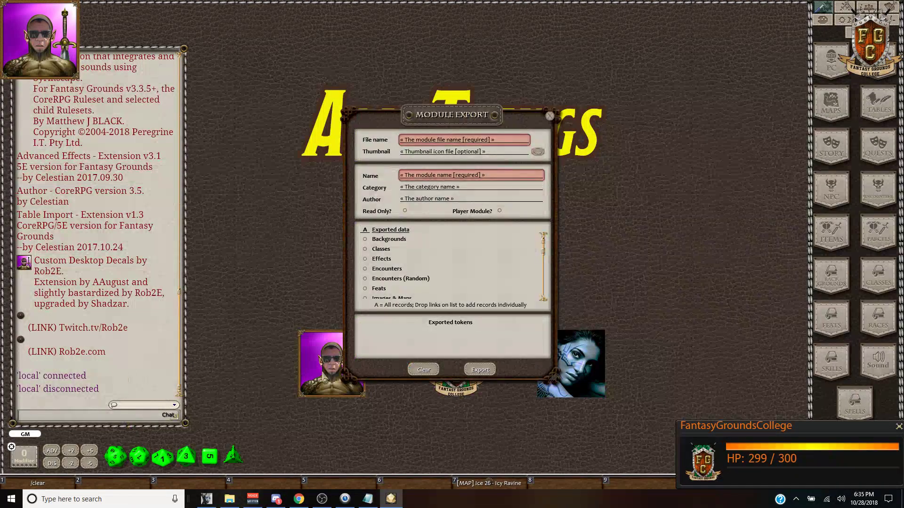
click(365, 231)
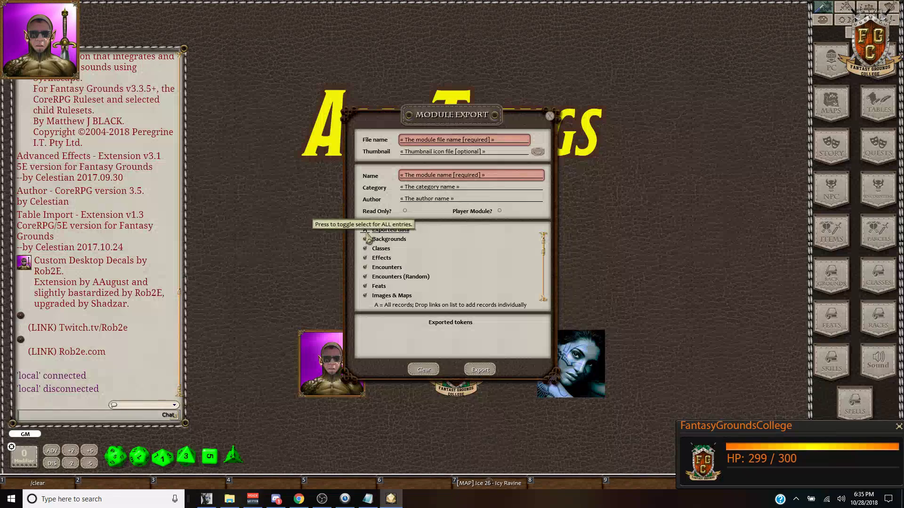
click(367, 233)
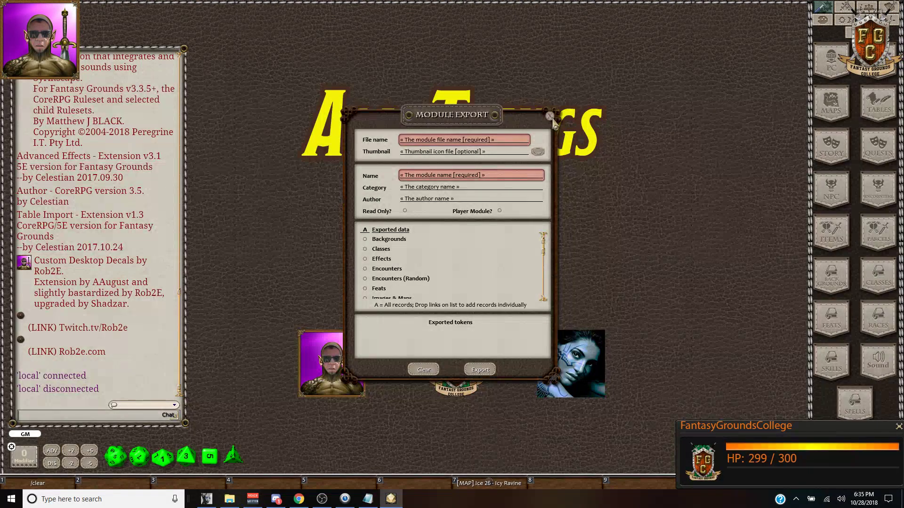
click(549, 116)
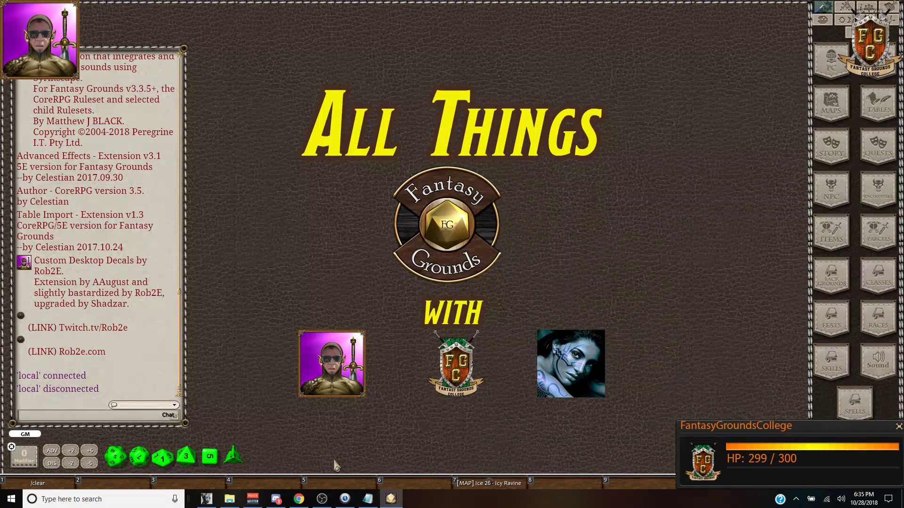
Step: Fill the Author Extension cell B5 orange on the Show Notes sheet, then return to Fantasy Grounds
click(276, 500)
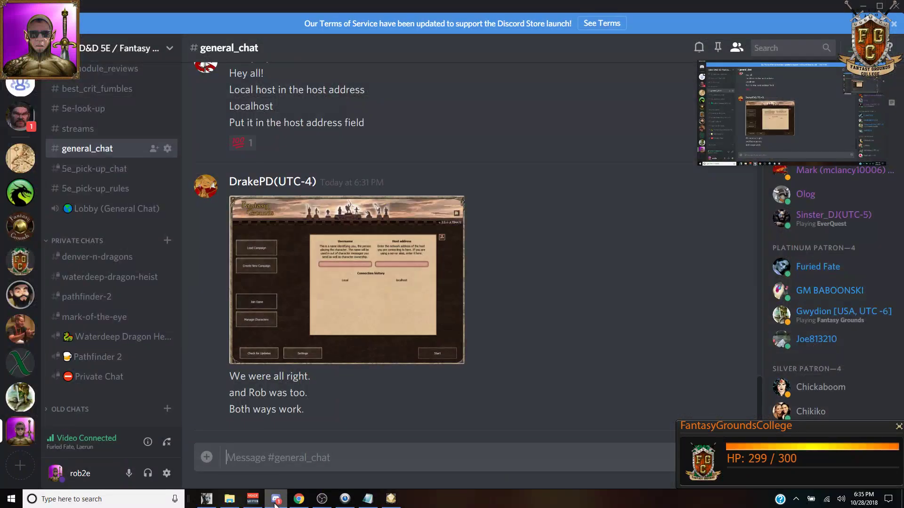
click(298, 499)
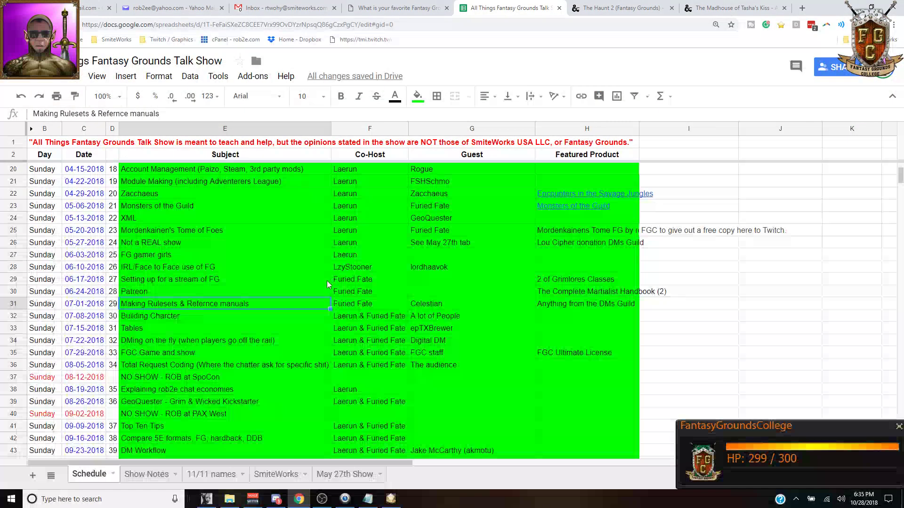
click(147, 474)
key(Down)
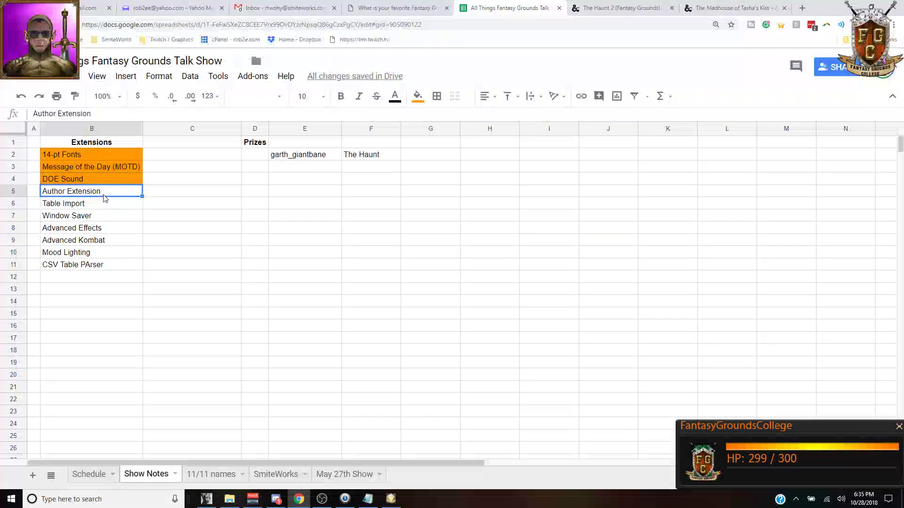
click(417, 96)
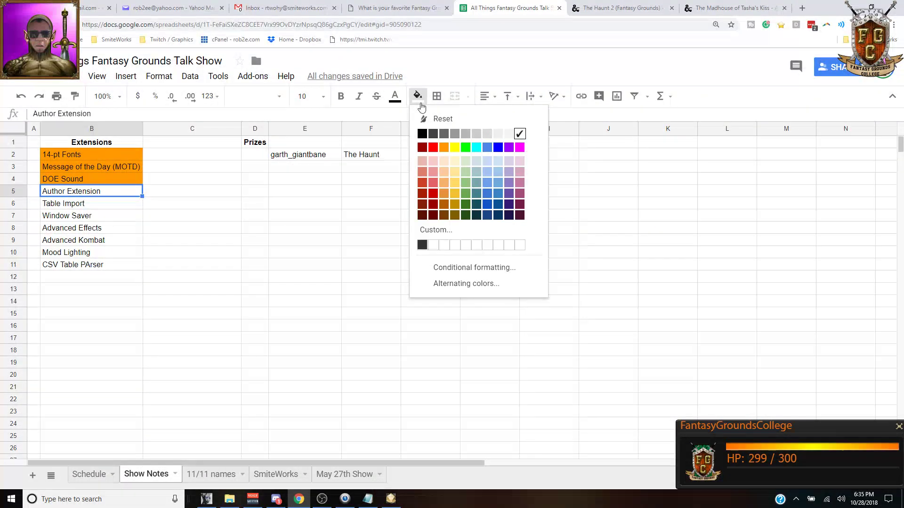
click(442, 147)
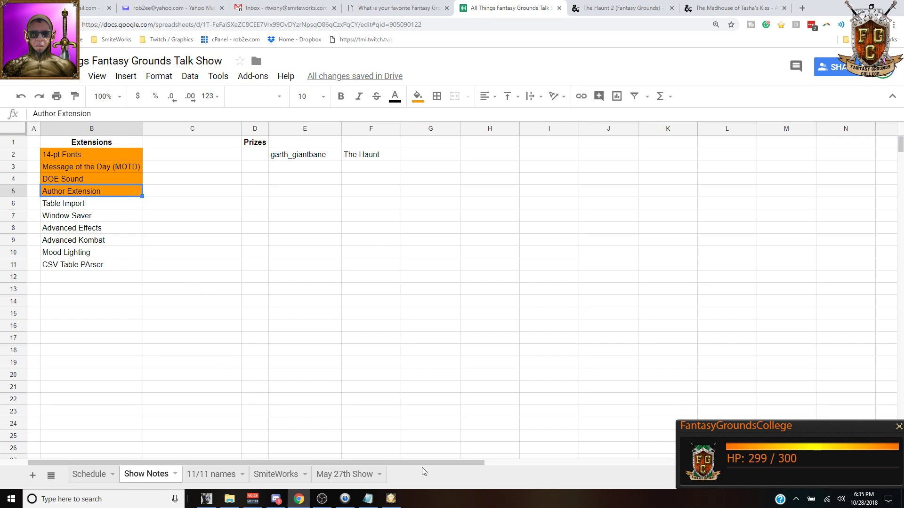
click(391, 499)
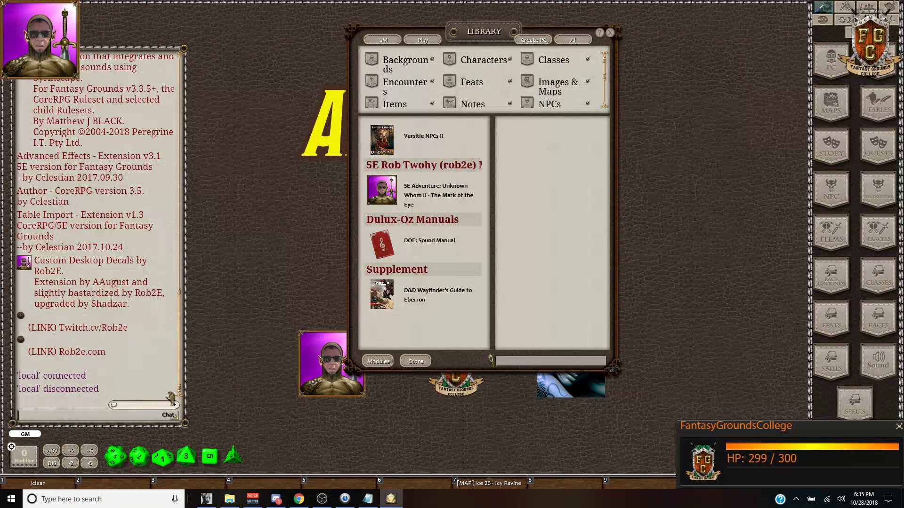
Step: Open Module Export with /export, then move it up-left and enlarge it
text(/export)
key(Return)
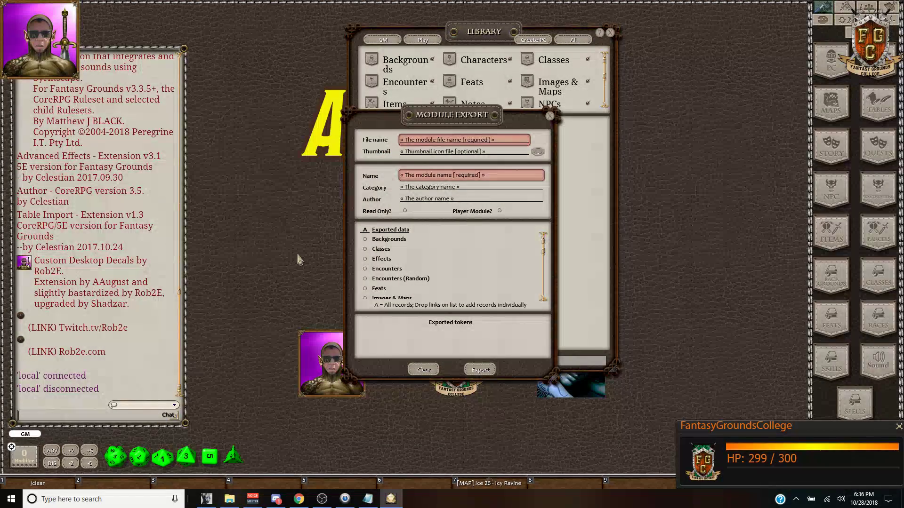
drag(262, 79, 229, 33)
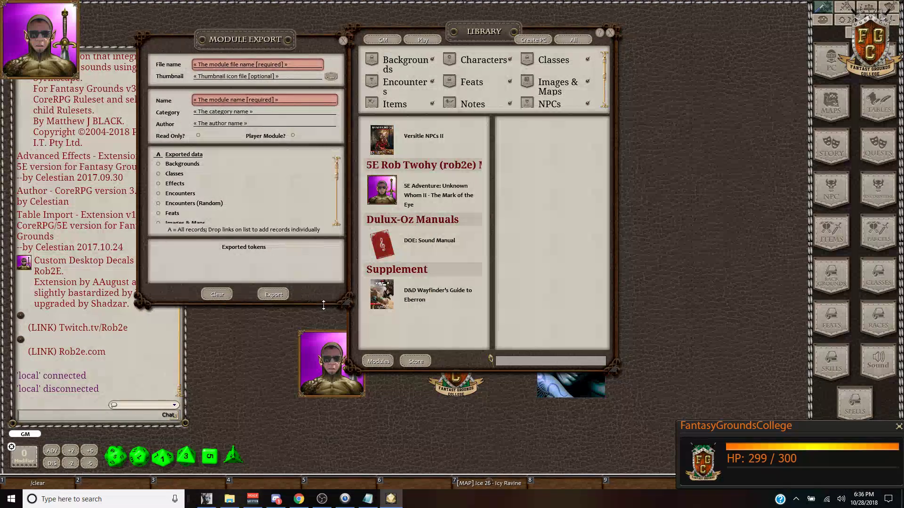
drag(328, 304, 359, 427)
Step: Tick Sound - AutoSound, ChatSound and MiniBoard, and show the DOE: Sound Manual contents
scroll(269, 234, down, 3)
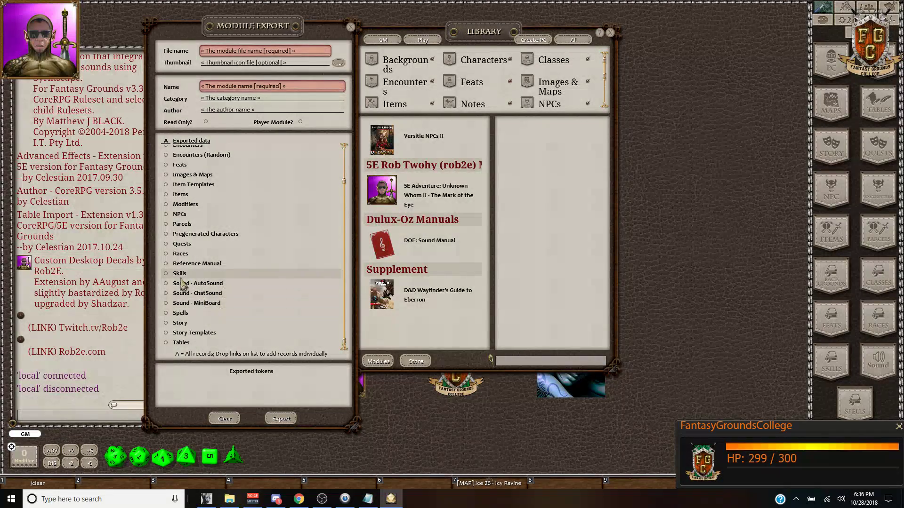
click(166, 283)
click(166, 293)
click(166, 303)
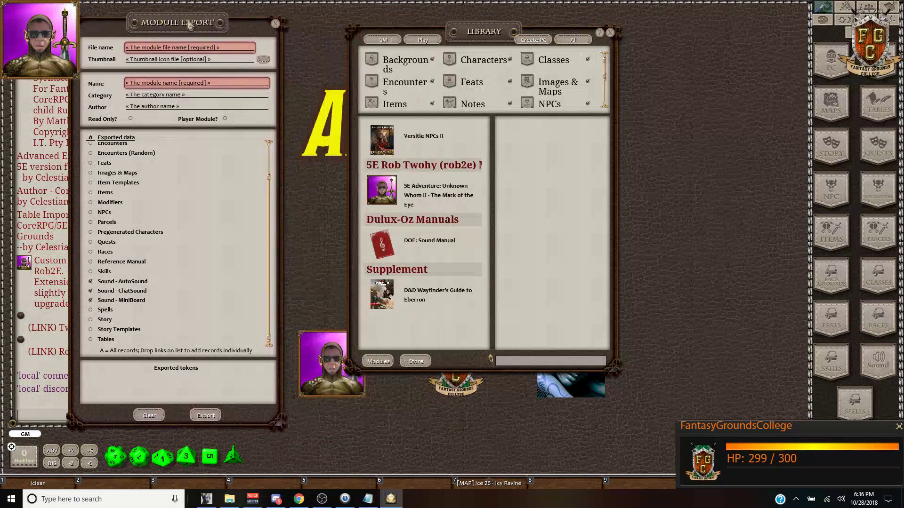
click(426, 242)
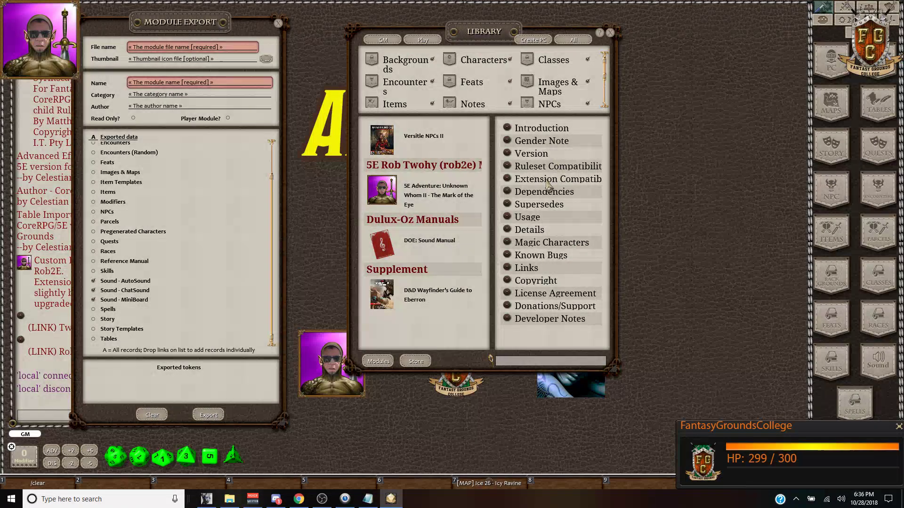
Step: Nudge Module Export to the right and bring the Show Notes spreadsheet to the front
drag(183, 30, 241, 27)
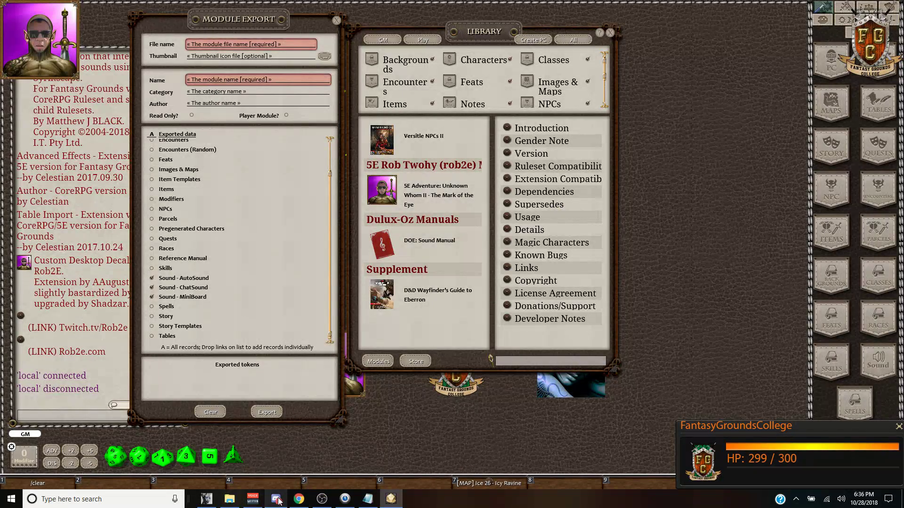
click(304, 498)
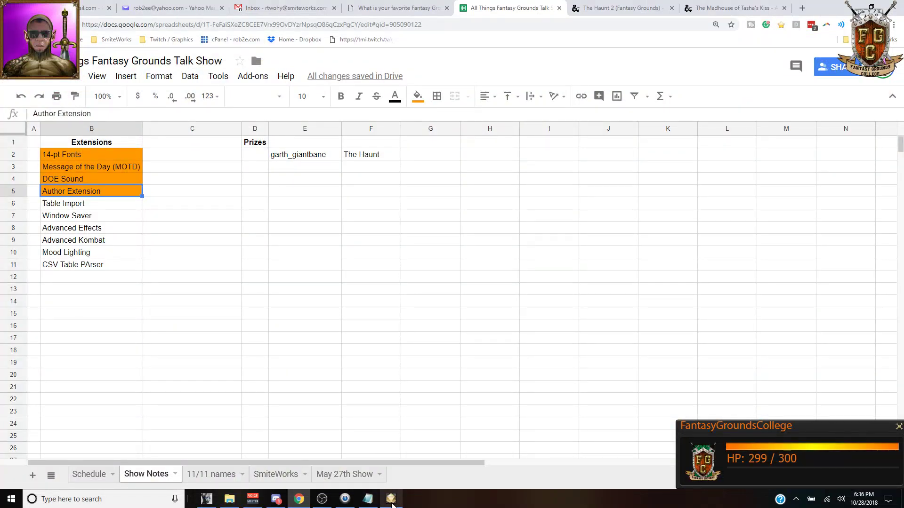
mouse_move(392, 503)
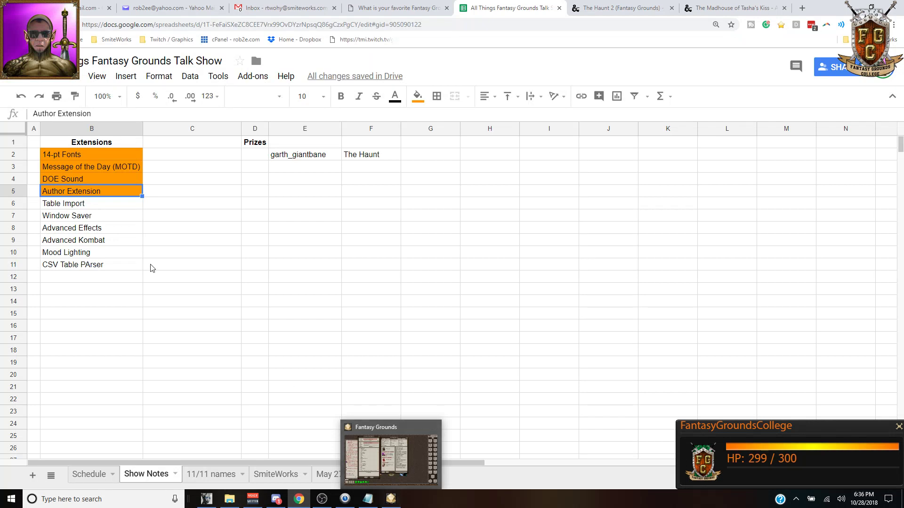
Step: Review the Table Import and CSV Table PArser entries, then return to Fantasy Grounds
click(61, 204)
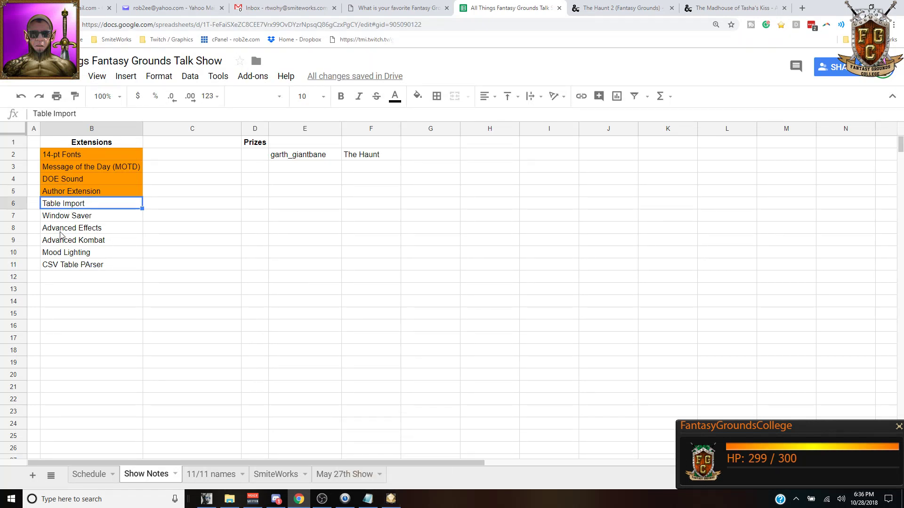
click(61, 266)
click(86, 207)
click(391, 497)
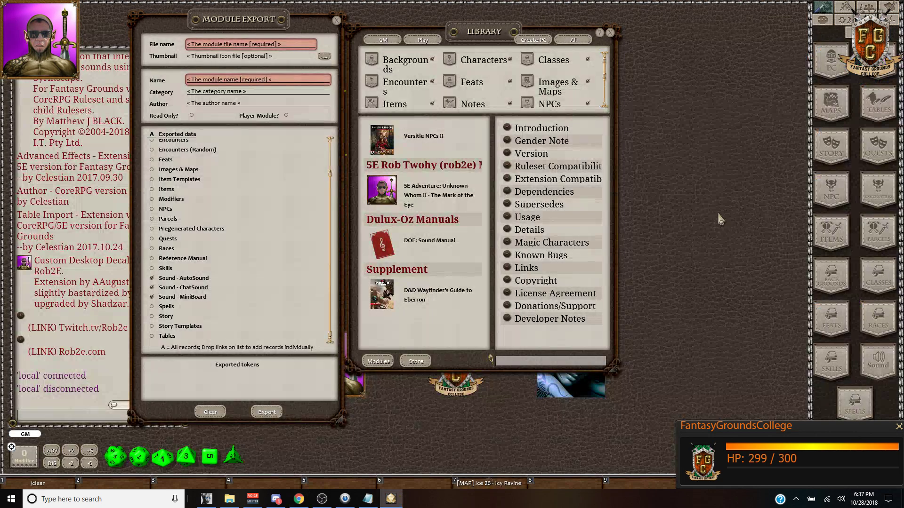
Step: Check the TableImport.ext file in the extensions folder, then return to Fantasy Grounds
click(823, 9)
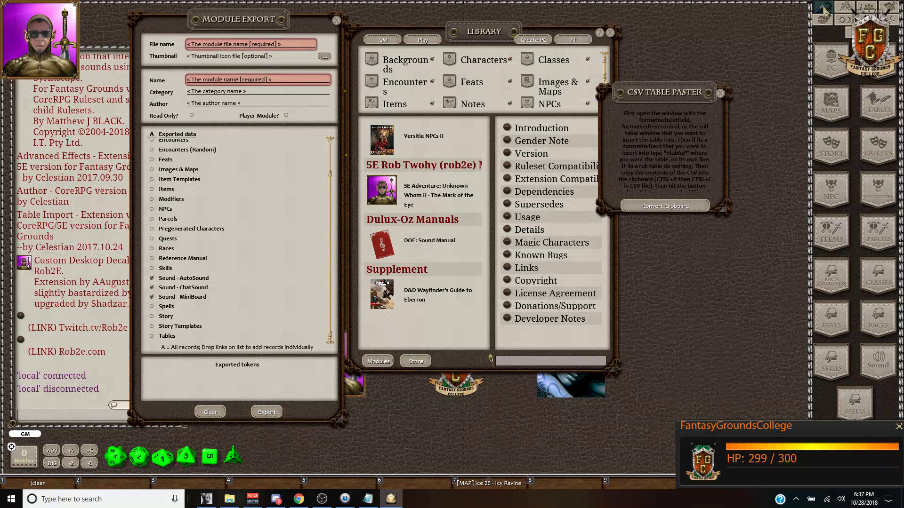
click(823, 8)
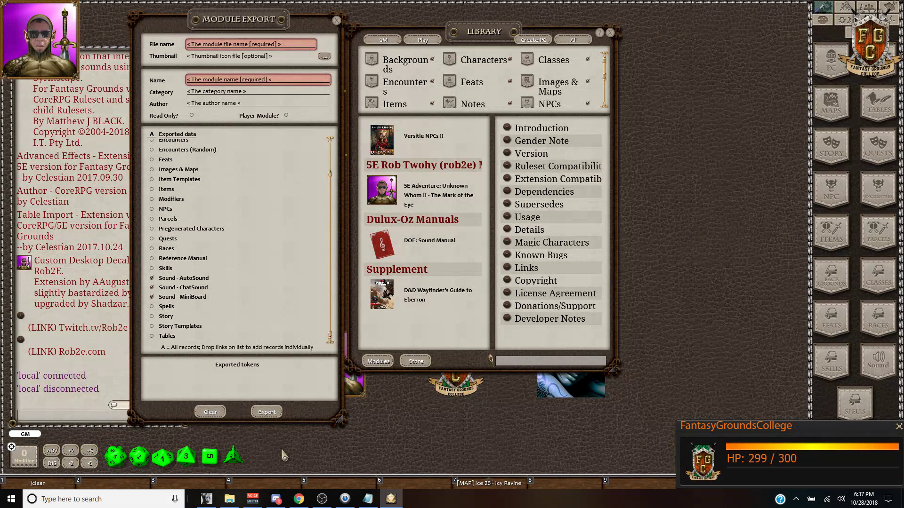
click(228, 498)
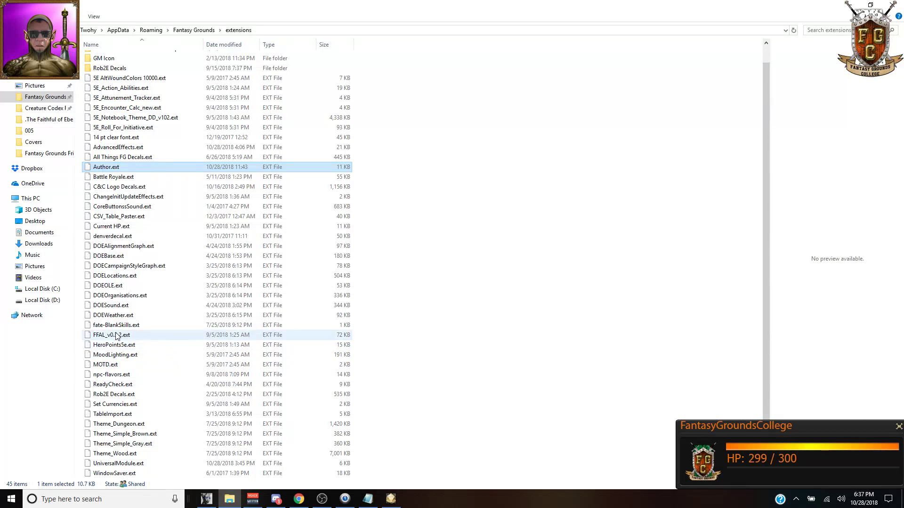
click(113, 415)
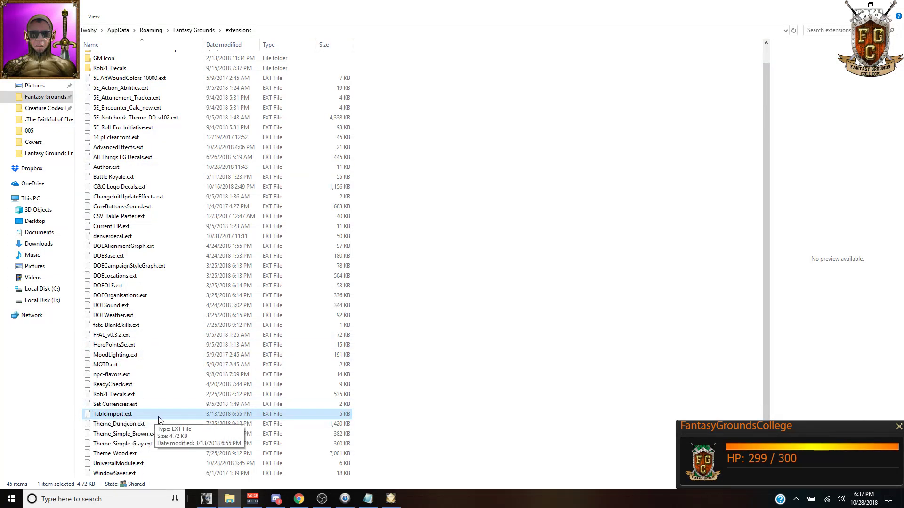
click(391, 499)
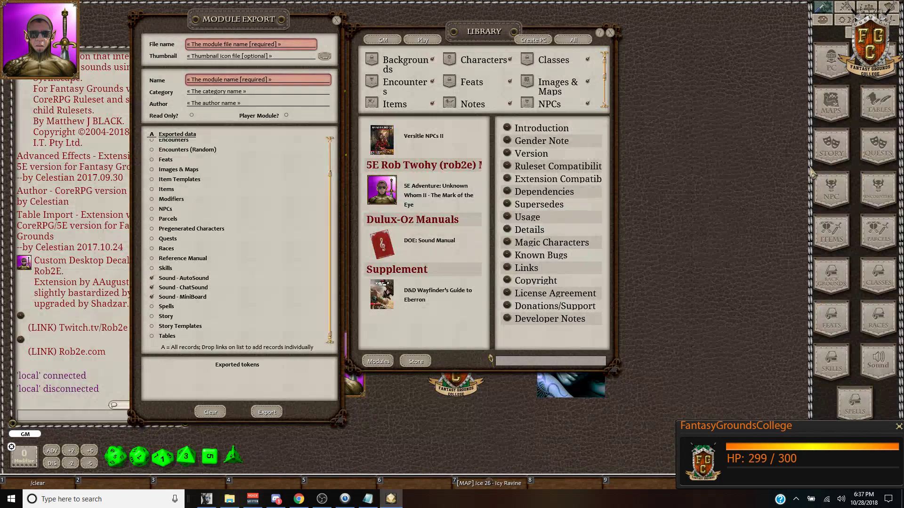
Step: Open the Tables list in edit mode and bring up the Import Table window
click(877, 113)
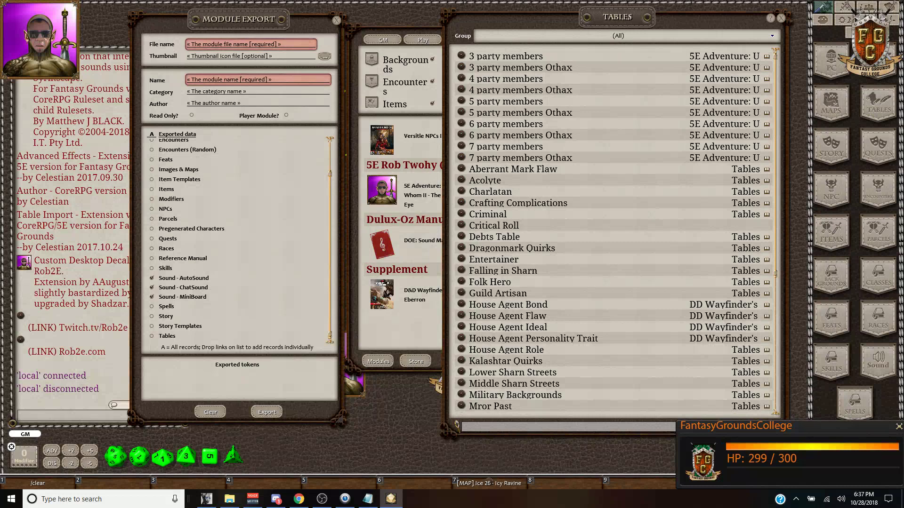
click(775, 413)
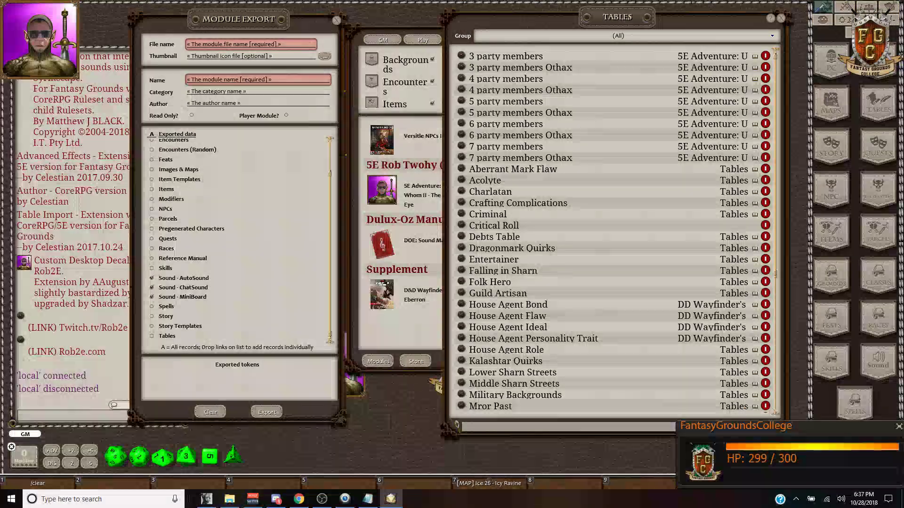
click(764, 414)
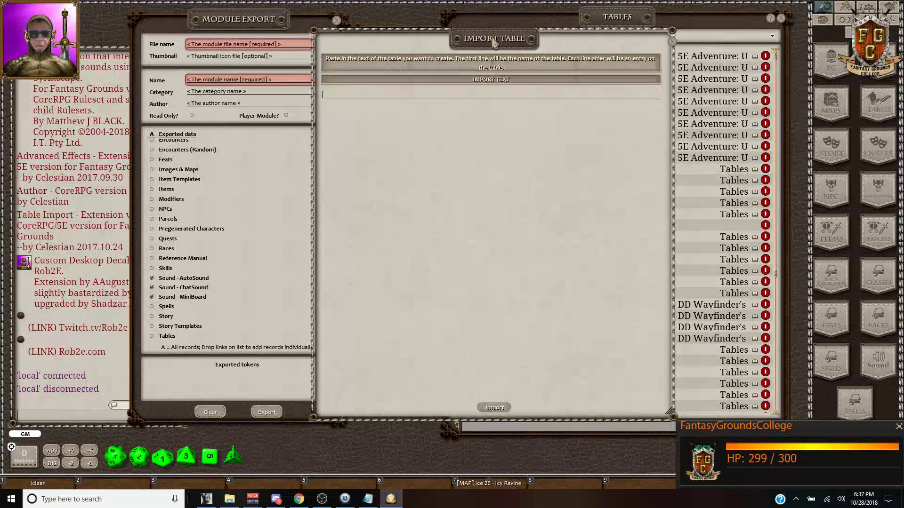
Step: Copy the extensions 14-pt Fonts through CSV Table PArser from the sheet and paste them into Import Table
drag(493, 41, 365, 30)
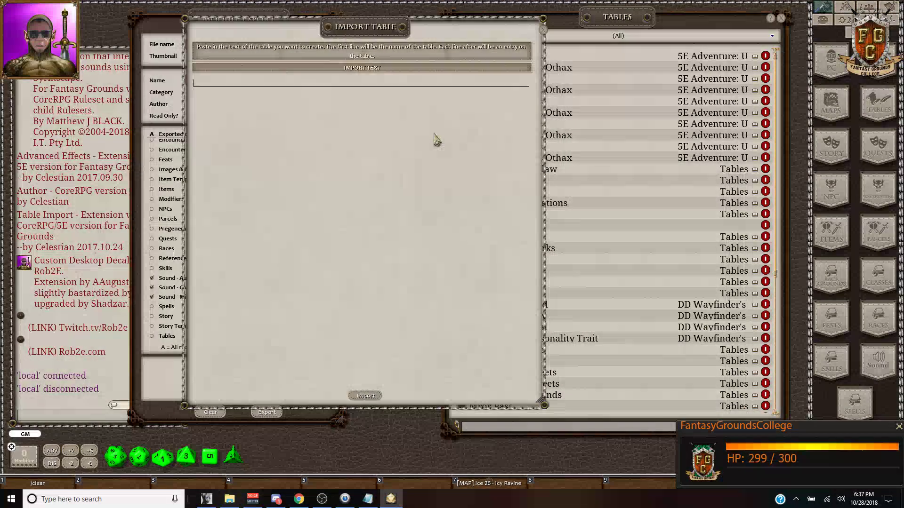
click(300, 499)
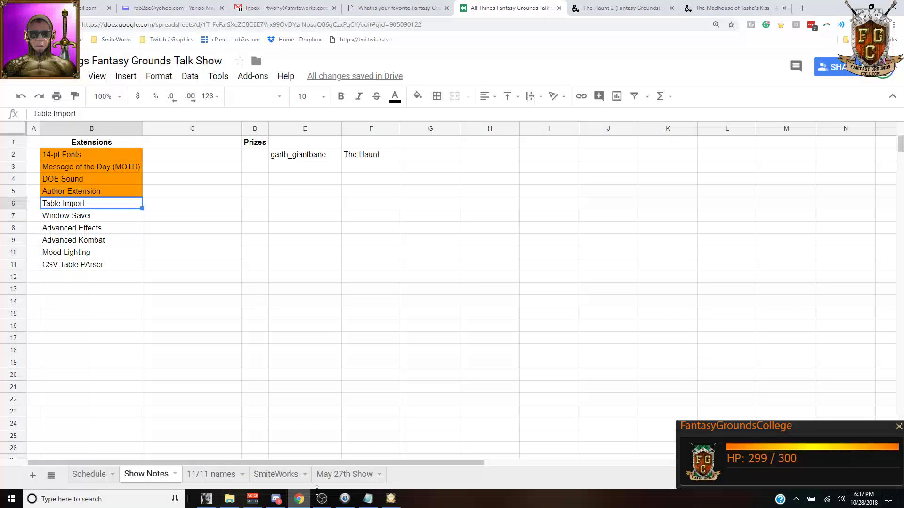
click(89, 155)
drag(88, 167, 87, 266)
key(ctrl+c)
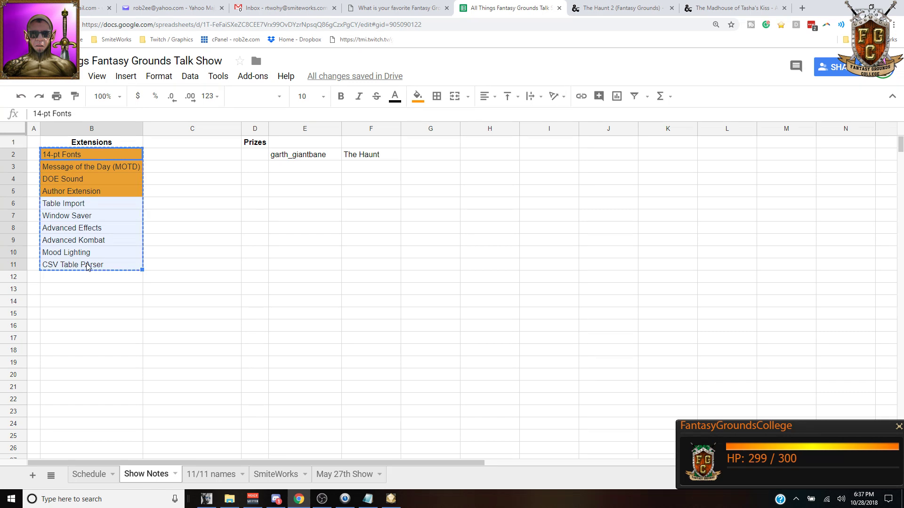
drag(93, 145, 93, 266)
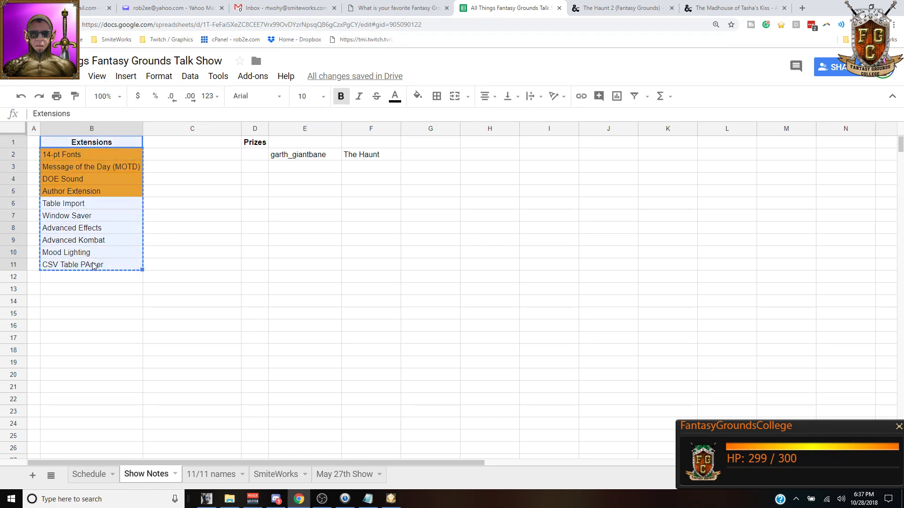
click(391, 499)
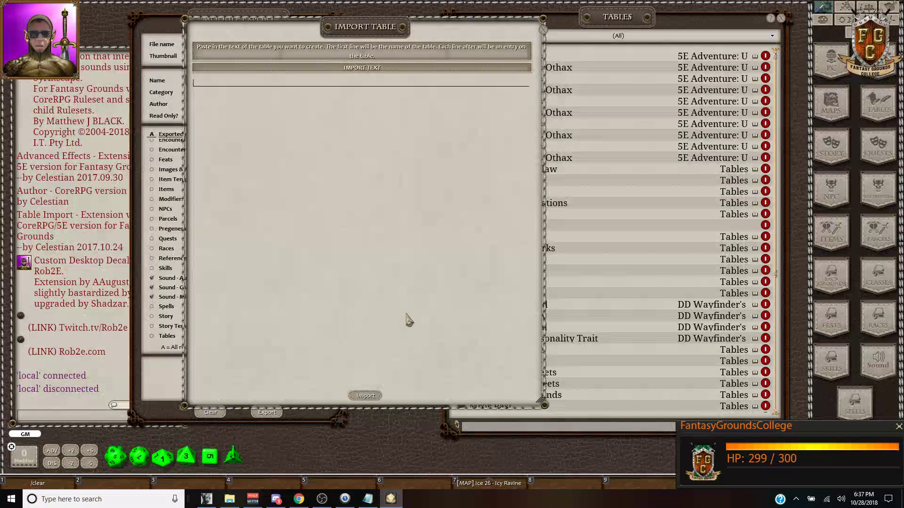
key(ctrl+v)
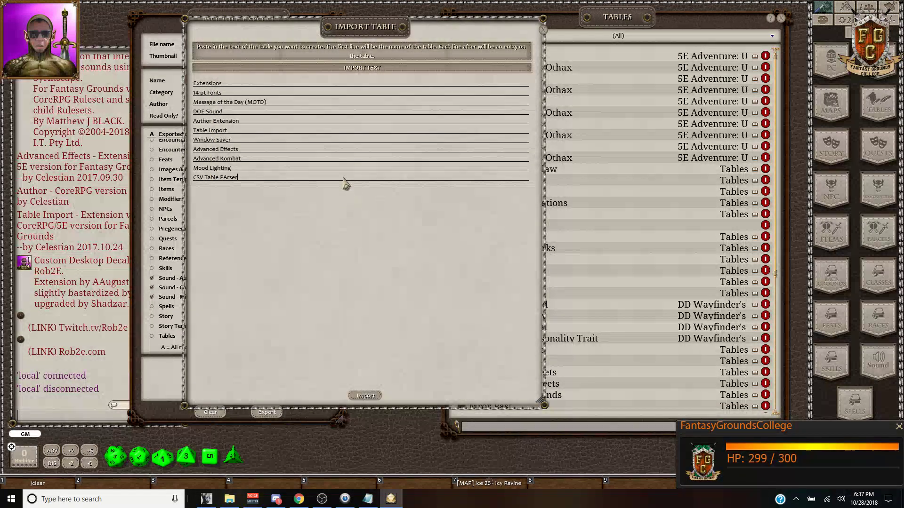
Step: Import the pasted list as the Extensions table and size its window to fit the rows
click(366, 395)
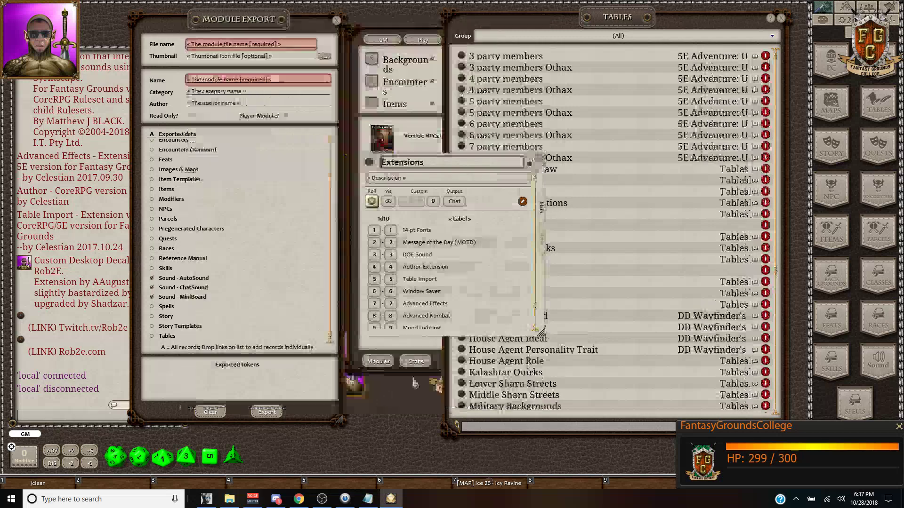
drag(448, 157, 328, 54)
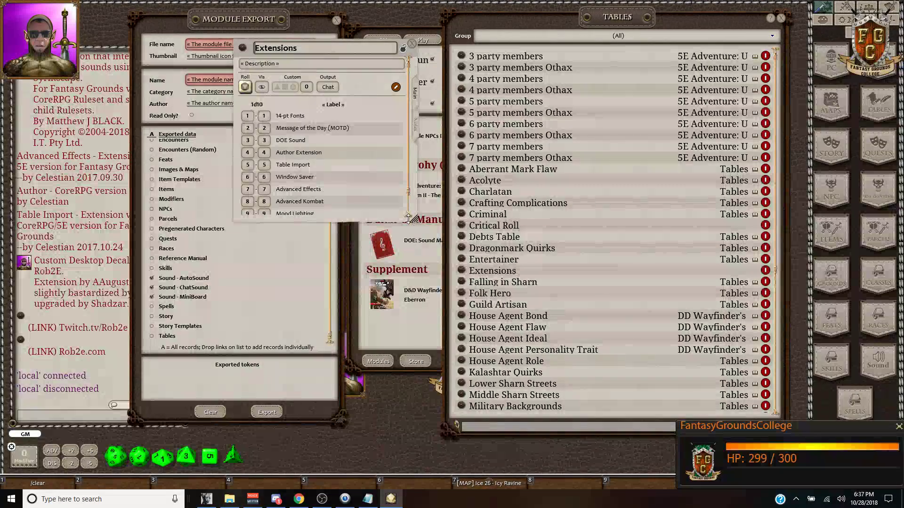
drag(415, 219, 572, 392)
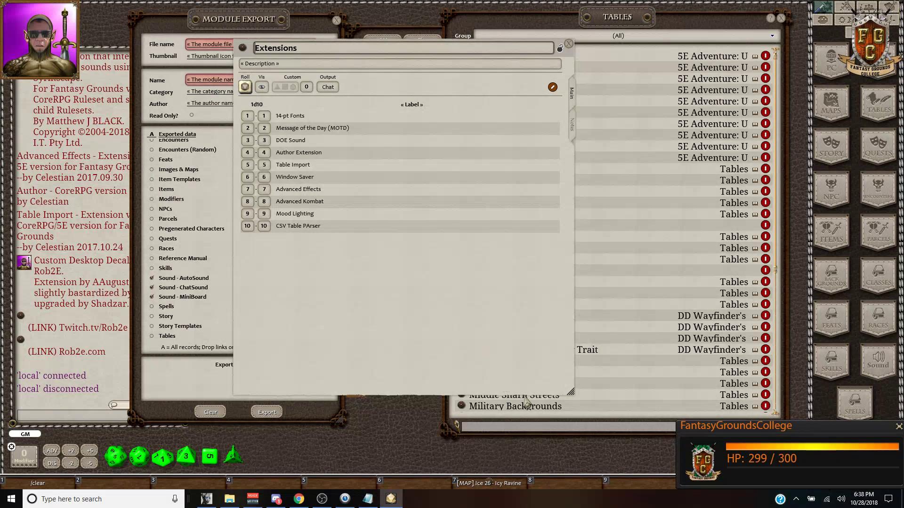
drag(570, 389, 536, 248)
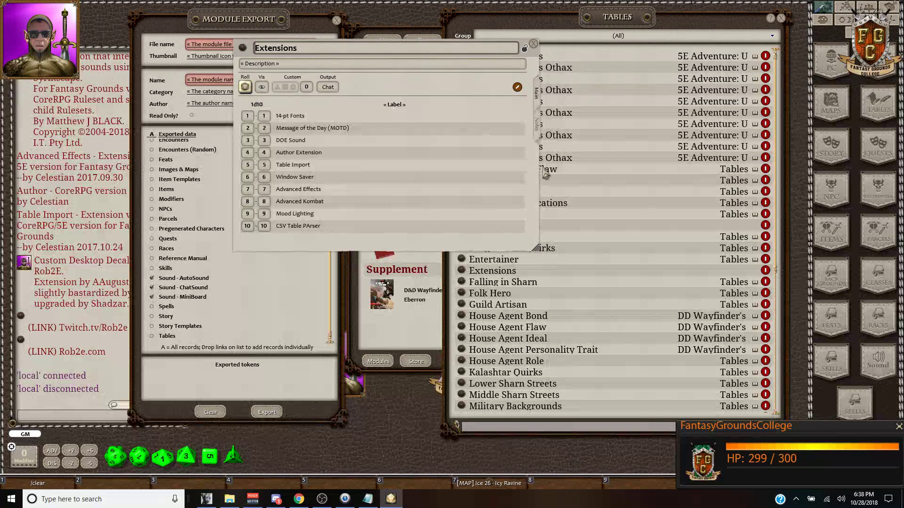
drag(424, 85, 474, 90)
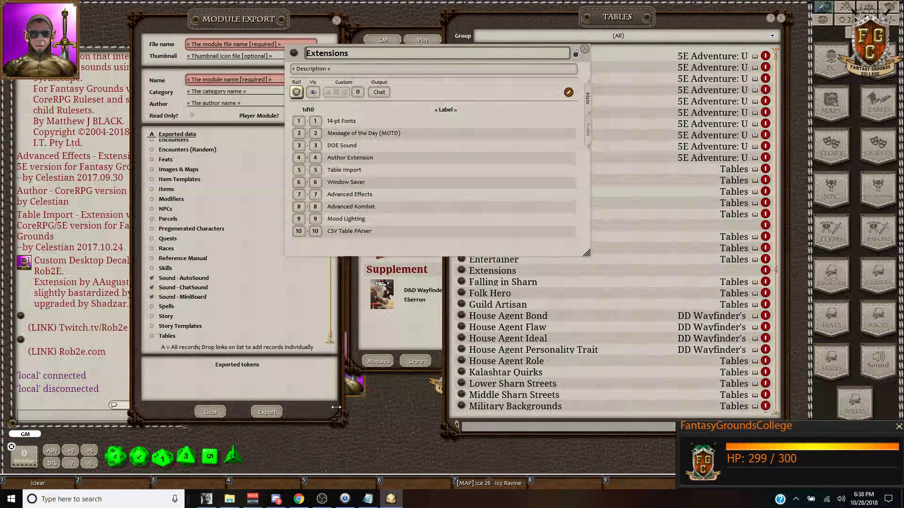
Step: Close the Extensions table, nudge Module Export left, and return to the Show Notes sheet
click(368, 500)
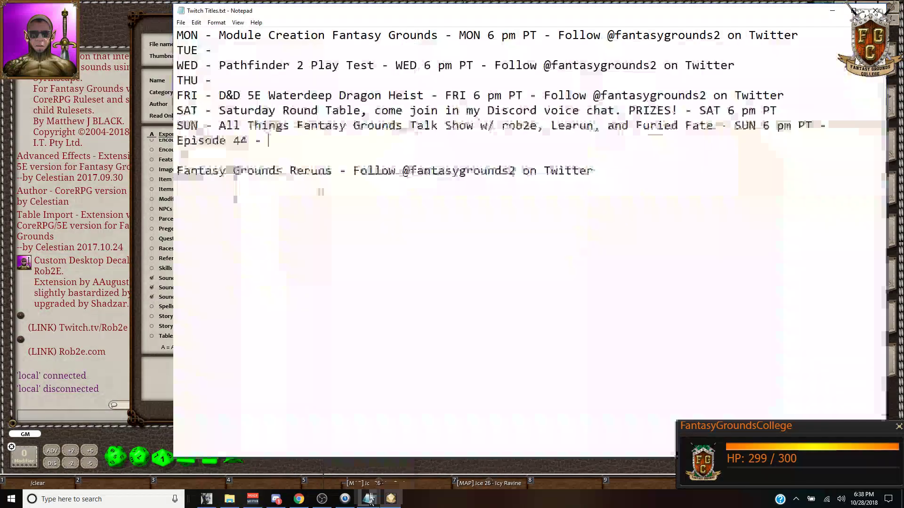
click(299, 499)
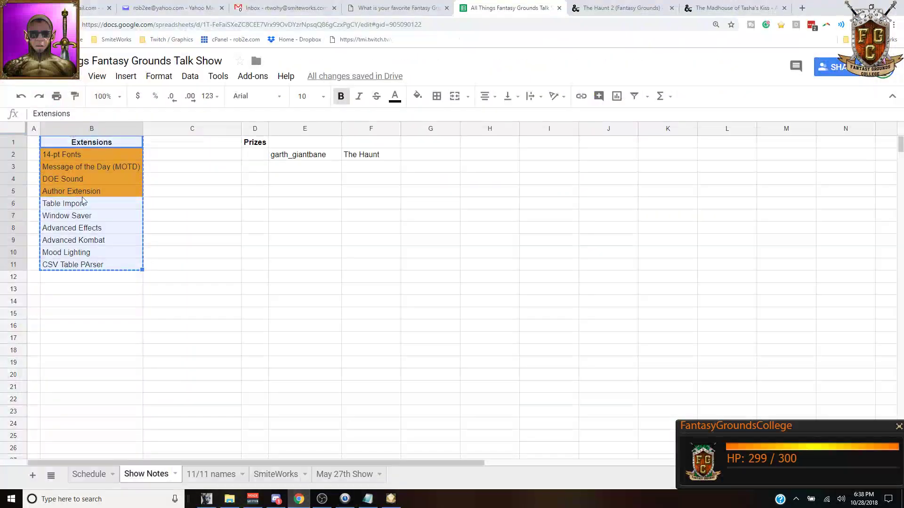
click(390, 499)
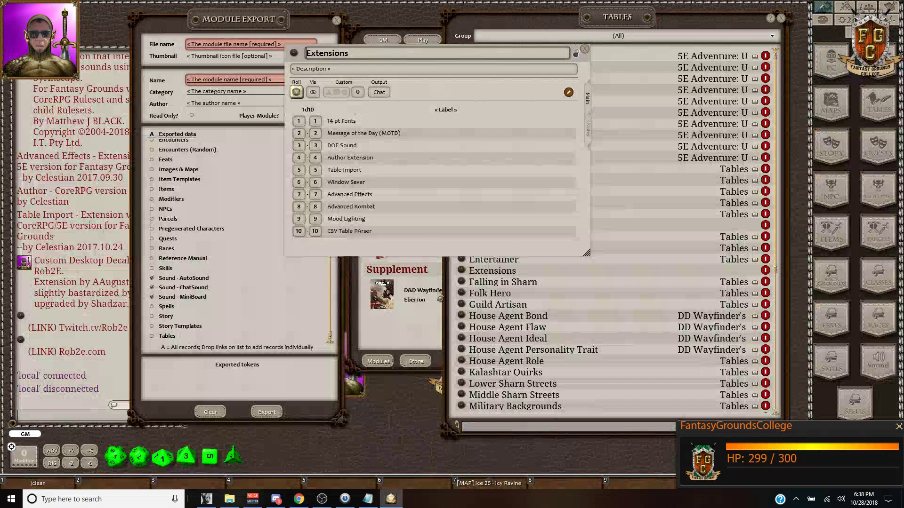
click(585, 49)
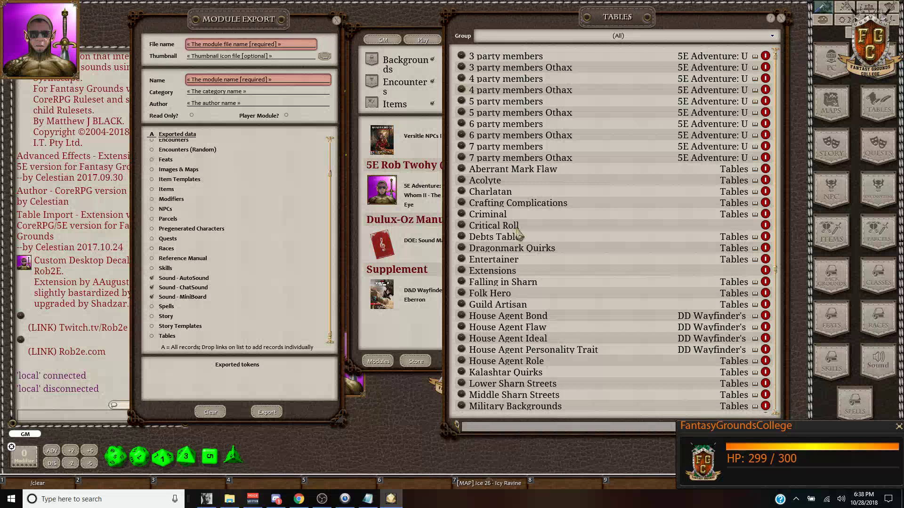
drag(277, 24, 256, 23)
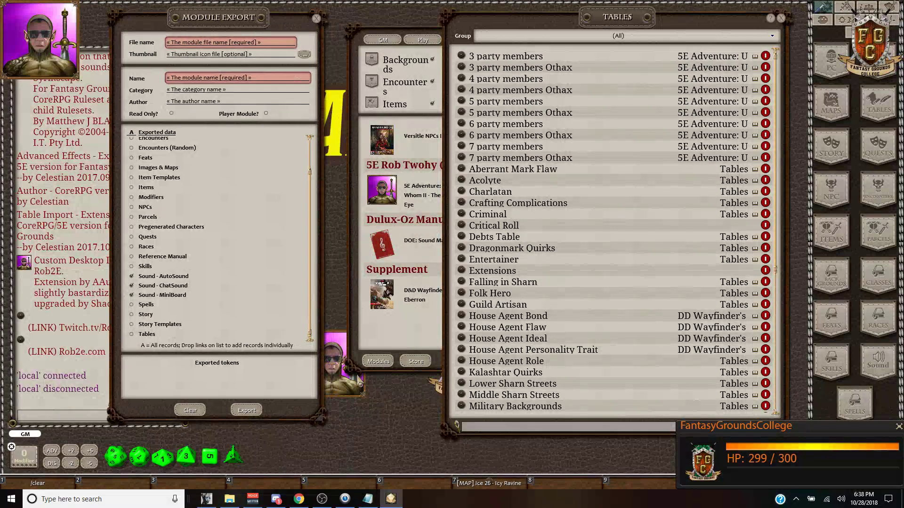
click(298, 500)
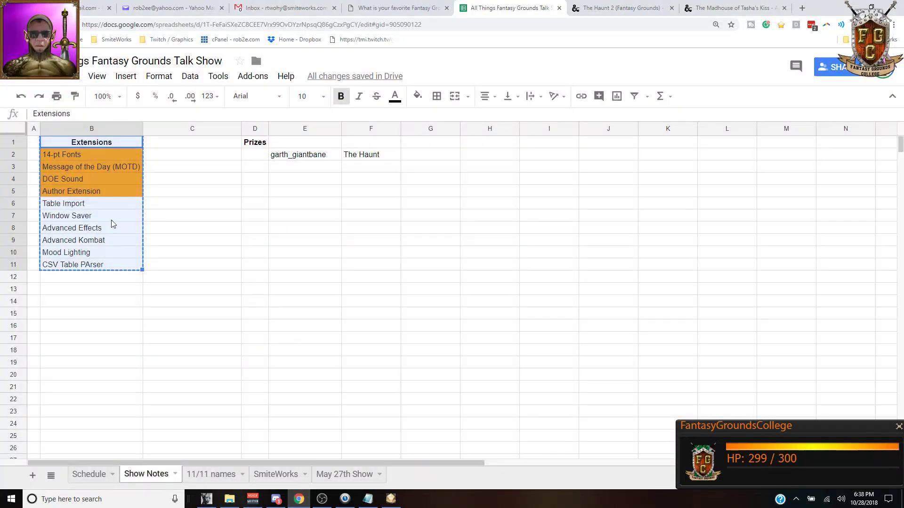
Step: Give the Table Import cell B6 a red fill on the Show Notes sheet
click(100, 209)
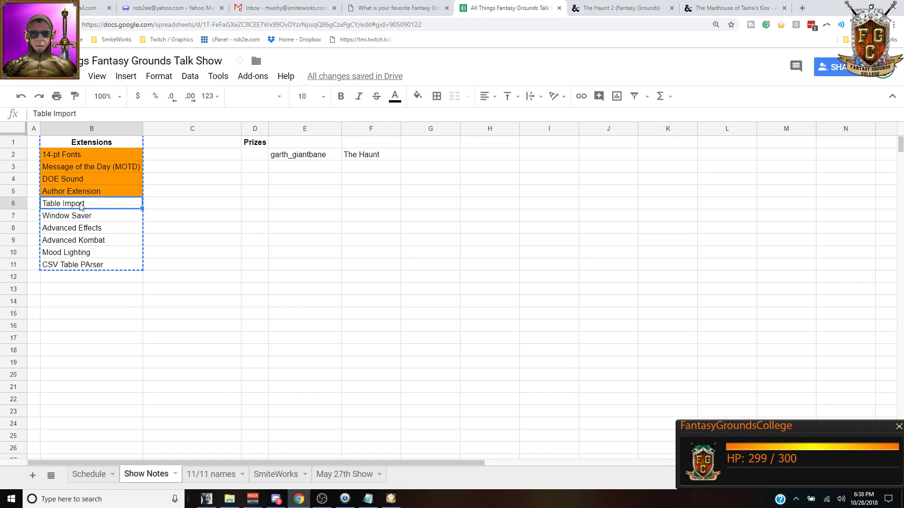
click(92, 267)
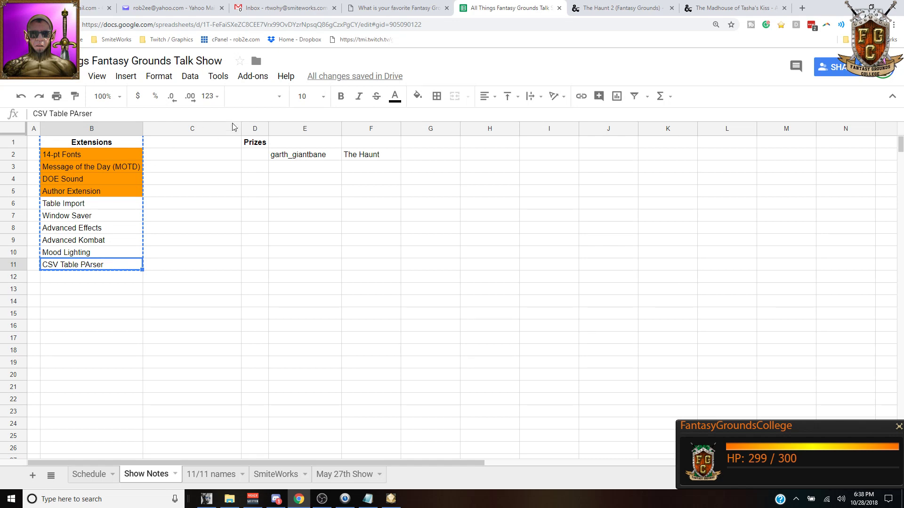
click(82, 206)
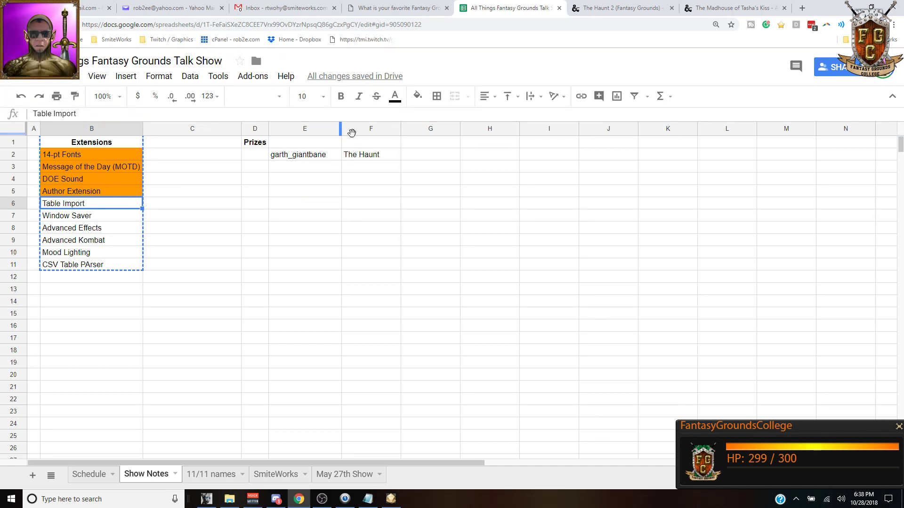
click(417, 97)
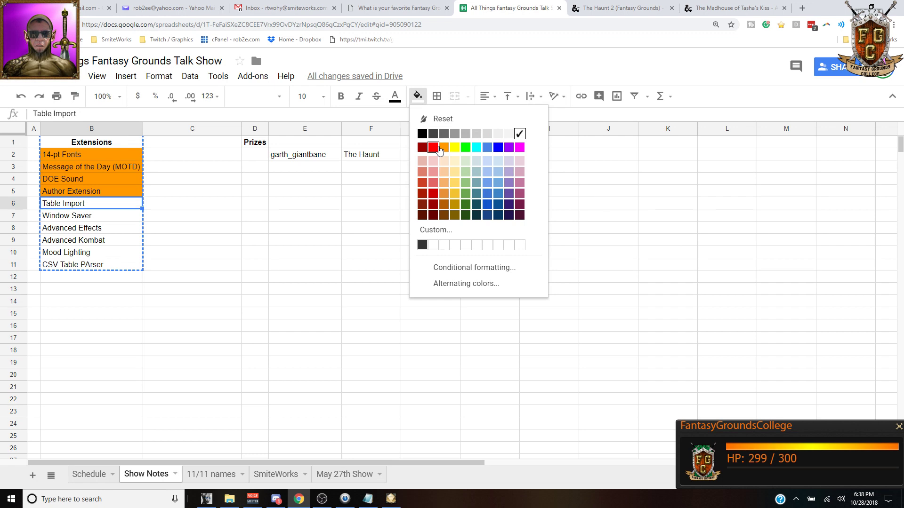
click(434, 147)
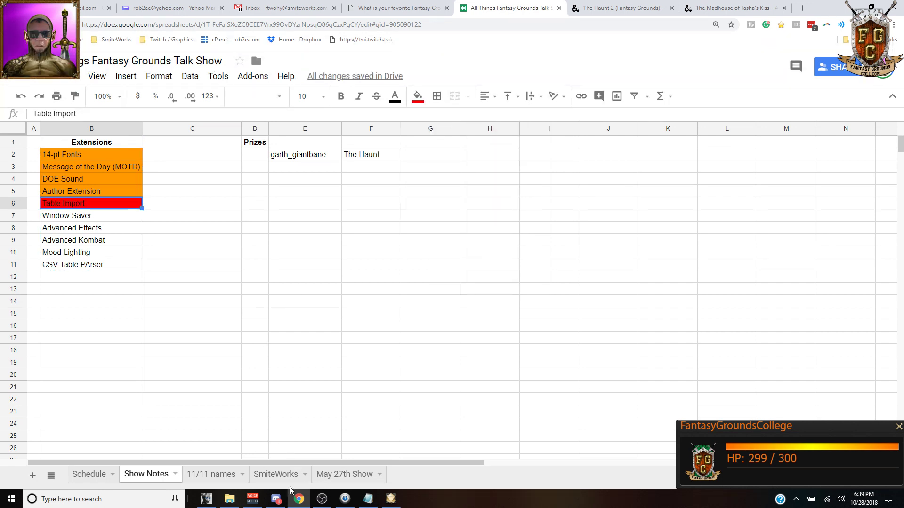
Step: Reset the Deep Bot raffle, set the keyword to 'lae' and add '2' to the raffle item
click(206, 499)
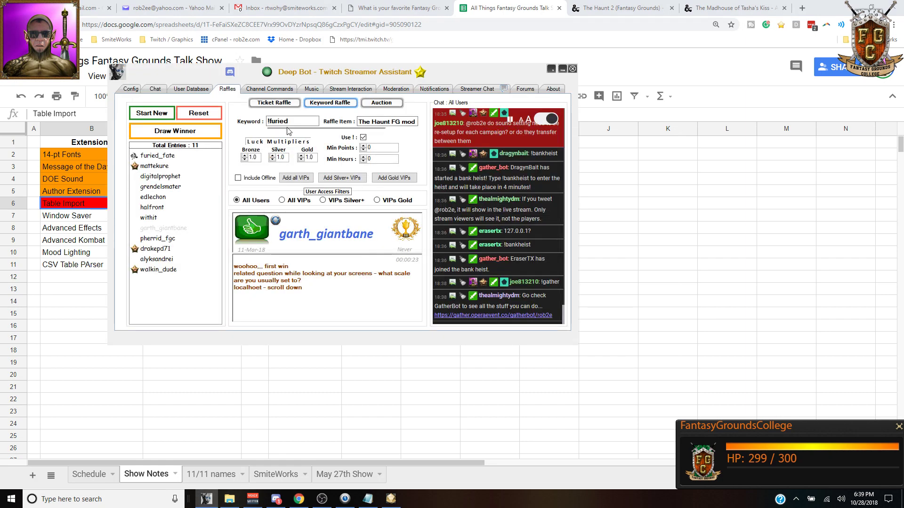
click(207, 117)
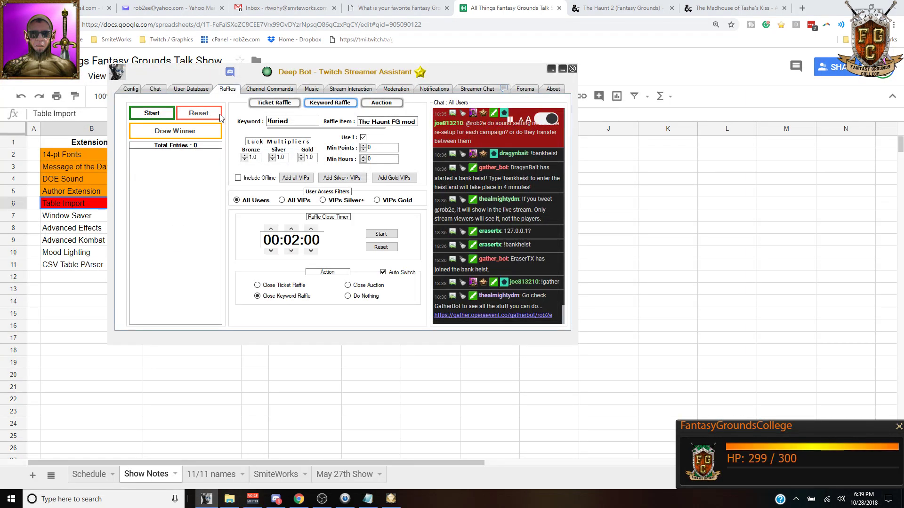
drag(290, 124, 271, 124)
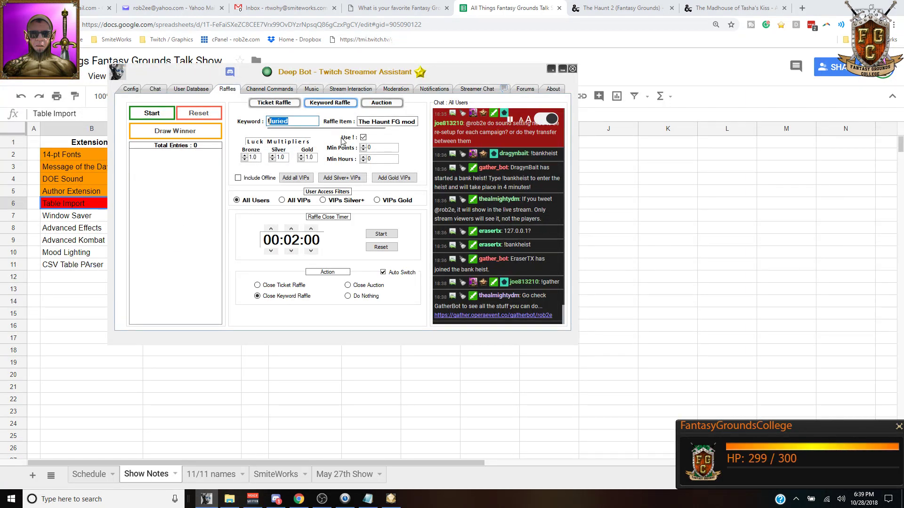
text(laerun)
click(390, 121)
text(2)
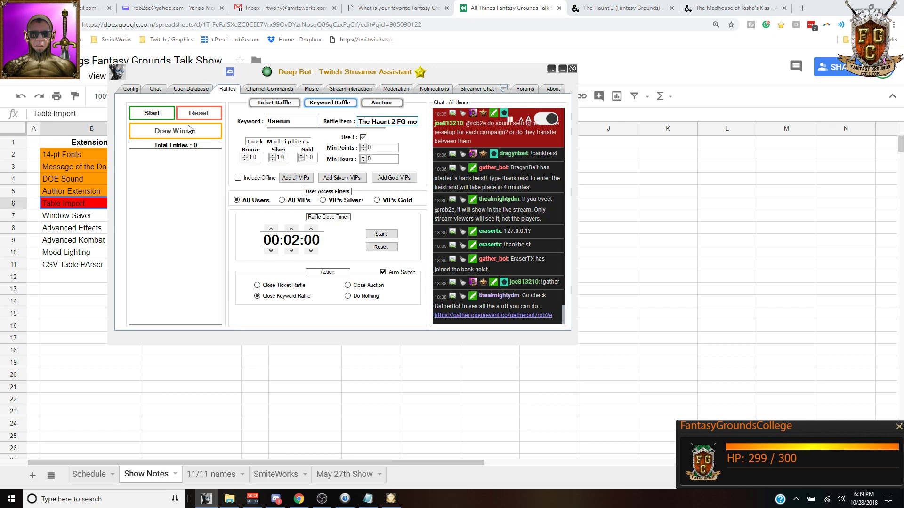
Step: Start the keyword raffle and its two-minute close timer, then select the Table Import cell
click(151, 114)
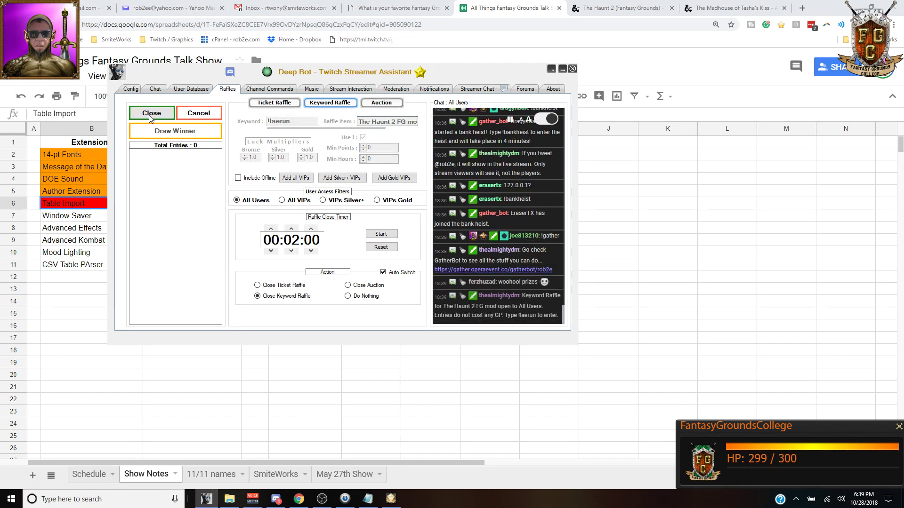
click(381, 235)
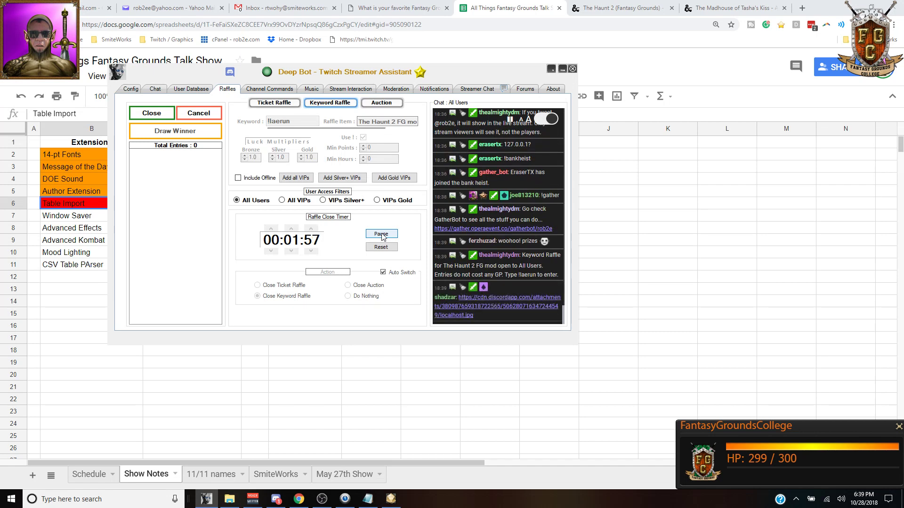
drag(180, 80, 219, 80)
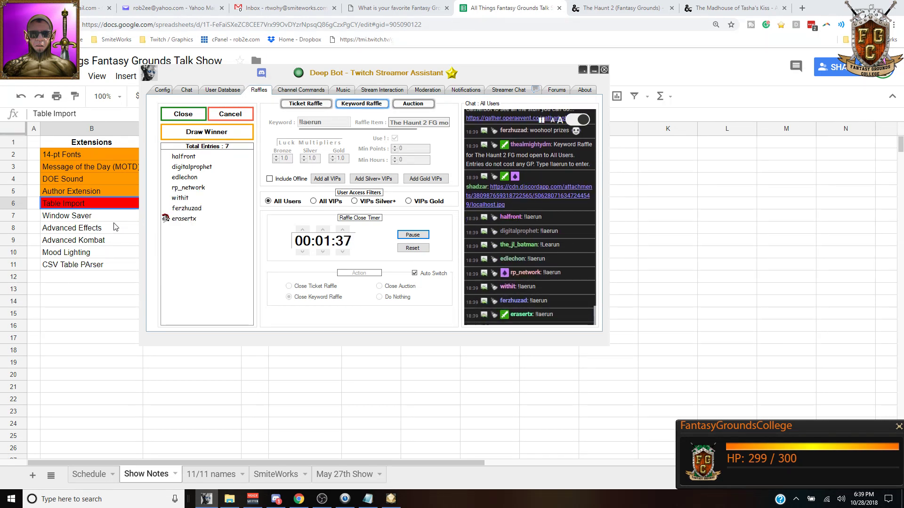
click(100, 219)
click(105, 208)
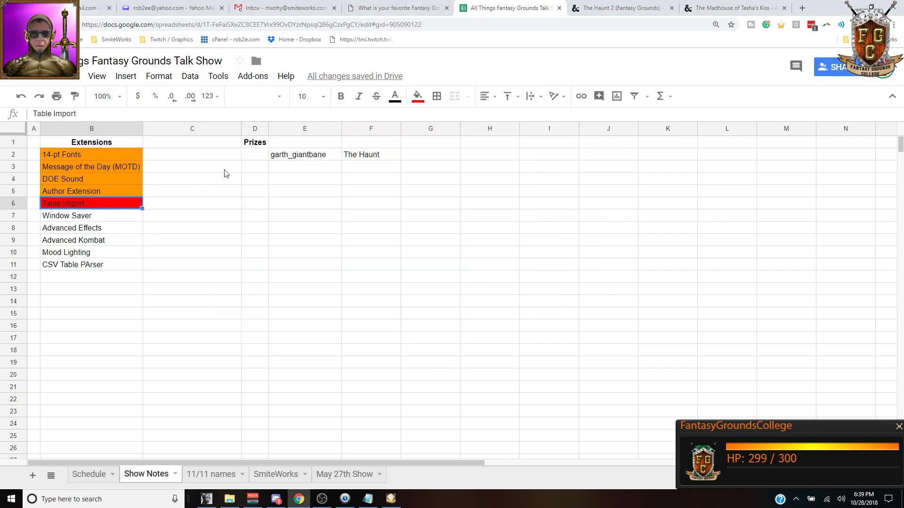
Step: Fill the Table Import cell orange, then close the Tables window in Fantasy Grounds
click(418, 97)
click(443, 146)
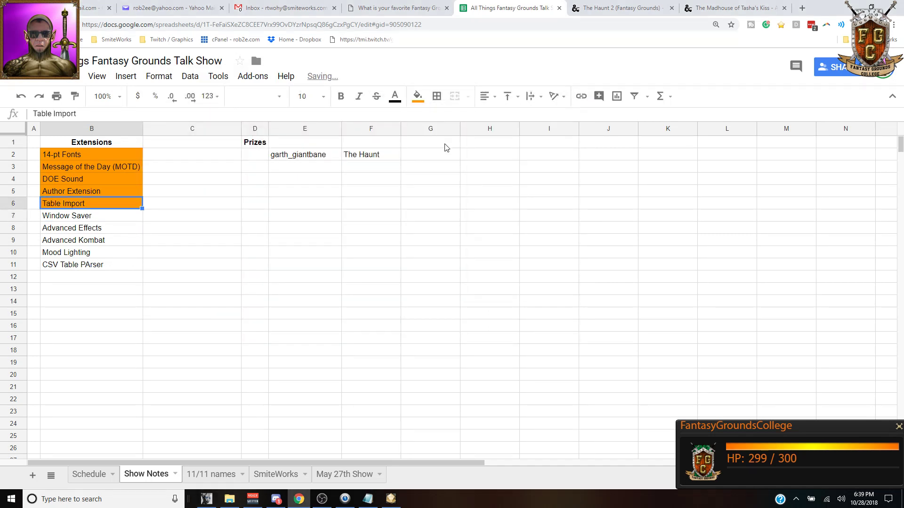
click(83, 227)
click(96, 220)
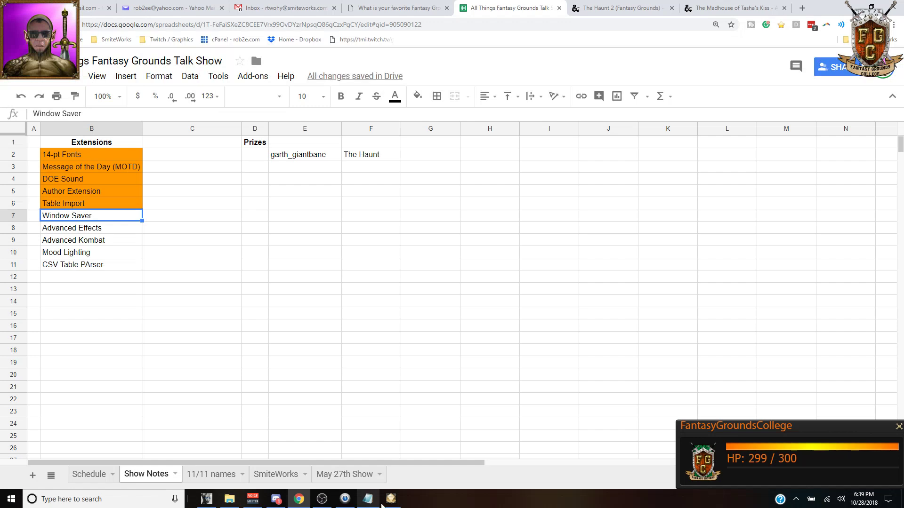
click(395, 501)
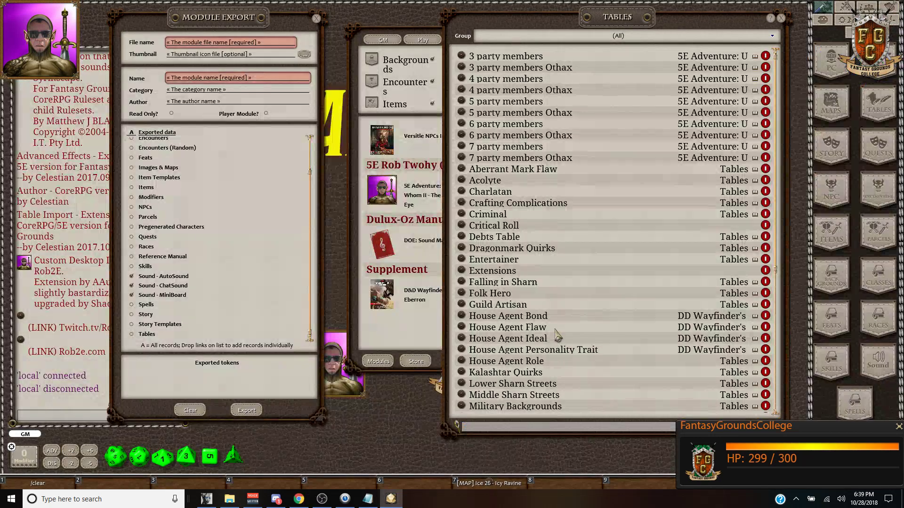
click(781, 19)
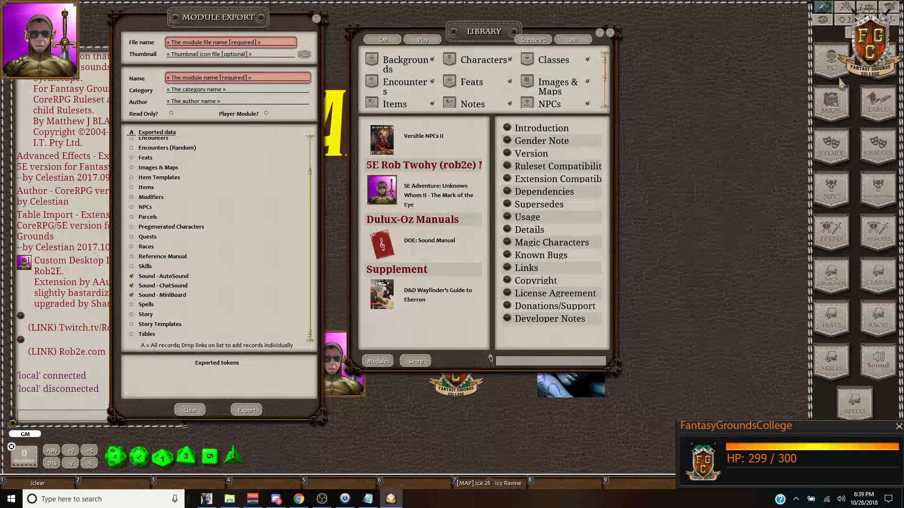
Step: Open the Encounters and Backgrounds lists, then choose Return to Launcher from the radial menu
click(873, 190)
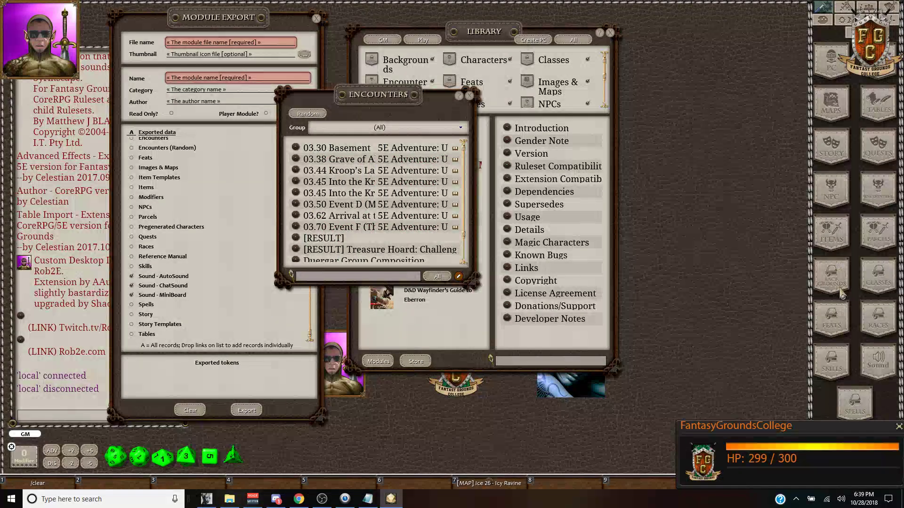
click(841, 271)
drag(349, 112, 640, 97)
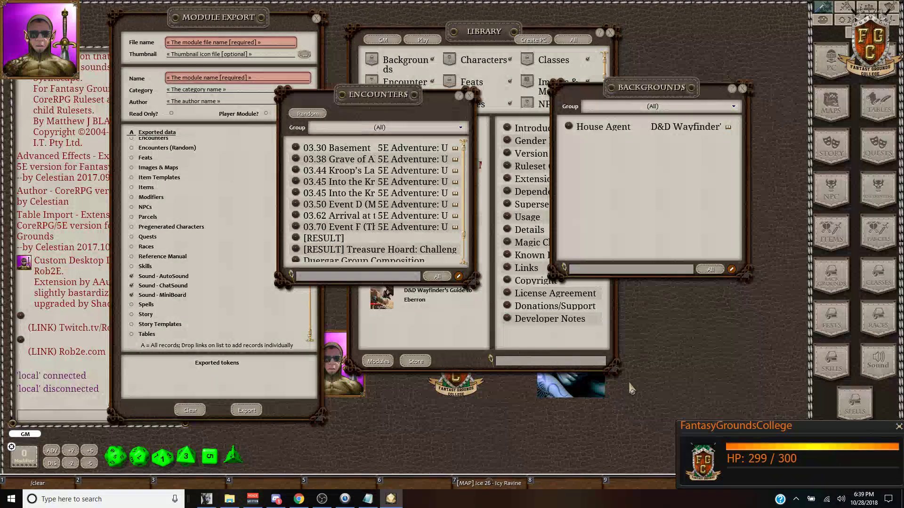
right_click(673, 262)
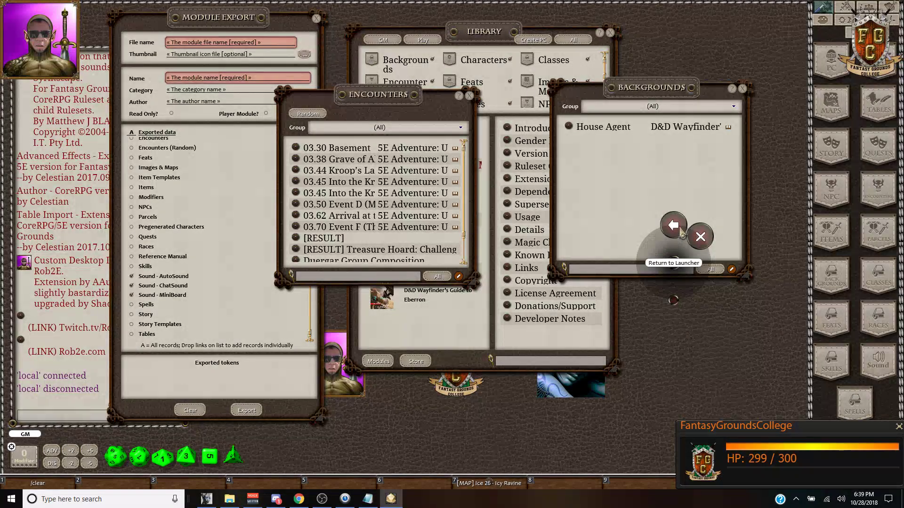
click(675, 228)
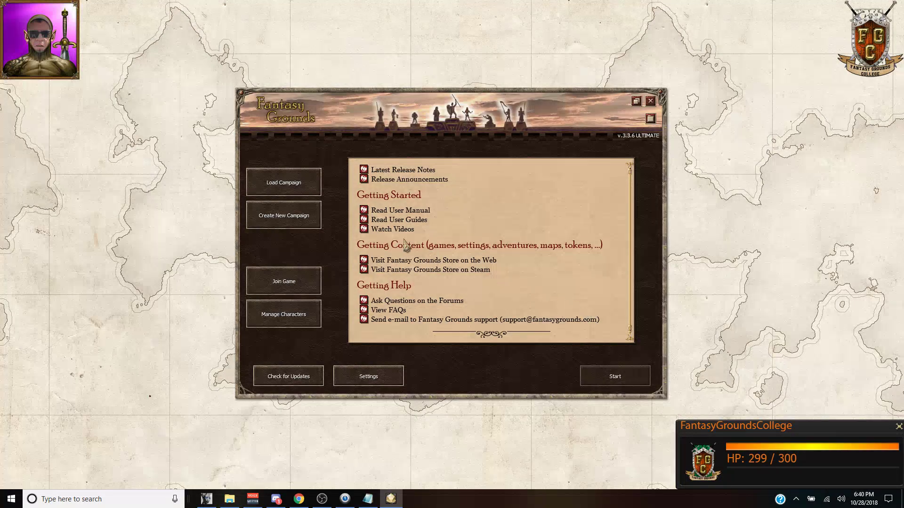
Step: Load and start the All Things Fantasy Grounds campaign
click(276, 184)
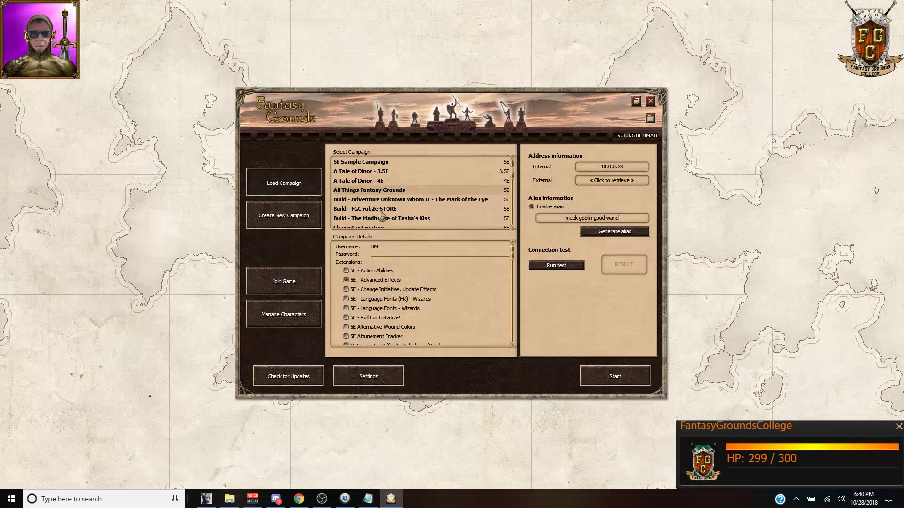
click(615, 376)
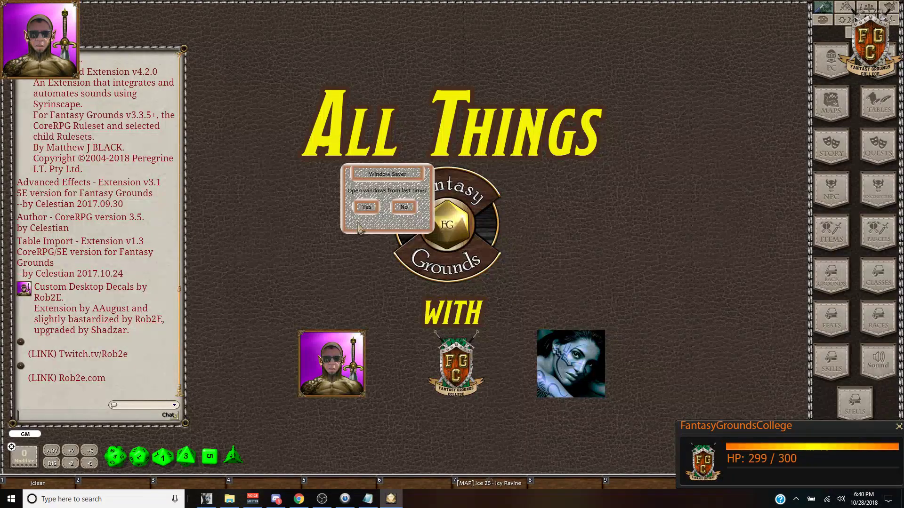
Step: Accept Window Saver's reopen prompt and arrange Module Export left and Encounters centre
drag(385, 189, 445, 191)
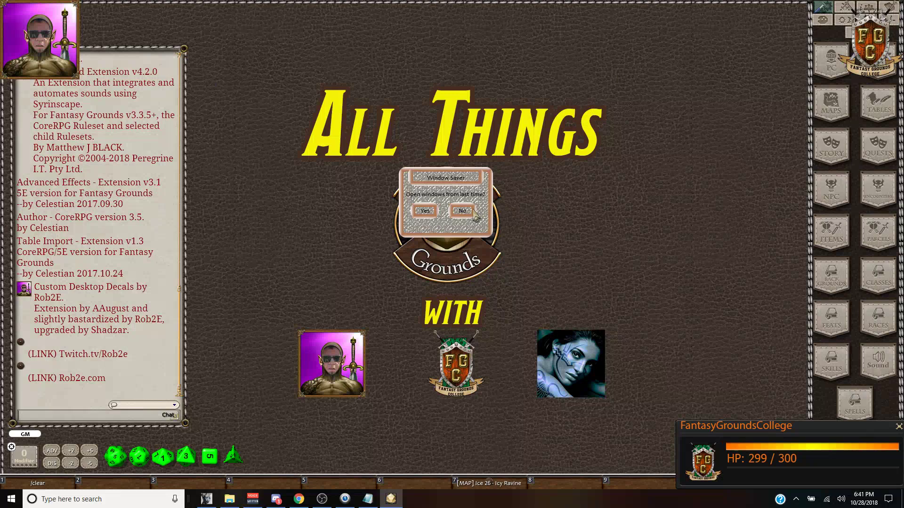
click(425, 211)
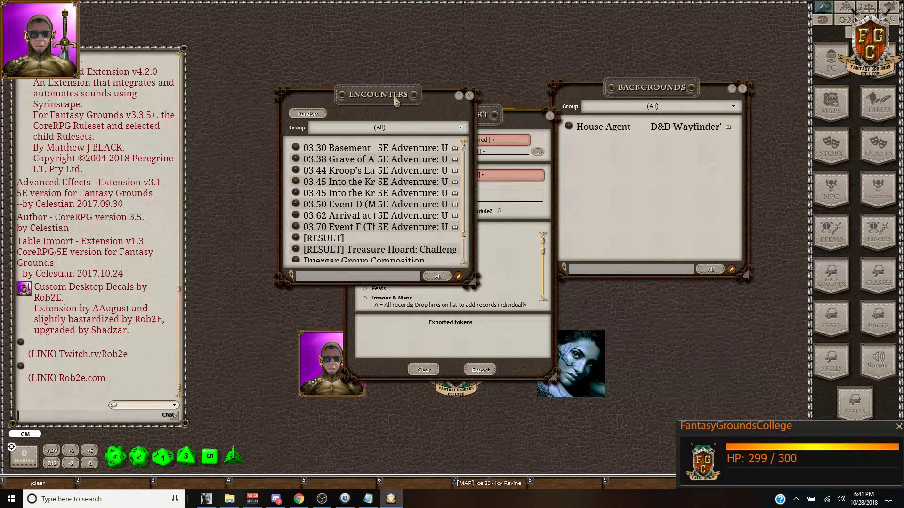
drag(396, 100, 274, 75)
drag(423, 125, 143, 108)
drag(274, 68, 413, 79)
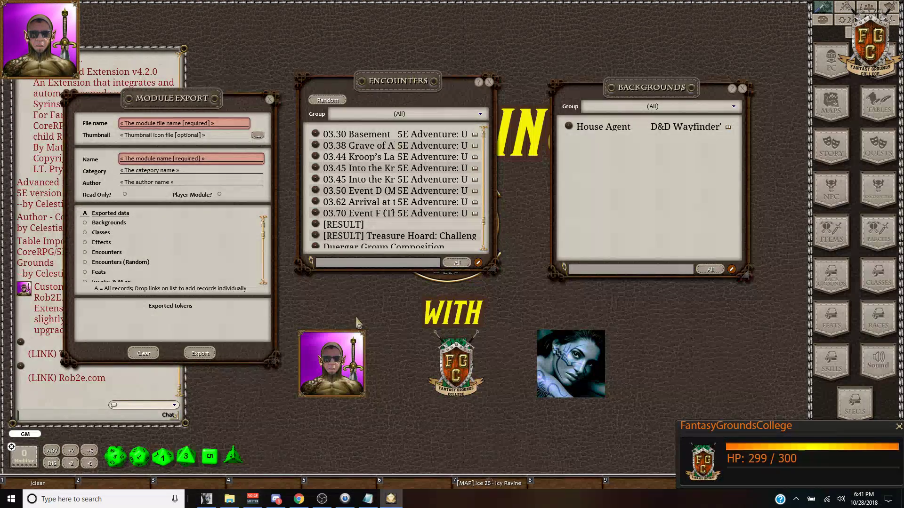
drag(179, 106, 204, 96)
click(299, 500)
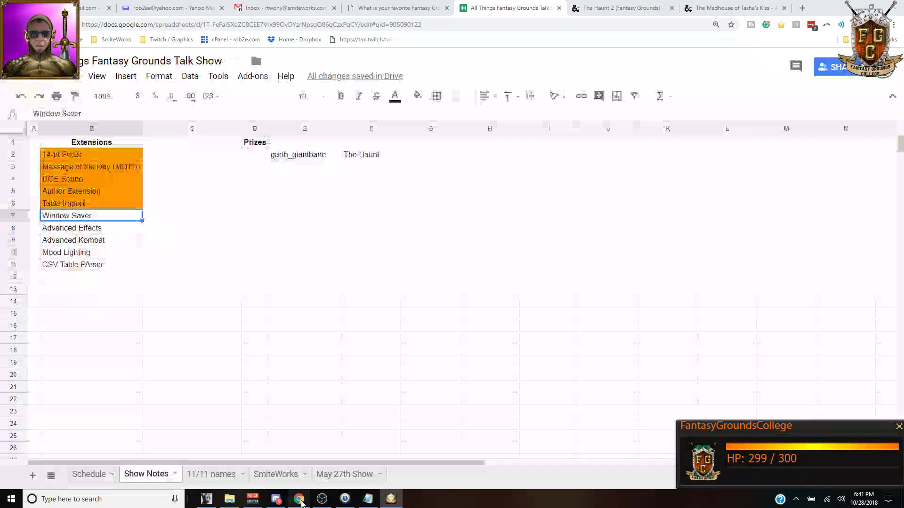
Step: Fill the Window Saver cell orange and select WindowSaver.ext in the extensions folder
click(418, 97)
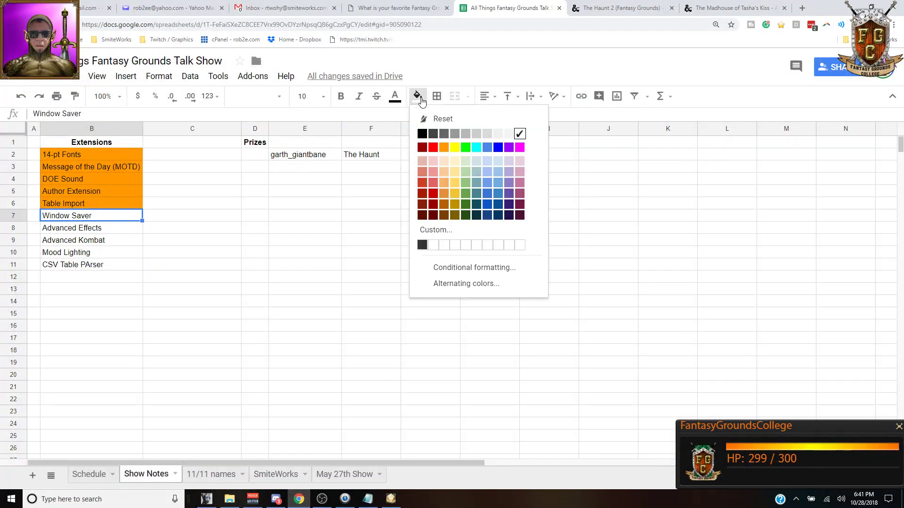
click(443, 146)
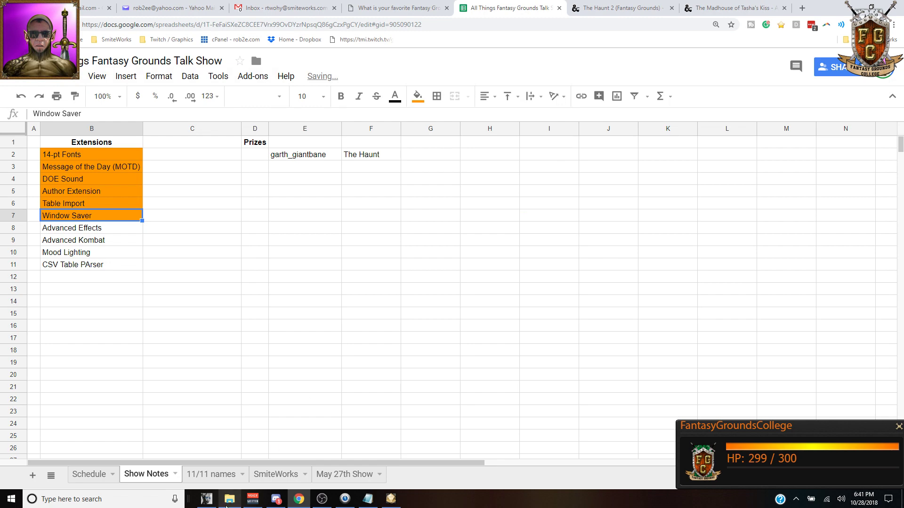
click(235, 498)
click(111, 472)
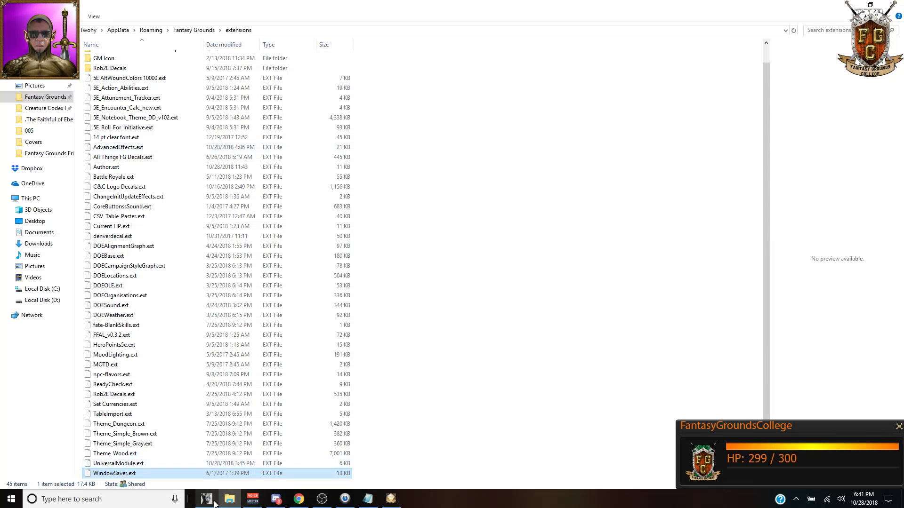
Step: Bring the Deep Bot window to the front from its taskbar preview
mouse_move(206, 502)
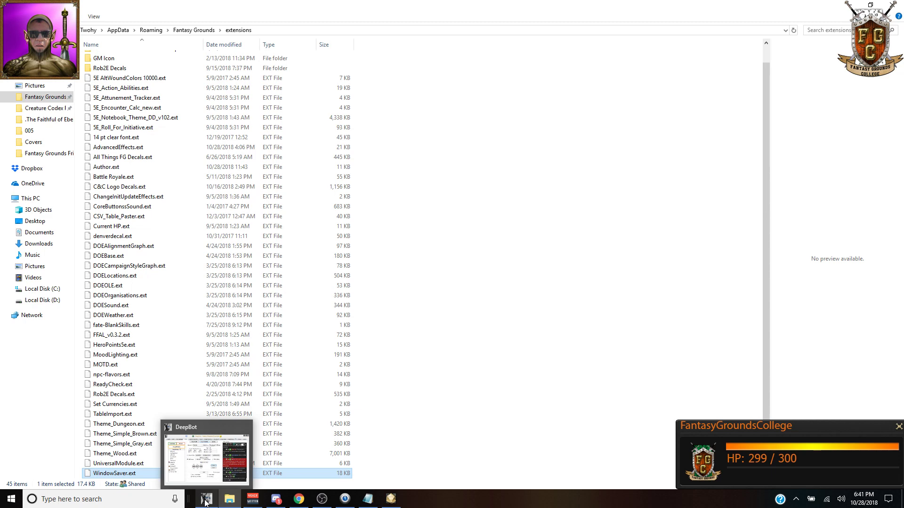
click(206, 500)
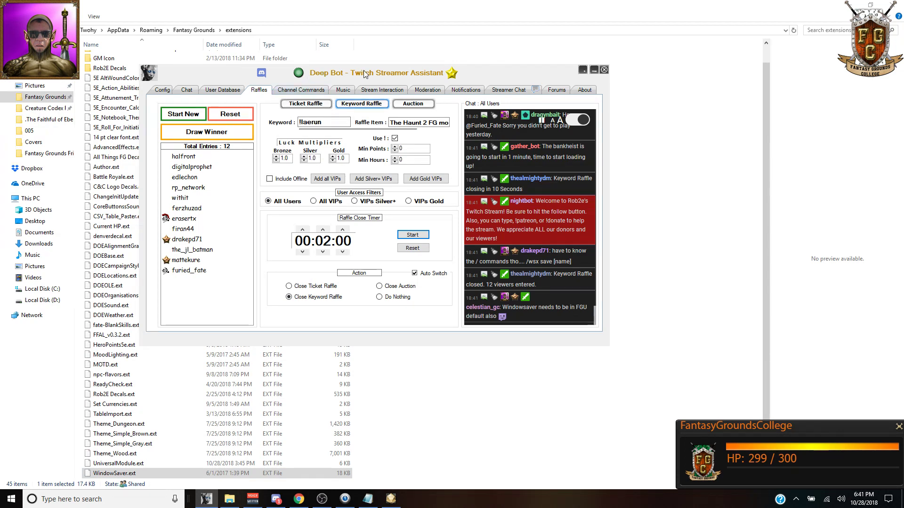
Step: Move Deep Bot up and right, then draw a winner from the twelve raffle entries
drag(519, 75, 600, 55)
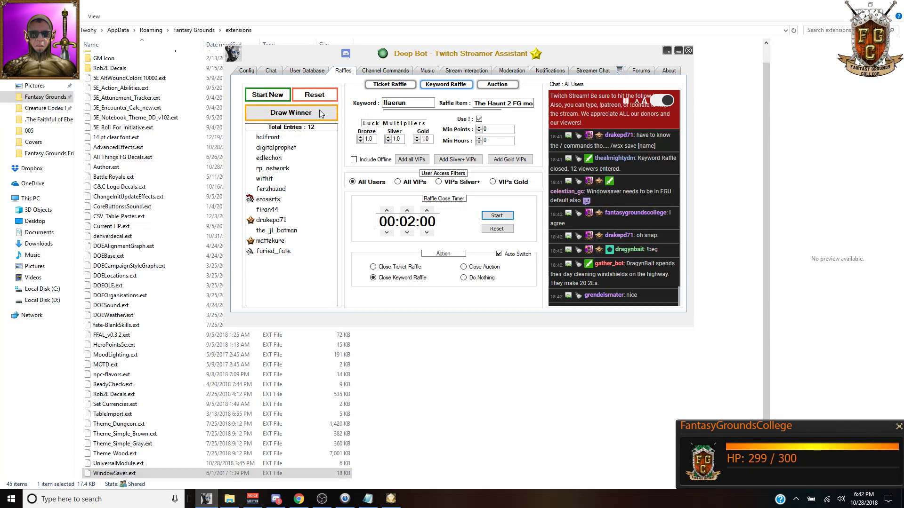
click(307, 118)
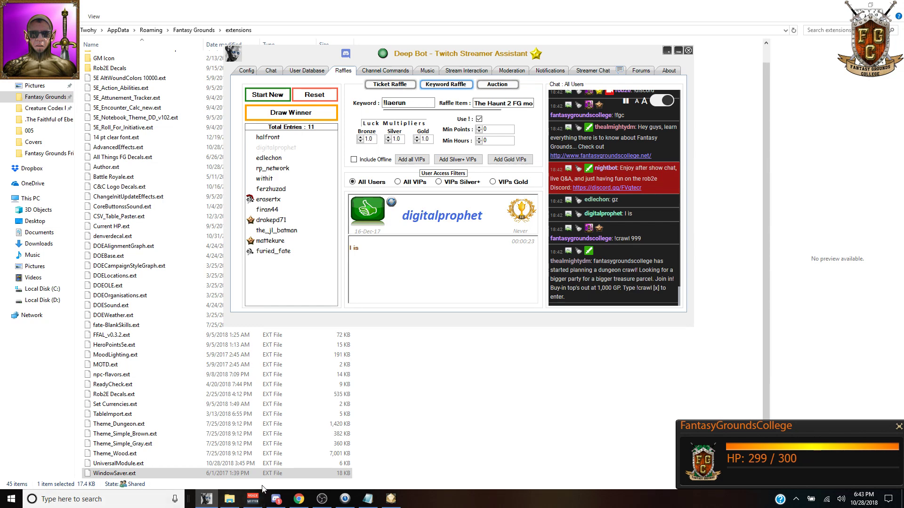
mouse_move(280, 501)
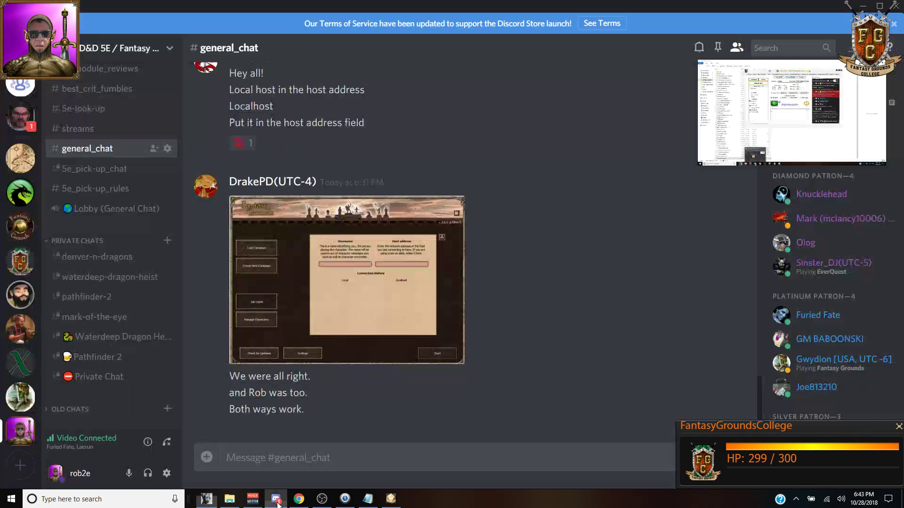
Step: Enter 'The Haunt 2' in F3 and the raffle winner's username in E3
click(279, 502)
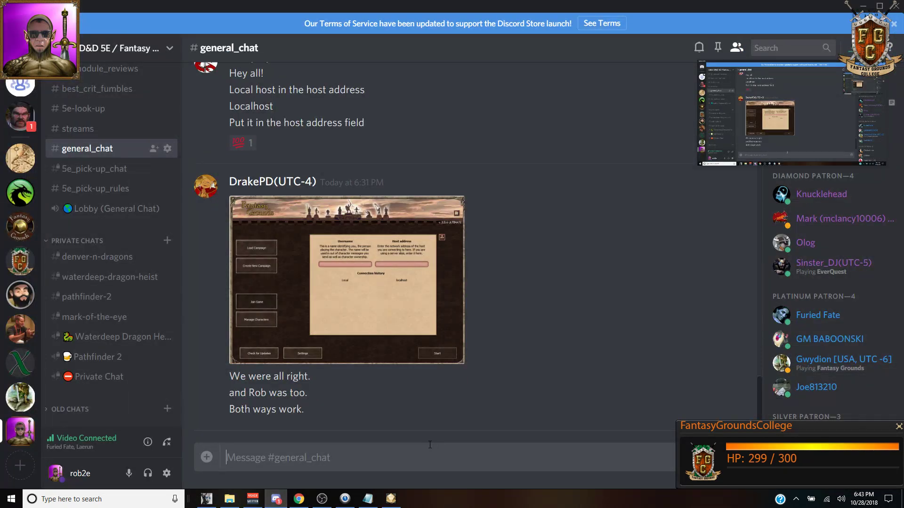
click(299, 499)
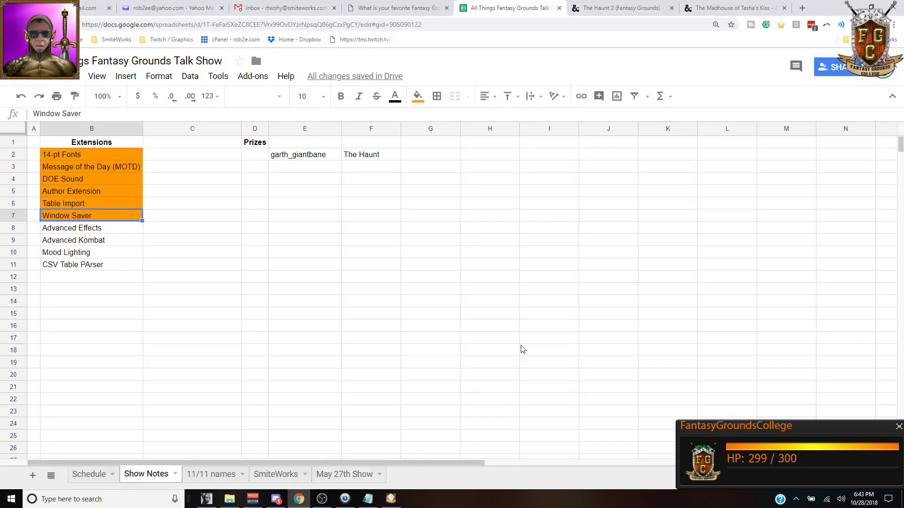
click(378, 167)
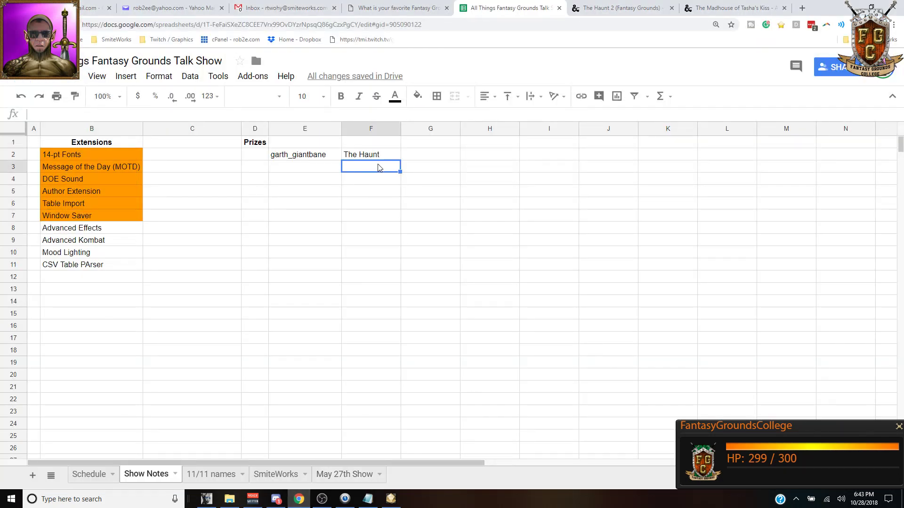
text(The H)
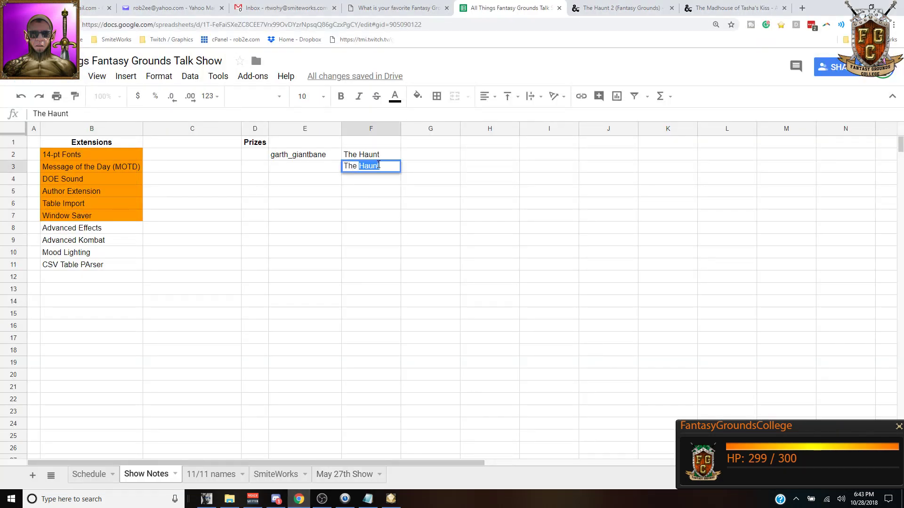
text(aunt 2)
key(Left)
text(digitalprophet)
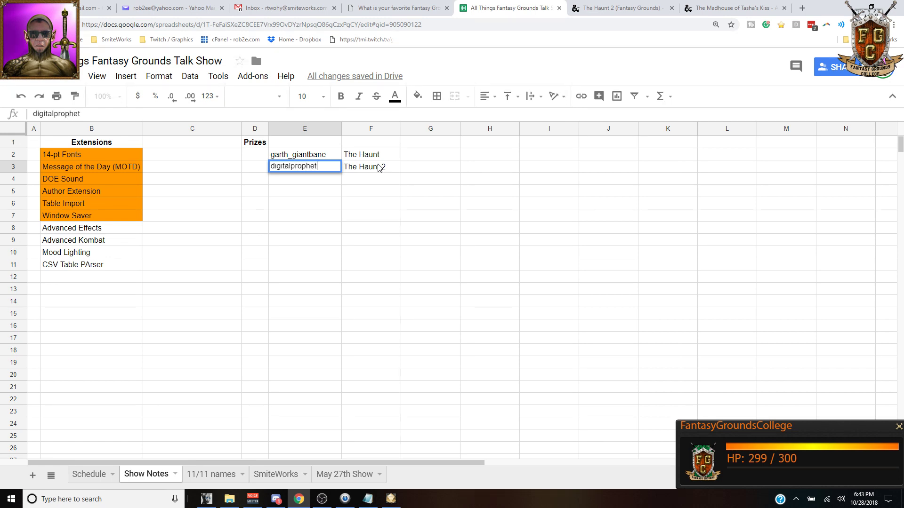
key(Return)
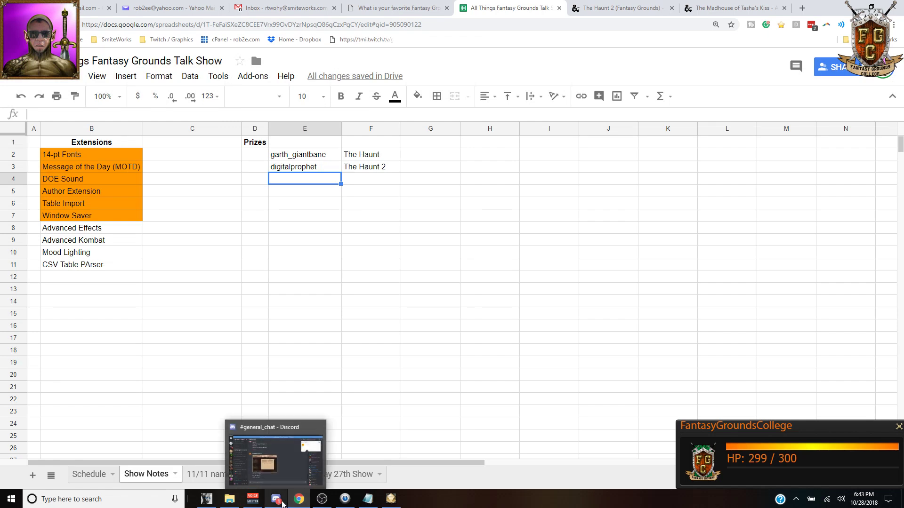
Step: Close The Haunt 2 tab and dismiss The Madhouse of Tasha's Kiss cover image
click(607, 8)
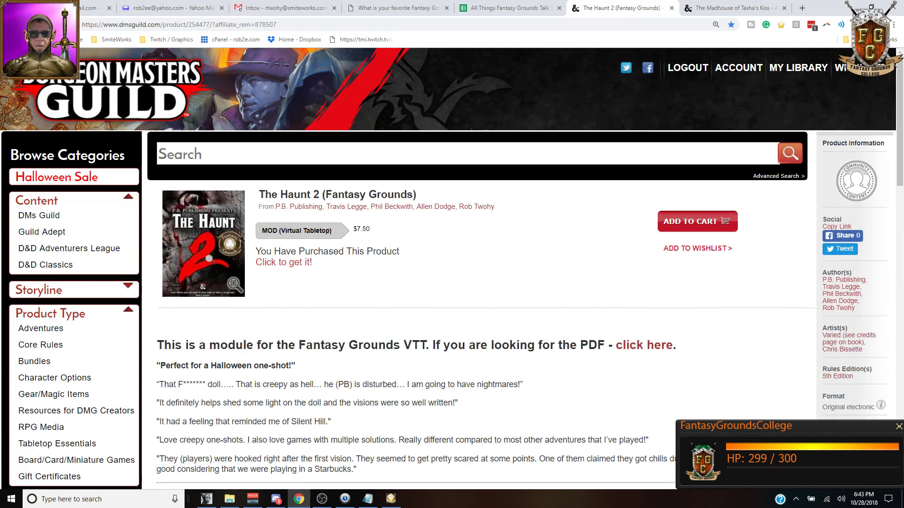
click(671, 8)
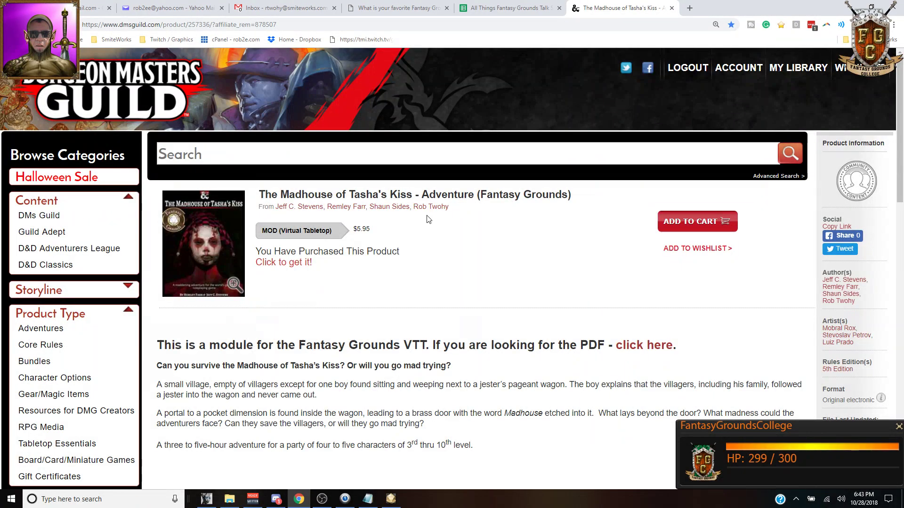
scroll(429, 220, down, 2)
scroll(428, 220, down, 3)
scroll(428, 219, up, 4)
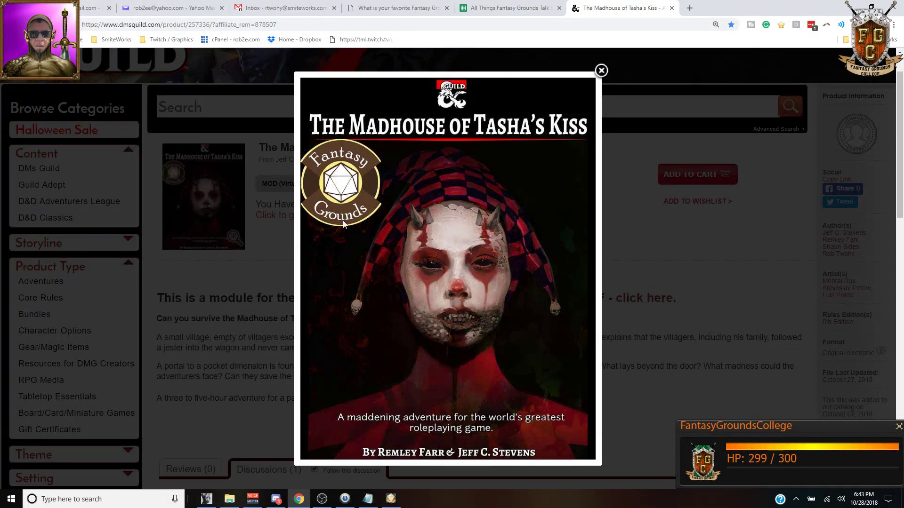
click(602, 71)
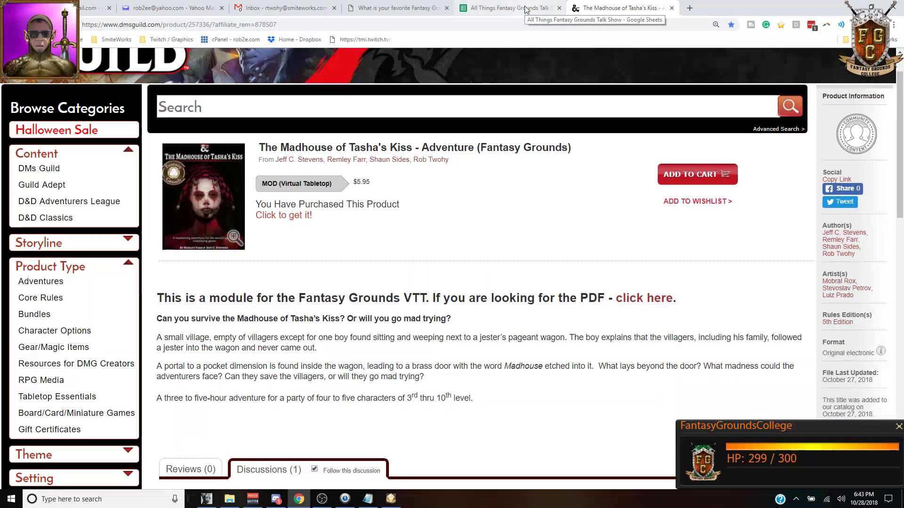
click(503, 8)
Step: Select the Advanced Effects entry in cell B8, then switch back to Fantasy Grounds
click(121, 234)
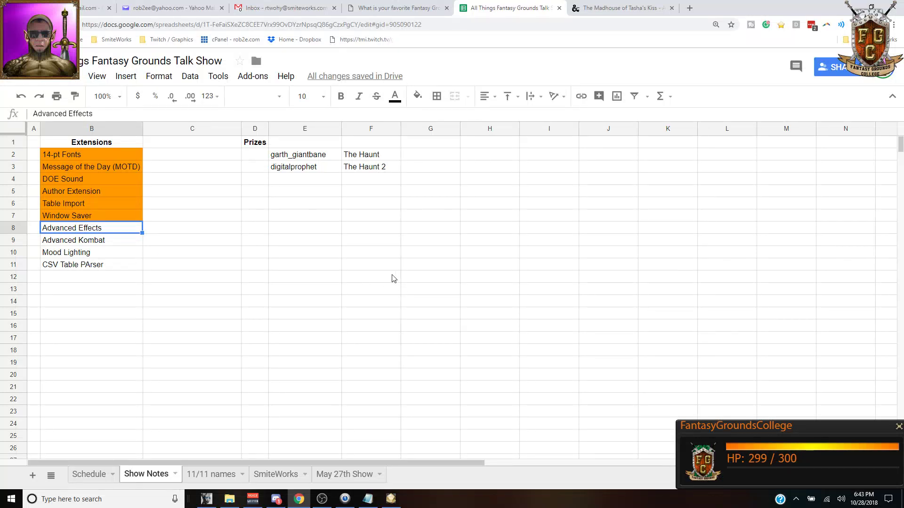
click(391, 499)
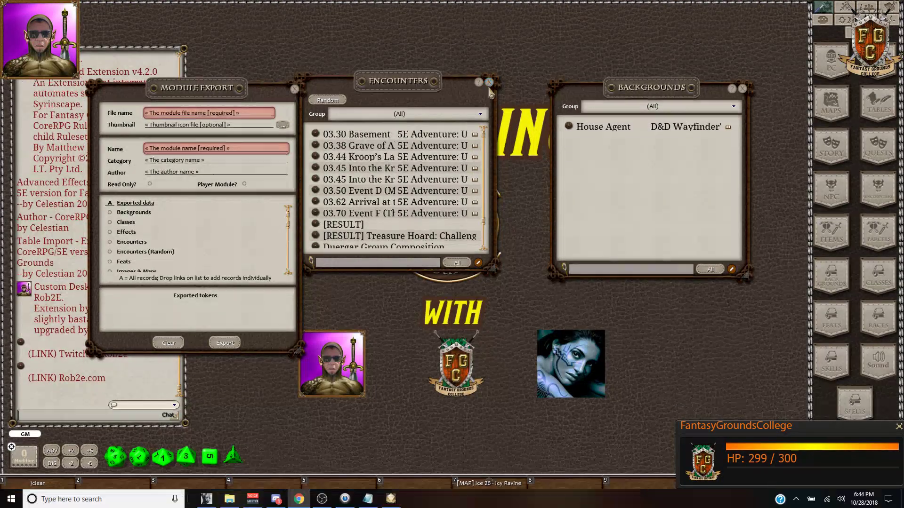
Step: Close the Encounters and Backgrounds windows and open the Items list to preview Armband, Flail
click(488, 86)
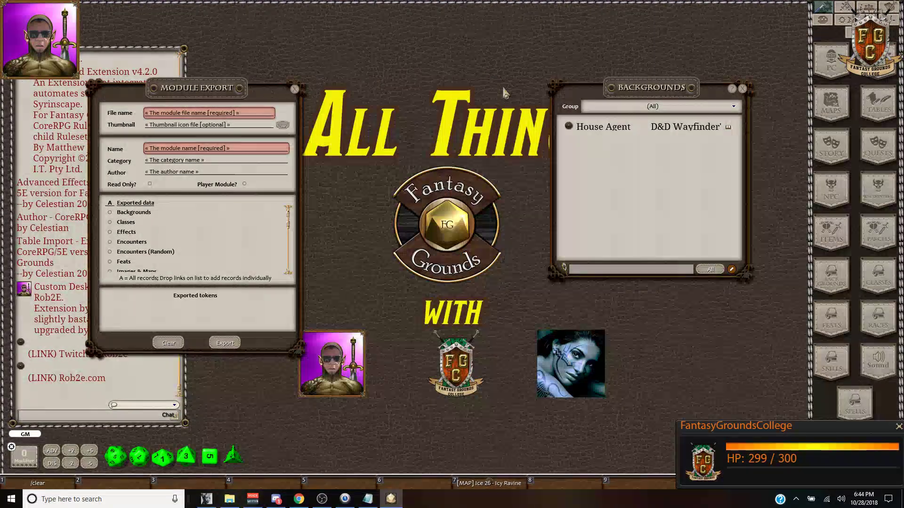
click(743, 89)
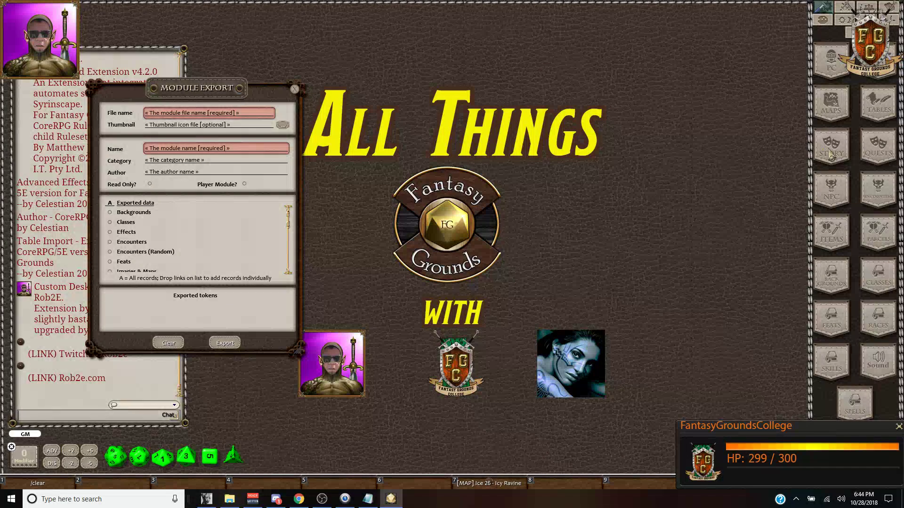
click(836, 241)
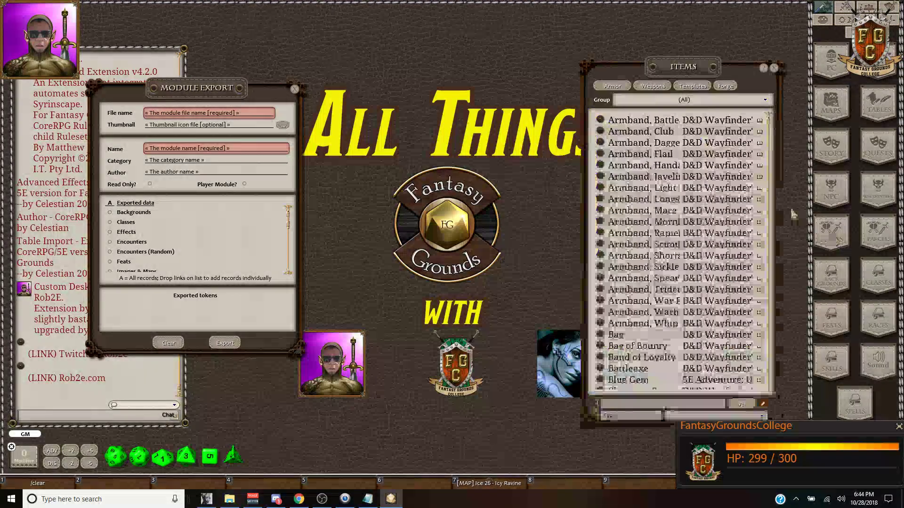
click(600, 154)
drag(468, 179, 426, 78)
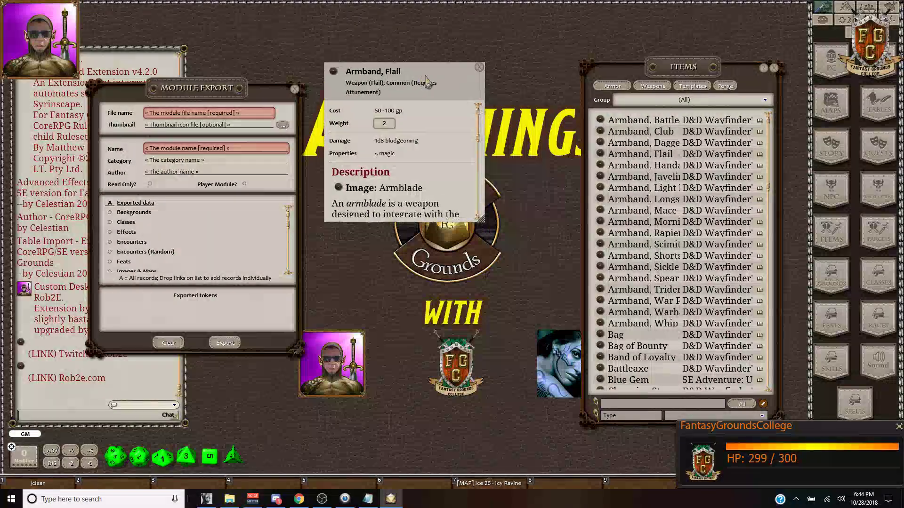
click(479, 67)
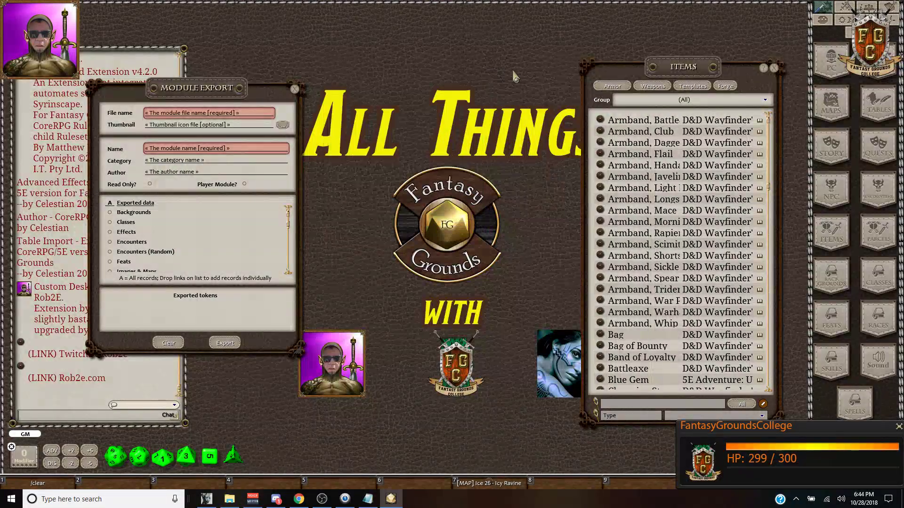
Step: Filter items to the (New) group, reopen Armband, Flail, enlarge it and unlock it
click(647, 100)
click(645, 116)
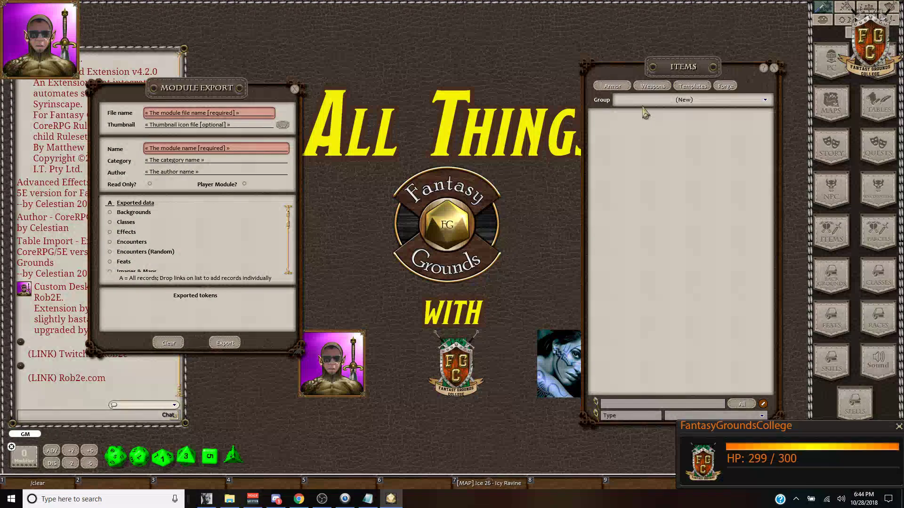
click(645, 112)
click(640, 103)
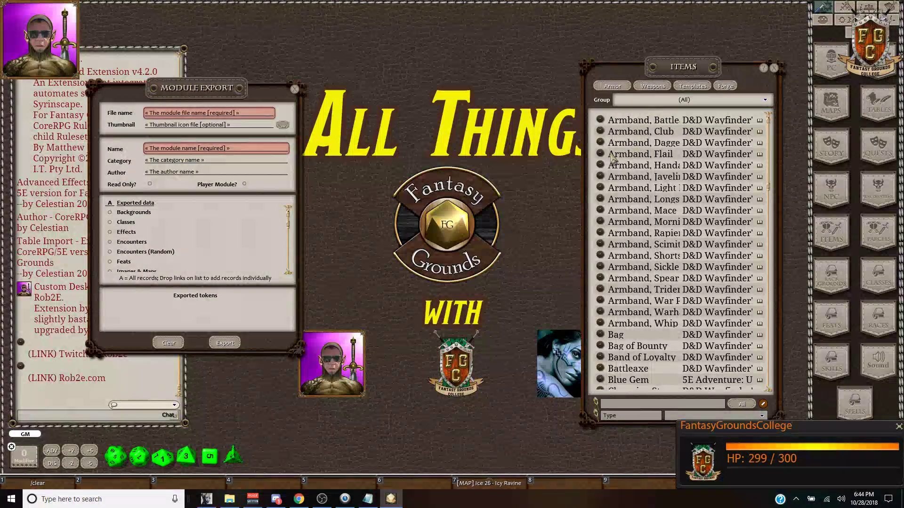
click(644, 102)
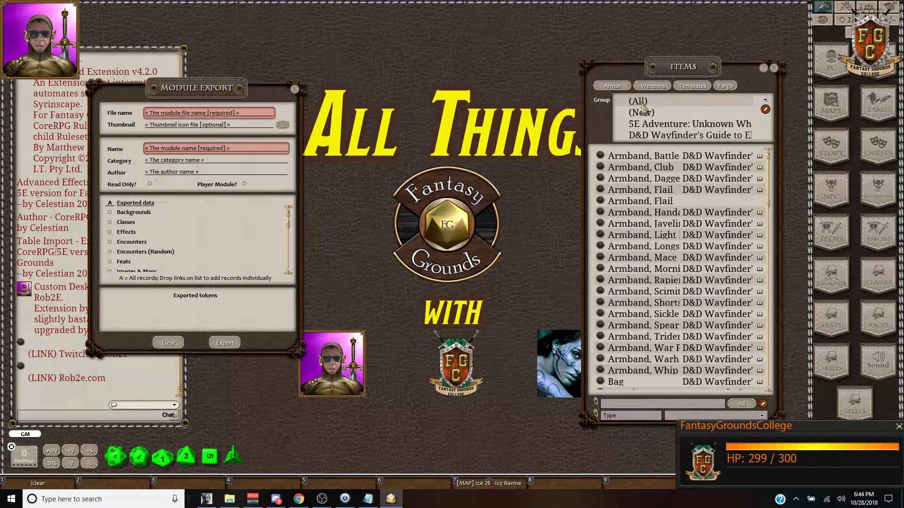
click(640, 116)
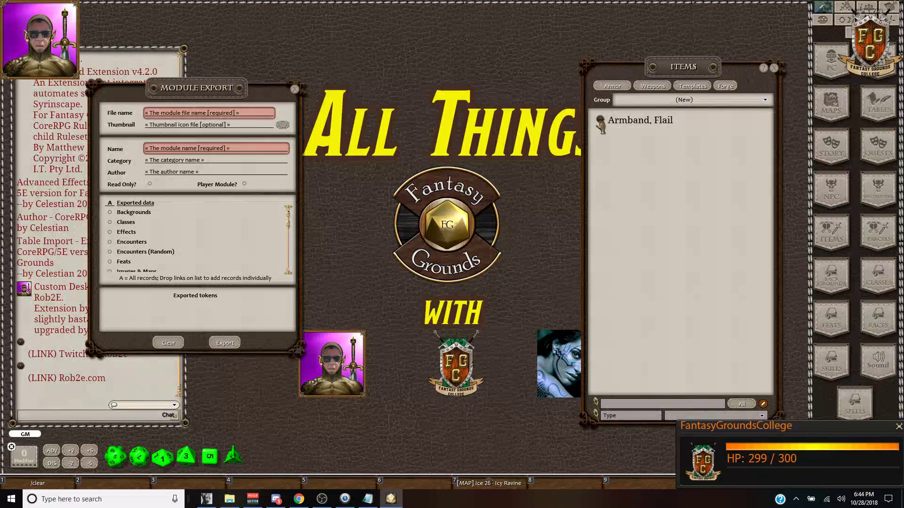
click(600, 120)
drag(465, 179, 434, 62)
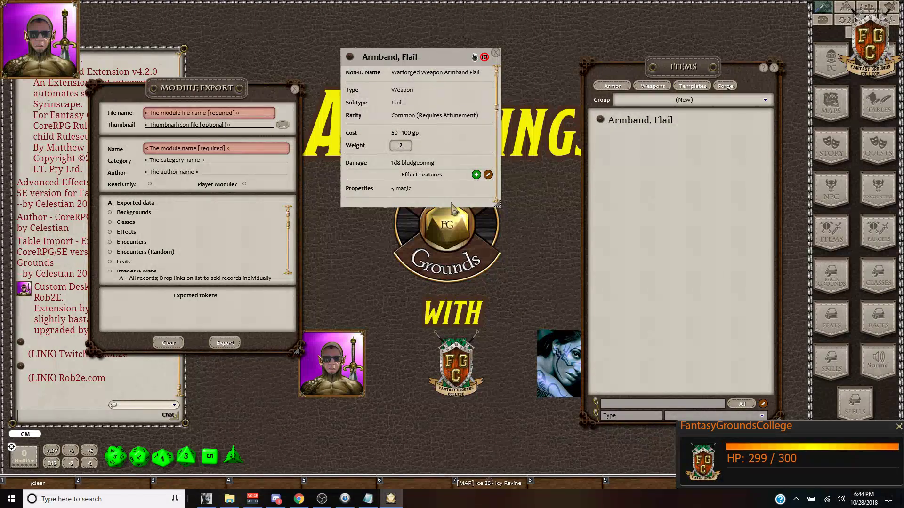
drag(451, 204, 451, 399)
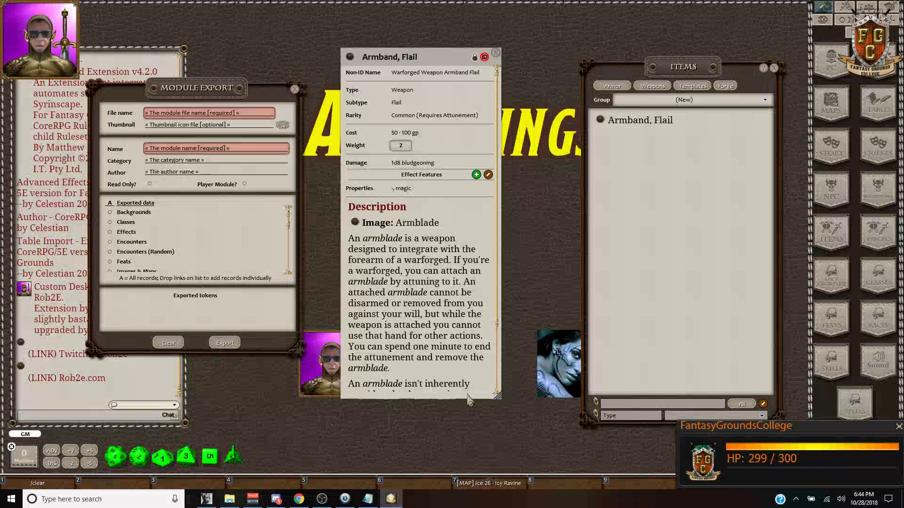
click(475, 58)
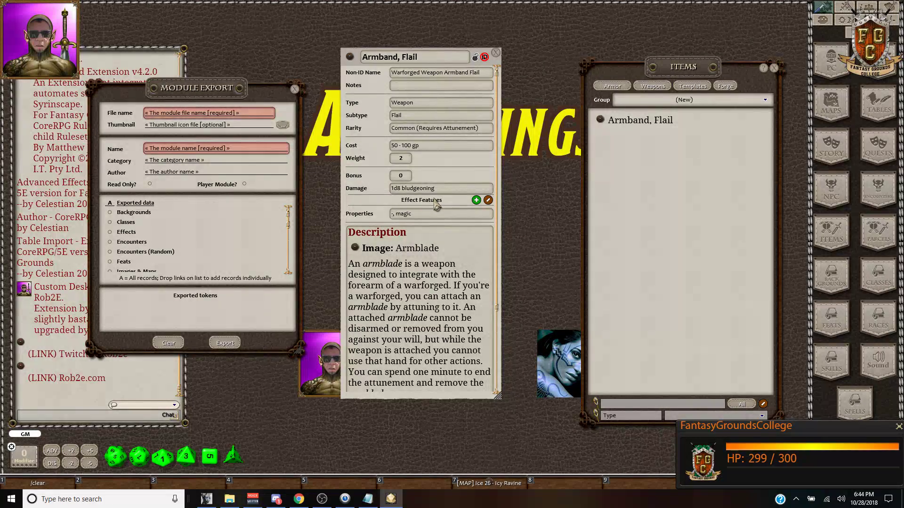
Step: Add an Effect Feature to Armband, Flail with modifiers 'AC: 1, DMGTYPE = force'
click(476, 200)
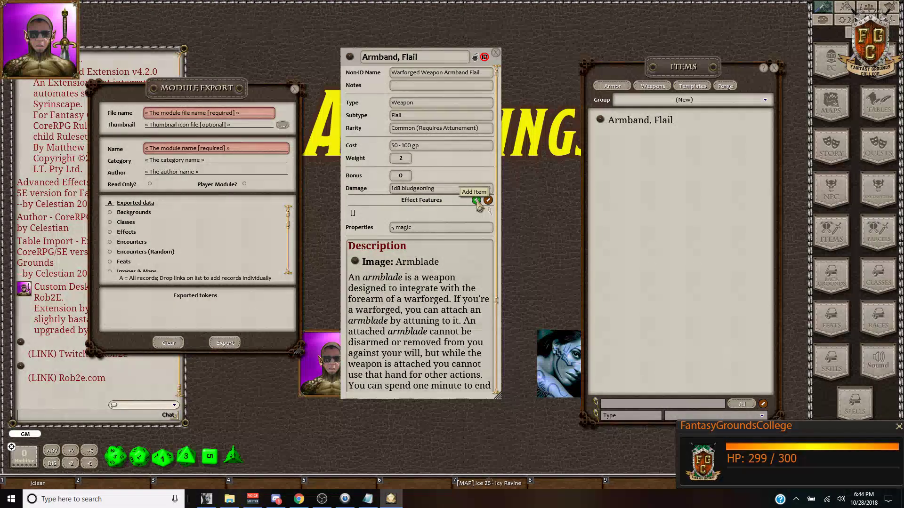
double_click(362, 216)
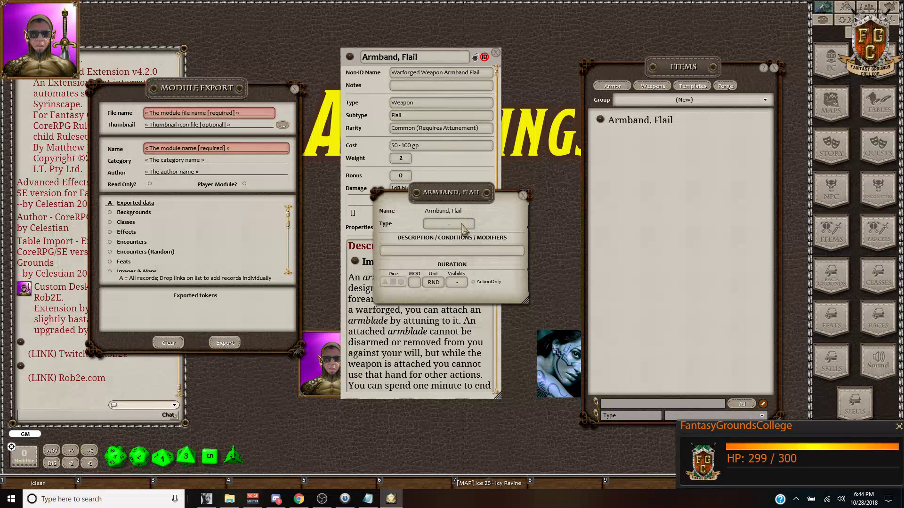
drag(481, 184, 509, 172)
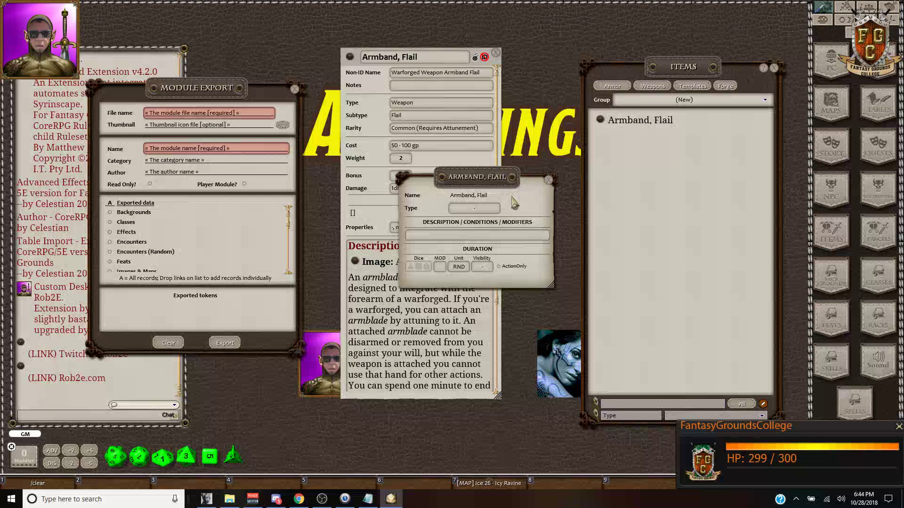
click(519, 235)
click(466, 235)
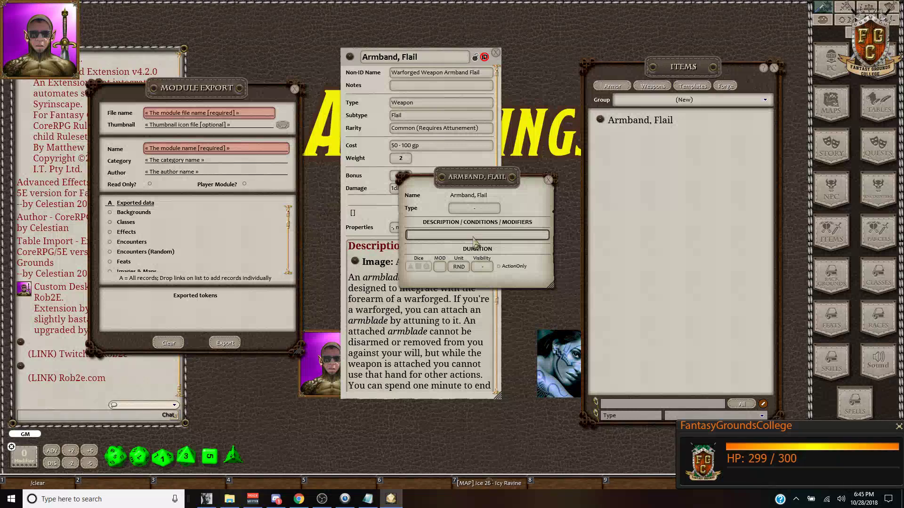
text(AC: 1, )
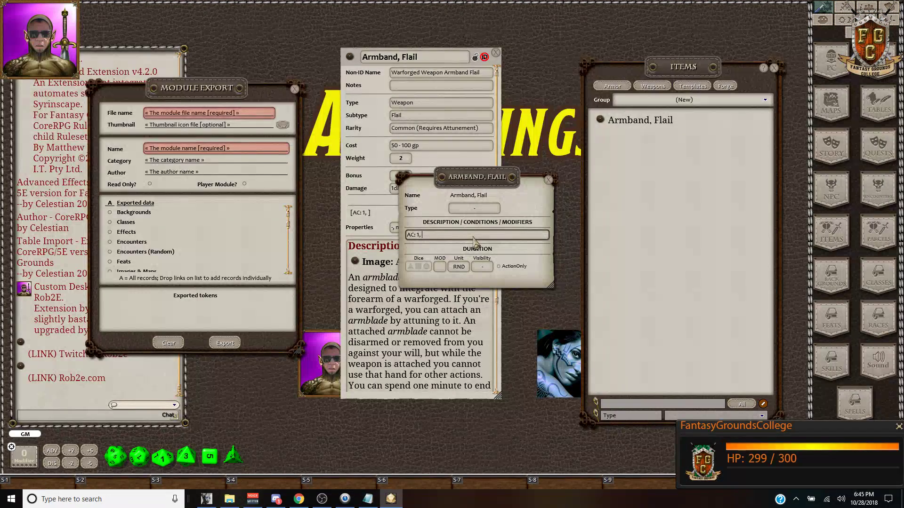
text(DMGTYPE = force)
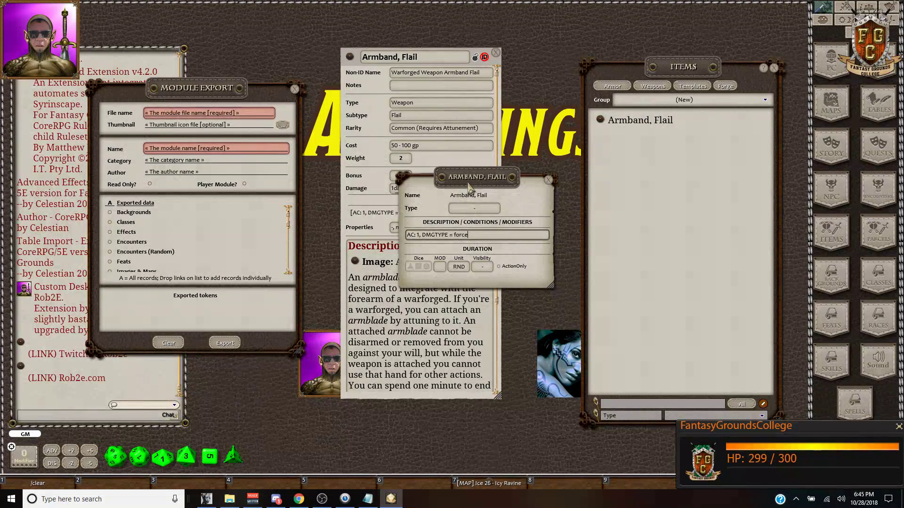
drag(469, 182, 604, 156)
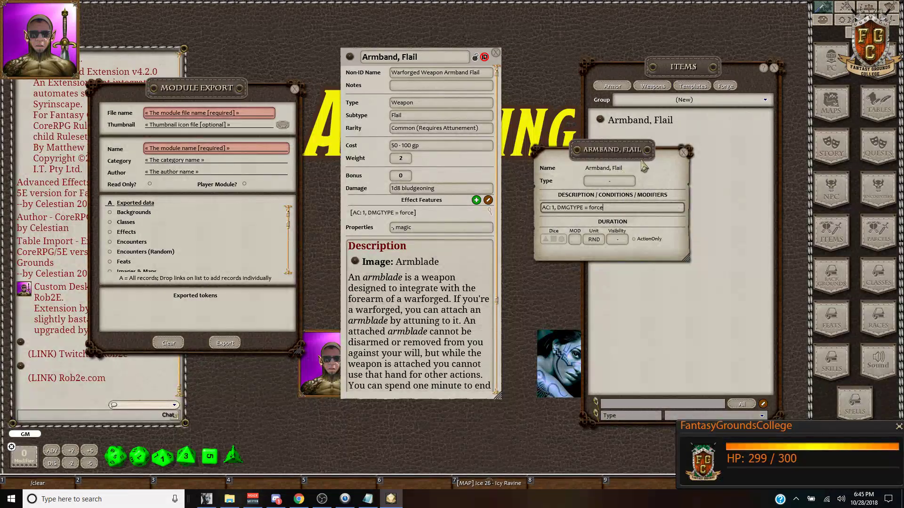
click(684, 153)
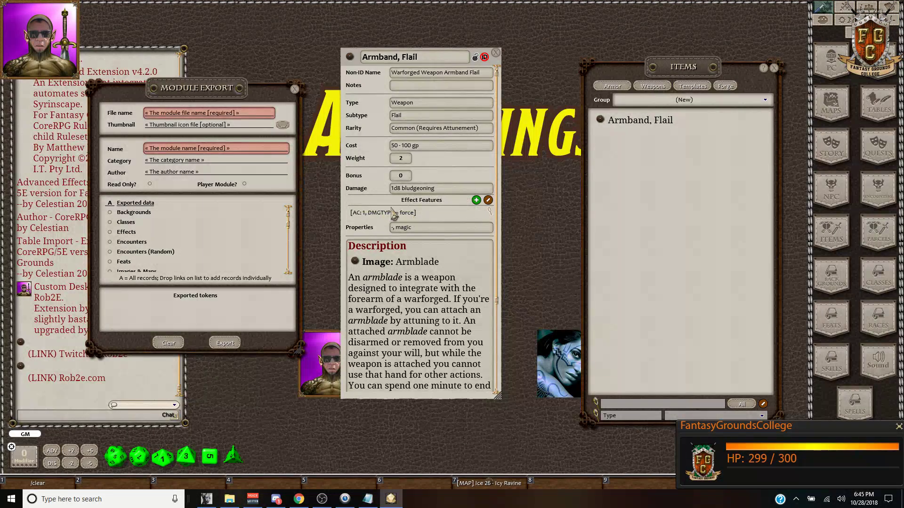
Step: Lock the Armband, Flail record and reposition it to show its Effect Features
click(475, 57)
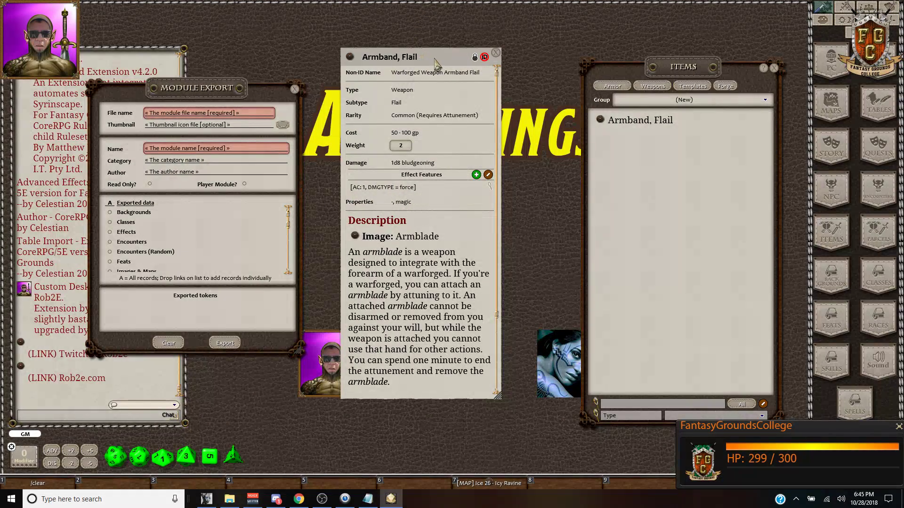
drag(435, 61, 456, 46)
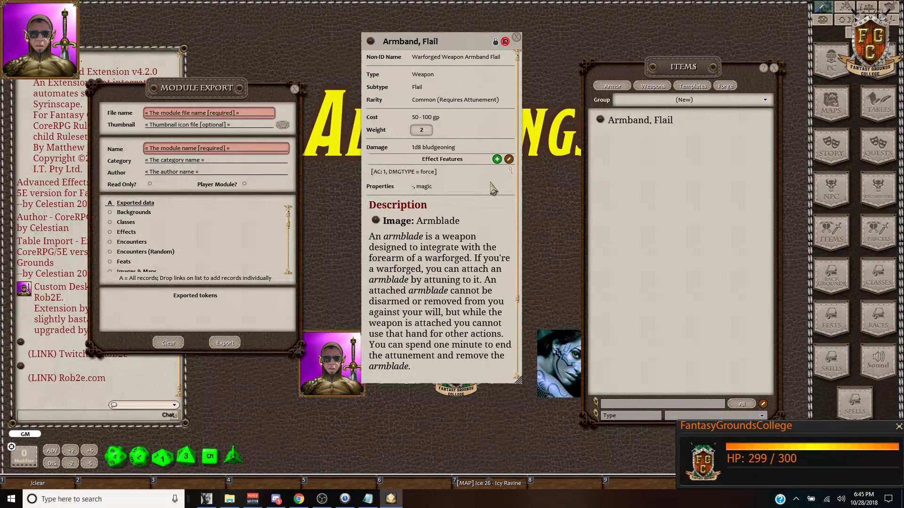
scroll(493, 188, down, 3)
scroll(488, 197, up, 3)
drag(466, 44, 442, 58)
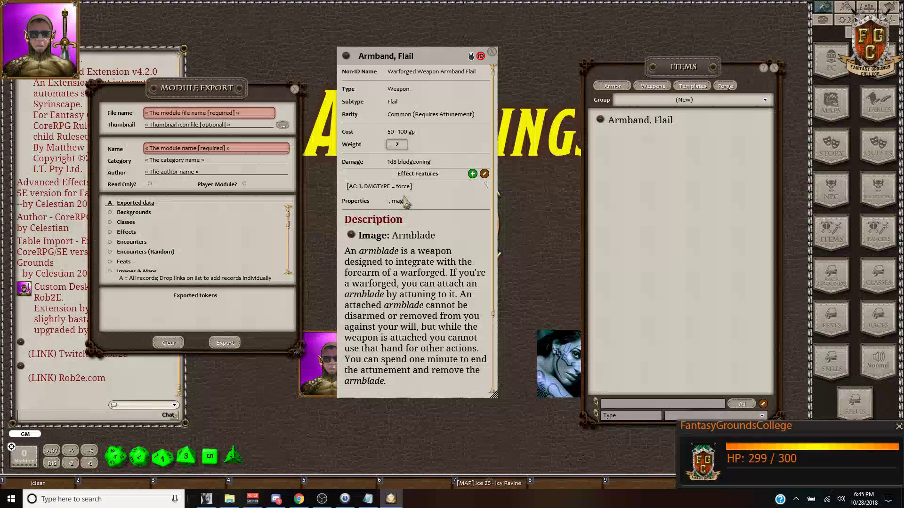
drag(432, 56, 452, 62)
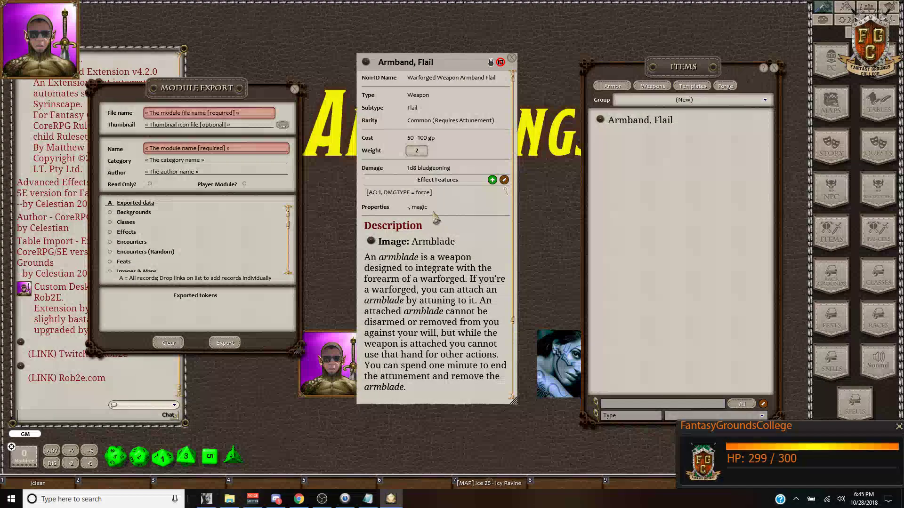
drag(468, 66, 487, 52)
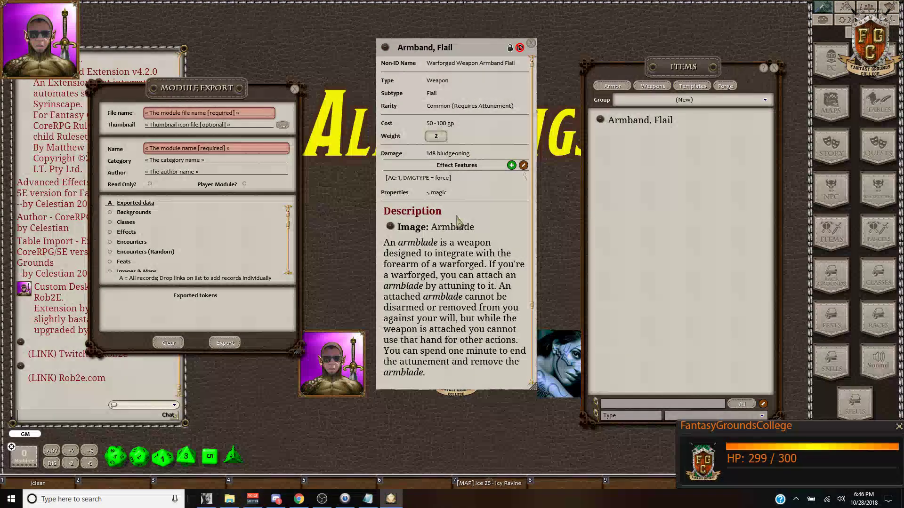
drag(478, 47, 472, 75)
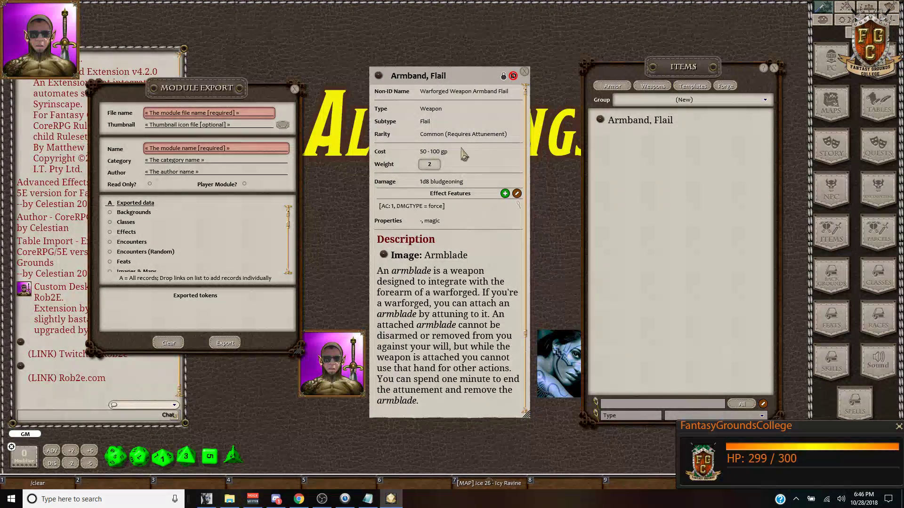
drag(470, 68, 455, 34)
scroll(461, 213, down, 3)
scroll(460, 213, down, 2)
scroll(460, 213, up, 5)
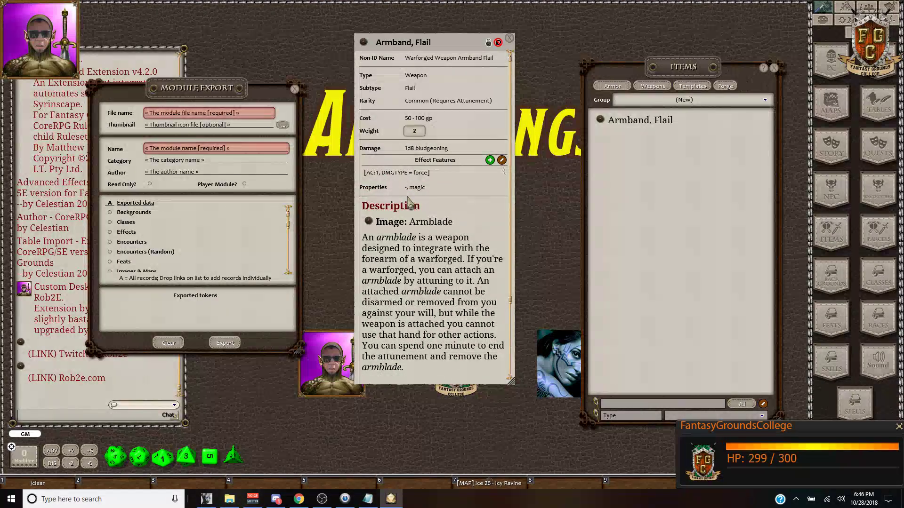
Step: Fine-tune the item window to display the AC 1 force effect, then bring up the extensions folder
drag(459, 43, 442, 44)
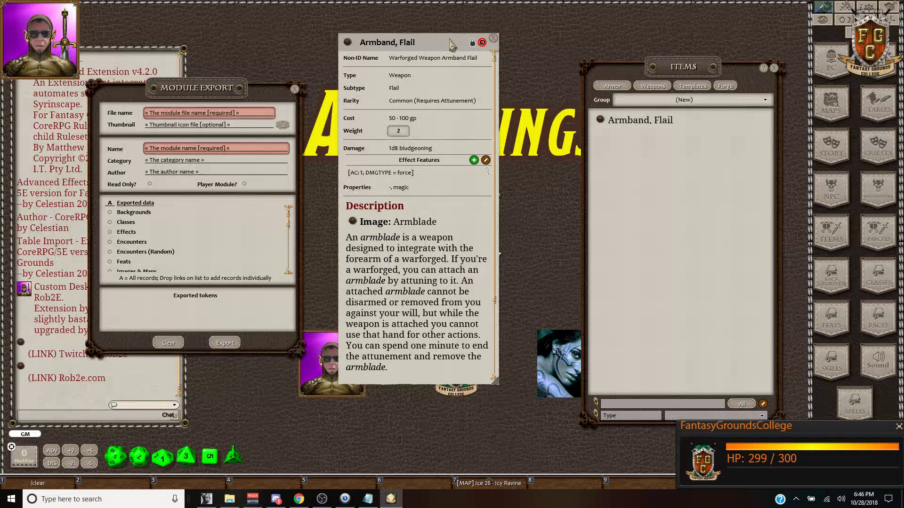
drag(454, 46, 471, 50)
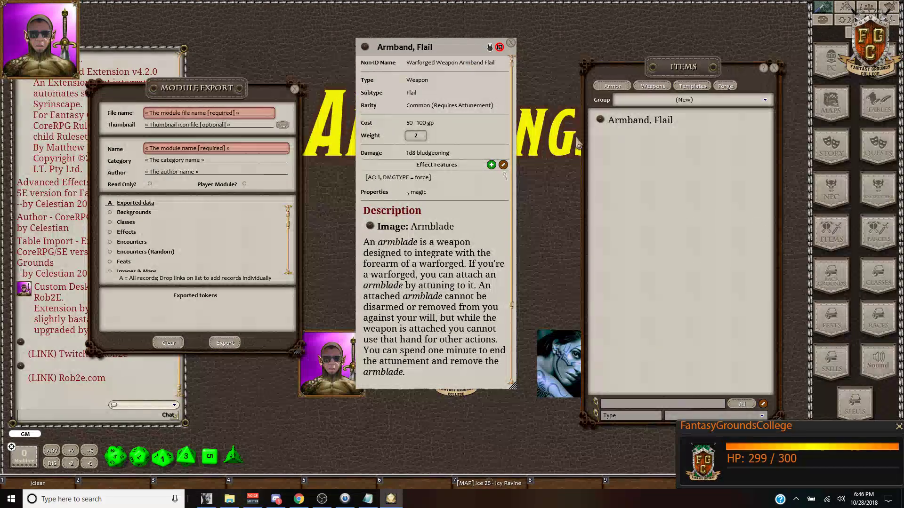
drag(461, 48, 425, 51)
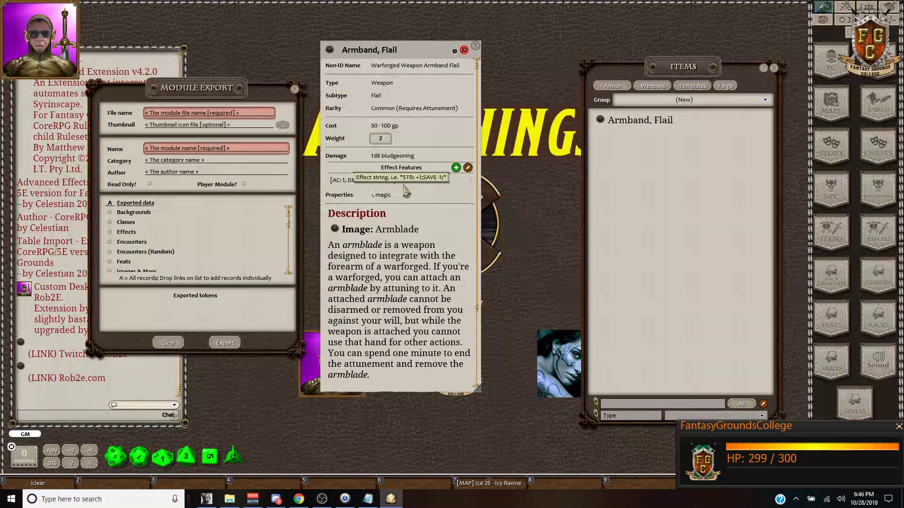
scroll(426, 217, down, 2)
scroll(427, 231, down, 1)
scroll(429, 225, up, 2)
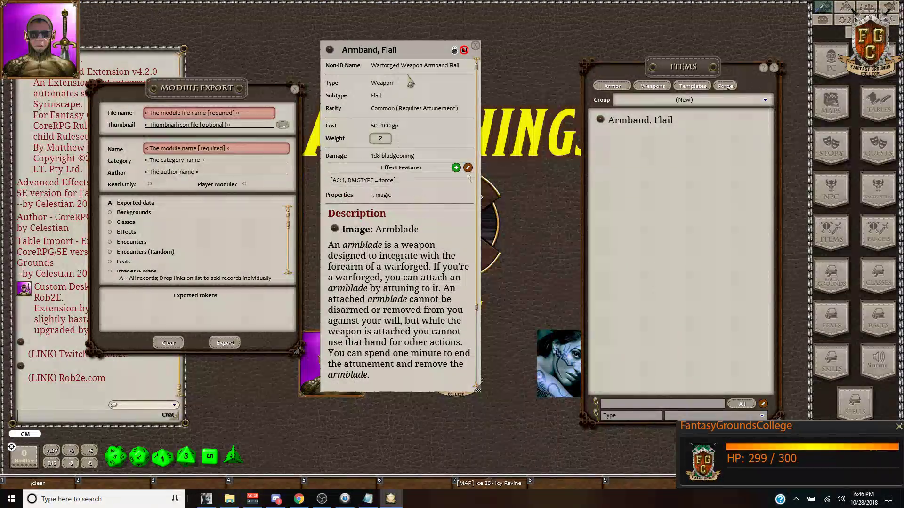
drag(420, 54, 433, 51)
scroll(414, 160, down, 3)
scroll(412, 162, up, 3)
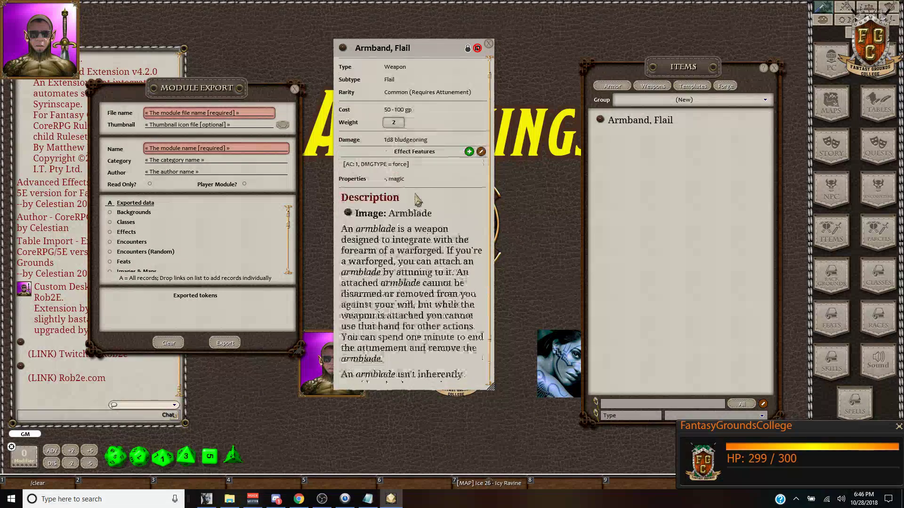
drag(431, 43, 459, 50)
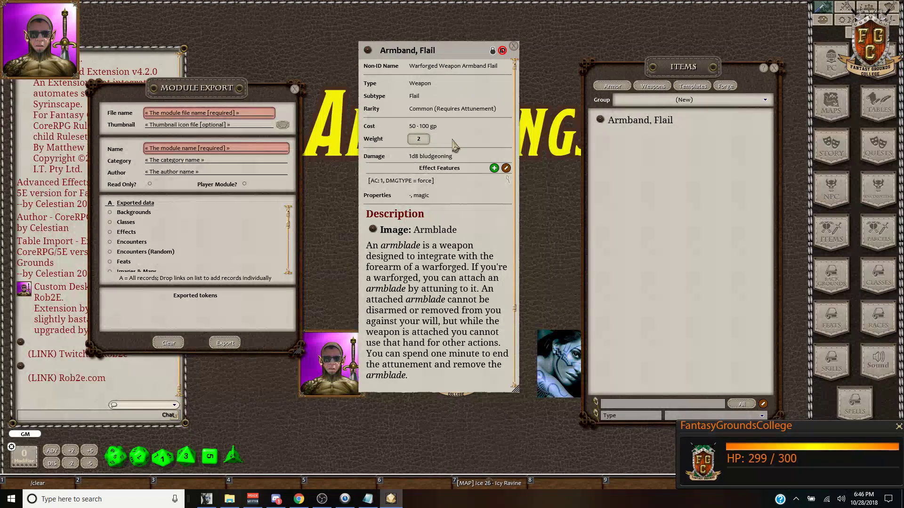
drag(467, 53, 449, 59)
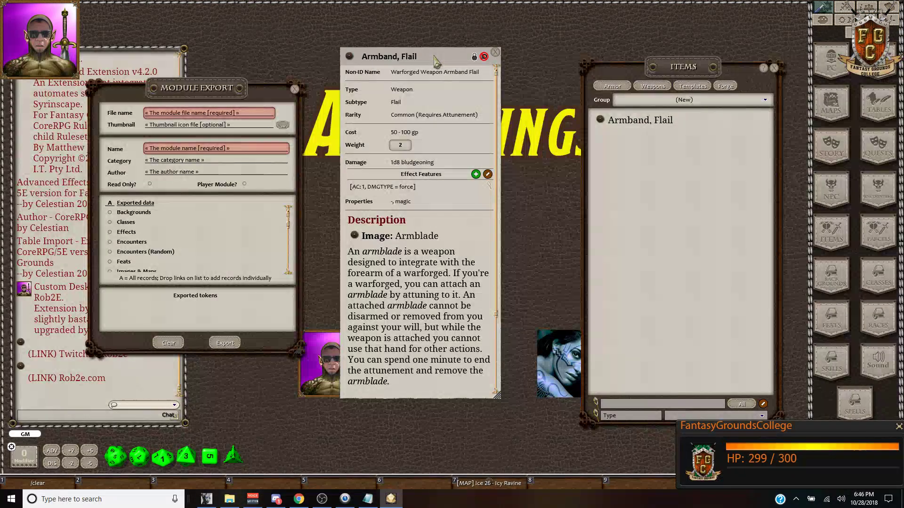
mouse_move(434, 56)
mouse_down()
mouse_move(434, 67)
mouse_move(433, 59)
mouse_up()
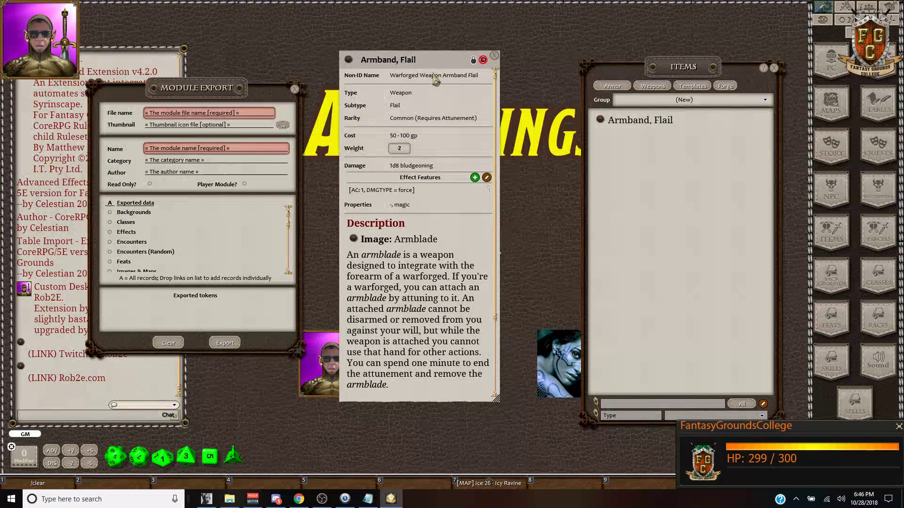
click(230, 499)
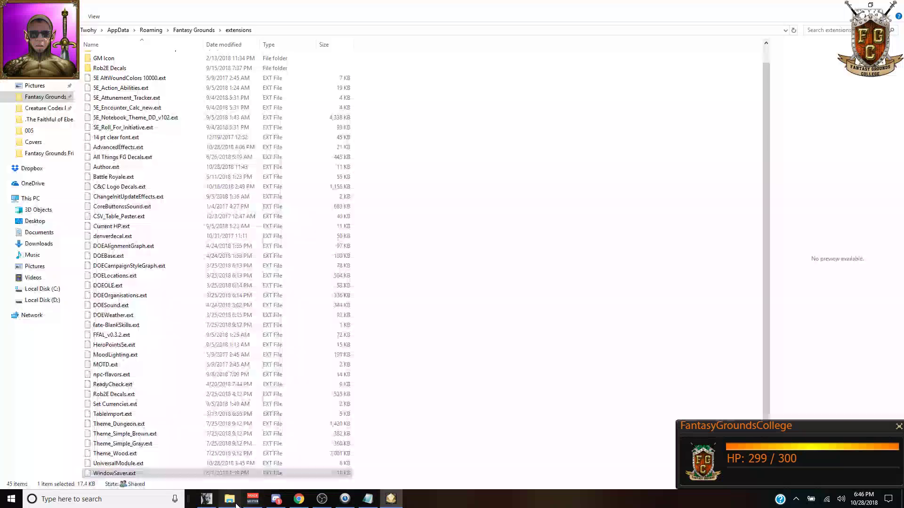
Step: Select AdvancedEffects.ext at the top of the extensions folder, then return to Fantasy Grounds
scroll(177, 197, up, 1)
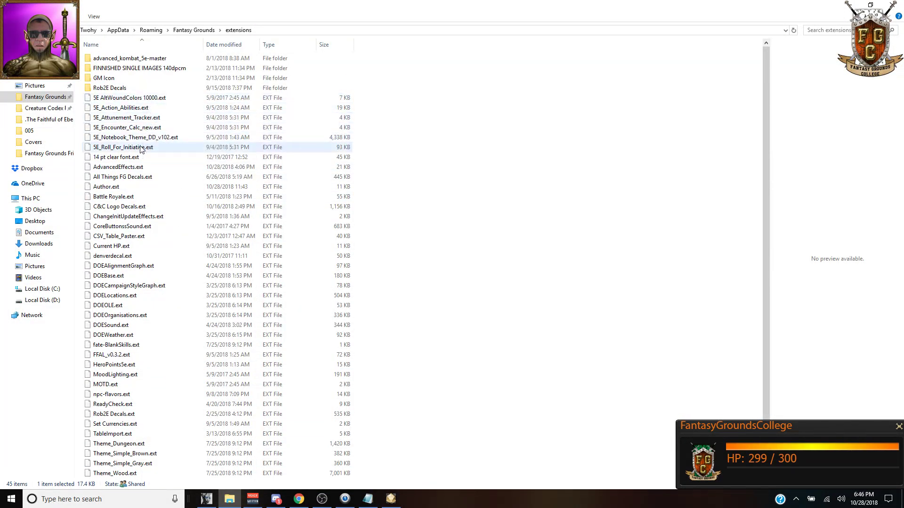
click(121, 169)
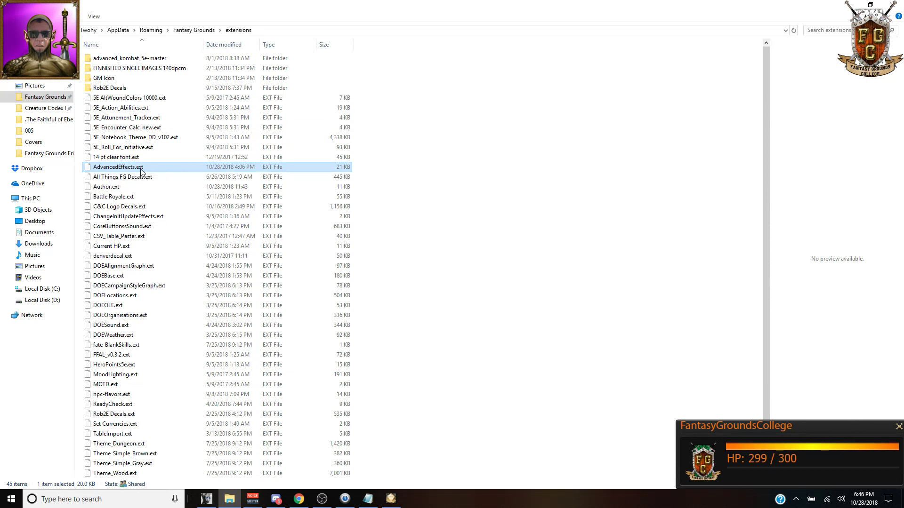
click(392, 500)
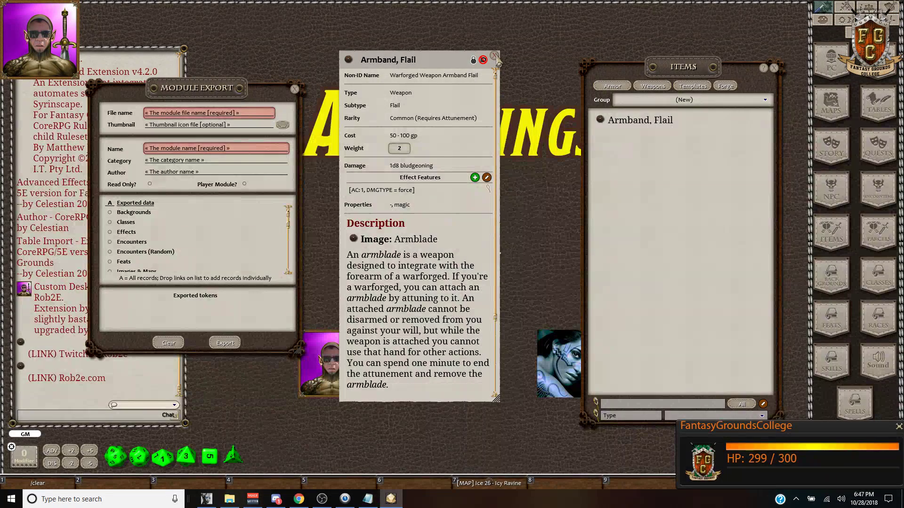
Step: Close the Armband, Flail window and fill spreadsheet cell B8, Advanced Effects, orange
click(494, 56)
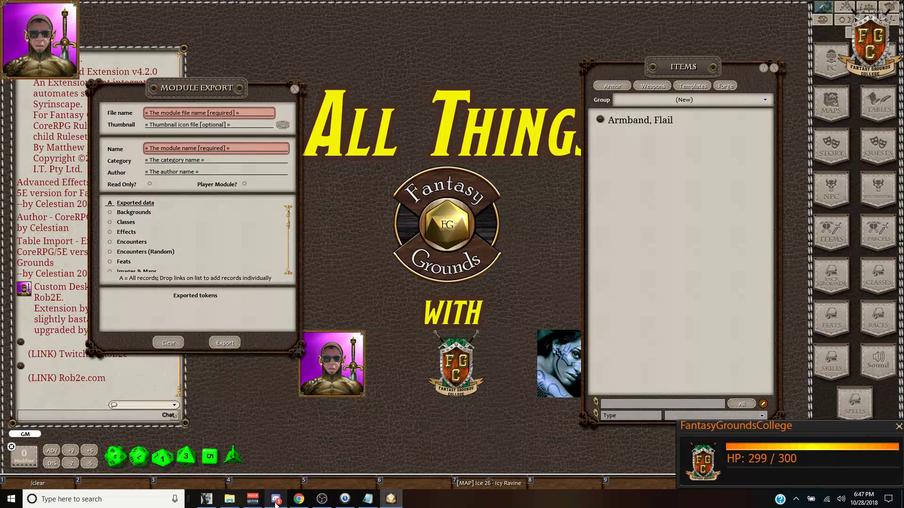
mouse_move(276, 503)
click(295, 502)
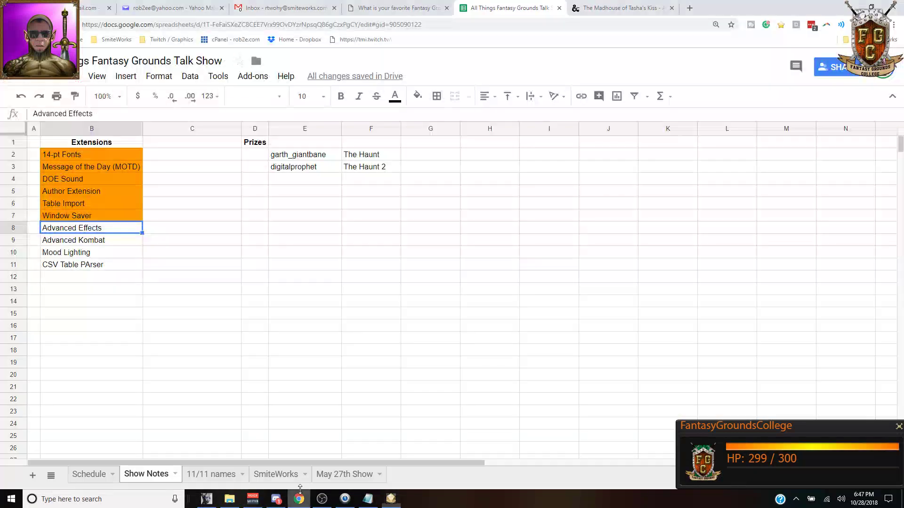
click(417, 97)
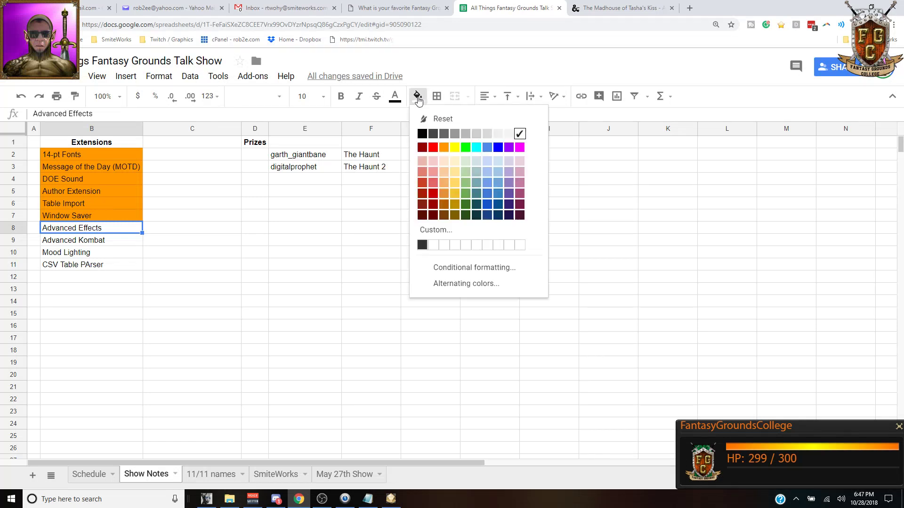
click(443, 148)
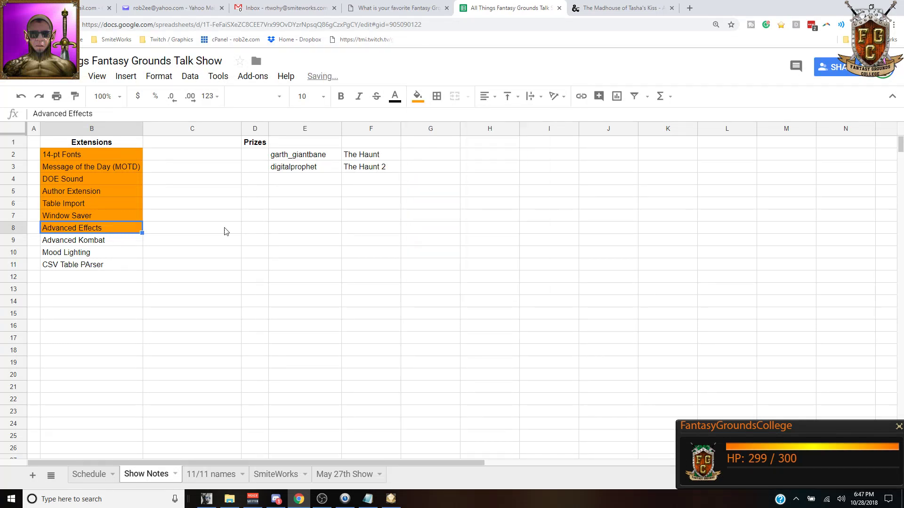
click(89, 245)
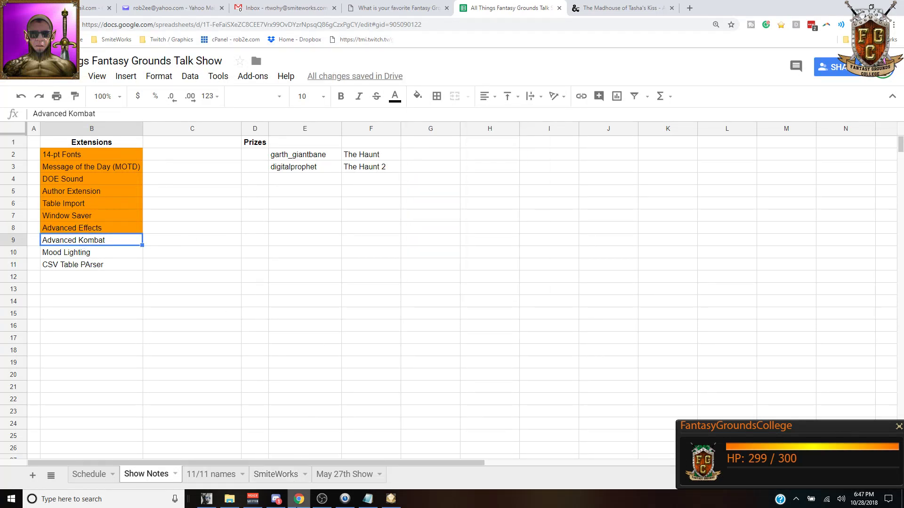
click(299, 499)
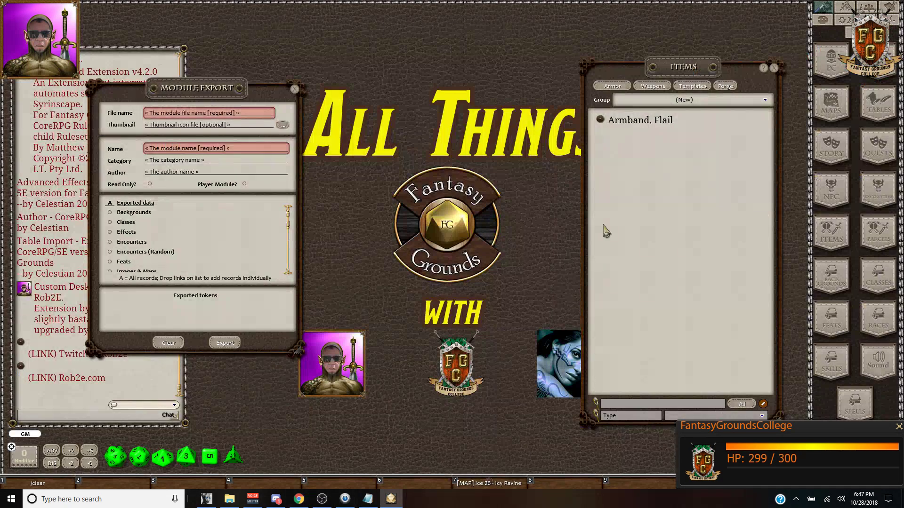
Step: Close the Items list, raise the Module Export window, and switch to the spreadsheet
click(774, 69)
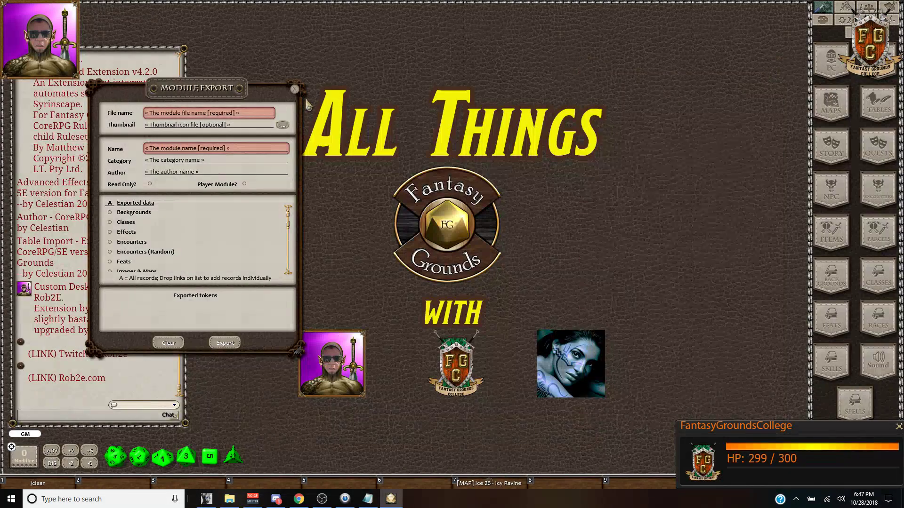
drag(196, 96, 203, 51)
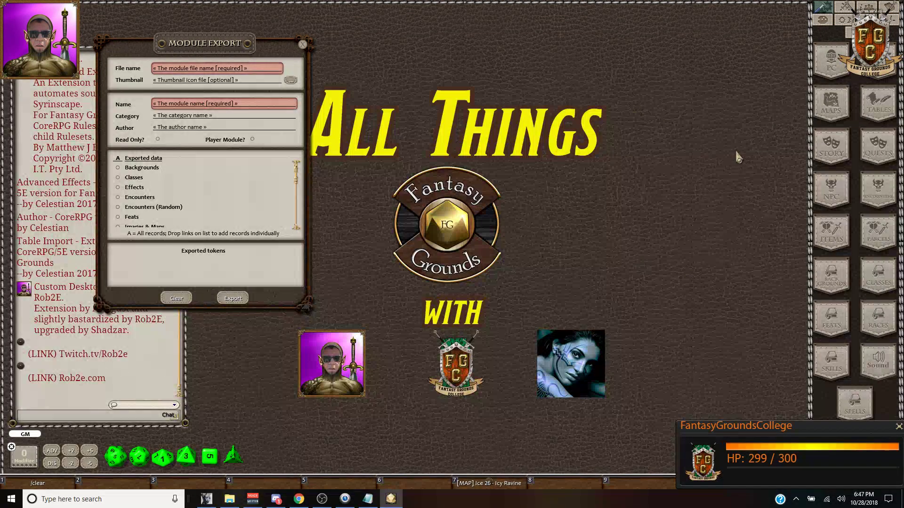
click(299, 506)
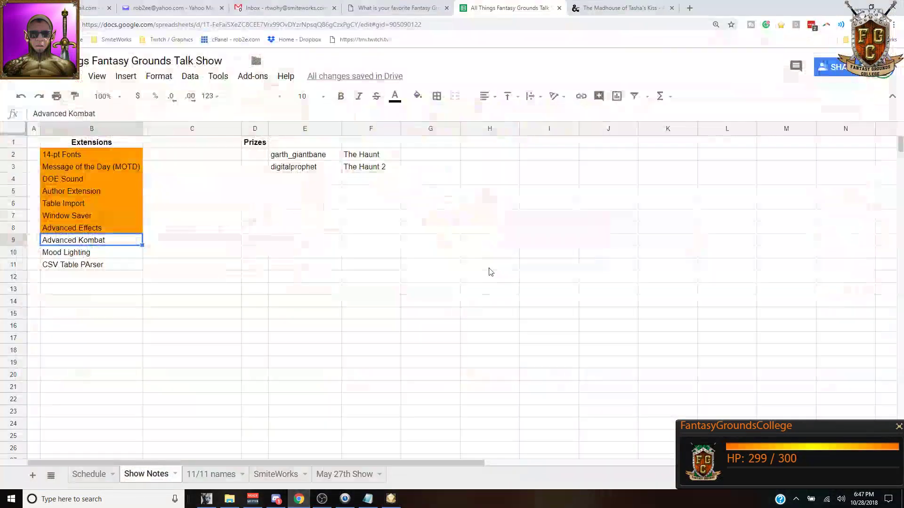
Step: Search 'advanced kombat fantasy grounds' in a new tab and open the Advanced Kombat (5E) forum thread
click(690, 8)
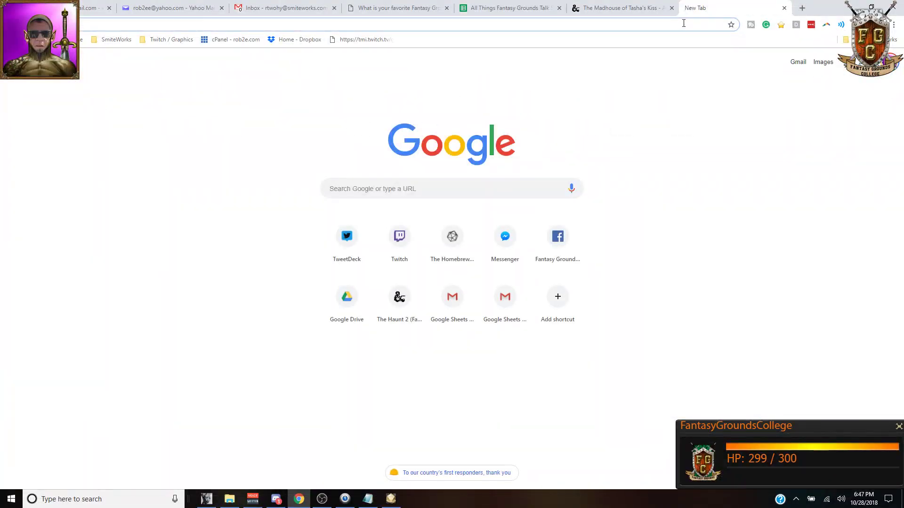
text(a)
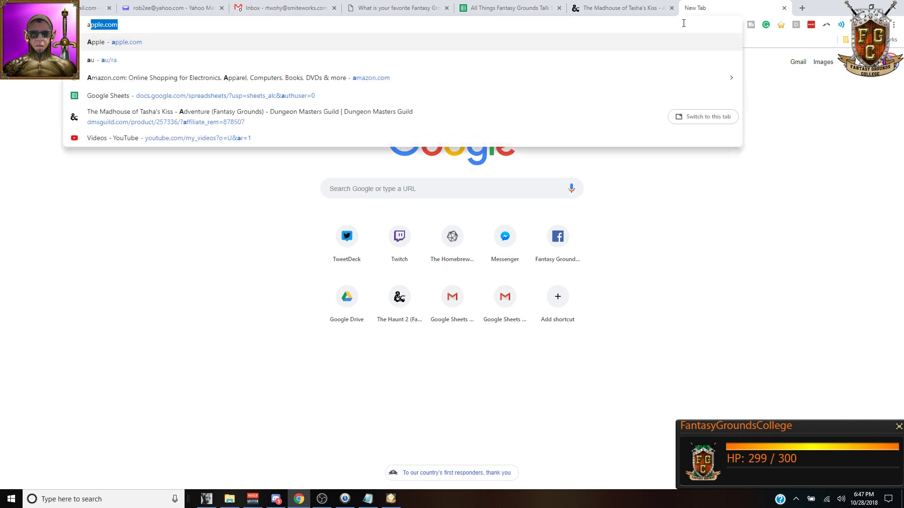
text(dvanced k)
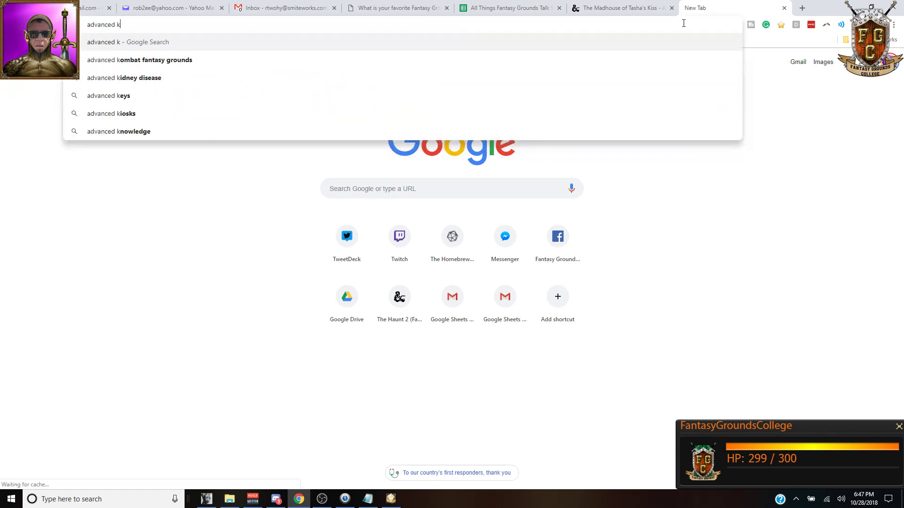
text(ombat fantasy )
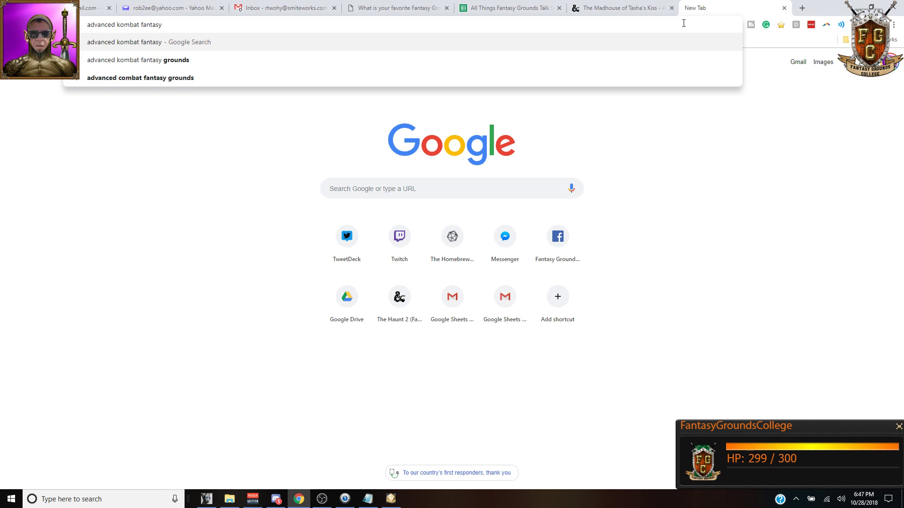
text(grounds)
key(Return)
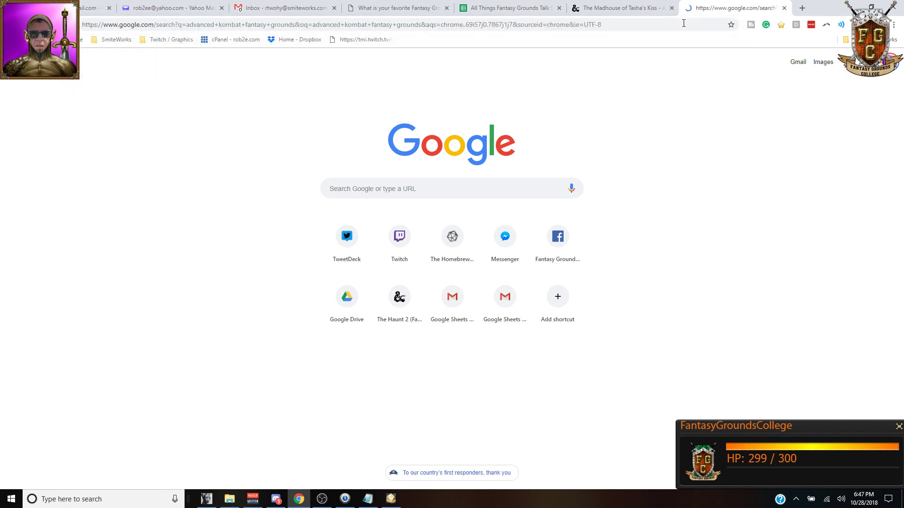
click(175, 156)
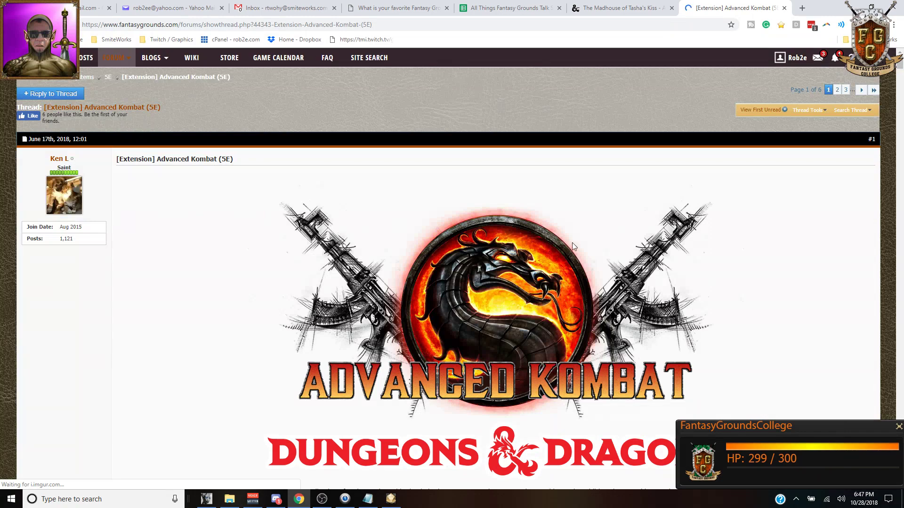
scroll(698, 241, down, 4)
scroll(698, 241, down, 5)
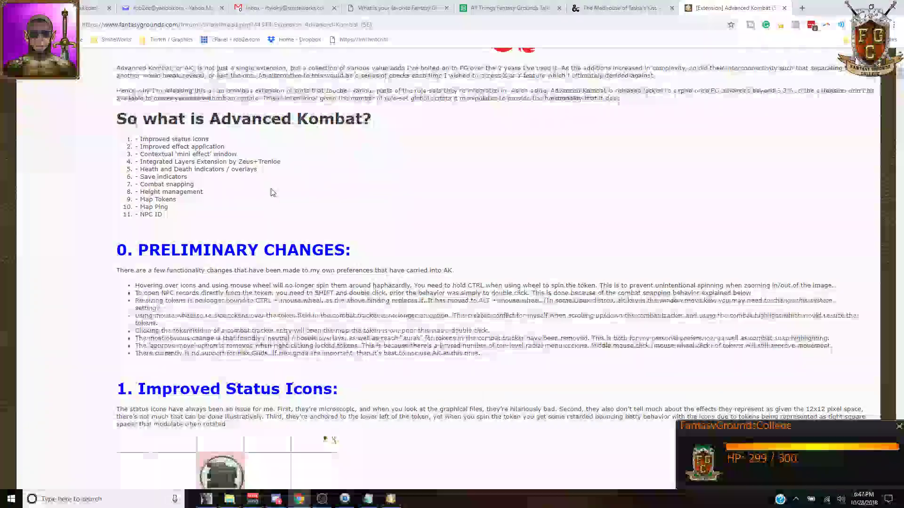
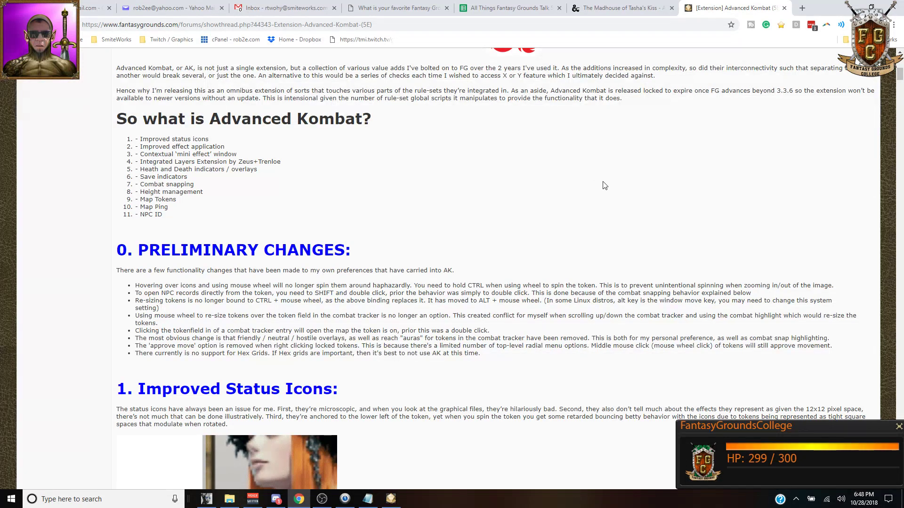
Step: Scroll the Advanced Kombat forum thread down to the '9. Map Tokens' post and back up
scroll(165, 207, down, 6)
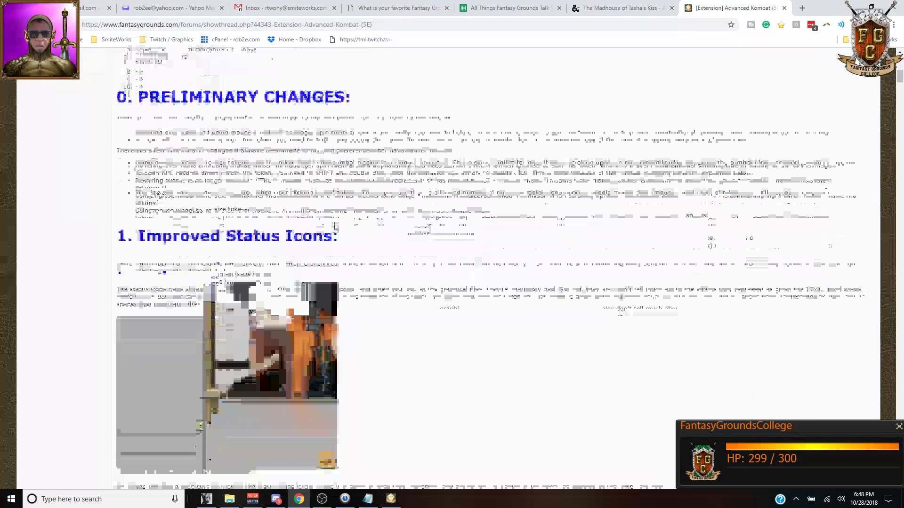
scroll(429, 217, down, 1)
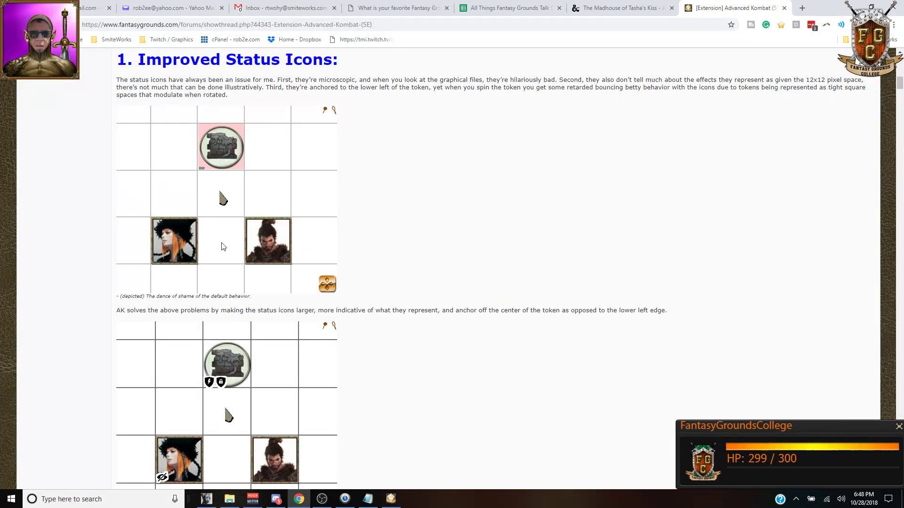
scroll(476, 209, down, 1)
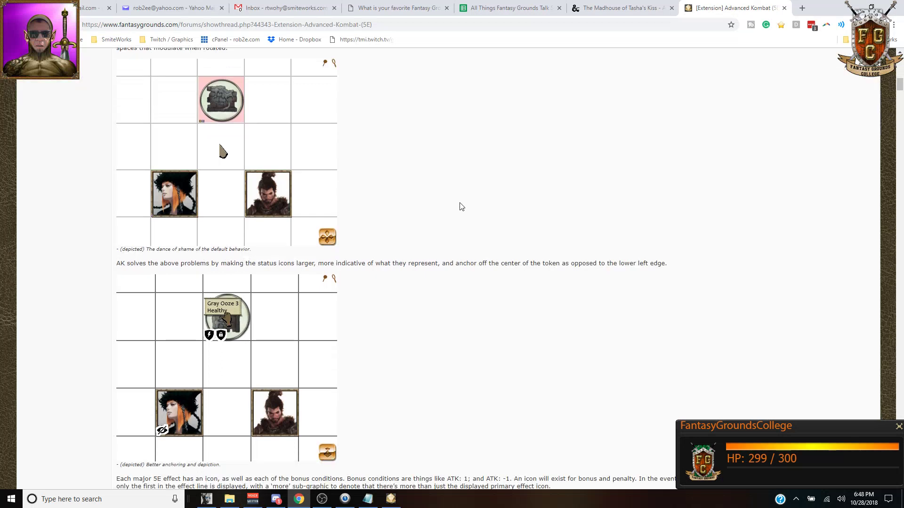
scroll(461, 207, down, 2)
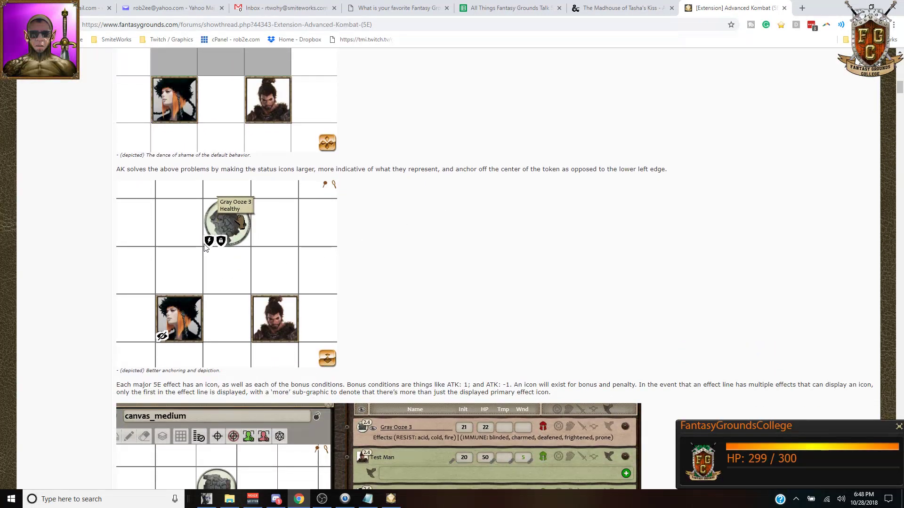
scroll(452, 264, down, 4)
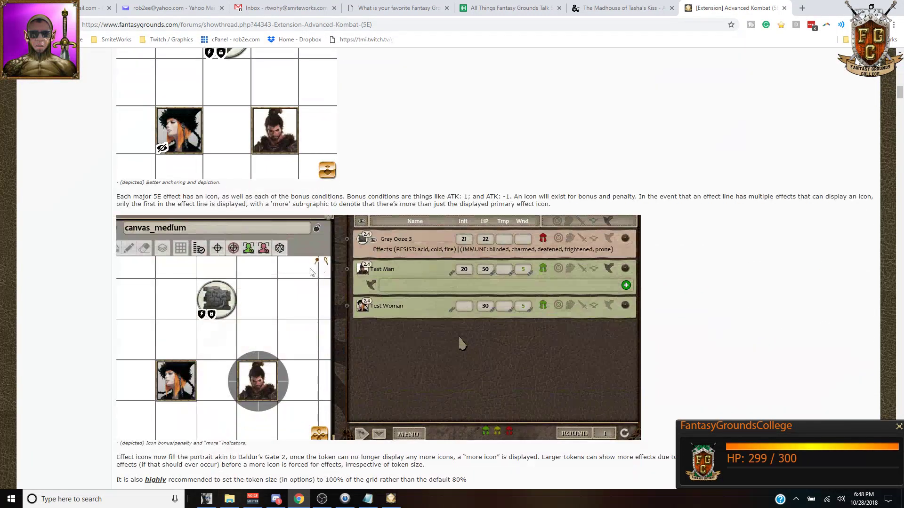
scroll(311, 272, down, 8)
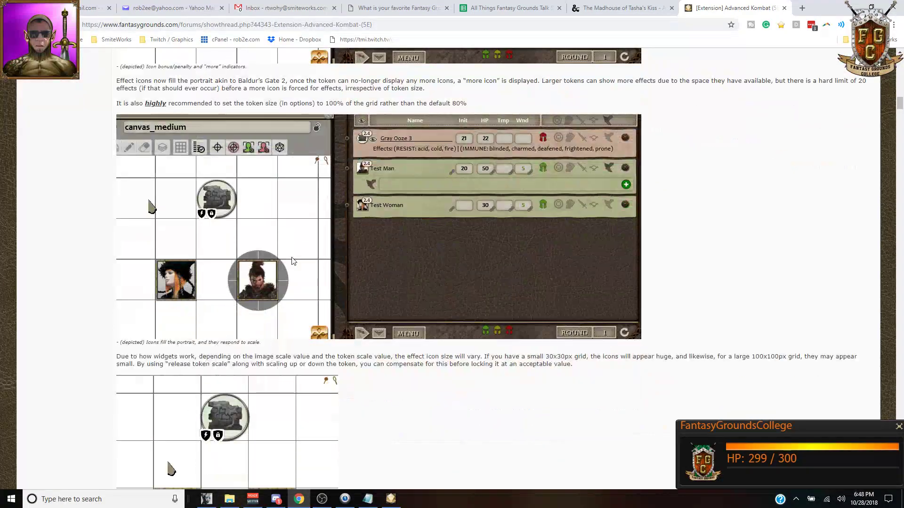
scroll(329, 254, down, 7)
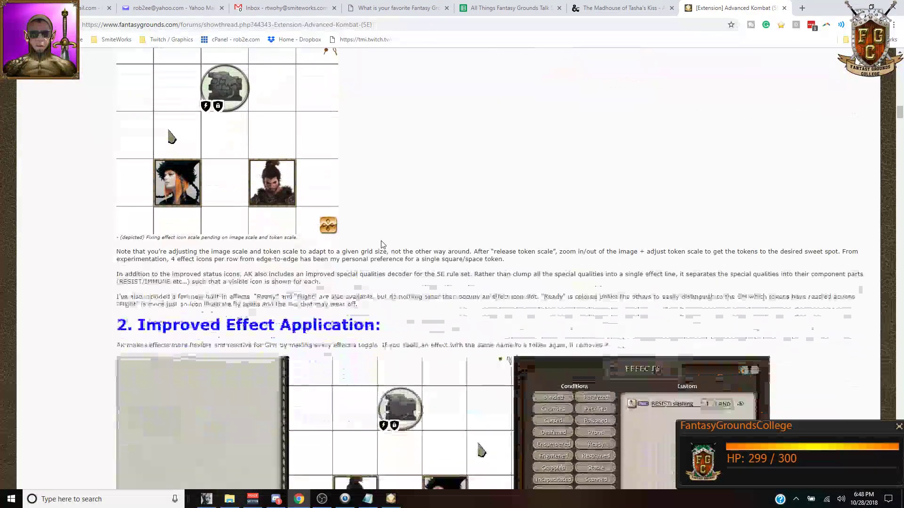
scroll(380, 242, down, 5)
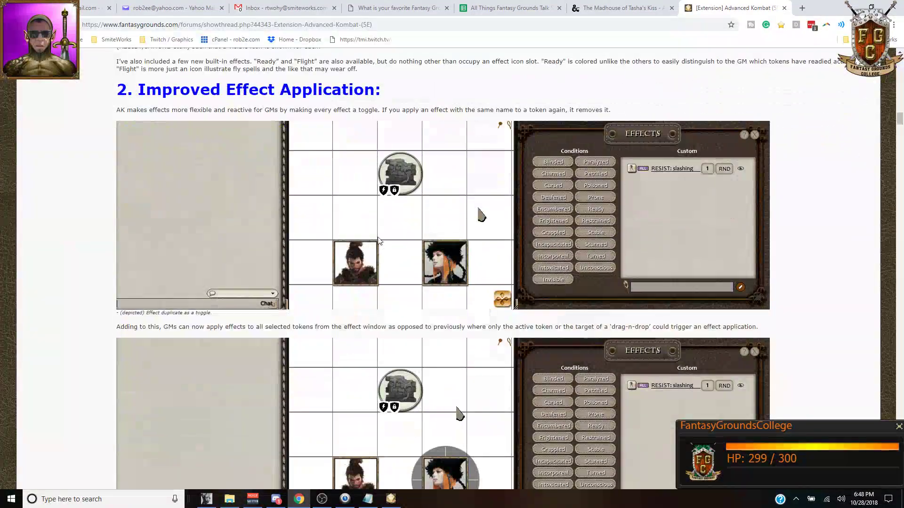
scroll(297, 239, down, 2)
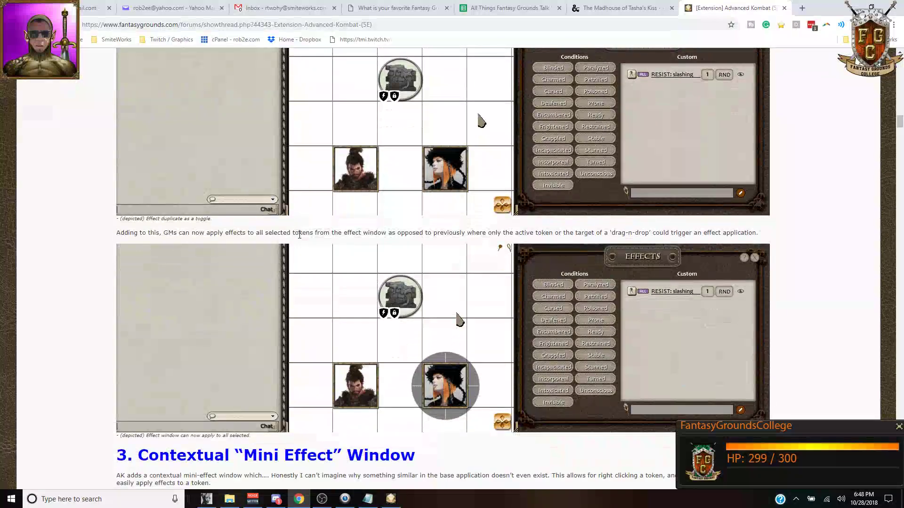
scroll(300, 234, down, 7)
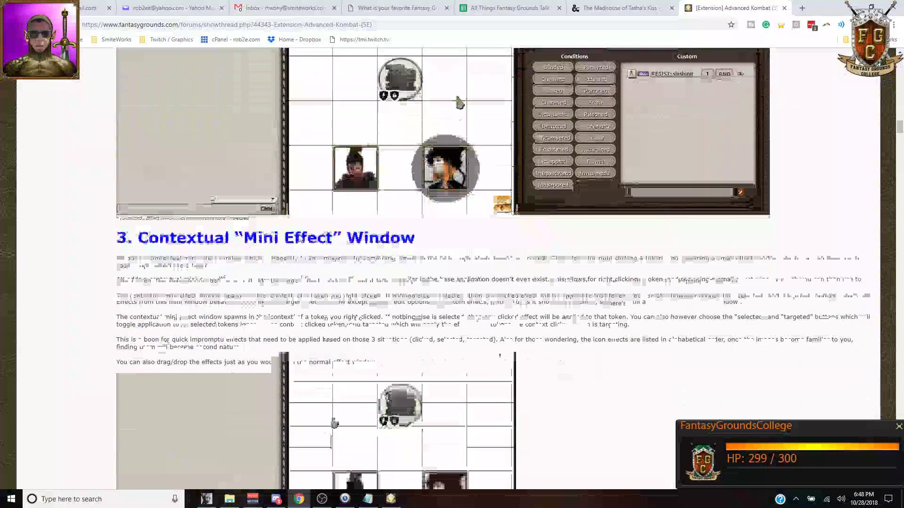
scroll(299, 239, down, 5)
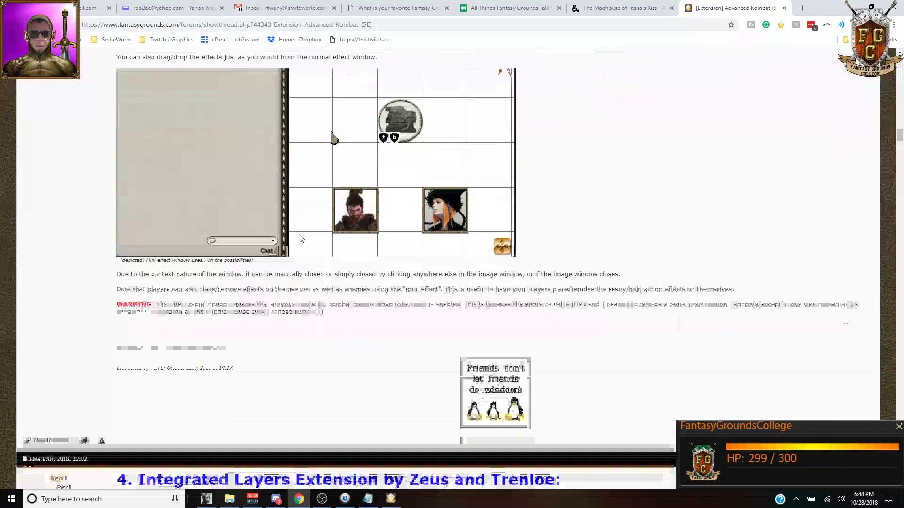
scroll(299, 231, down, 3)
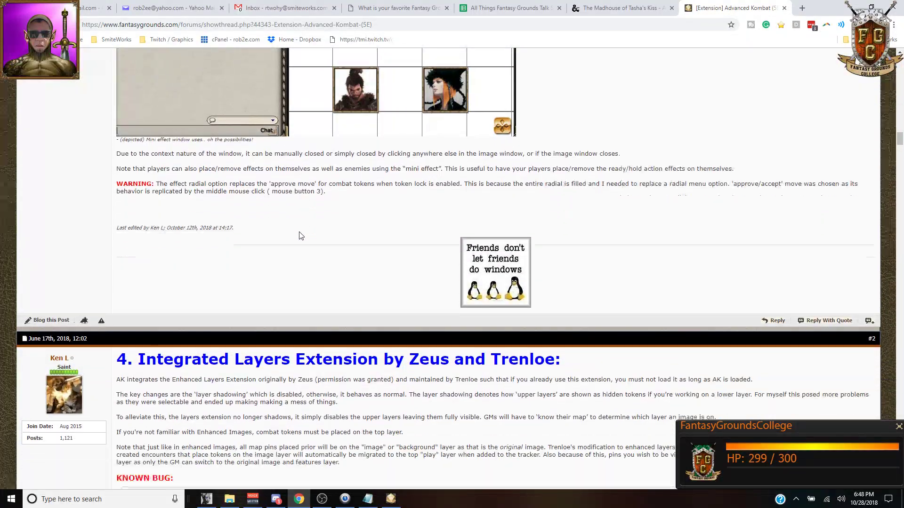
scroll(298, 231, down, 3)
scroll(298, 231, down, 9)
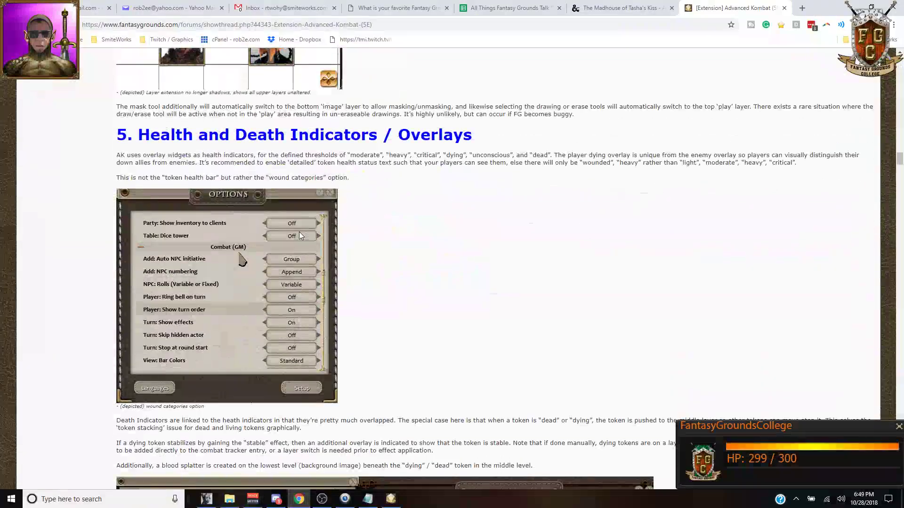
scroll(300, 232, down, 1)
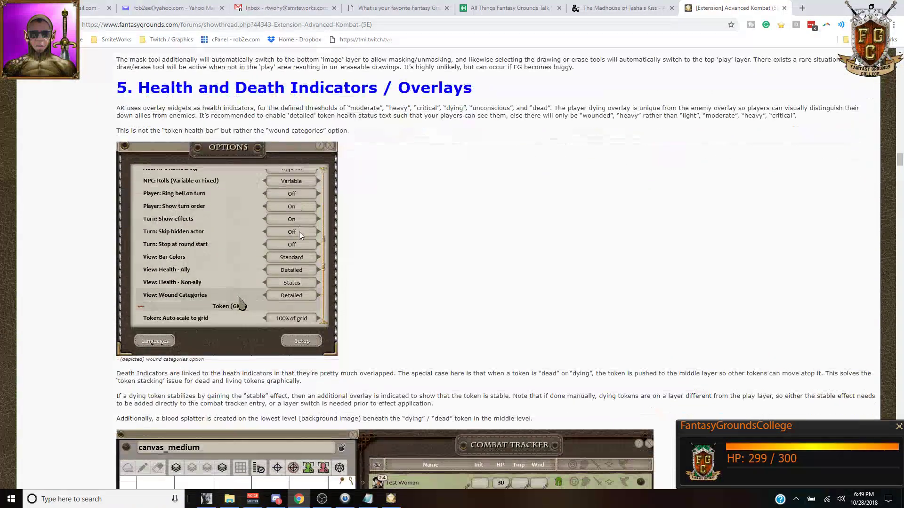
scroll(298, 231, down, 6)
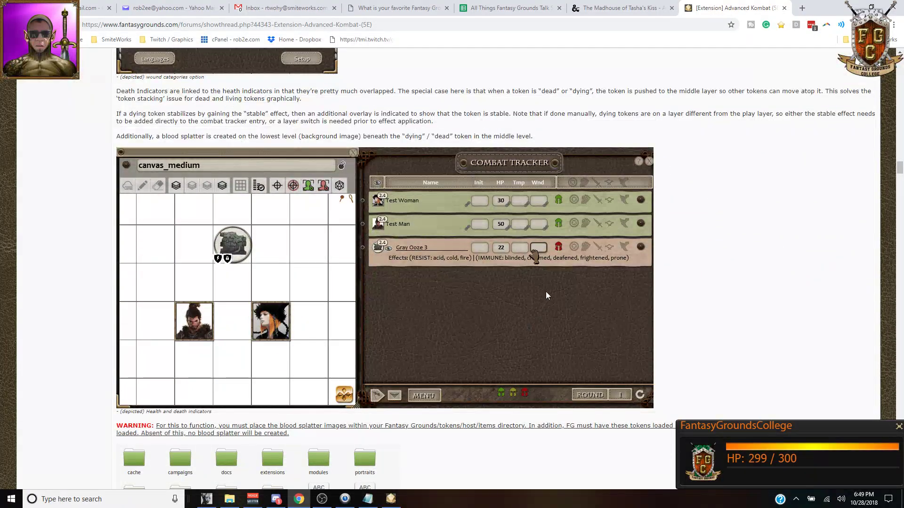
scroll(319, 249, down, 7)
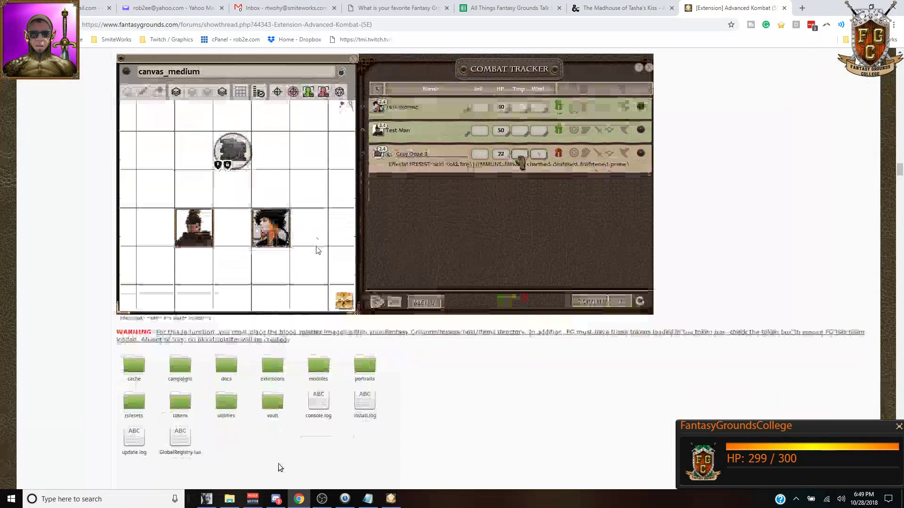
scroll(319, 249, down, 7)
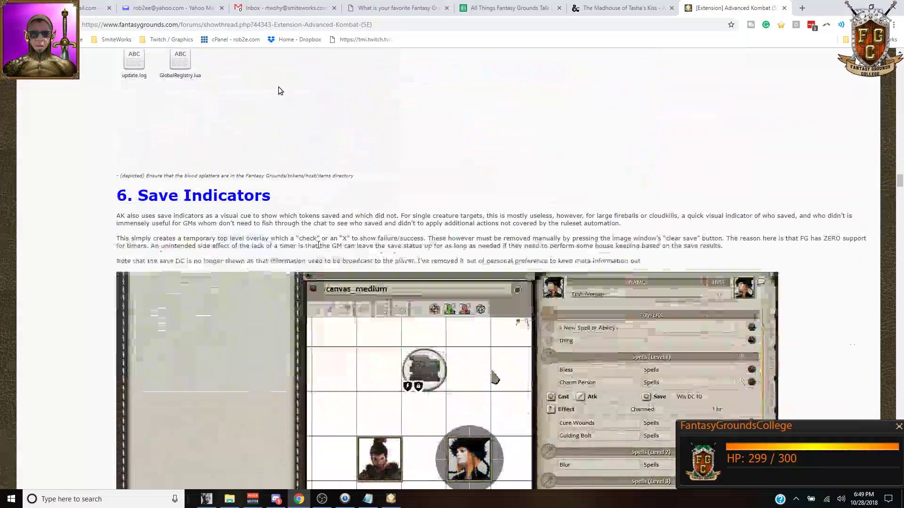
scroll(319, 249, down, 2)
scroll(645, 274, down, 5)
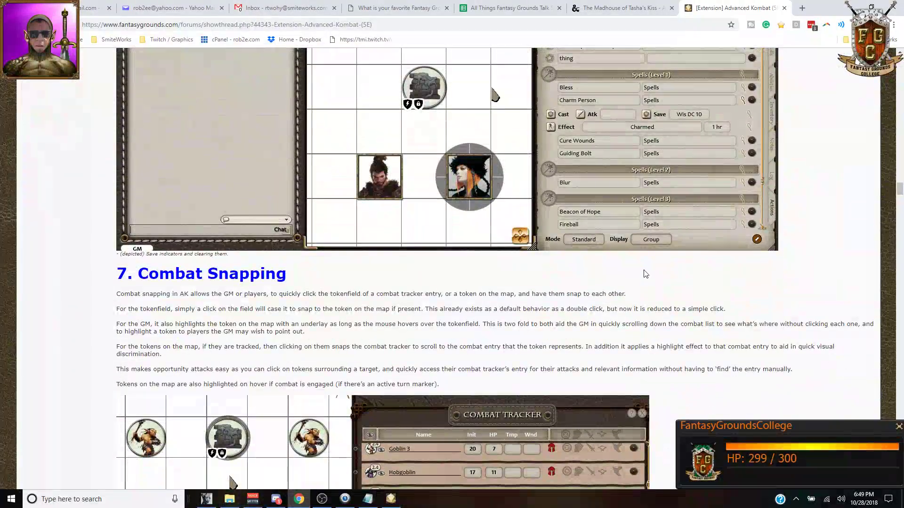
scroll(516, 255, down, 6)
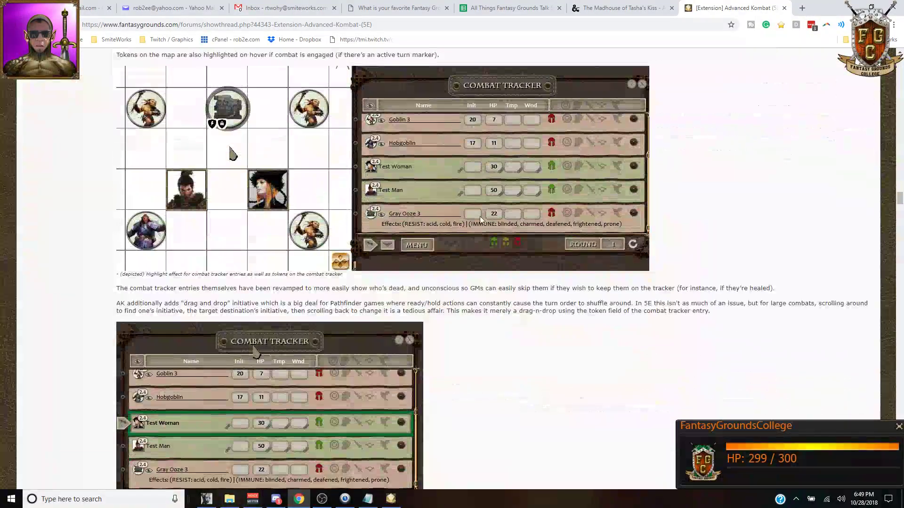
scroll(325, 280, down, 2)
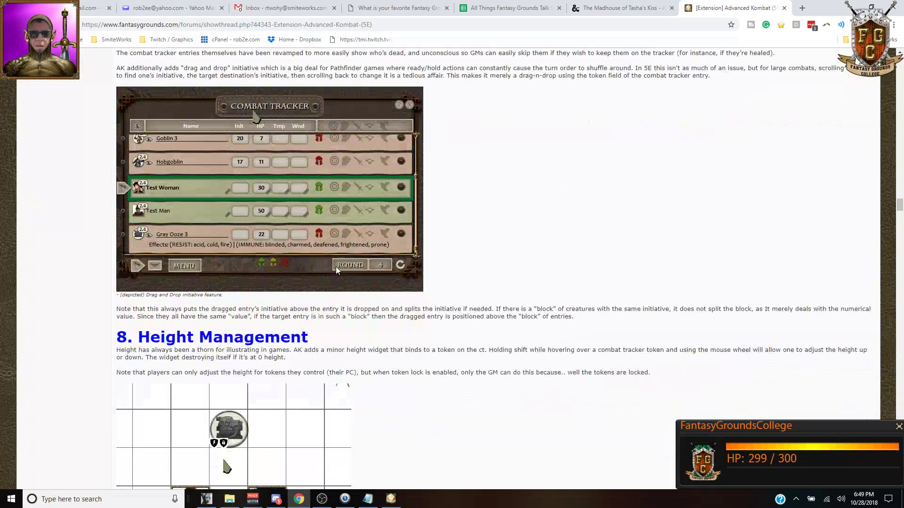
scroll(536, 269, down, 4)
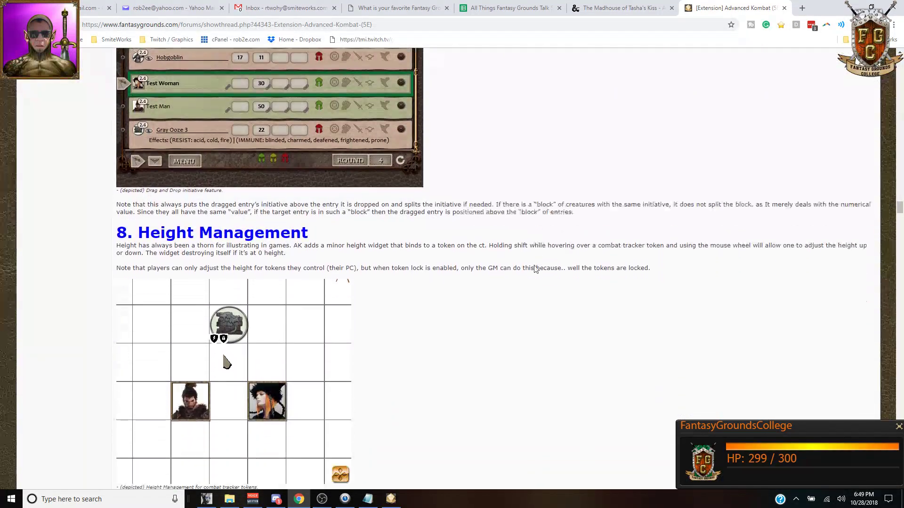
scroll(532, 270, down, 3)
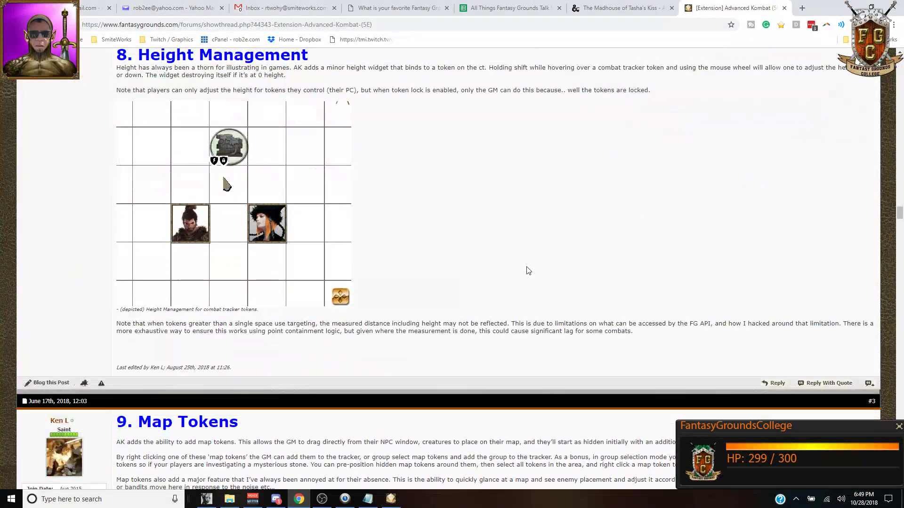
scroll(536, 269, down, 3)
scroll(392, 257, down, 5)
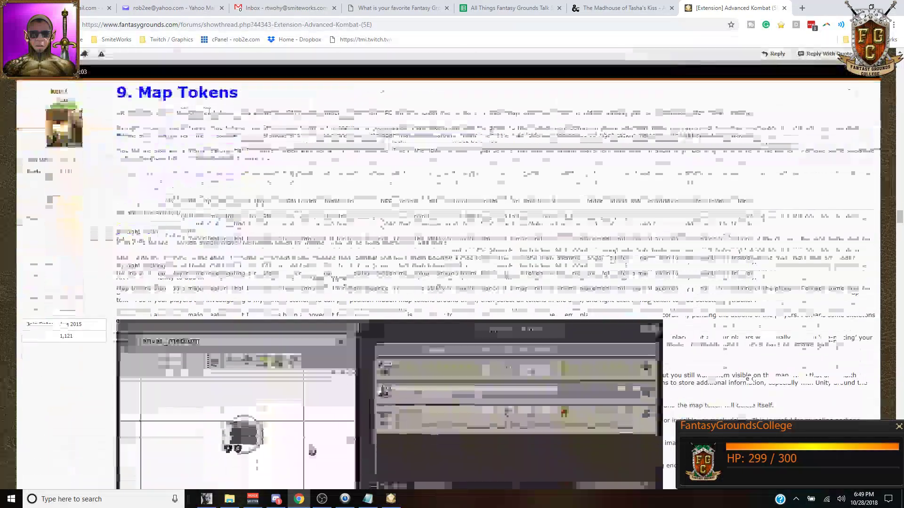
scroll(392, 257, down, 7)
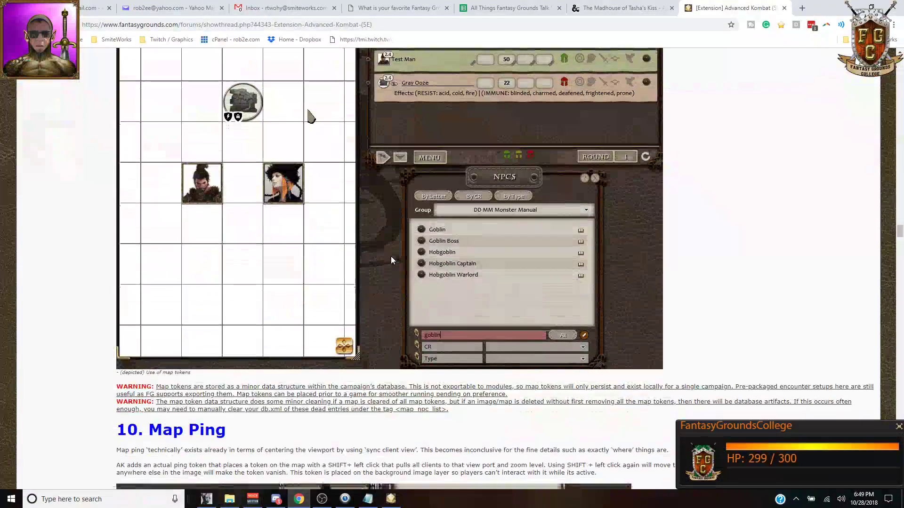
scroll(391, 258, down, 6)
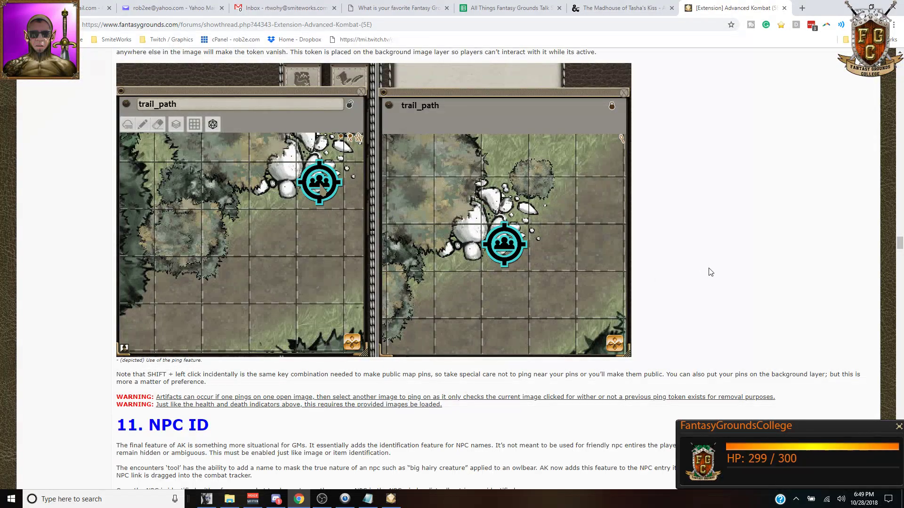
scroll(670, 272, down, 7)
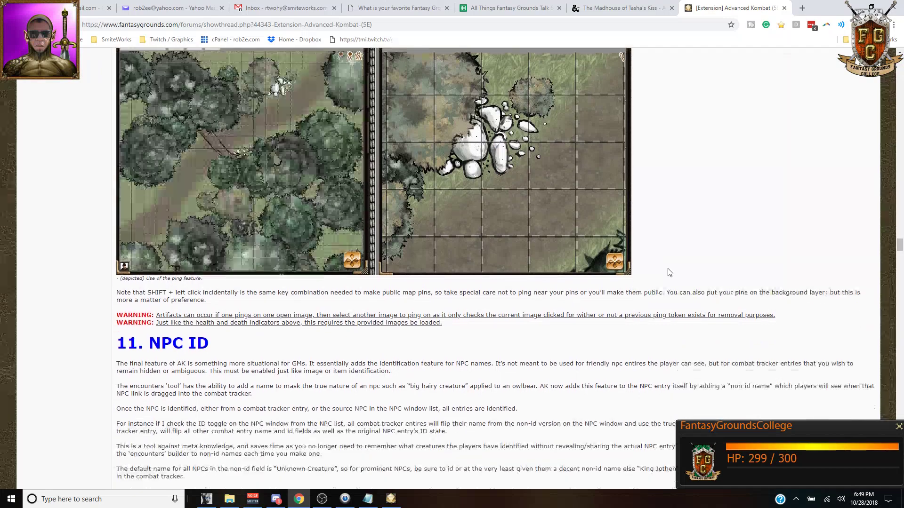
scroll(669, 272, down, 2)
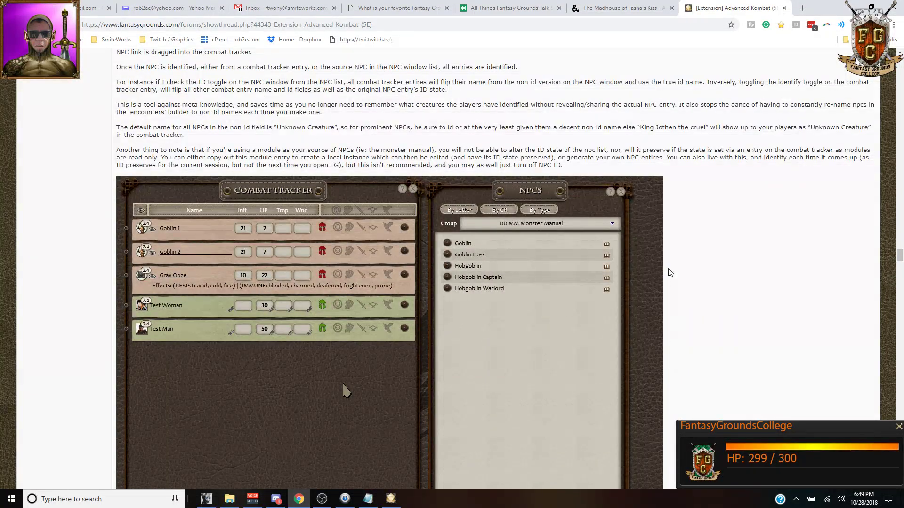
scroll(670, 273, down, 10)
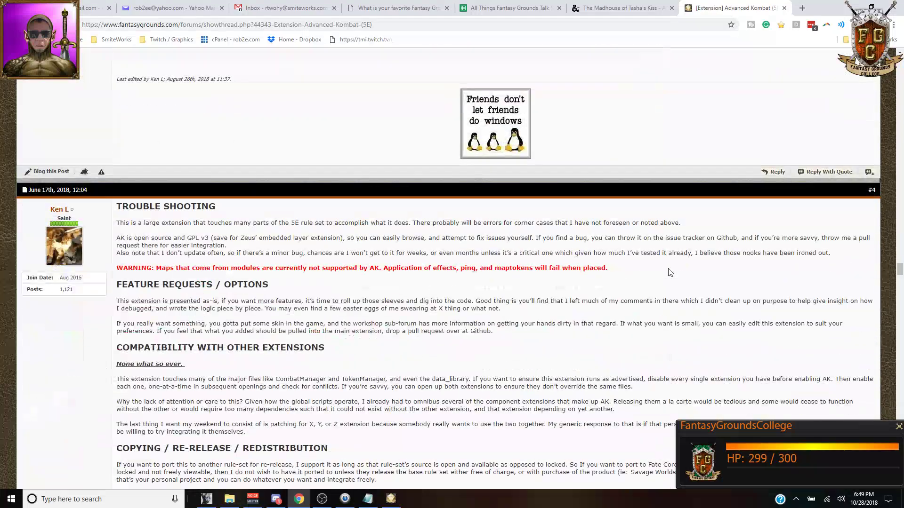
scroll(669, 272, down, 9)
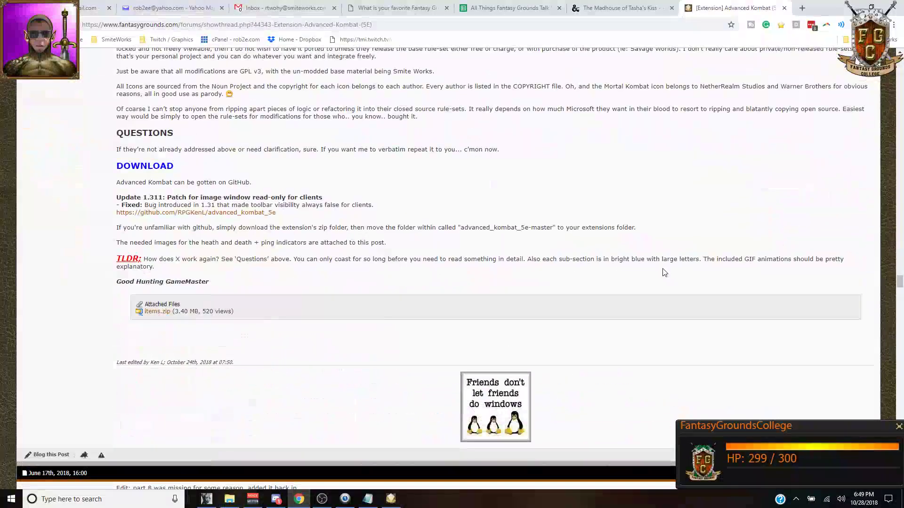
scroll(528, 179, up, 8)
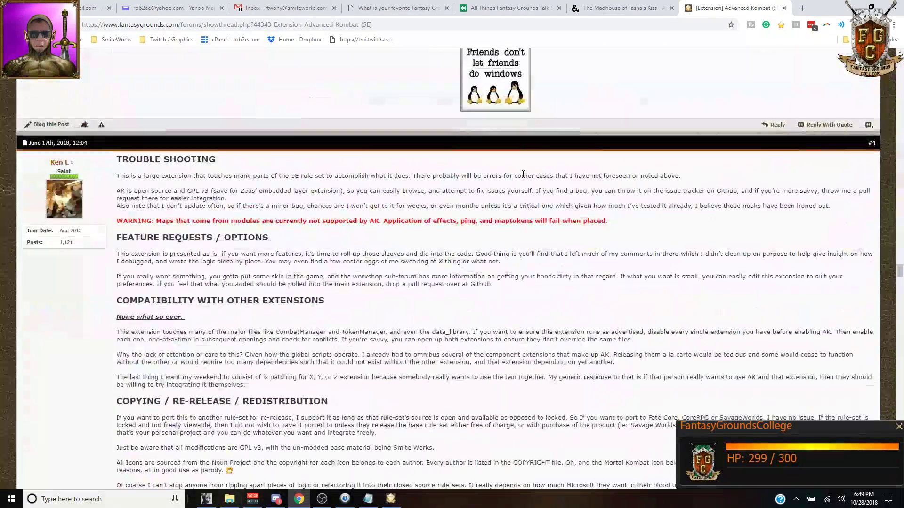
scroll(523, 174, up, 4)
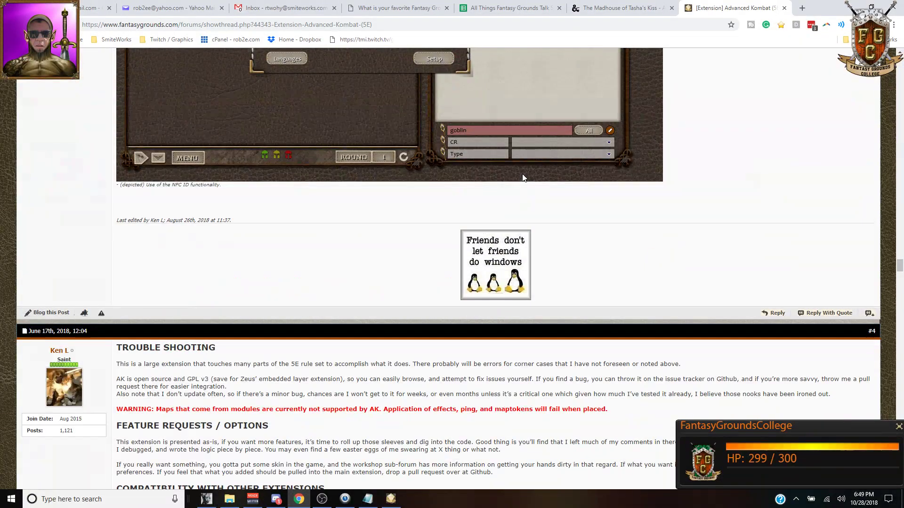
scroll(522, 177, up, 12)
scroll(523, 178, up, 20)
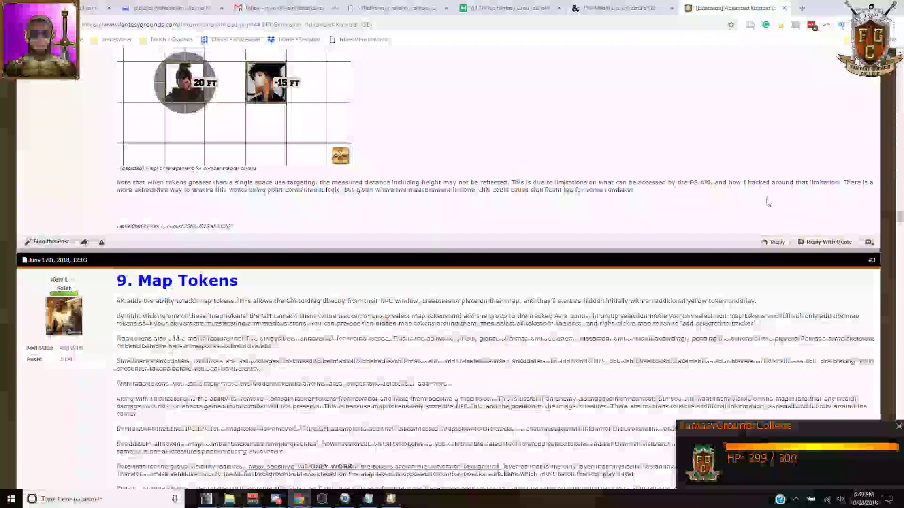
scroll(768, 202, up, 20)
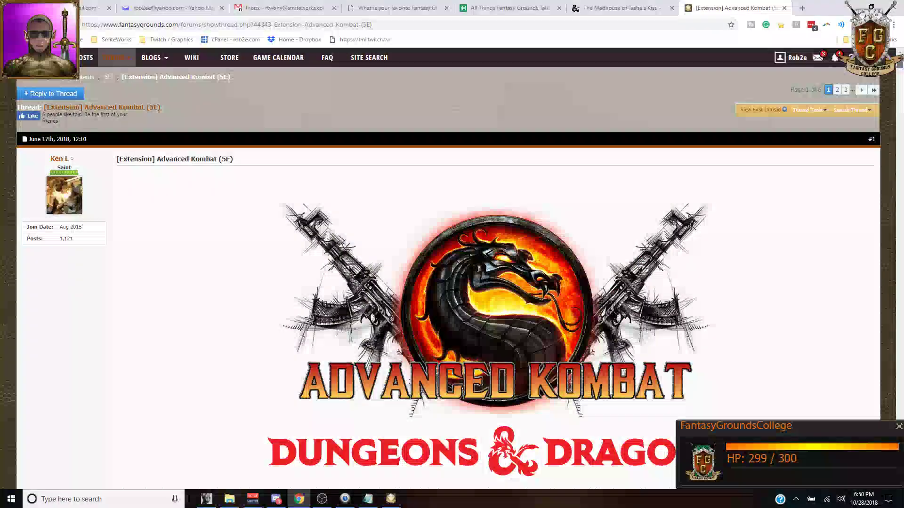
Step: Browse the Advanced Kombat feature posts down to 'Integrated Layers Extension', then return to Fantasy Grounds
scroll(487, 201, down, 7)
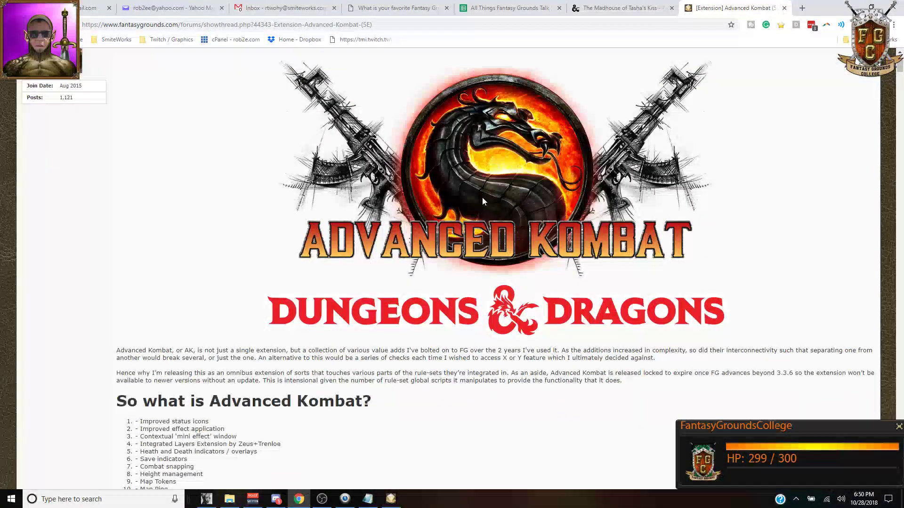
scroll(197, 203, down, 4)
scroll(188, 197, up, 11)
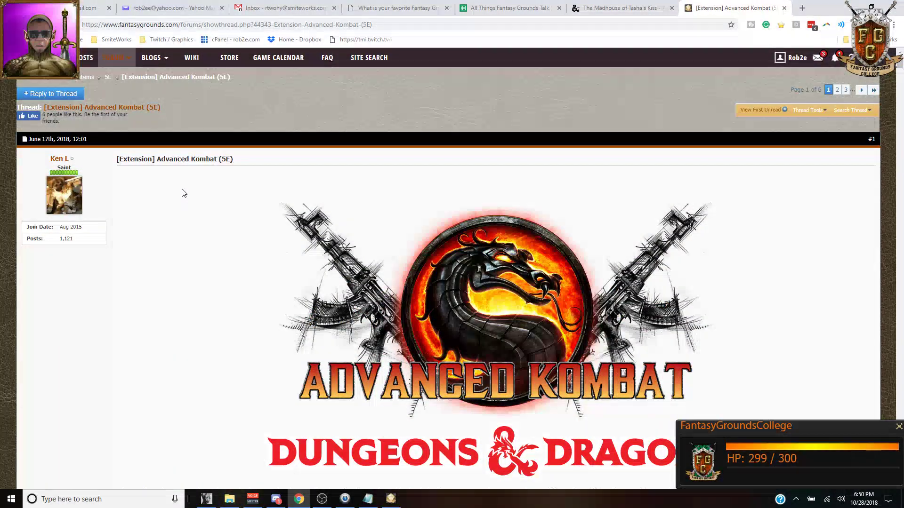
scroll(184, 193, down, 18)
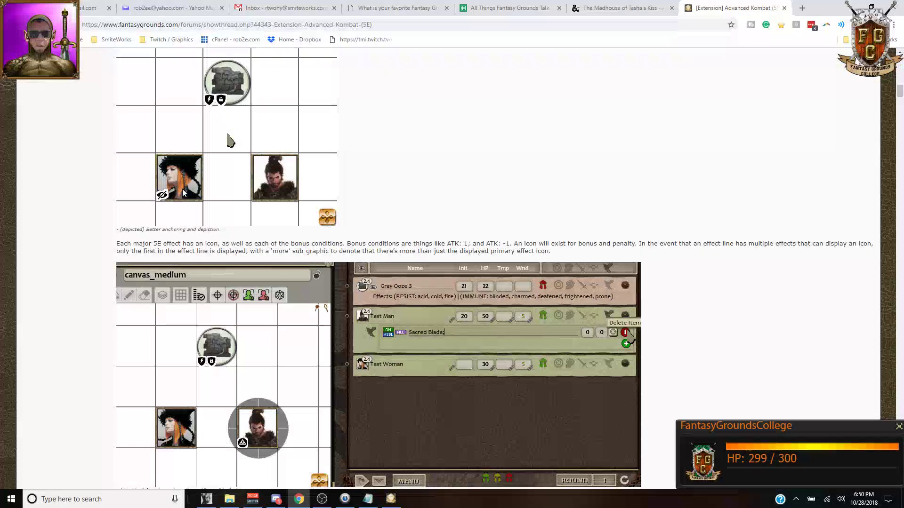
scroll(184, 193, down, 15)
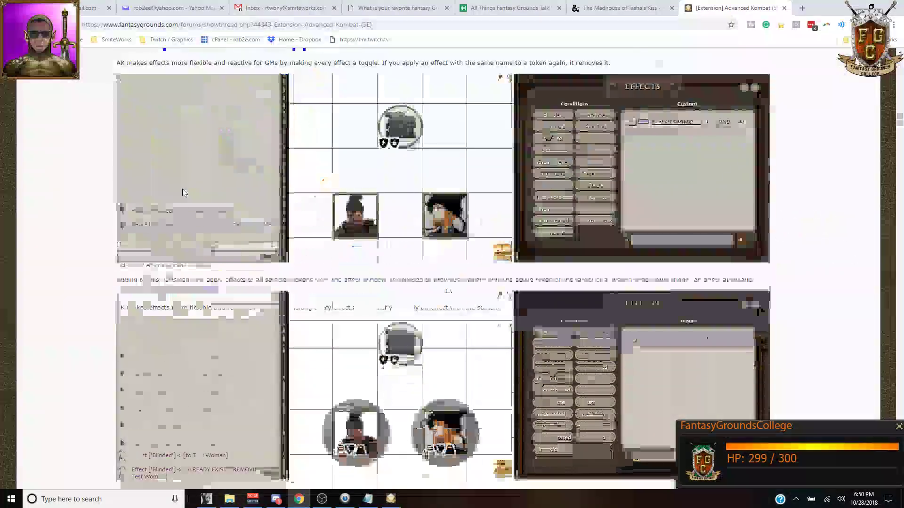
scroll(182, 188, down, 15)
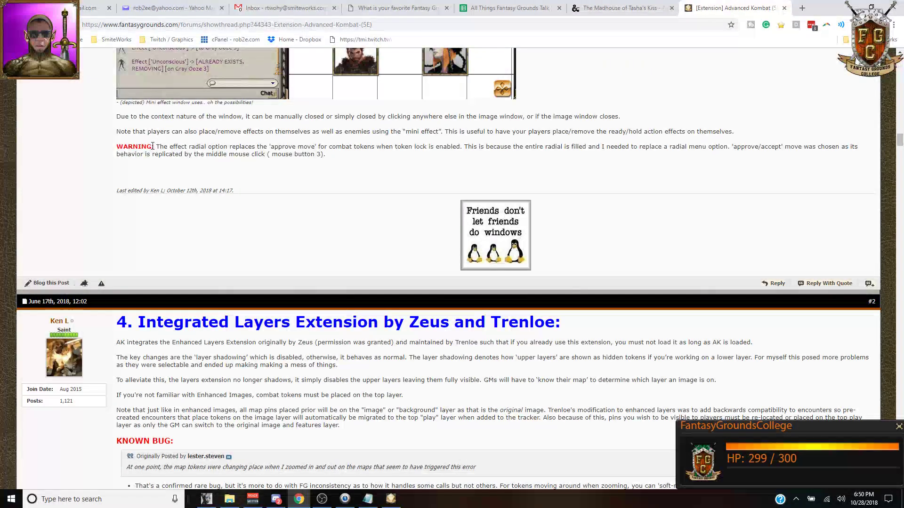
scroll(222, 176, down, 5)
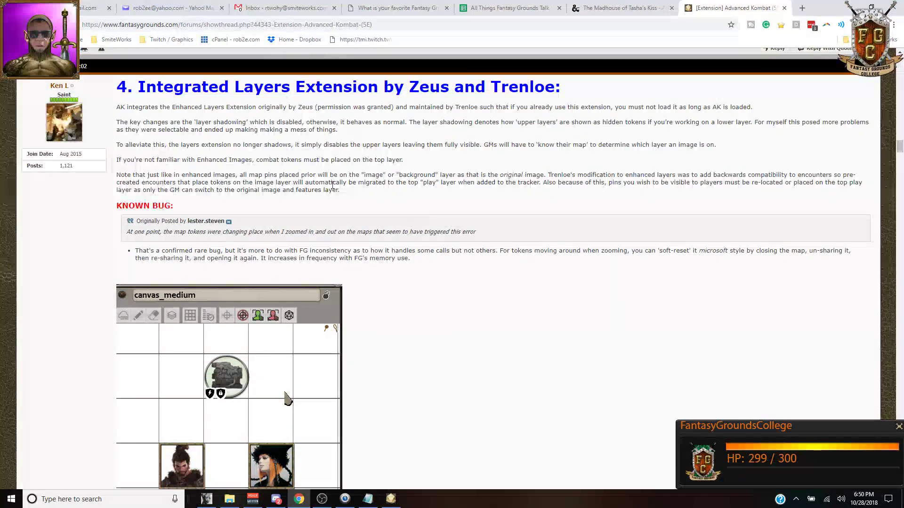
click(391, 499)
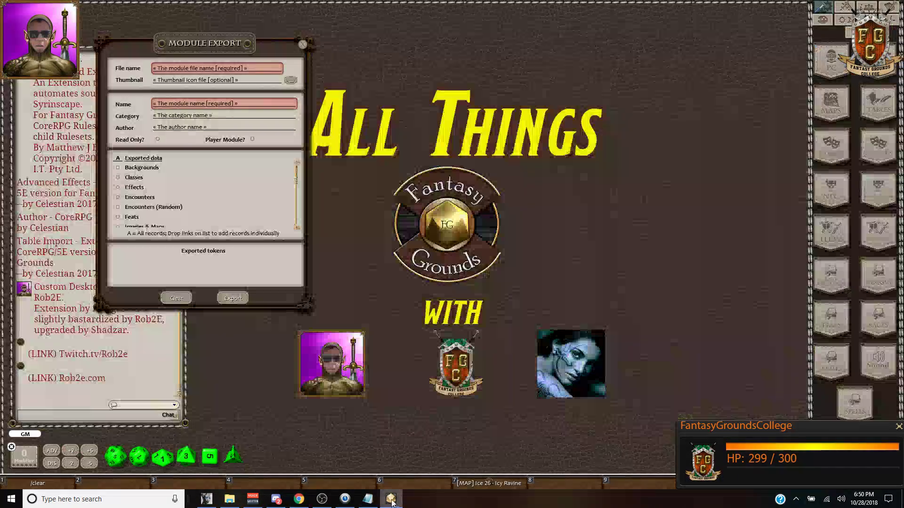
Step: Bring up File Explorer on the AppData\Roaming\Fantasy Grounds\extensions folder
click(230, 499)
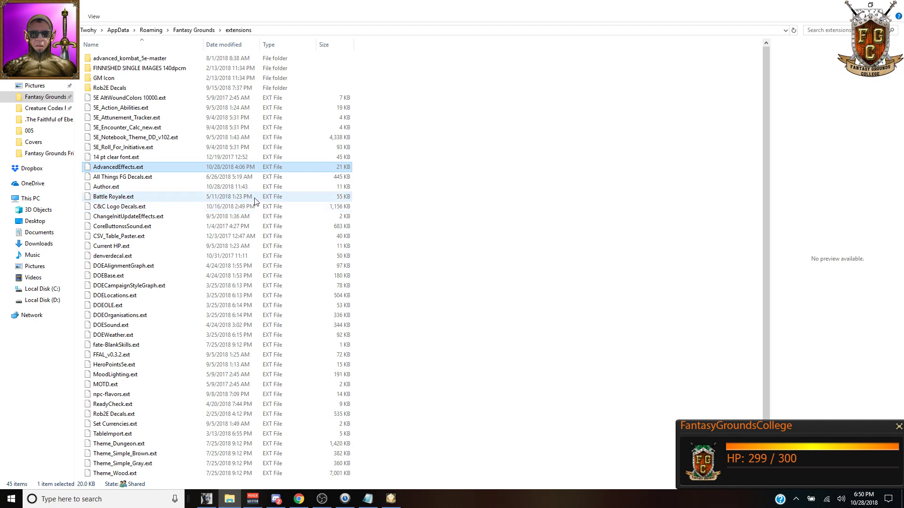
click(840, 28)
text(kom)
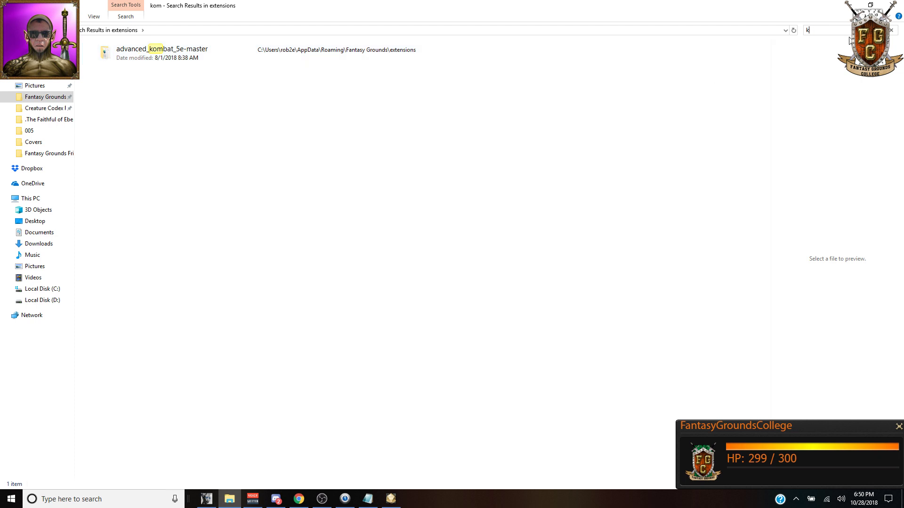
key(BackSpace)
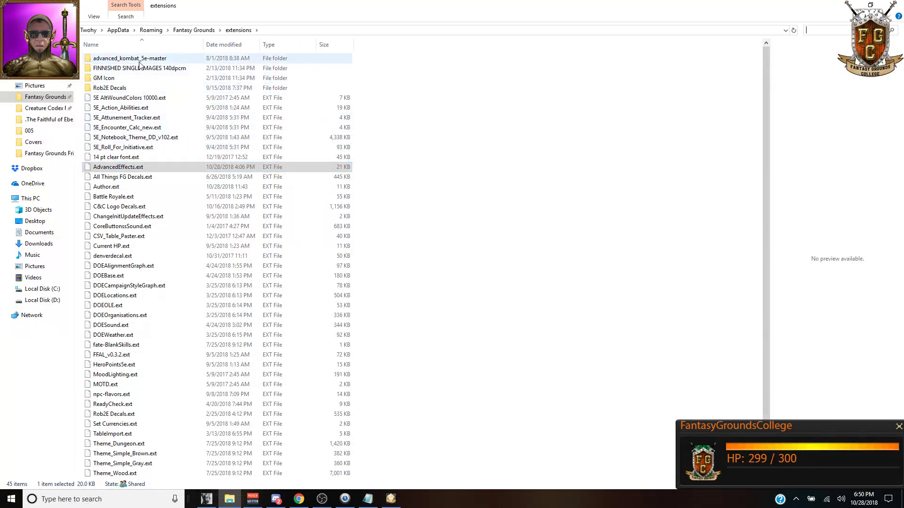
click(138, 62)
double_click(150, 60)
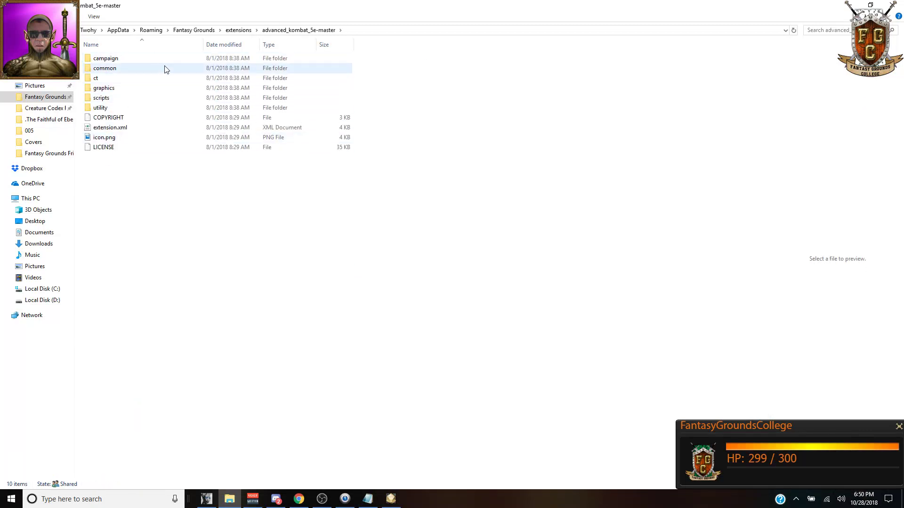
click(246, 31)
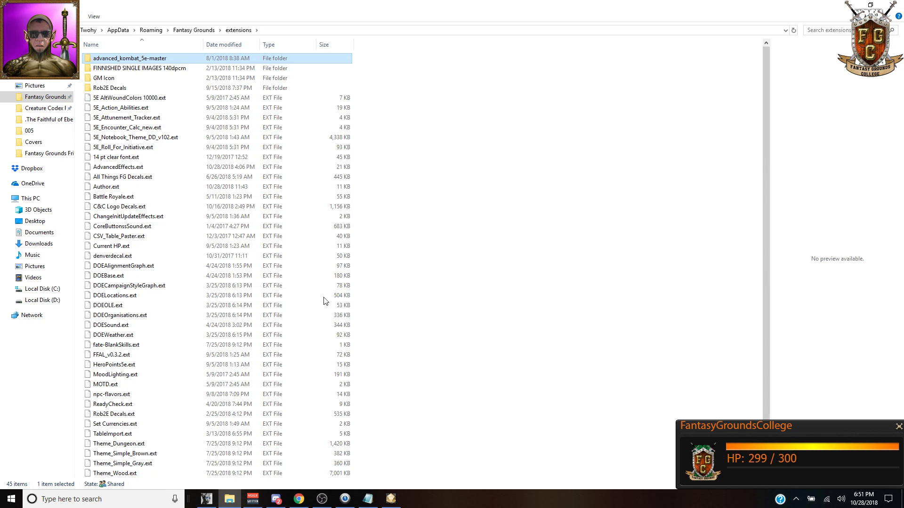
mouse_move(278, 502)
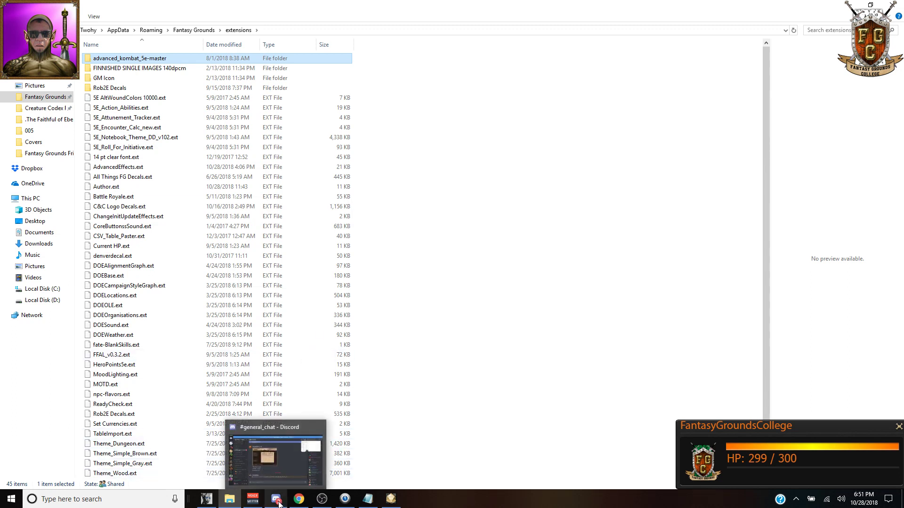
Step: Bring the browser forward and open the talk show spreadsheet's Schedule sheet
click(282, 471)
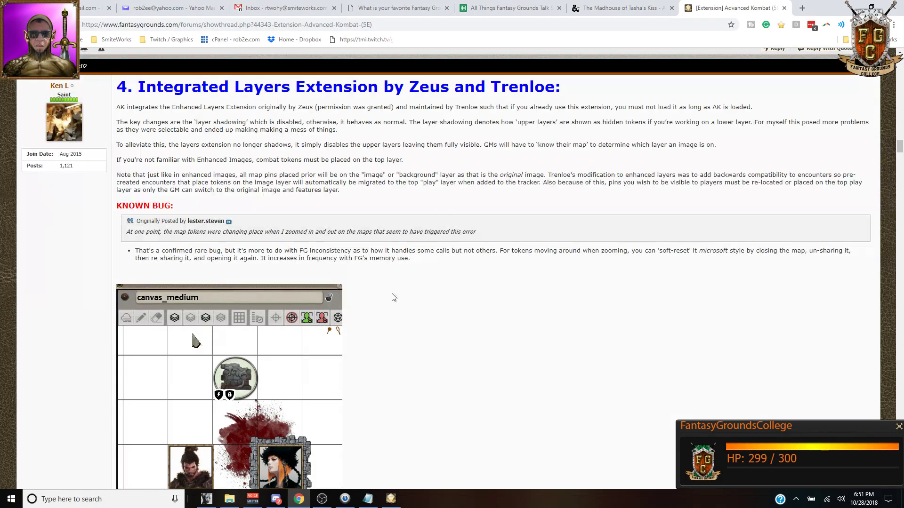
click(508, 8)
scroll(306, 245, down, 3)
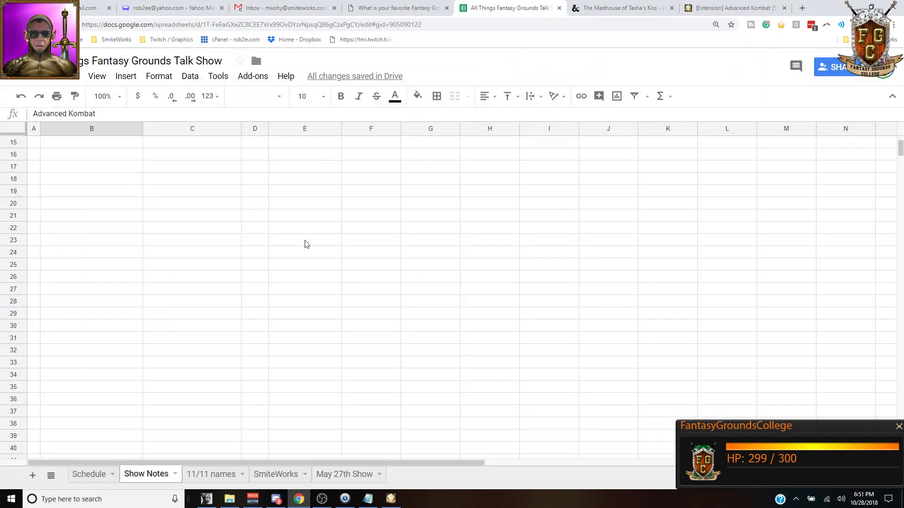
click(96, 475)
scroll(282, 282, up, 5)
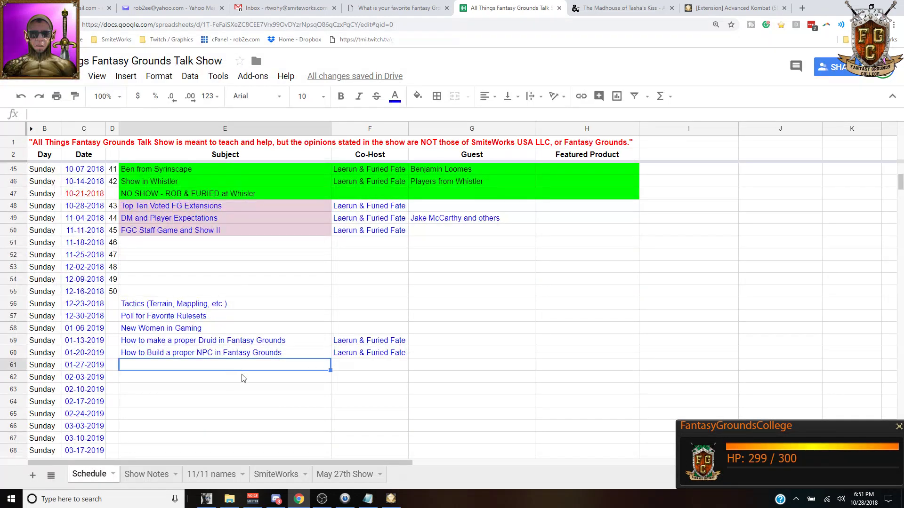
Step: Enter the author's name plus 'Advancement Kombat' as the 01-27-2019 subject in E61
text(Ken L Advancement)
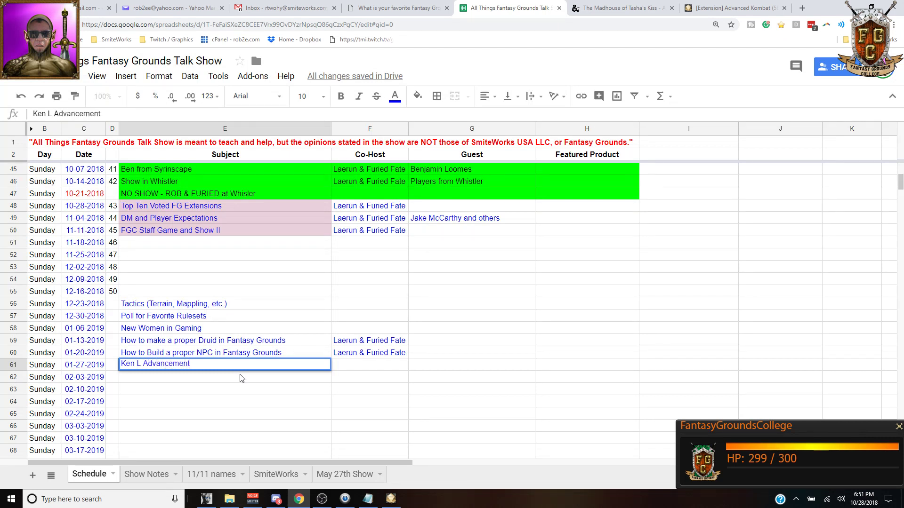
key(Return)
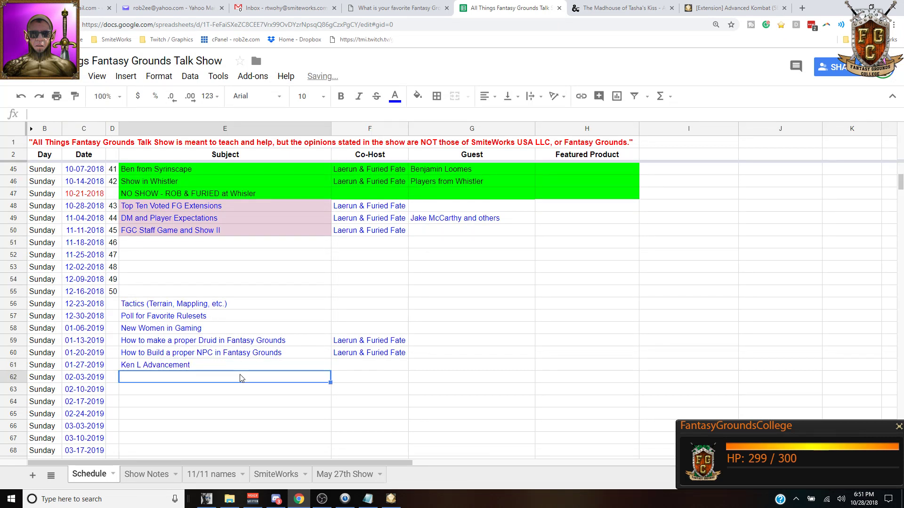
click(221, 369)
click(209, 115)
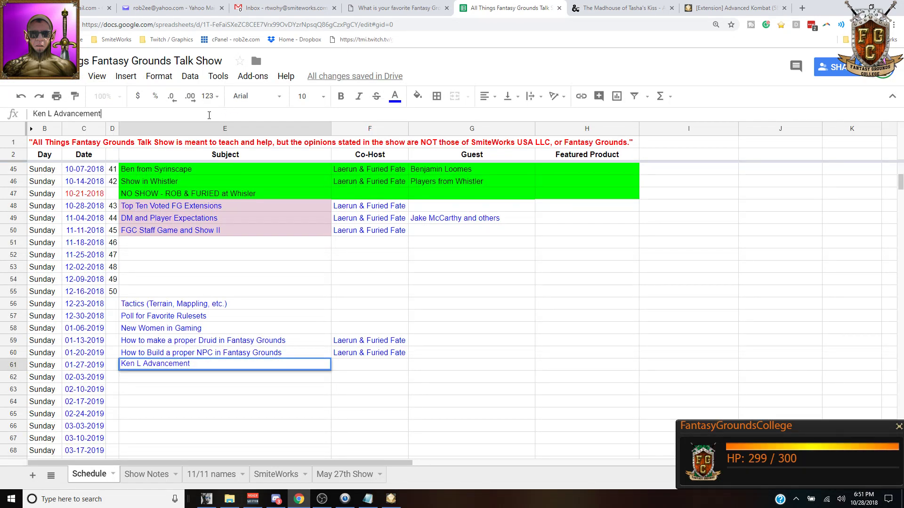
text(Kombat)
key(Return)
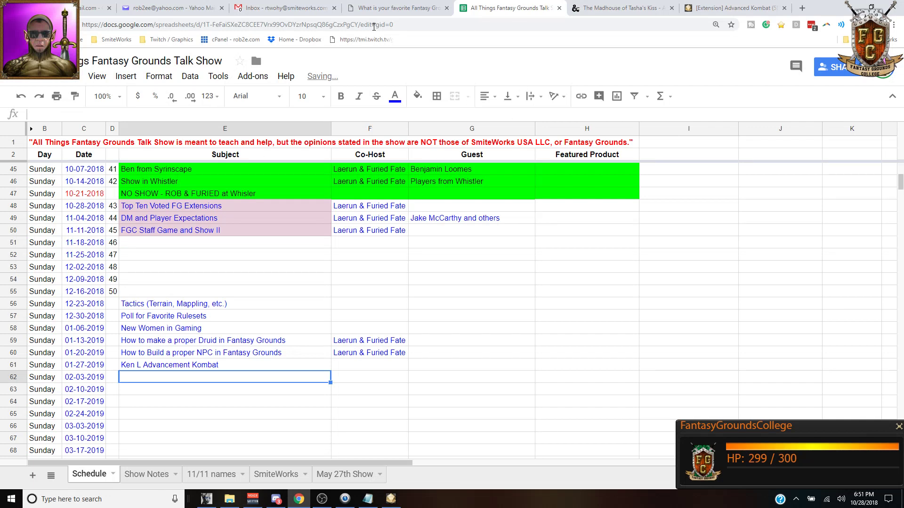
Step: Show the Madhouse of Tasha's Kiss product page, keeping the browser over Fantasy Grounds
click(620, 10)
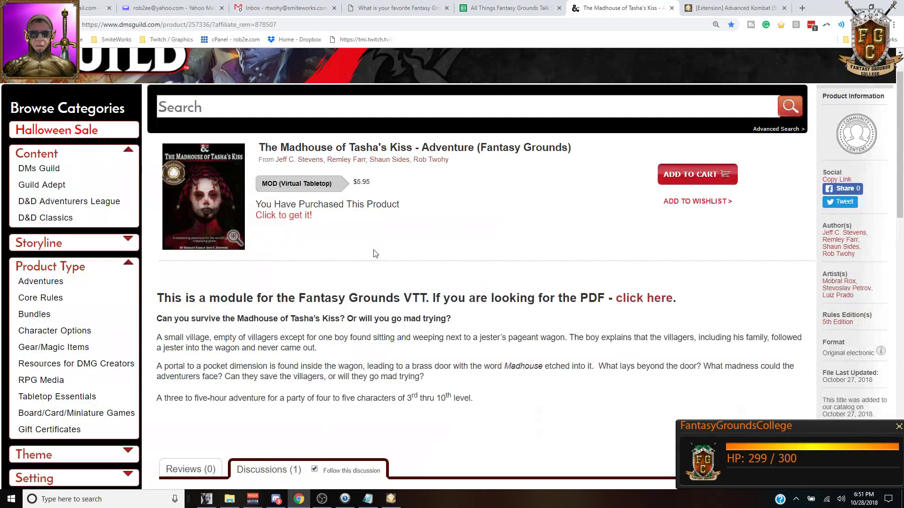
click(300, 504)
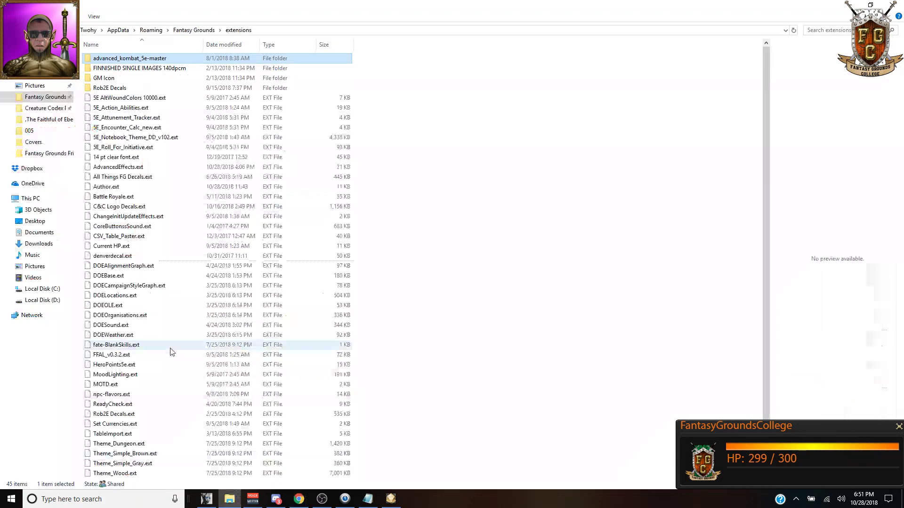
click(301, 502)
click(391, 499)
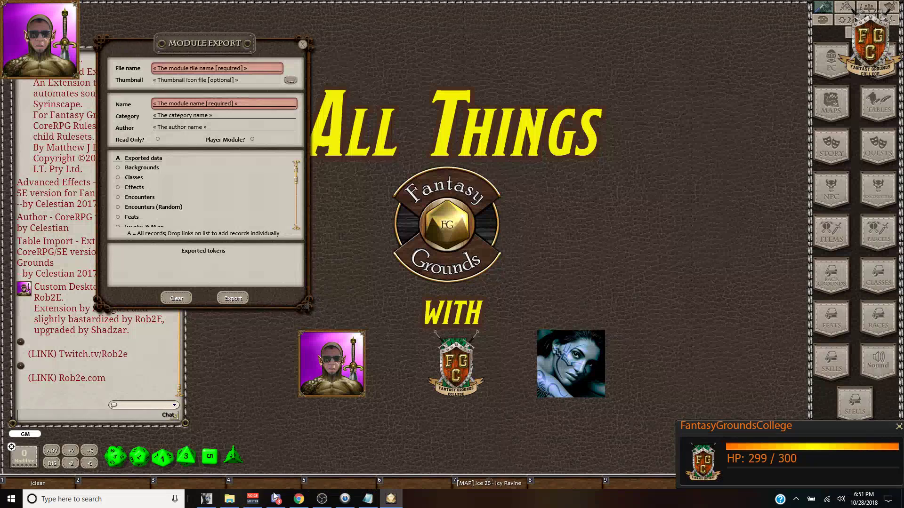
click(301, 502)
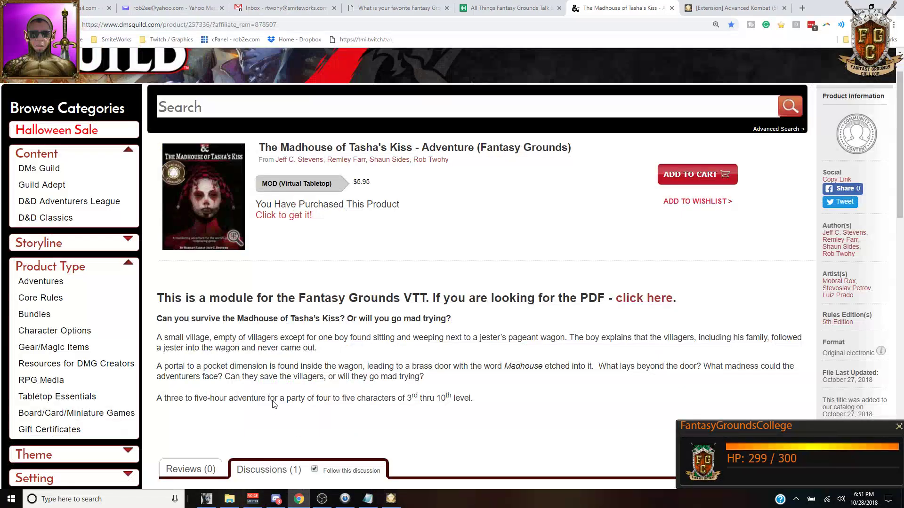
Step: Fill the Advanced Kombat cell B9 orange on the Show Notes sheet, then return to Fantasy Grounds
click(506, 8)
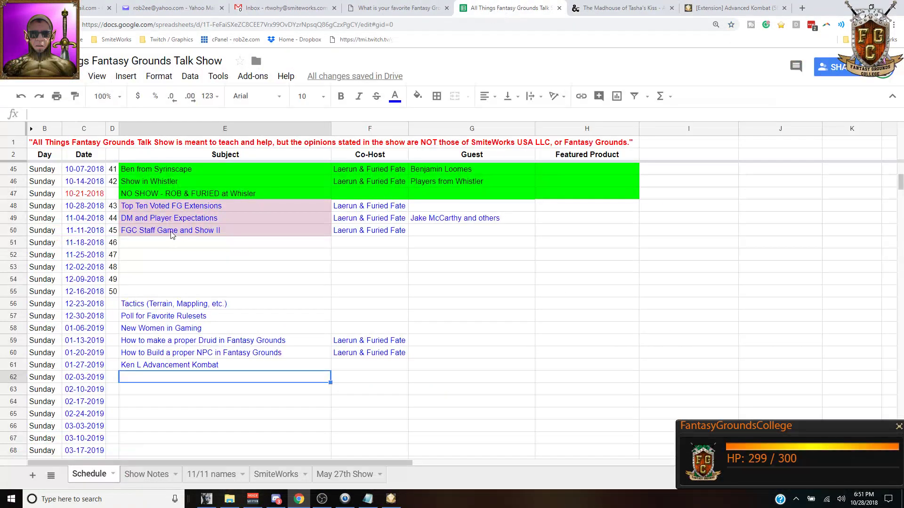
click(146, 474)
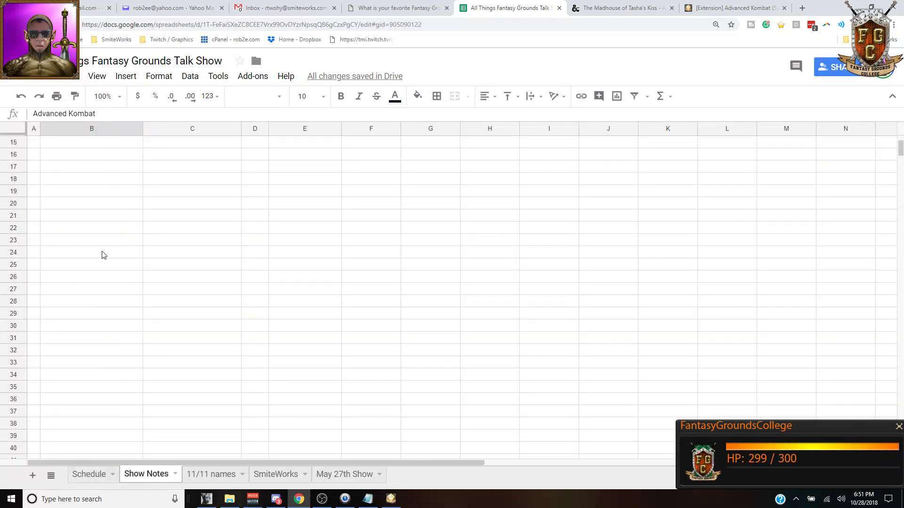
scroll(104, 254, up, 5)
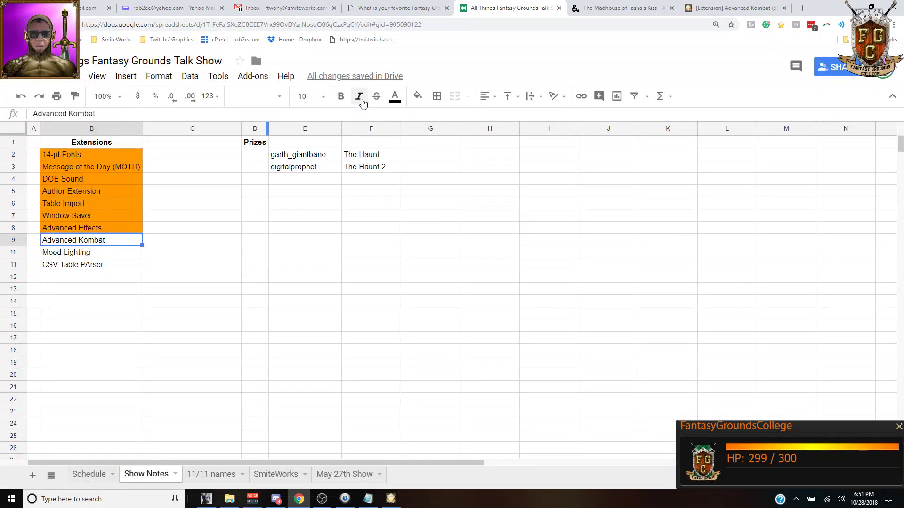
click(417, 96)
click(444, 149)
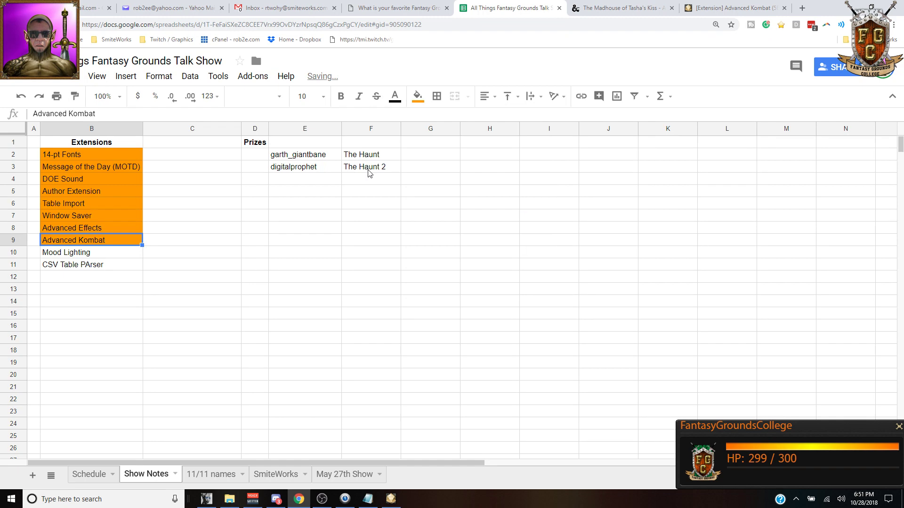
click(99, 252)
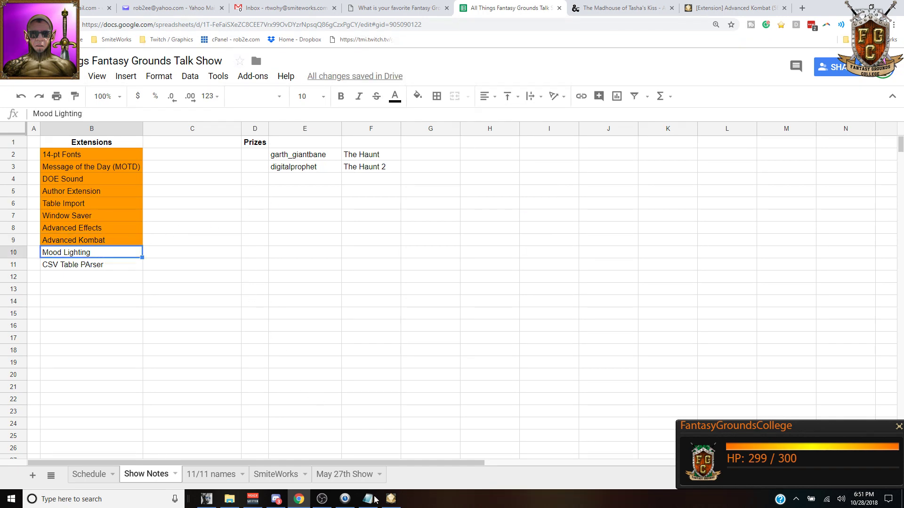
click(390, 499)
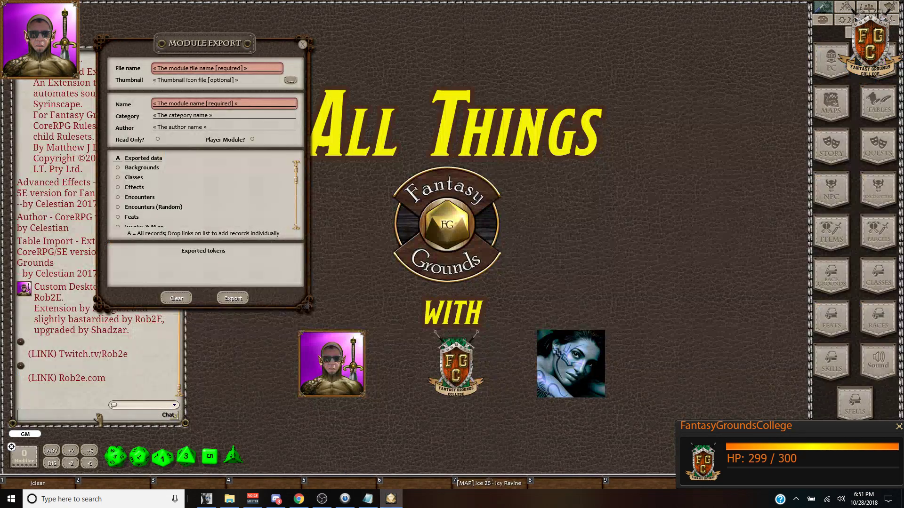
Step: Point out MoodLighting.ext in the extensions folder, then move Fantasy Grounds' Module Export window to centre
click(230, 499)
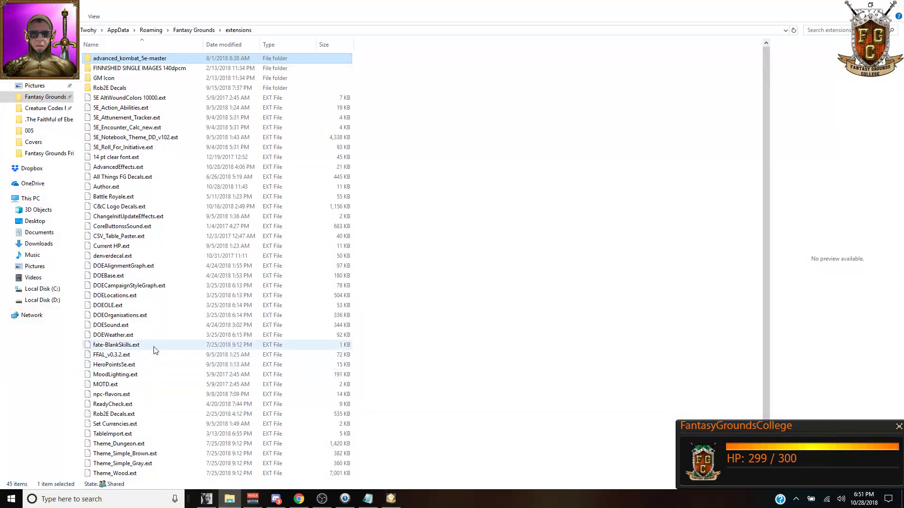
click(113, 377)
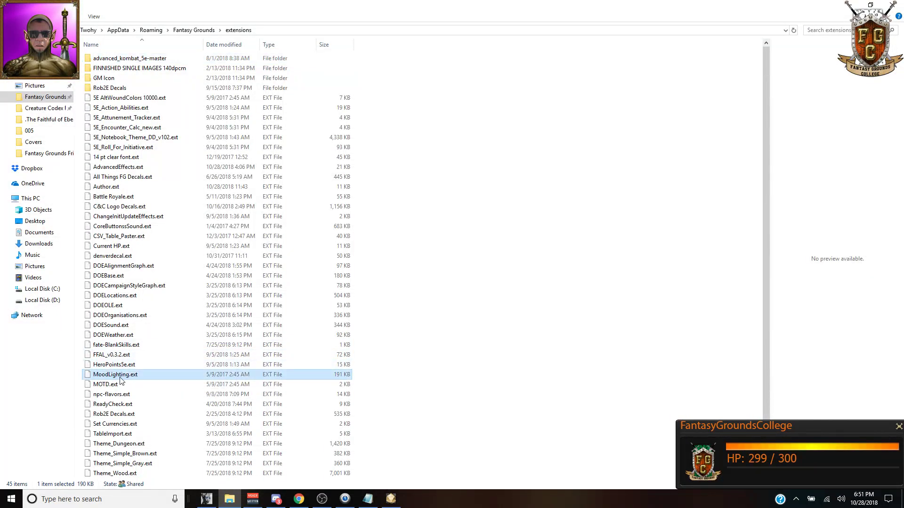
click(391, 499)
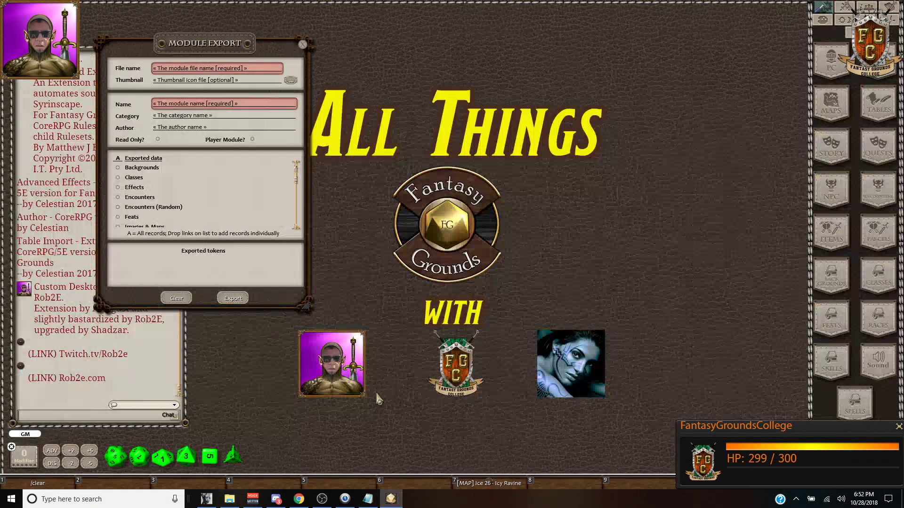
drag(237, 70, 520, 63)
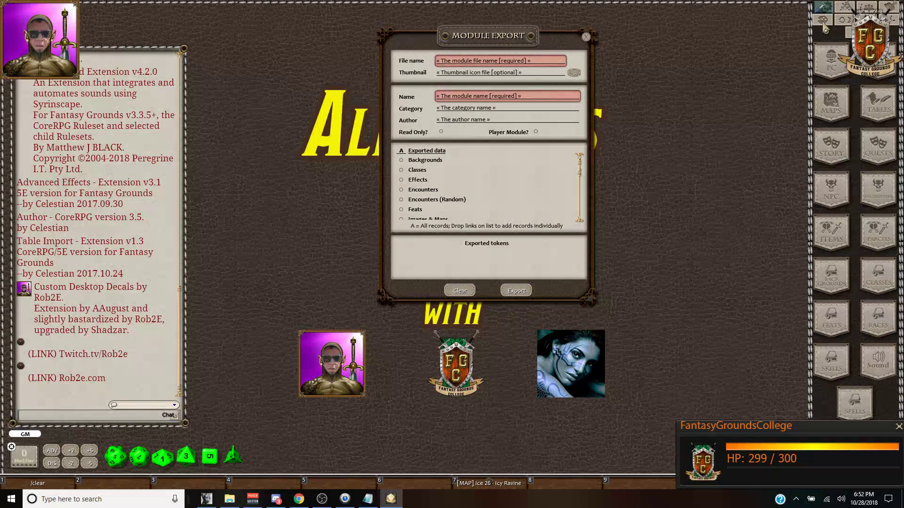
Step: Apply the night mood lighting preset, then the green tree preset
click(848, 26)
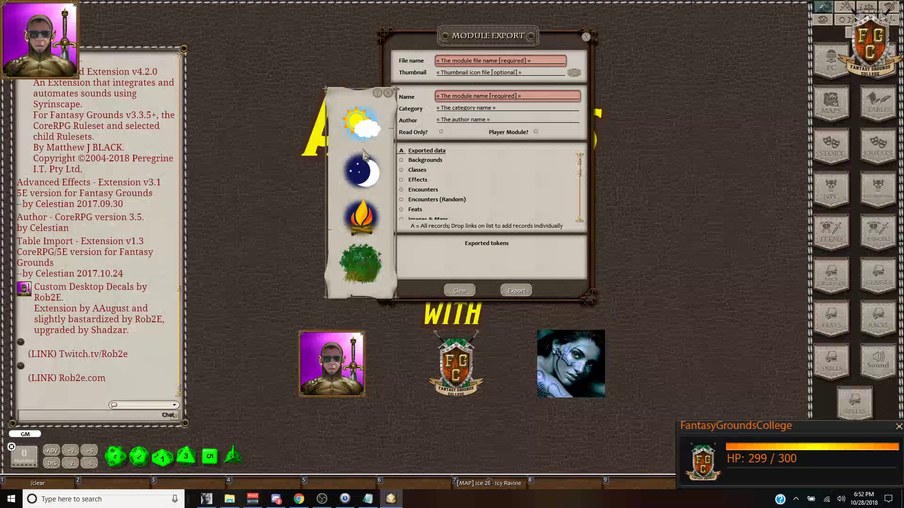
click(365, 179)
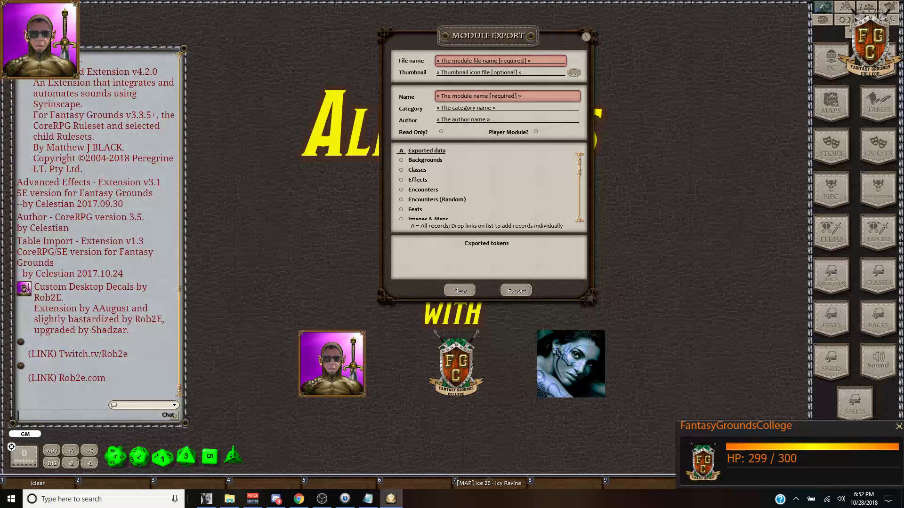
click(848, 26)
click(361, 171)
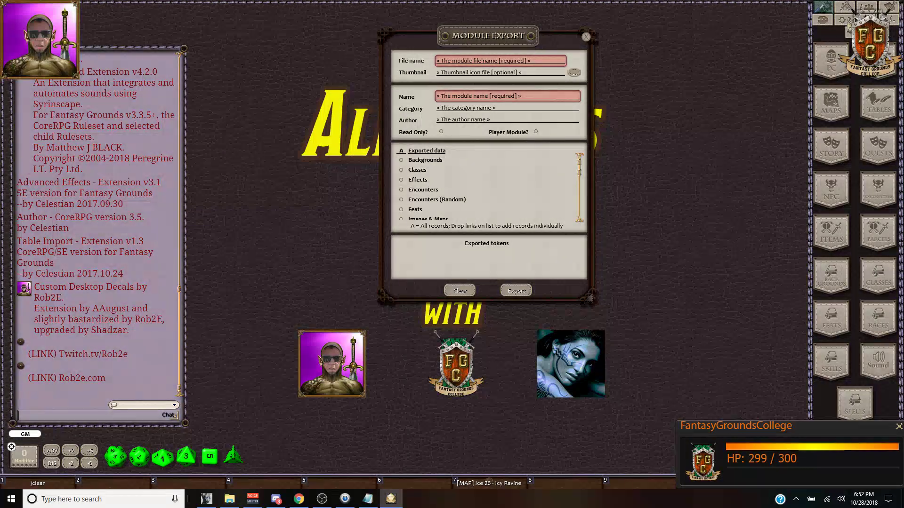
click(849, 26)
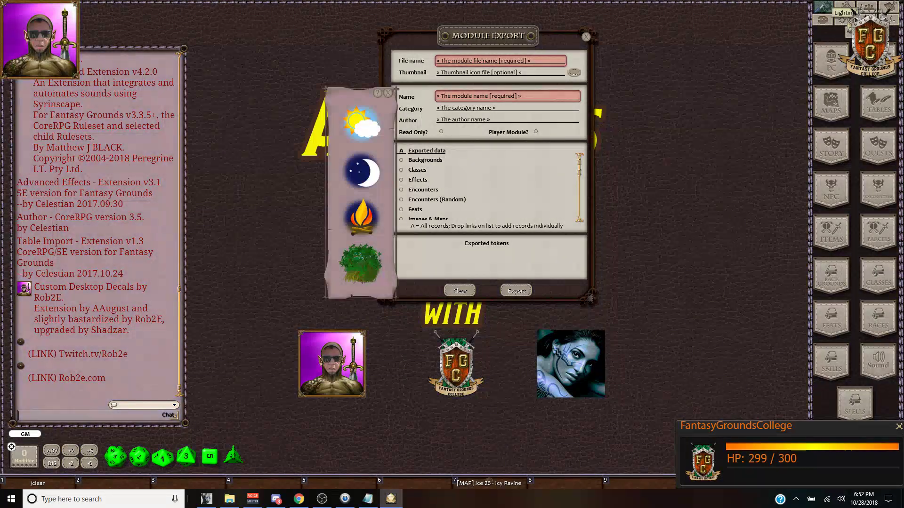
click(363, 269)
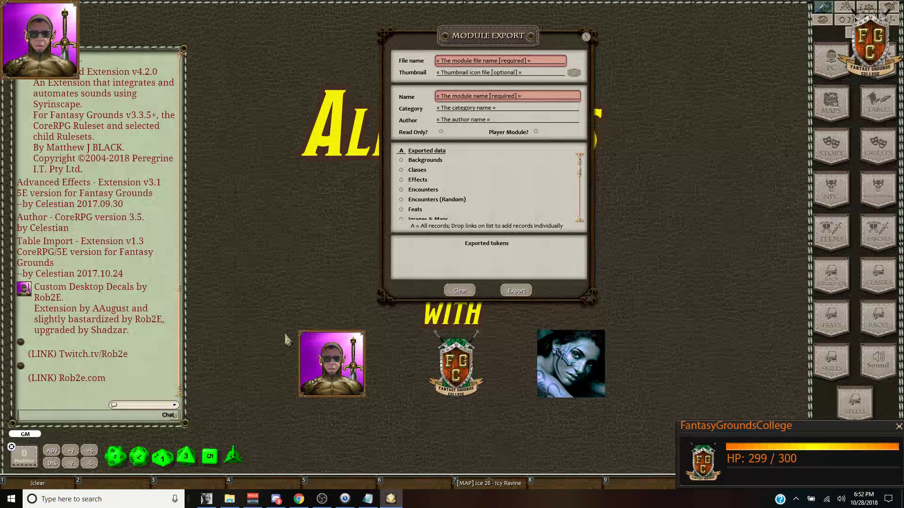
Step: List all chat slash commands with '?' and clear the chat entry line
text(?)
key(Return)
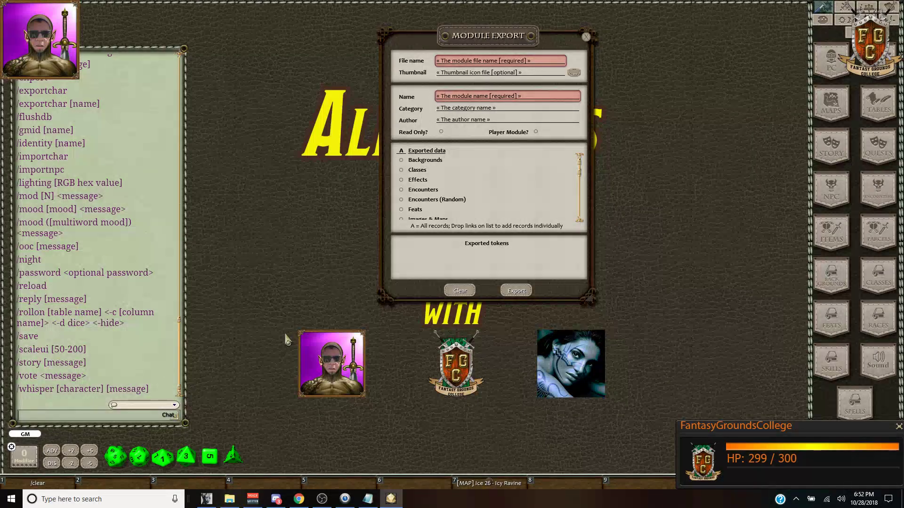
key(shift)
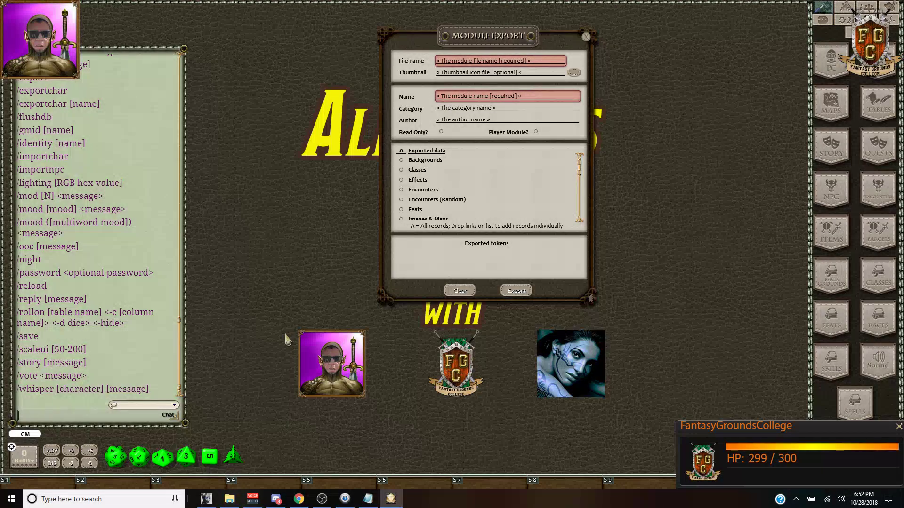
text(/moo)
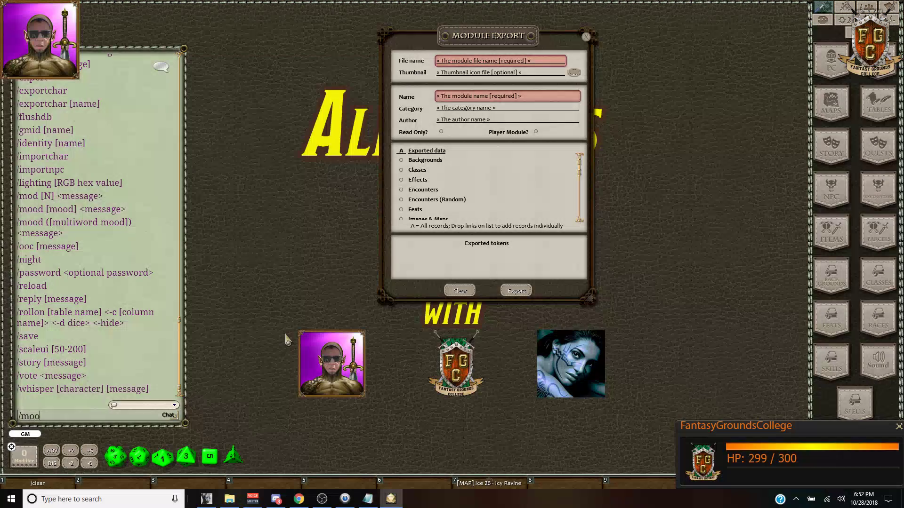
key(Return)
text(/)
key(Return)
text(/)
Step: Drag the /mood and /ooc syntax lines into the chat entry and post them
mouse_move(71, 222)
mouse_down()
mouse_move(42, 283)
mouse_move(66, 235)
mouse_up()
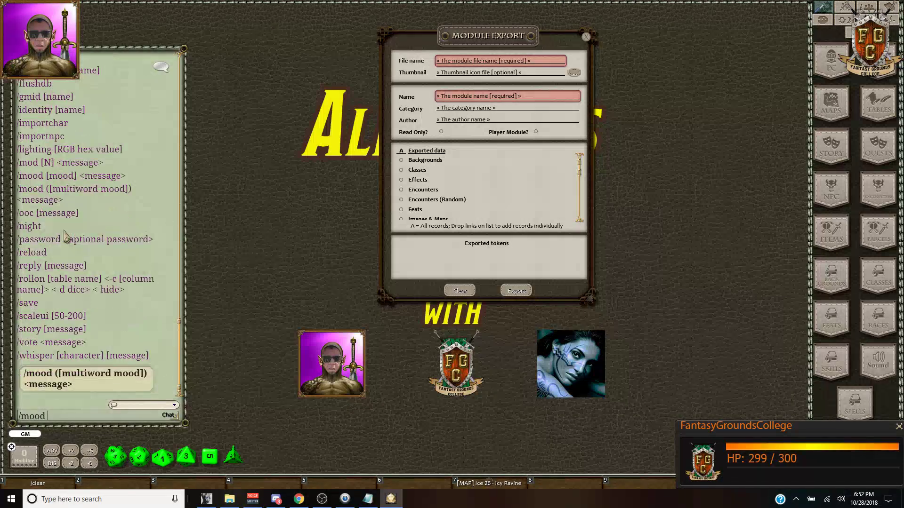
drag(71, 188, 65, 242)
drag(47, 190, 70, 239)
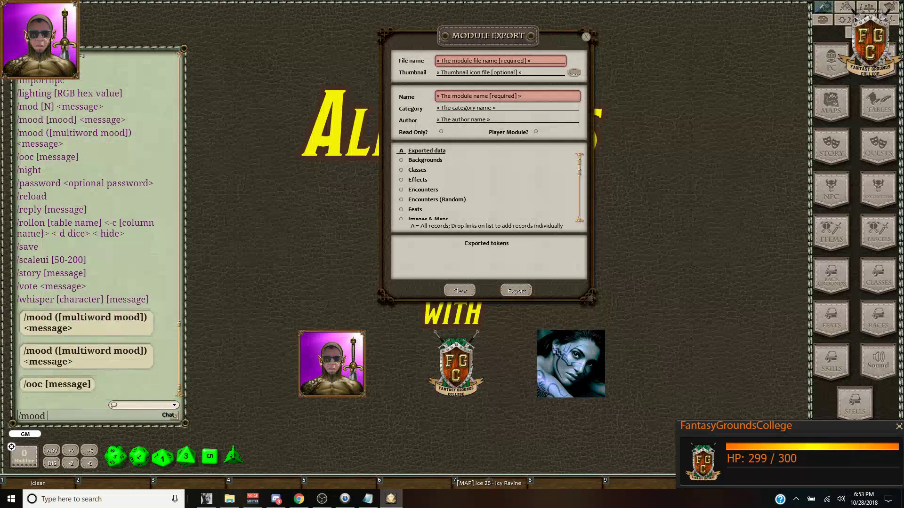
scroll(77, 200, up, 2)
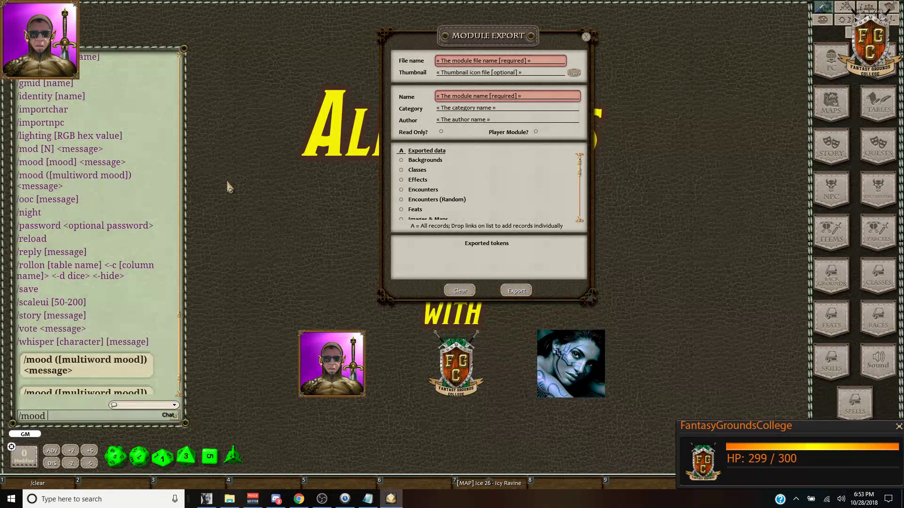
key(Return)
click(130, 210)
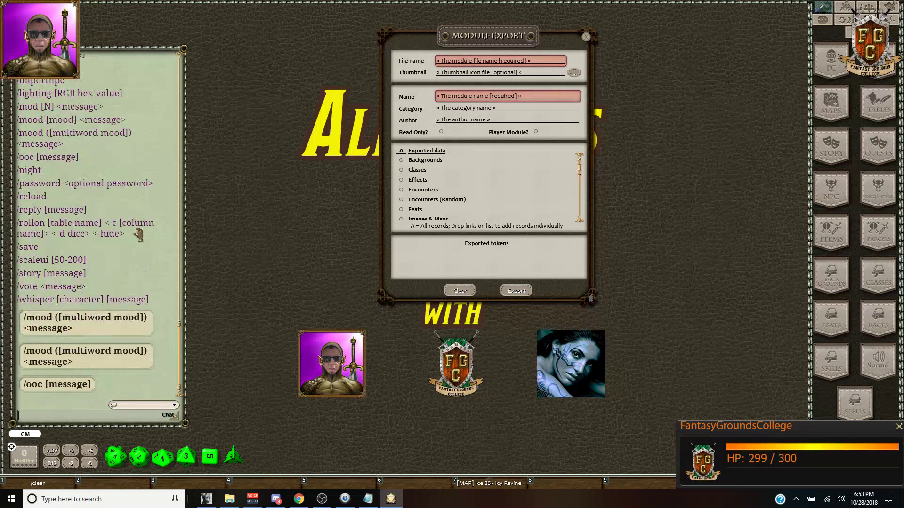
Step: Try the /m and '/mood nigh' commands in chat, clearing the entry line each time
text(/m)
key(Return)
text(/mood nigh)
text(/m)
key(Return)
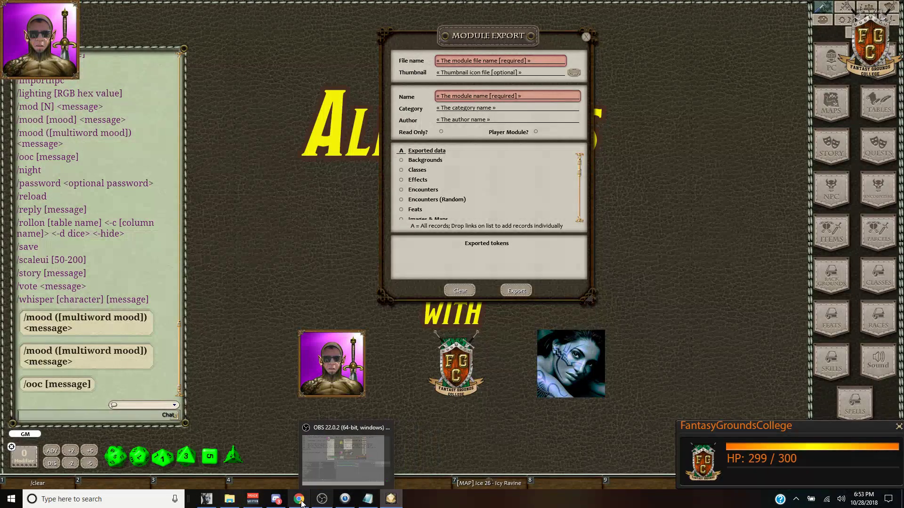
Step: Google 'fantasy grounds mood lighting extension' in Chrome
click(343, 460)
click(731, 10)
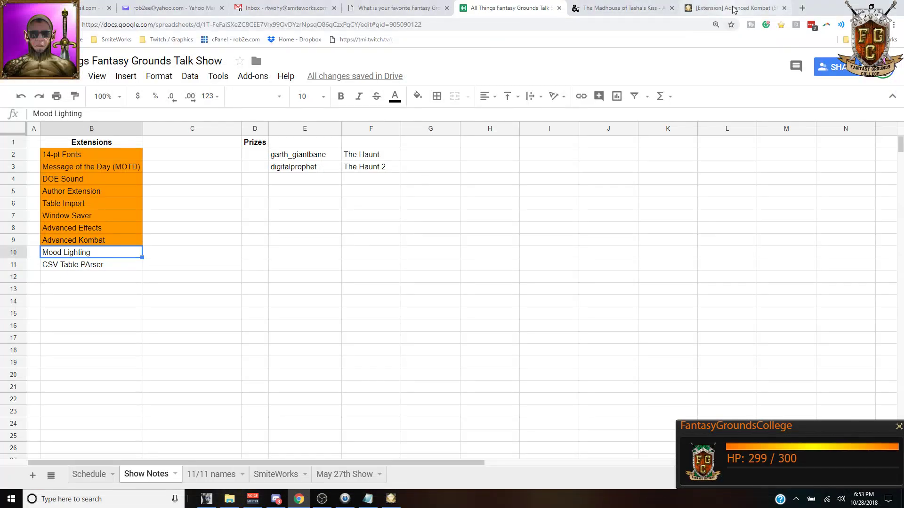
click(392, 24)
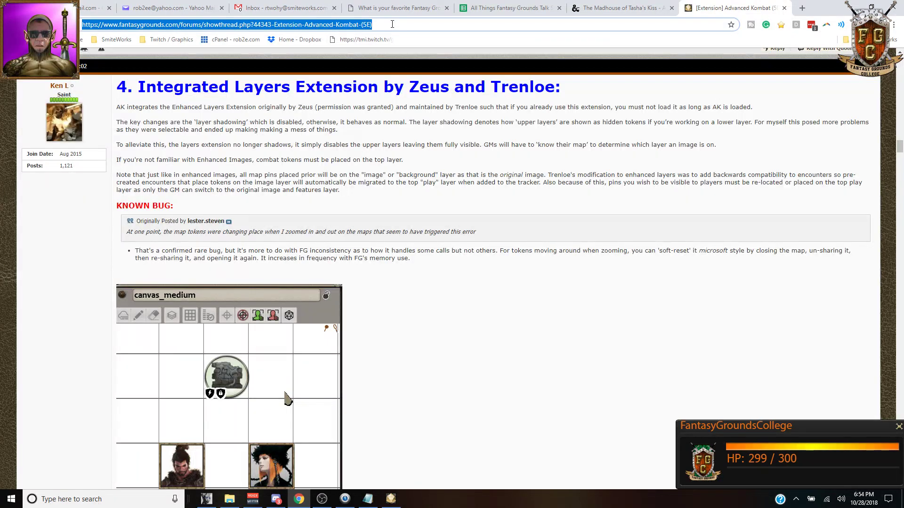
text(fantasy)
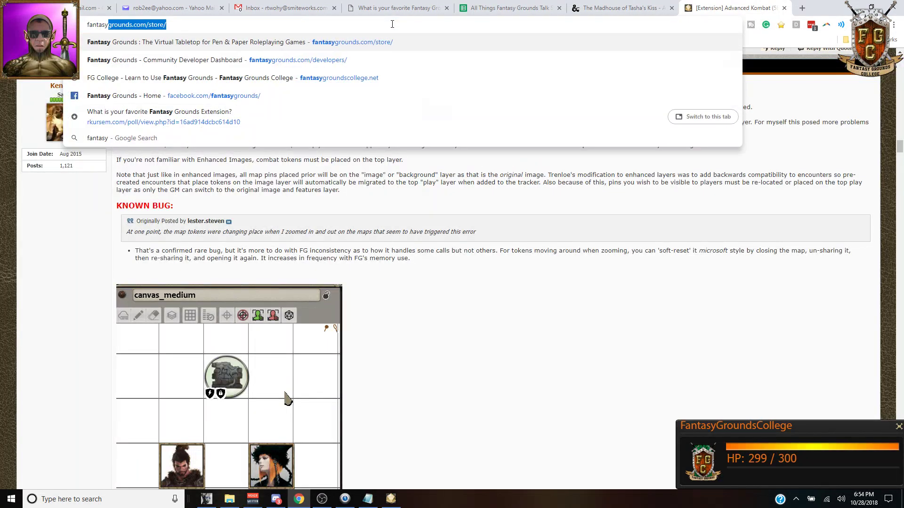
text( grounds mood )
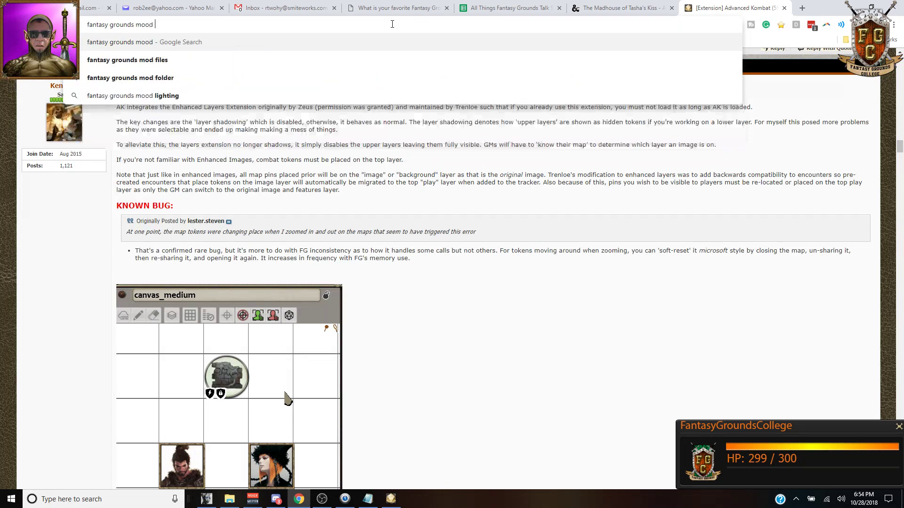
text(extension)
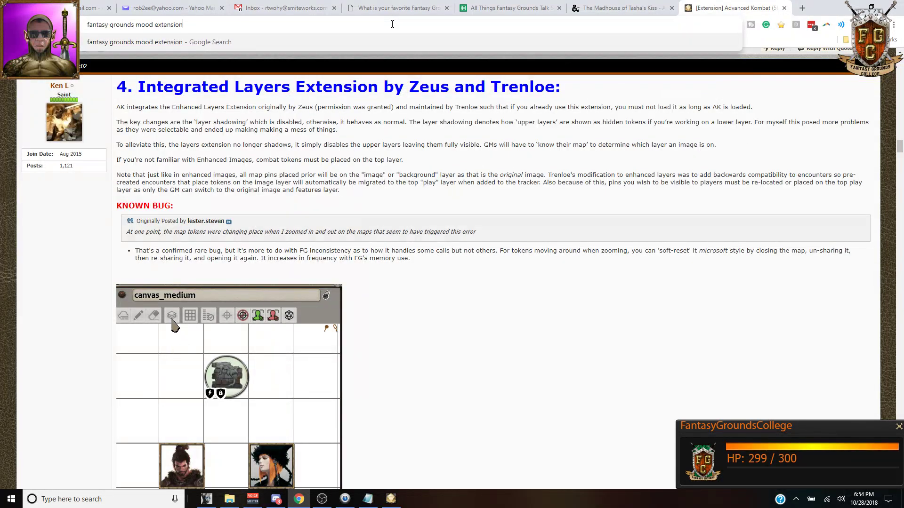
key(ctrl+Left)
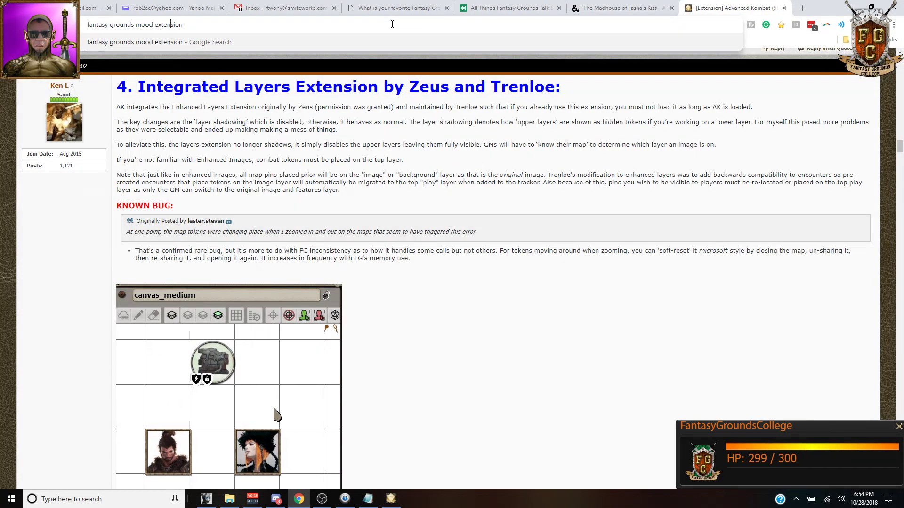
text(lighting)
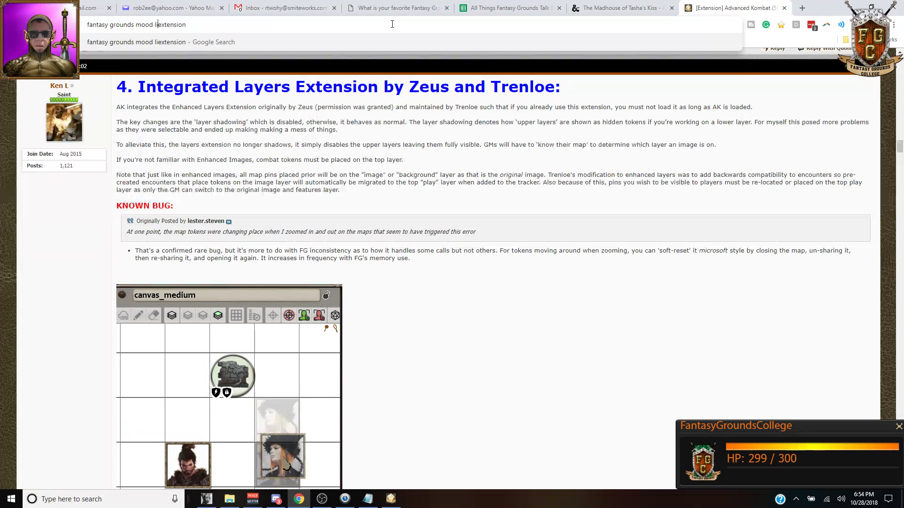
key(Return)
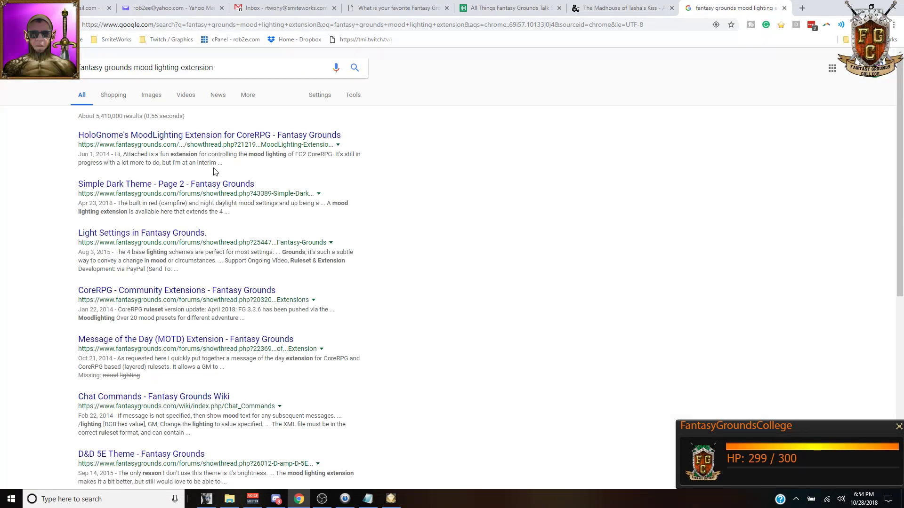
Step: Open the Moodlighting thread via CoreRPG Community Extensions, then return to Fantasy Grounds
click(196, 294)
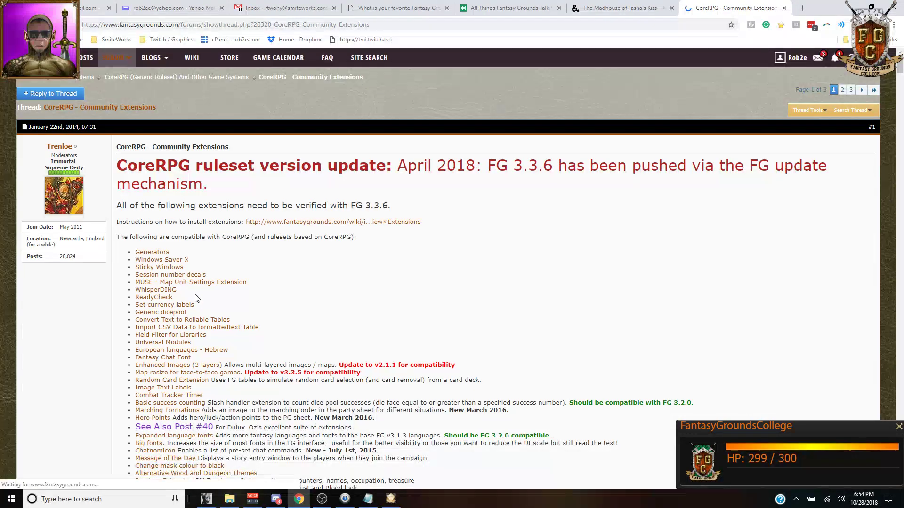
scroll(196, 298, down, 2)
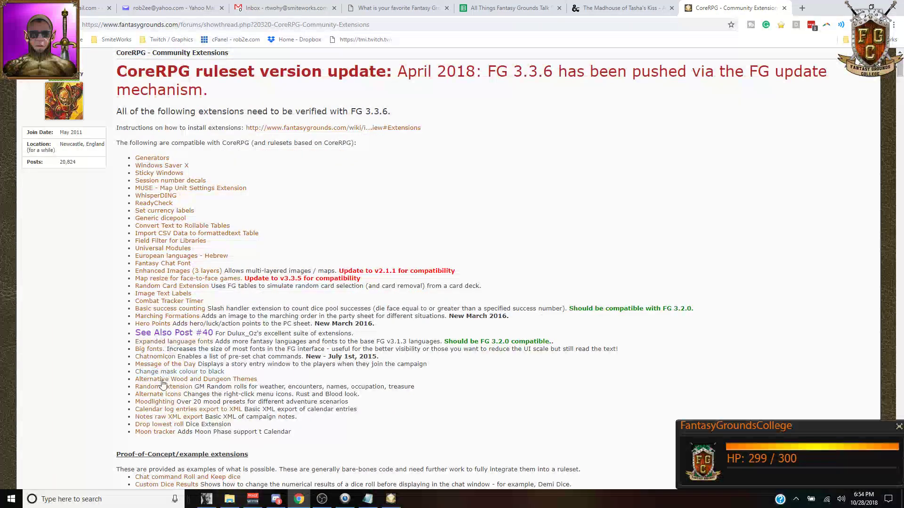
click(161, 402)
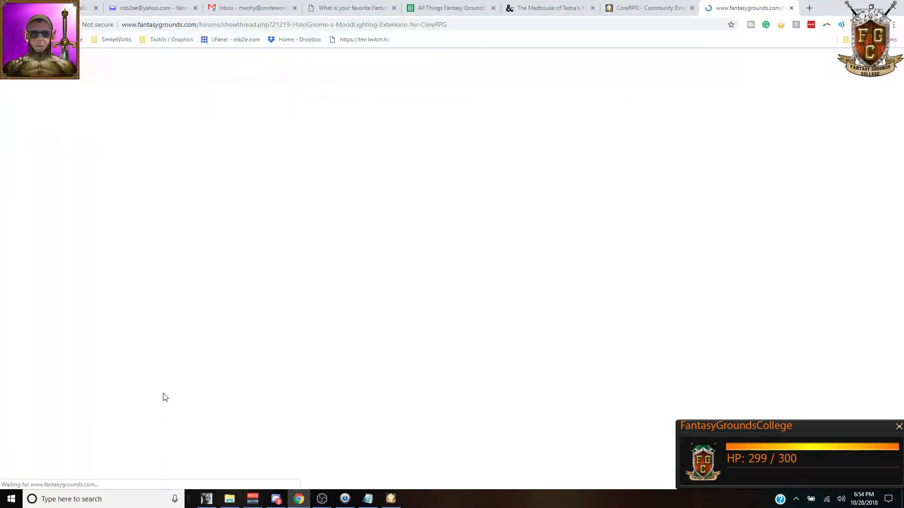
scroll(282, 240, down, 1)
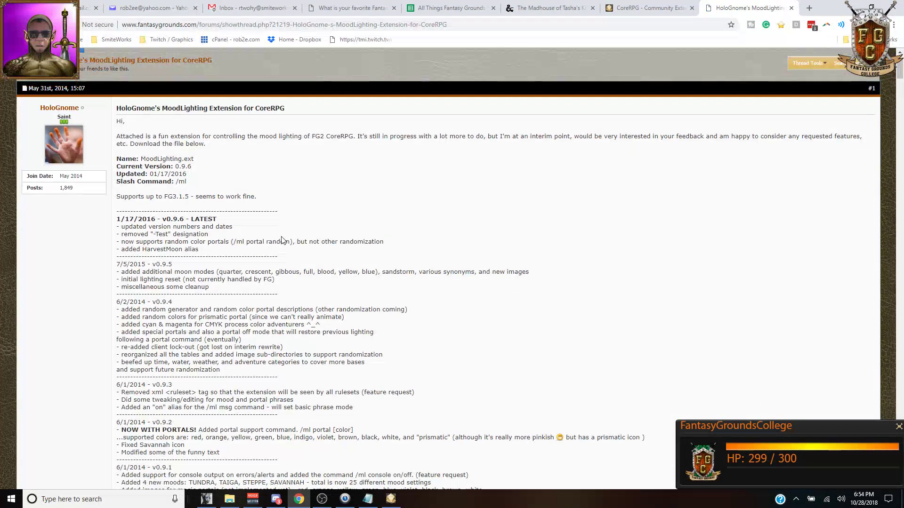
scroll(282, 240, down, 1)
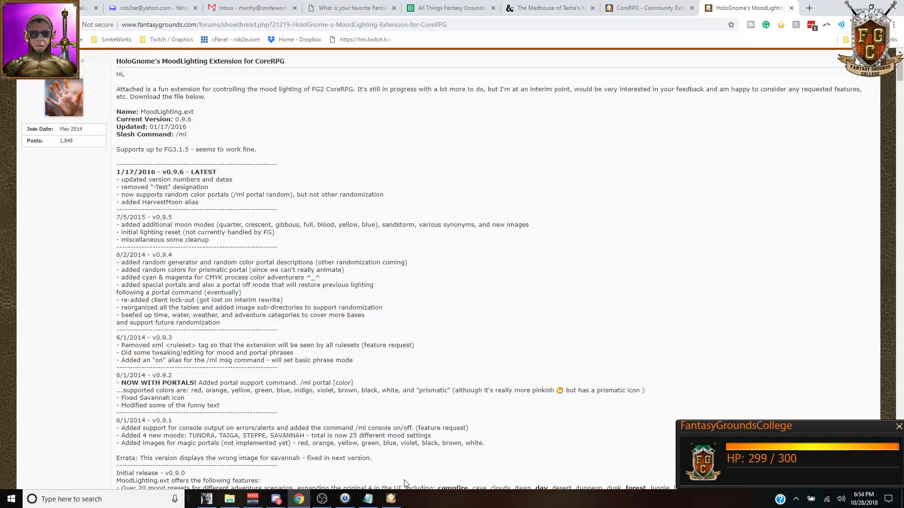
click(394, 501)
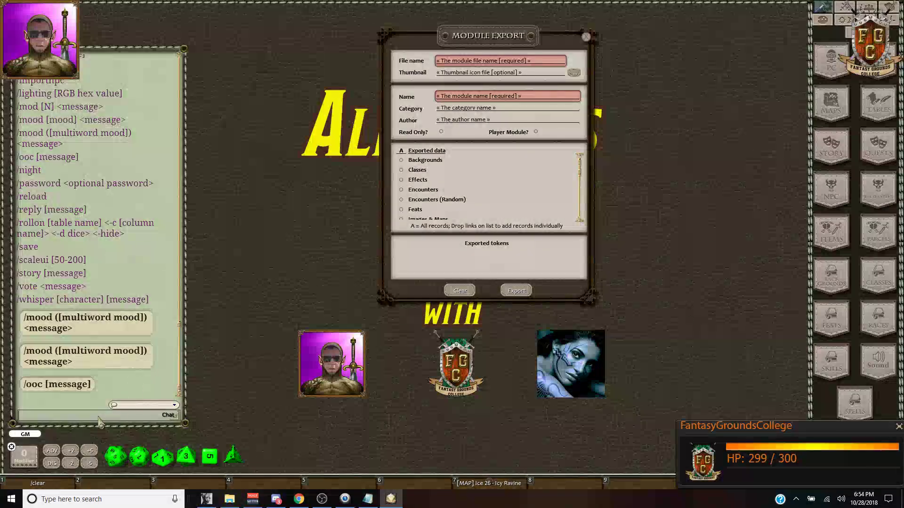
Step: Send /ml and /export in chat, then choose Exit Program from the desktop radial menu
text(/)
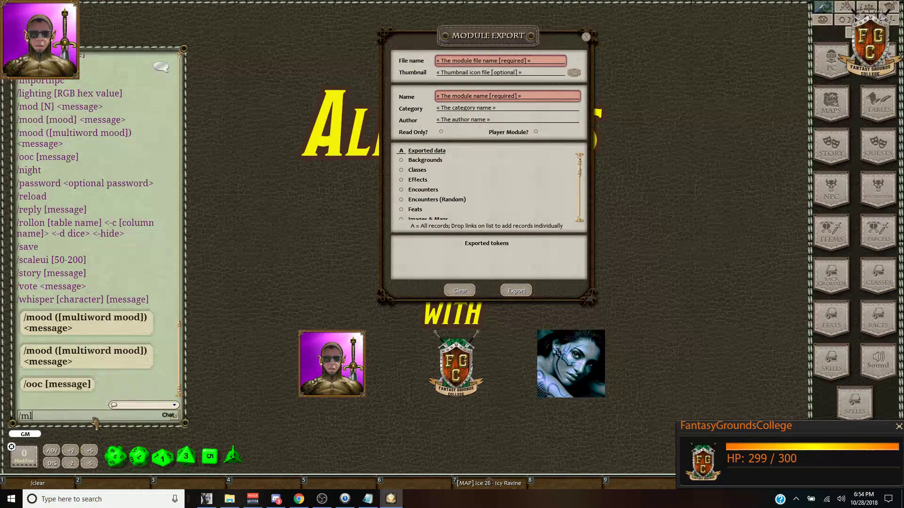
text(ml)
key(Return)
text(/)
key(Return)
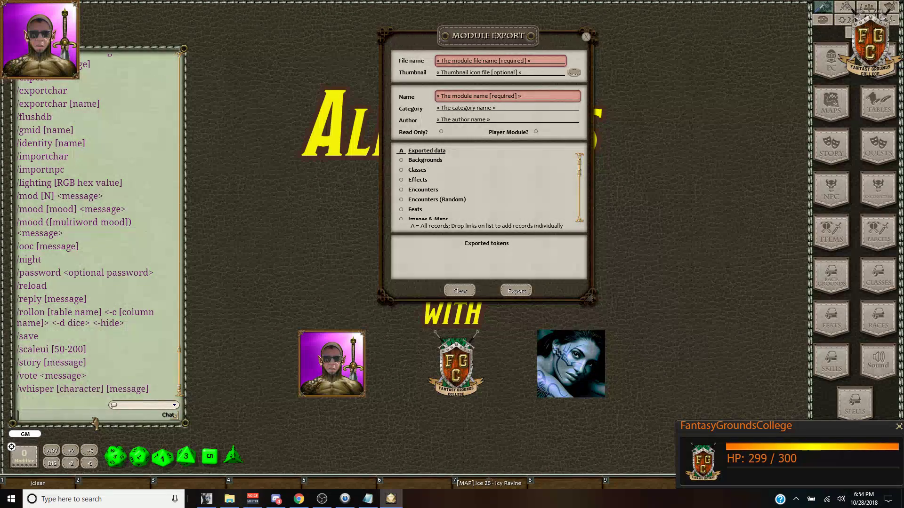
text(/export)
key(Return)
right_click(527, 434)
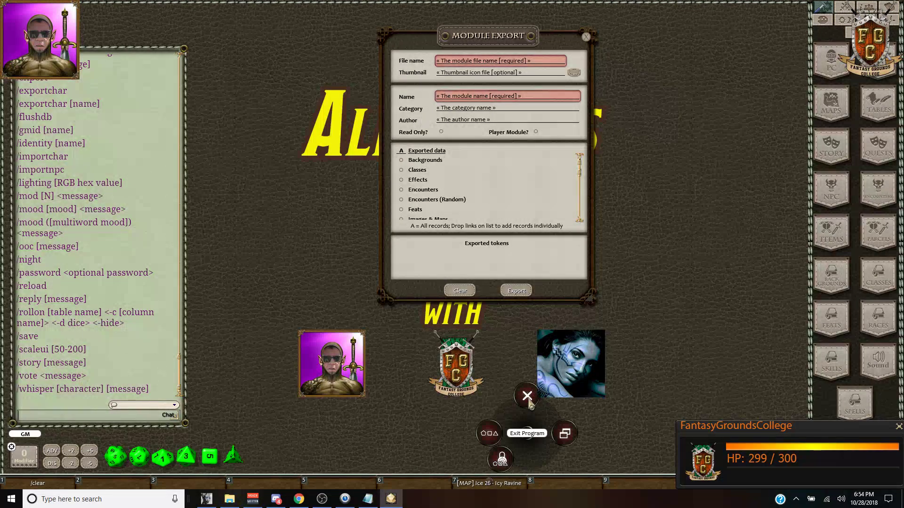
click(528, 398)
Step: Confirm the exit, then start the All Things Fantasy Grounds campaign with MoodLighting checked
click(527, 363)
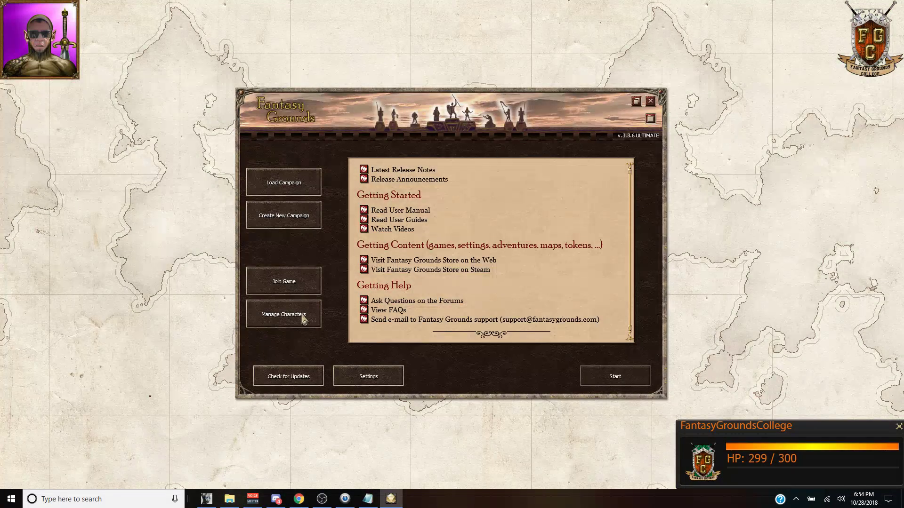
click(288, 184)
scroll(437, 276, down, 5)
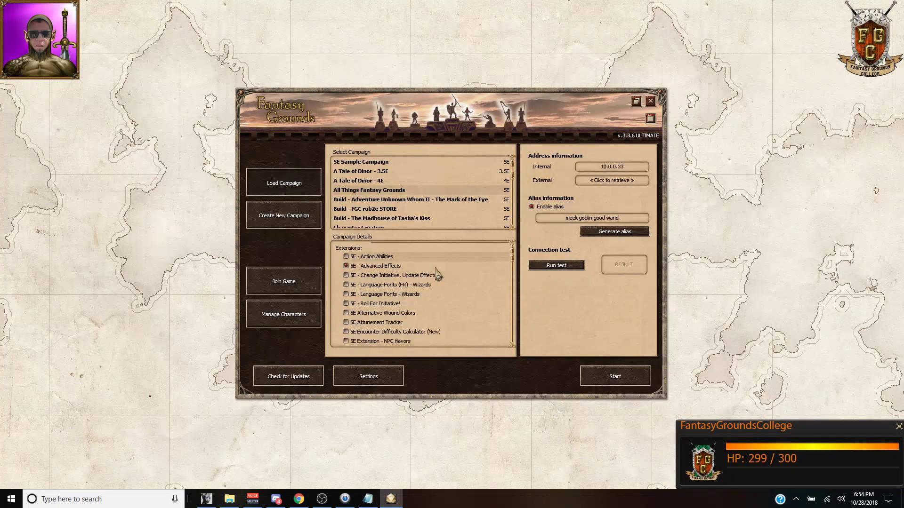
scroll(437, 278, down, 10)
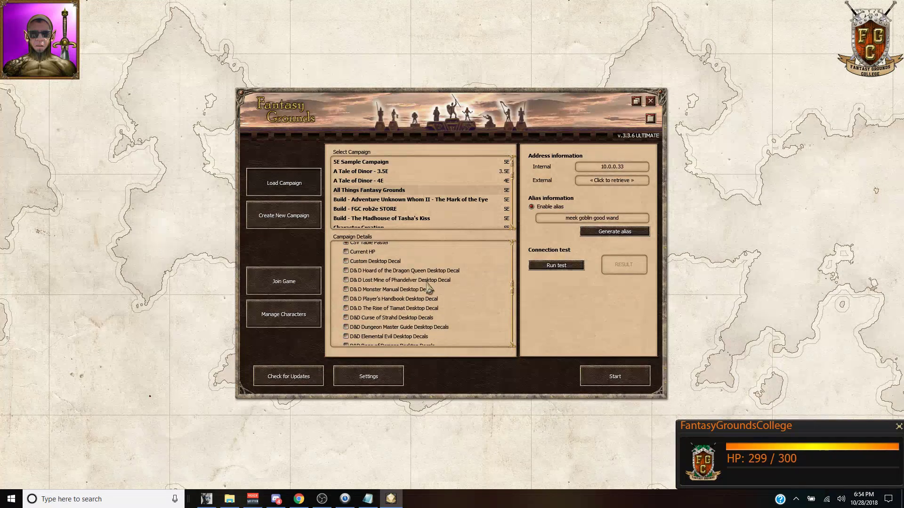
scroll(429, 288, down, 10)
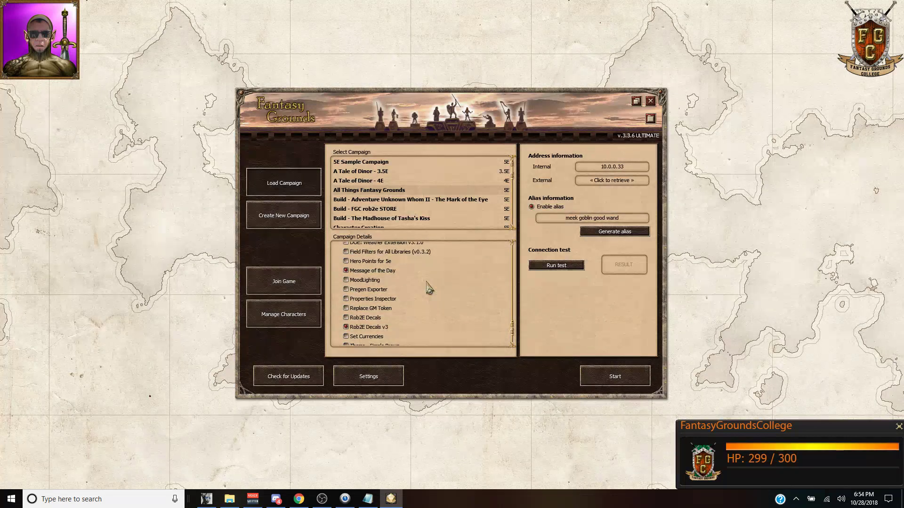
scroll(430, 288, up, 1)
scroll(429, 288, up, 1)
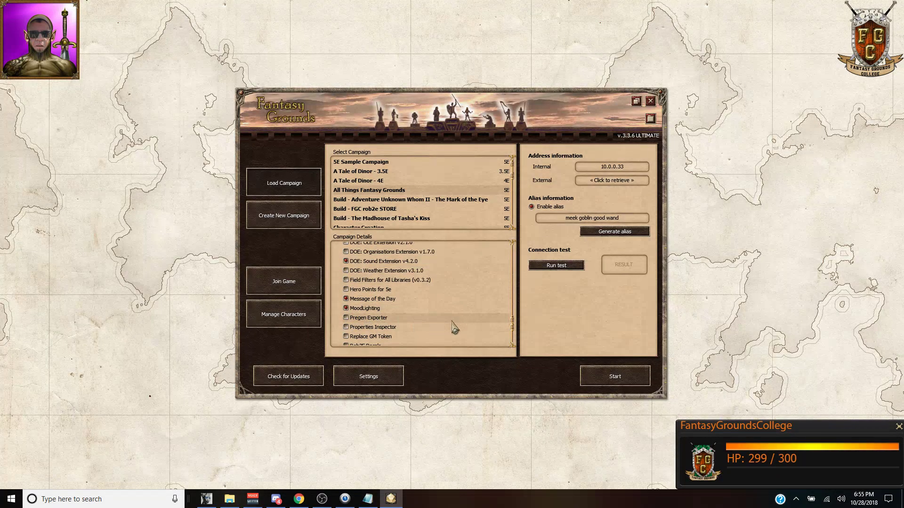
click(608, 377)
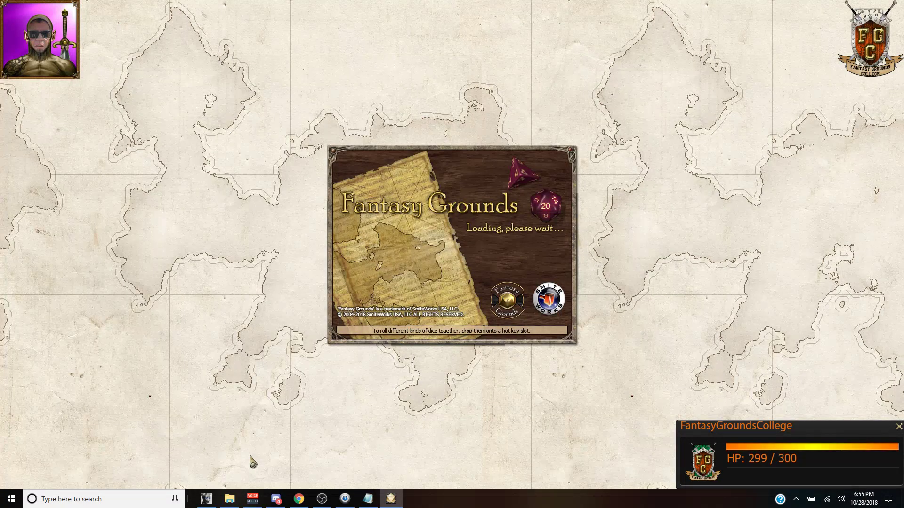
Step: Check MoodLighting.ext in the extensions folder, then go back to Fantasy Grounds
mouse_move(234, 505)
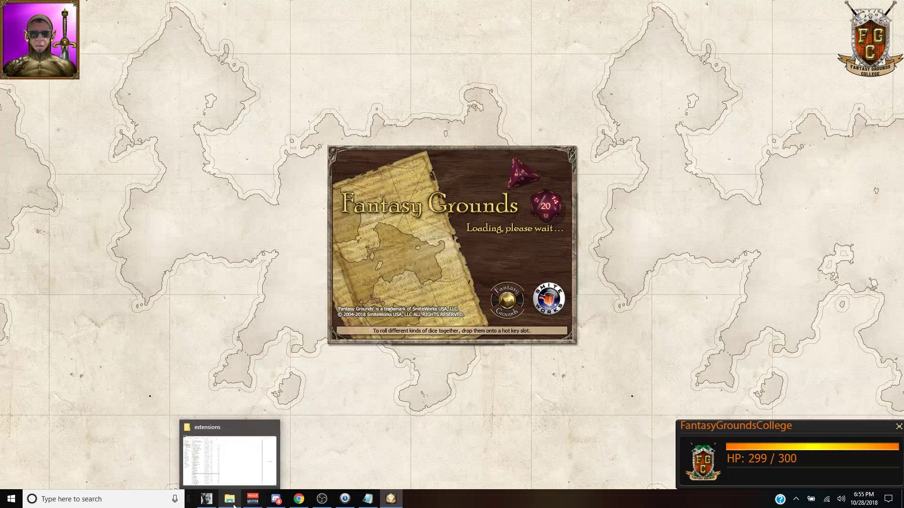
click(234, 505)
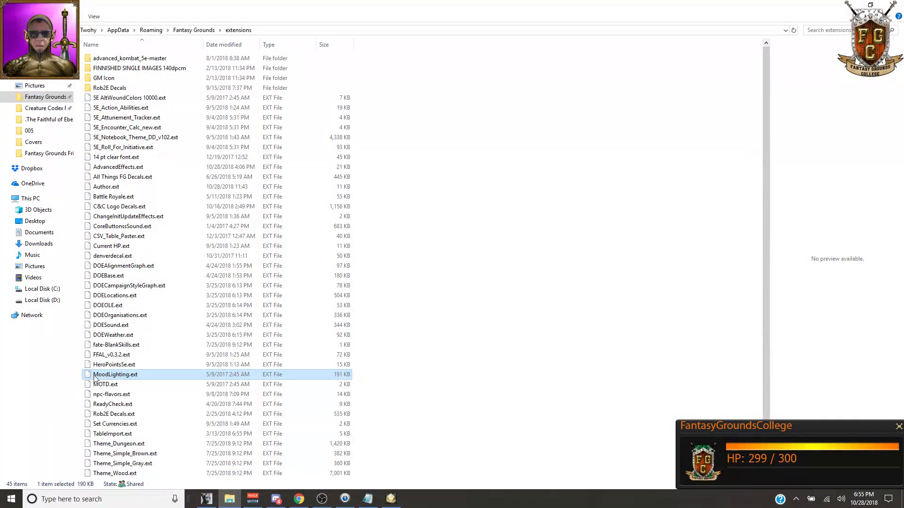
click(368, 500)
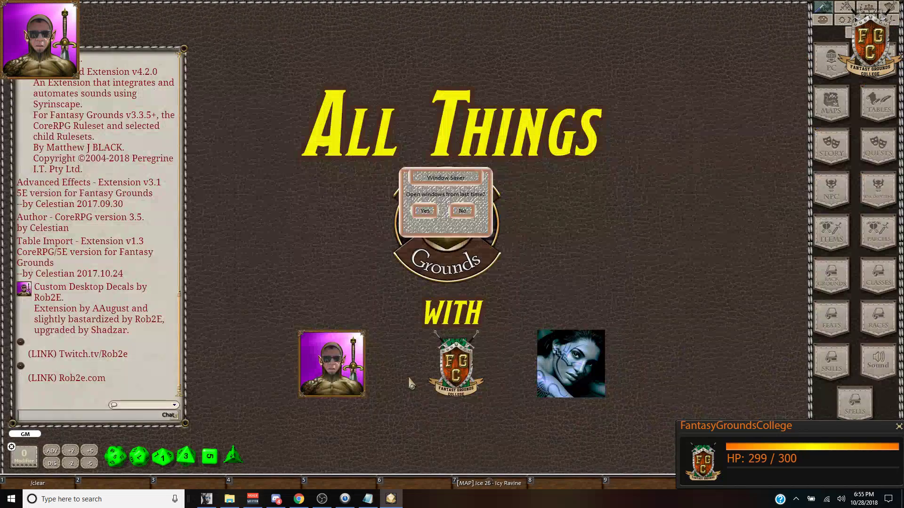
Step: Reopen last session's windows and post the /ml MoodLighting help in chat
click(425, 211)
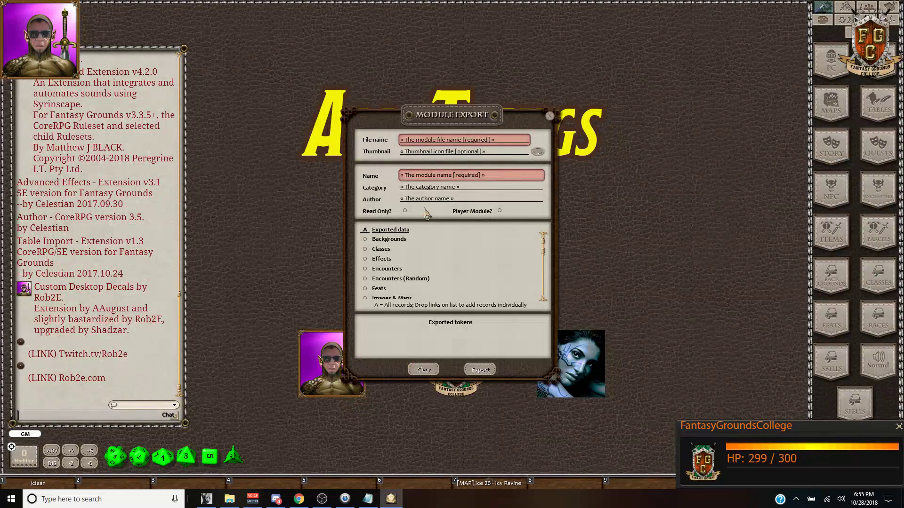
click(138, 418)
text(/ml)
key(Return)
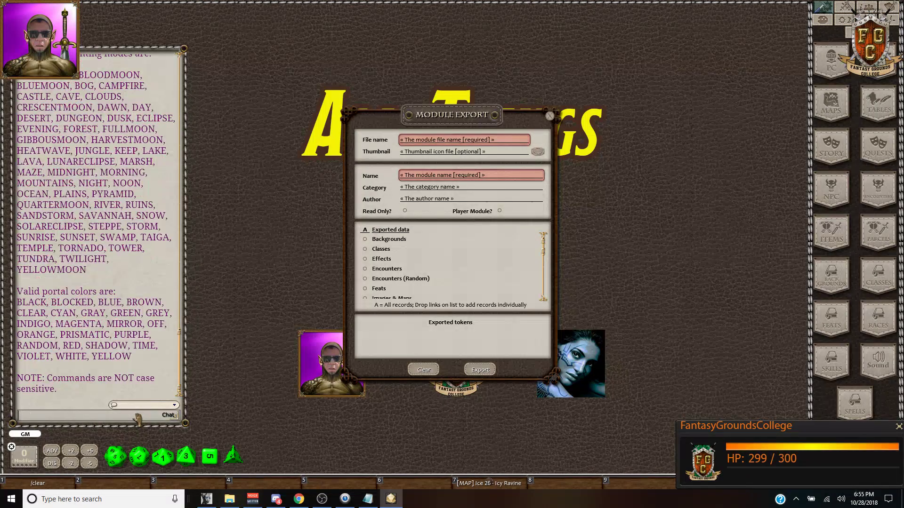
Step: Scroll through the chat help listing the lighting modes and portal colours
scroll(101, 229, up, 3)
scroll(101, 229, up, 12)
scroll(79, 126, up, 3)
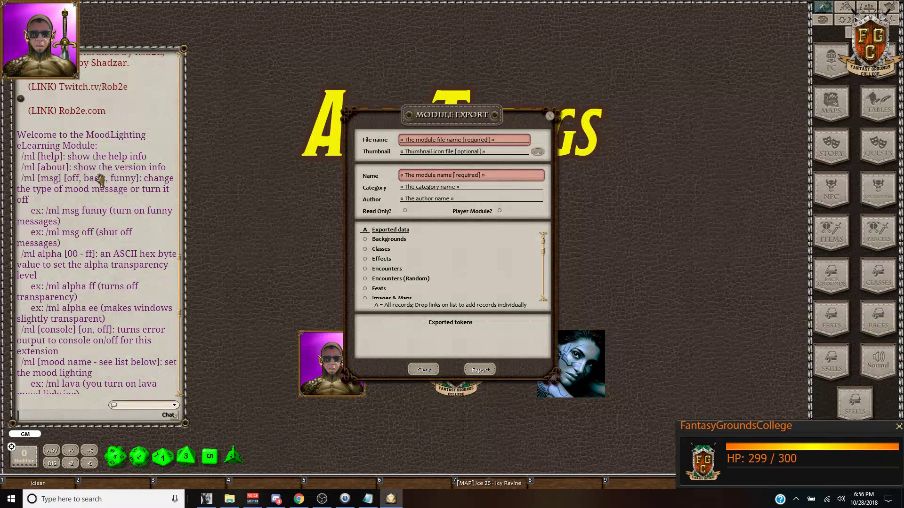
scroll(119, 194, down, 2)
scroll(119, 194, down, 8)
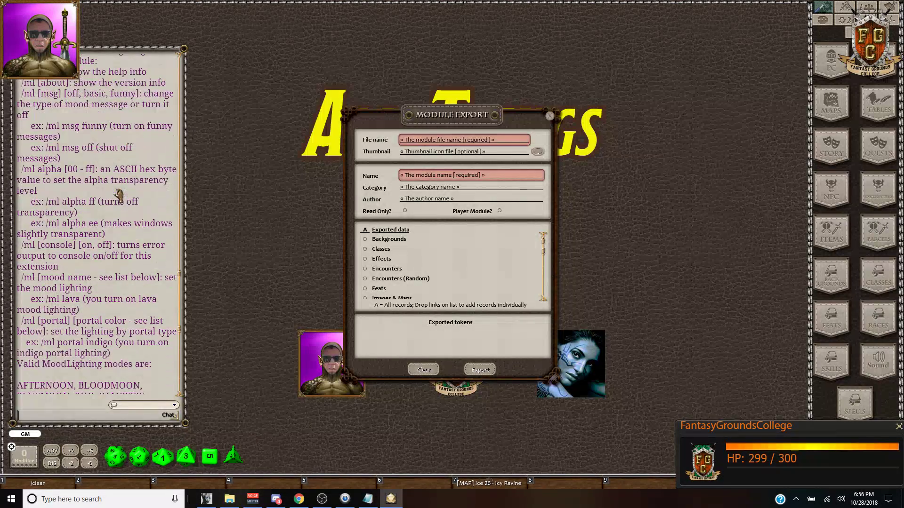
scroll(109, 240, down, 3)
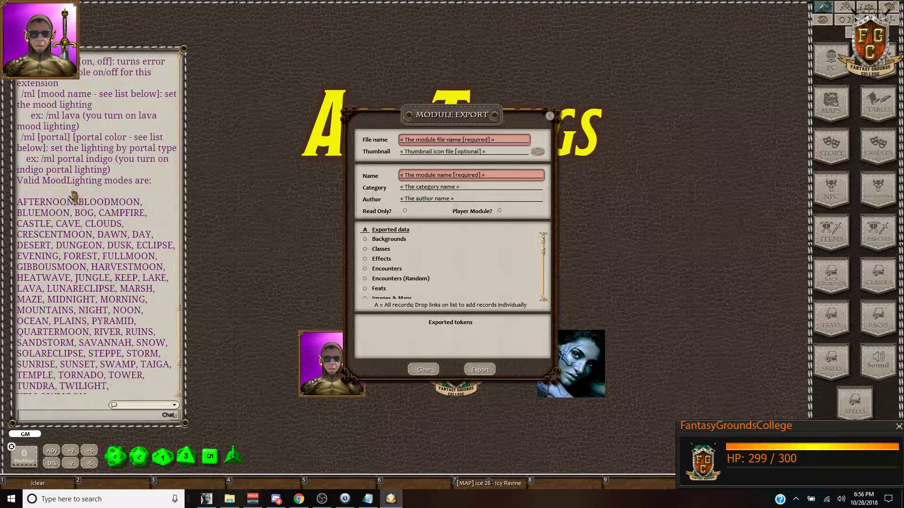
scroll(132, 164, down, 2)
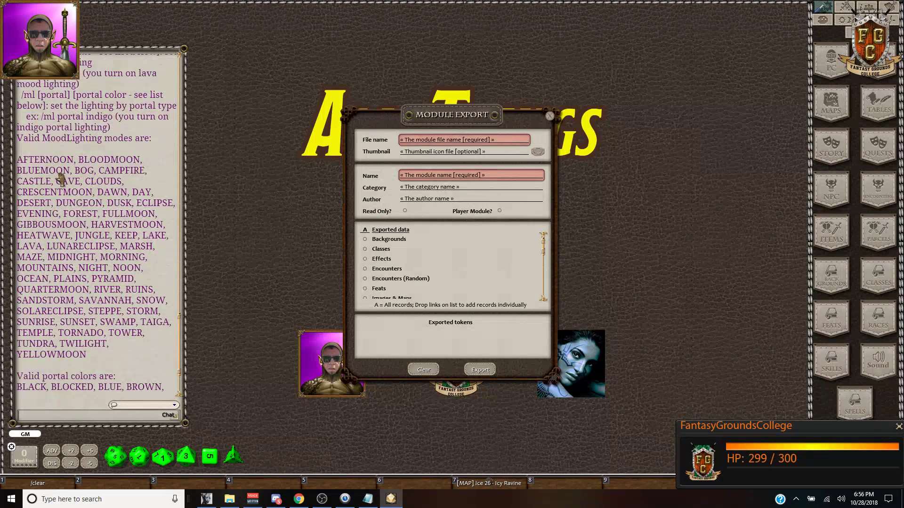
scroll(111, 203, down, 3)
scroll(130, 270, down, 1)
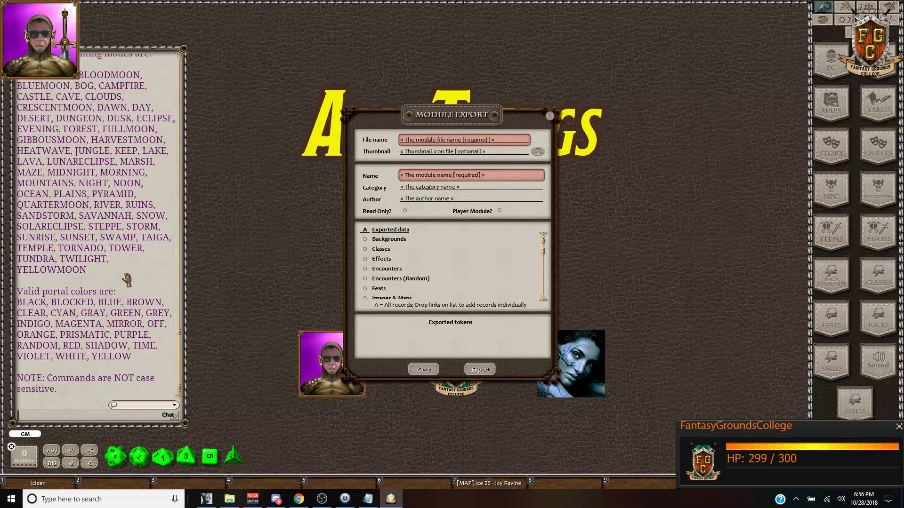
scroll(126, 279, up, 10)
scroll(141, 282, down, 10)
Step: Apply the bog and then sandstorm mood lighting, reviewing the chat confirmations
text(g)
key(Return)
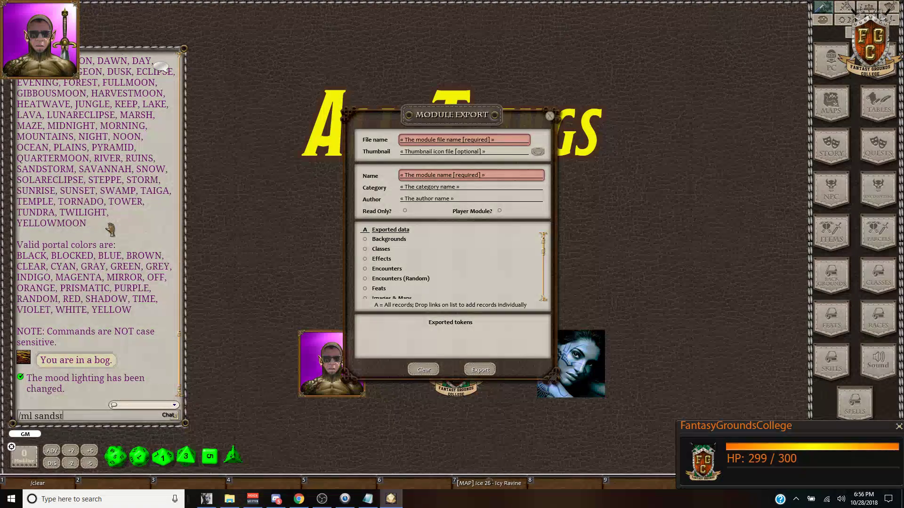
key(Return)
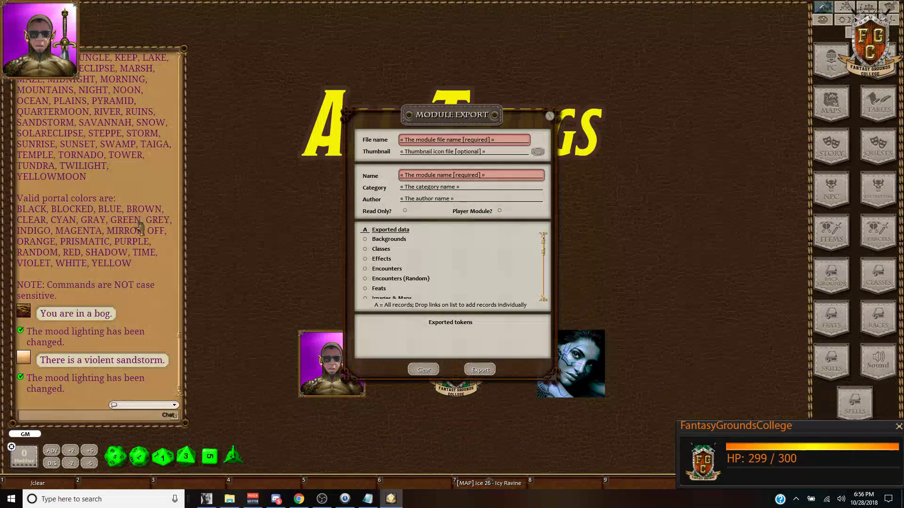
scroll(127, 257, up, 3)
scroll(129, 254, up, 4)
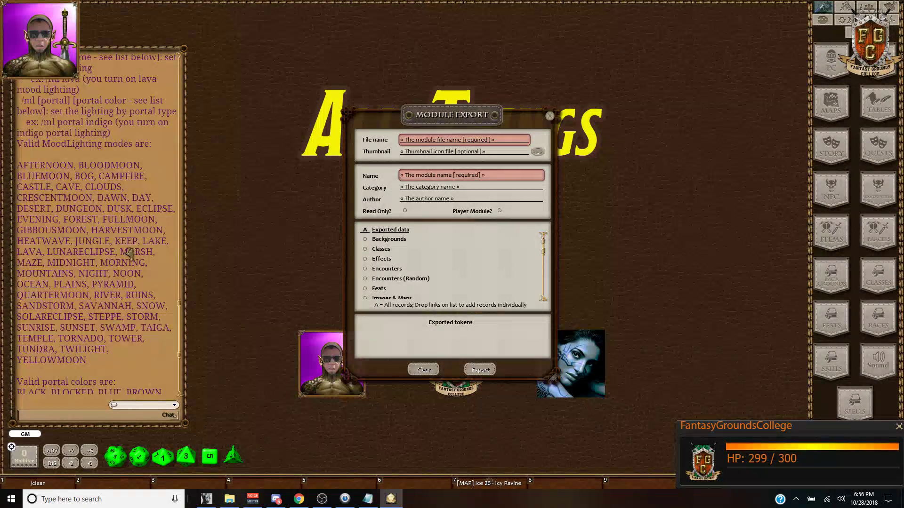
scroll(81, 200, up, 1)
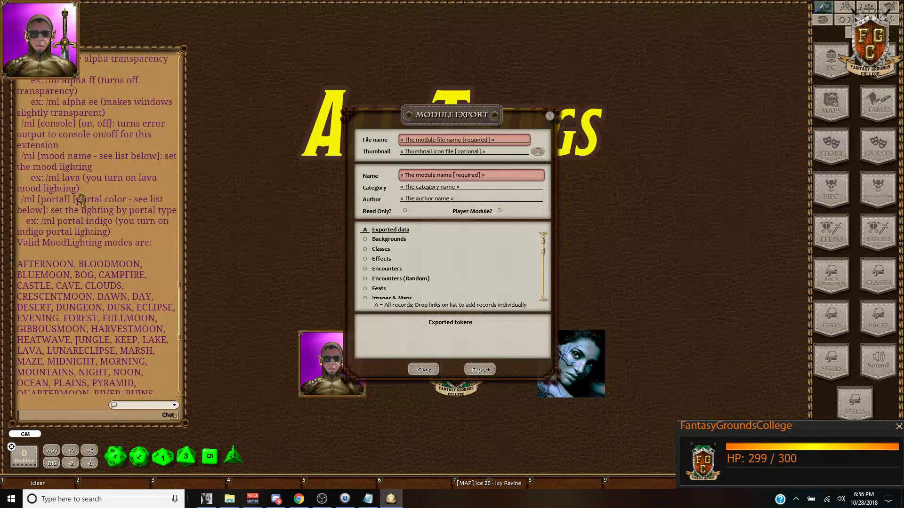
scroll(70, 160, up, 1)
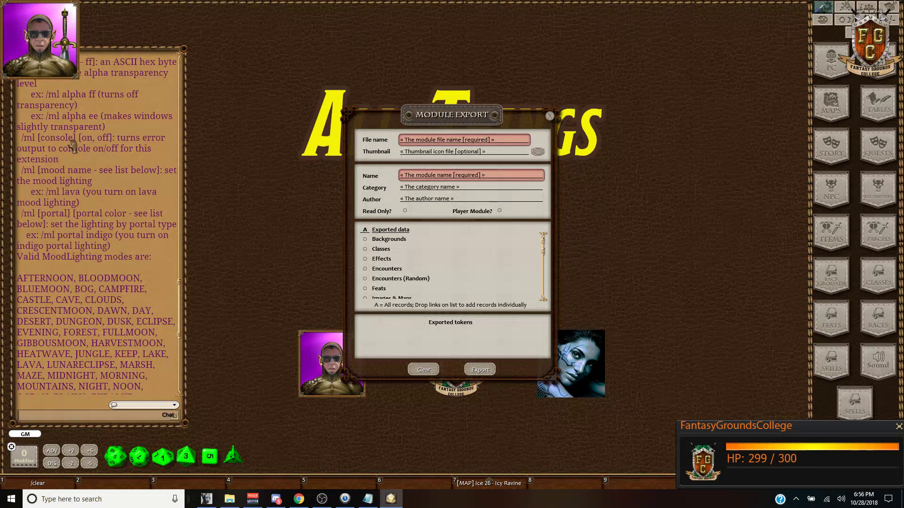
scroll(73, 147, up, 1)
scroll(79, 123, up, 6)
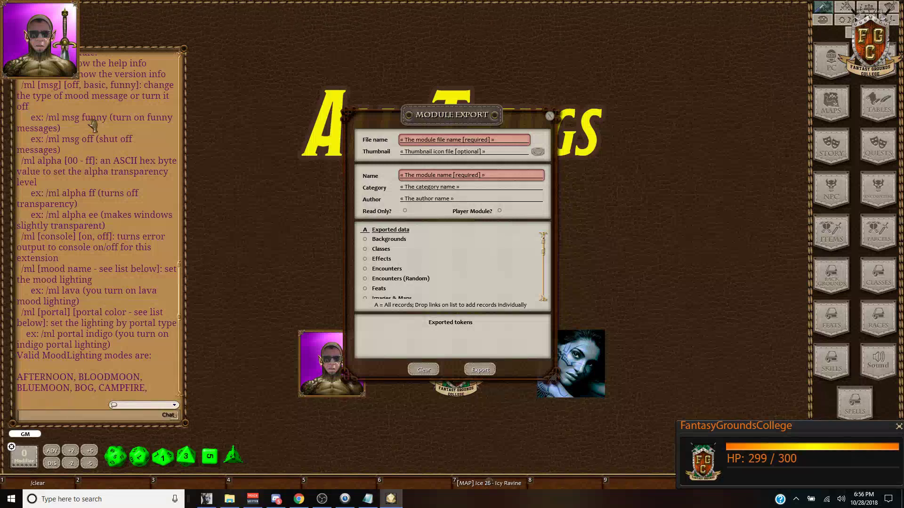
scroll(92, 124, down, 20)
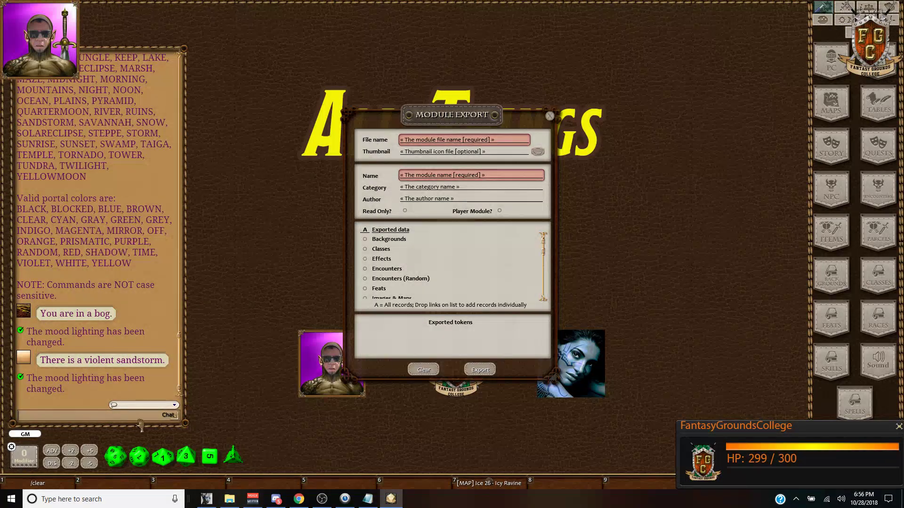
Step: Set mood messages to FUNNY, then apply cave lighting (after a mistyped /cave) and lake lighting
text(/ml msg FUNNY)
key(Return)
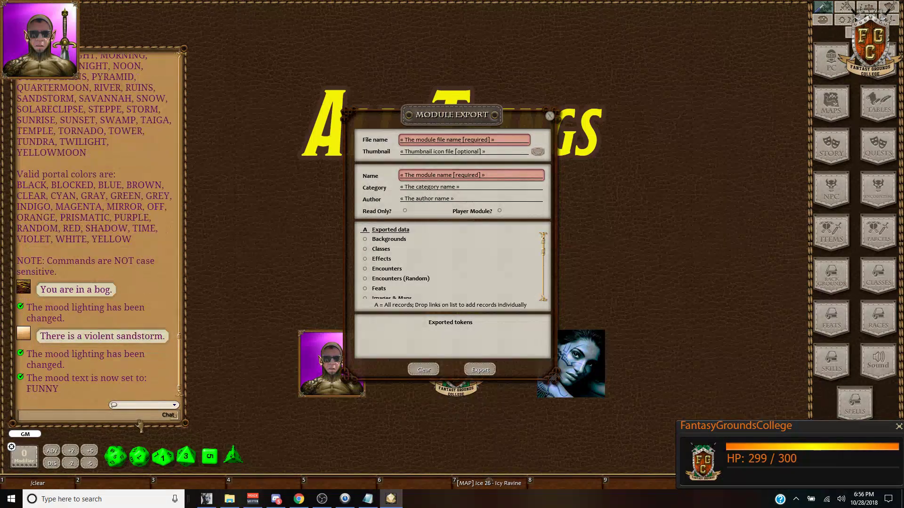
text(/)
text(cave)
key(Return)
text(/ml cave)
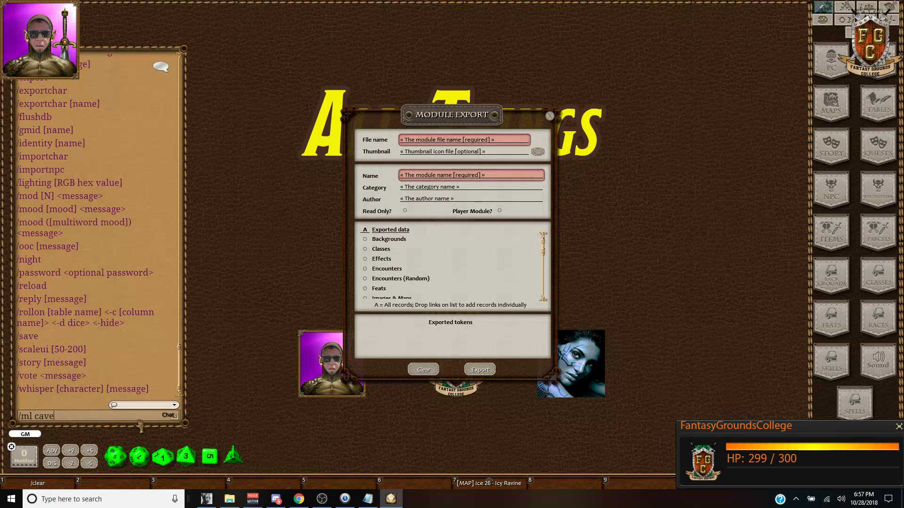
key(Return)
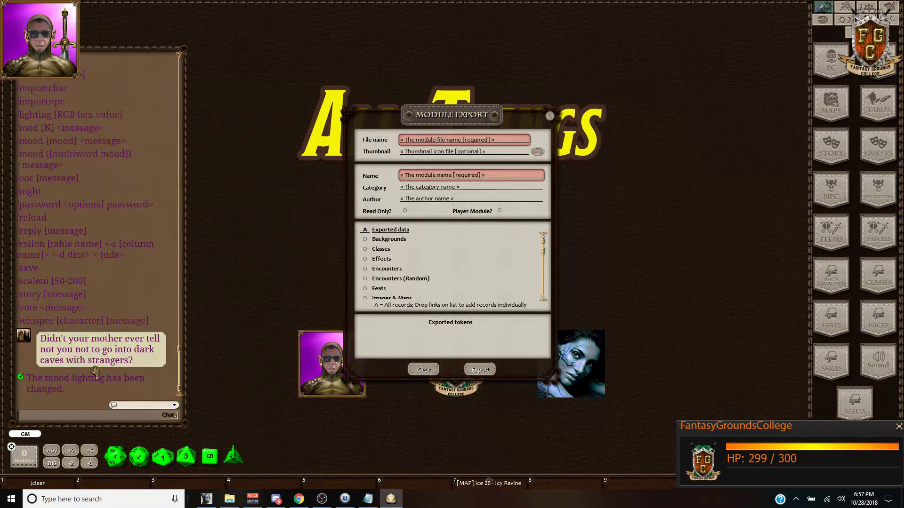
text(/ml lake)
key(Return)
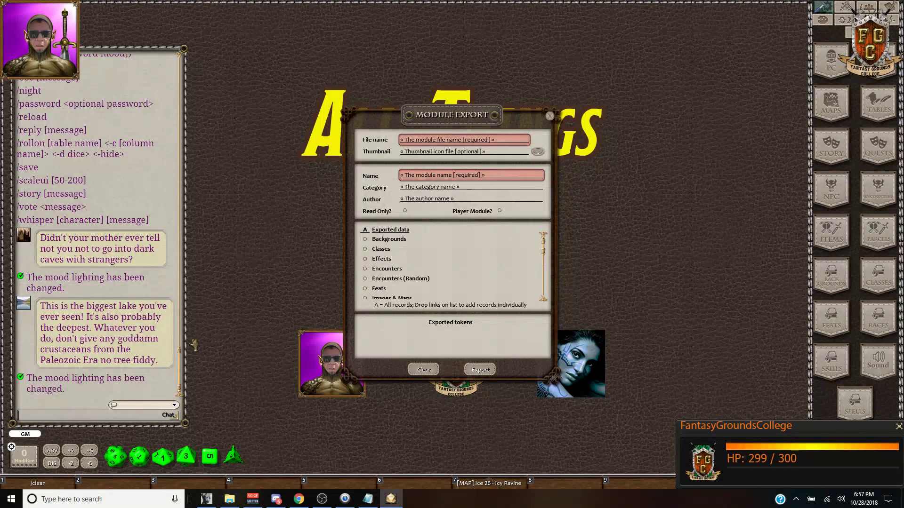
Step: Move the module export window aside and try shadow lighting with /ml sha
drag(516, 115, 761, 29)
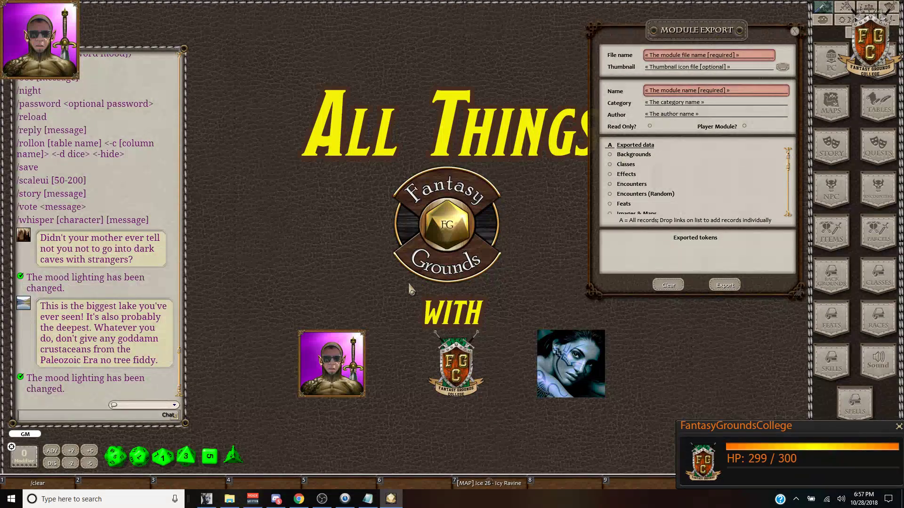
scroll(150, 225, up, 3)
scroll(146, 228, up, 20)
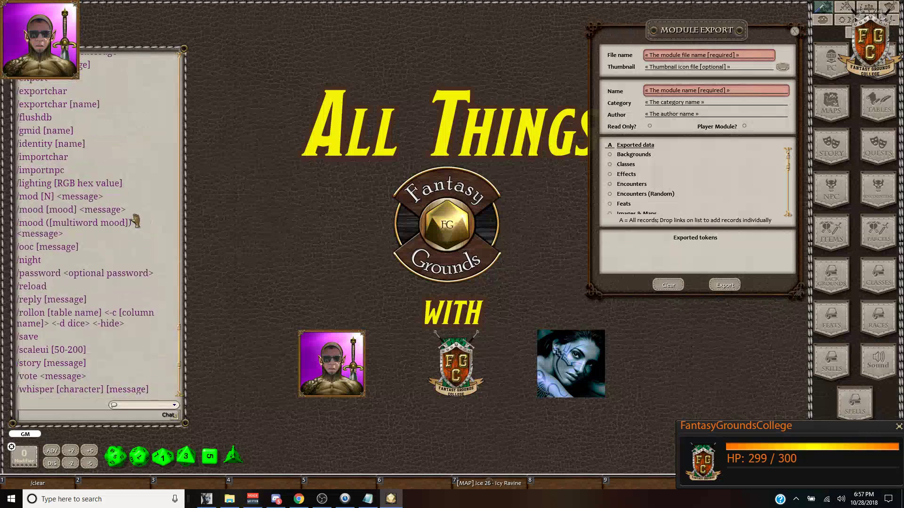
scroll(137, 238, up, 2)
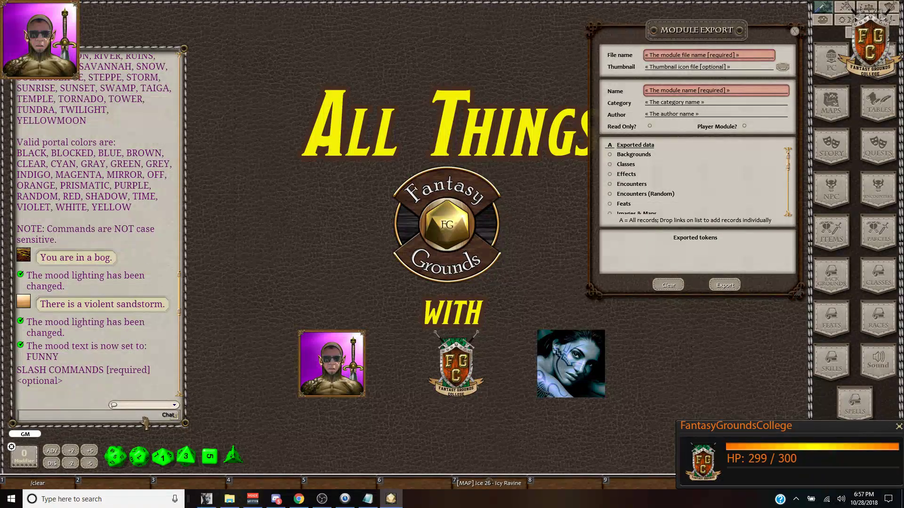
text(/ml shado)
key(Return)
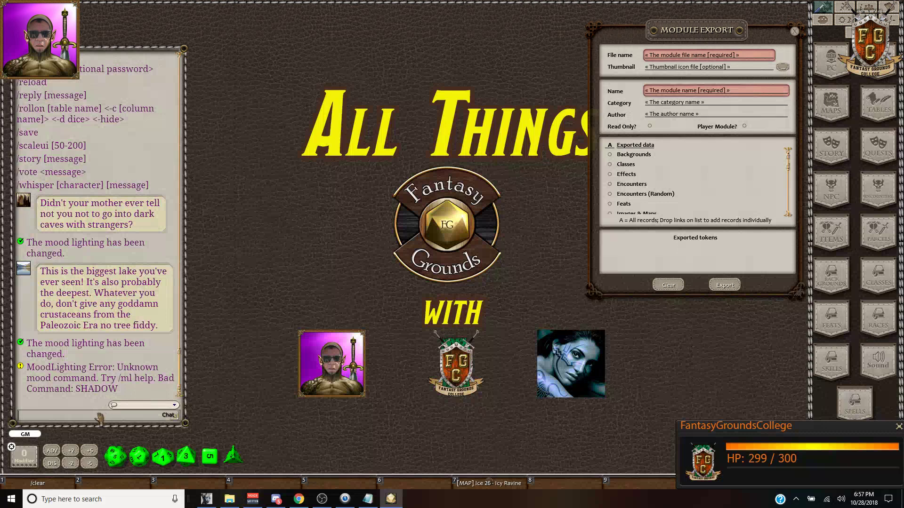
Step: Show the /ml help, then send the prismatic and shadow mood commands
text(/ml)
key(Return)
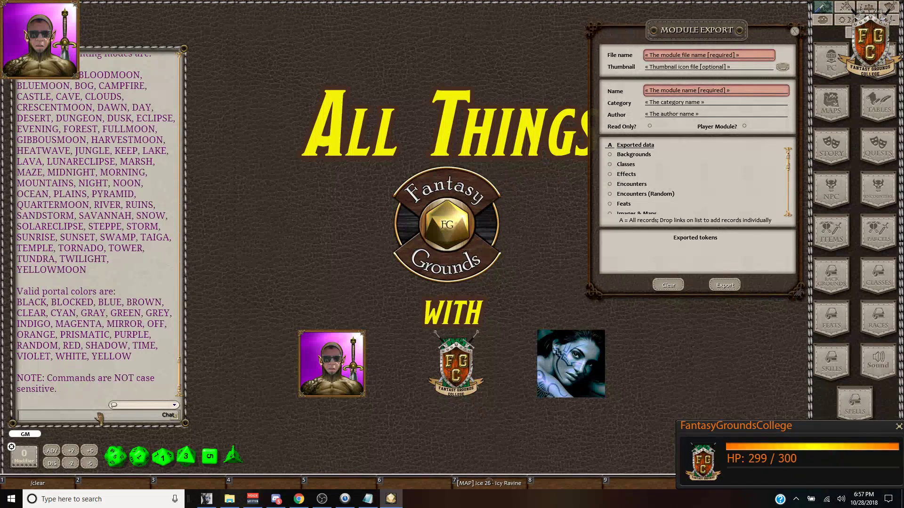
text(/ml [prismatic)
key(Return)
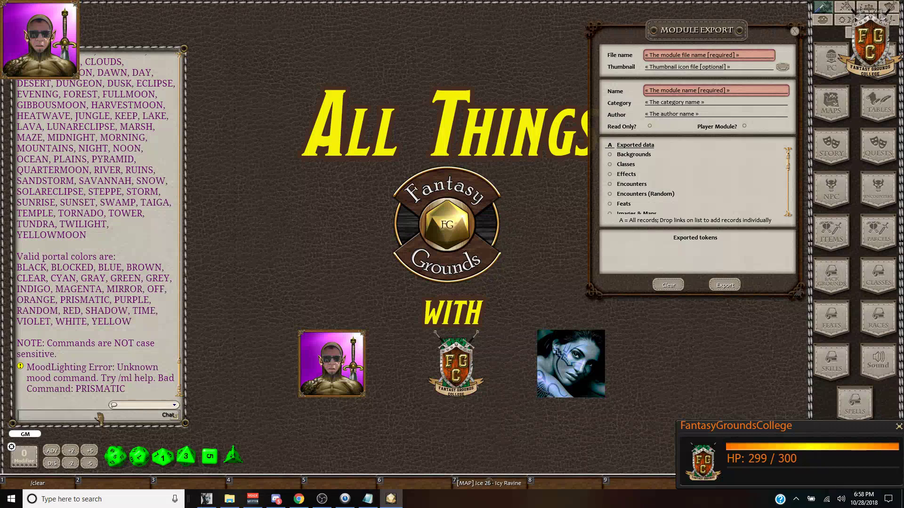
text(/ml shadow)
key(Return)
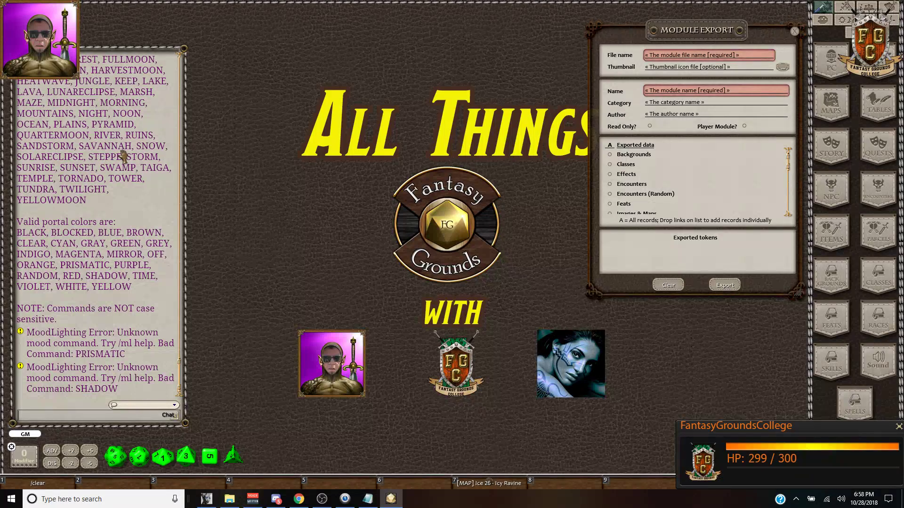
Step: Review the chat output and set the mood lighting to ocean
scroll(126, 177, up, 5)
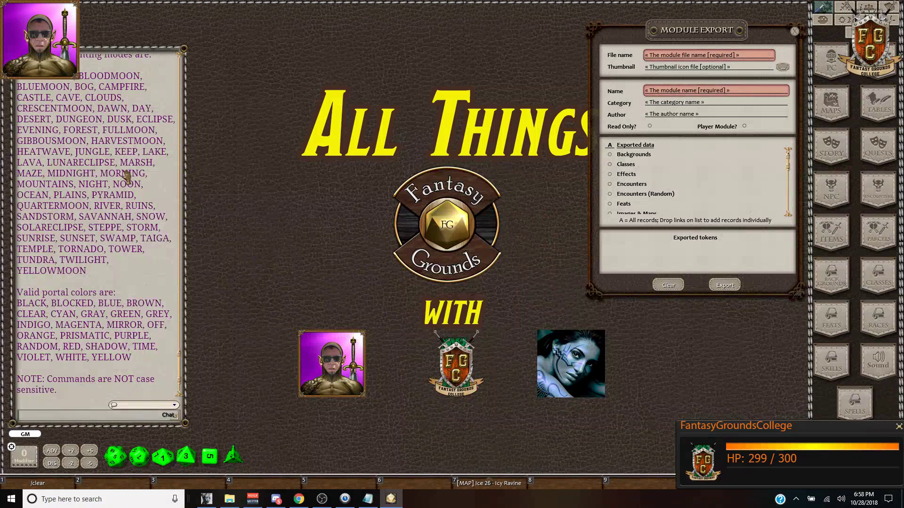
scroll(126, 176, down, 1)
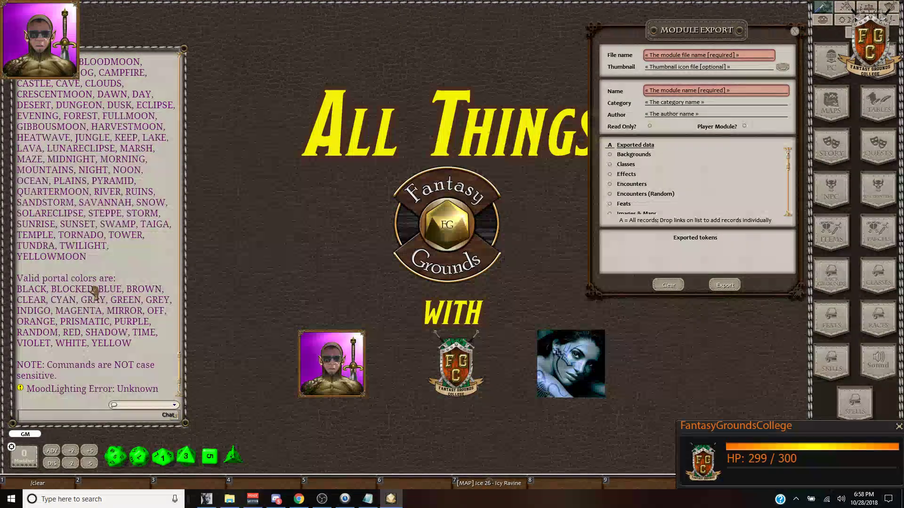
scroll(94, 312, down, 1)
scroll(94, 312, down, 1)
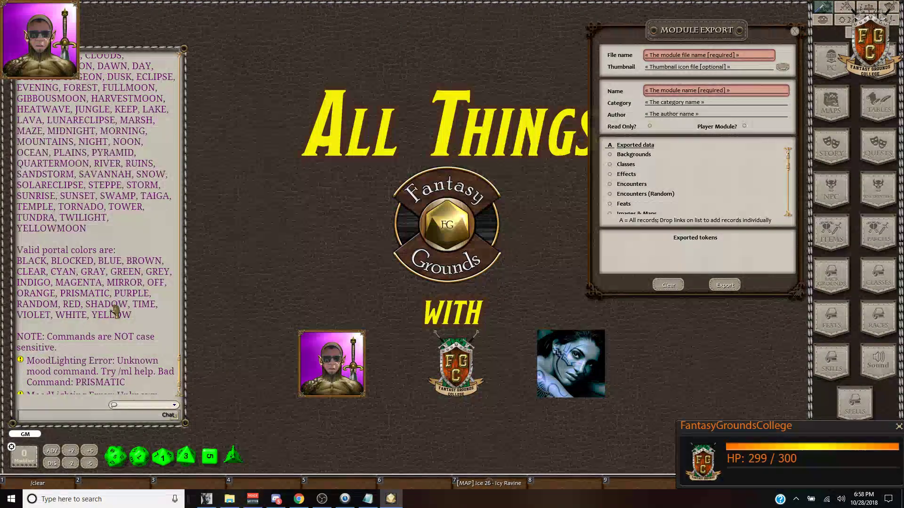
scroll(116, 311, up, 14)
scroll(145, 188, up, 11)
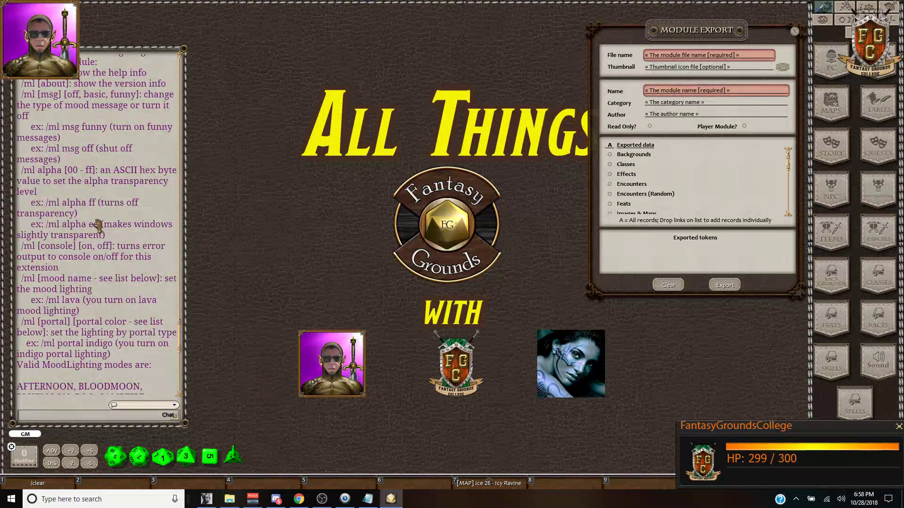
scroll(98, 245, down, 20)
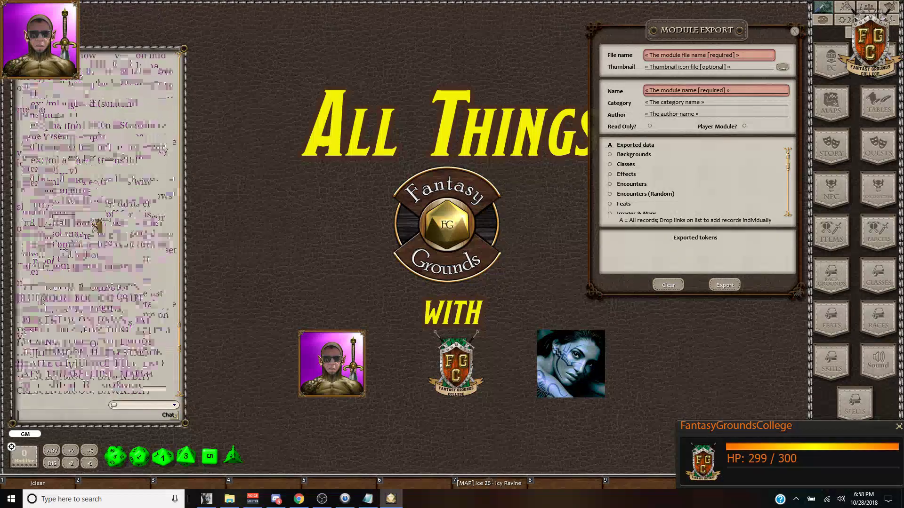
click(136, 417)
text(/ml oce)
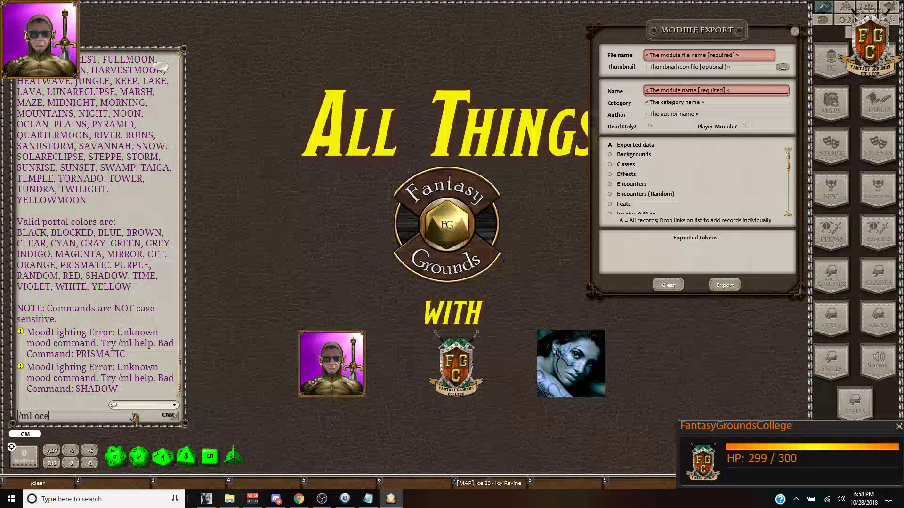
key(Return)
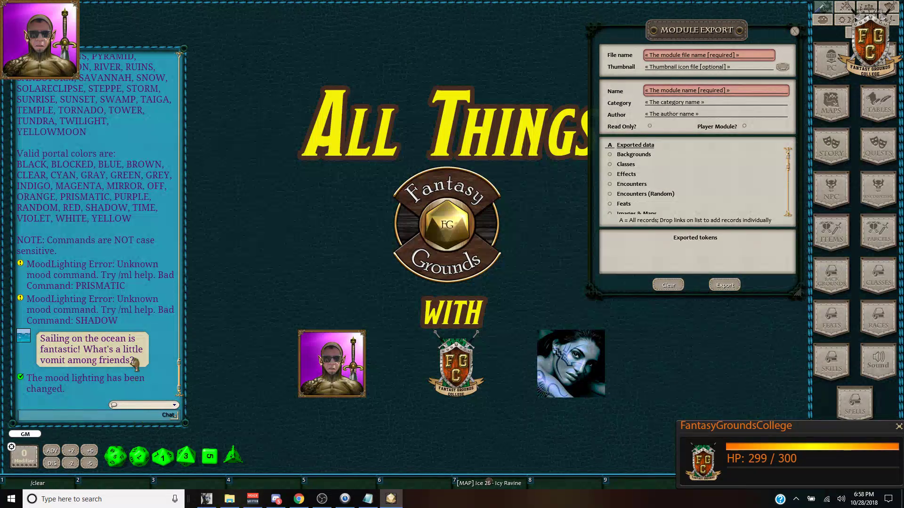
Step: Set the table lighting to a shadow portal with /ml portal shadow
scroll(130, 259, up, 6)
scroll(91, 175, up, 3)
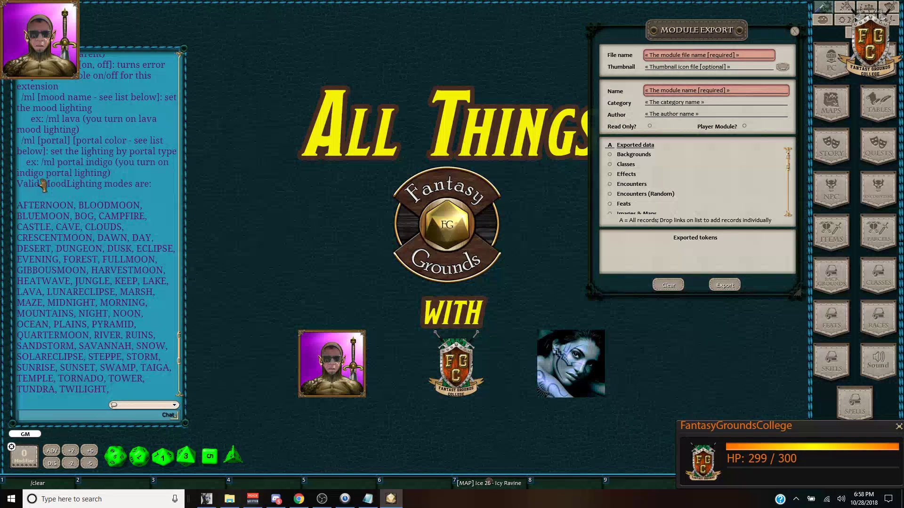
scroll(139, 188, down, 2)
scroll(139, 188, down, 5)
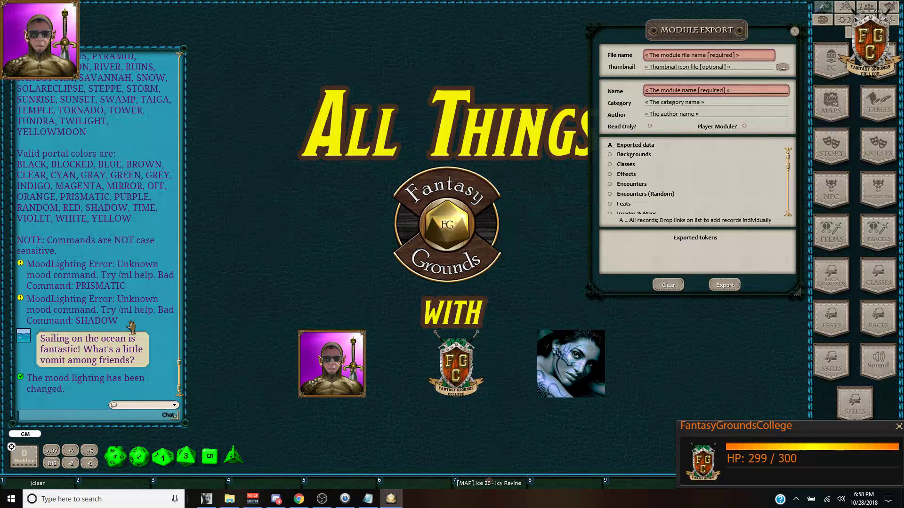
text(/ml portal shadow)
key(Return)
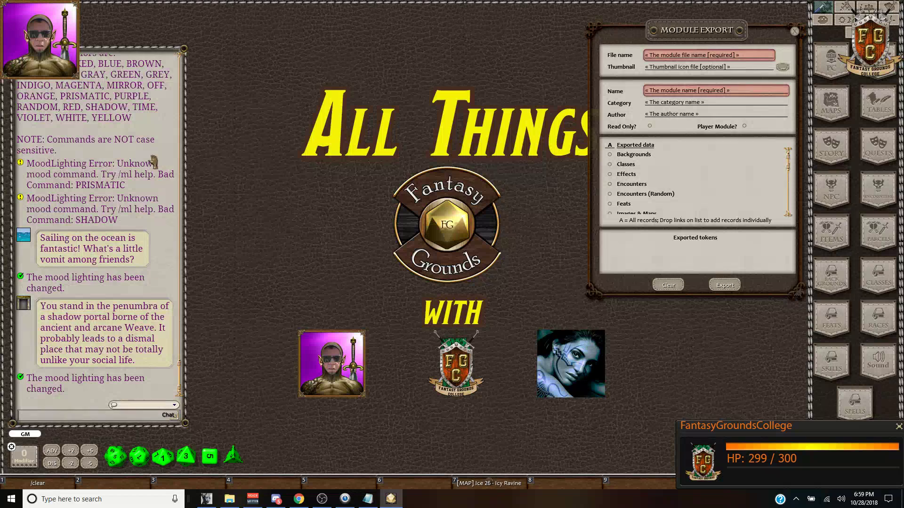
click(229, 499)
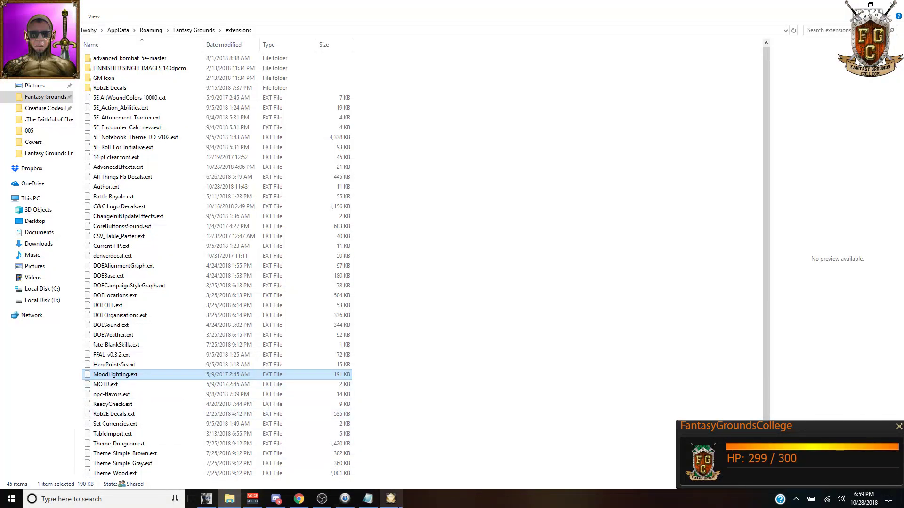
click(399, 500)
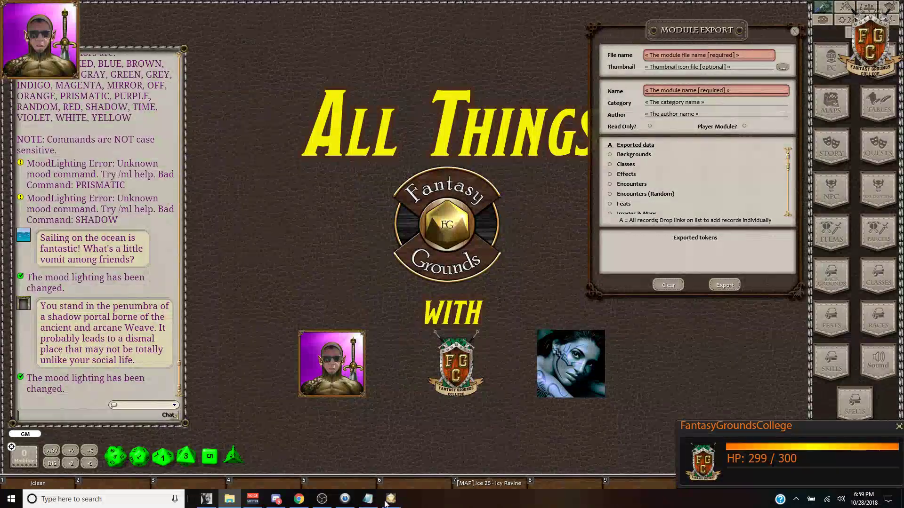
mouse_move(349, 504)
click(55, 330)
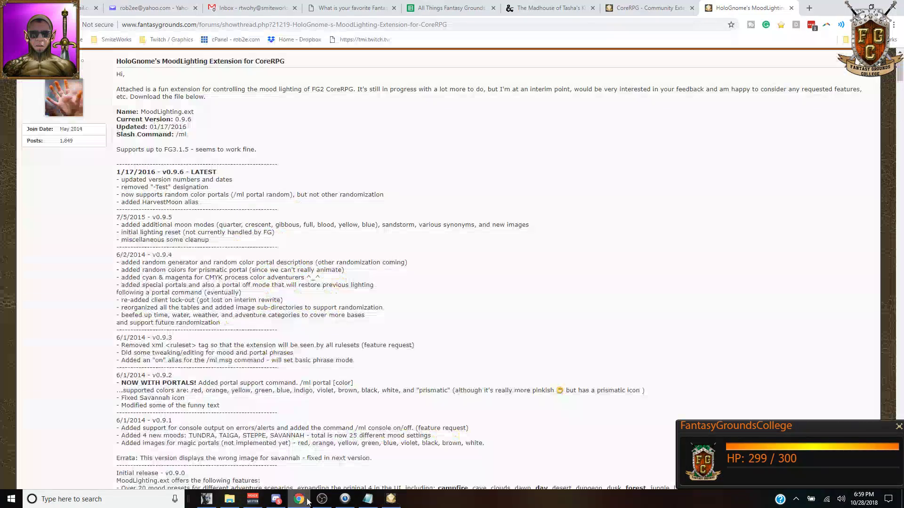
Step: Close the MoodLighting forum thread and CoreRPG community extensions browser tabs
click(299, 499)
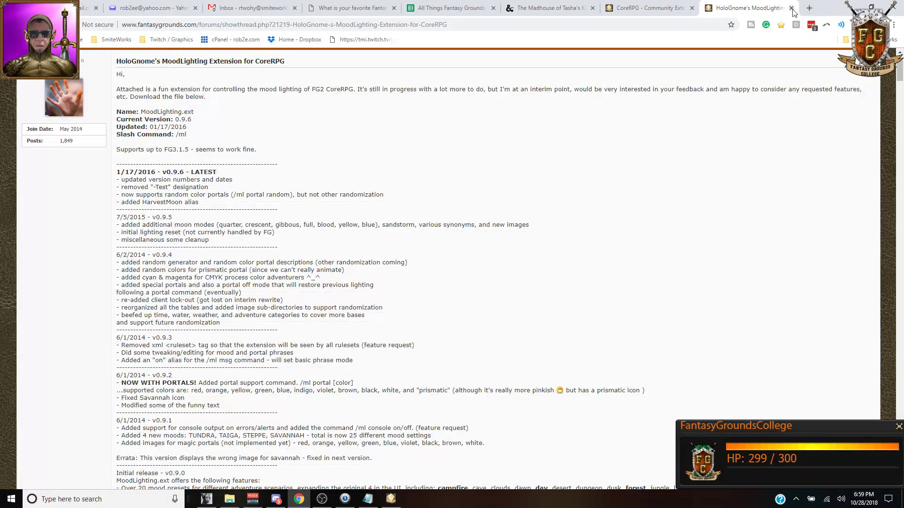
click(791, 8)
click(783, 8)
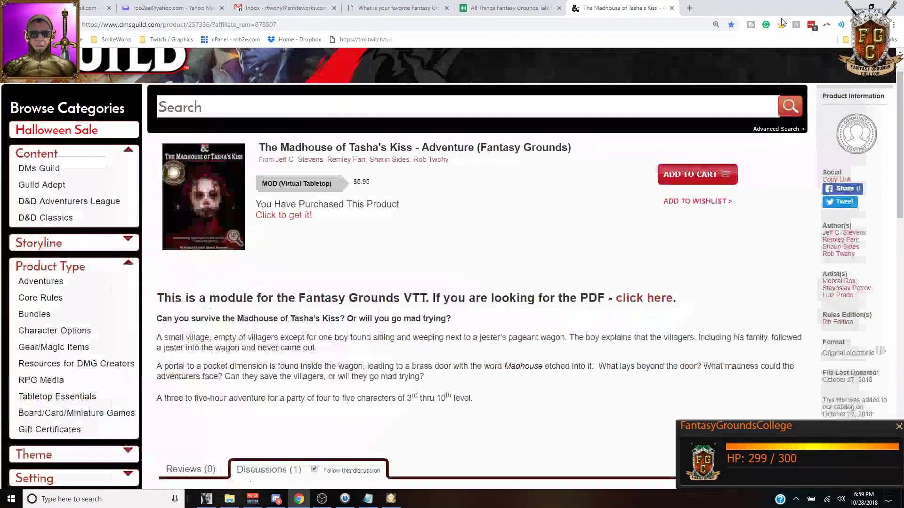
Step: Fill the Mood Lighting cell orange in the Show Notes sheet and select the CSV Table Paster entry
click(508, 8)
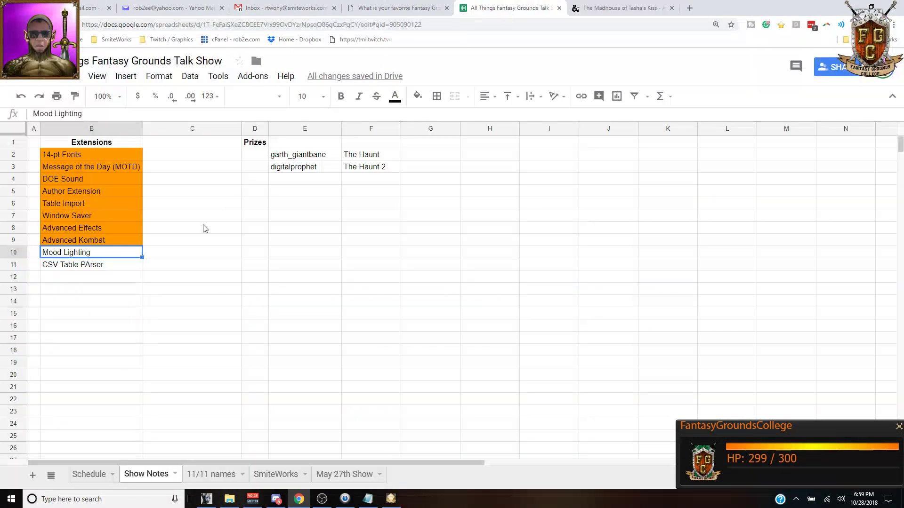
right_click(113, 255)
key(Escape)
click(417, 96)
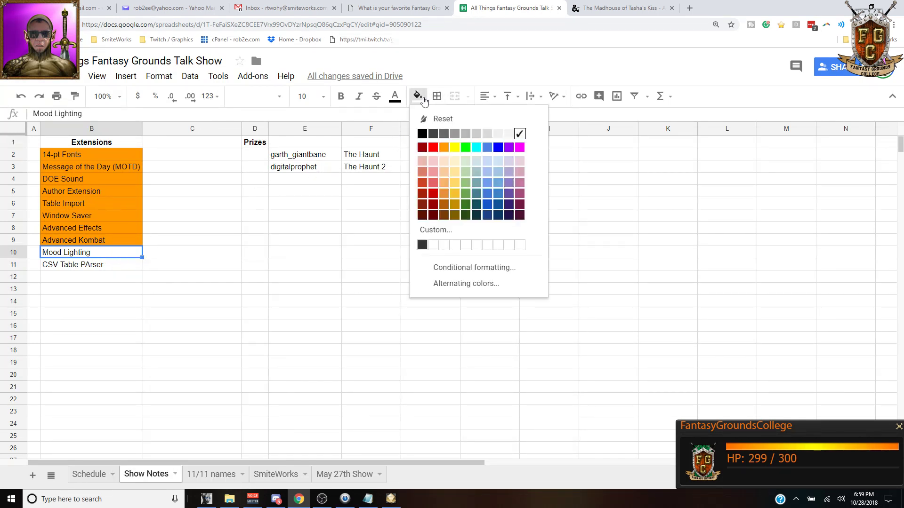
click(443, 150)
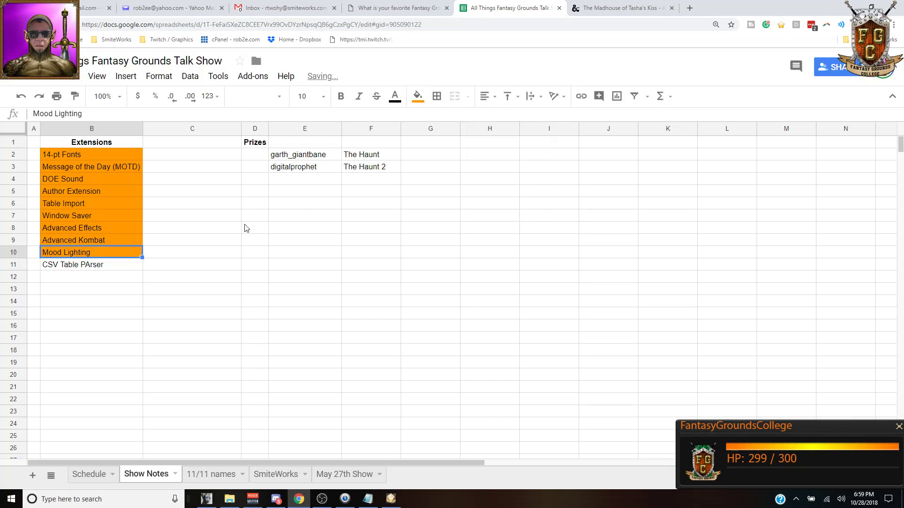
click(64, 267)
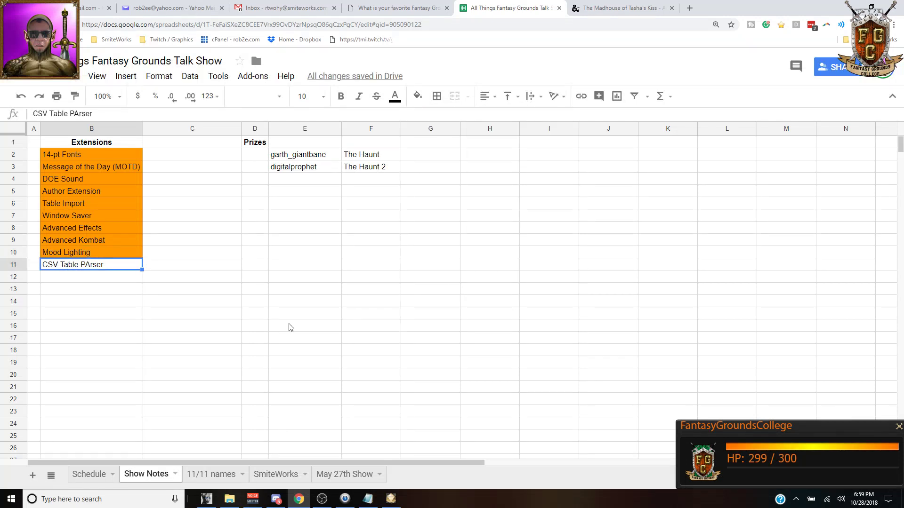
click(391, 500)
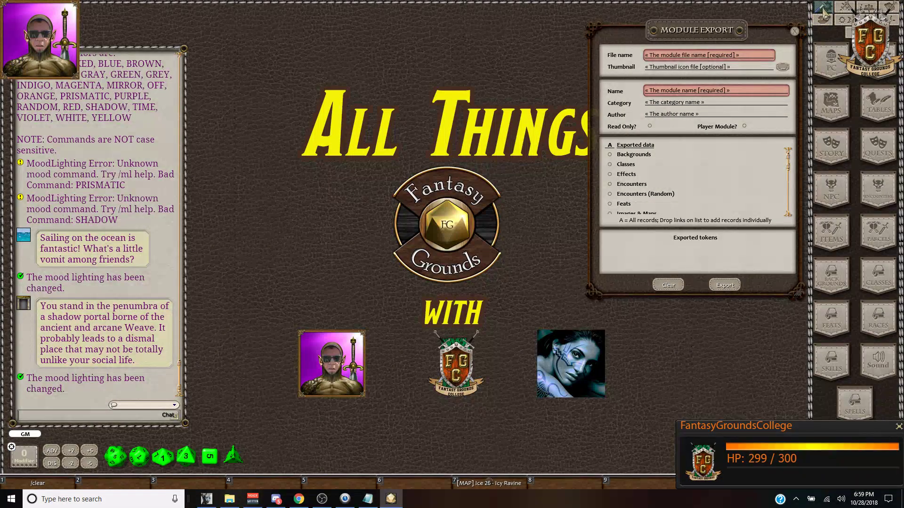
Step: Open the CSV Table Paster window, add a new story entry and type #table# in it
click(824, 10)
drag(663, 94, 715, 107)
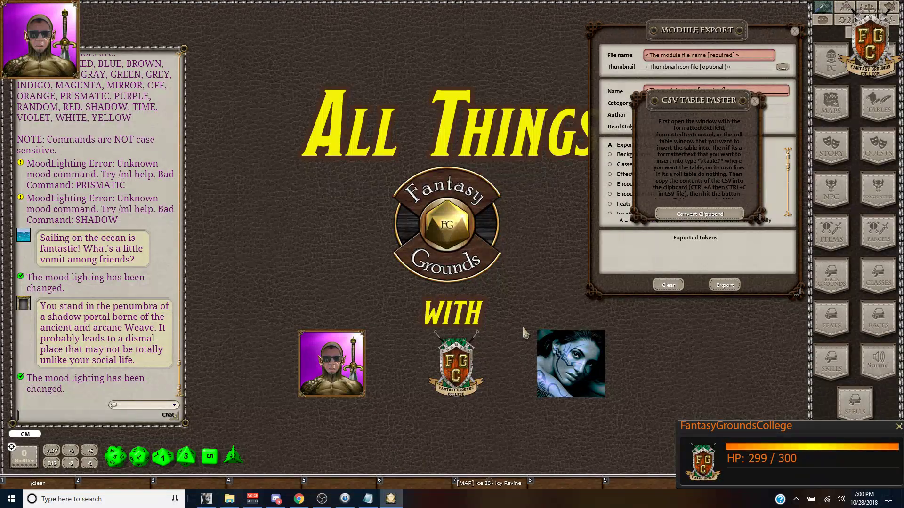
click(841, 146)
click(432, 94)
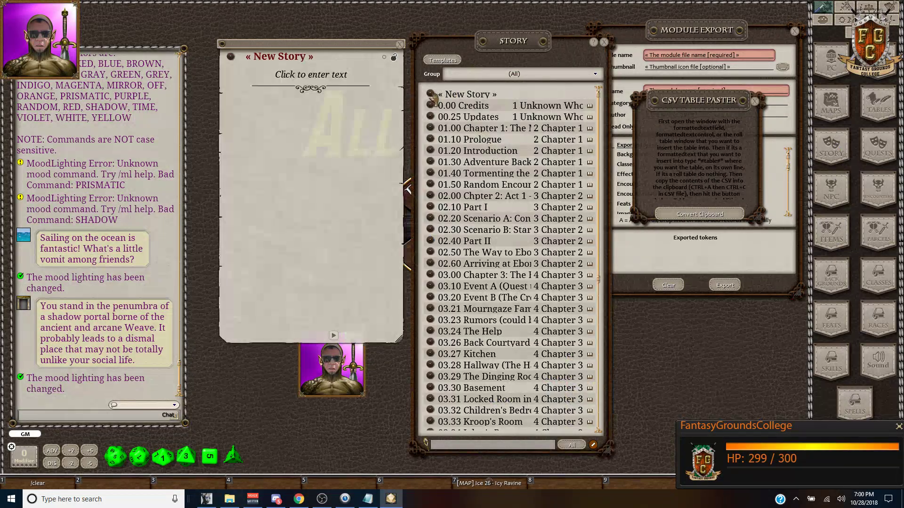
click(325, 79)
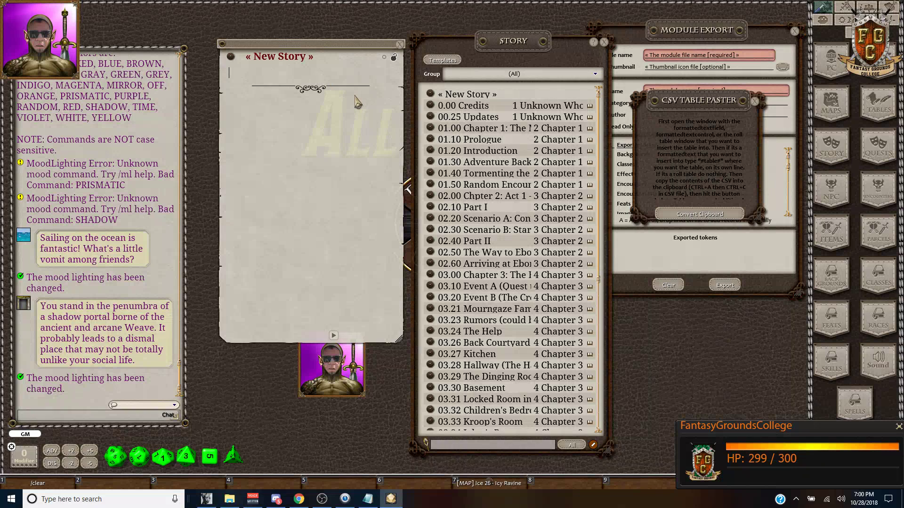
text(#table#)
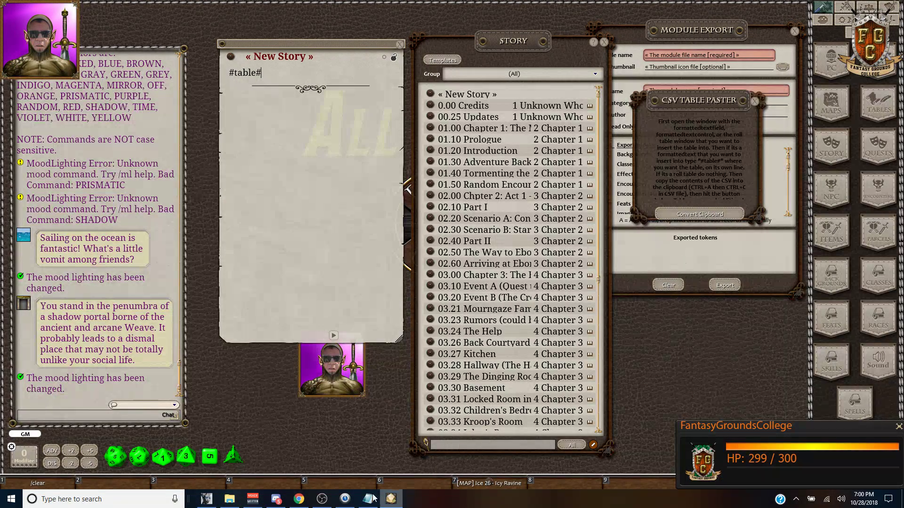
mouse_move(300, 501)
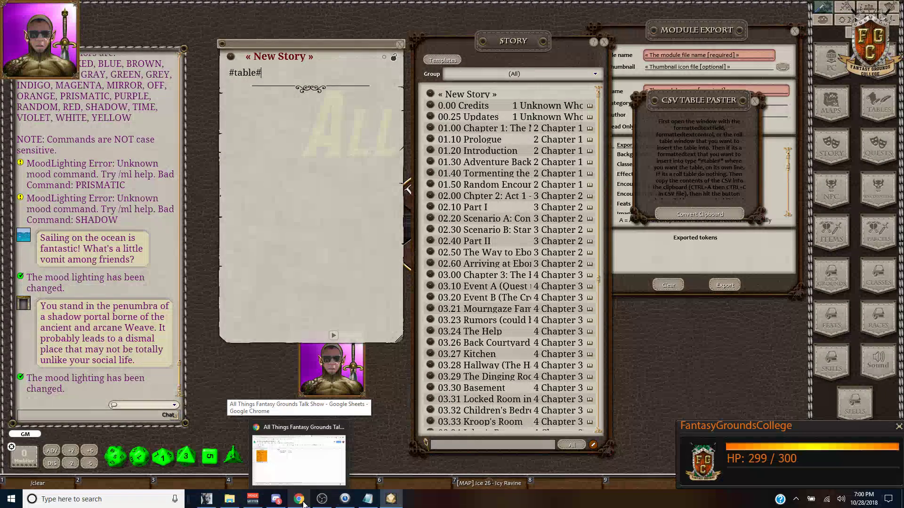
Step: Create a new text document on the desktop and open it in Notepad
right_click(486, 507)
click(521, 445)
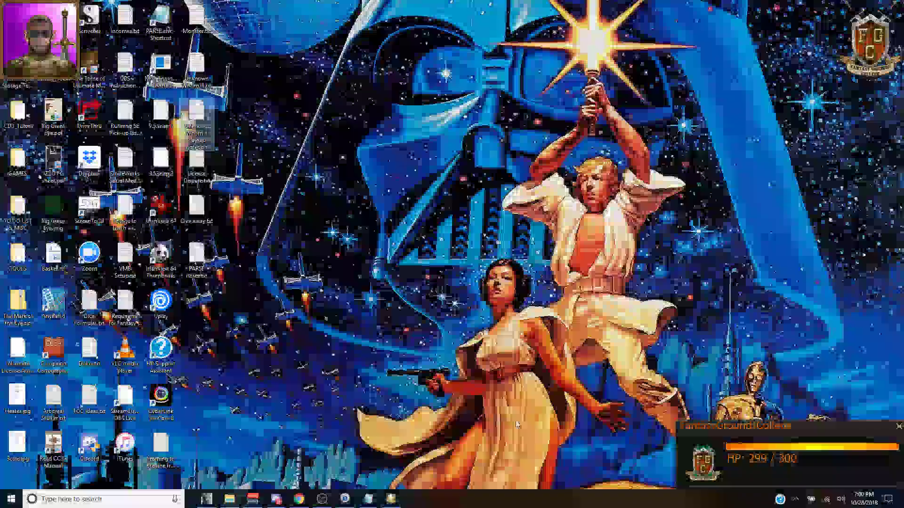
right_click(397, 265)
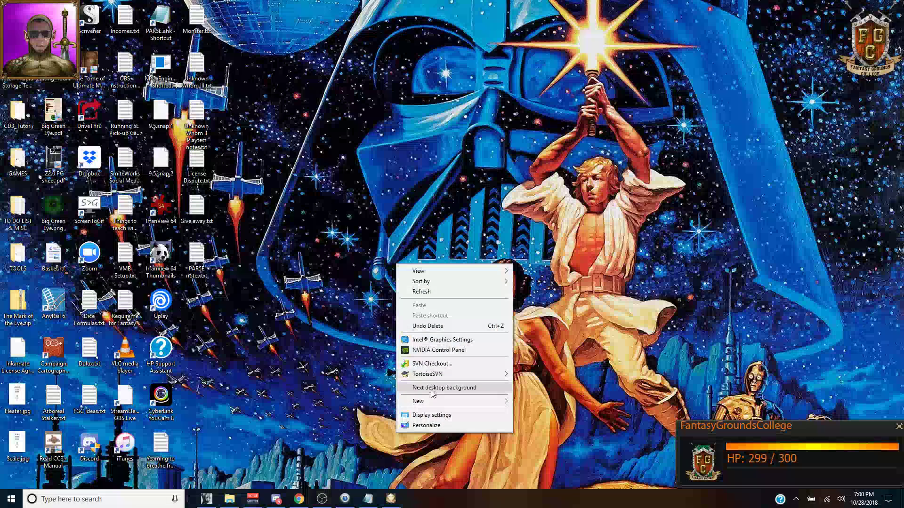
mouse_move(435, 401)
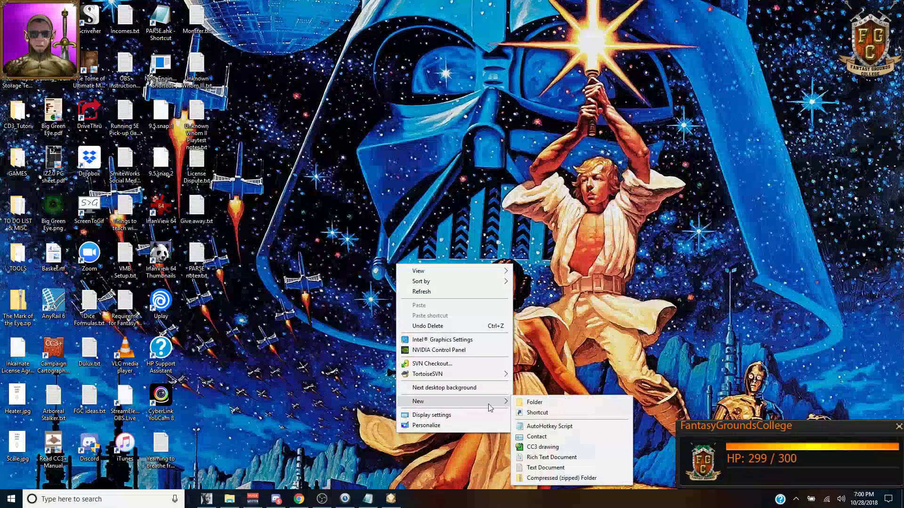
click(547, 467)
double_click(201, 303)
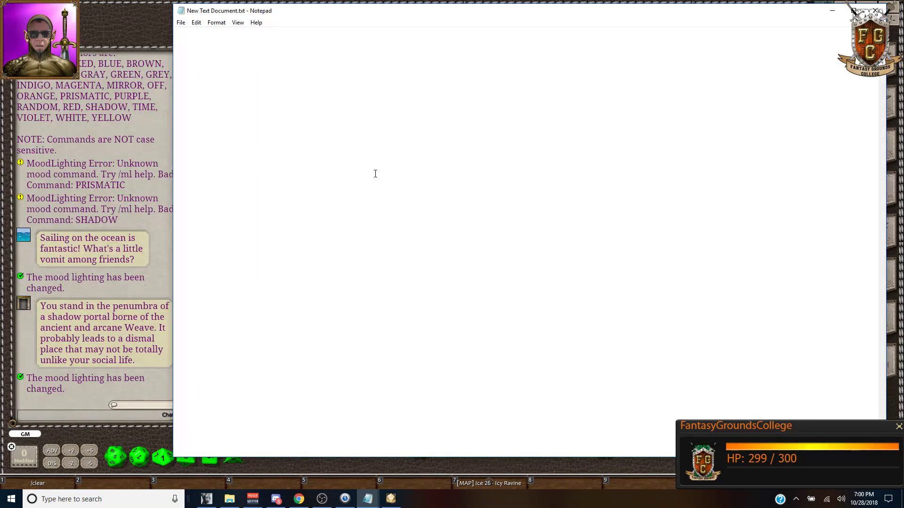
Step: Type the CSV '1d4, Race, Class' with Human Cleric, Elf Druid, Aasimar Fighter, Dragonborn Wizard rows, and select it all
text(1d10)
text(,)
key(Left)
key(BackSpace)
key(BackSpace)
text(4)
key(Right)
text(Race)
key(Return)
text(1.)
text( Human)
key(Return)
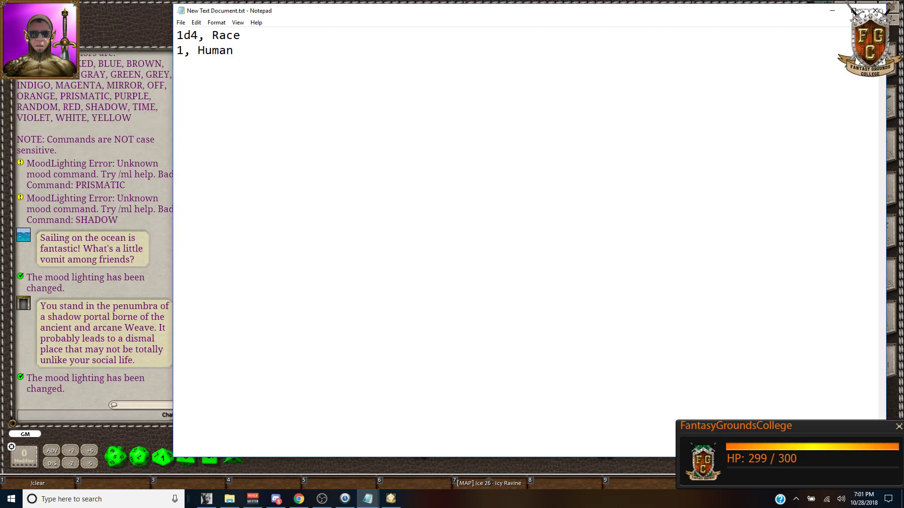
text(2, Elf,)
key(BackSpace)
text(Class)
text( Cleric)
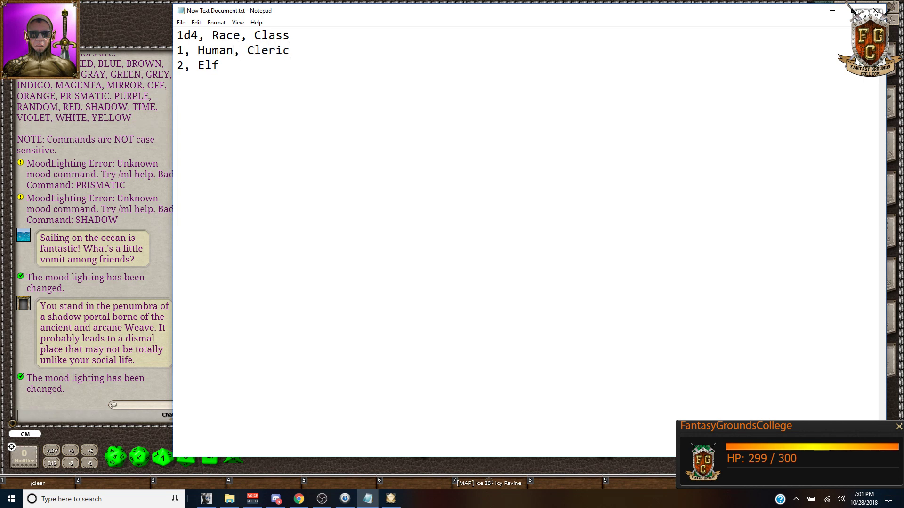
text(Druid)
text(3, Aa)
text(simar,)
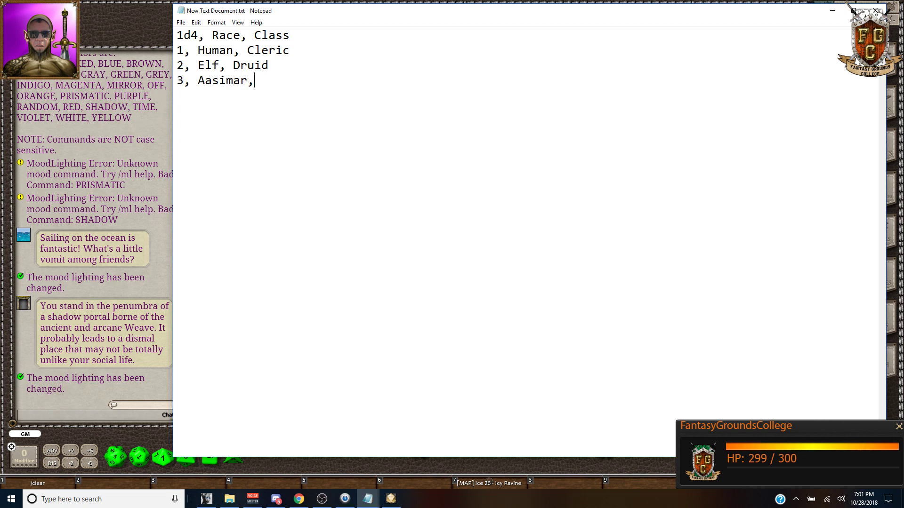
text( Fighter )
text(4, dragon)
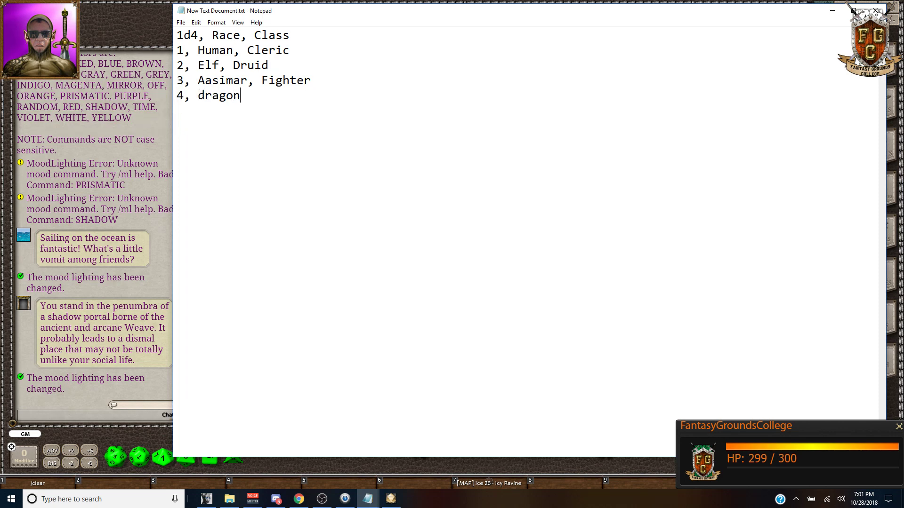
text(born, Wizard)
key(BackSpace)
text(D)
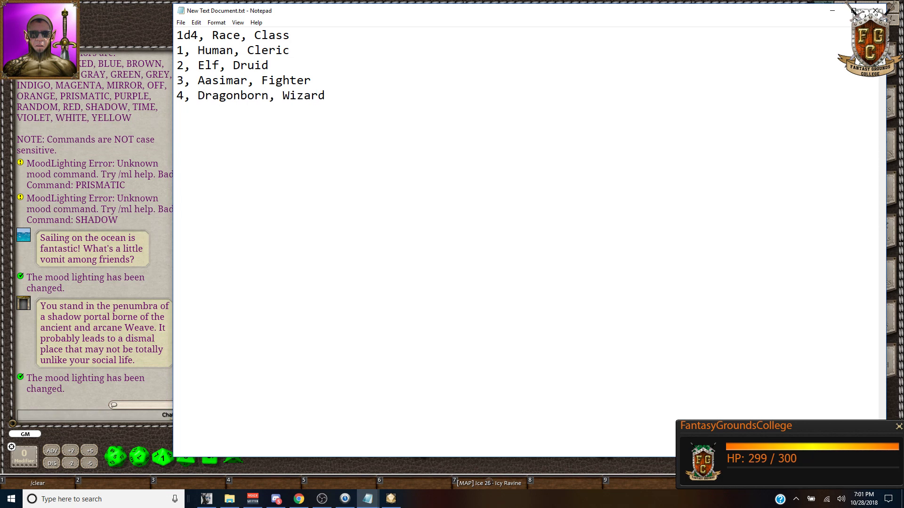
key(ctrl+a)
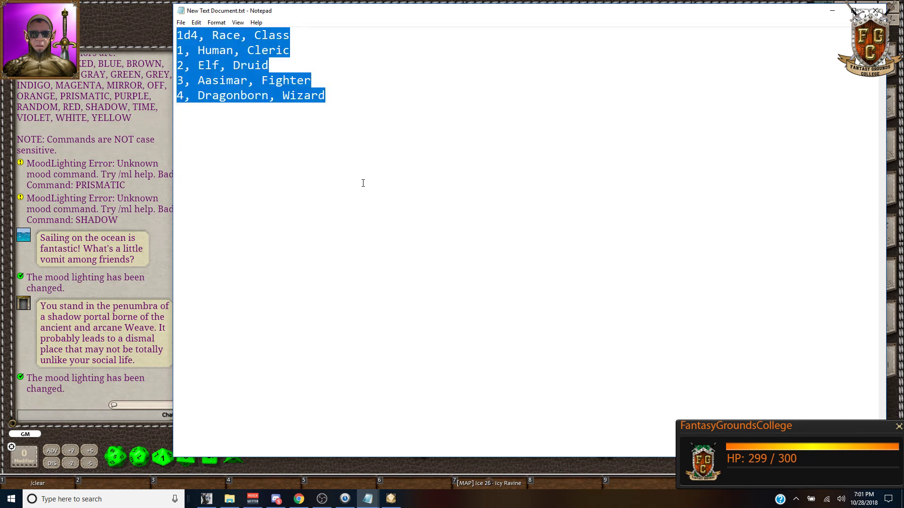
Step: Convert the copied CSV into a table replacing #table#, and bold its header row
click(391, 499)
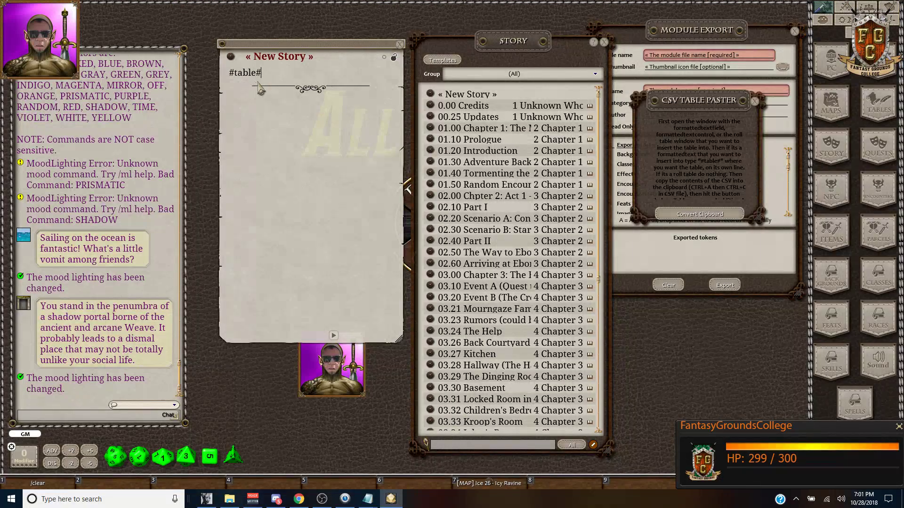
click(700, 214)
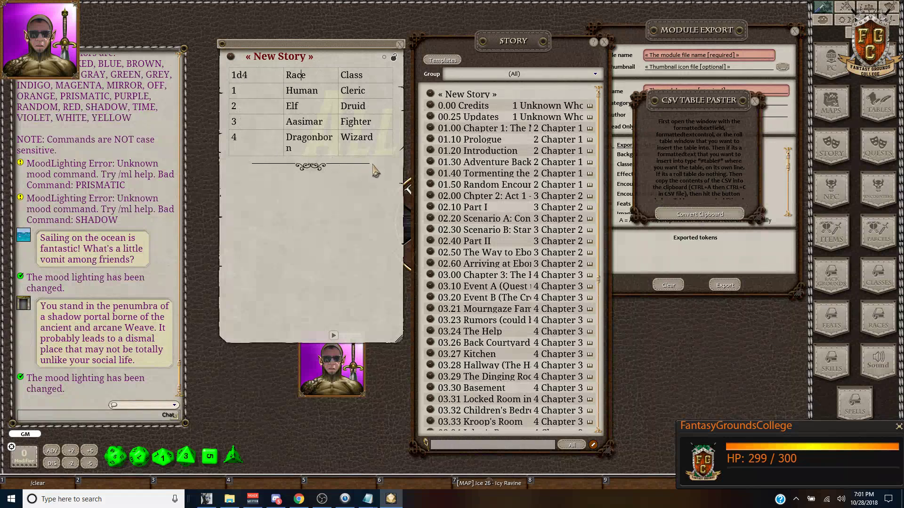
drag(371, 80, 230, 75)
key(ctrl+b)
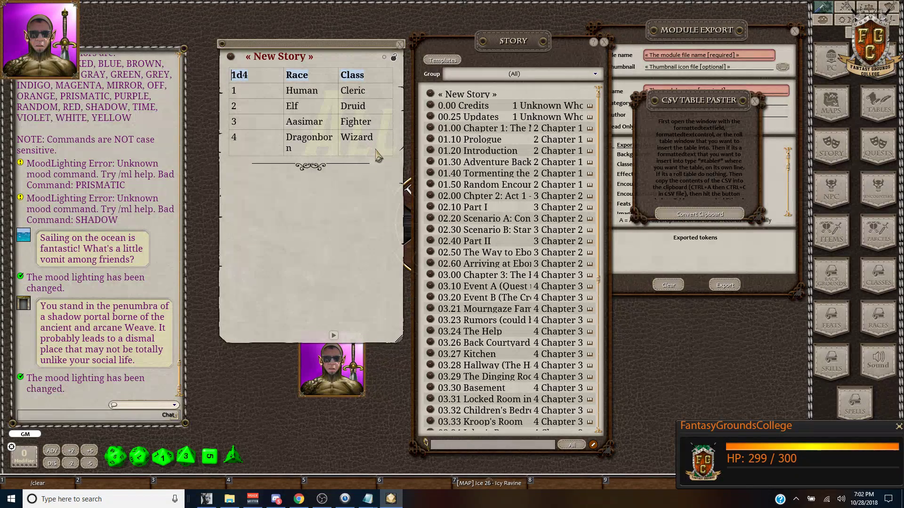
Step: Add a line below the table, then undo and re-paste the rows
click(390, 146)
key(Return)
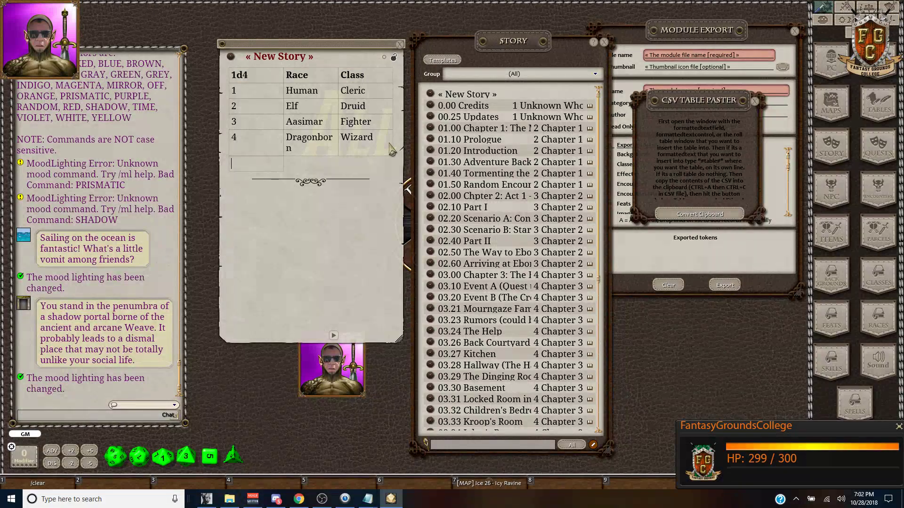
key(ctrl)
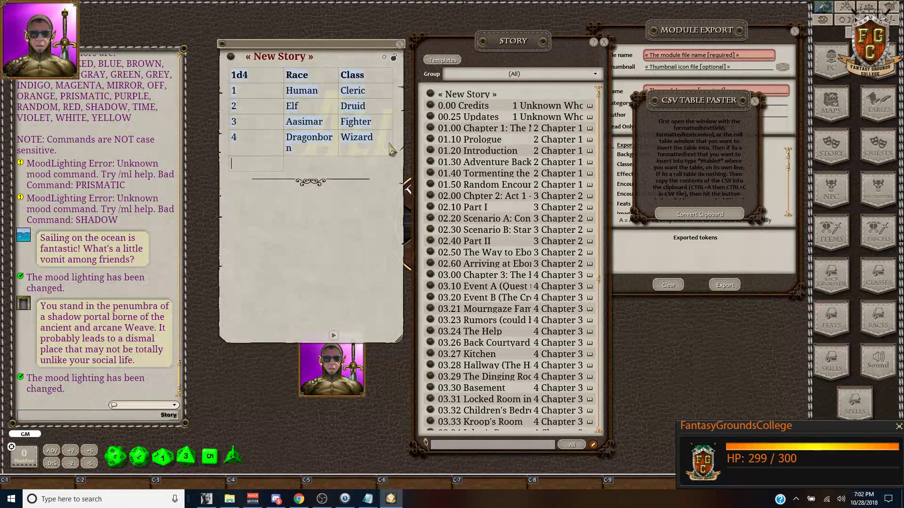
key(ctrl+z)
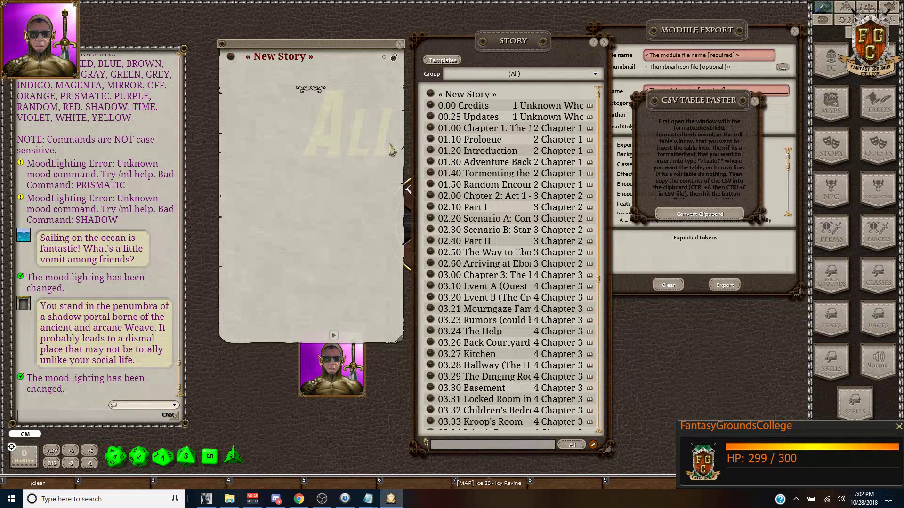
key(ctrl+v)
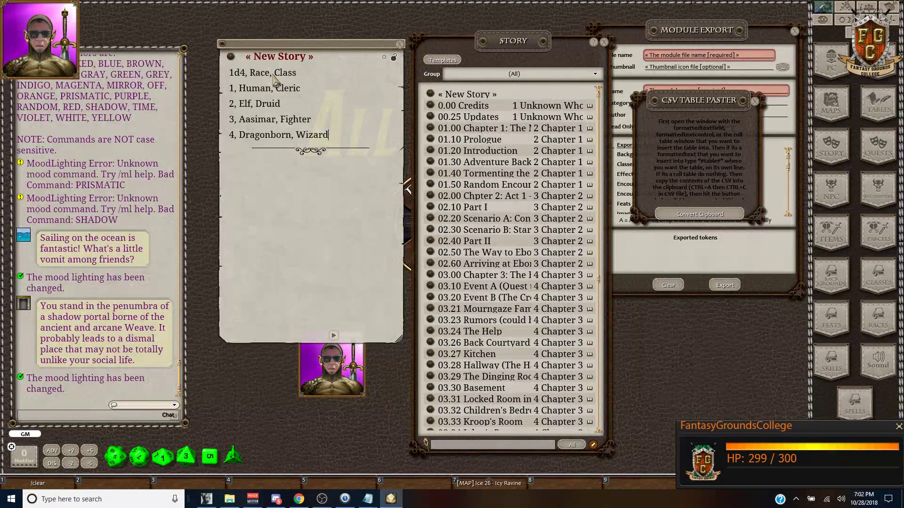
Step: Remove the header commas and use Tab to split Race and Class into cells
click(272, 73)
key(BackSpace)
key(Left)
key(Left)
key(Left)
key(Left)
key(Left)
key(BackSpace)
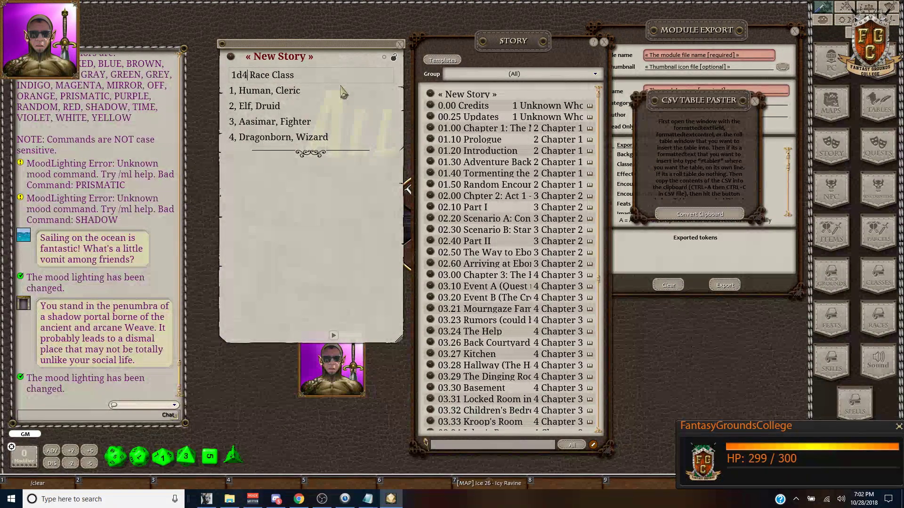
key(Tab)
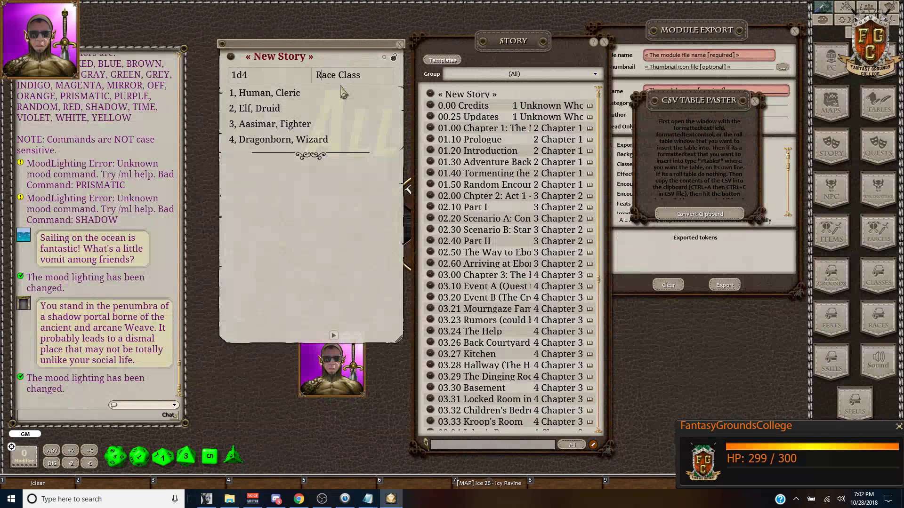
key(shift+Tab)
key(Tab)
key(ctrl+Tab)
key(Tab)
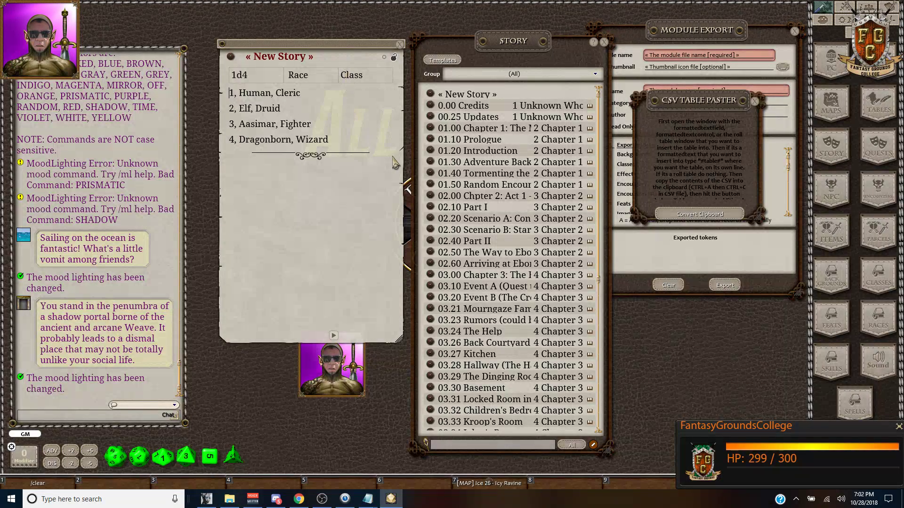
Step: Clear the story text and retype the #table# placeholder
click(370, 141)
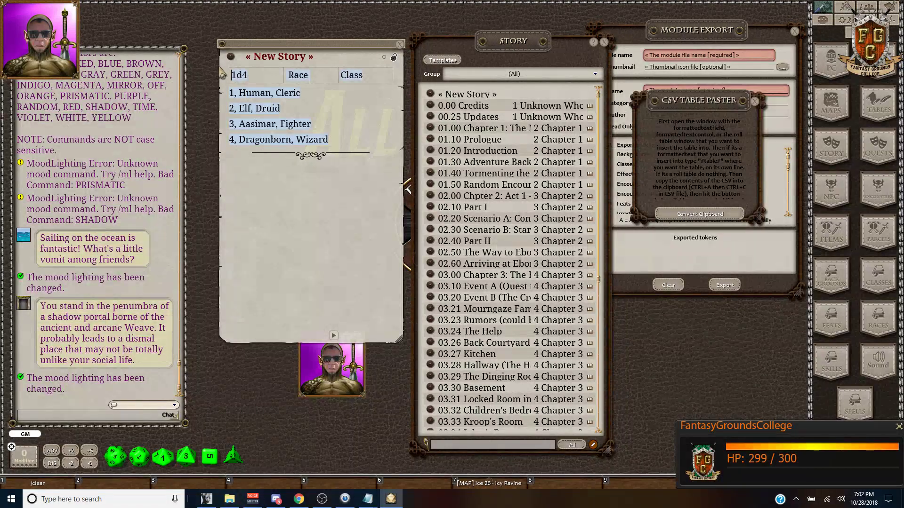
key(ctrl+a)
key(Delete)
text(#table#)
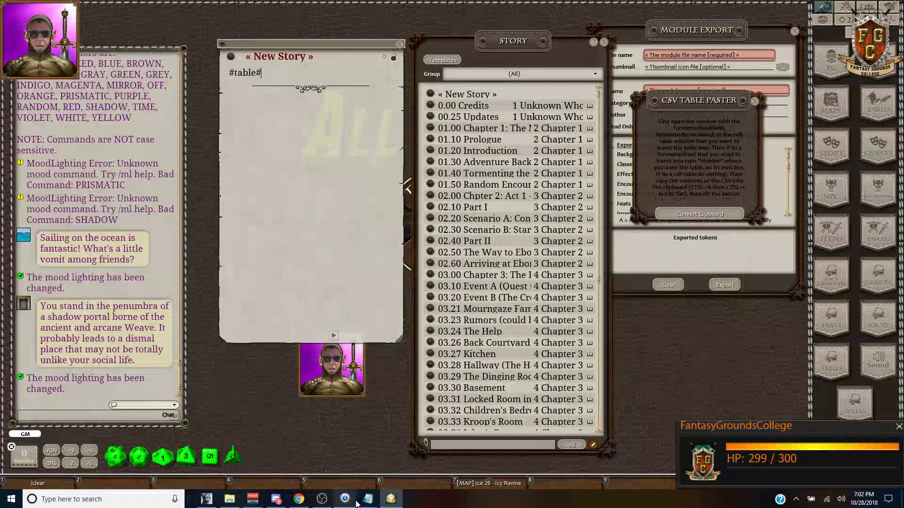
mouse_move(357, 502)
click(394, 461)
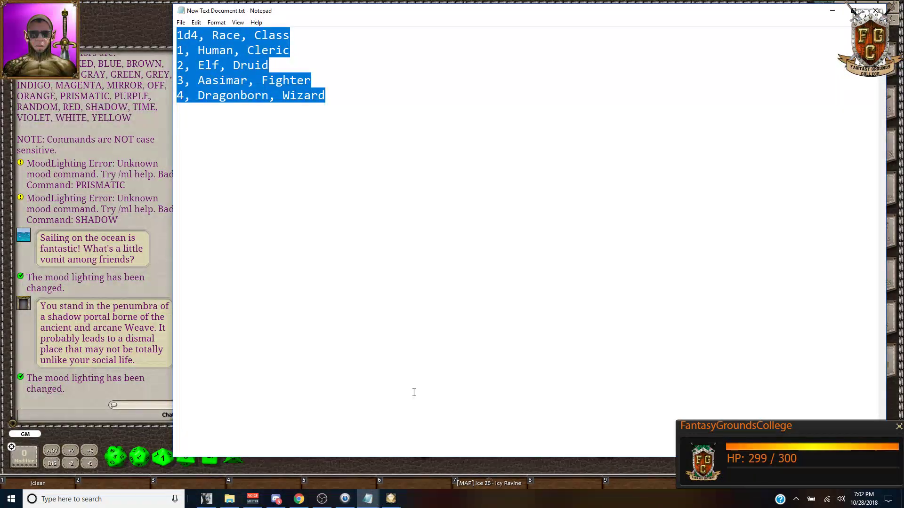
click(390, 498)
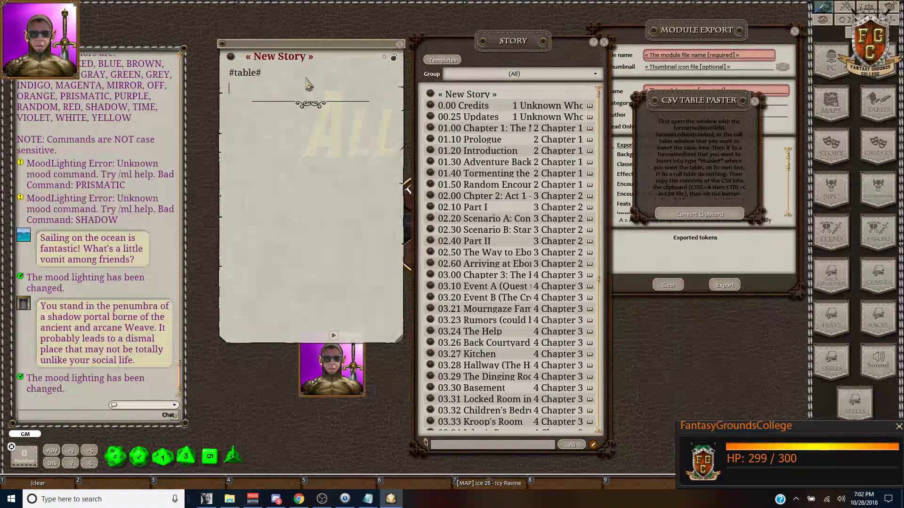
Step: Reconvert the CSV into the New Story table, reposition the story window and close it
click(399, 45)
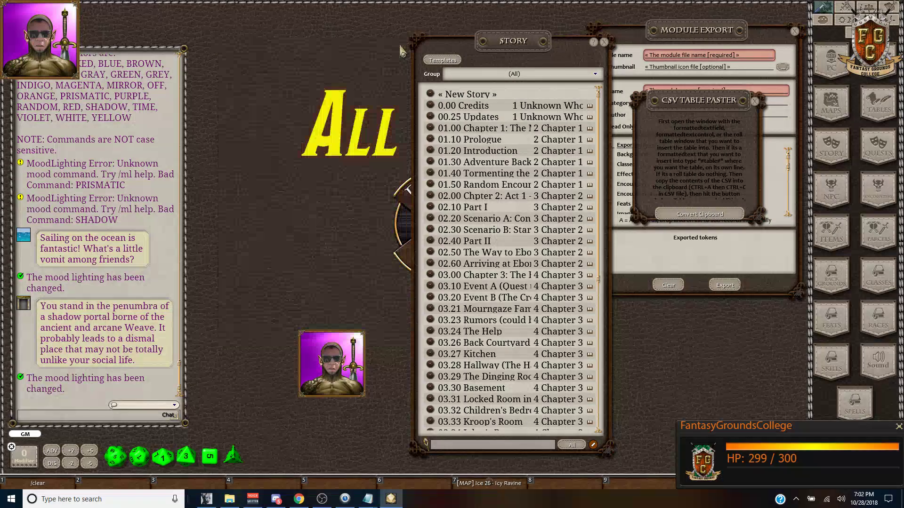
click(429, 94)
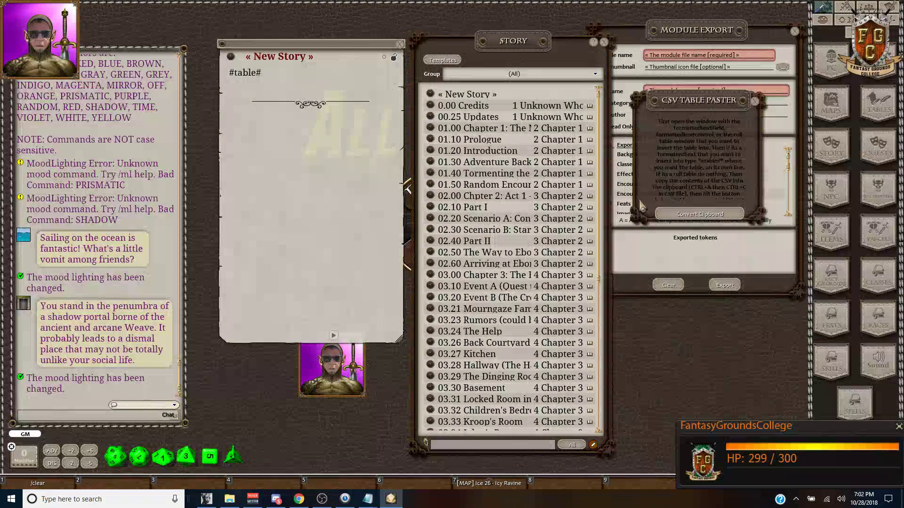
click(698, 215)
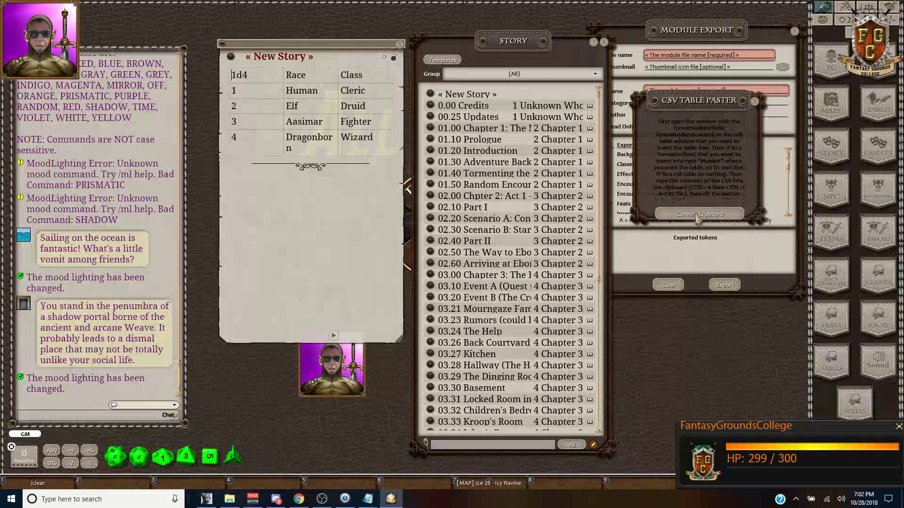
drag(329, 53, 288, 42)
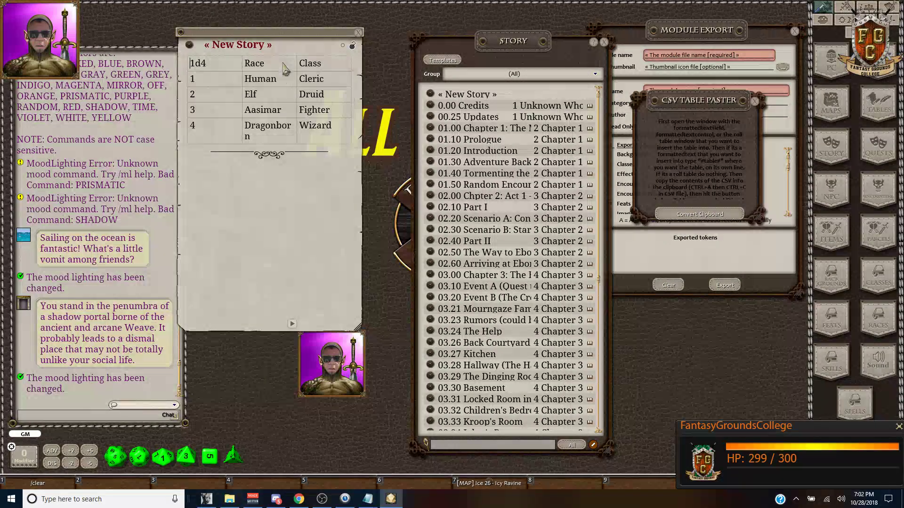
click(359, 33)
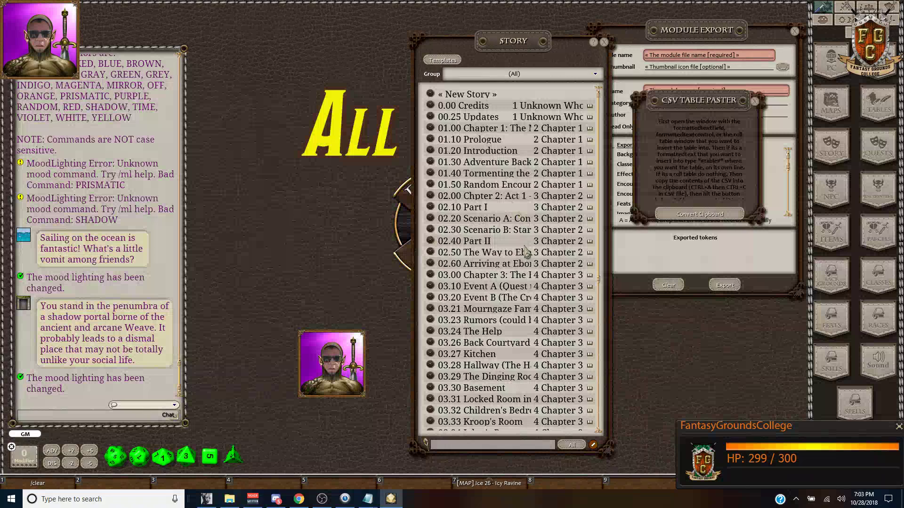
Step: Deselect the CSV text in Notepad and return to Fantasy Grounds
mouse_move(368, 499)
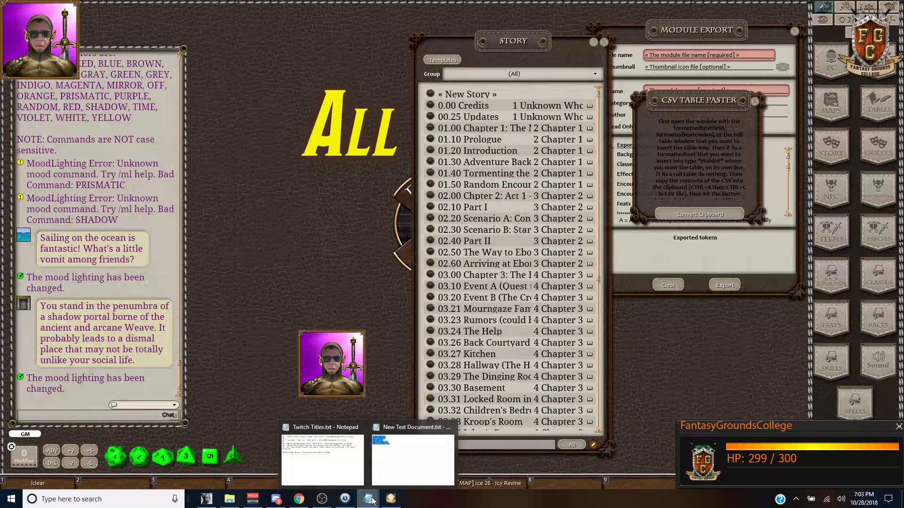
click(415, 454)
click(316, 51)
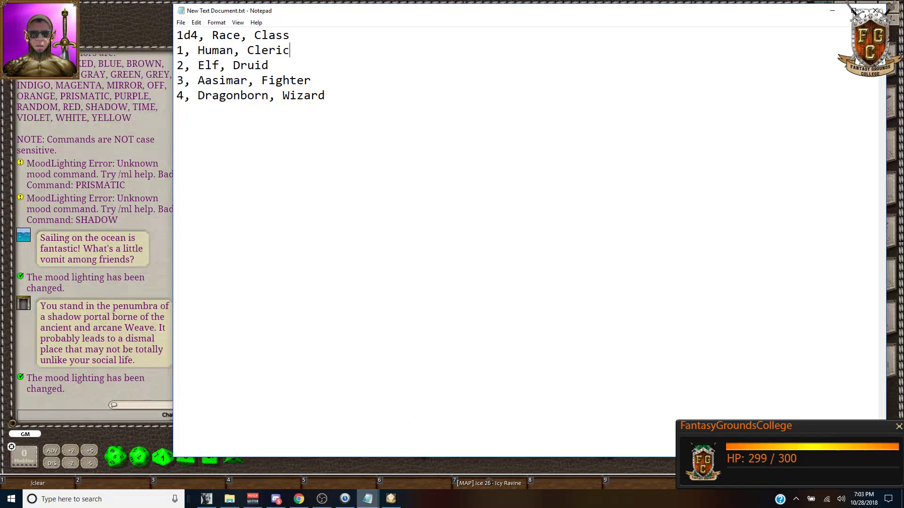
click(390, 499)
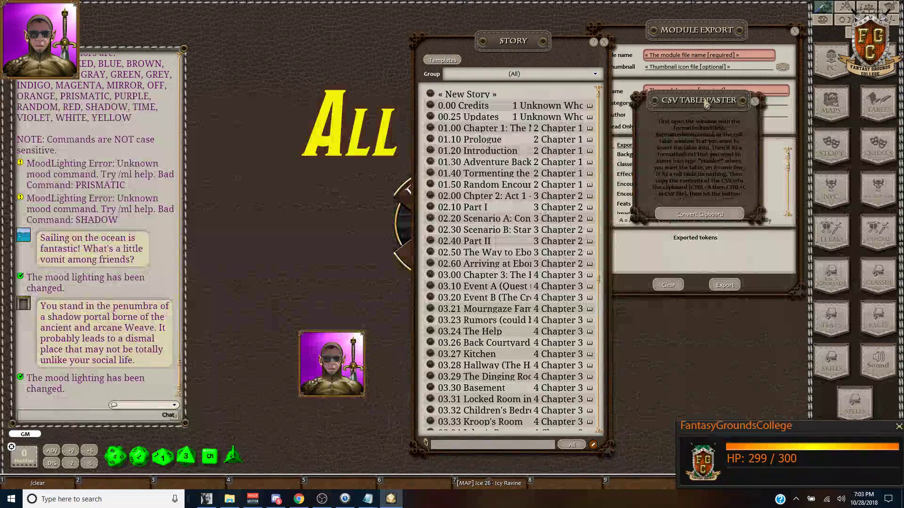
Step: Reposition the CSV Table Paster window near the top left and bring up the desktop radial menu
drag(685, 100, 282, 48)
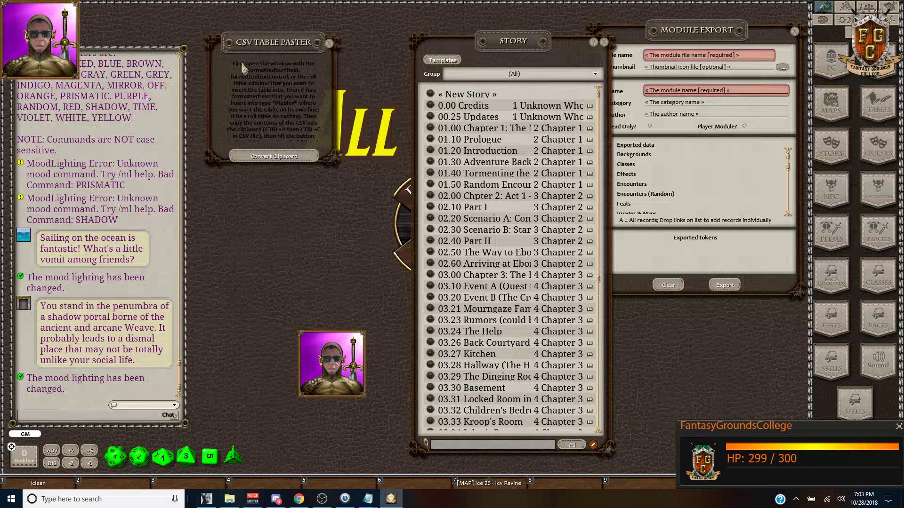
drag(241, 73, 249, 72)
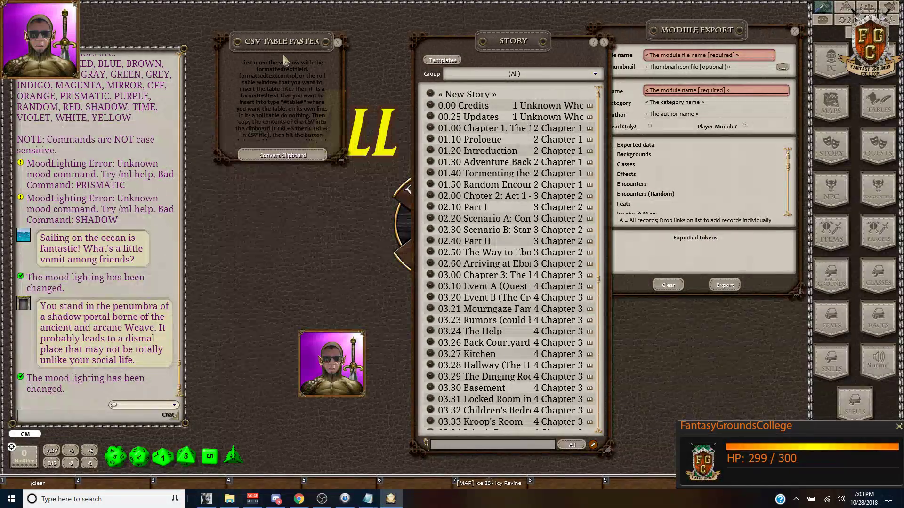
drag(290, 43, 295, 77)
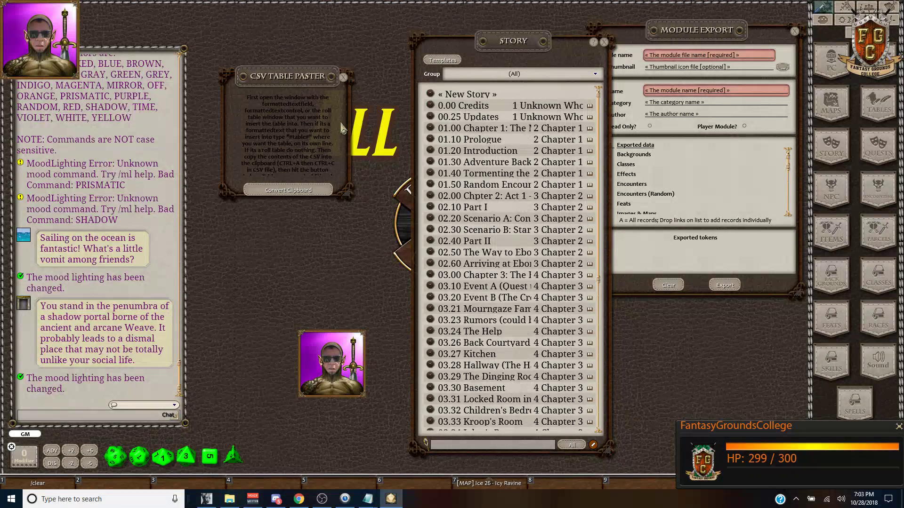
drag(308, 79, 313, 57)
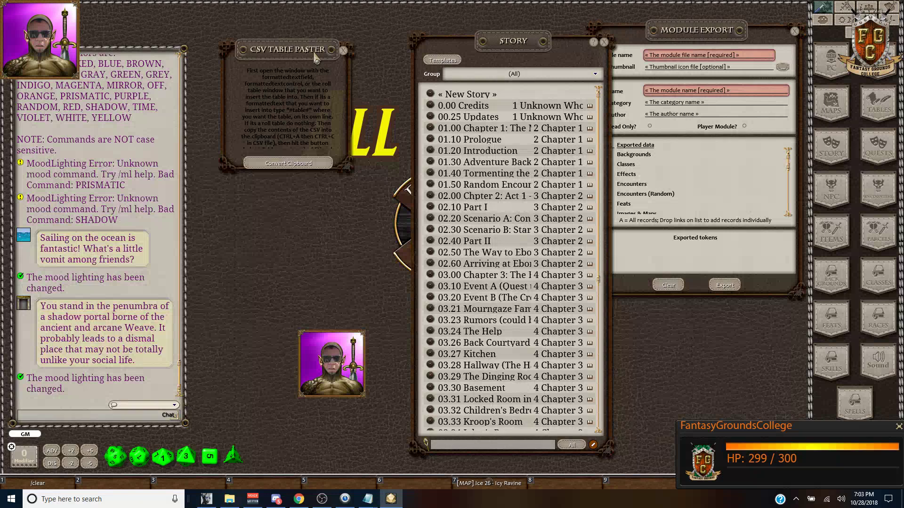
right_click(385, 243)
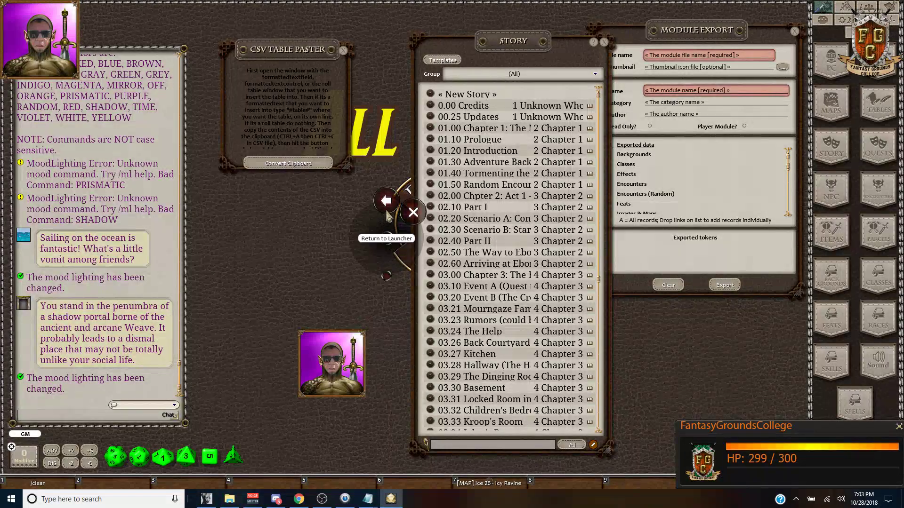
Step: Return to the launcher and reload the campaign with the 5E Theme - Wizards extension enabled
click(390, 208)
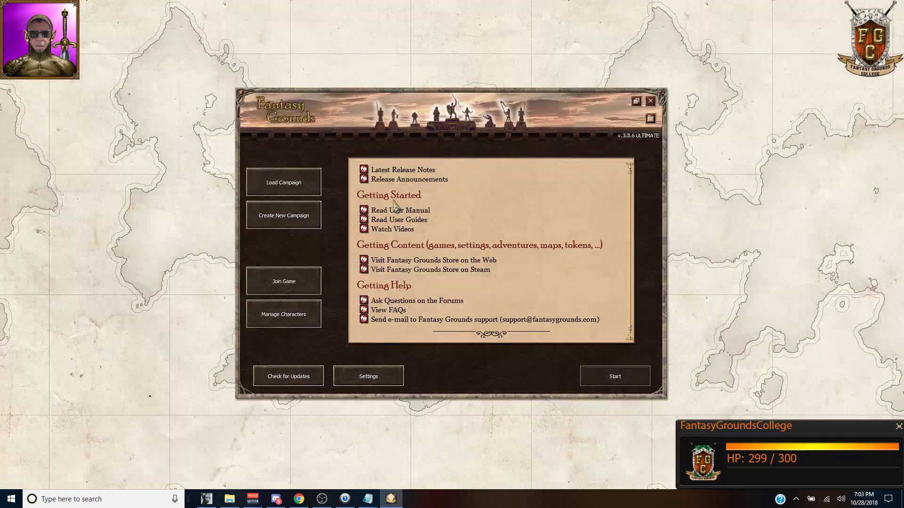
click(287, 190)
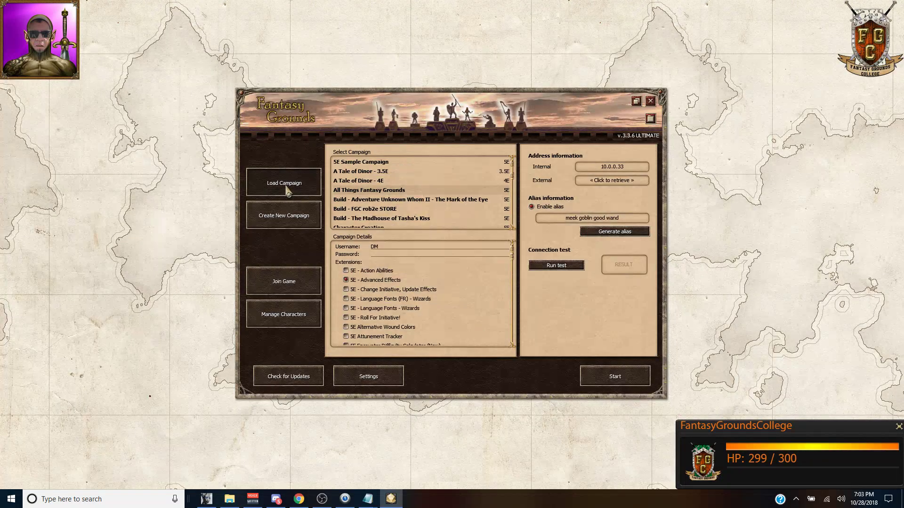
scroll(440, 305, down, 3)
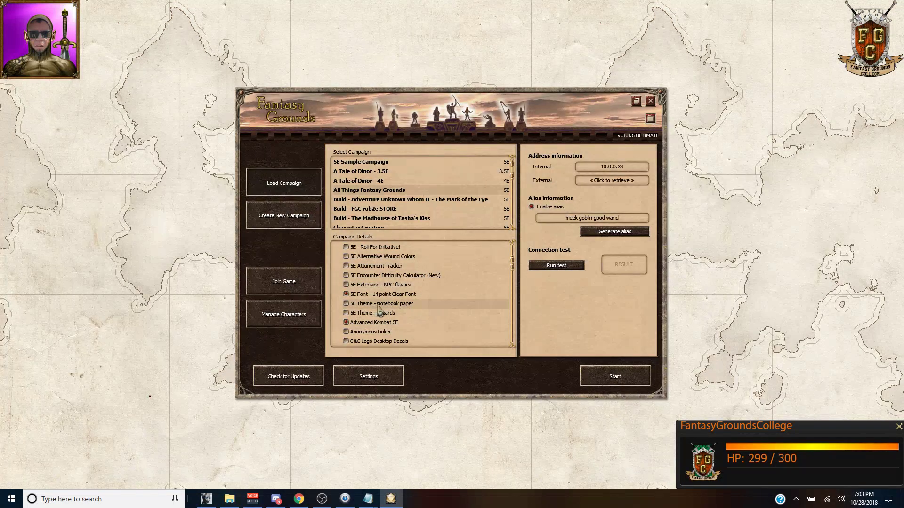
scroll(379, 311, down, 2)
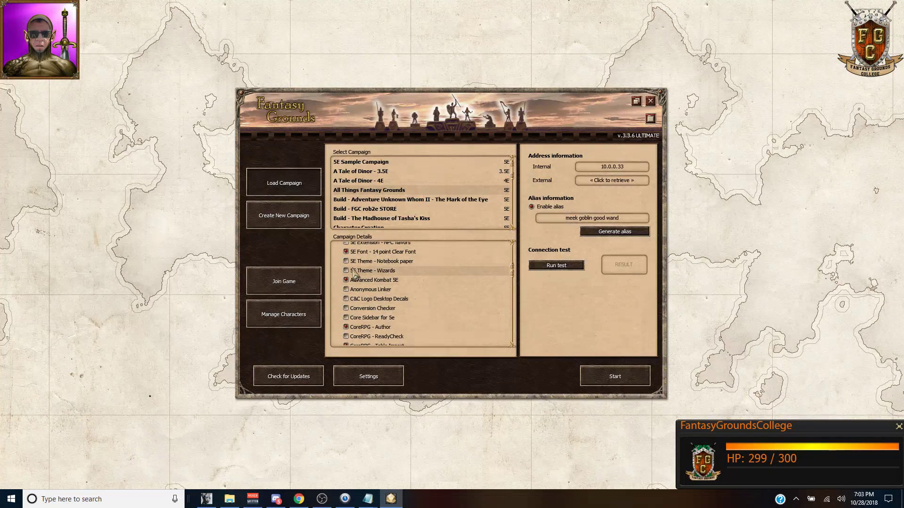
click(346, 271)
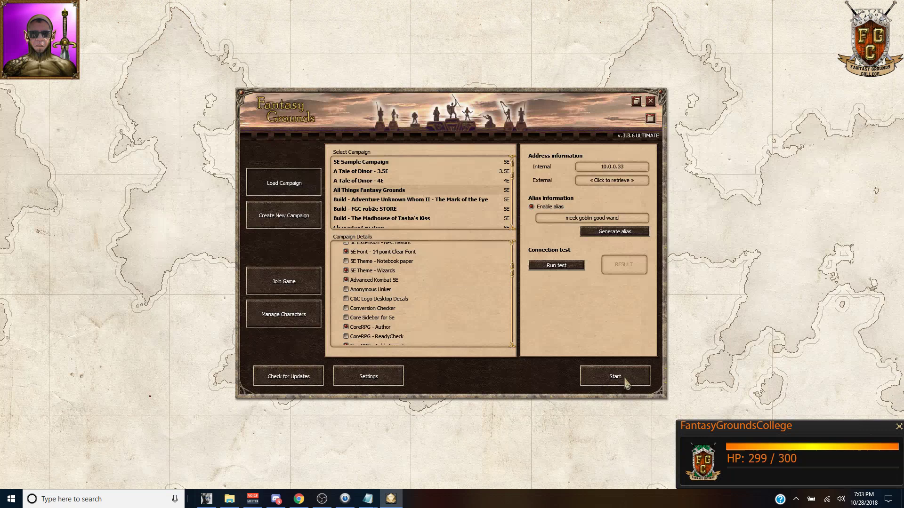
click(626, 384)
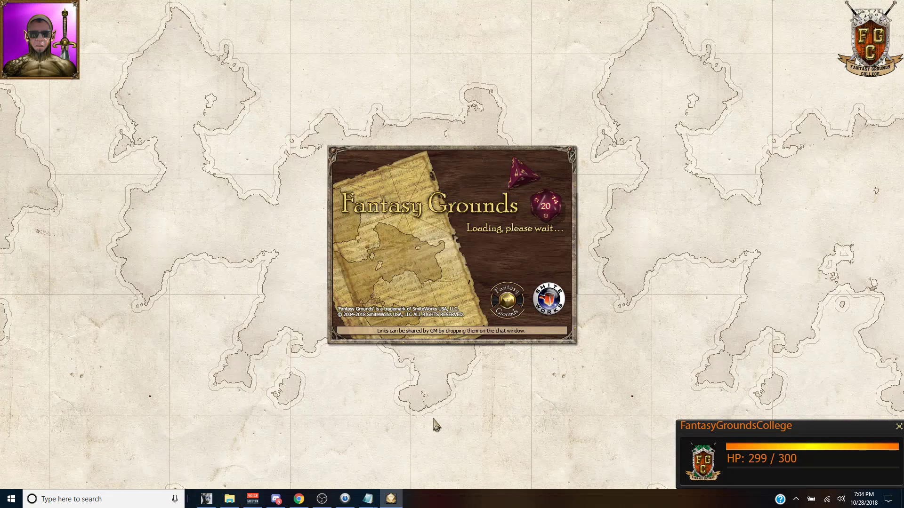
Step: In DeepBot's raffle, replace the old keyword with 'rob2e'
click(298, 503)
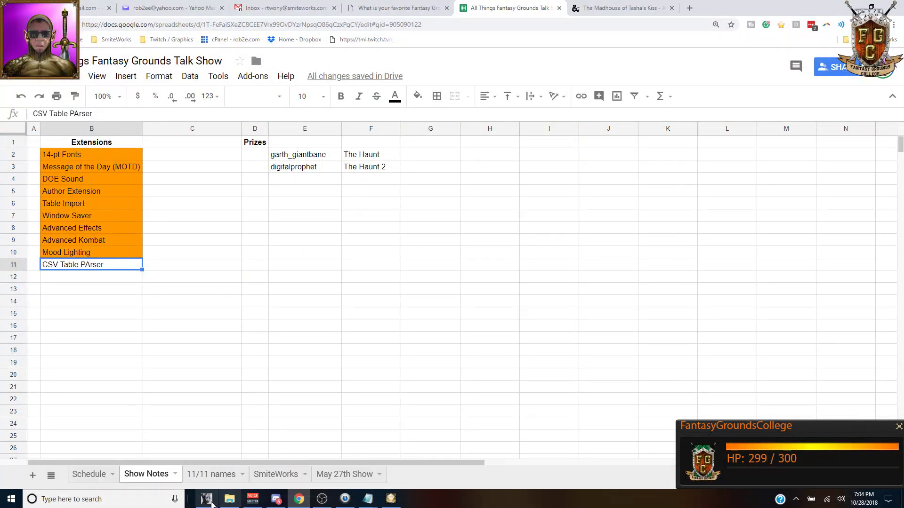
click(206, 499)
double_click(393, 103)
text(rob2e)
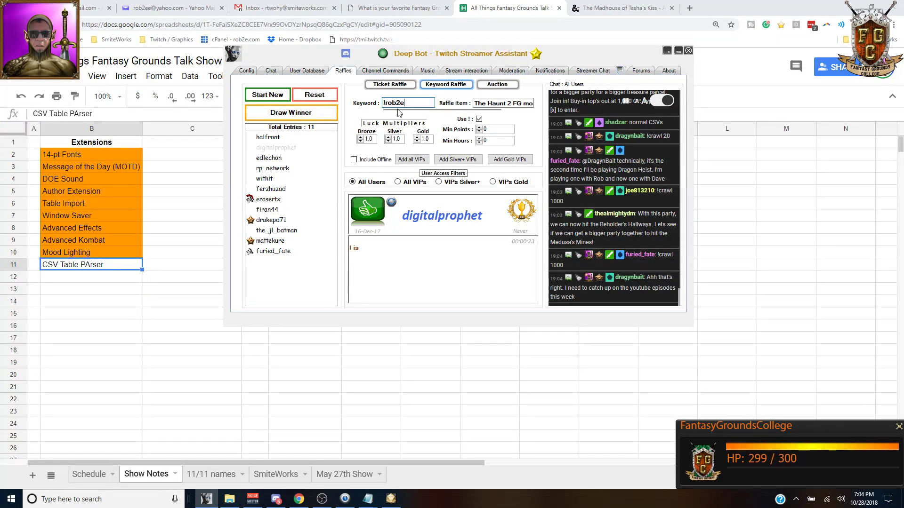
Step: Reset the previous raffle entries, start the new keyword raffle, and show the Tasha's Kiss page
click(319, 96)
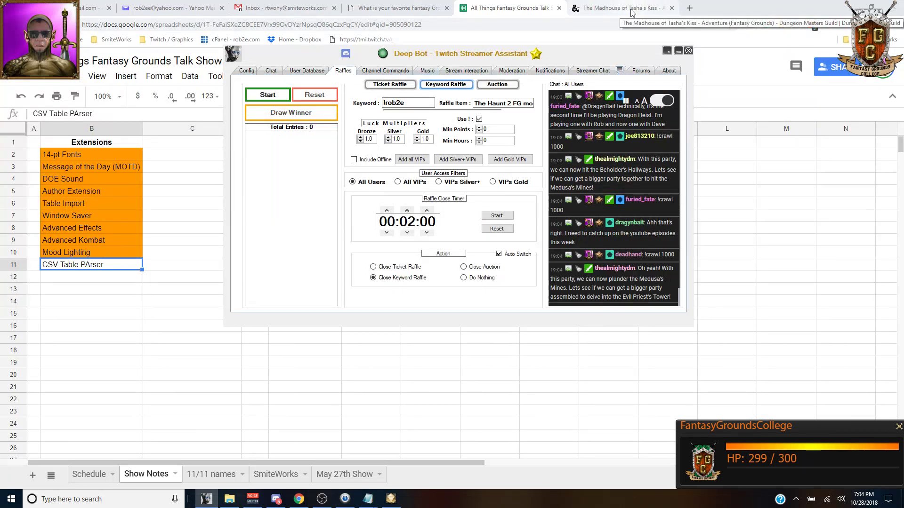
click(265, 97)
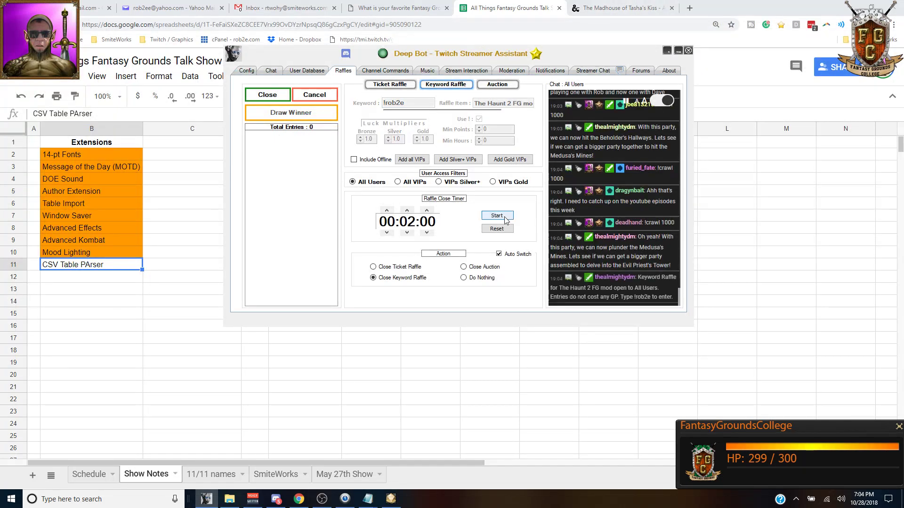
click(607, 8)
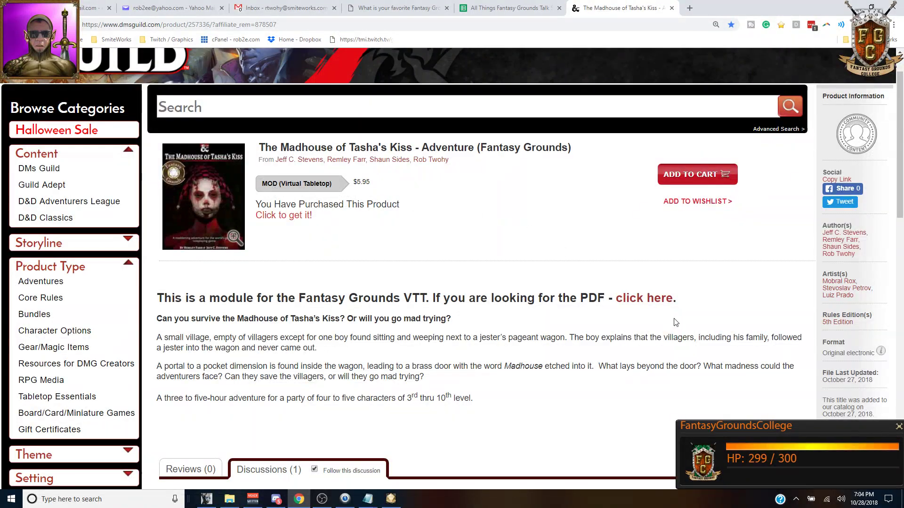
Step: Highlight the '3rd thru 10th level' range on The Madhouse of Tasha's Kiss page
scroll(494, 318, down, 2)
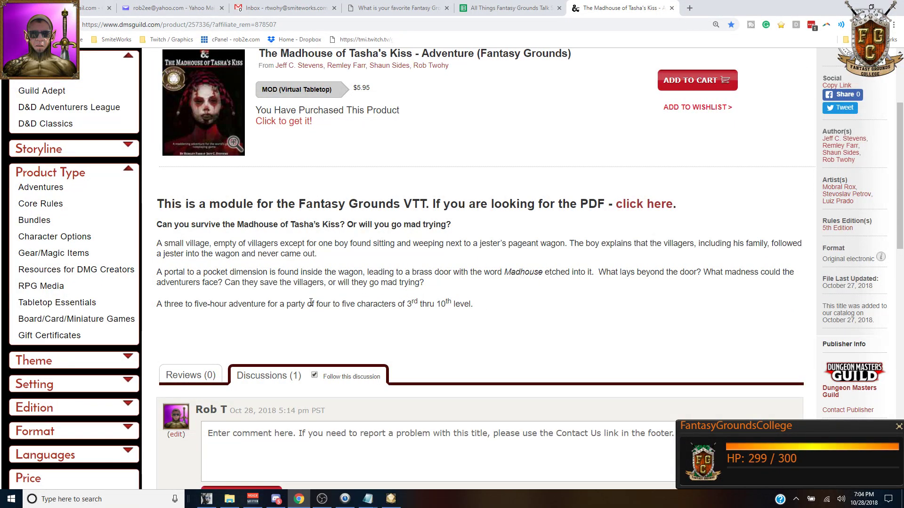
mouse_move(408, 304)
mouse_down()
mouse_move(458, 304)
mouse_move(404, 305)
mouse_up()
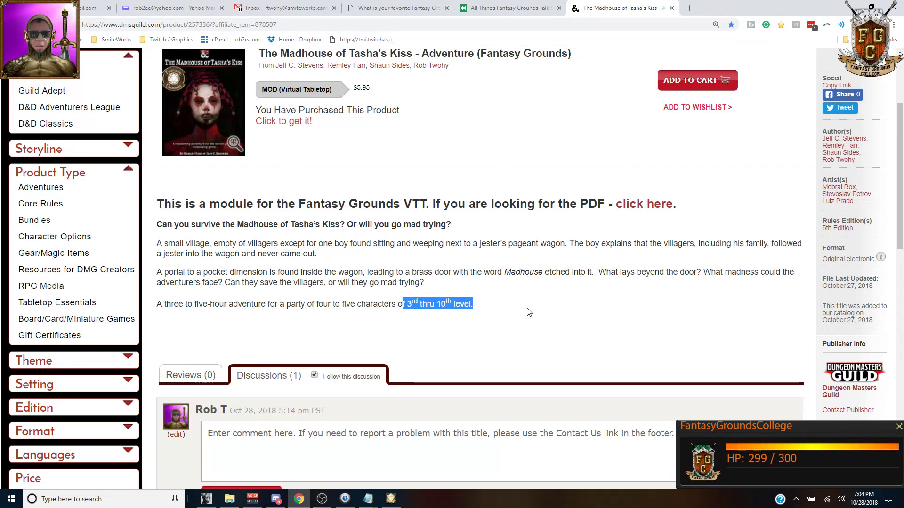
scroll(527, 313, up, 3)
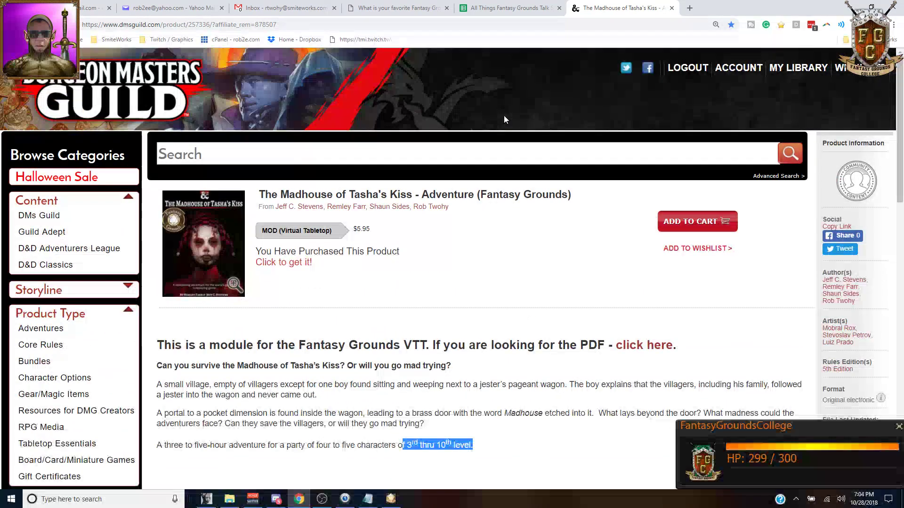
Step: Bring the reloaded Fantasy Grounds tabletop back to the front
click(206, 499)
click(540, 450)
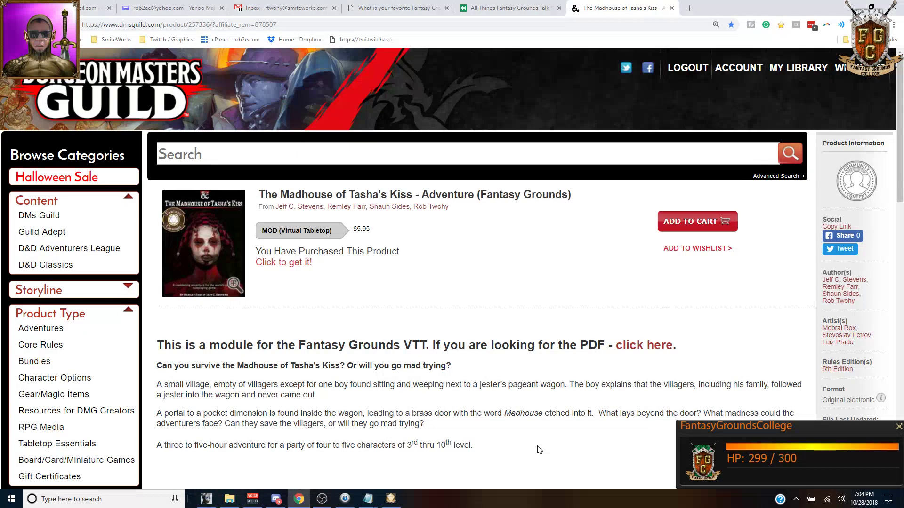
click(397, 493)
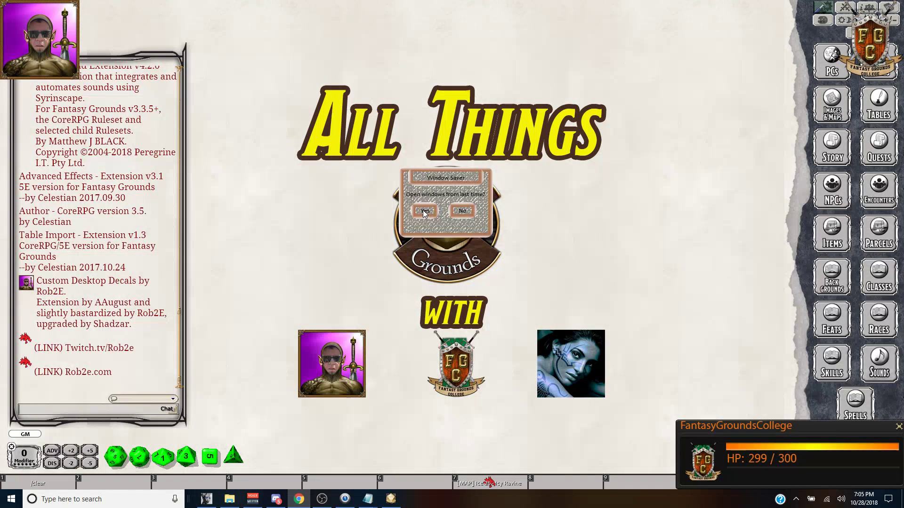
Step: Accept the Window Saver prompt and open the CSV Table Paster at the upper left
click(425, 214)
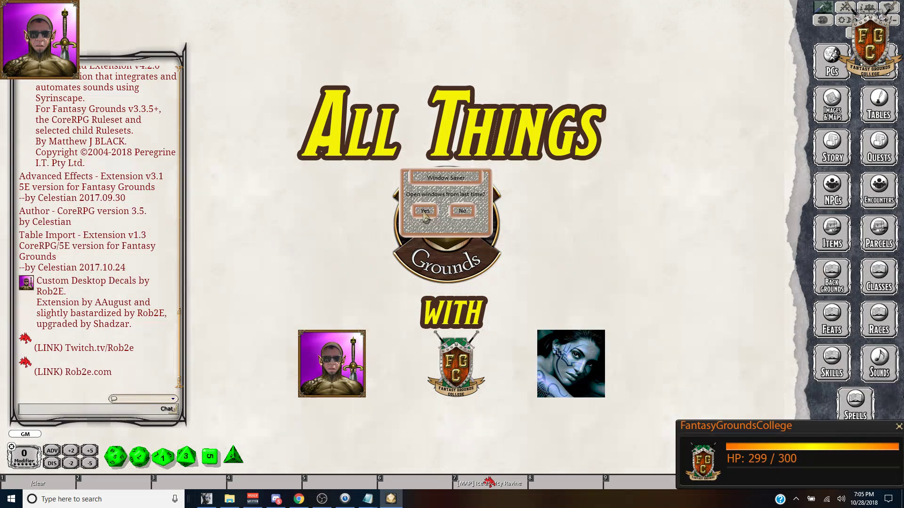
click(425, 214)
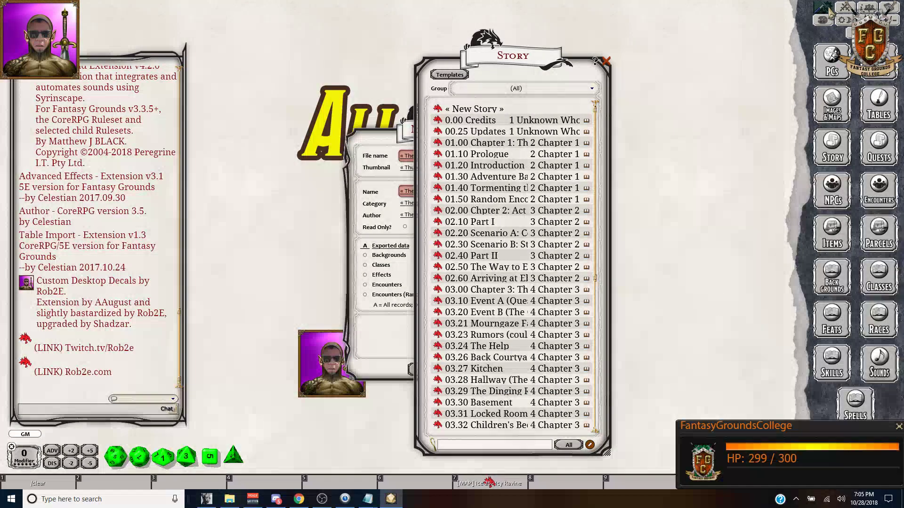
click(823, 20)
drag(308, 75, 272, 65)
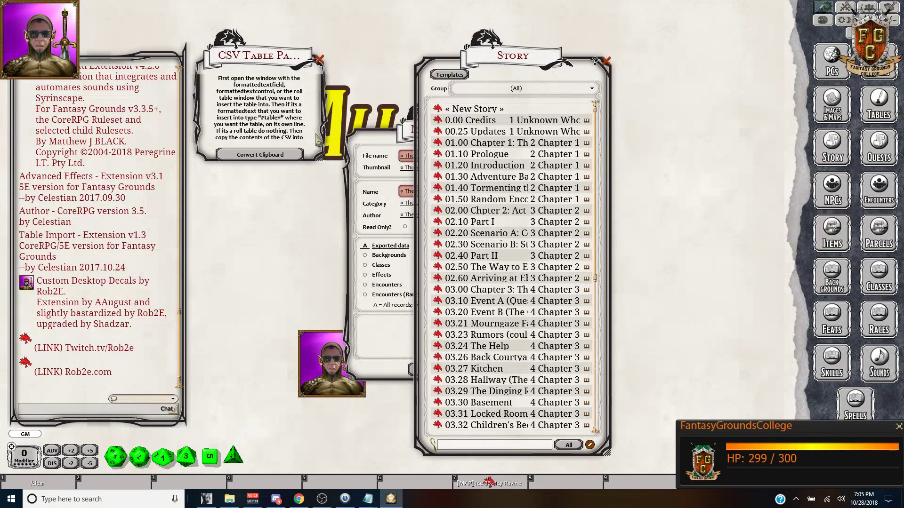
Step: Enlarge the CSV Table Paster to show all its instructions and close the Story list
scroll(296, 117, down, 2)
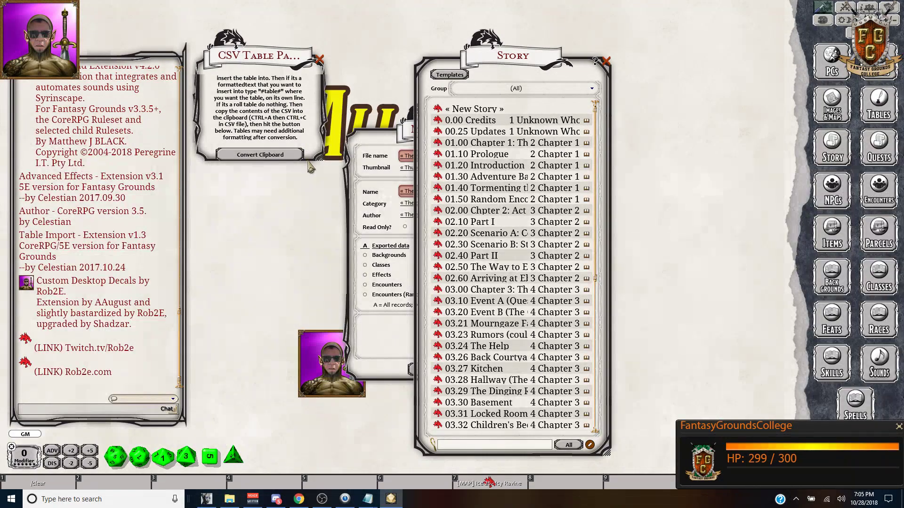
drag(318, 159, 339, 326)
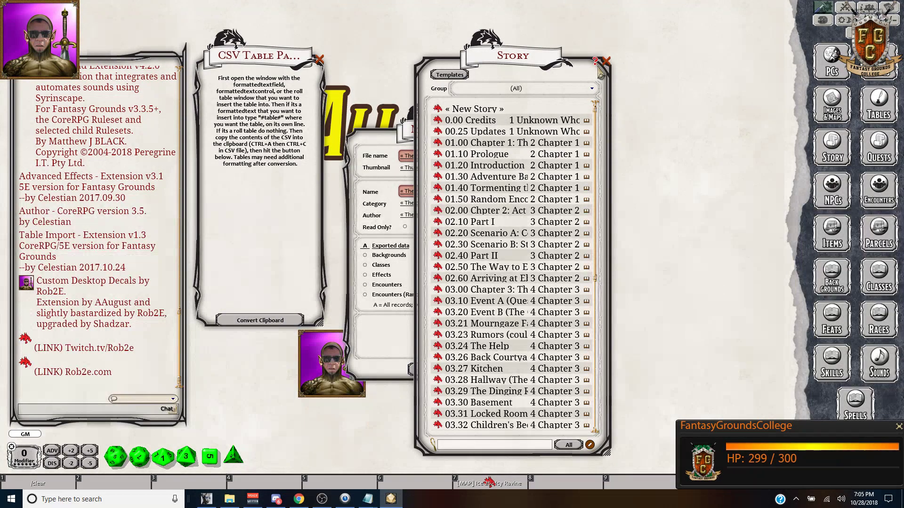
click(606, 61)
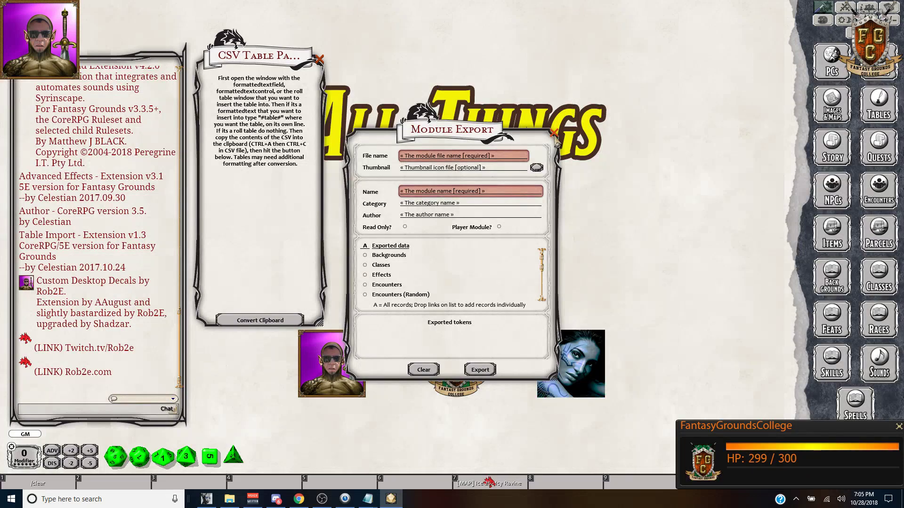
Step: Close the Module Export dialog, then move the CSV Table Paster right and close it
click(554, 134)
drag(277, 57, 710, 29)
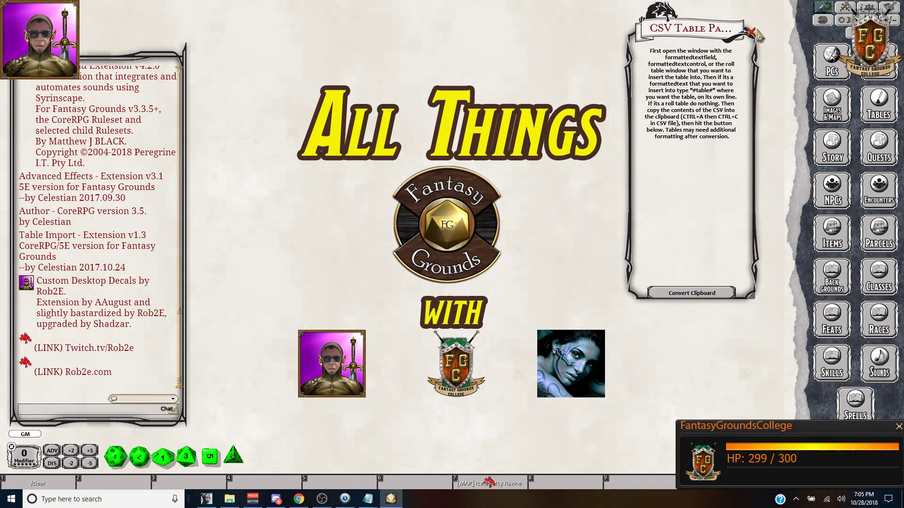
click(752, 32)
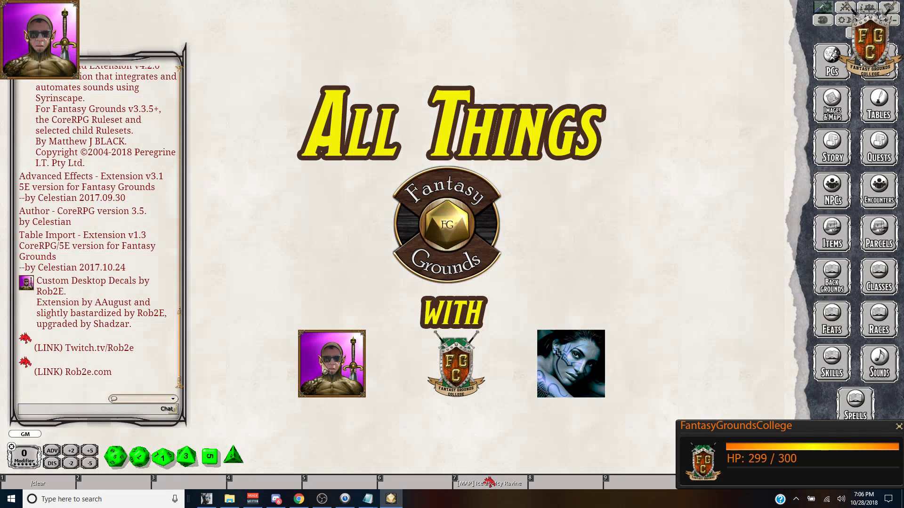
mouse_move(211, 502)
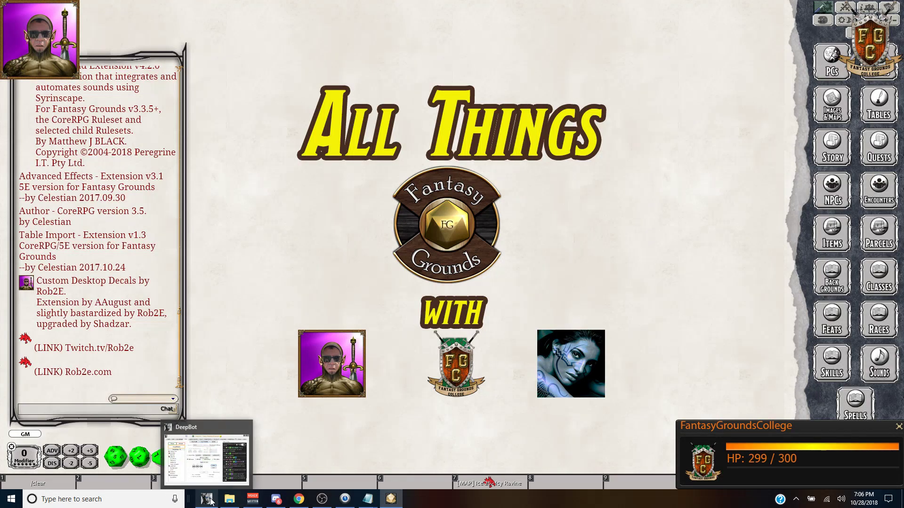
Step: Bring The Madhouse of Tasha's Kiss product page in Chrome to the front
click(298, 499)
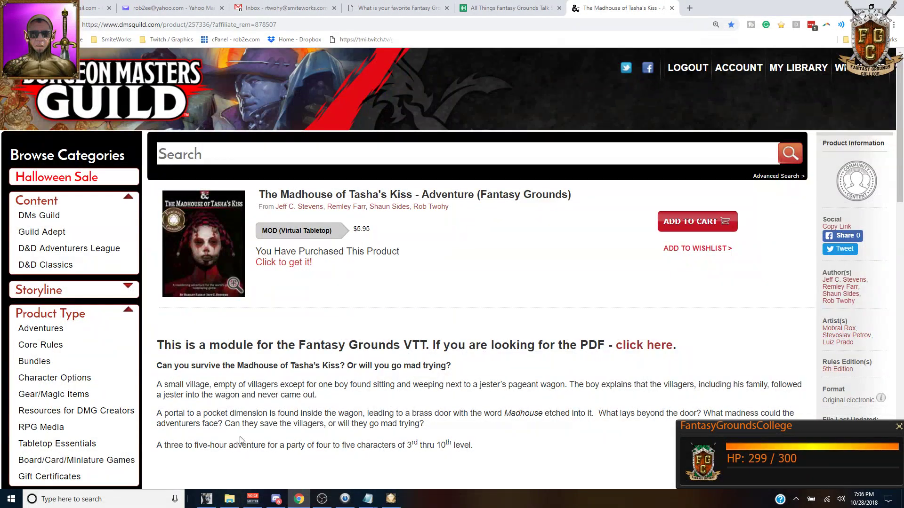
mouse_move(208, 503)
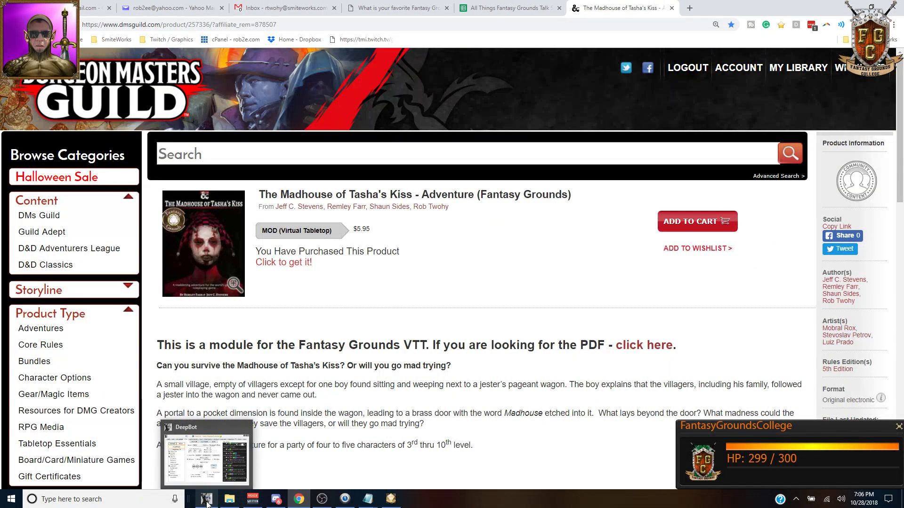
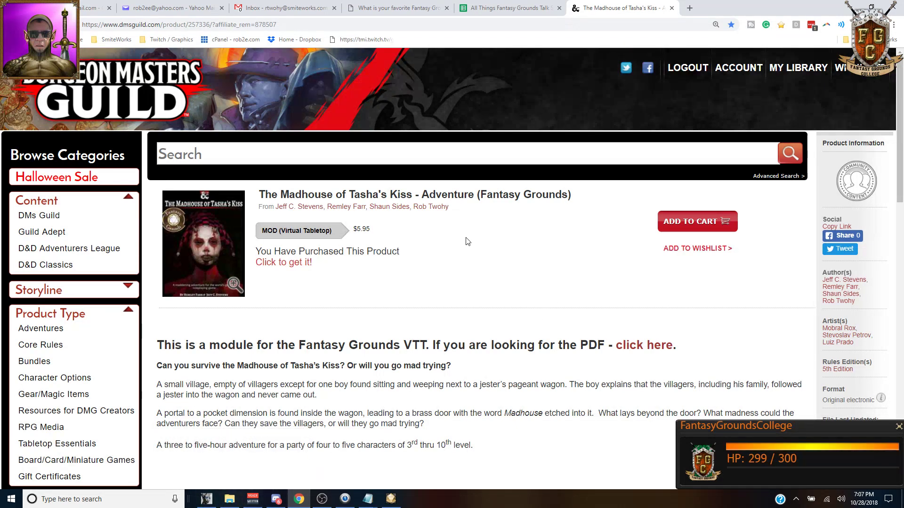
Step: Filter the data modules by 'rob2e', load the Module ORGANIZER, and close the activation list
scroll(461, 238, down, 3)
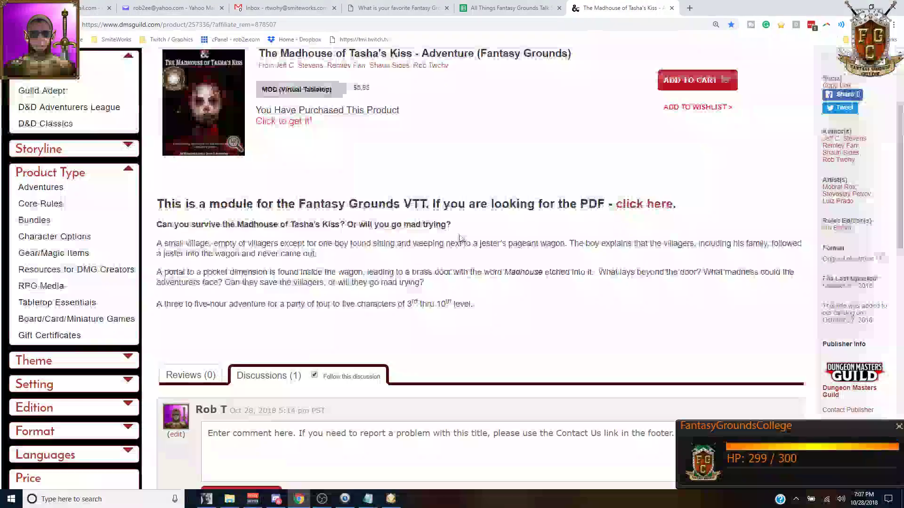
scroll(461, 238, up, 3)
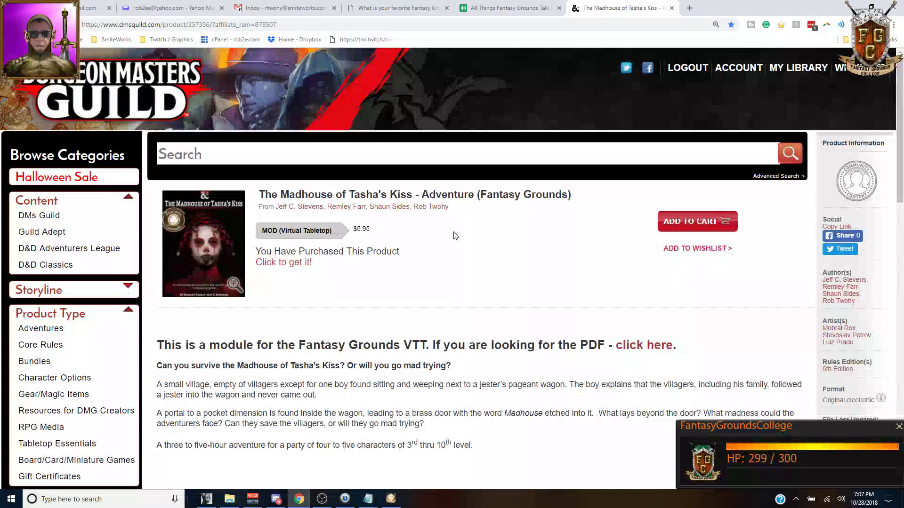
scroll(455, 236, down, 2)
scroll(456, 237, up, 2)
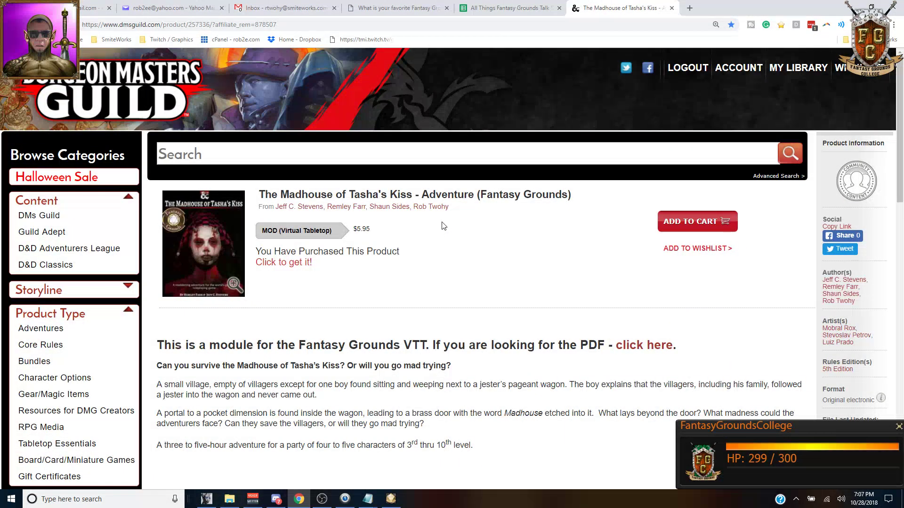
scroll(443, 225, down, 3)
scroll(442, 226, up, 3)
click(390, 499)
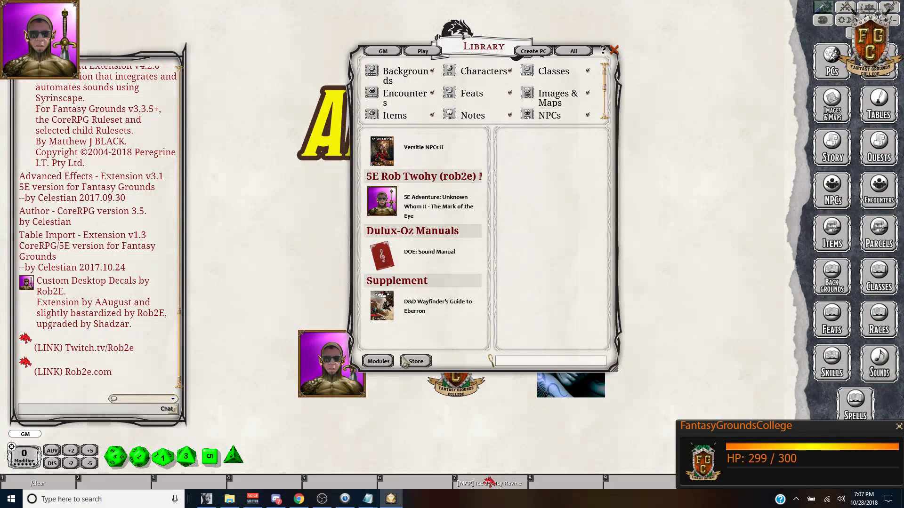
click(379, 362)
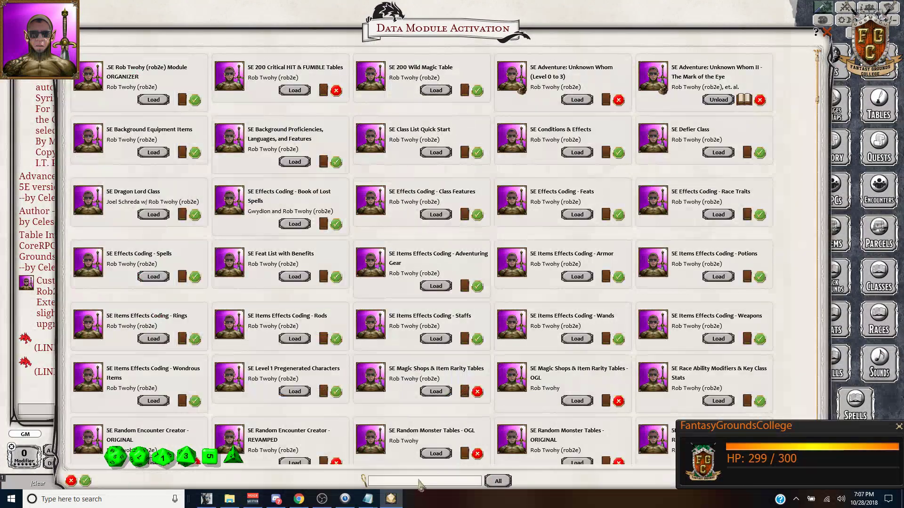
text(rob2e)
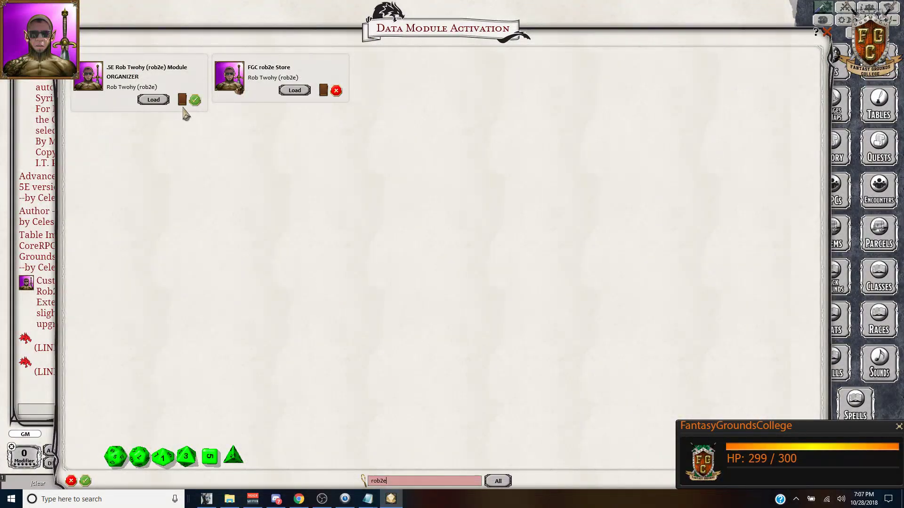
click(153, 99)
click(827, 32)
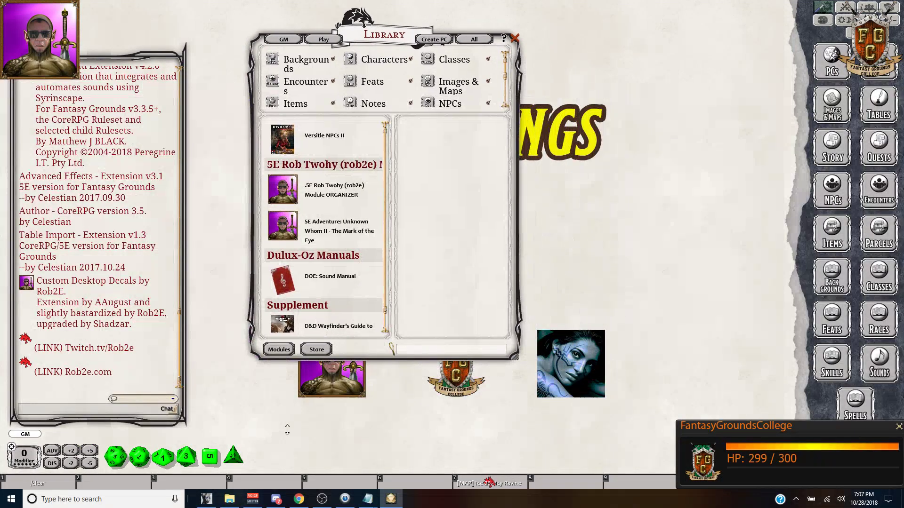
click(276, 500)
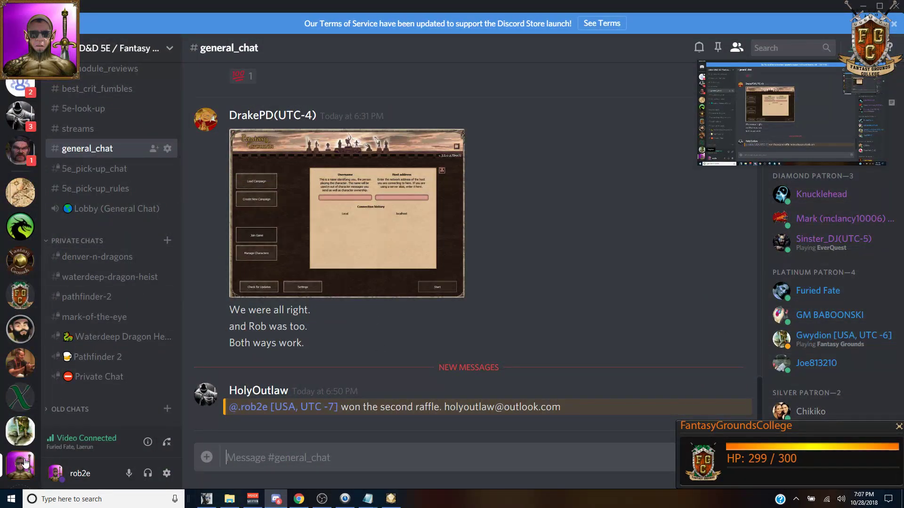
scroll(23, 440, down, 1)
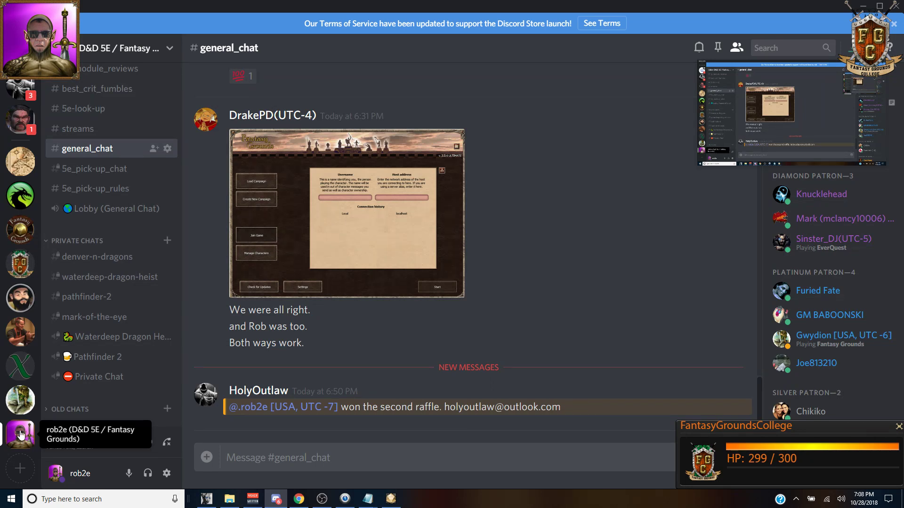
scroll(119, 275, up, 5)
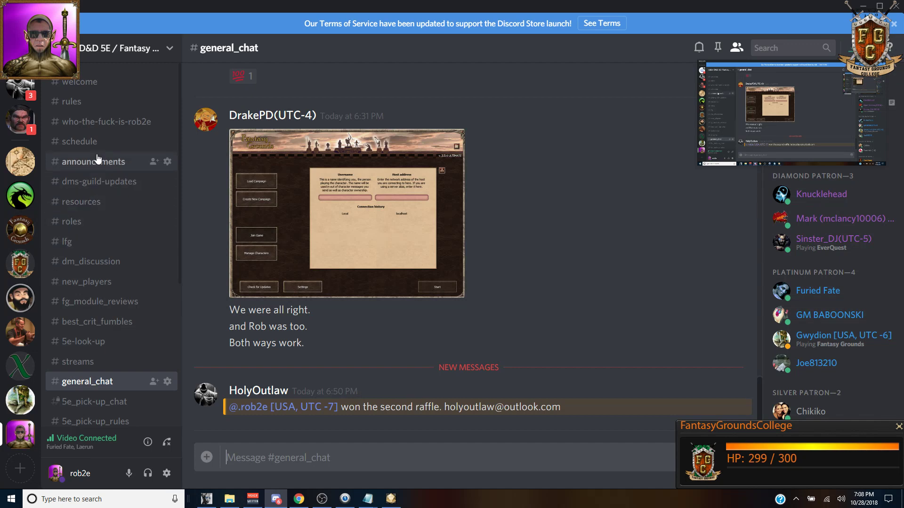
click(82, 183)
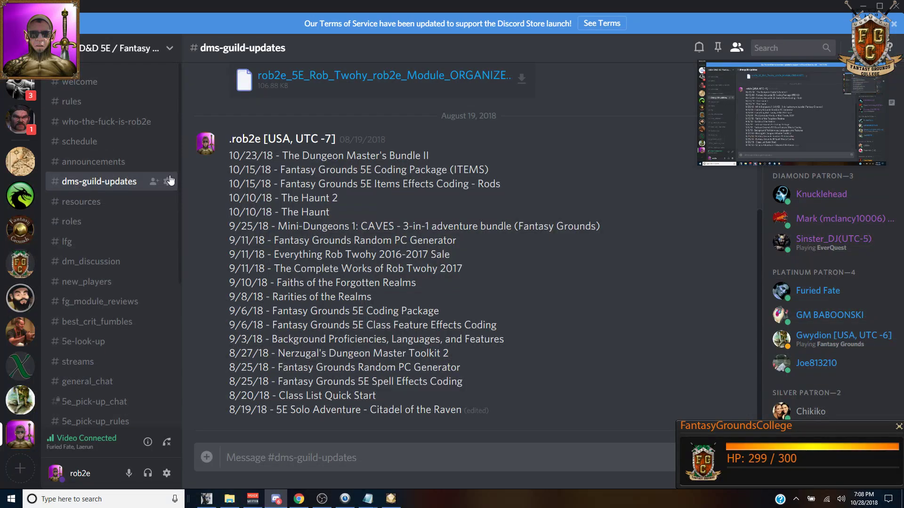
scroll(426, 180, up, 5)
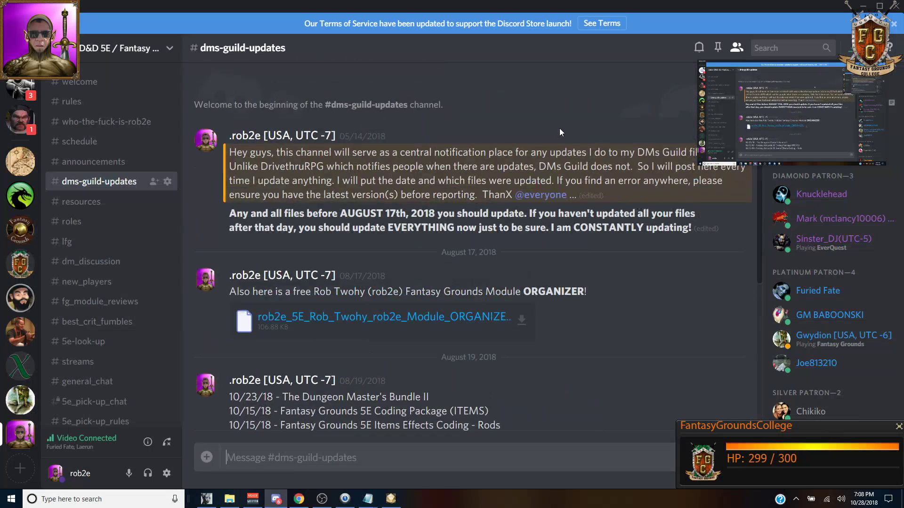
scroll(509, 143, down, 5)
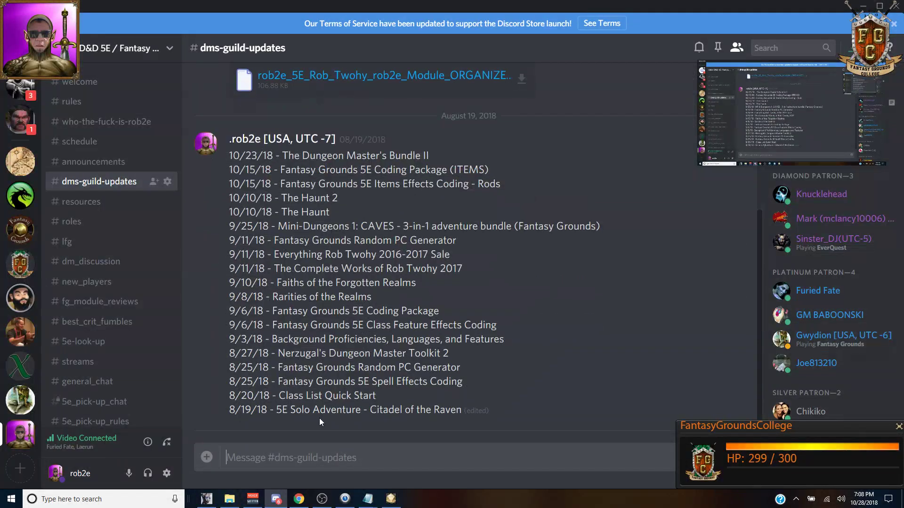
scroll(402, 320, up, 4)
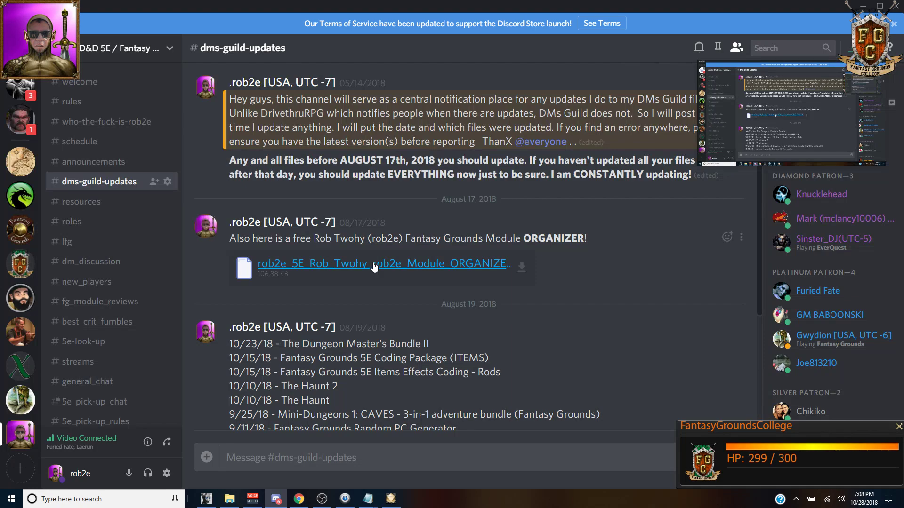
scroll(374, 268, down, 4)
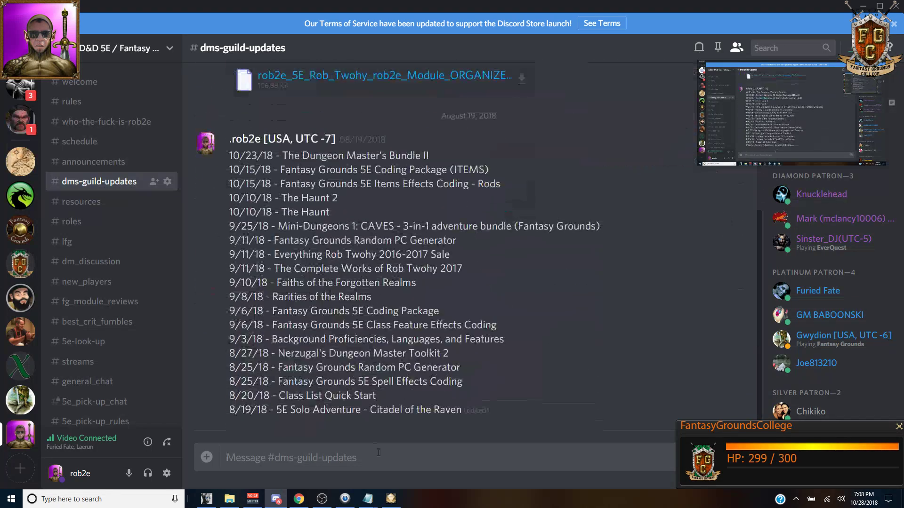
click(391, 499)
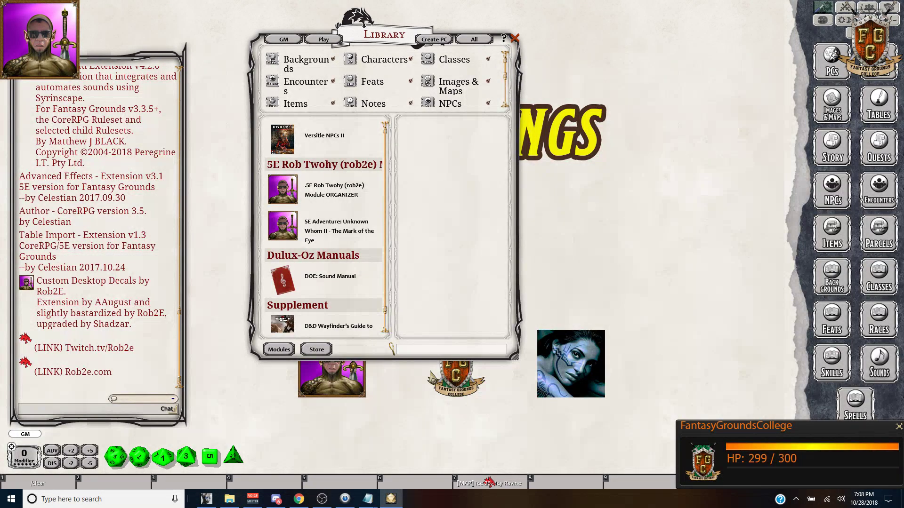
Step: Open the Module ORGANIZER's story entries, view the Instructions entry, then close it
scroll(368, 172, down, 1)
click(367, 175)
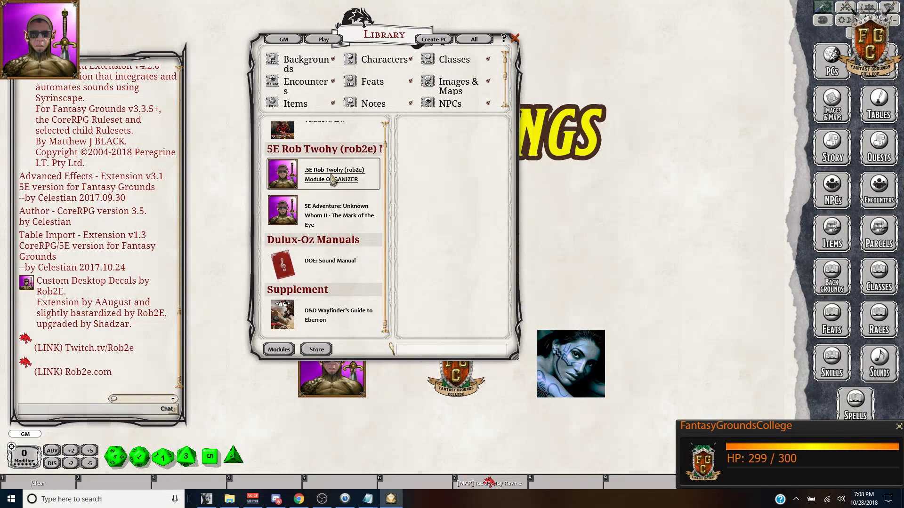
click(431, 141)
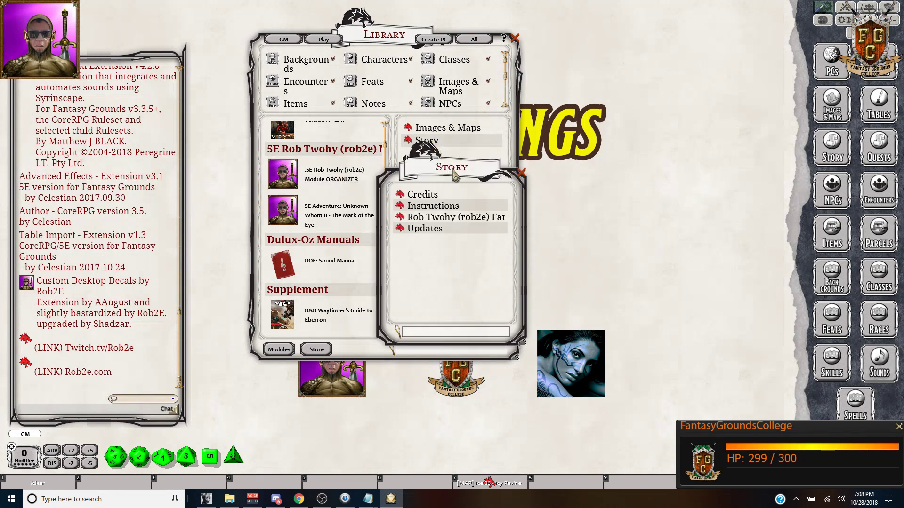
click(380, 183)
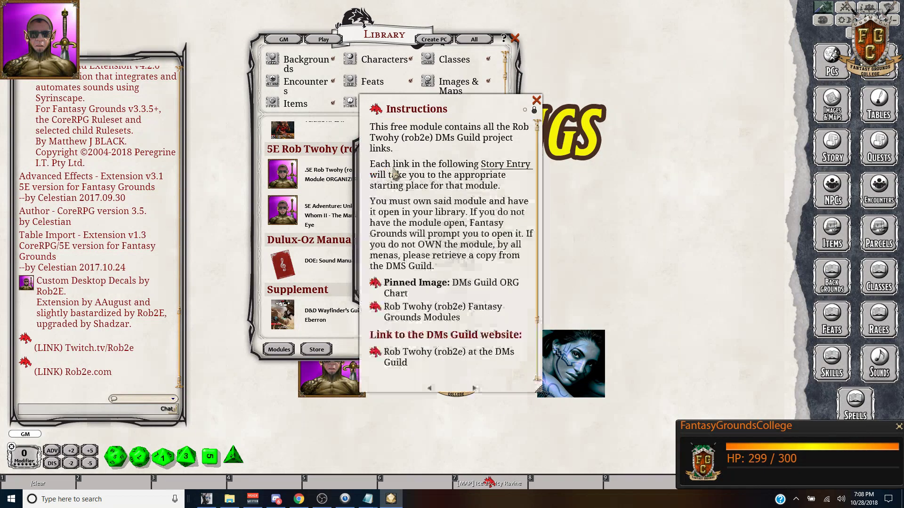
drag(491, 125, 443, 92)
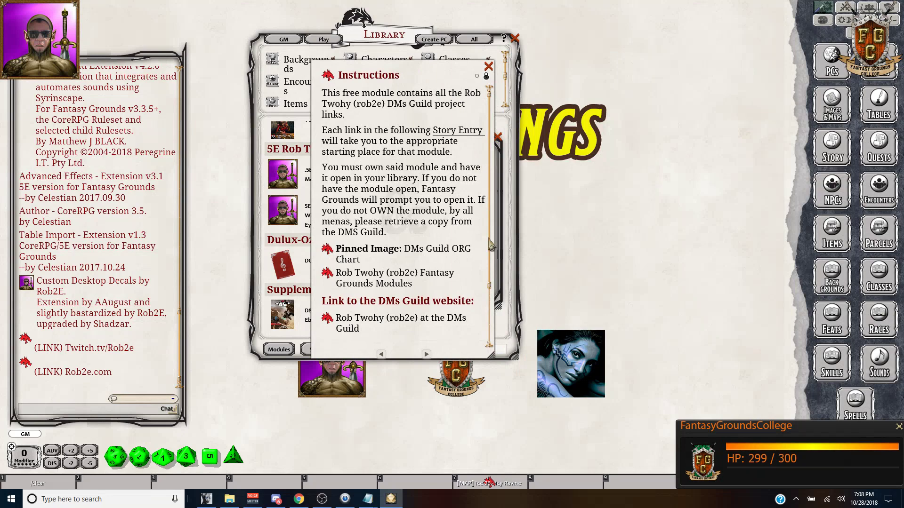
scroll(470, 297, down, 3)
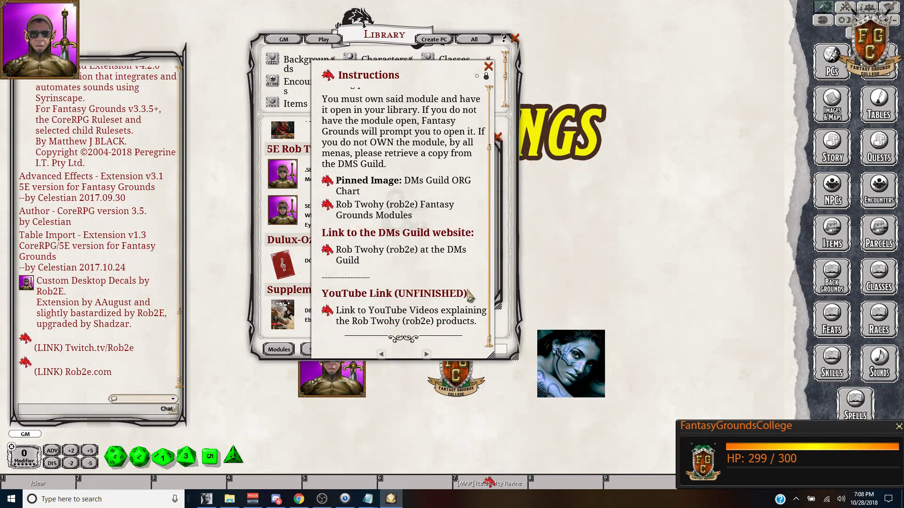
click(488, 66)
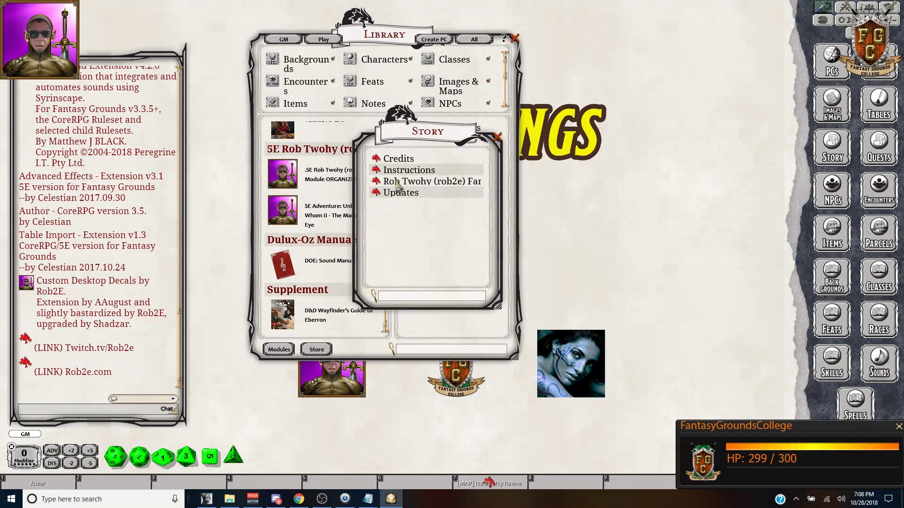
Step: Open the Rob Twohy (rob2e) Fantasy Grounds Modules entry, repositioned and enlarged to show its links
click(379, 183)
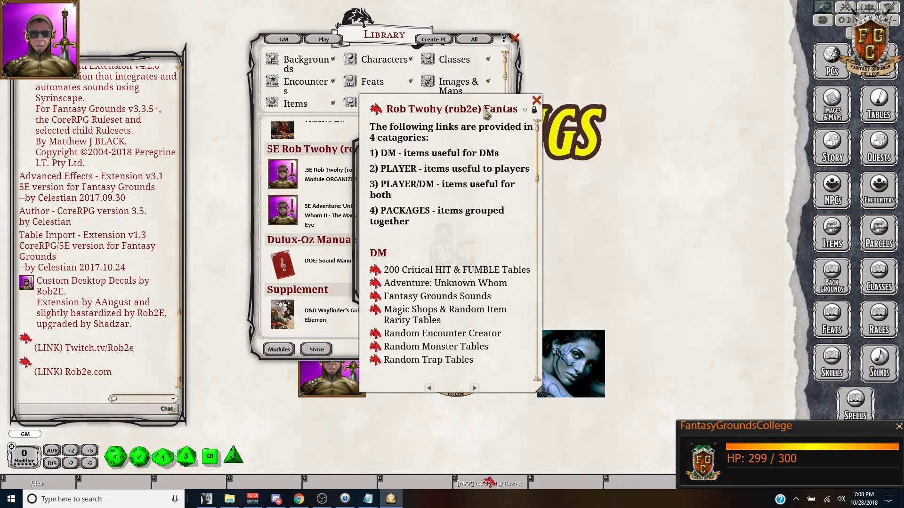
drag(464, 93, 398, 10)
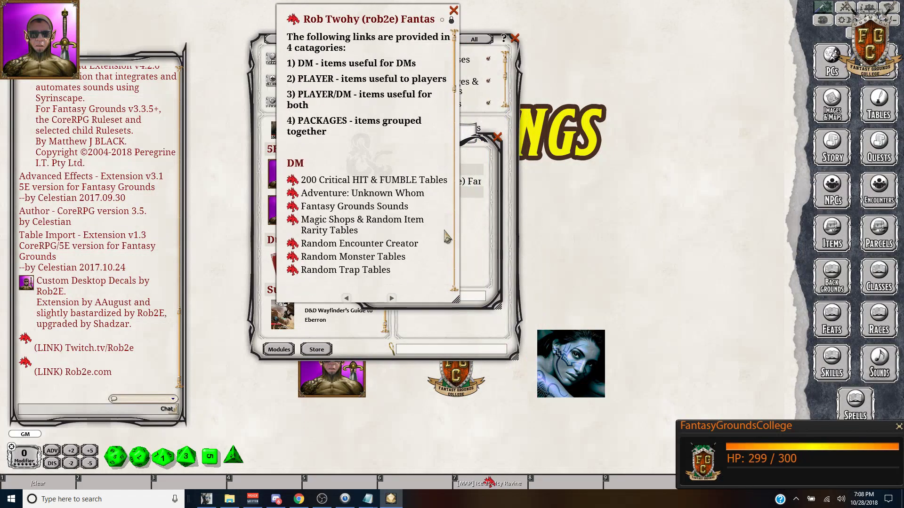
drag(456, 300, 743, 451)
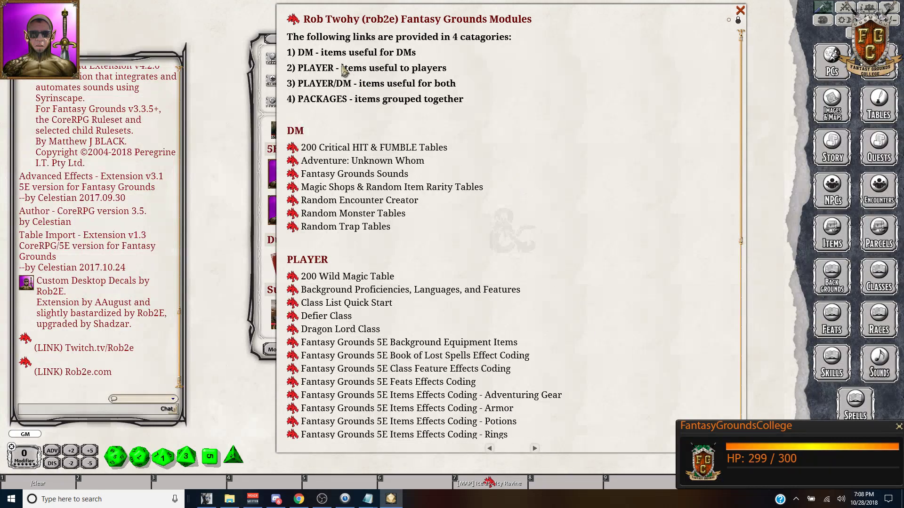
Step: Follow the Fantasy Grounds Sounds link, activate the 5E Sounds module, and close its instructions
scroll(300, 123, down, 1)
scroll(300, 123, down, 15)
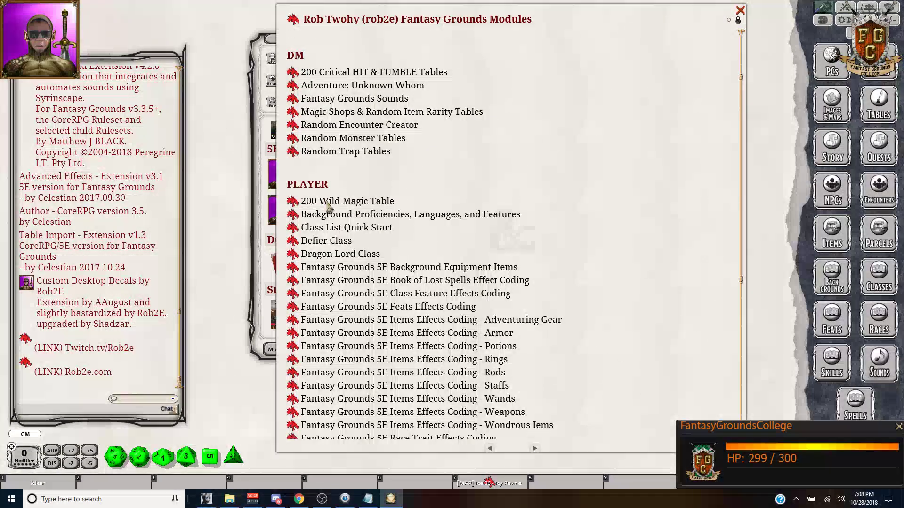
scroll(372, 225, down, 2)
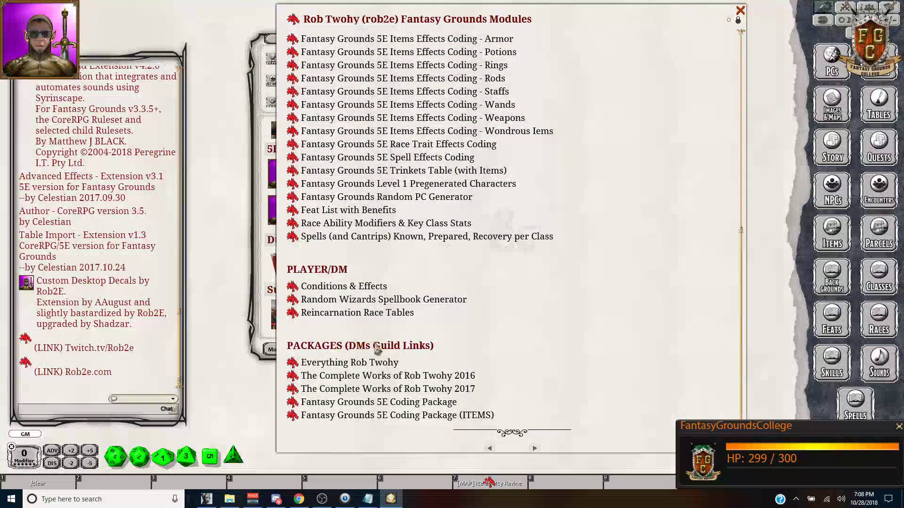
scroll(485, 391, up, 3)
scroll(485, 390, up, 5)
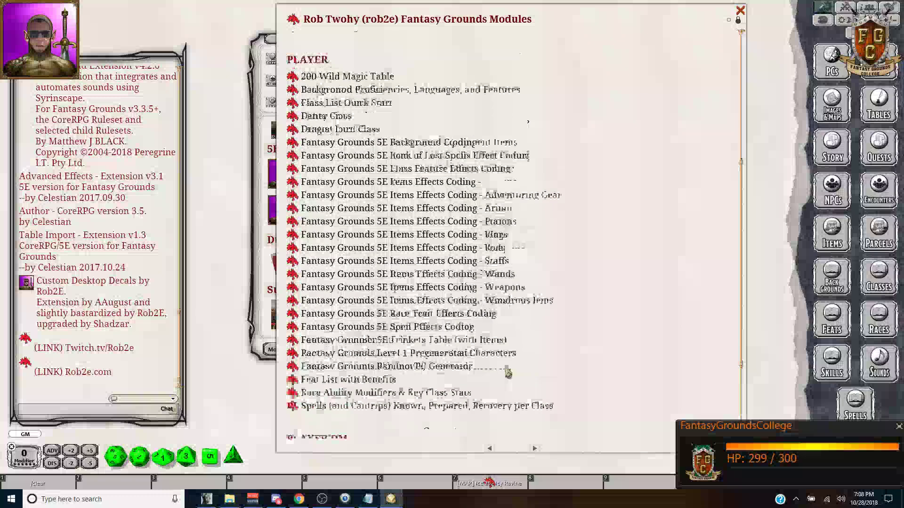
scroll(518, 214, up, 10)
scroll(516, 214, up, 1)
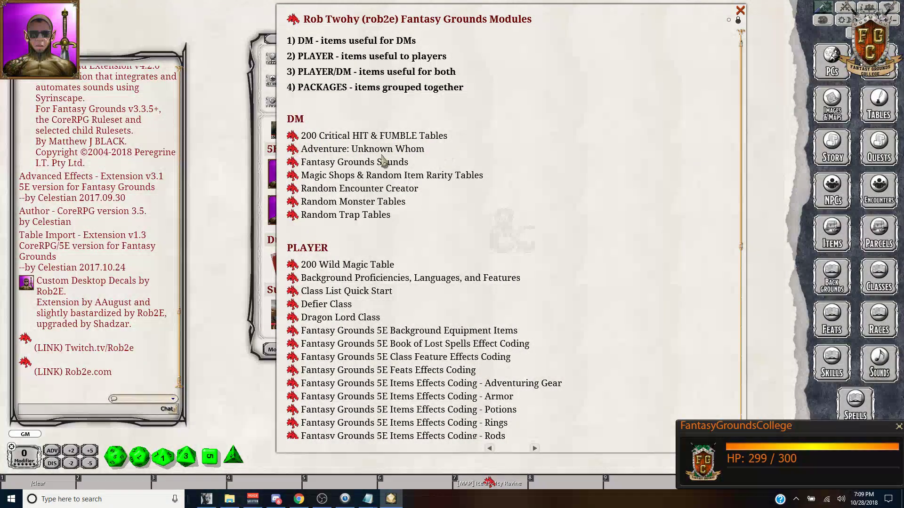
click(298, 165)
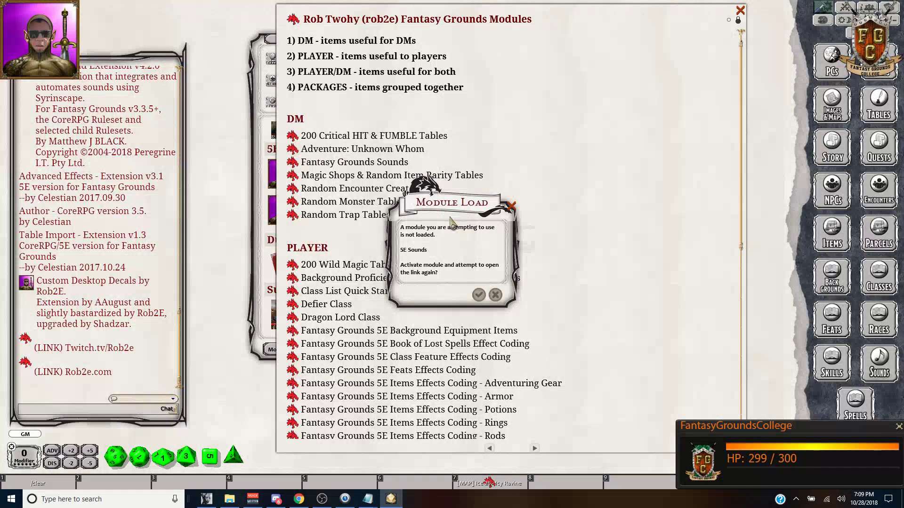
click(477, 295)
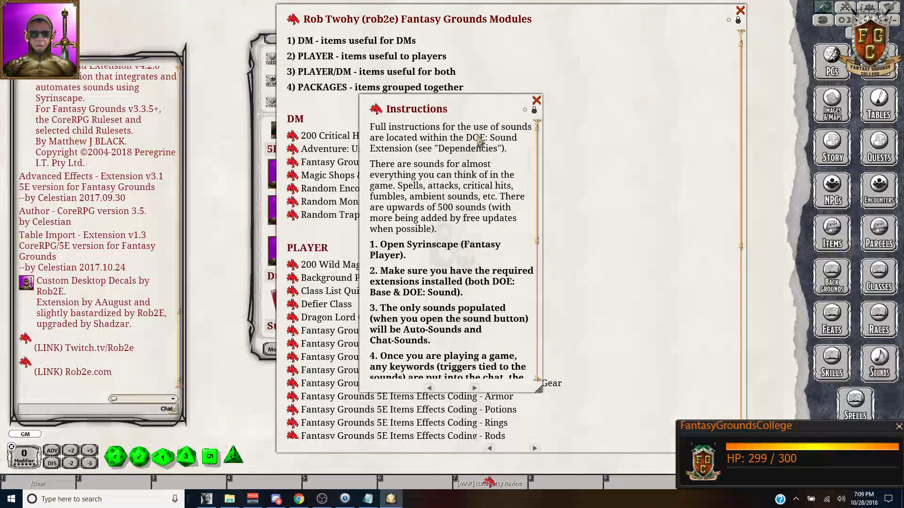
drag(490, 107, 399, 80)
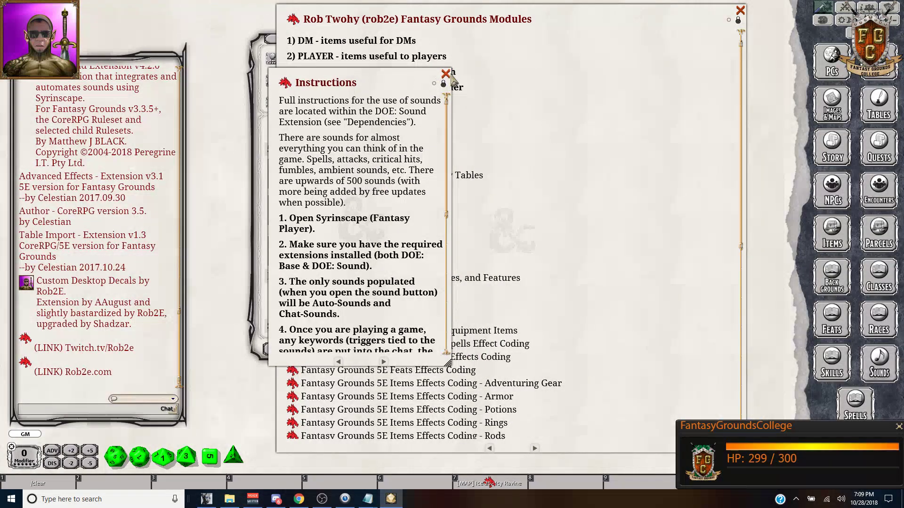
click(445, 74)
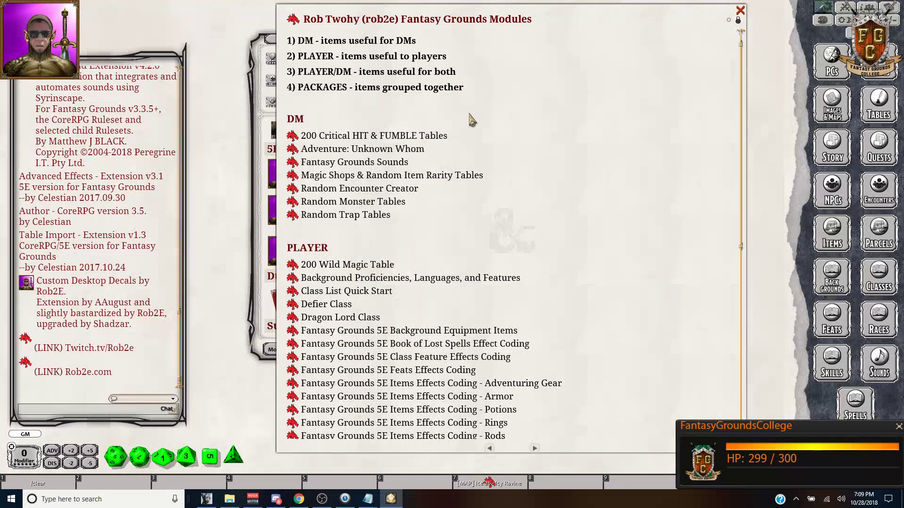
Step: Close the module list window and reopen the Instructions story entry
scroll(472, 117, down, 1)
scroll(472, 117, up, 2)
scroll(471, 120, down, 6)
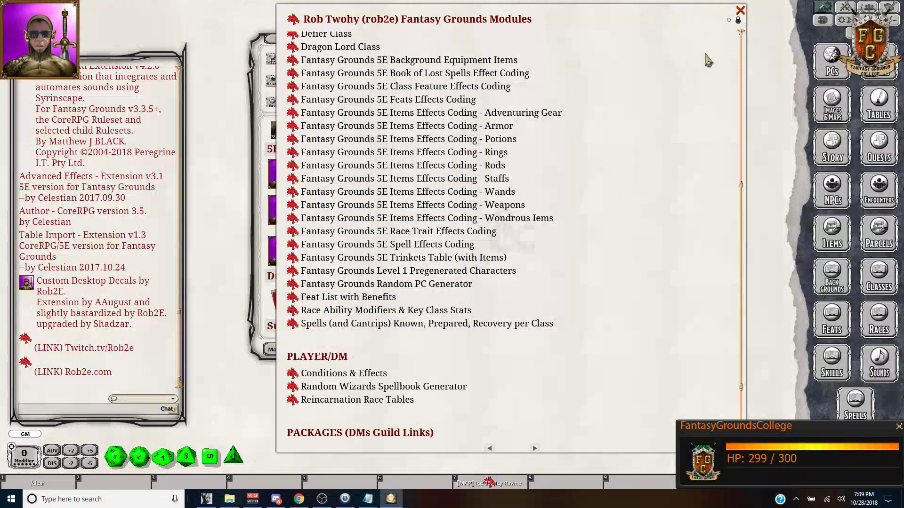
click(740, 11)
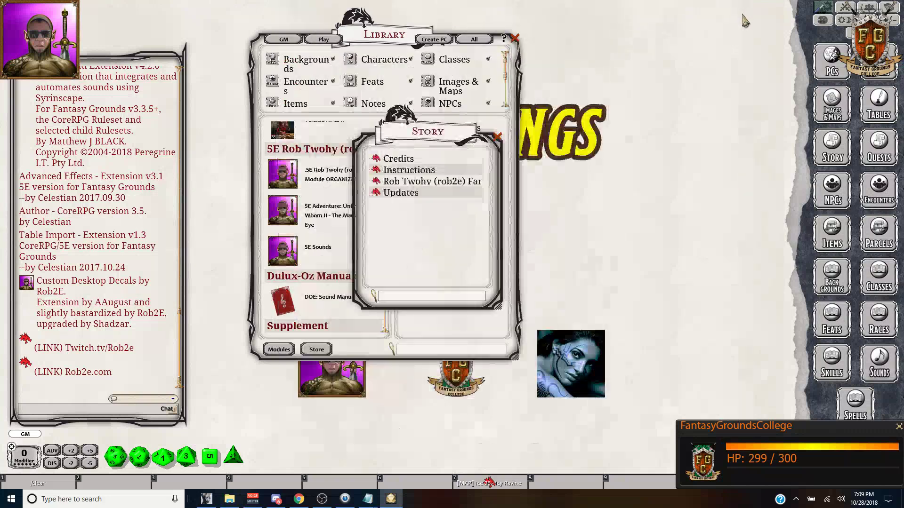
click(379, 170)
scroll(438, 136, down, 2)
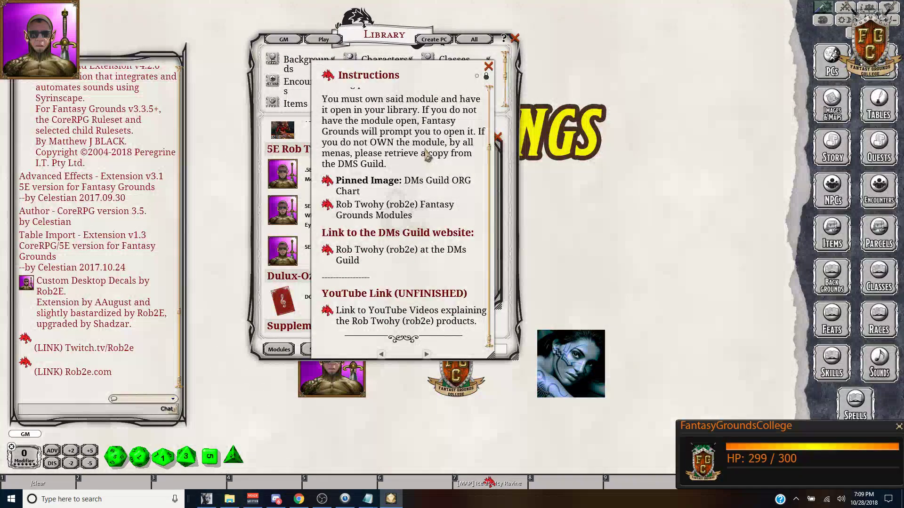
Step: View the pinned DMs Guild ORG Chart image, close it, and switch to Discord
click(328, 182)
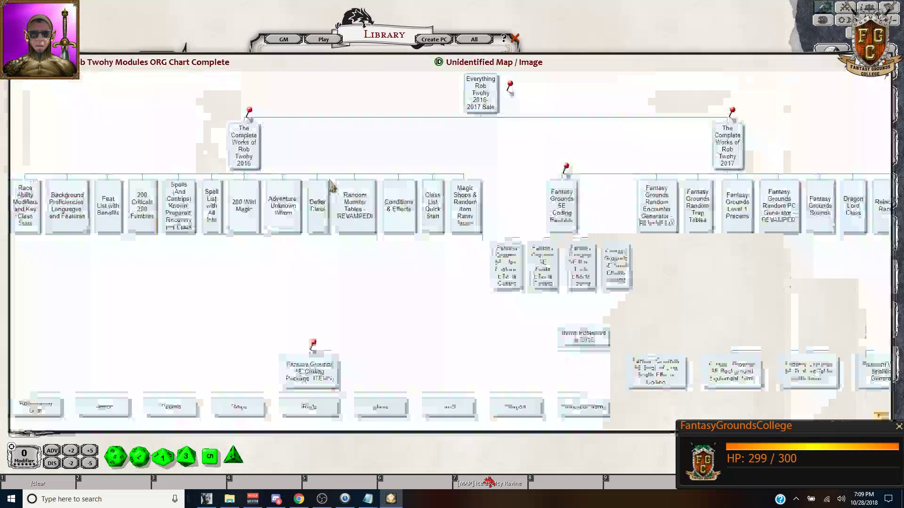
drag(601, 64, 597, 31)
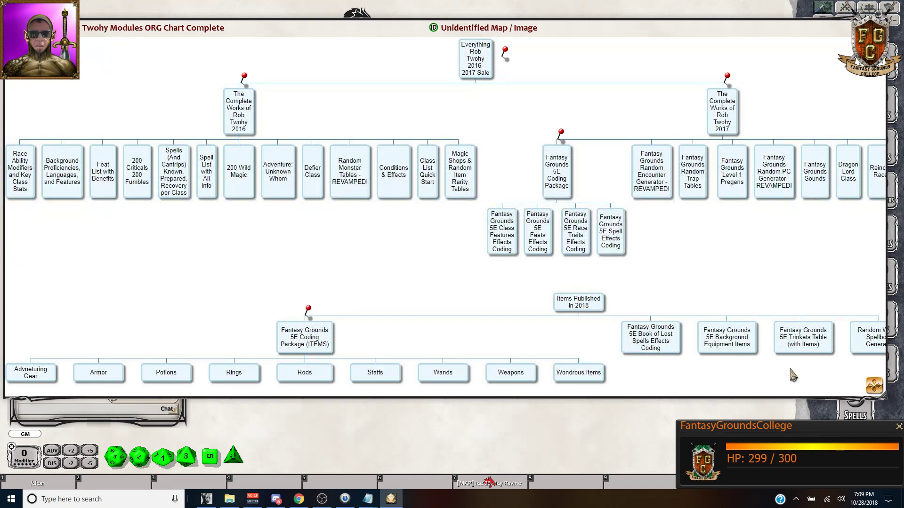
scroll(874, 387, right, 1)
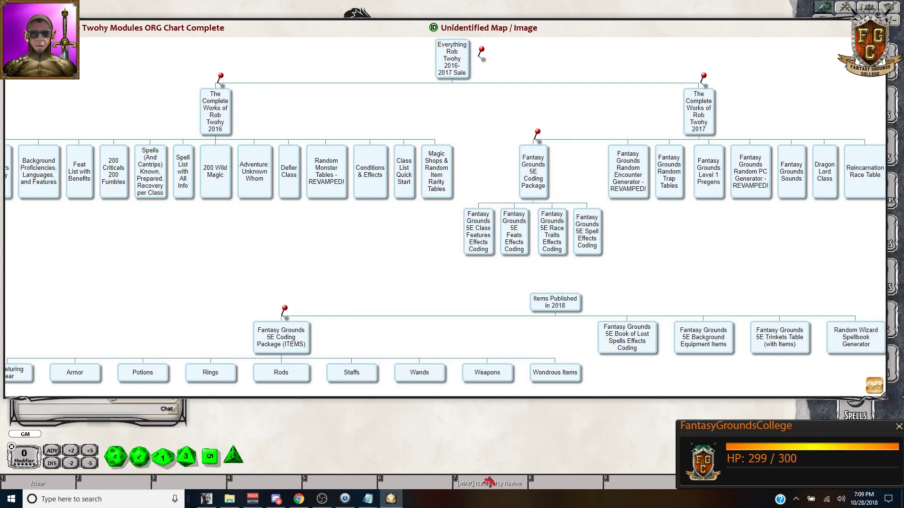
scroll(874, 387, left, 1)
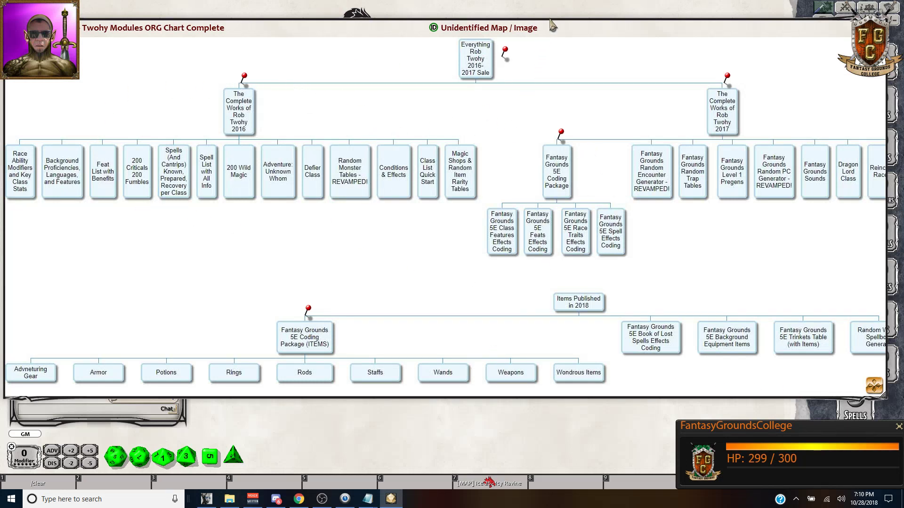
drag(795, 37, 783, 29)
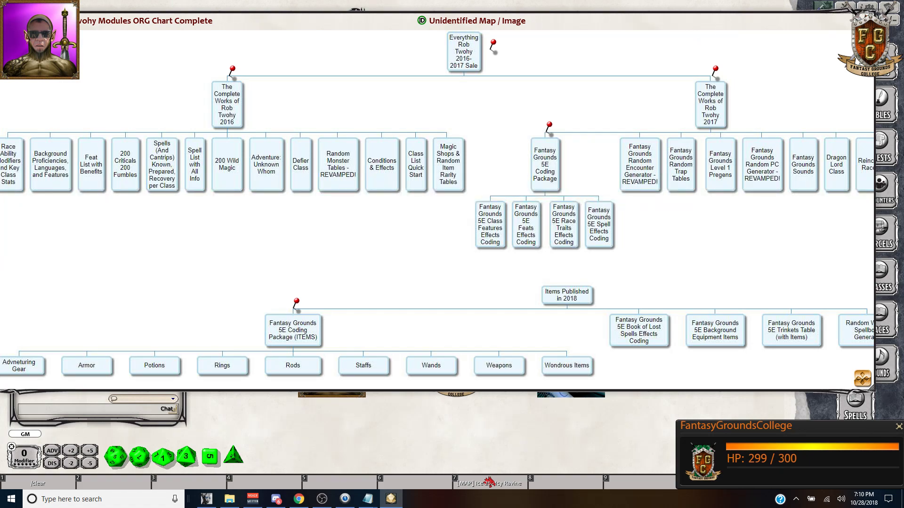
key(Escape)
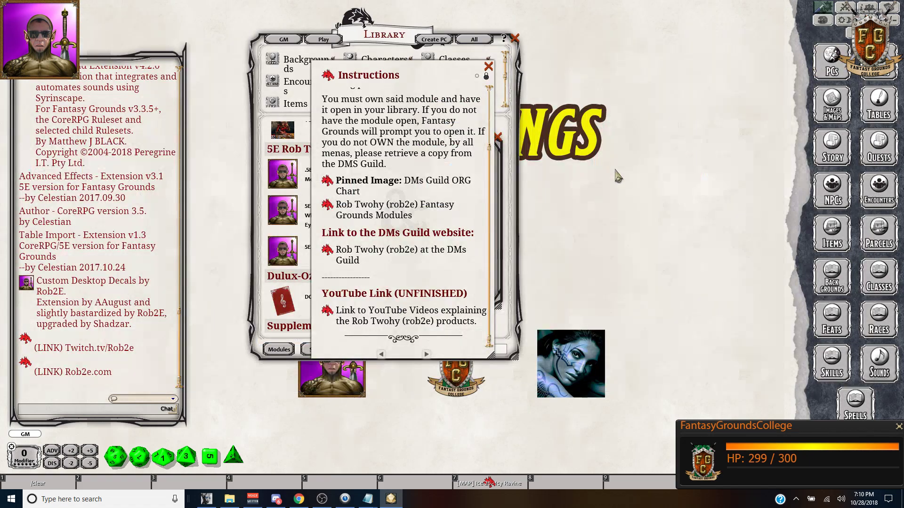
click(281, 501)
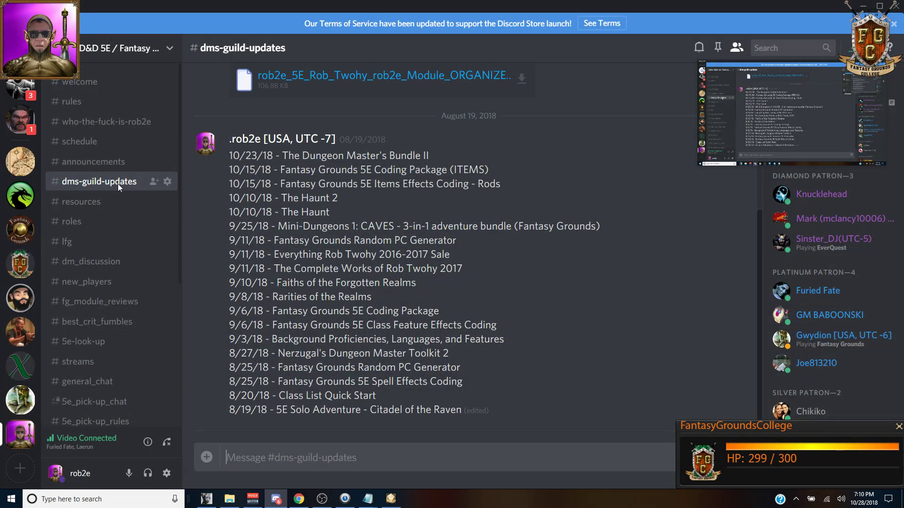
Step: Google 'rob twohy modules fantasy grounds' in a new browser tab, then return to Fantasy Grounds
click(390, 499)
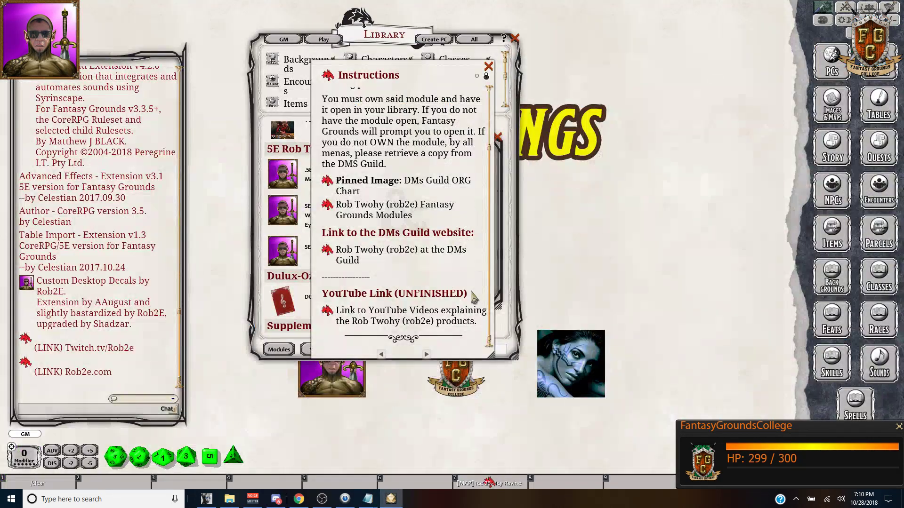
click(299, 499)
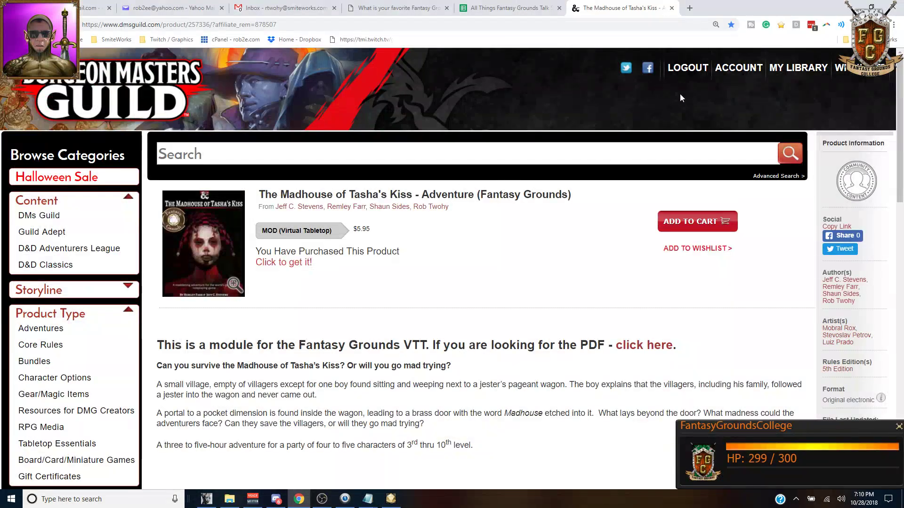
click(689, 9)
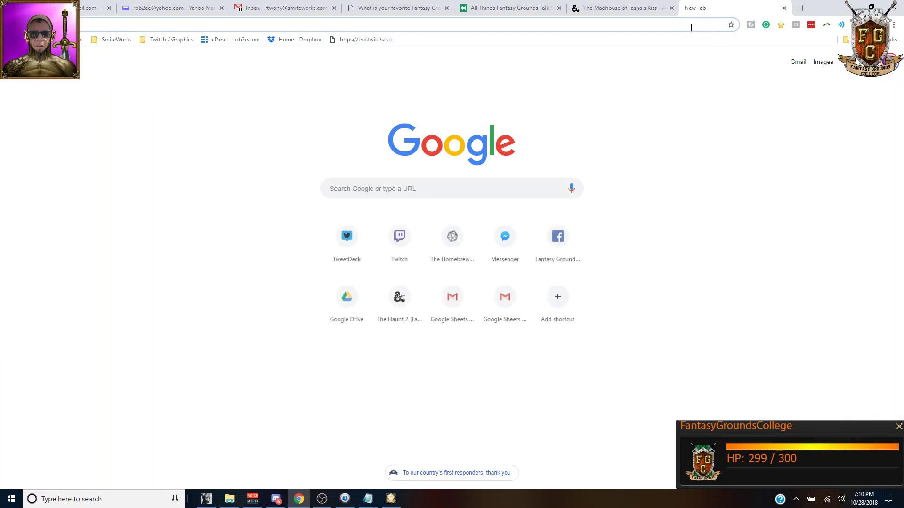
text(rob twohy )
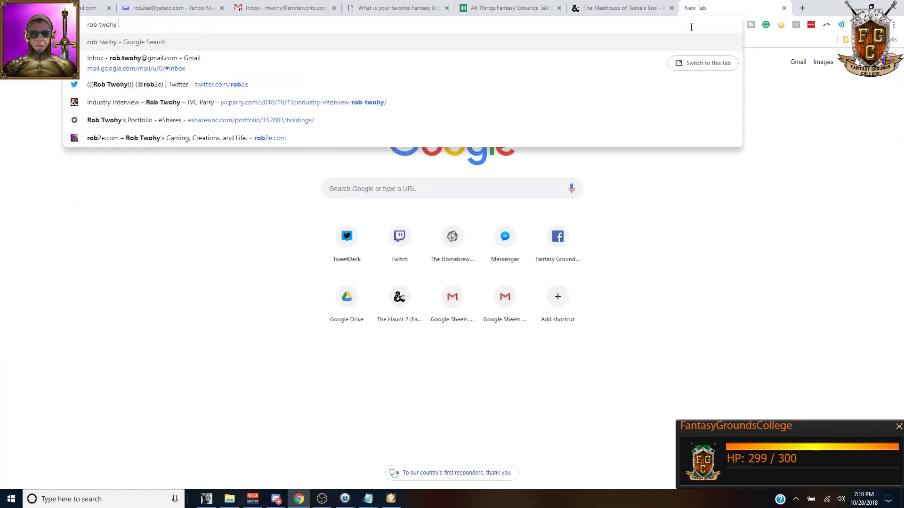
text(modules fantasy ground)
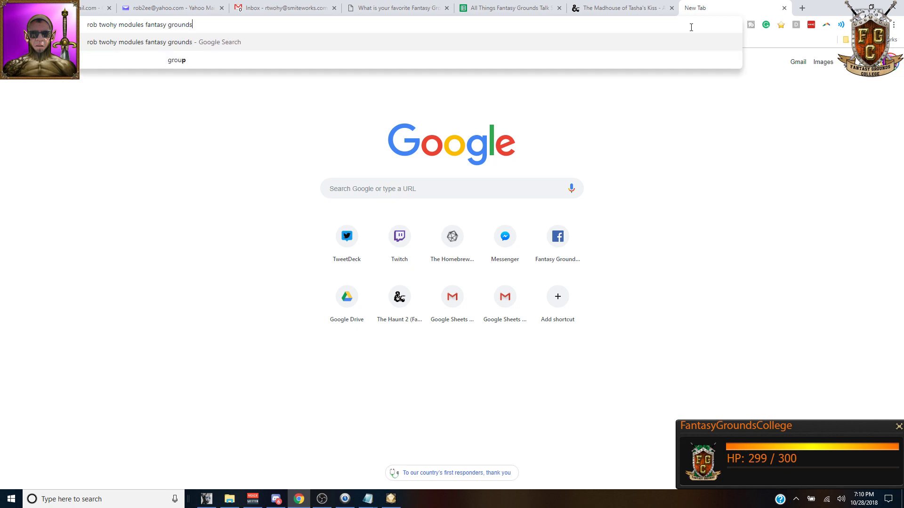
text(s)
key(Return)
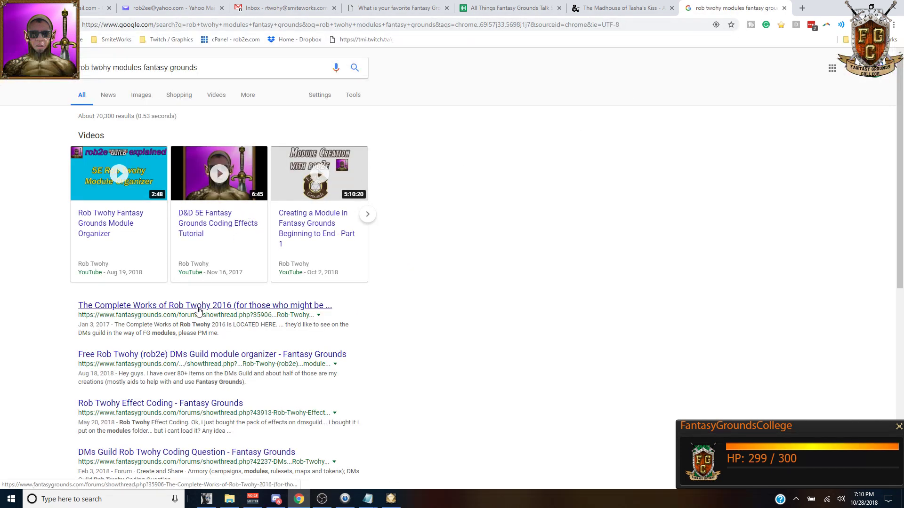
scroll(198, 311, down, 2)
scroll(198, 311, up, 1)
click(391, 499)
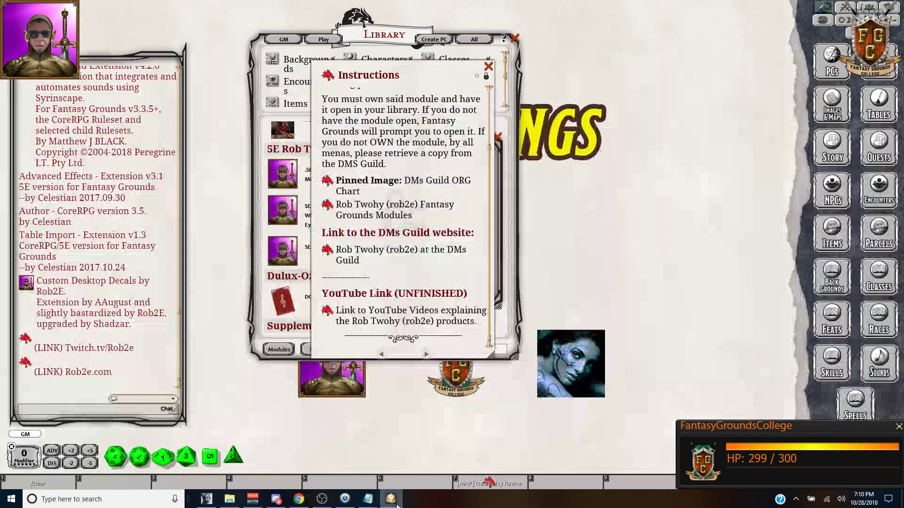
Step: Move the Instructions entry up and right, then follow its YouTube link to the product-video playlist
drag(448, 70, 557, 66)
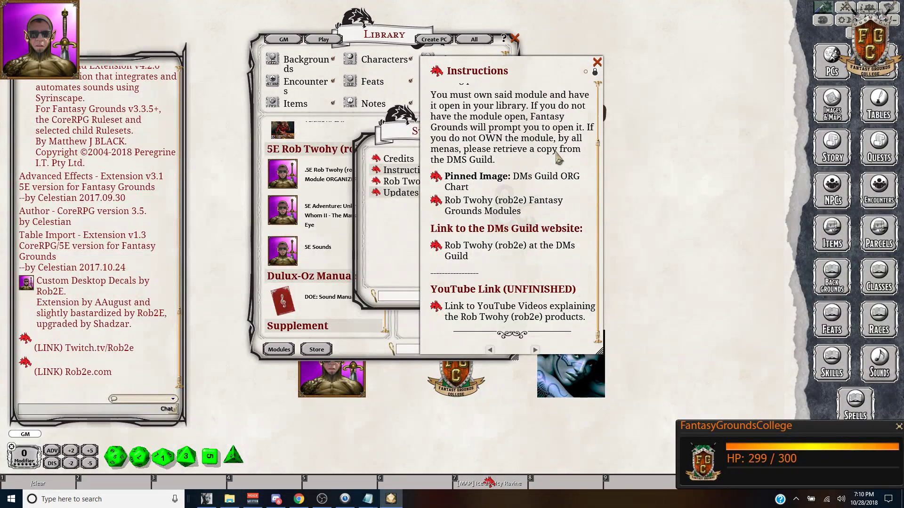
drag(556, 65, 540, 18)
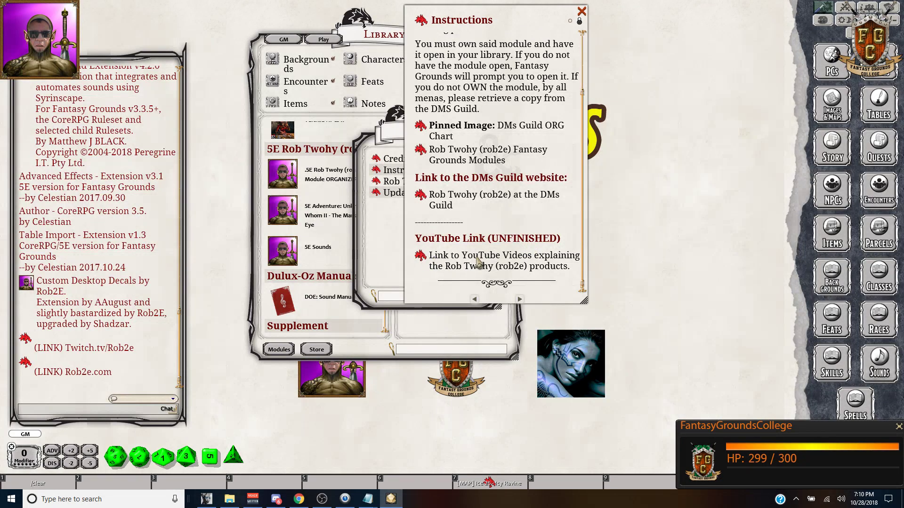
click(422, 258)
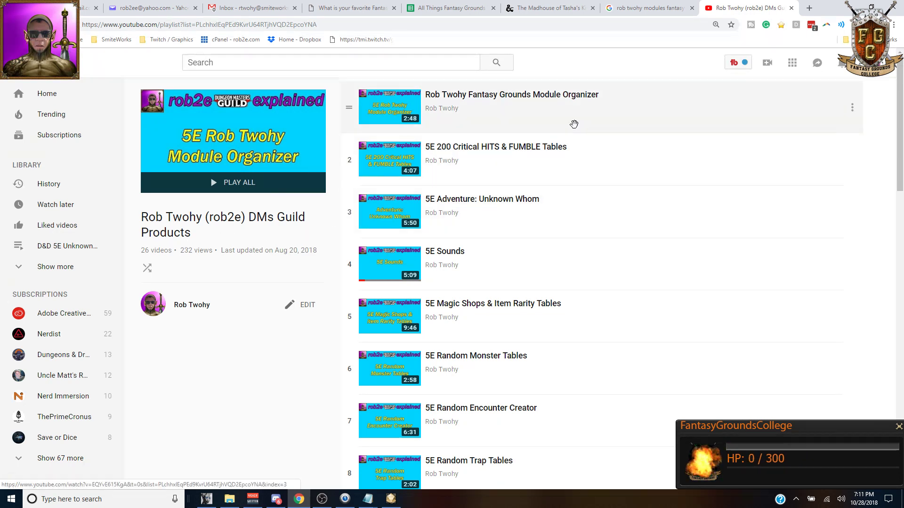
Step: Scroll through the 26-video DMs Guild Products playlist on YouTube
scroll(572, 123, down, 1)
scroll(558, 145, up, 1)
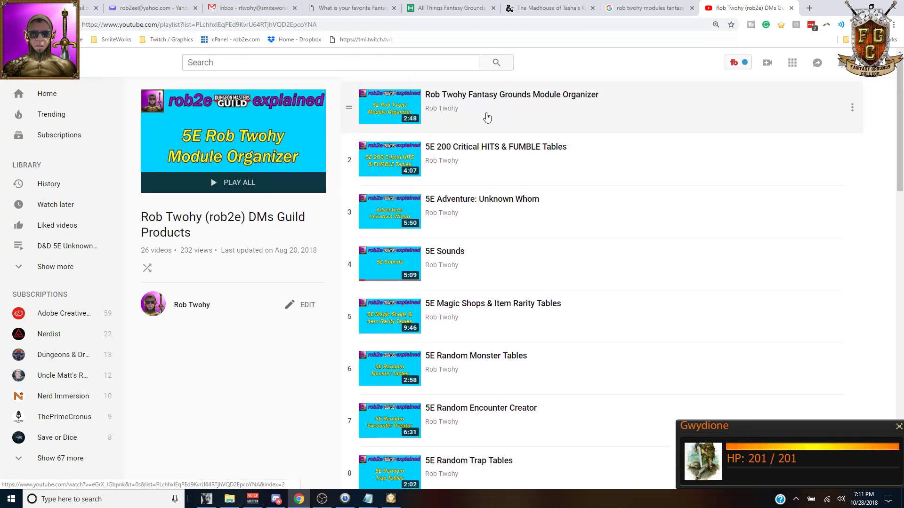
scroll(466, 183, down, 5)
scroll(466, 212, up, 4)
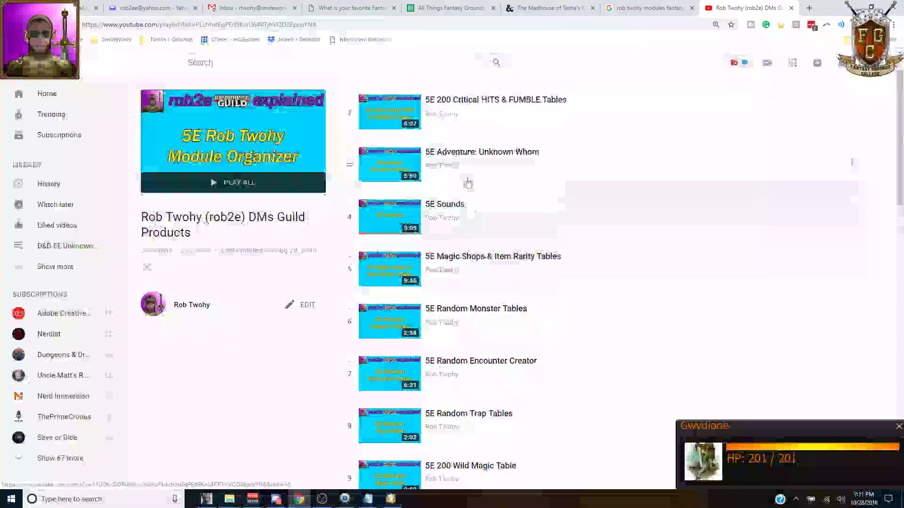
scroll(499, 230, down, 1)
scroll(529, 218, down, 1)
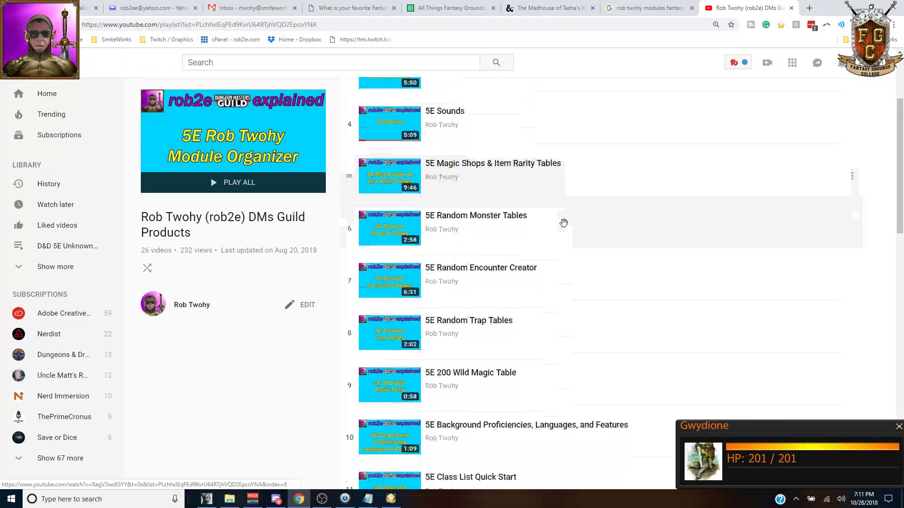
scroll(541, 235, down, 15)
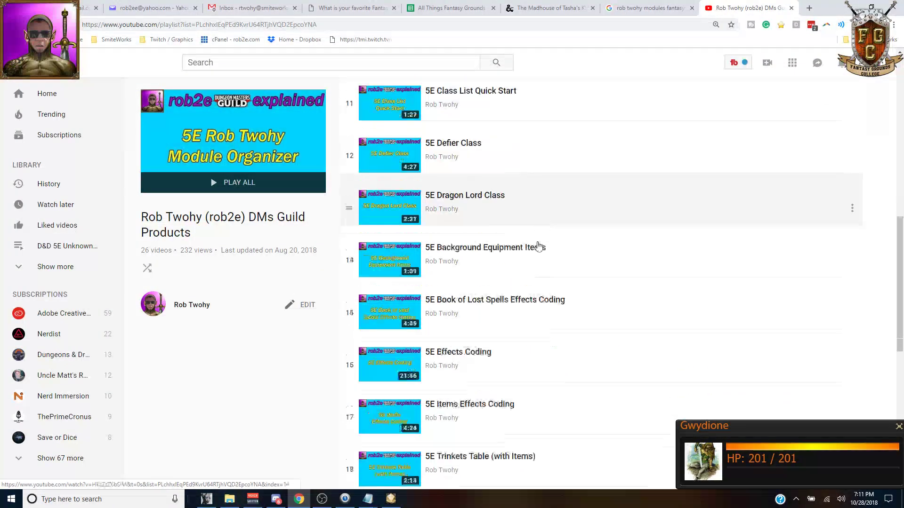
scroll(540, 258, down, 1)
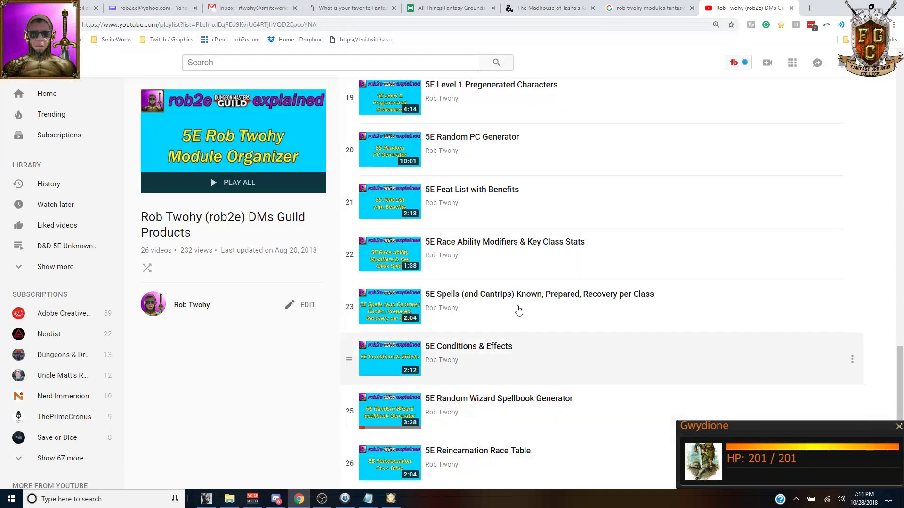
scroll(518, 282, up, 18)
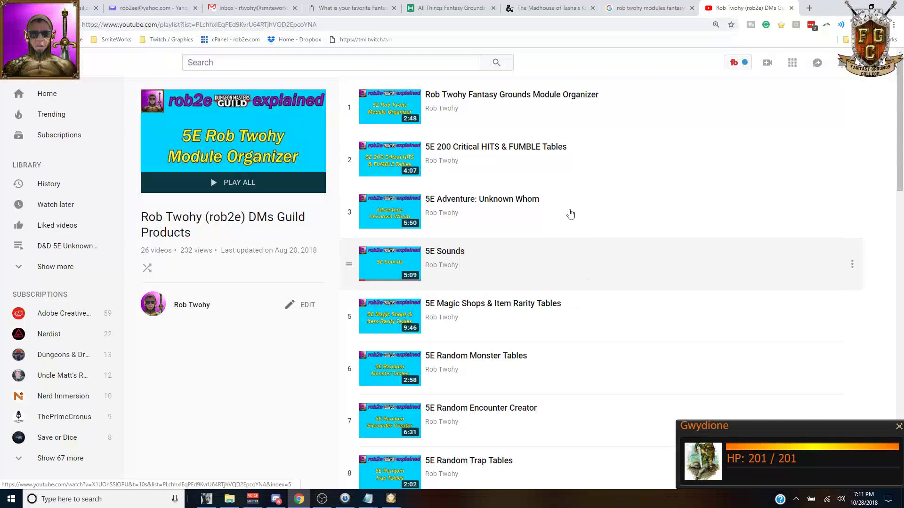
Step: Close the YouTube playlist tab and switch back to the browser's search results
click(792, 9)
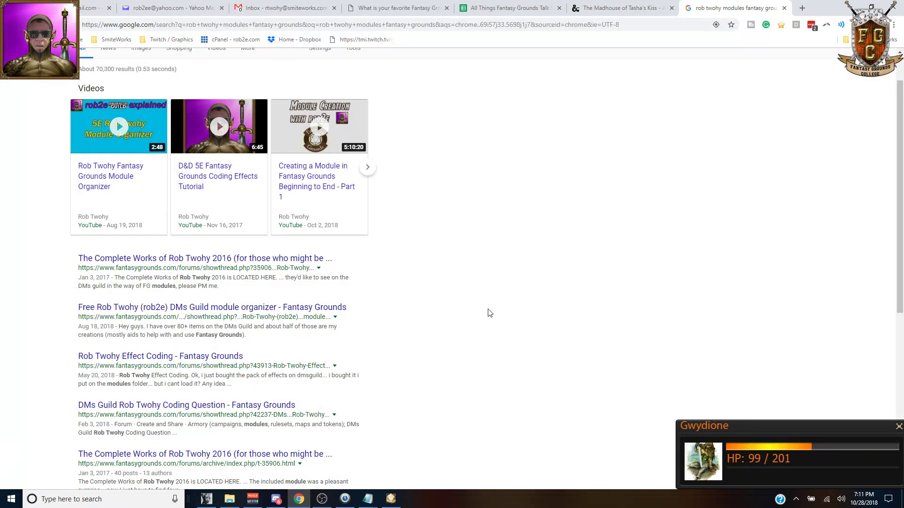
scroll(485, 301, up, 1)
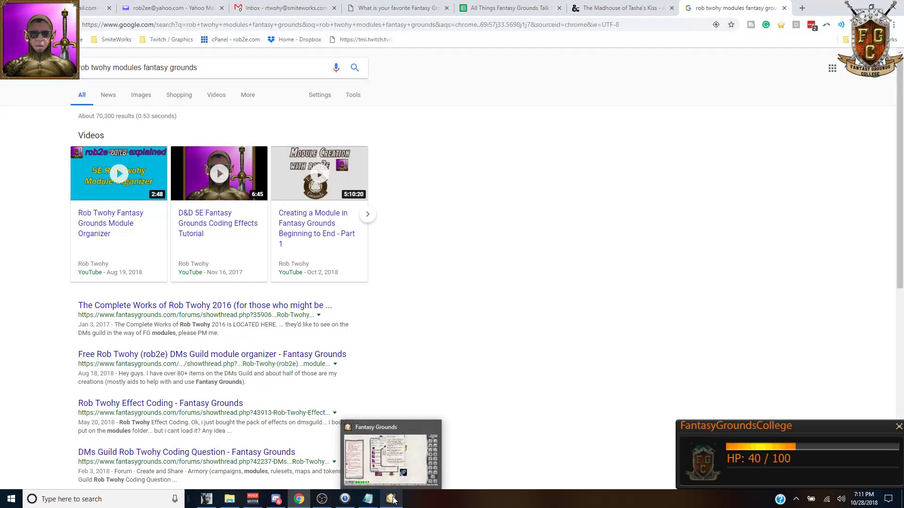
click(392, 499)
click(299, 499)
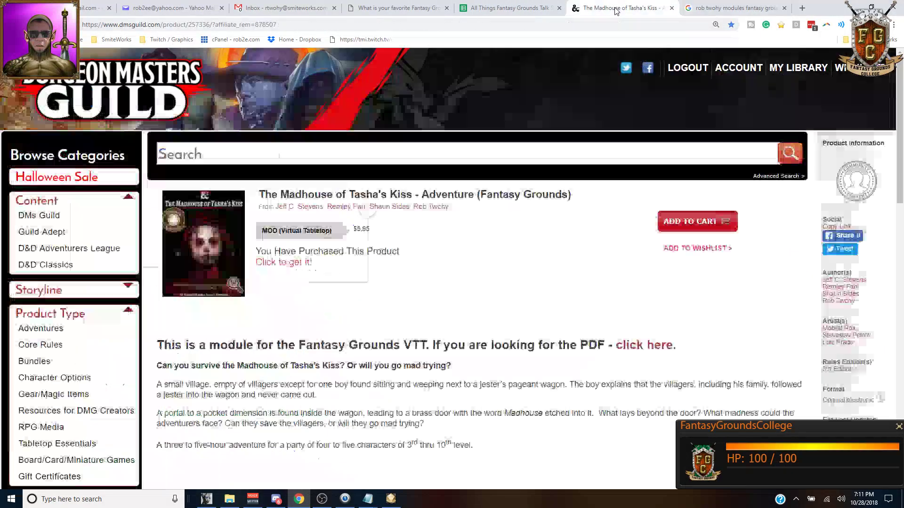
Step: Draw a winner from Deep Bot's keyword raffle for The Haunt 2, then switch to Discord
click(612, 8)
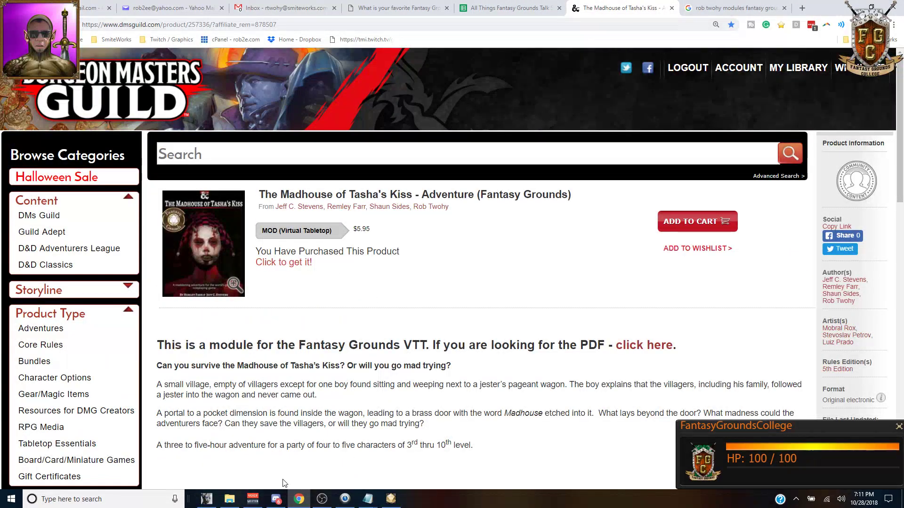
click(206, 499)
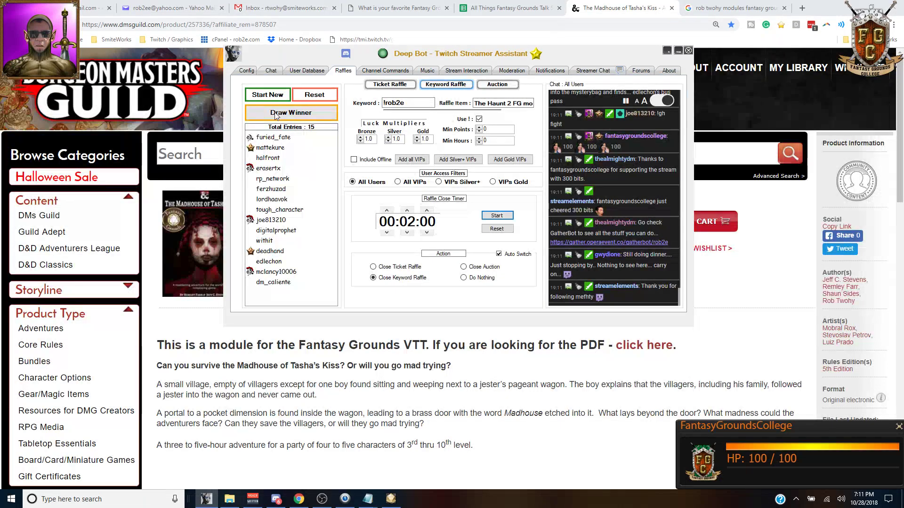
mouse_move(321, 54)
mouse_down()
mouse_move(329, 213)
mouse_move(339, 210)
mouse_move(338, 53)
mouse_move(328, 68)
mouse_up()
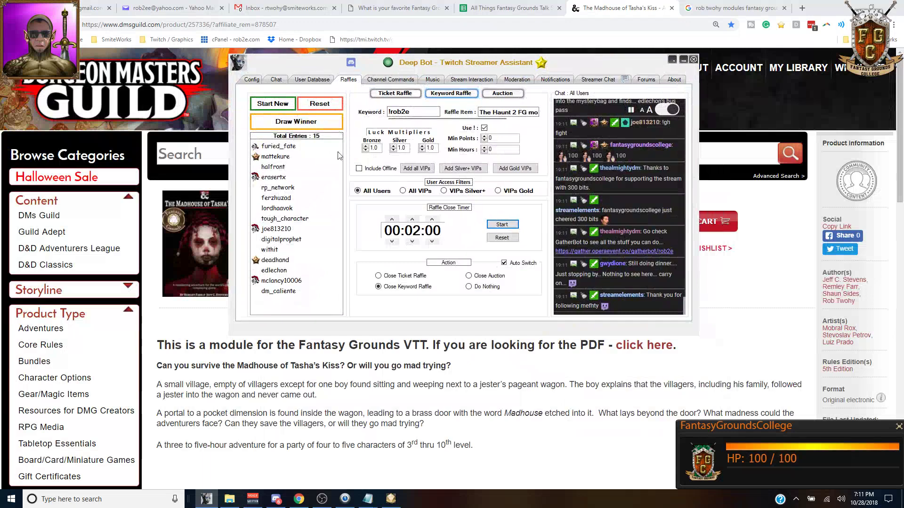
click(303, 120)
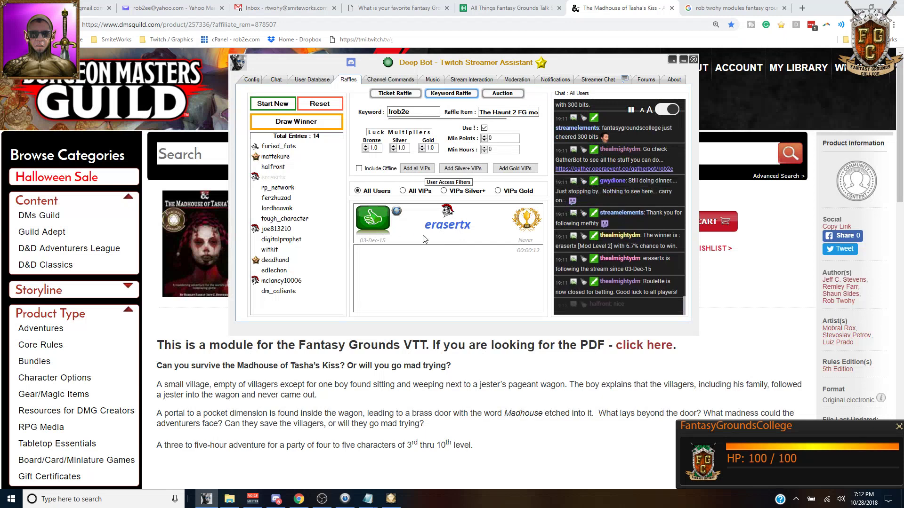
click(276, 499)
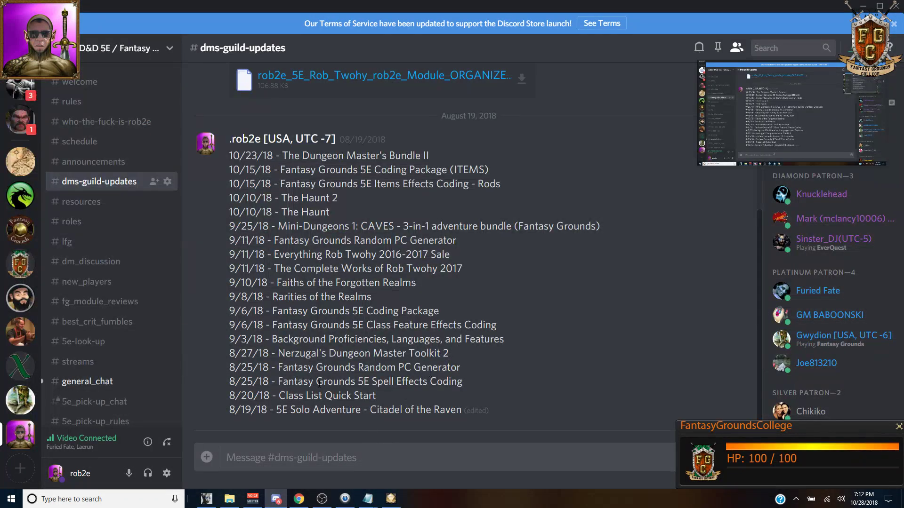
Step: Enter the prize 'Tahshas Kiss' in F4 and the raffle winner's username in E4
click(299, 499)
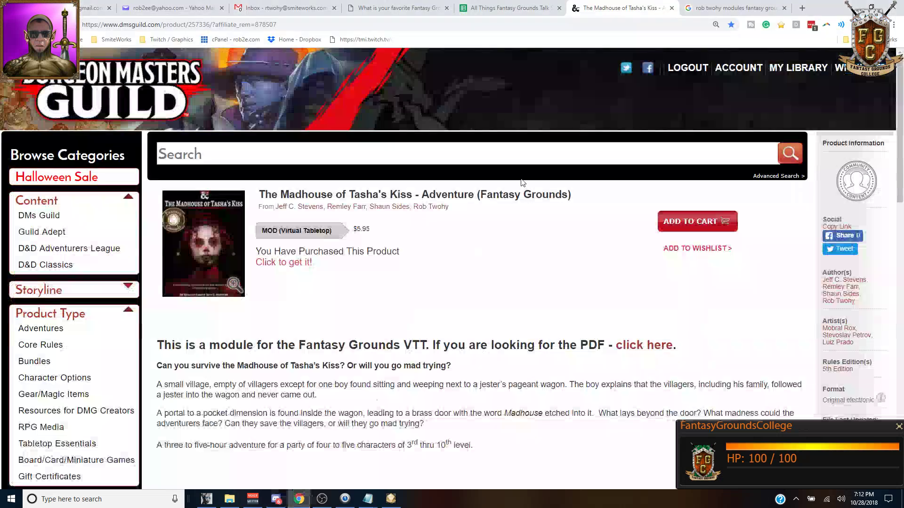
click(511, 8)
click(307, 184)
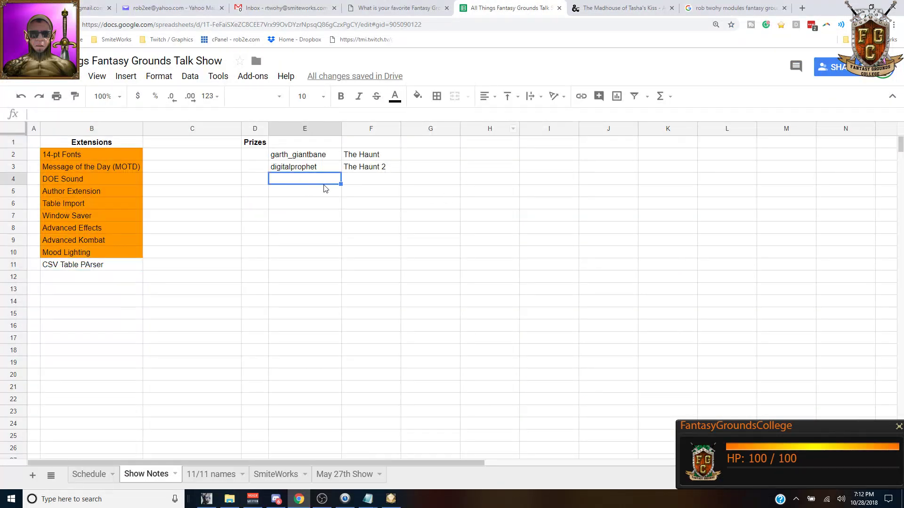
click(361, 187)
key(Up)
text(T)
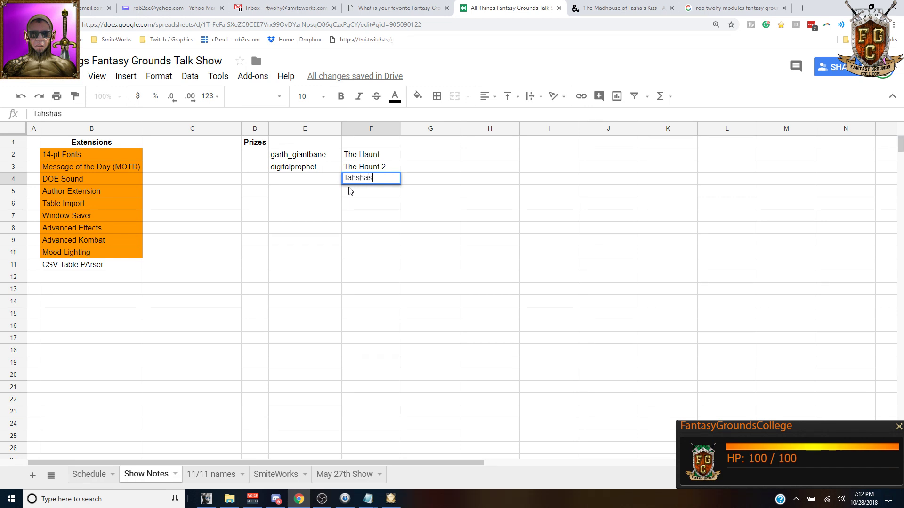
text(ahshas Kiss)
key(Left)
text(erasertx)
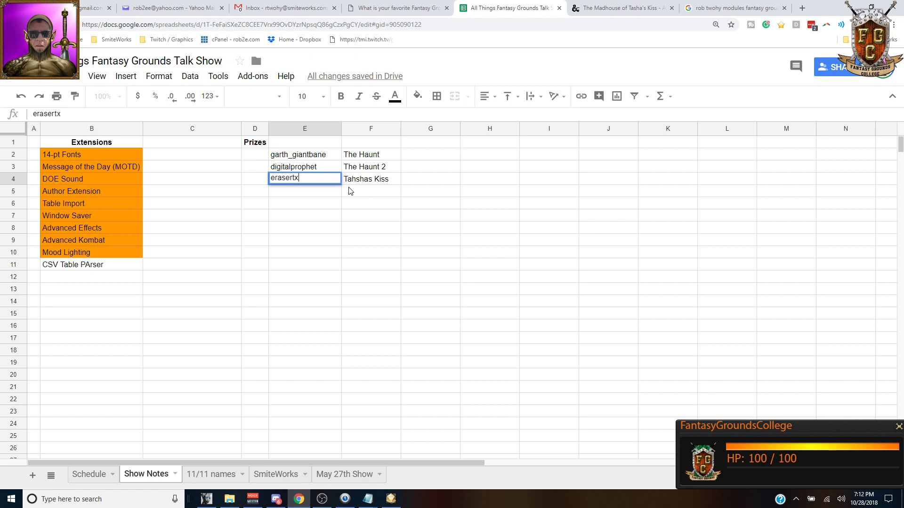
key(Return)
Step: Start a DMs Guild product search for 'dungeon' on the Tasha's Kiss page
key(ctrl+Tab)
click(296, 155)
text(dungeon master)
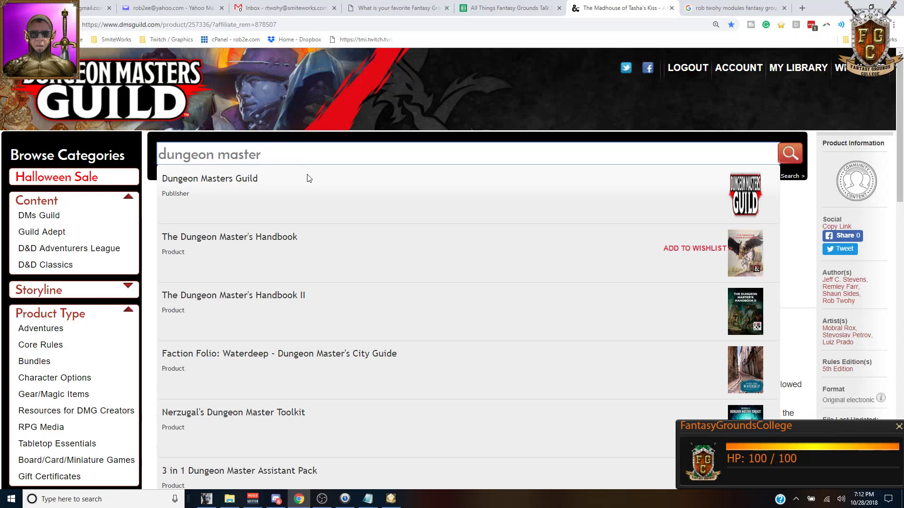
Step: Open The Dungeon Master's Bundle II product, then its Fantasy Grounds version page
scroll(335, 225, down, 4)
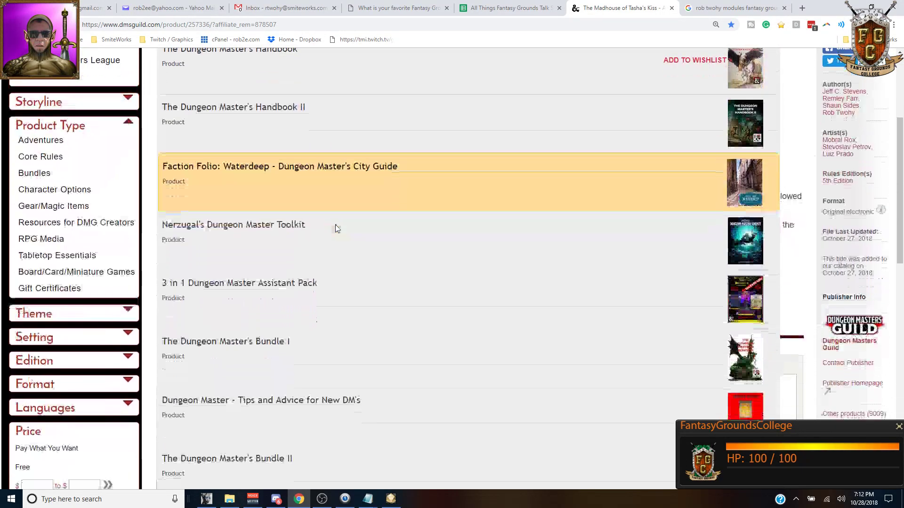
scroll(335, 225, down, 1)
click(308, 422)
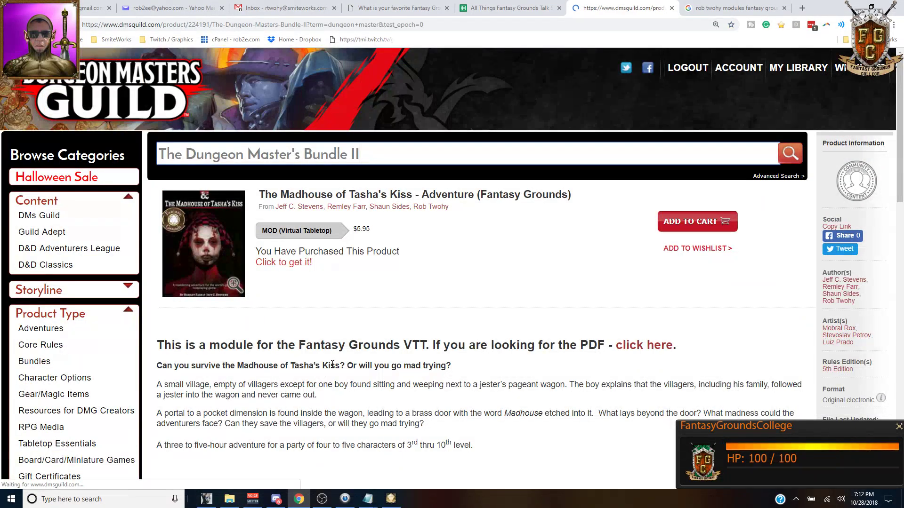
scroll(332, 364, down, 1)
scroll(332, 364, down, 1)
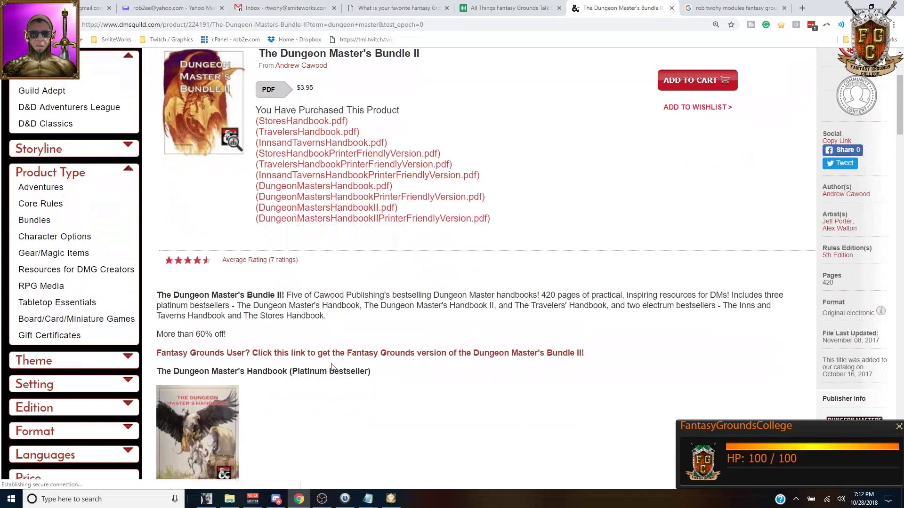
click(491, 354)
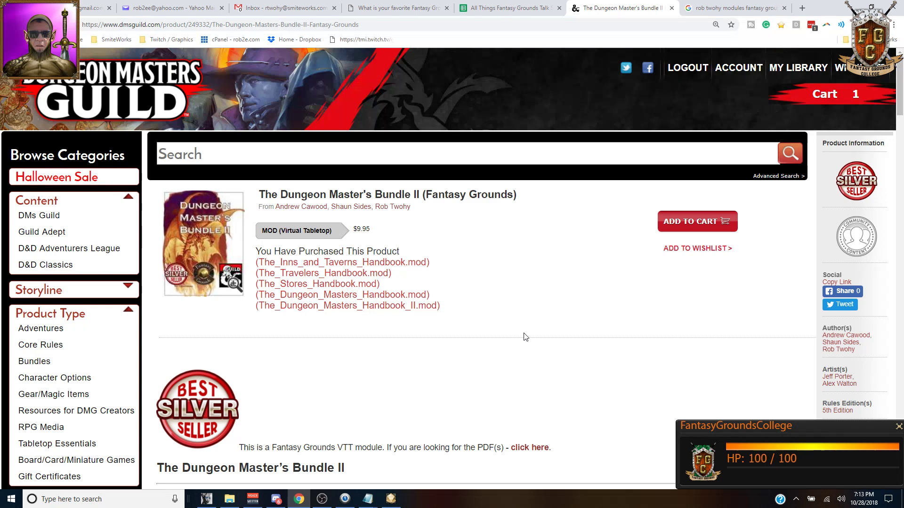
Step: Read the bundle page's handbook descriptions, including the Dungeon Master's Handbook monsters, then return to Fantasy Grounds
scroll(517, 288, down, 2)
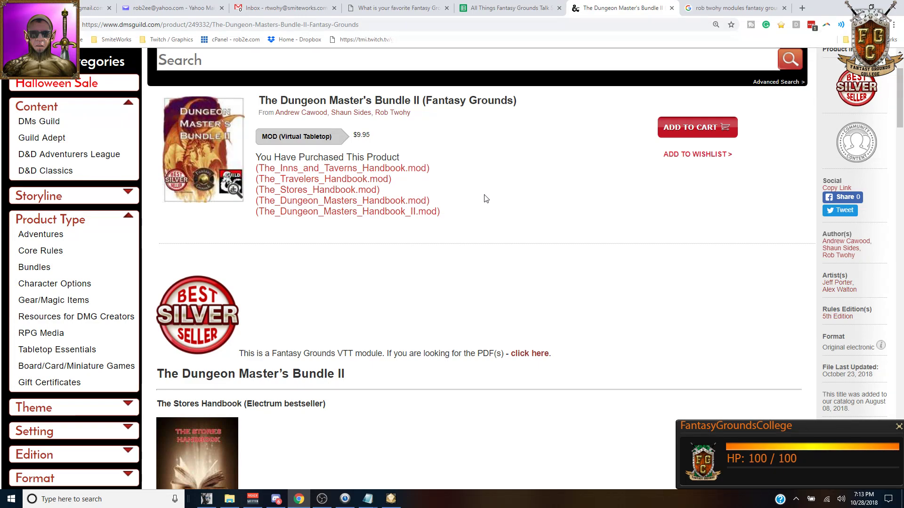
scroll(486, 198, up, 2)
scroll(484, 194, down, 4)
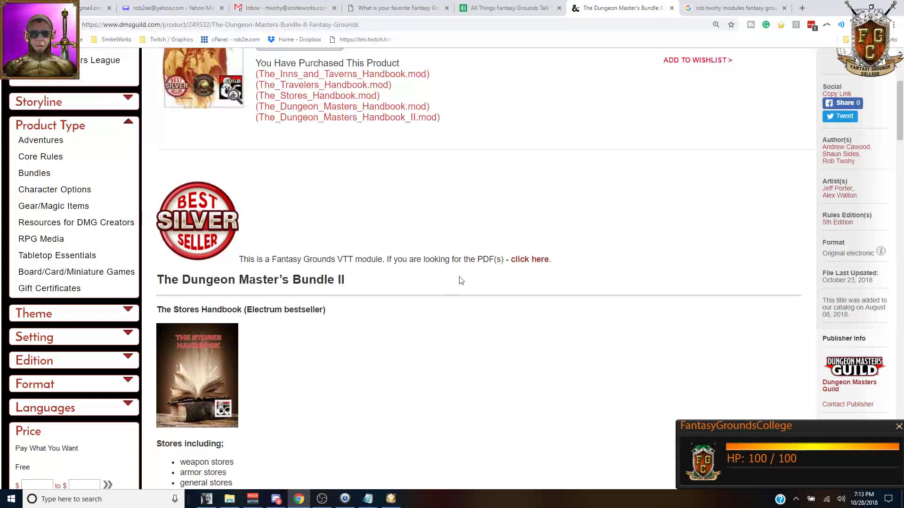
scroll(587, 220, up, 3)
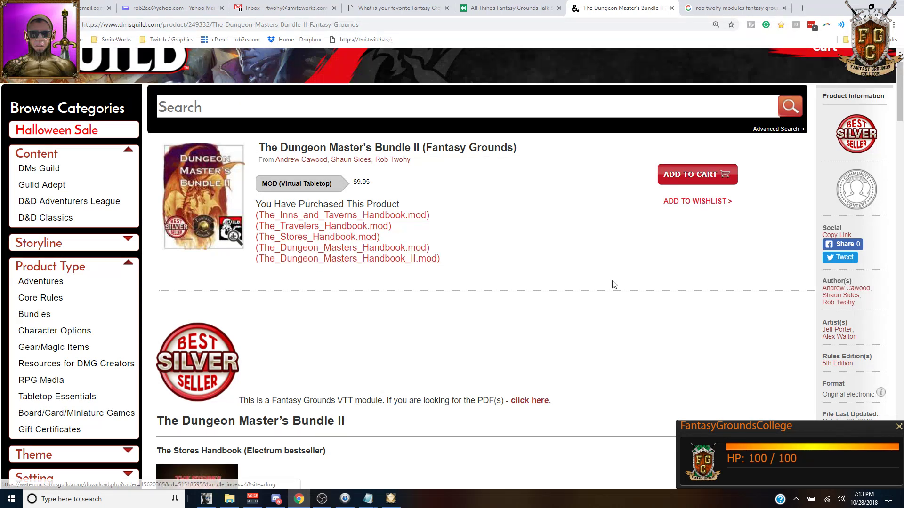
scroll(510, 262, down, 8)
scroll(276, 225, down, 2)
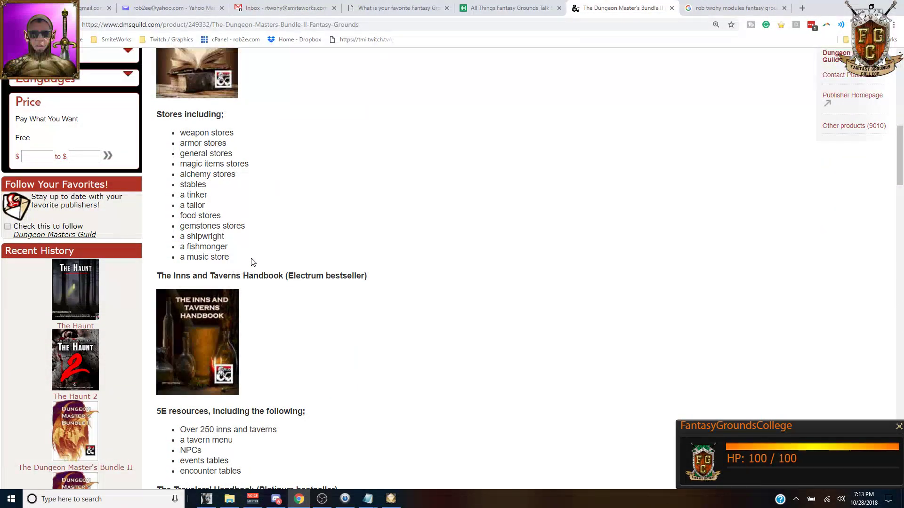
scroll(316, 204, down, 7)
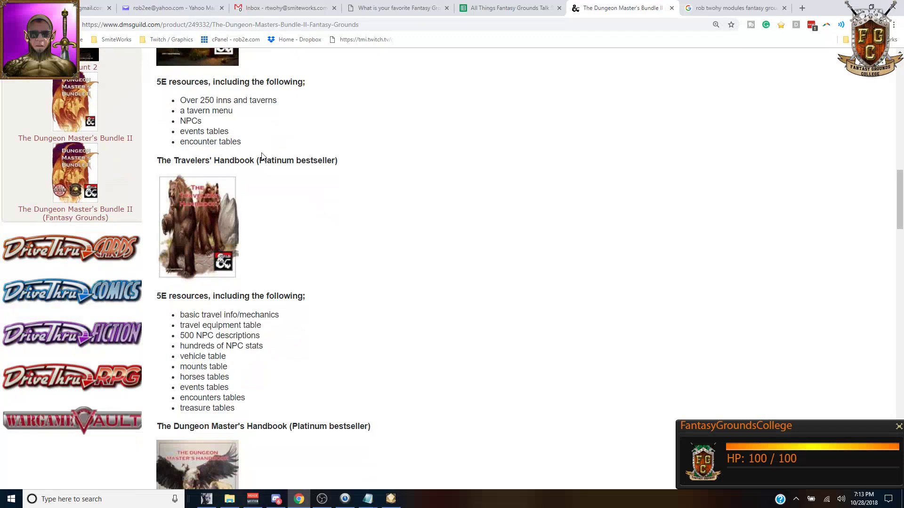
scroll(265, 143, down, 6)
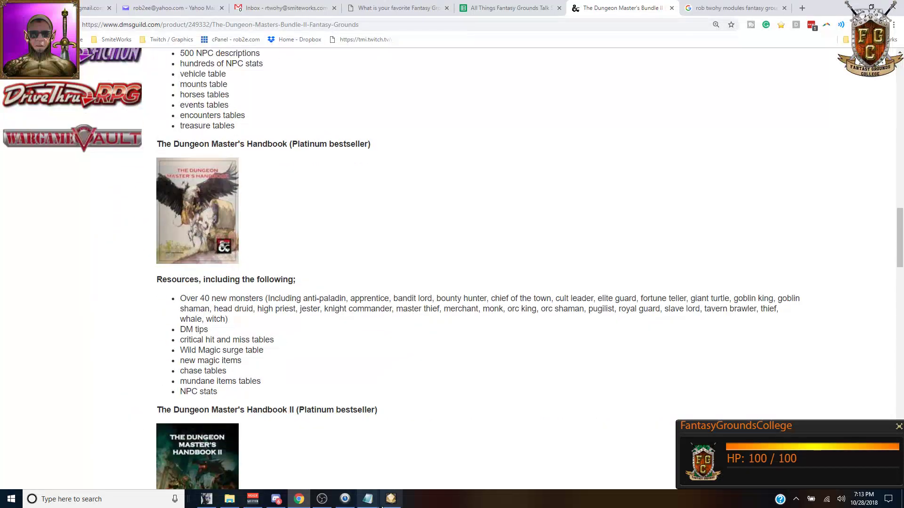
click(390, 499)
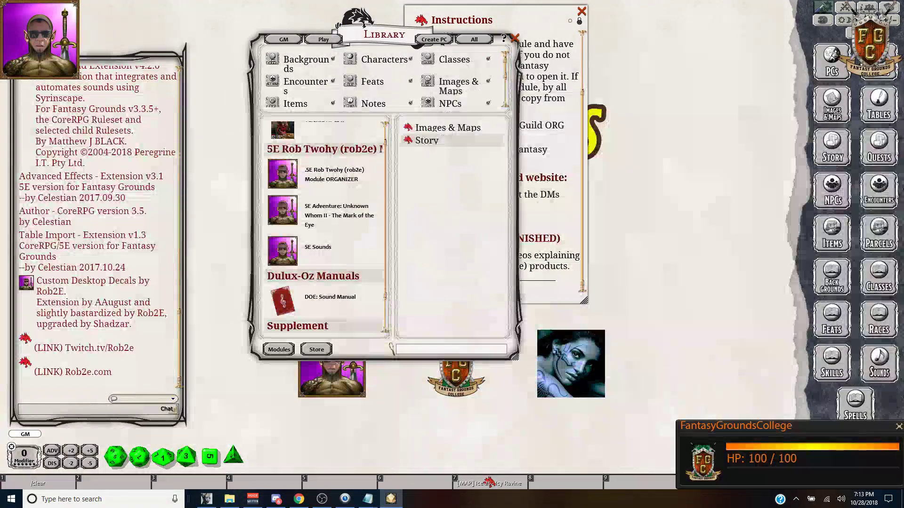
Step: Filter modules by 'handbo', load The Stores Handbook, and open it under Supplement in the Library
click(283, 351)
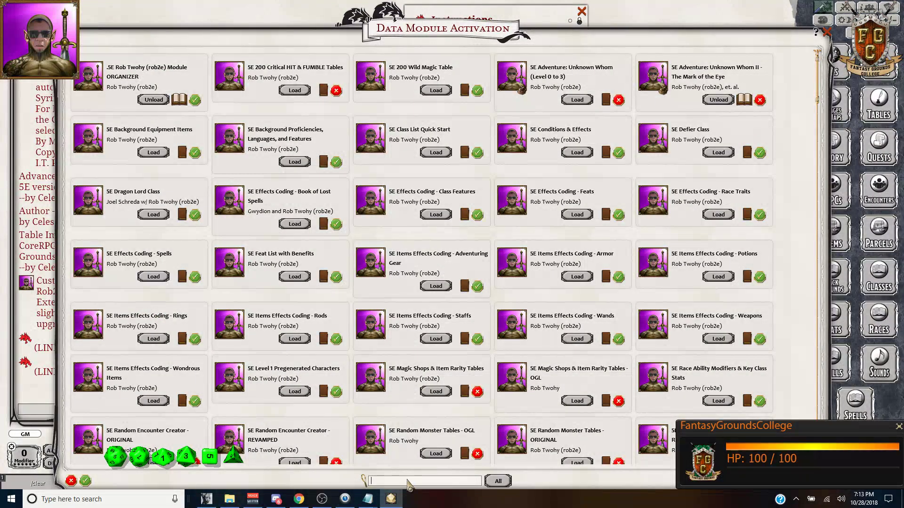
text(handbook)
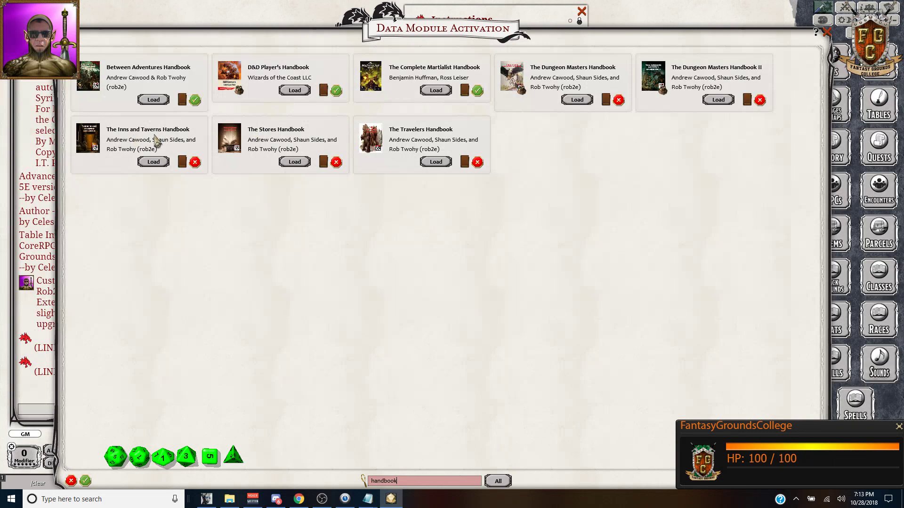
click(296, 162)
click(827, 32)
scroll(319, 181, up, 1)
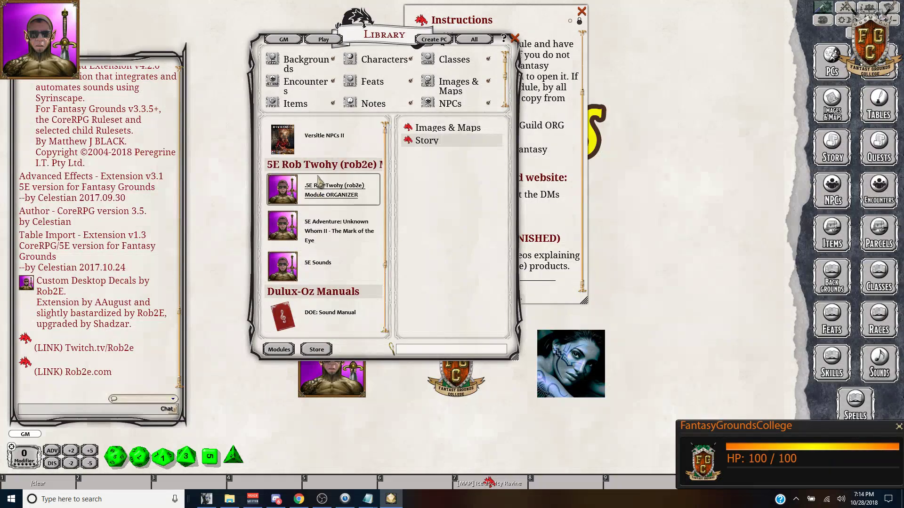
scroll(346, 212, down, 3)
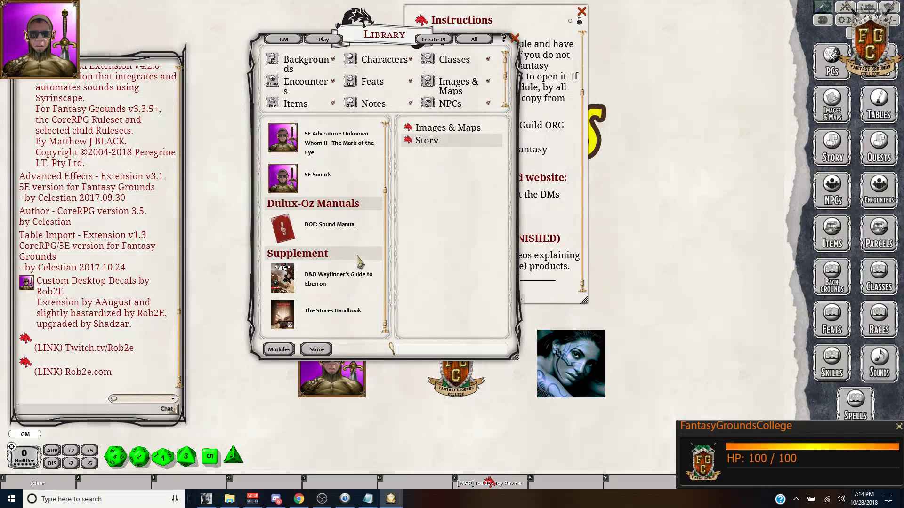
click(338, 316)
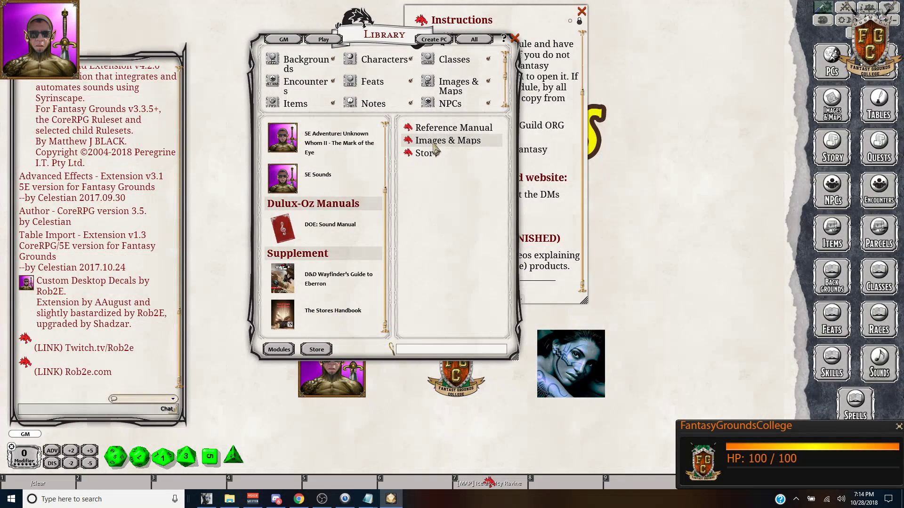
Step: Open The Stores Handbook's Reference Manual and page through General, Weapon and Armor Stores
click(411, 130)
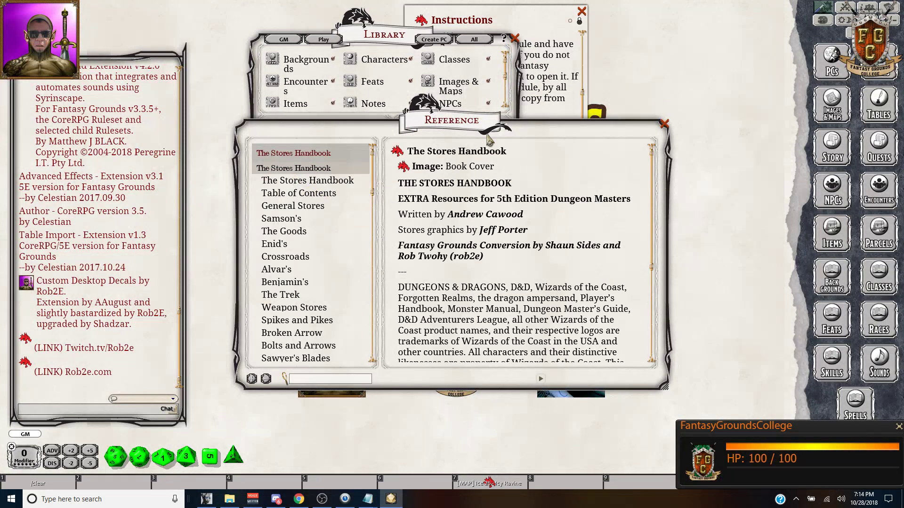
drag(487, 140, 470, 96)
scroll(380, 200, down, 4)
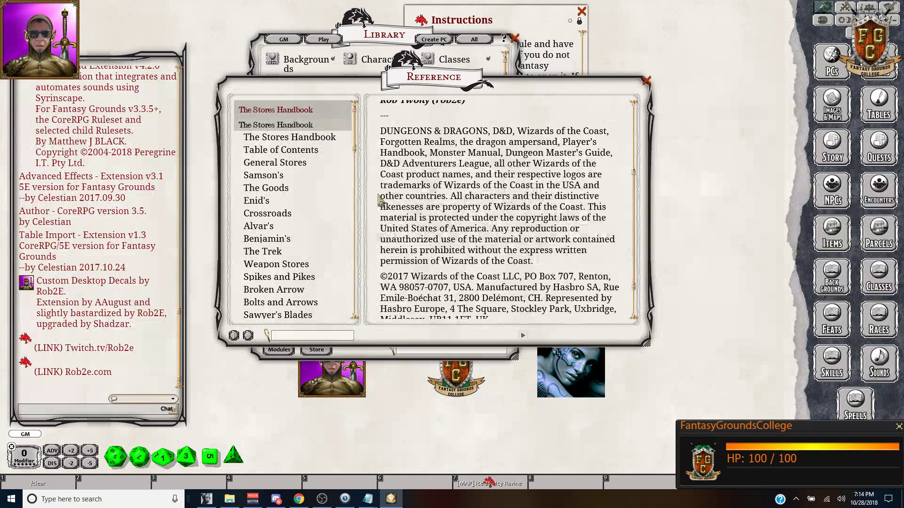
click(280, 165)
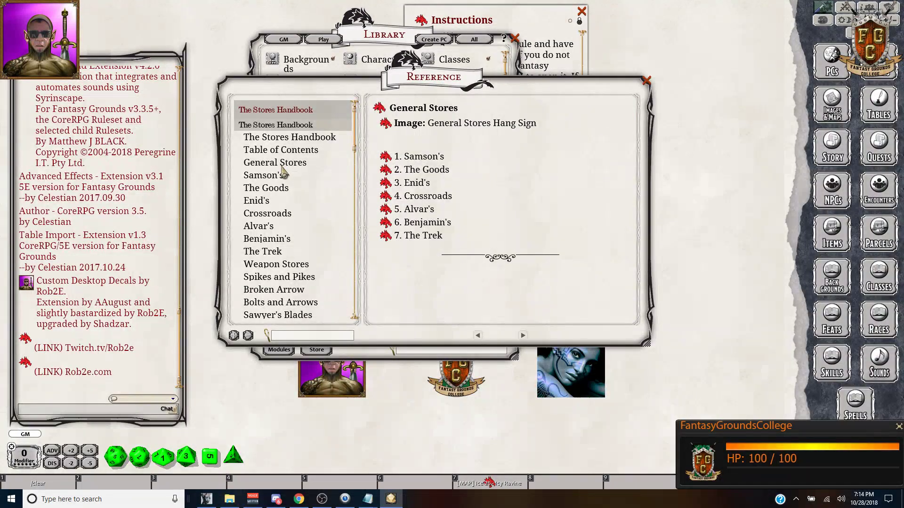
scroll(298, 199, down, 2)
click(301, 237)
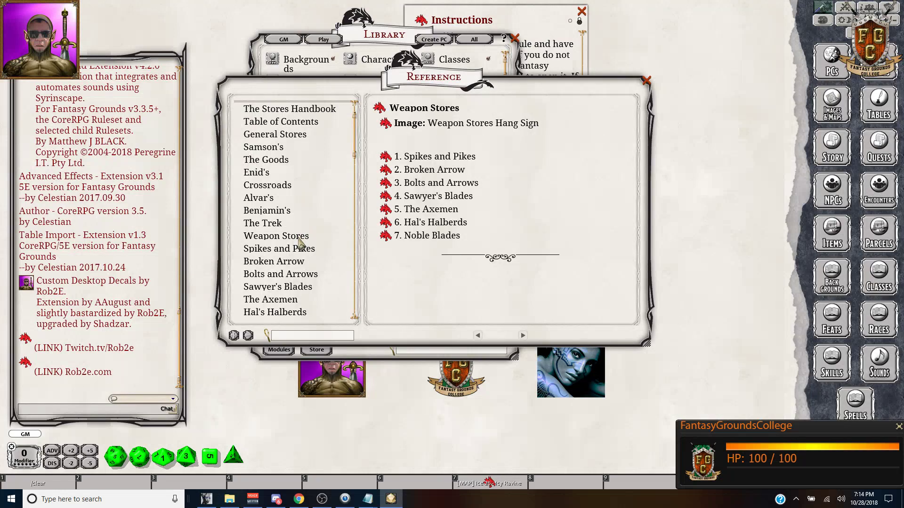
scroll(301, 241, down, 5)
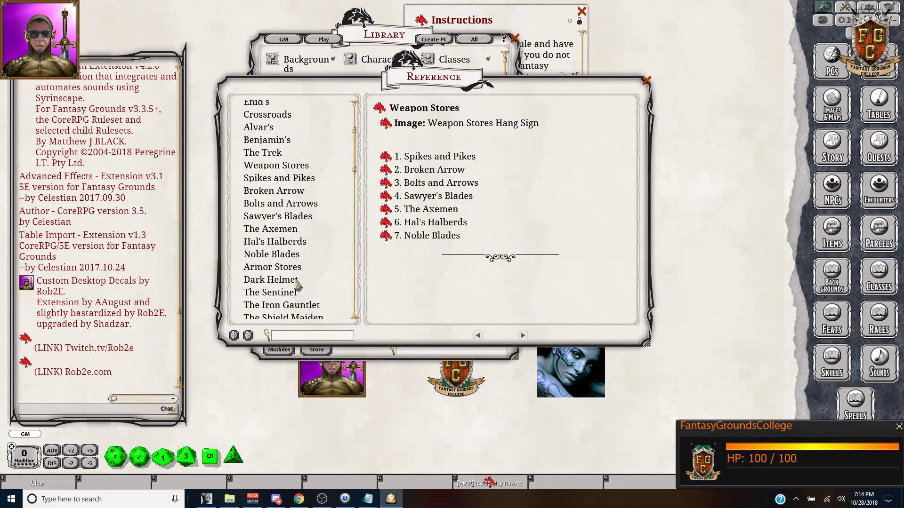
click(299, 269)
scroll(299, 269, down, 8)
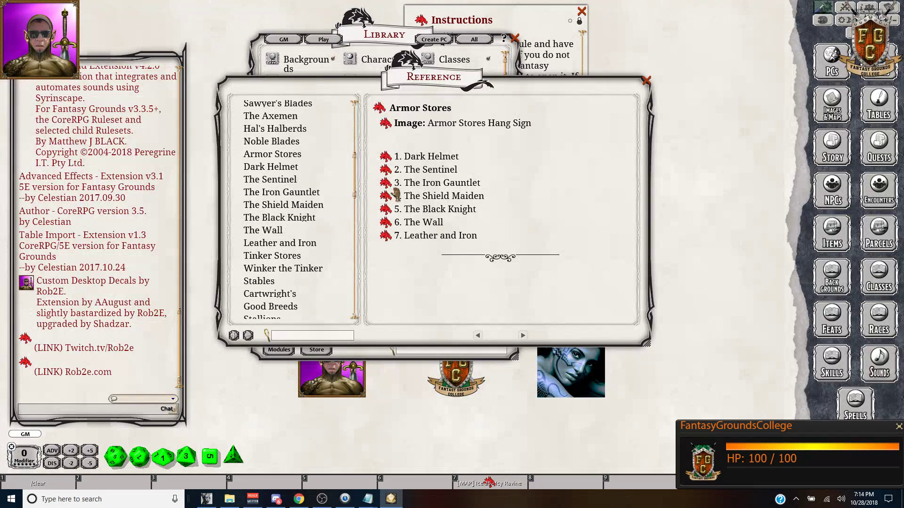
Step: Open the 03.01 Dark Helmet entry, enlarge it, read down to its price list, then close it
click(385, 159)
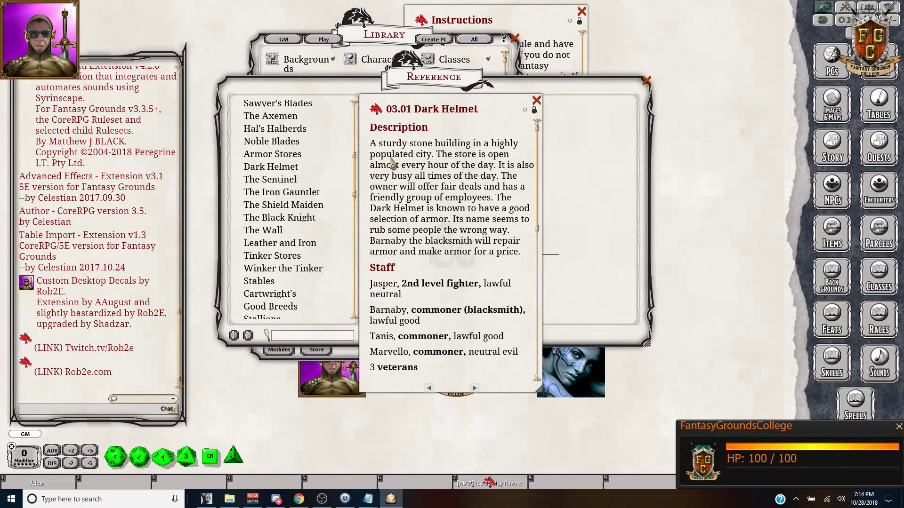
drag(501, 102, 409, 54)
drag(446, 340, 616, 348)
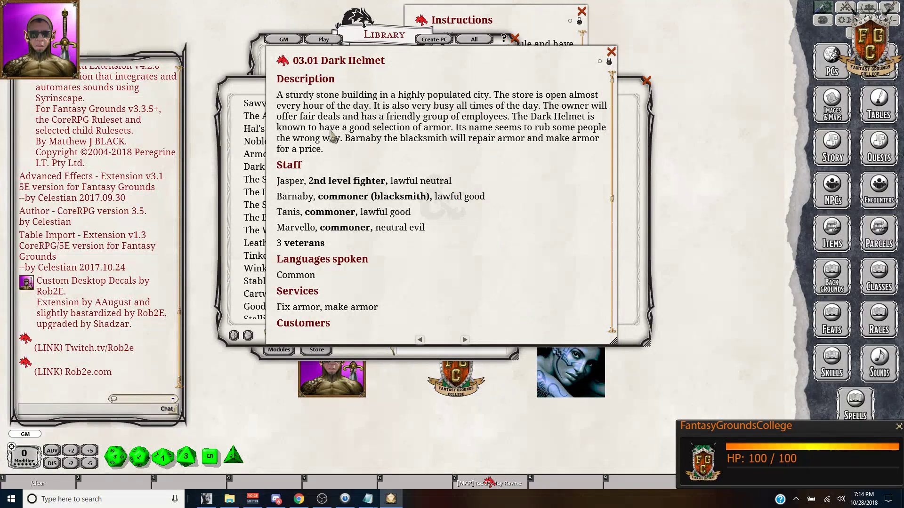
scroll(415, 127, down, 1)
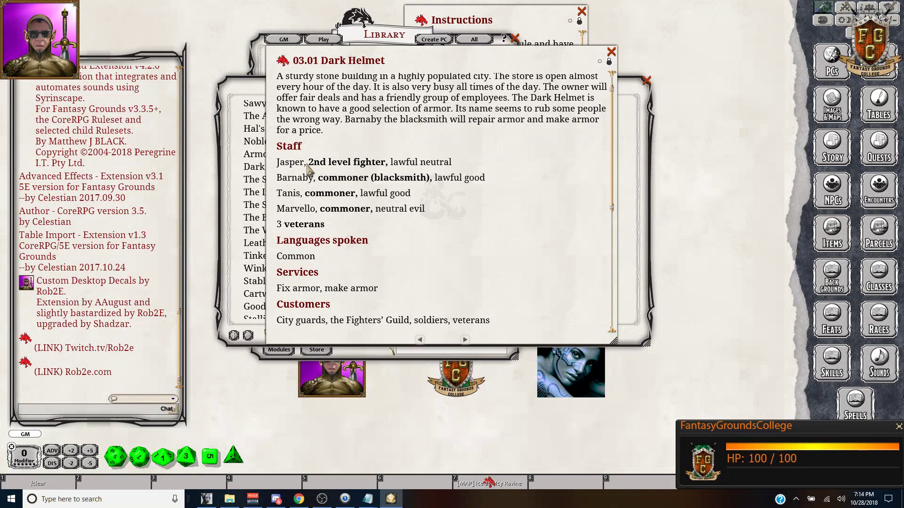
scroll(315, 175, down, 1)
scroll(304, 231, down, 2)
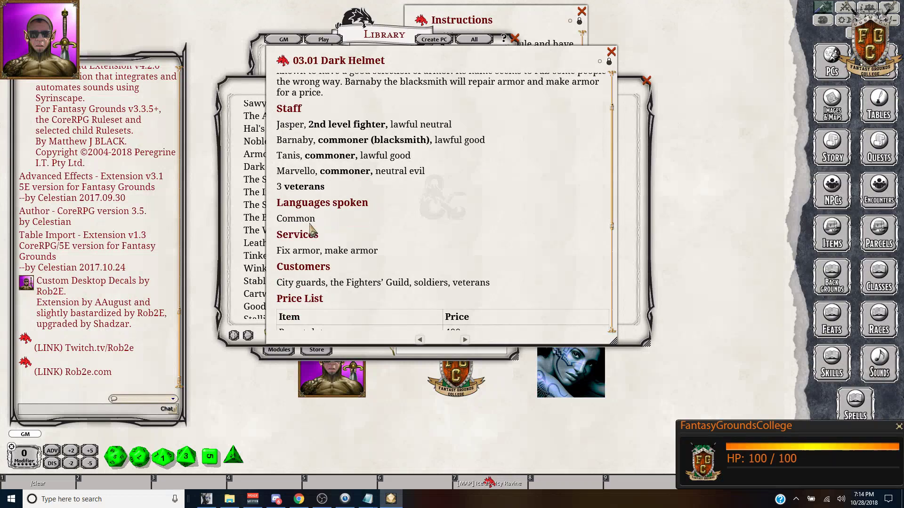
scroll(349, 207, down, 1)
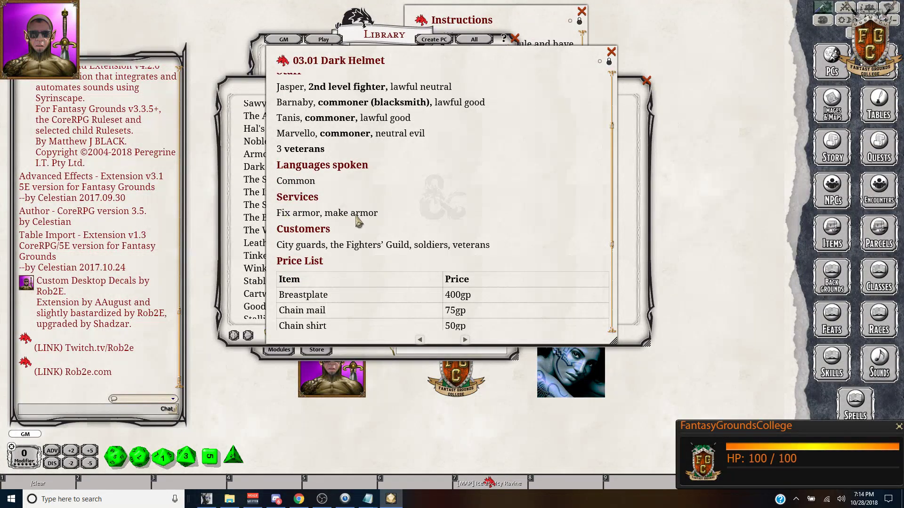
scroll(473, 193, down, 1)
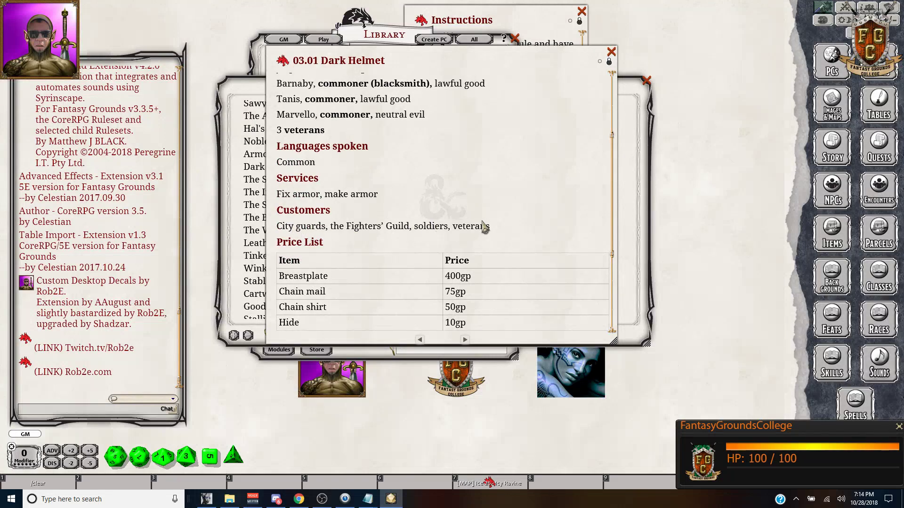
scroll(483, 225, down, 4)
scroll(324, 174, down, 2)
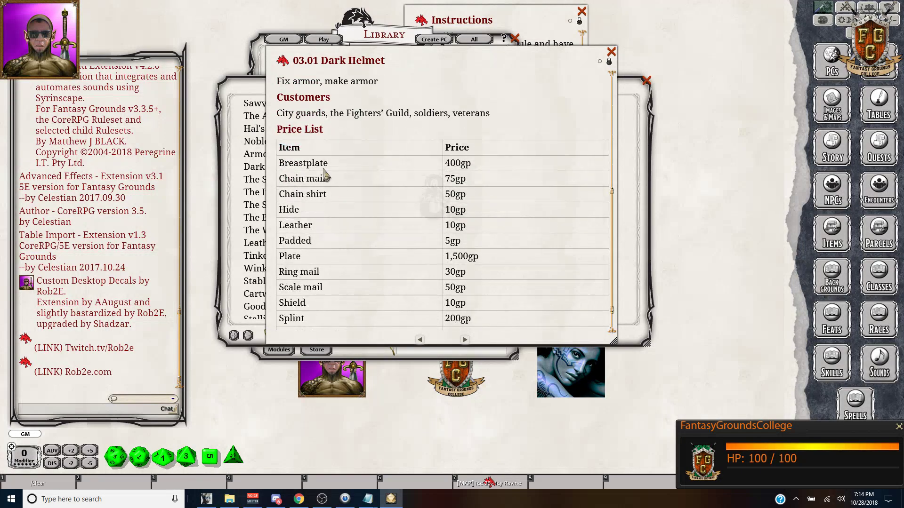
scroll(324, 175, down, 2)
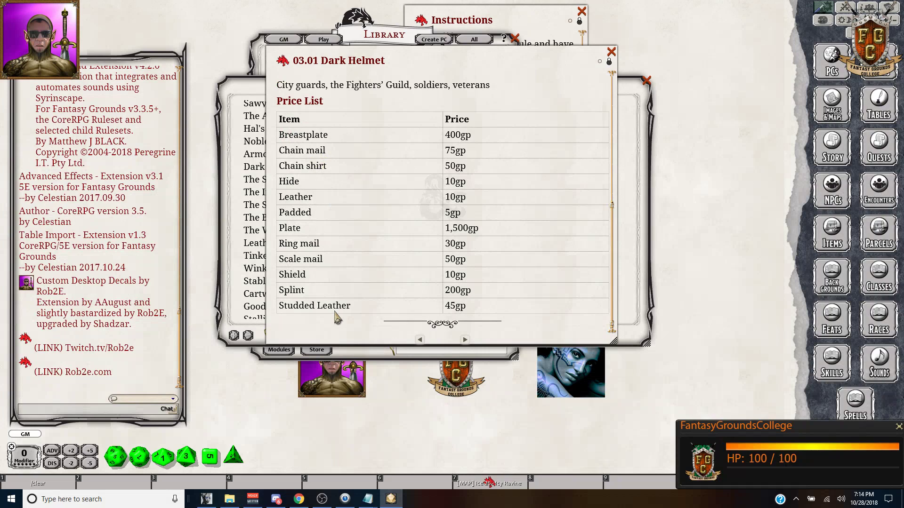
click(611, 52)
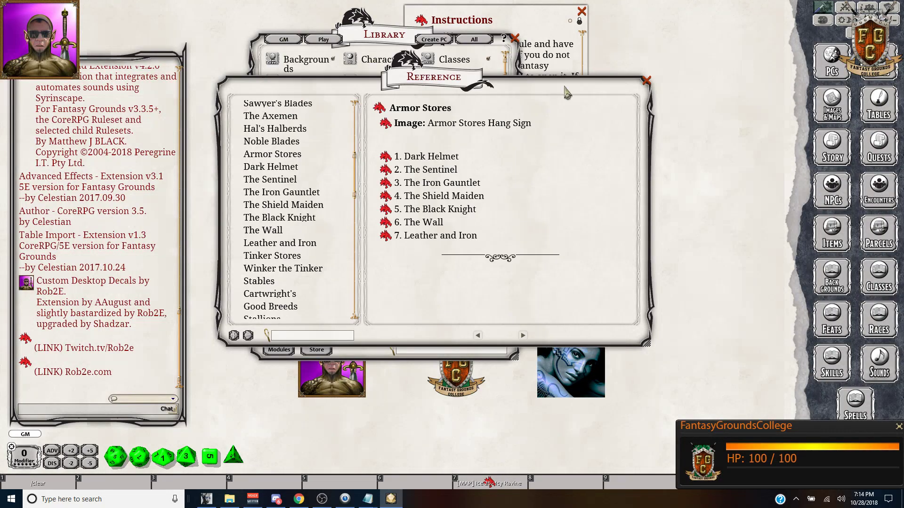
Step: Open the Jupiter Rising shop from Magic Item Stores and park it on the right
scroll(305, 237, down, 3)
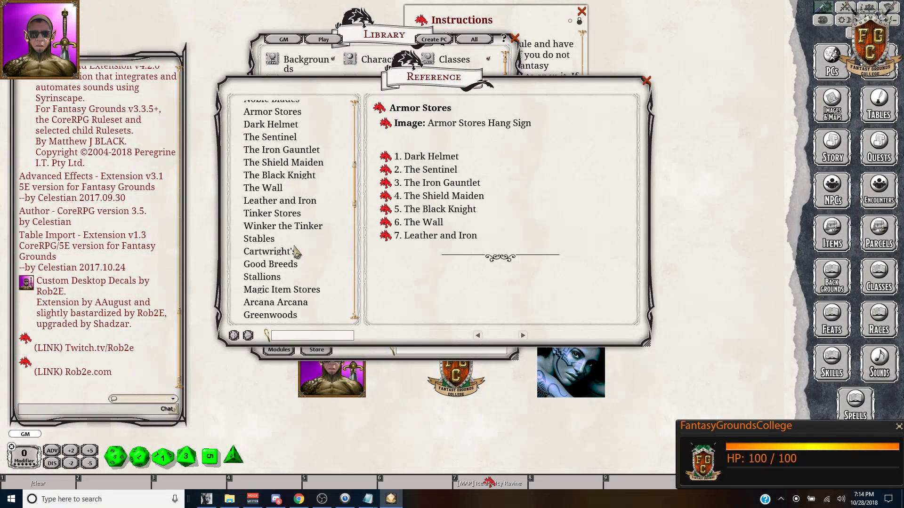
click(284, 291)
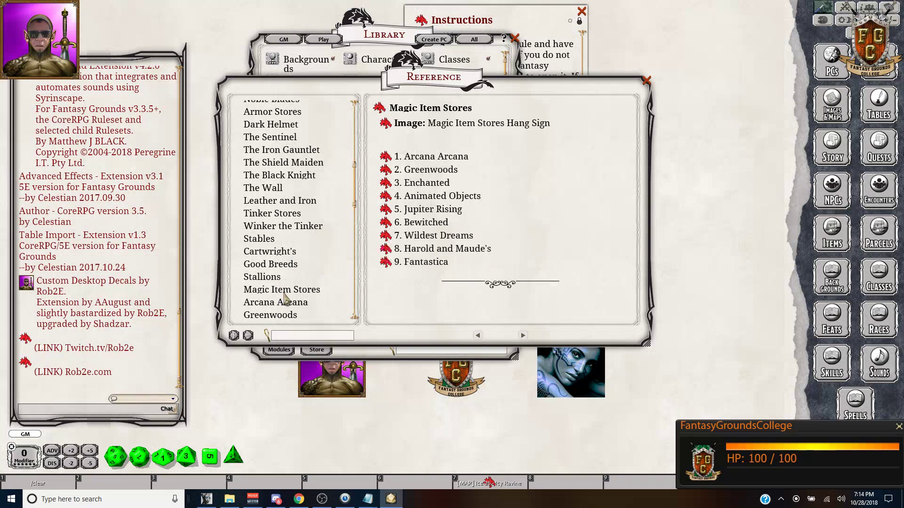
click(385, 210)
scroll(471, 200, down, 8)
scroll(472, 200, down, 6)
scroll(485, 247, down, 5)
scroll(266, 256, down, 3)
drag(457, 101, 714, 60)
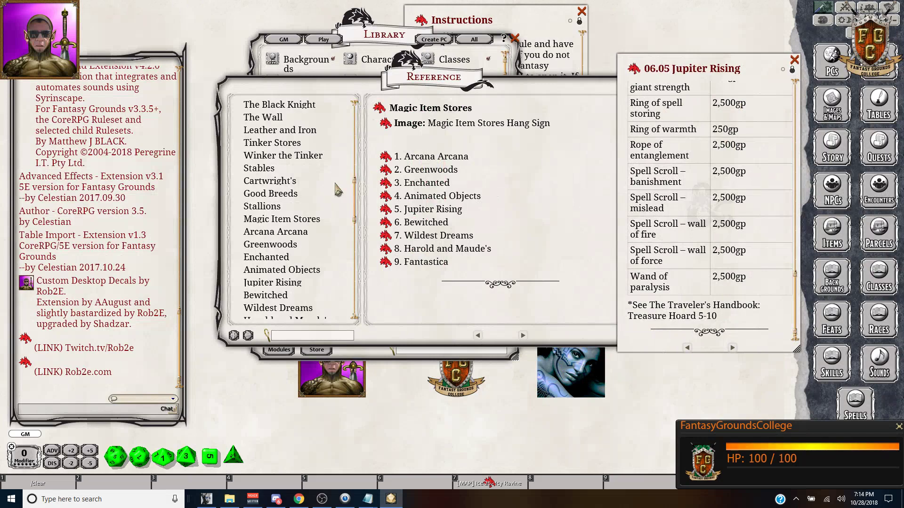
Step: Browse the Food Stores listing, then show the Art Stores page
scroll(338, 189, down, 2)
scroll(337, 189, down, 4)
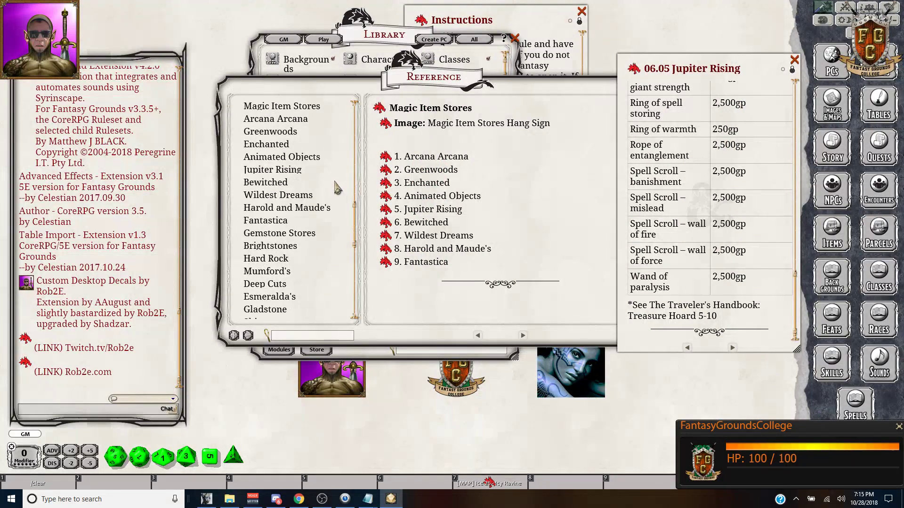
scroll(333, 182, down, 6)
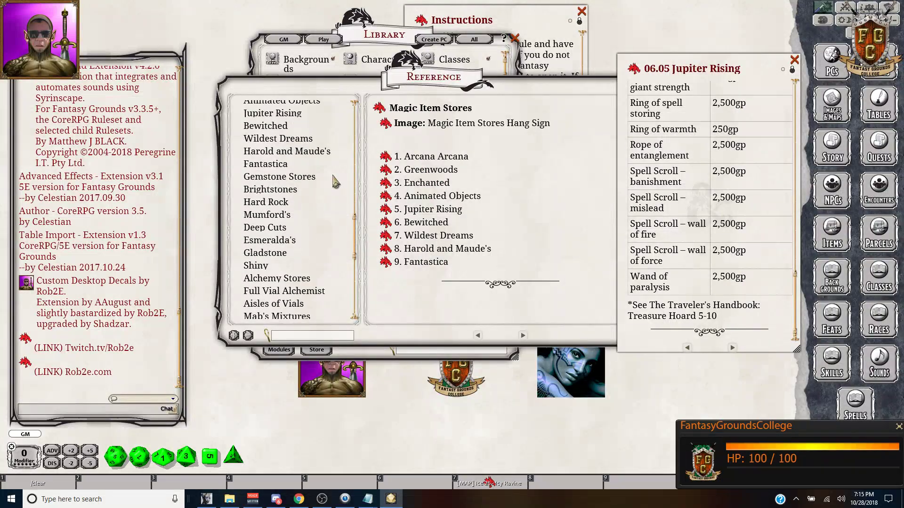
scroll(333, 183, down, 3)
click(272, 229)
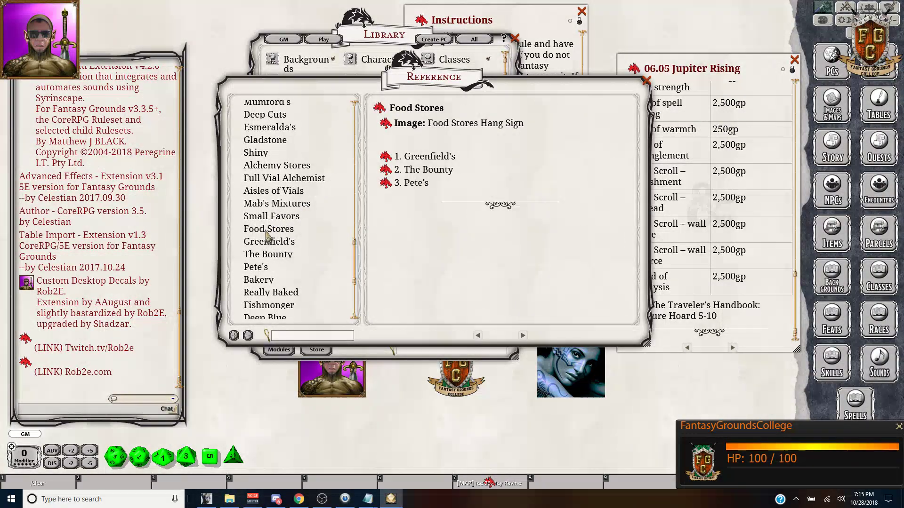
scroll(269, 240, down, 3)
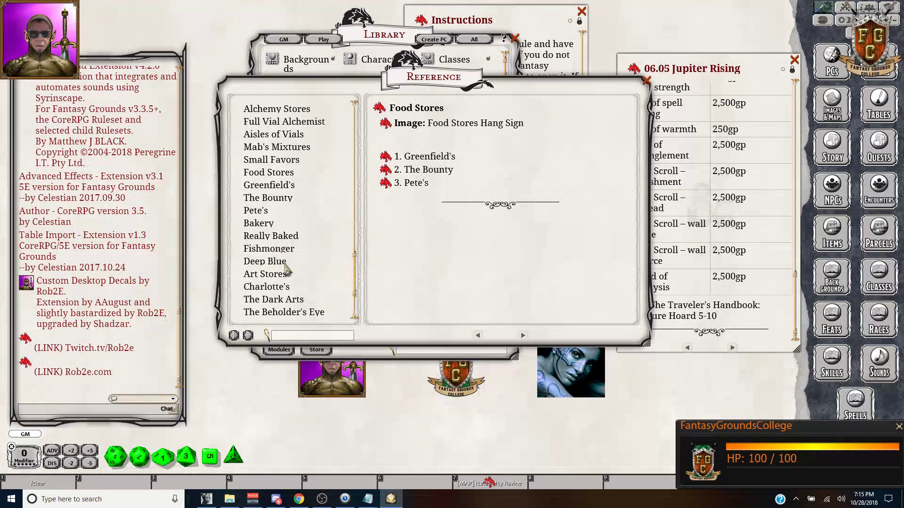
click(270, 275)
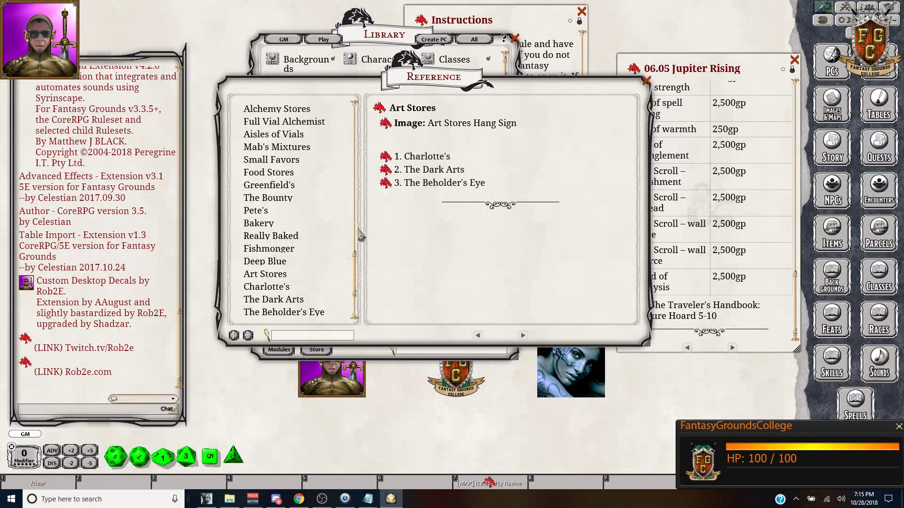
Step: Open Charlotte's shop entry and move it aside
click(386, 158)
scroll(464, 222, down, 10)
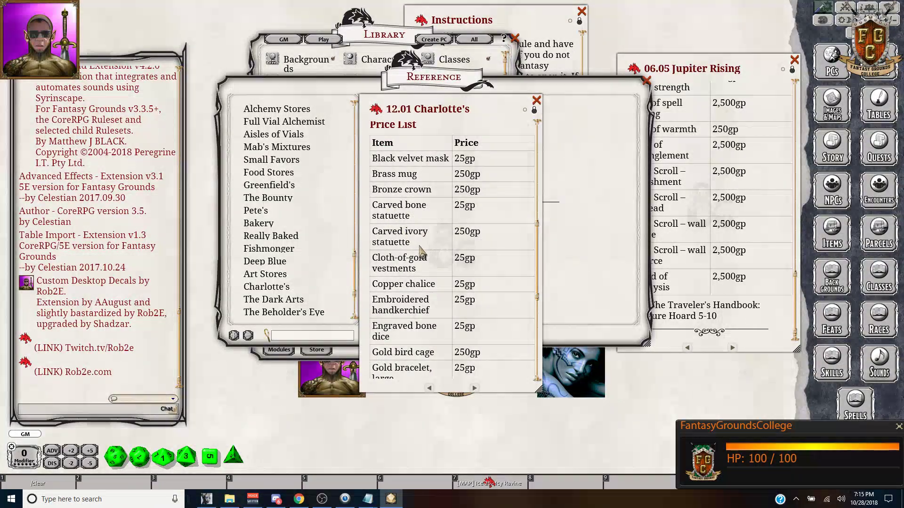
scroll(433, 259, down, 8)
drag(489, 119, 625, 86)
scroll(322, 181, down, 3)
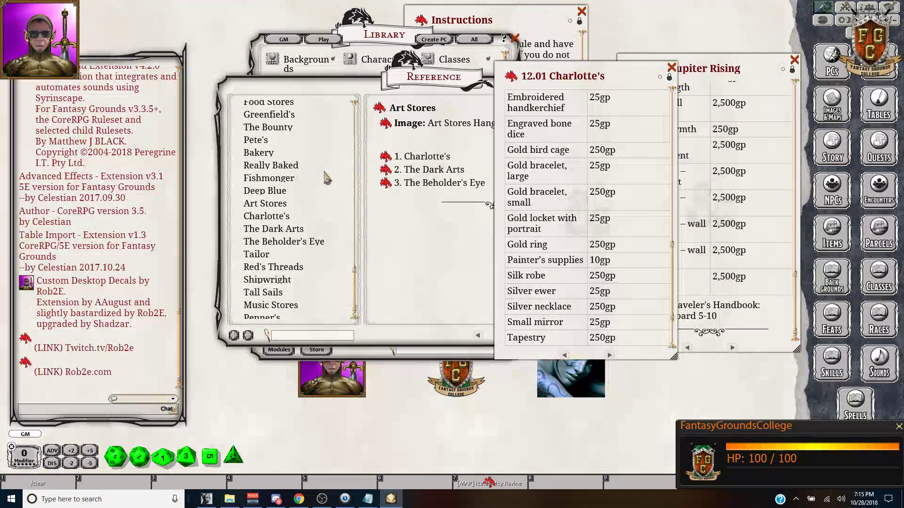
scroll(326, 178, down, 1)
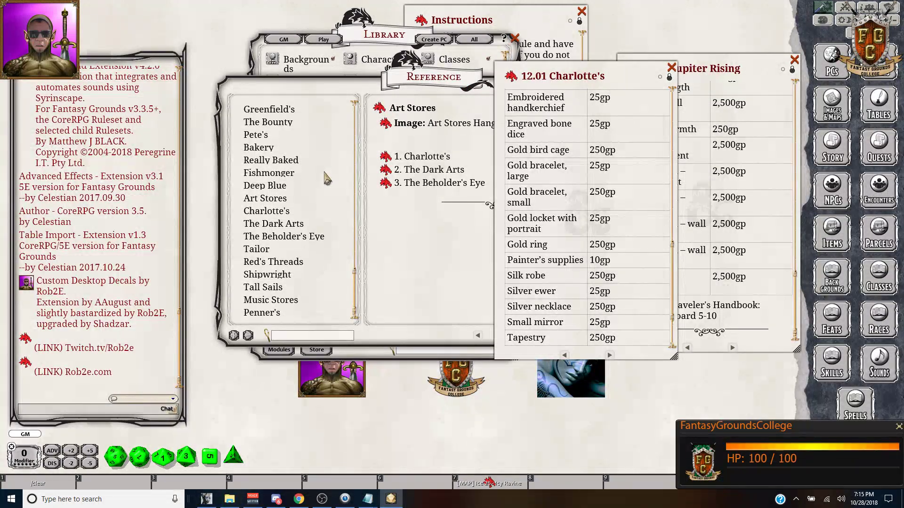
Step: Open the Tall Sails entry from the Shipwright listing and move it aside
click(271, 279)
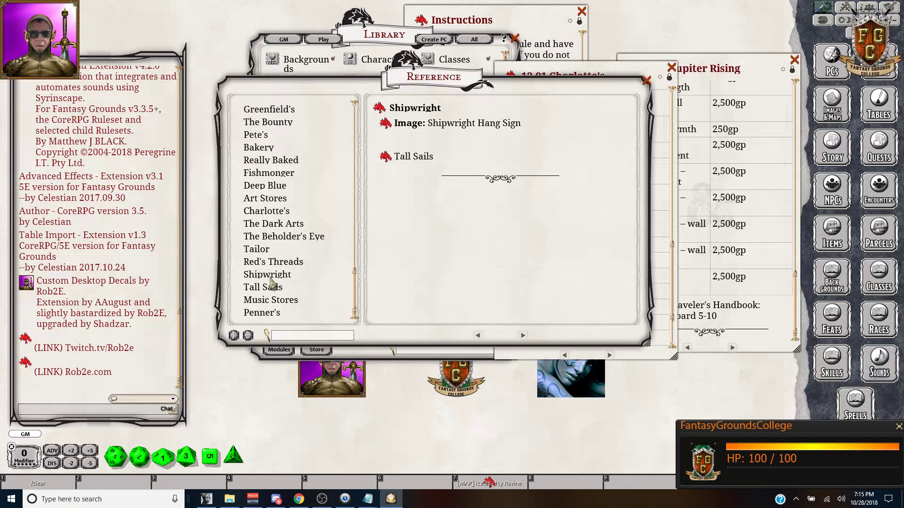
click(387, 159)
scroll(451, 176, down, 6)
scroll(451, 177, down, 3)
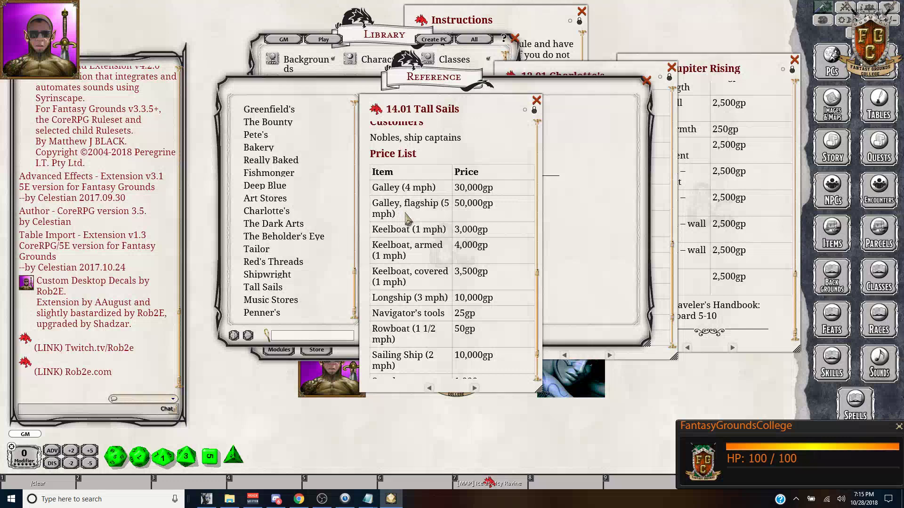
scroll(428, 252, down, 3)
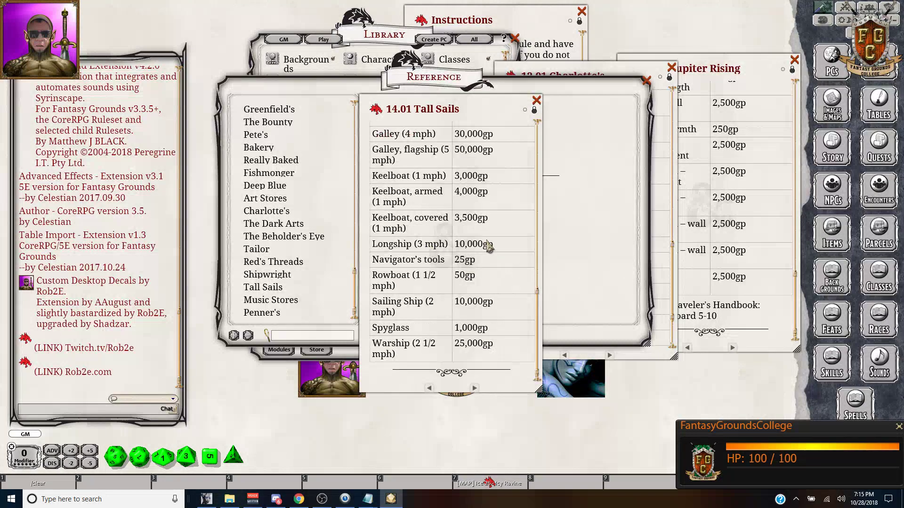
drag(531, 109, 628, 97)
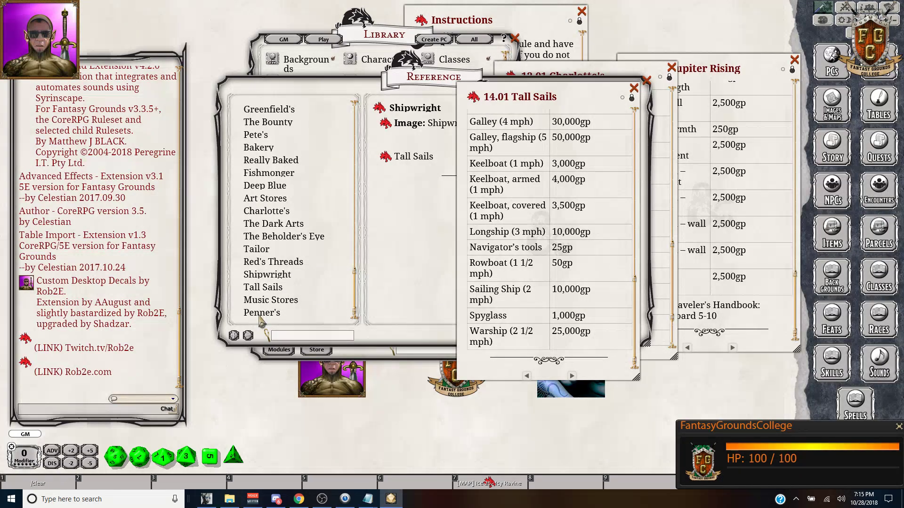
Step: Glance at Penner's under Music Stores, close it, and close the stores reference
click(266, 302)
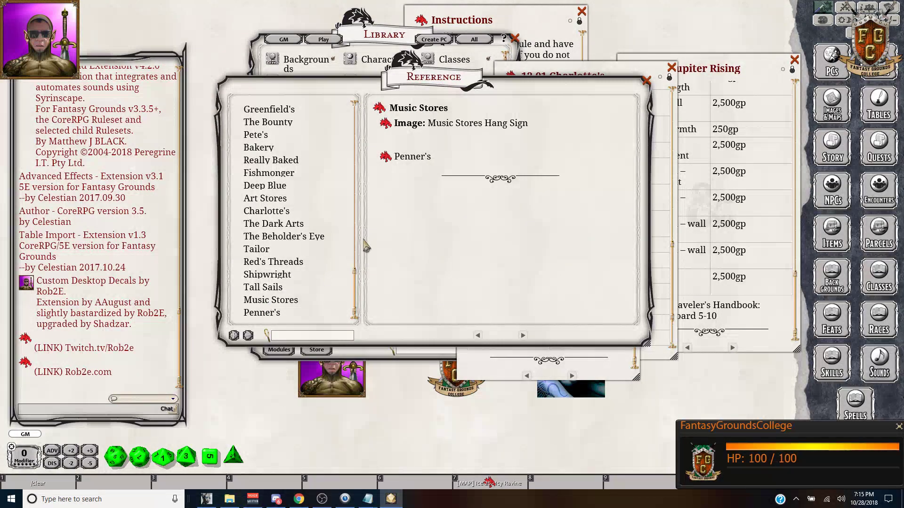
click(388, 157)
scroll(428, 165, down, 10)
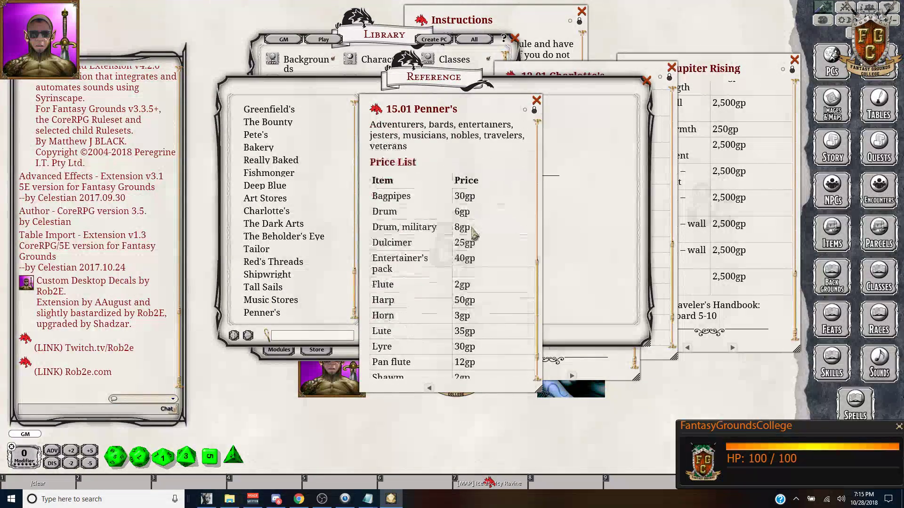
click(536, 101)
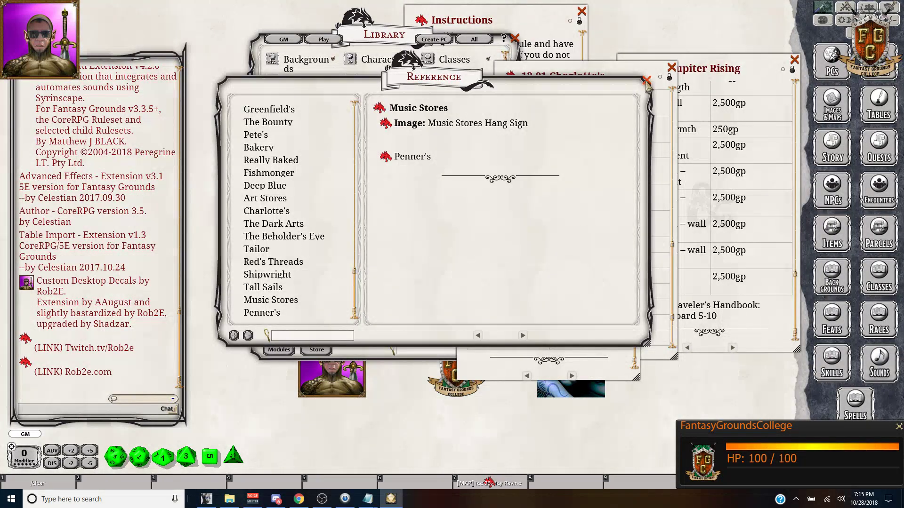
click(647, 81)
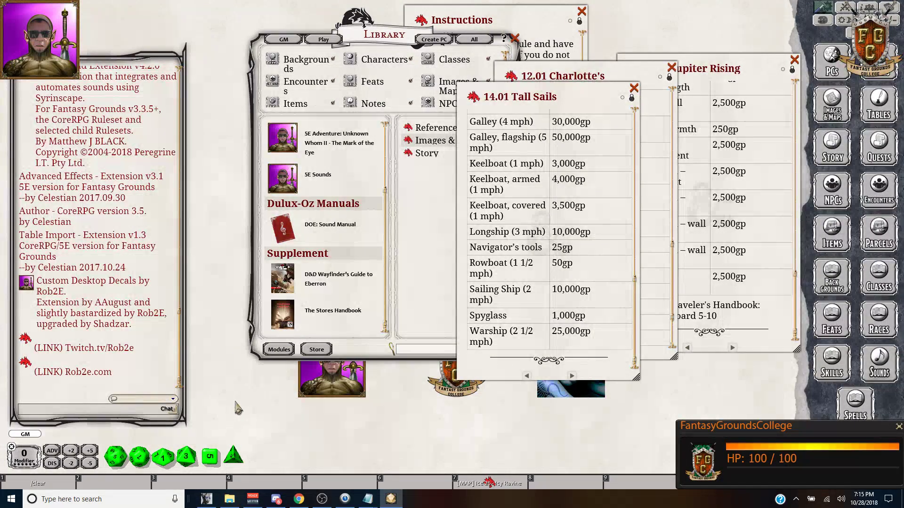
Step: Return to the Dungeon Master's Bundle II page and scroll through its handbook contents
click(300, 502)
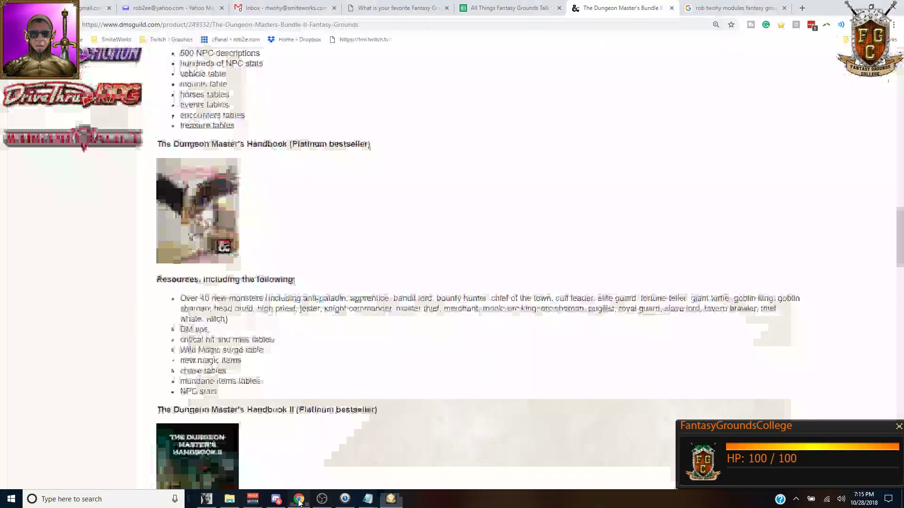
scroll(389, 306, up, 15)
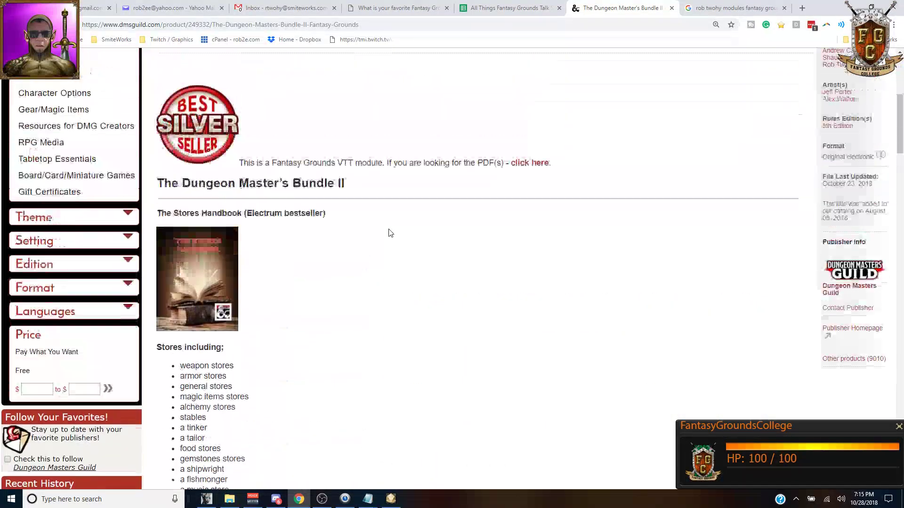
scroll(389, 232, up, 1)
scroll(205, 272, down, 8)
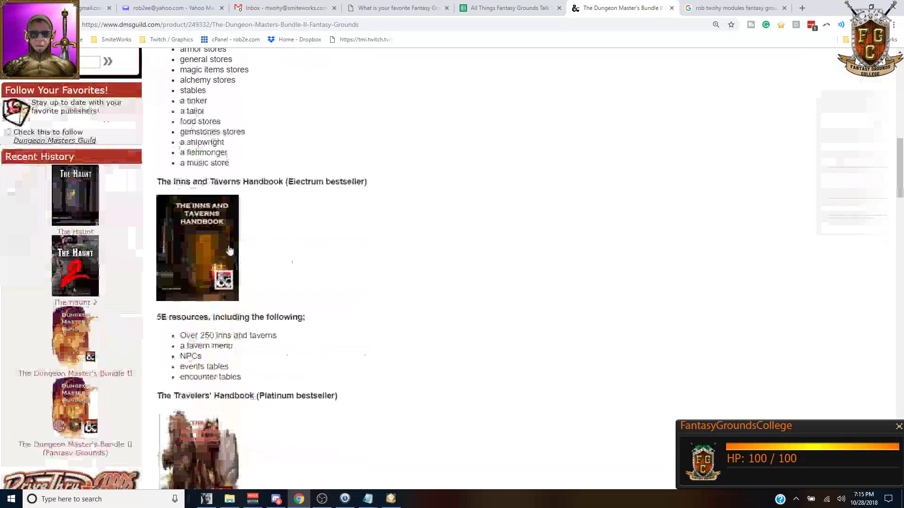
scroll(200, 234, down, 4)
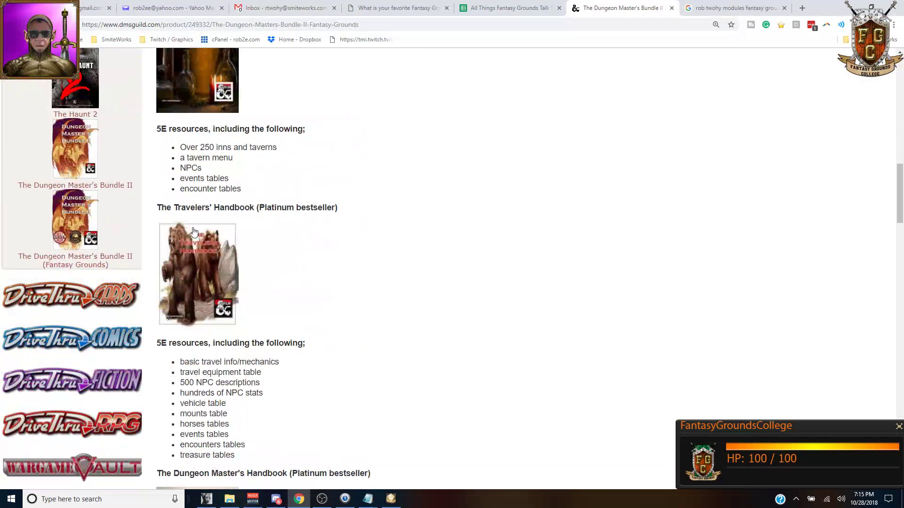
scroll(256, 212, down, 5)
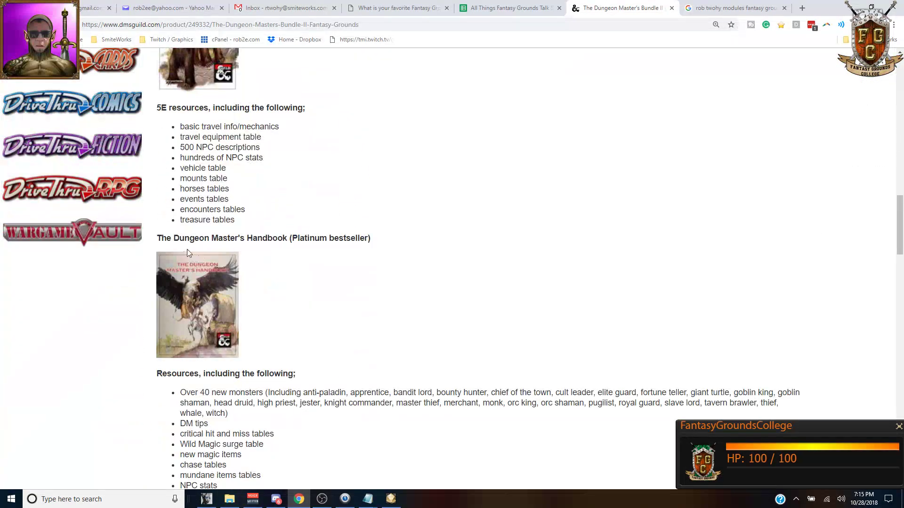
scroll(301, 259, down, 5)
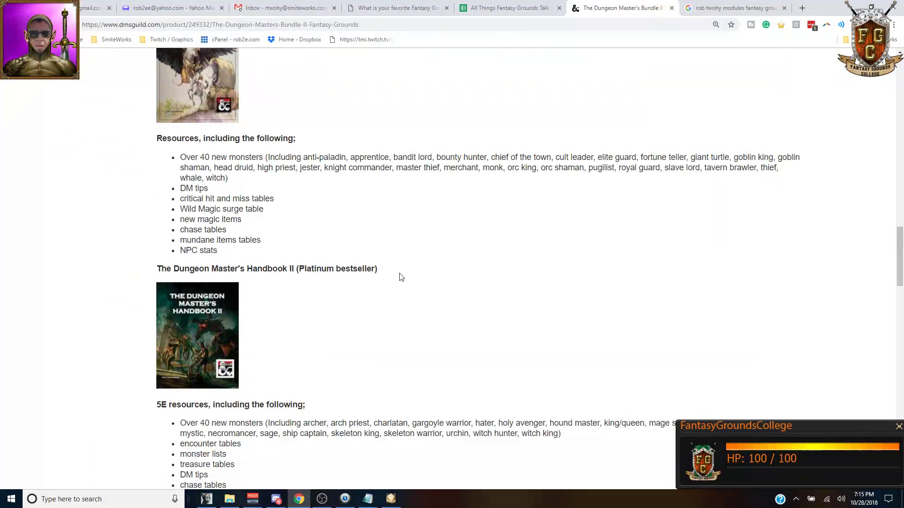
scroll(399, 278, down, 3)
scroll(336, 183, up, 3)
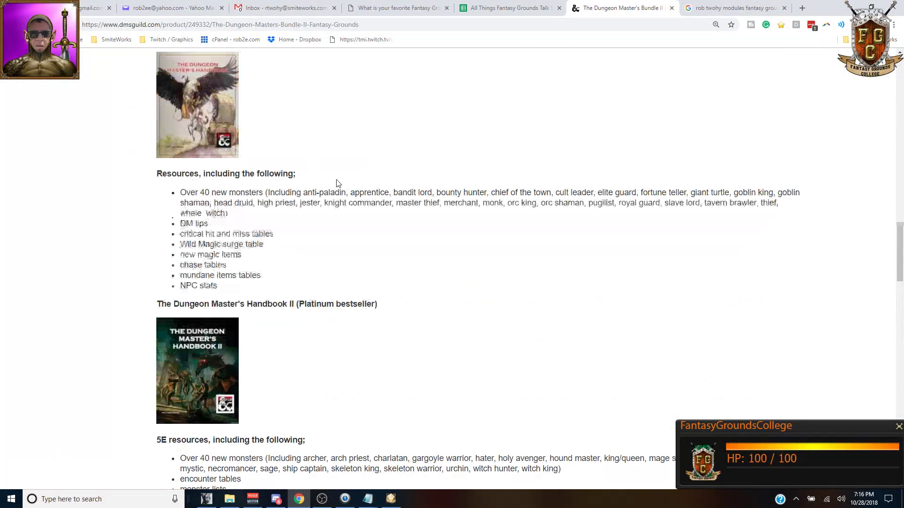
Step: Select the page's web address, highlight '500 NPC descriptions', then bring up the extensions folder
click(372, 19)
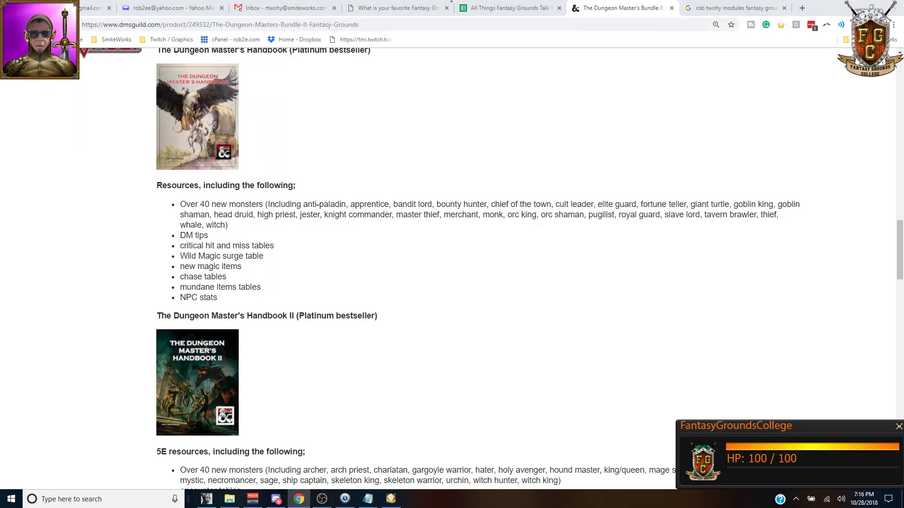
click(423, 24)
scroll(346, 236, up, 2)
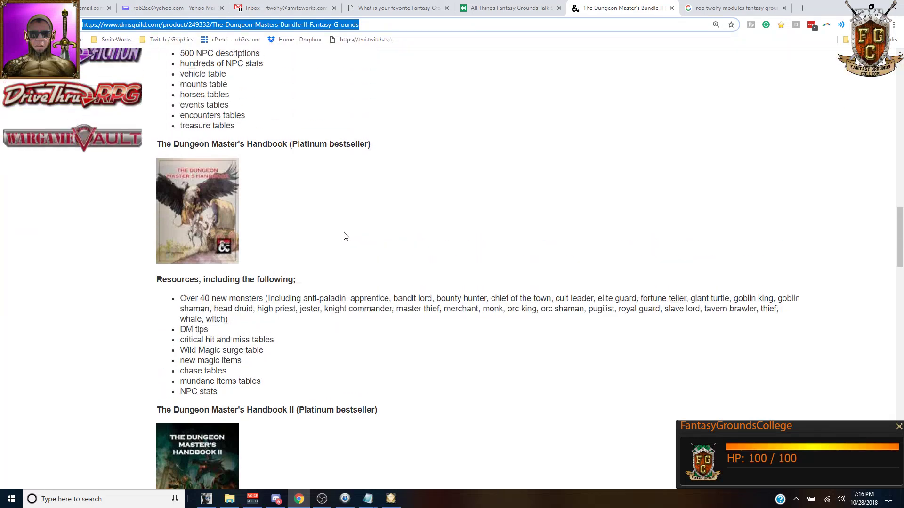
scroll(338, 240, up, 3)
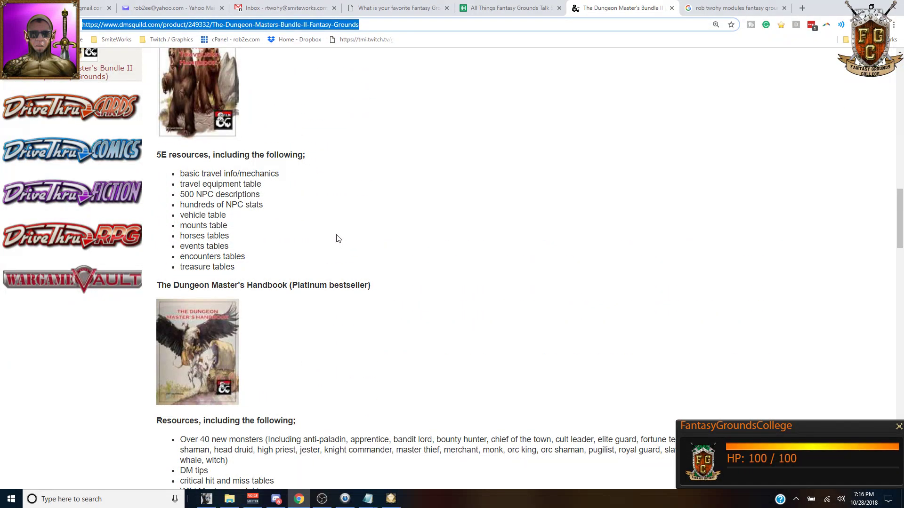
drag(182, 194, 266, 198)
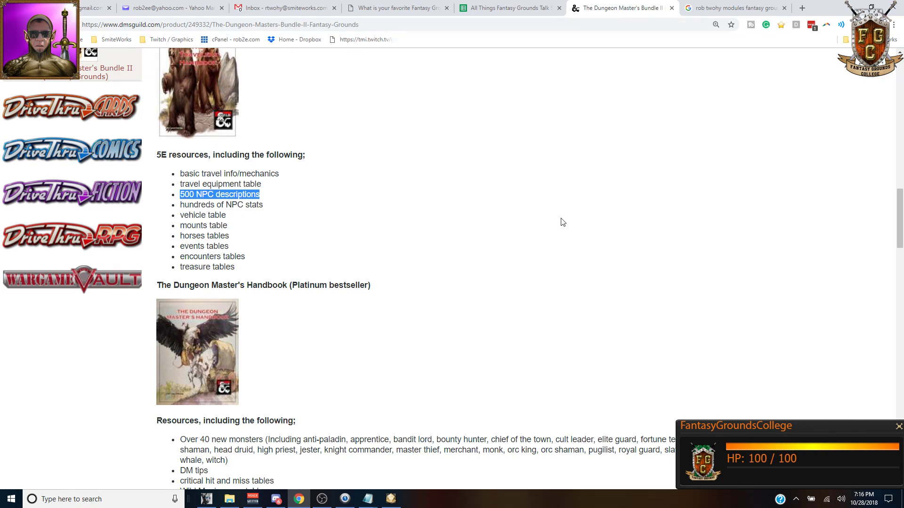
scroll(534, 236, up, 14)
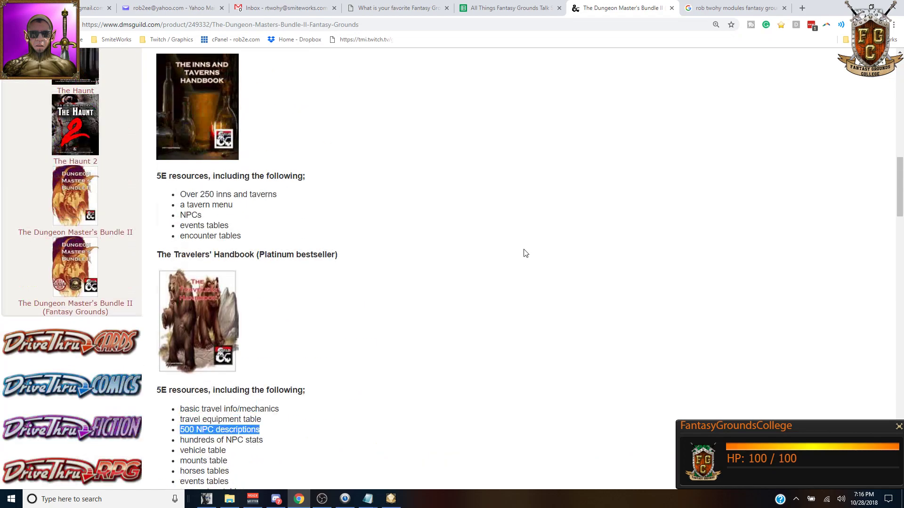
scroll(516, 243, up, 5)
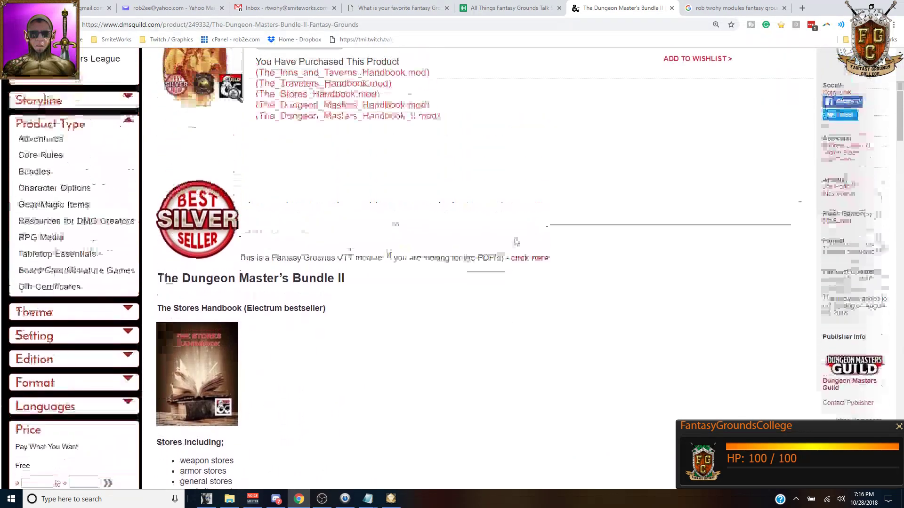
click(230, 499)
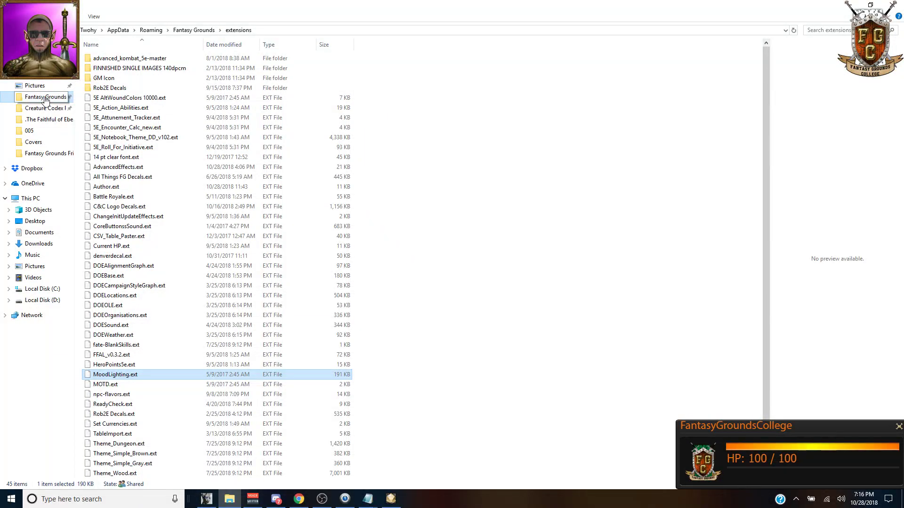
Step: Go to Documents, open the author's FG folder, then the Dungeons Master's Bundle II folder
click(45, 79)
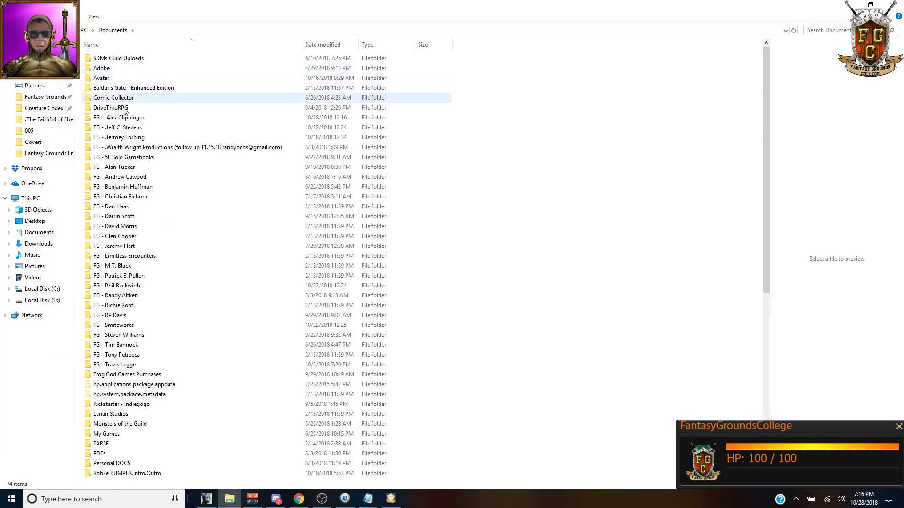
double_click(121, 177)
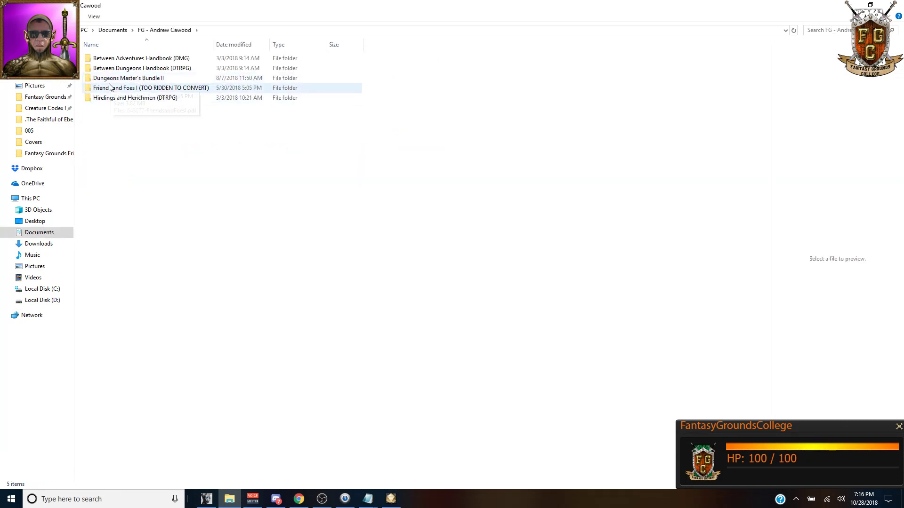
double_click(111, 81)
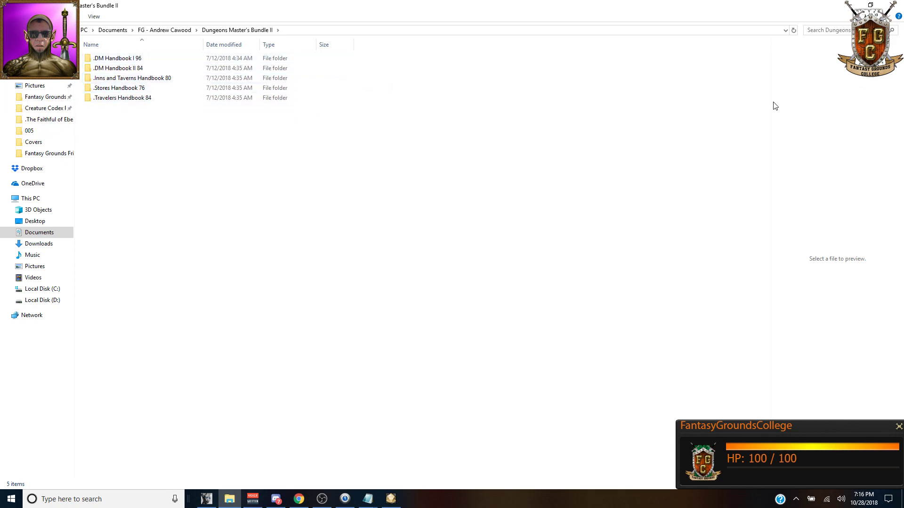
Step: Bring Chrome back and scroll the bundle page to The Stores Handbook's list of stores
click(893, 5)
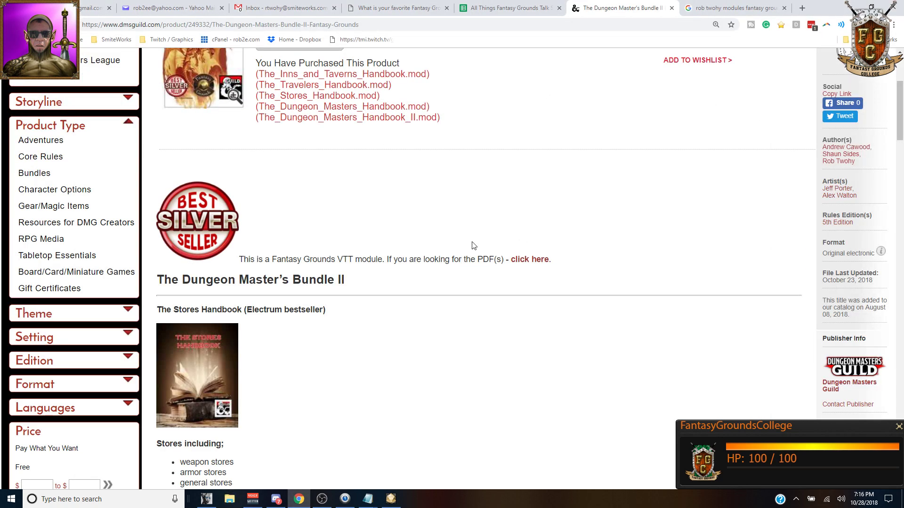
scroll(475, 245, up, 6)
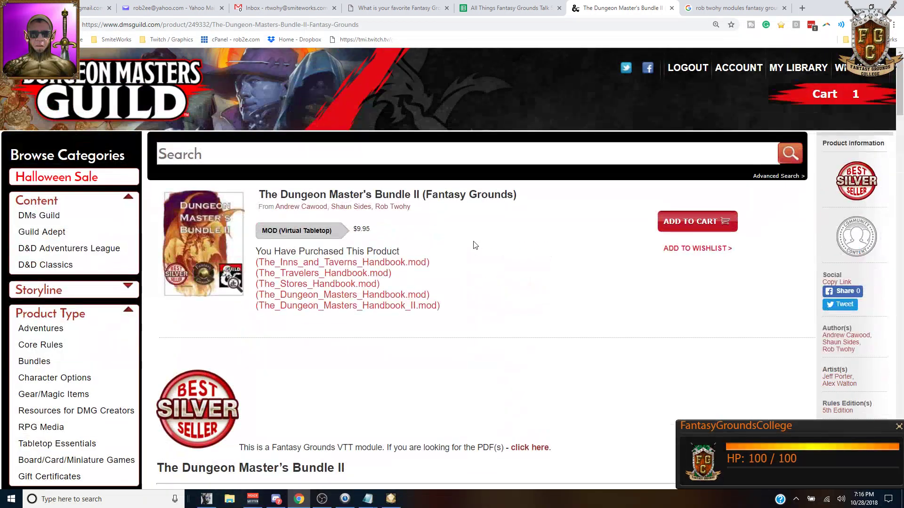
scroll(475, 245, up, 3)
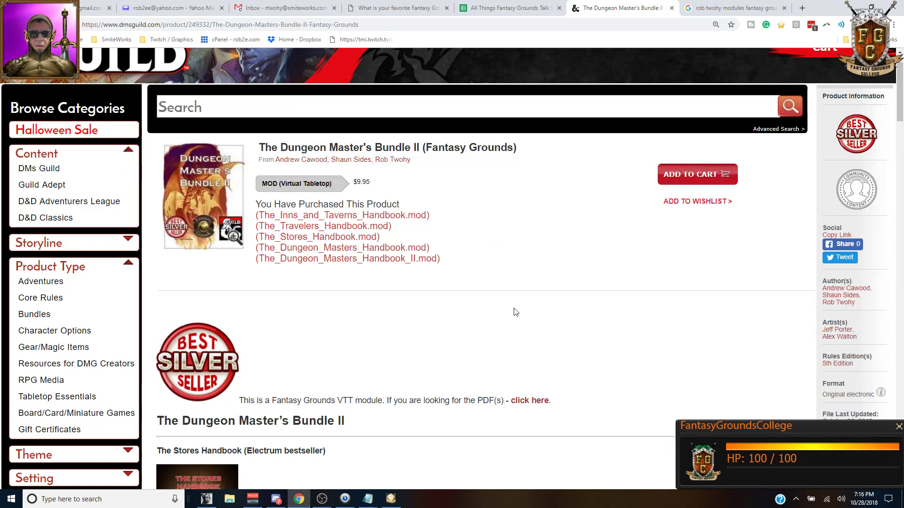
scroll(513, 310, down, 7)
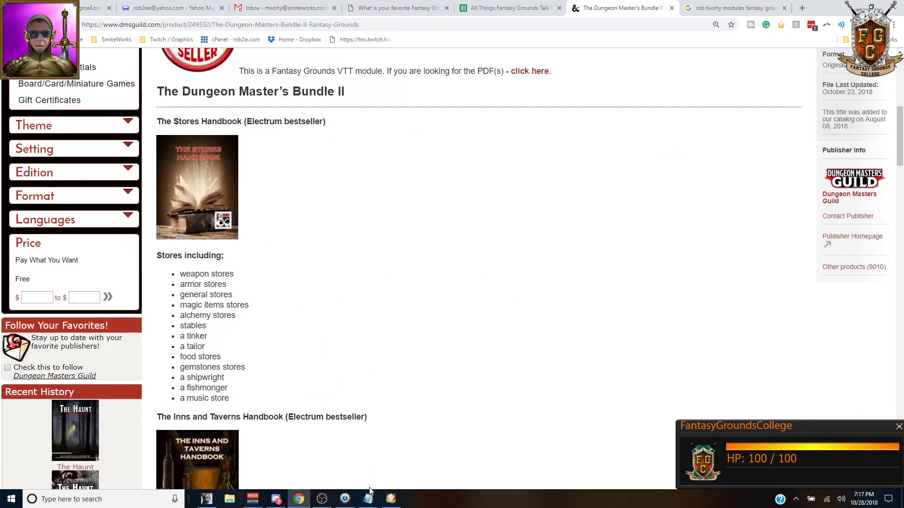
mouse_move(396, 505)
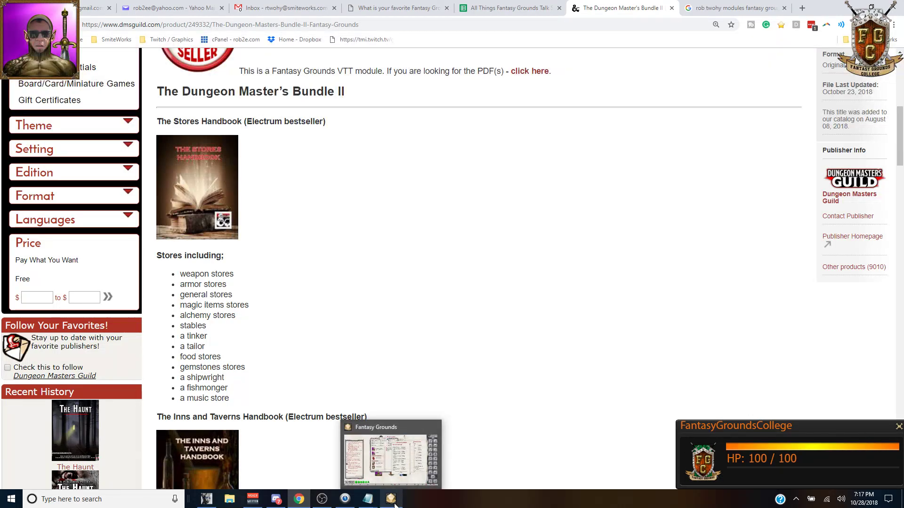
click(211, 503)
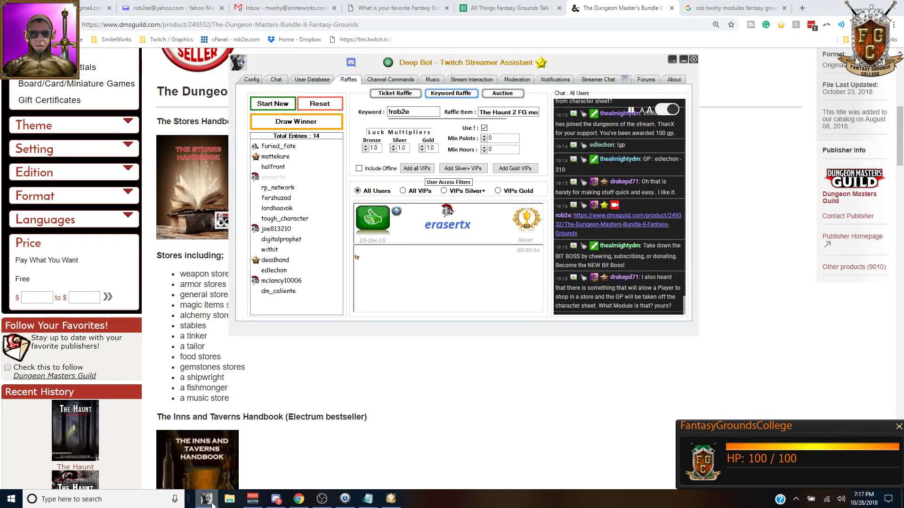
click(277, 80)
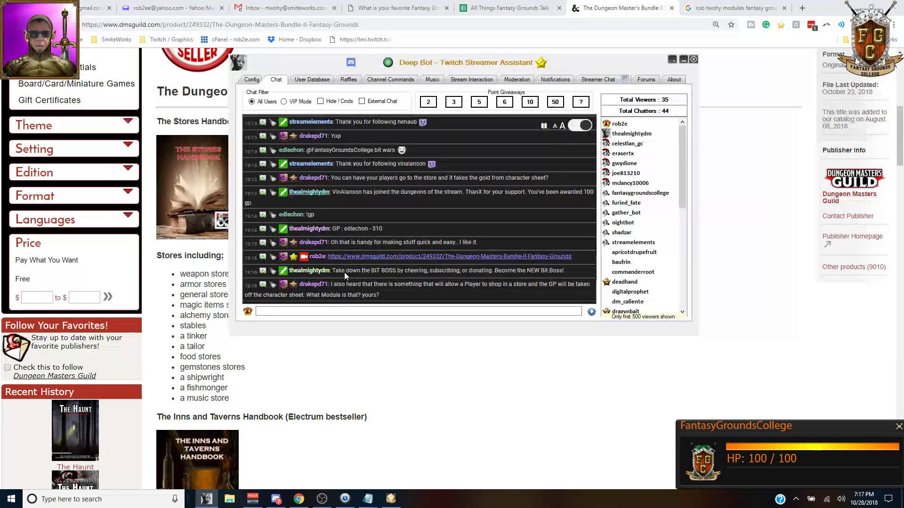
click(433, 432)
scroll(433, 432, up, 8)
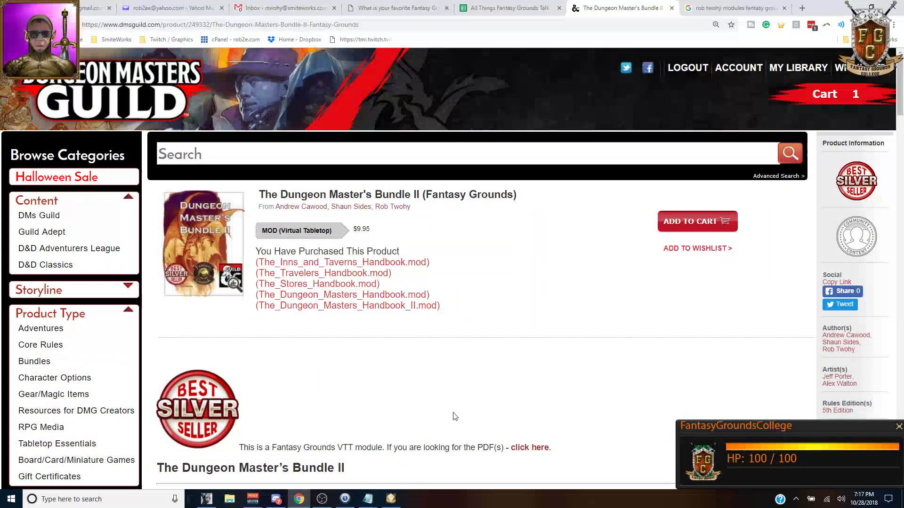
Step: Scroll up and down the $9.95 bundle page reviewing the five purchased handbook descriptions
scroll(455, 414, down, 3)
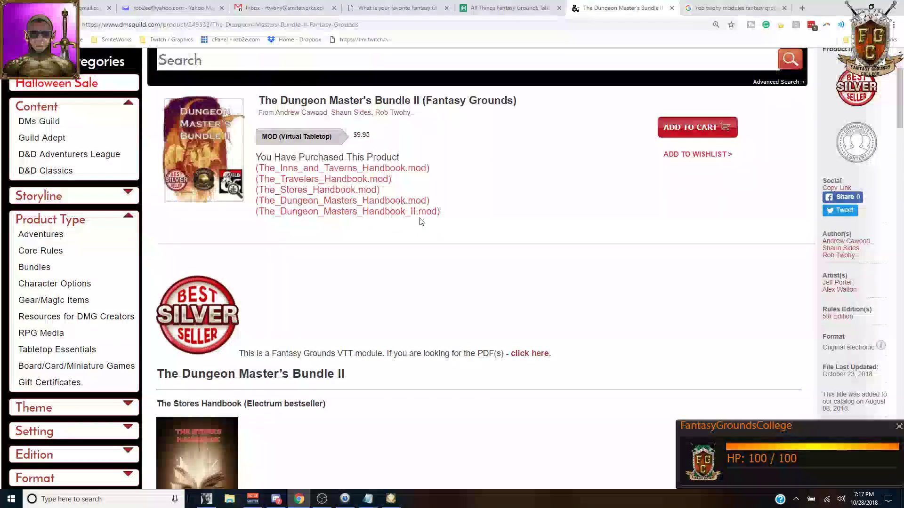
scroll(420, 219, down, 8)
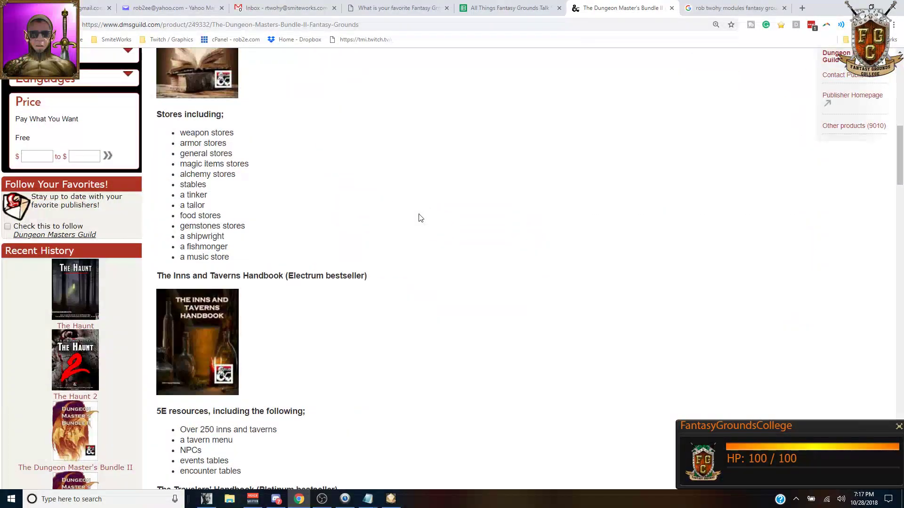
scroll(420, 218, down, 16)
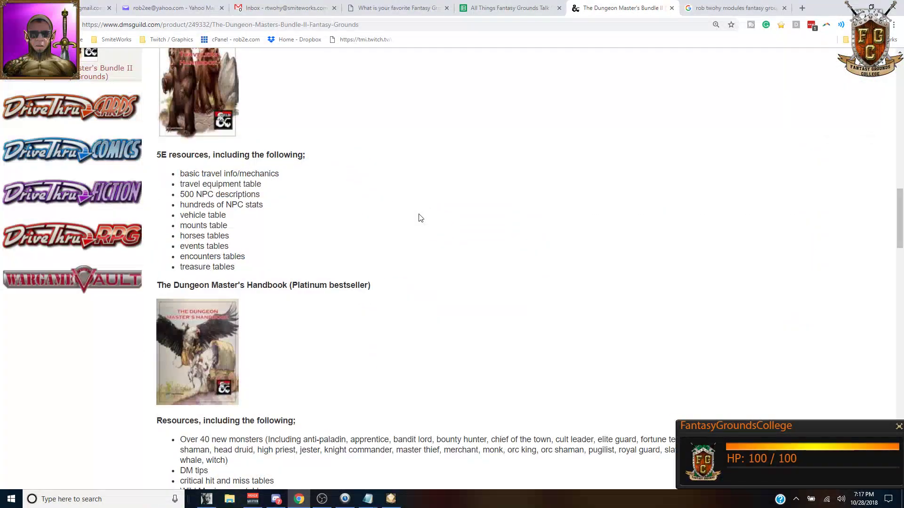
scroll(419, 214, down, 10)
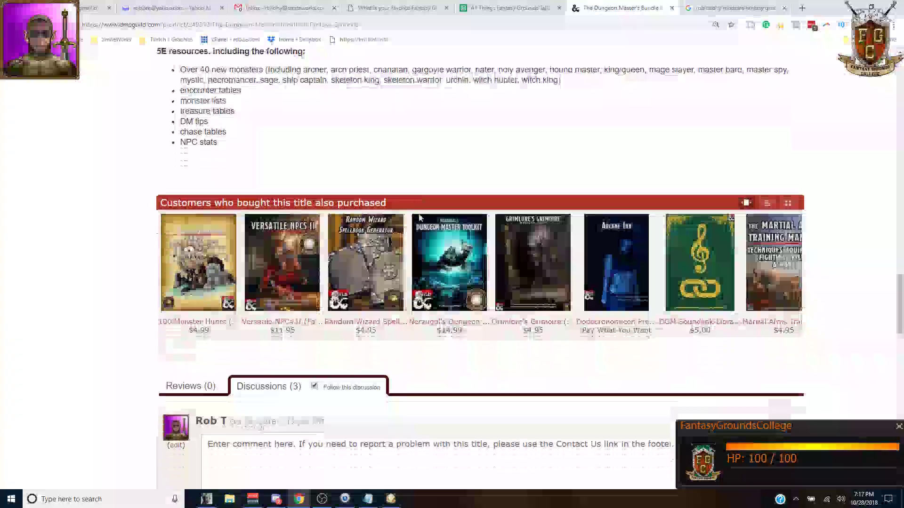
scroll(420, 218, up, 9)
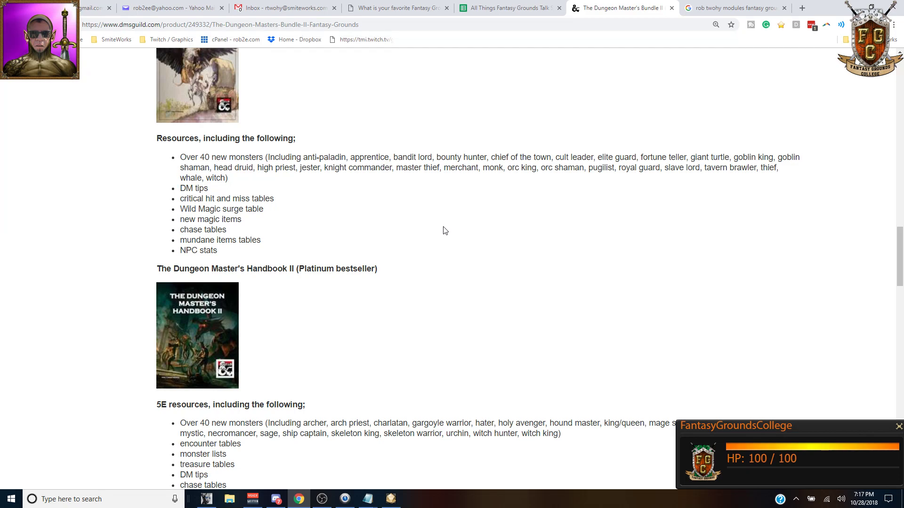
scroll(445, 217, up, 15)
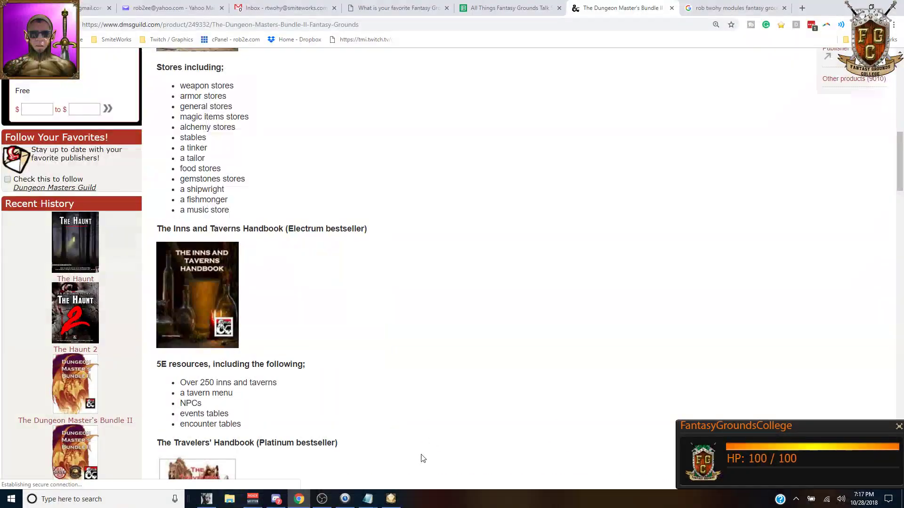
scroll(460, 325, up, 12)
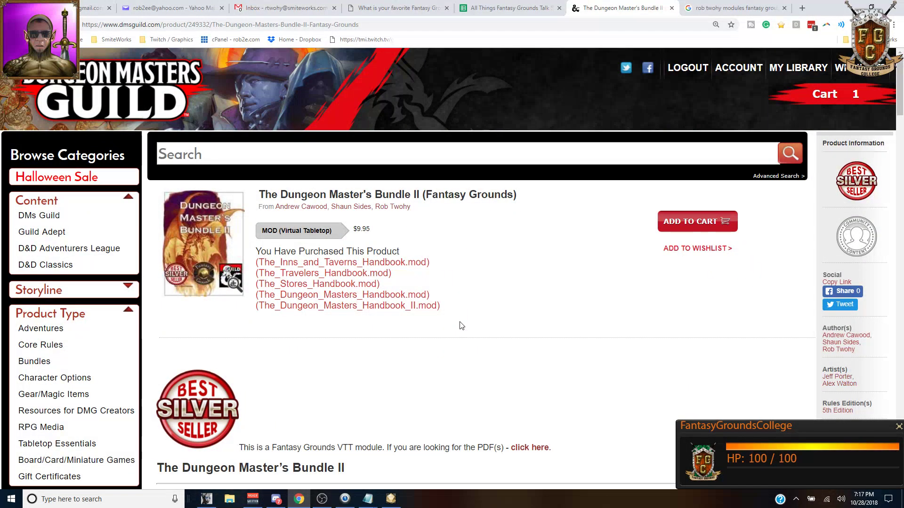
scroll(461, 326, down, 1)
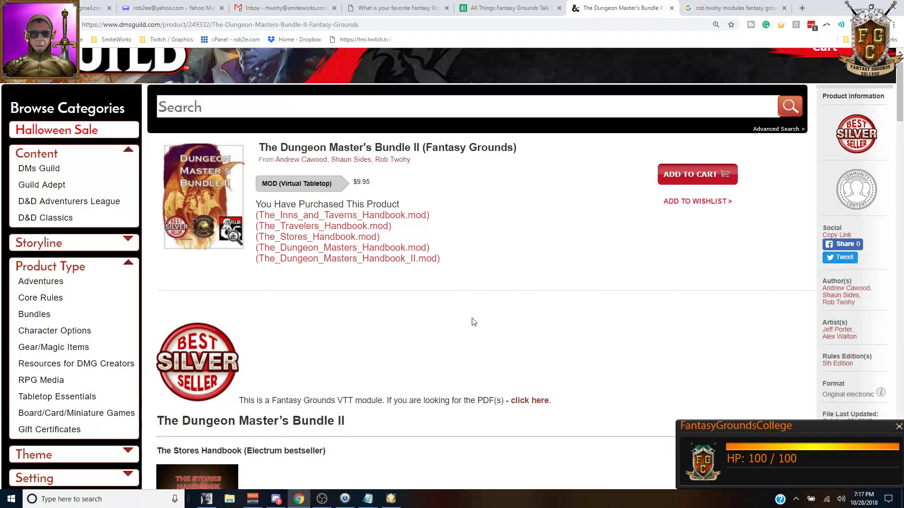
scroll(473, 322, down, 3)
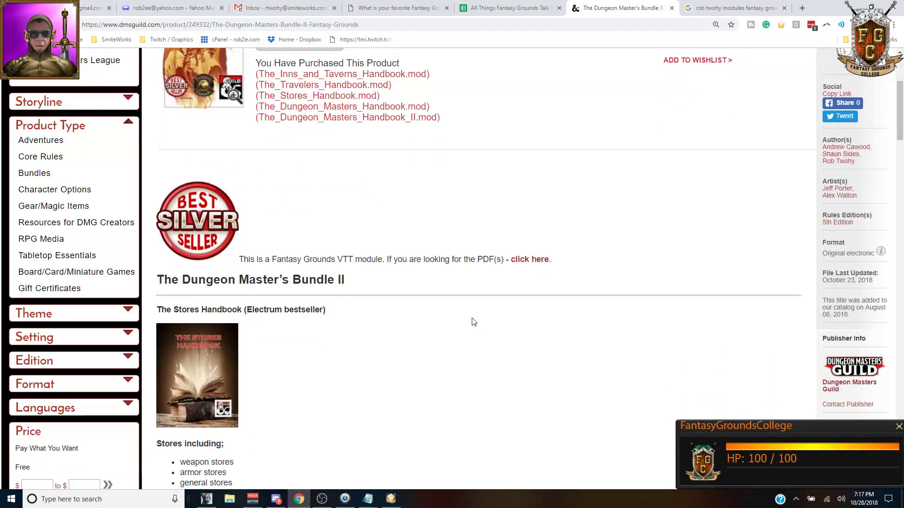
scroll(473, 322, up, 3)
scroll(303, 194, down, 4)
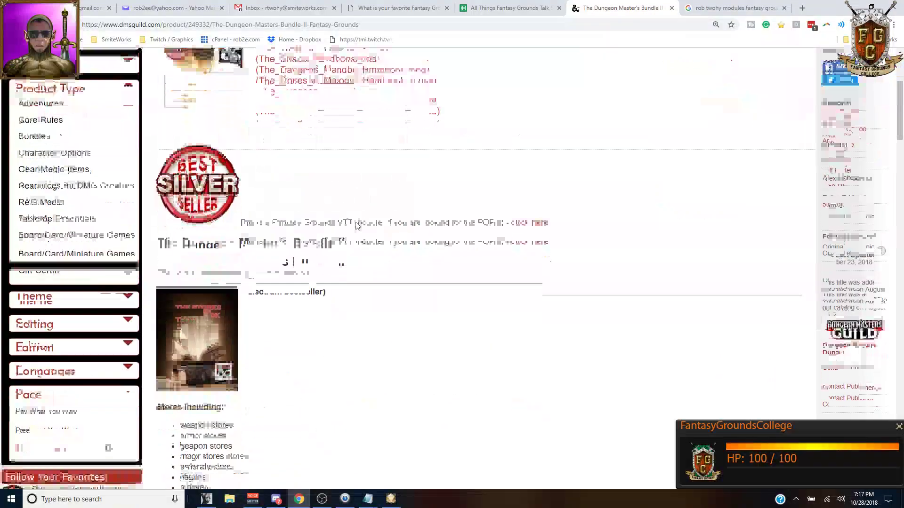
scroll(356, 226, down, 15)
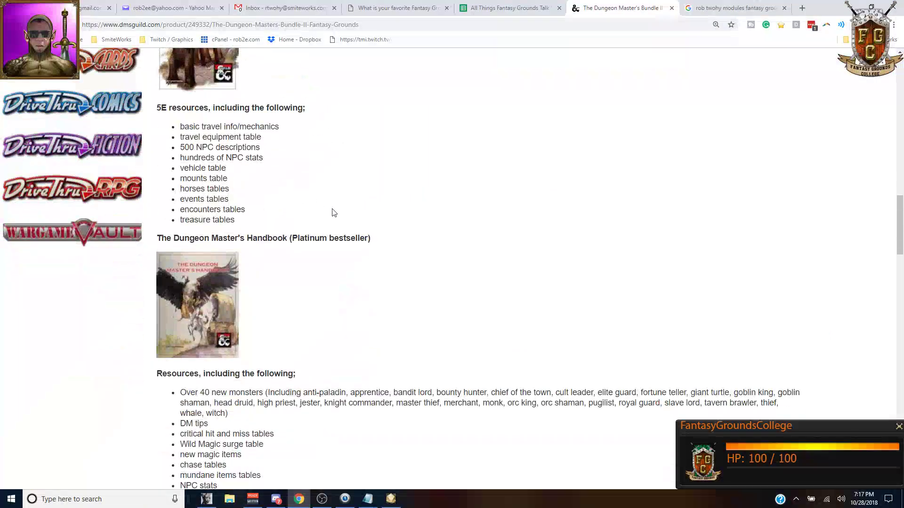
scroll(405, 203, up, 15)
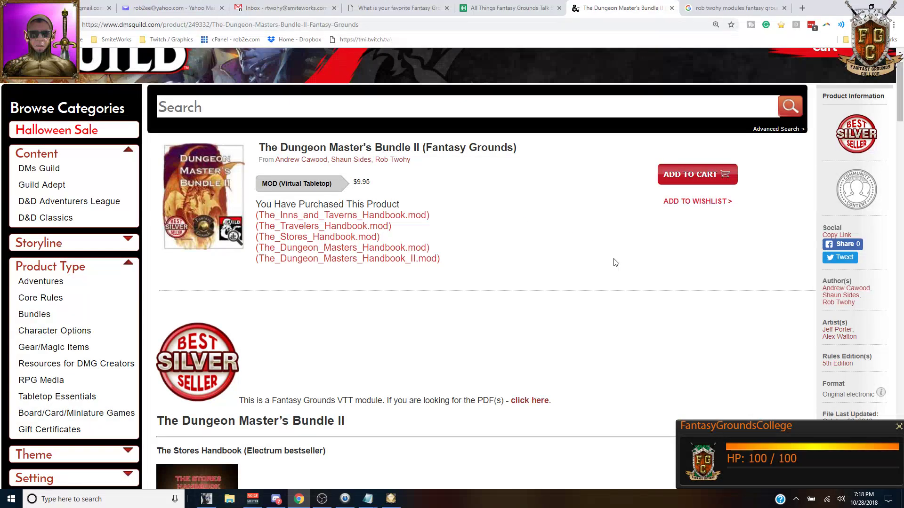
Step: In the Fantasy Grounds library, show the Module ORGANIZER's Images & Maps and Story entries
click(392, 501)
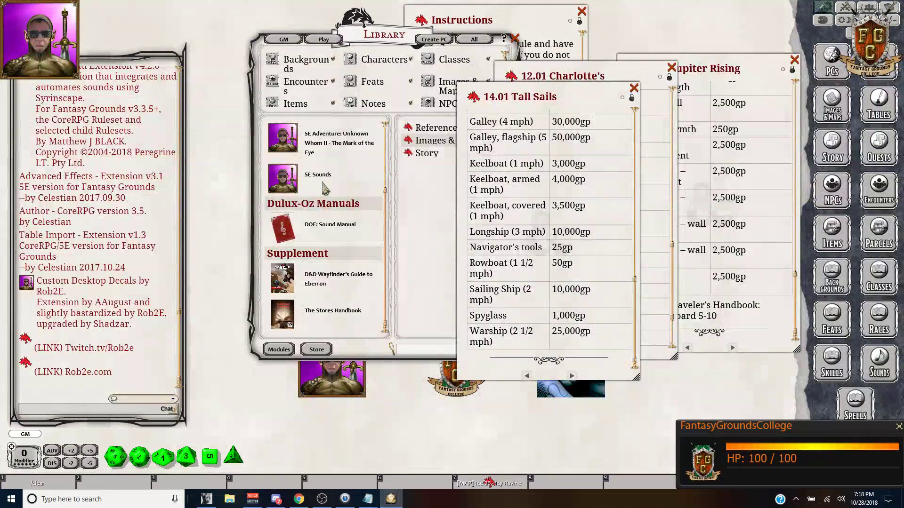
scroll(320, 183, up, 3)
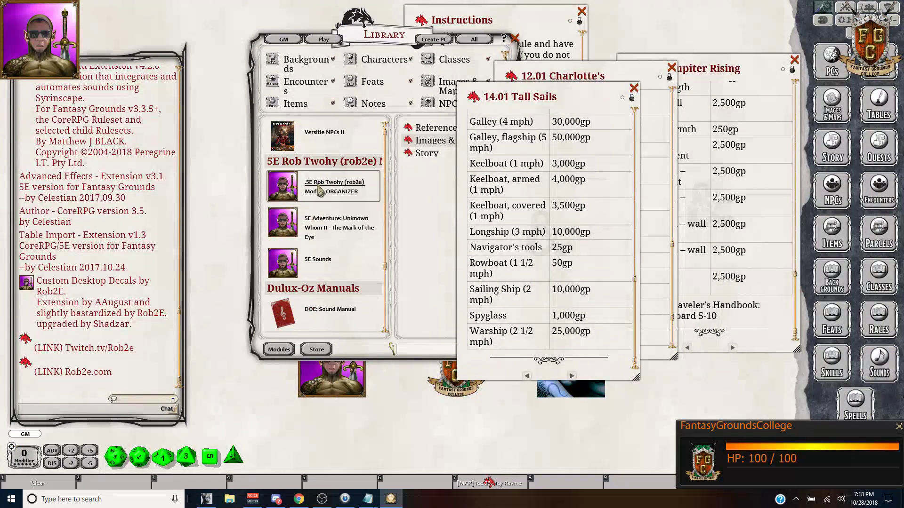
click(318, 198)
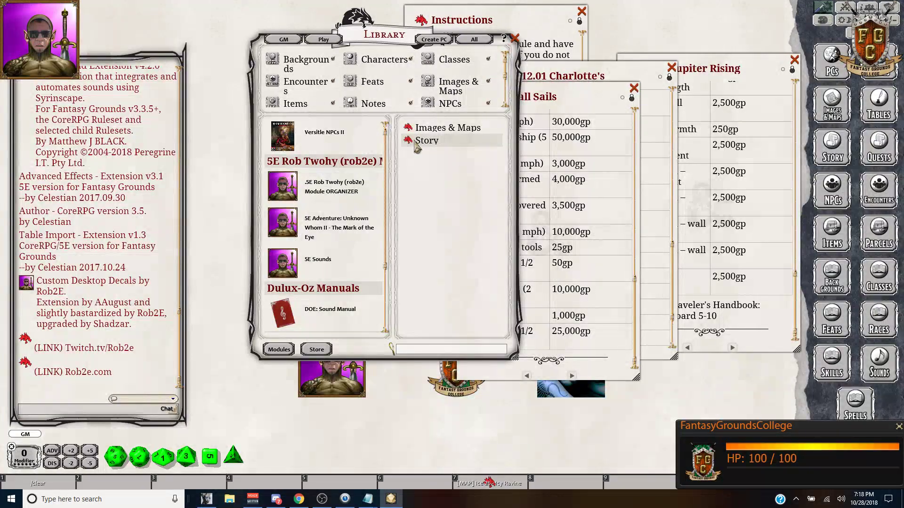
click(299, 499)
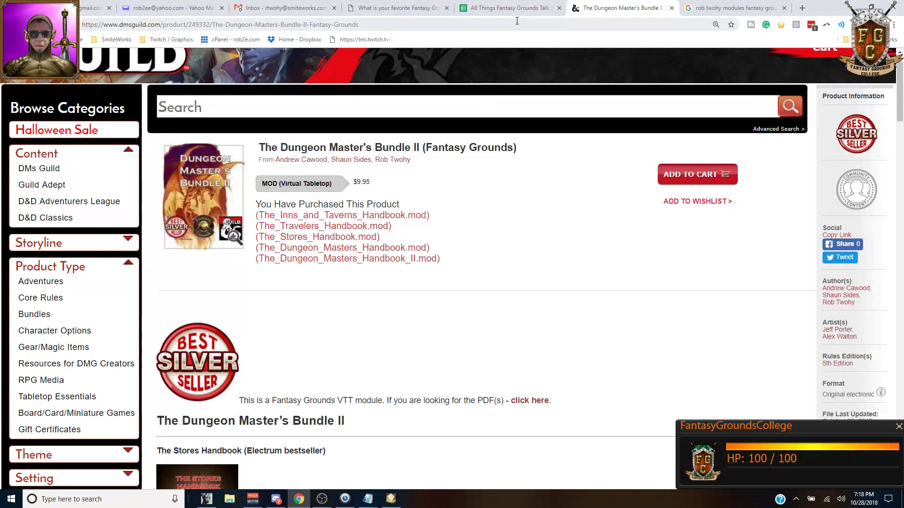
Step: Look over the Fantasy Grounds module search results, then bring up Discord's dms-guild-updates channel
click(729, 8)
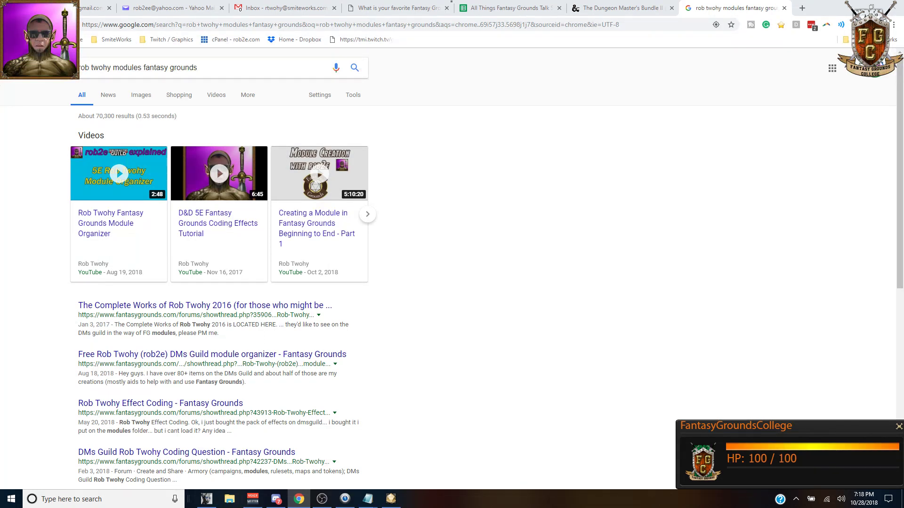
click(252, 499)
click(276, 500)
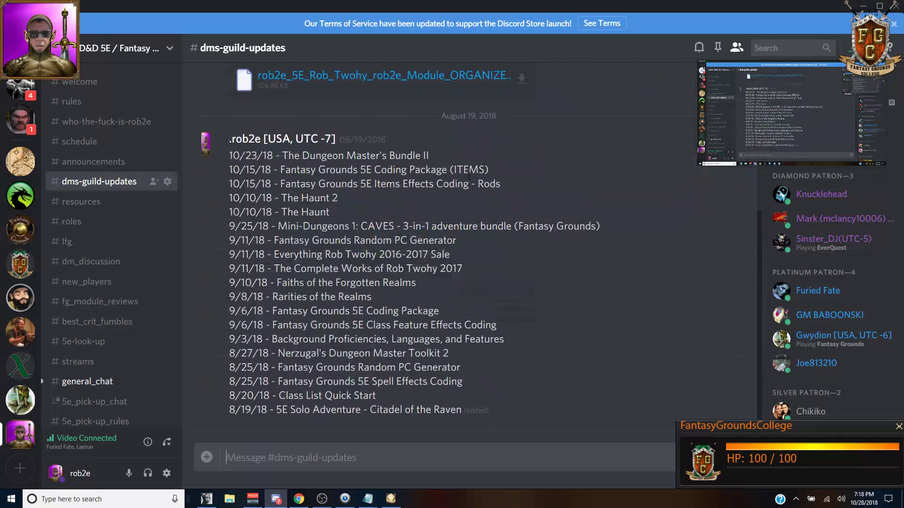
Step: Open the Rob2e Projects spreadsheet from the link in the introduction channel
click(94, 122)
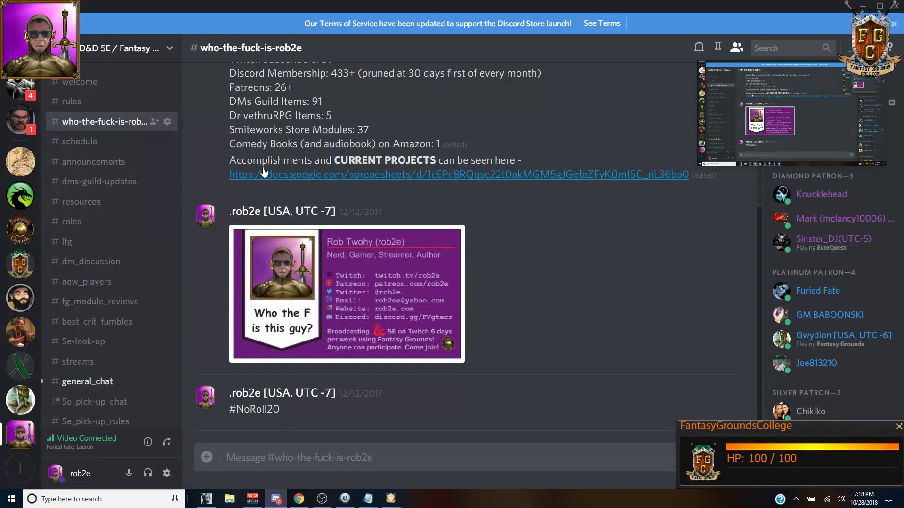
click(403, 178)
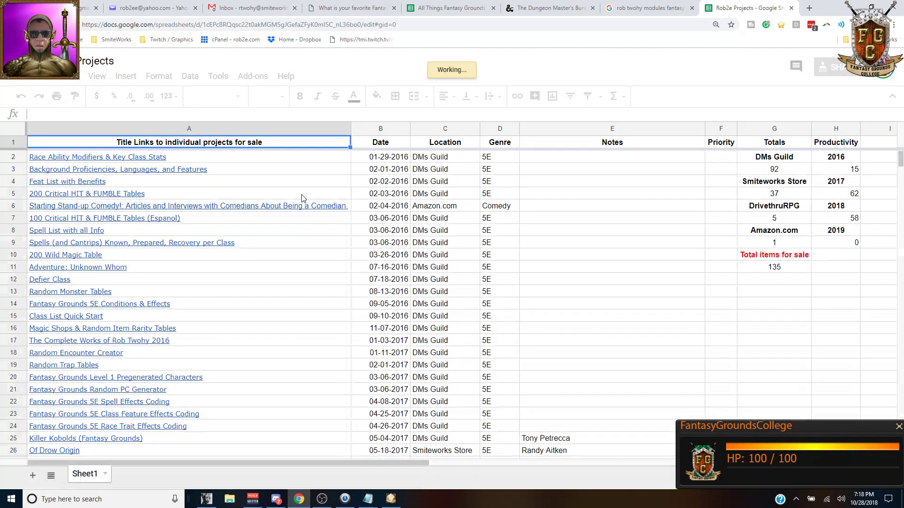
Step: Change the Unknown Whom II: The Mark of the Eye release date from 'By 10/31' to Tuesday
click(194, 160)
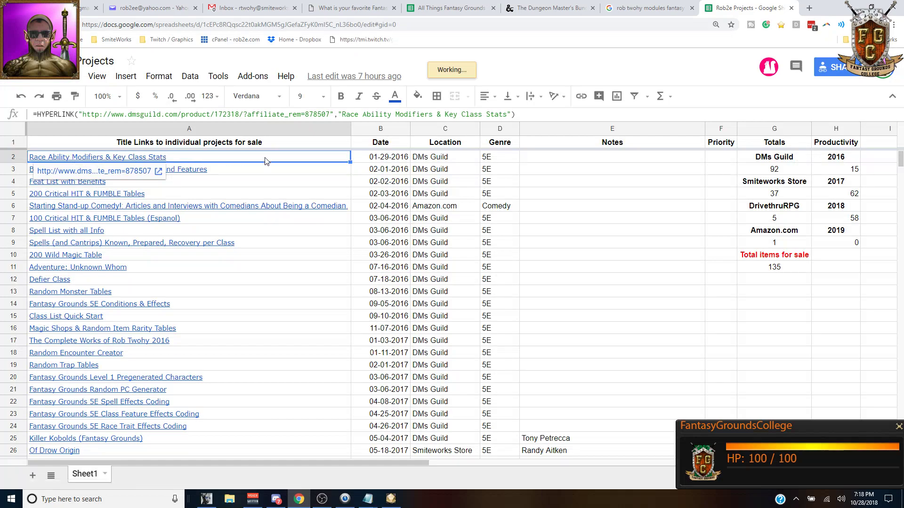
click(398, 160)
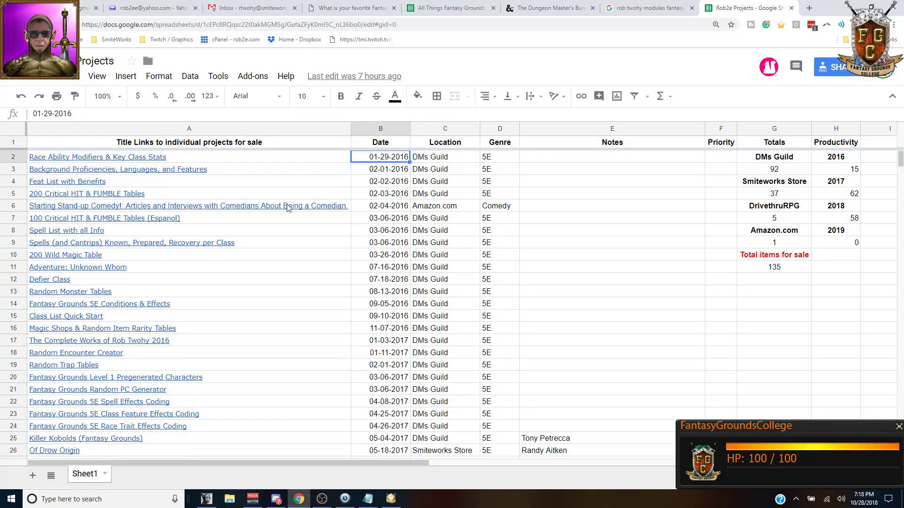
scroll(282, 211, down, 5)
scroll(277, 219, down, 20)
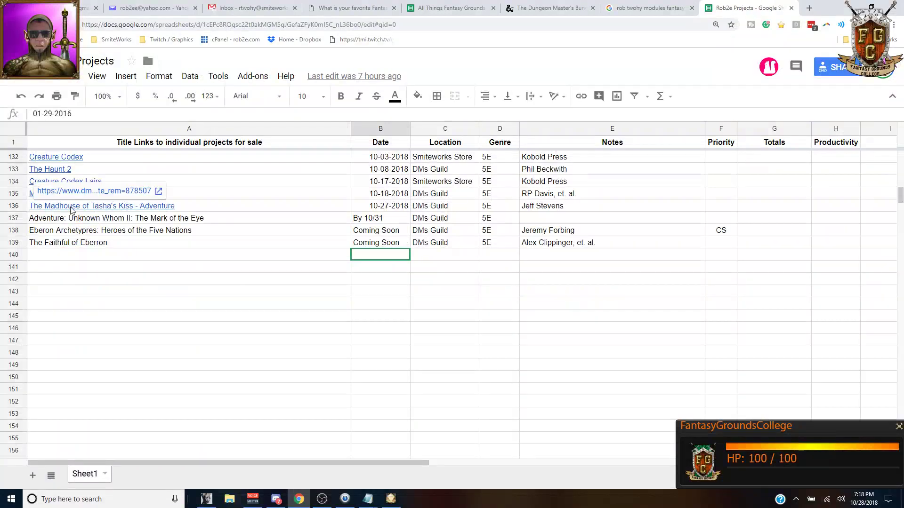
click(215, 210)
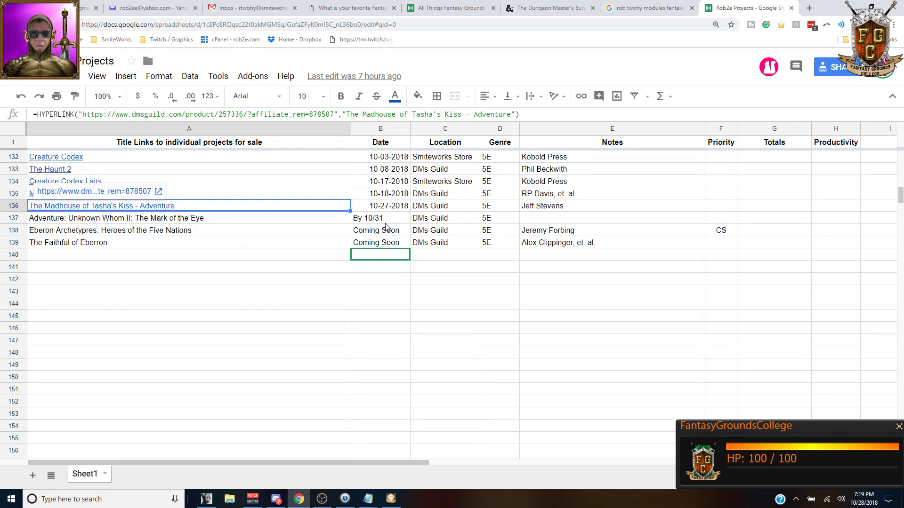
click(386, 221)
text(Tuesday)
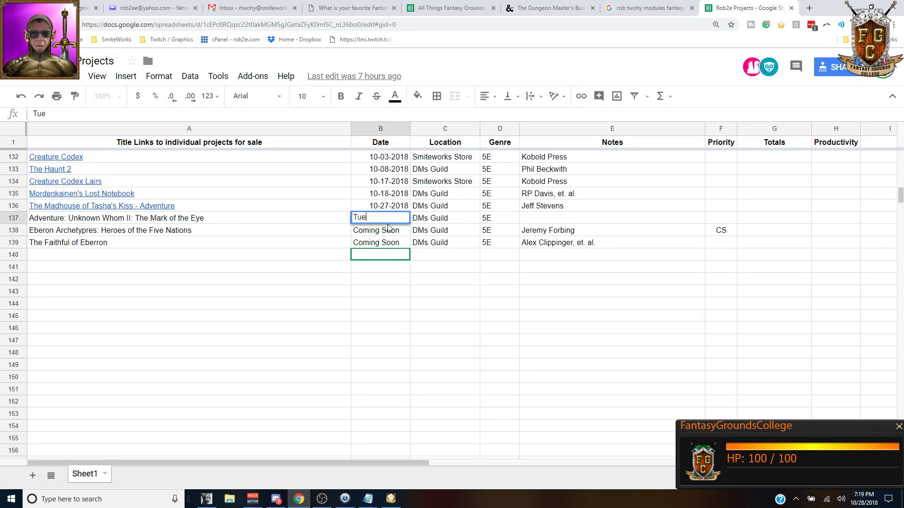
key(Return)
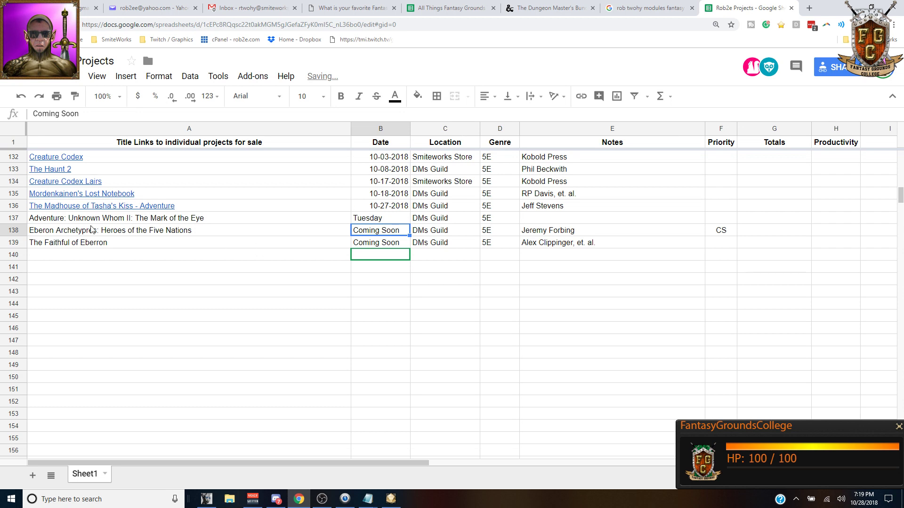
Step: Review the Heroes of the Five Nations and The Faithful of Eberron title entries
click(194, 234)
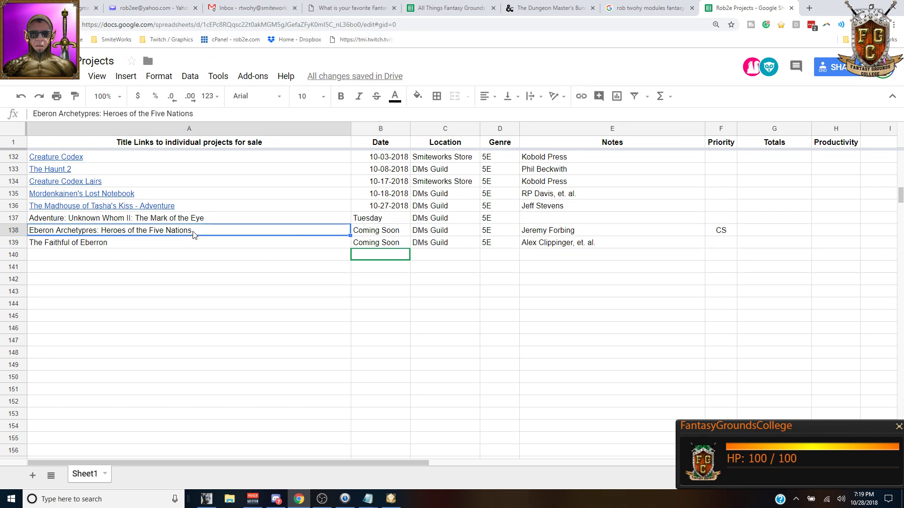
click(95, 248)
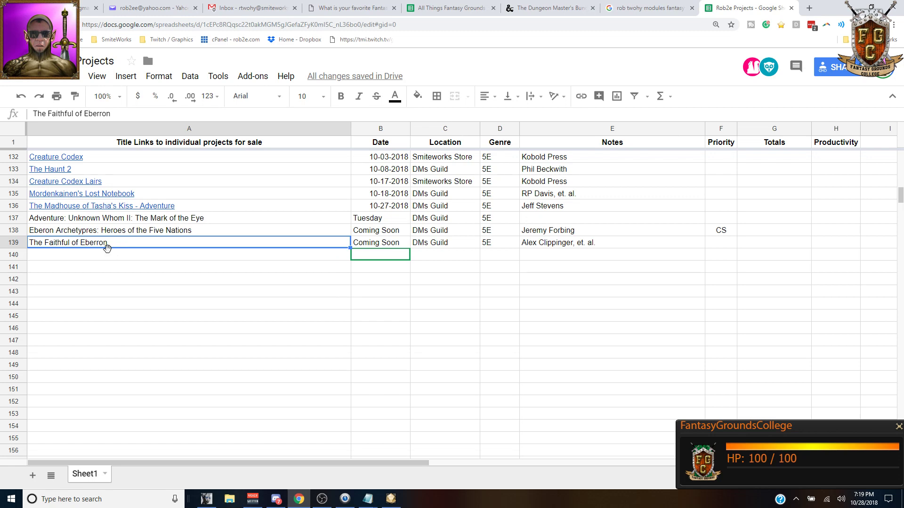
click(292, 235)
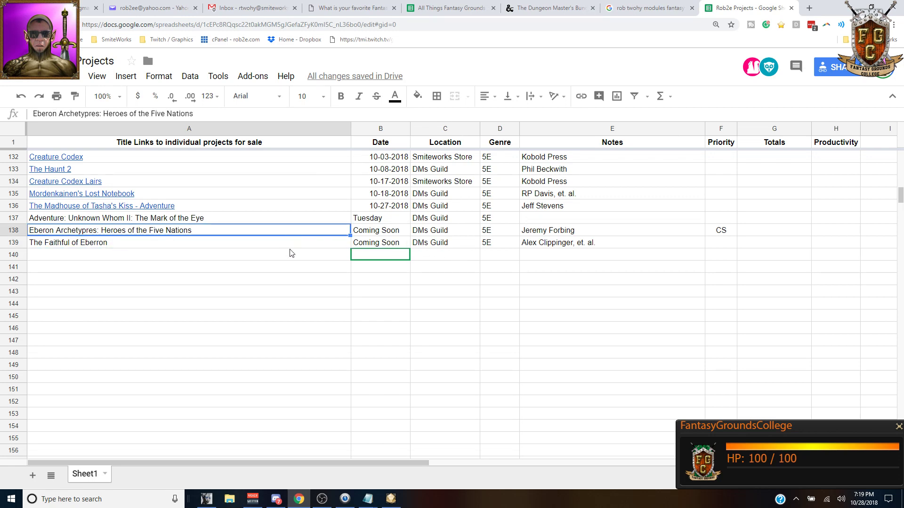
click(292, 246)
scroll(539, 327, up, 10)
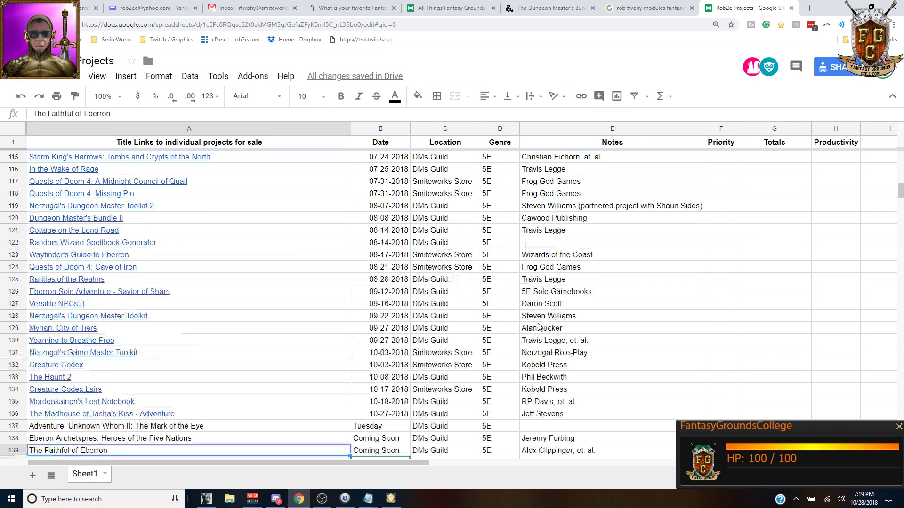
scroll(540, 327, up, 20)
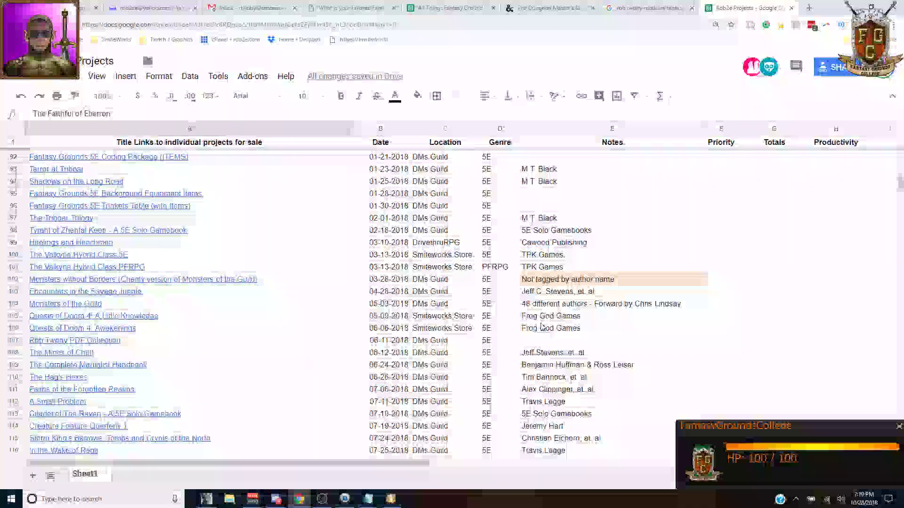
scroll(382, 269, up, 10)
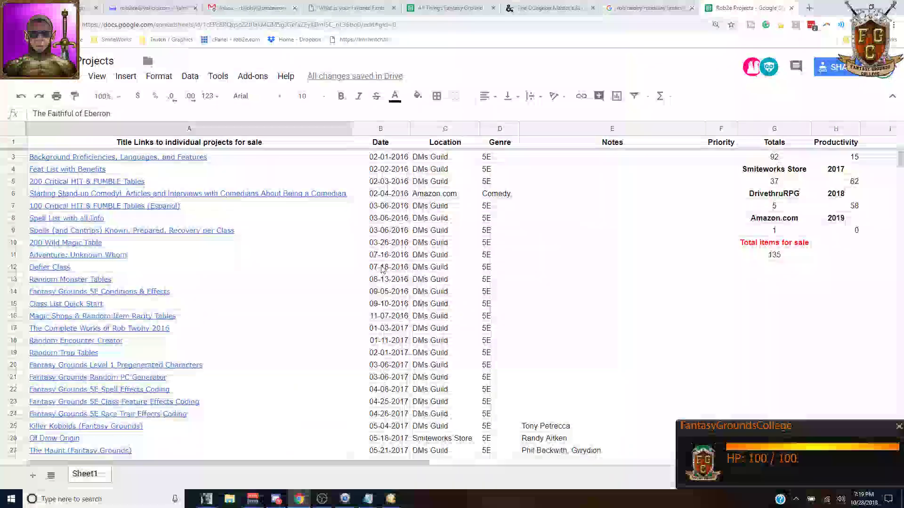
Step: Check the column G COUNTIF totals for DMs Guild, Smiteworks Store, DrivethruRPG and Amazon.com
click(796, 169)
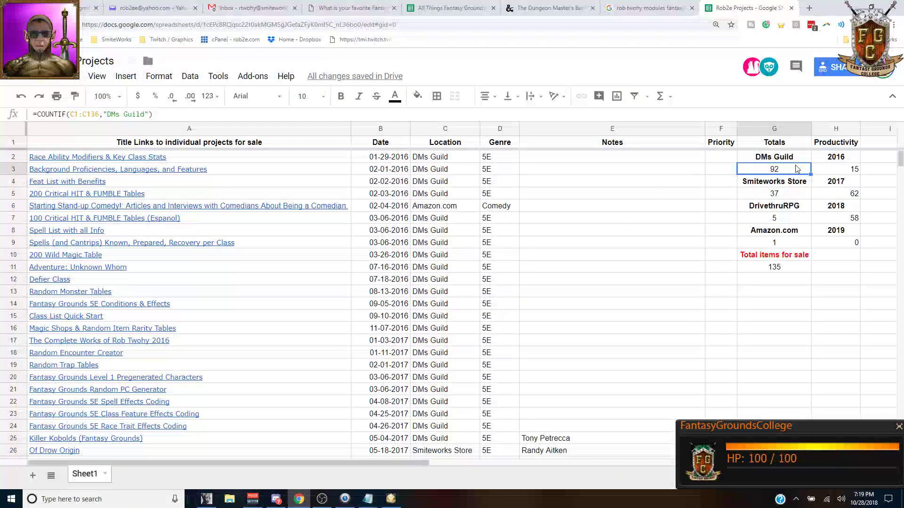
click(794, 195)
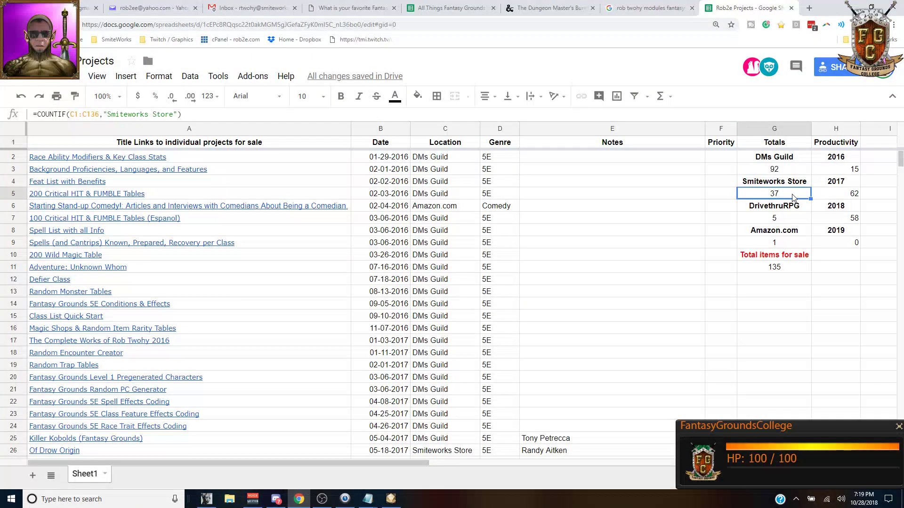
click(790, 220)
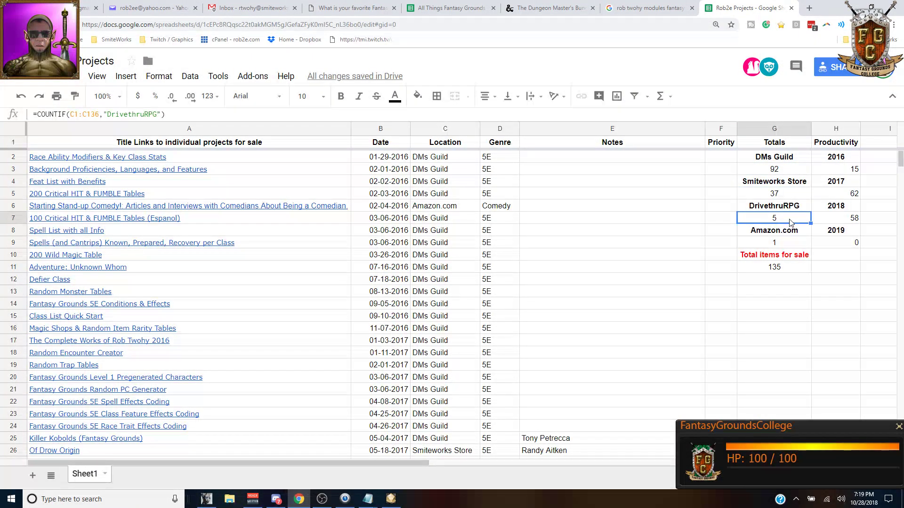
click(795, 246)
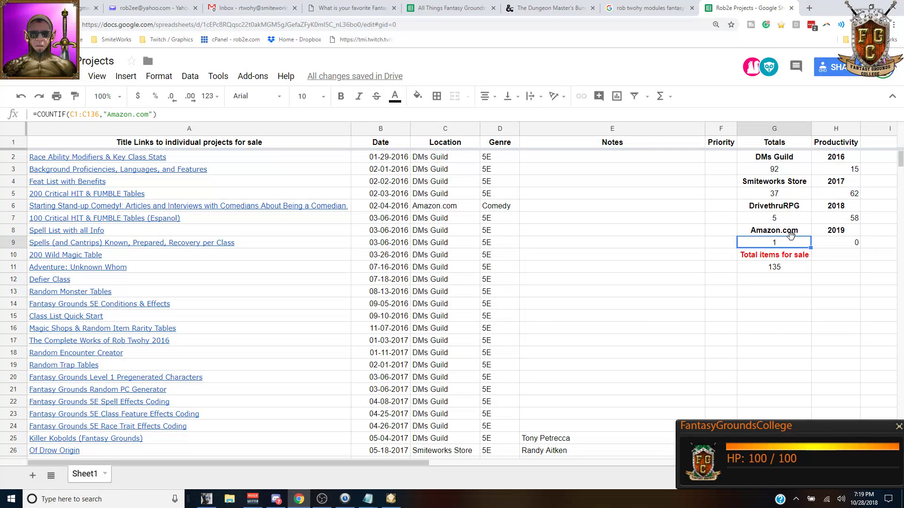
scroll(242, 250, down, 12)
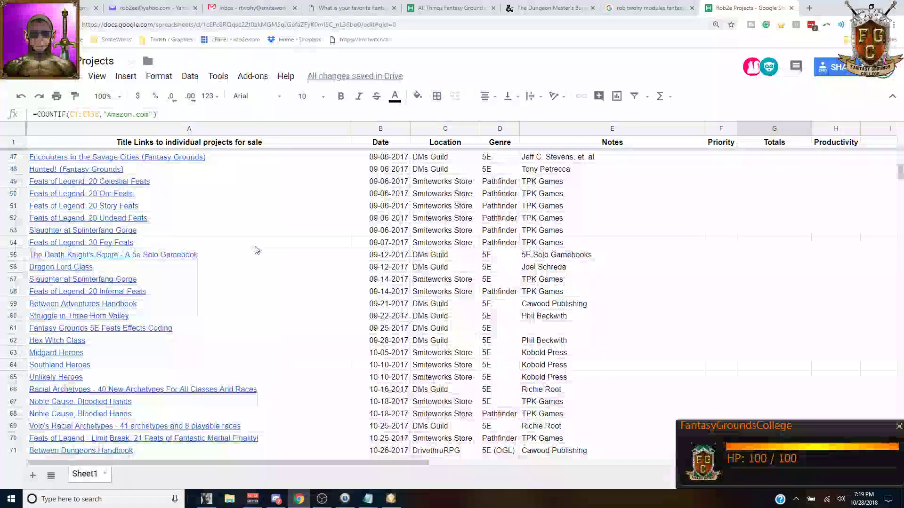
scroll(257, 250, up, 5)
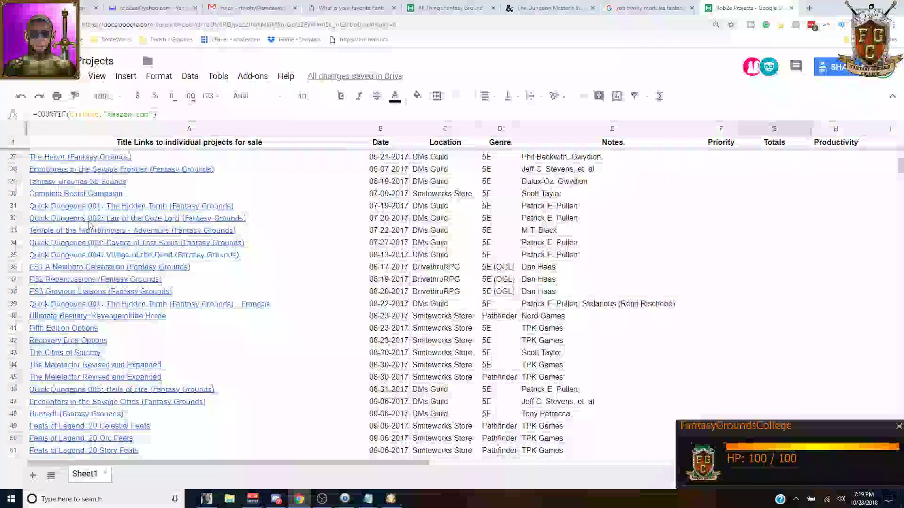
scroll(90, 225, down, 10)
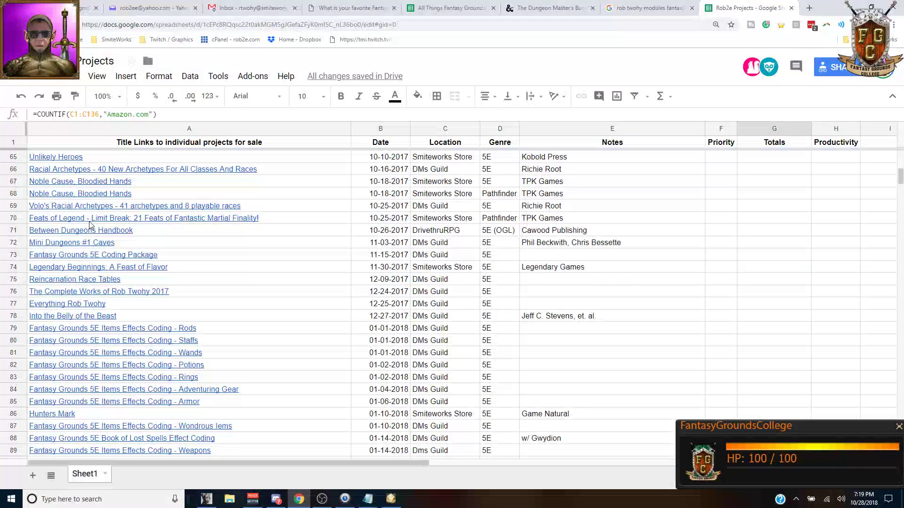
scroll(89, 225, down, 1)
scroll(89, 225, down, 9)
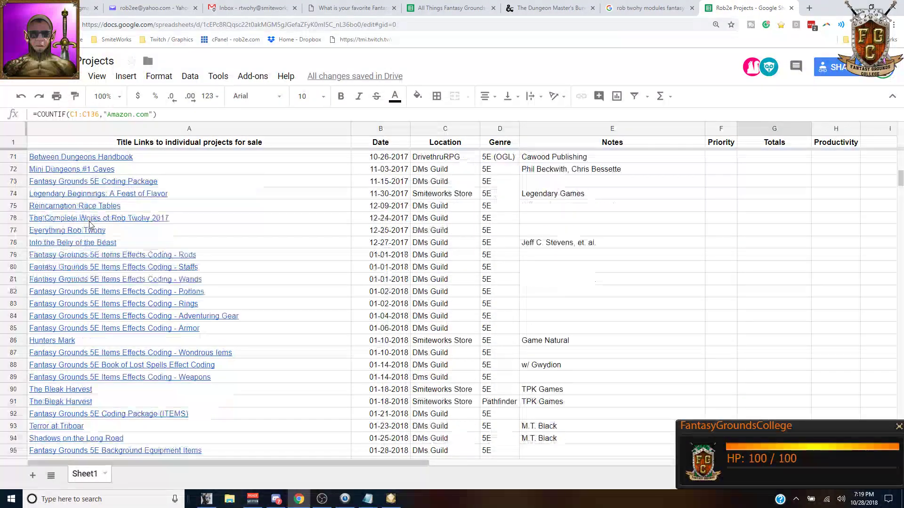
scroll(91, 225, down, 6)
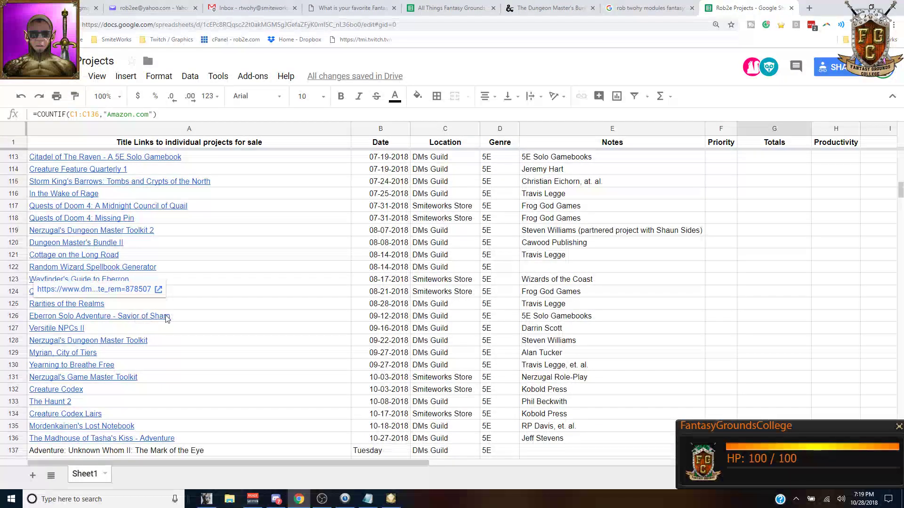
Step: View the Eberron Solo Adventure - Savior of Sharn DMs Guild product page from its link
click(145, 321)
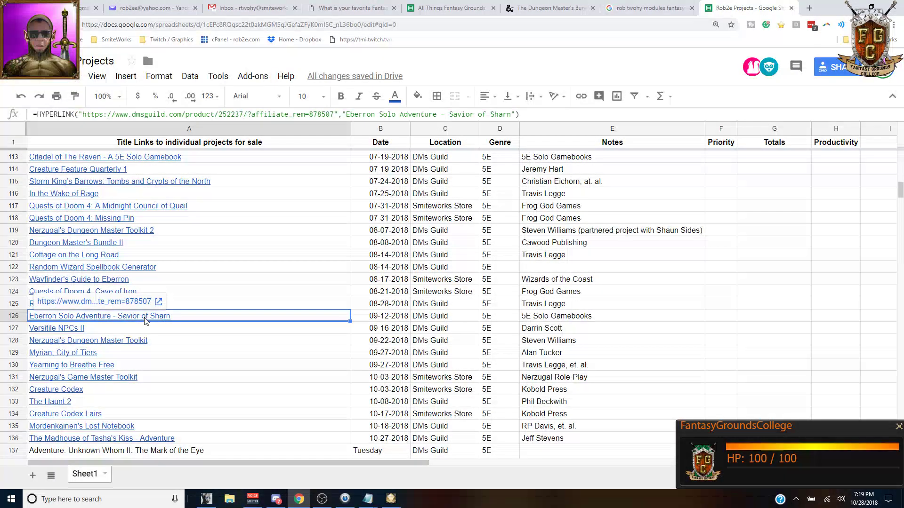
click(141, 303)
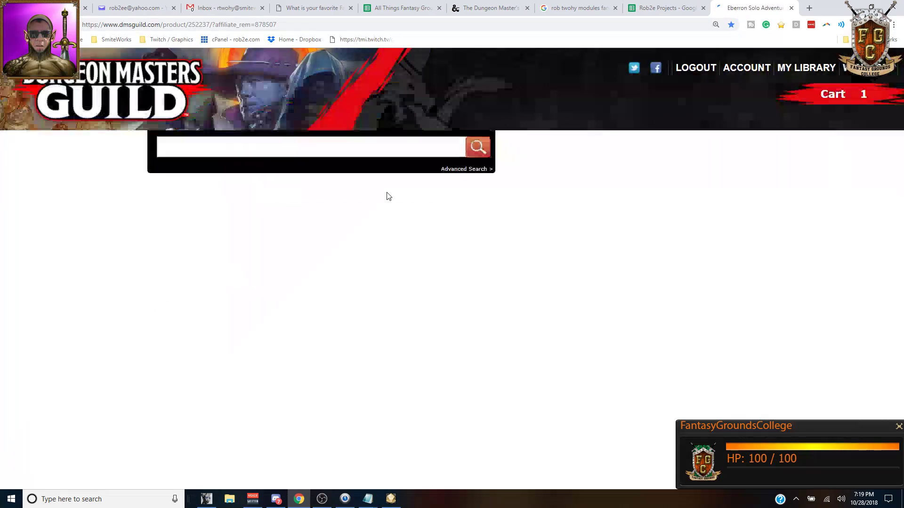
click(673, 6)
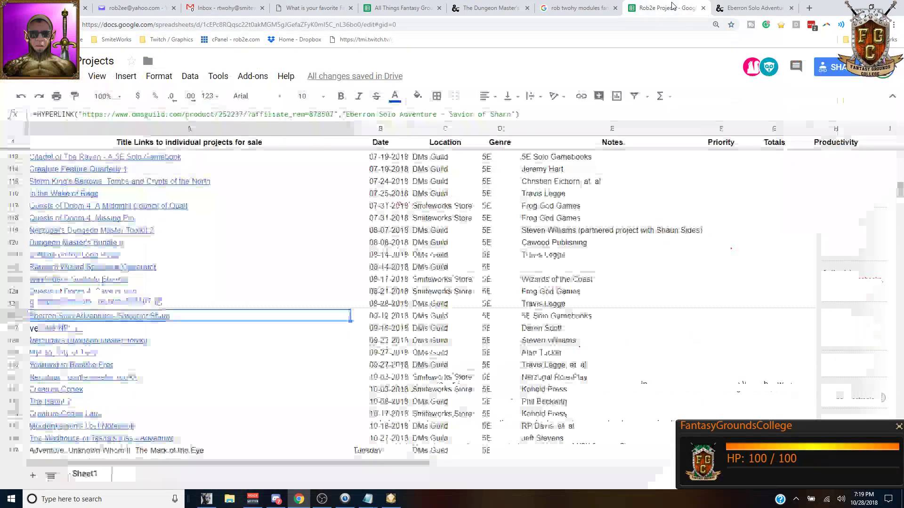
Step: View the Creature Codex Lairs store page linked from the projects list
scroll(183, 251, down, 5)
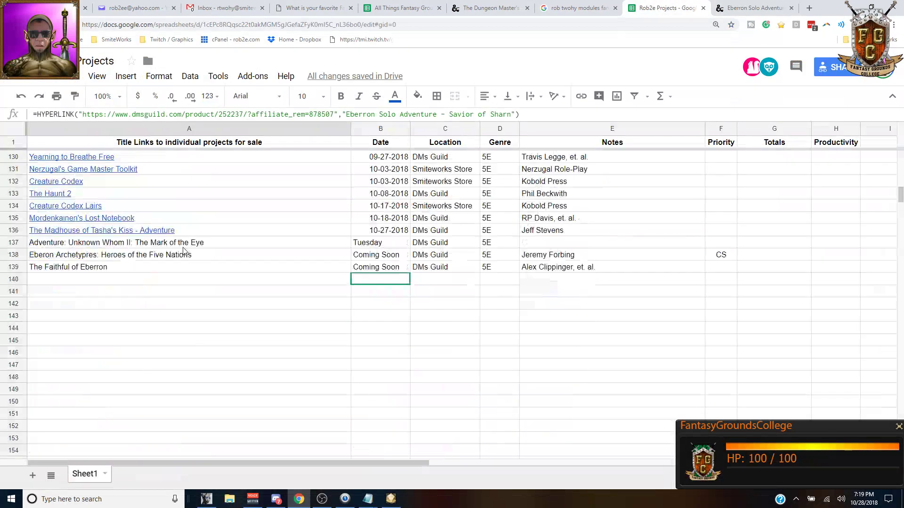
click(89, 210)
click(99, 191)
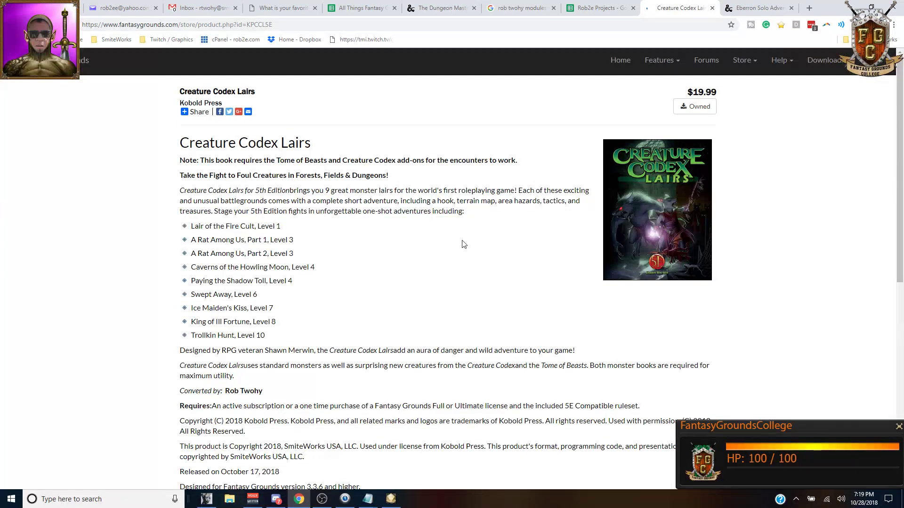
scroll(471, 238, down, 1)
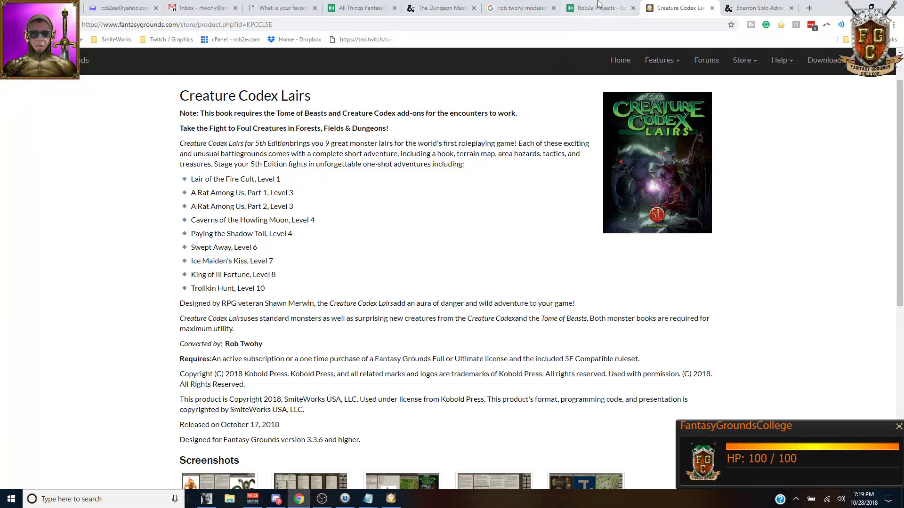
click(598, 5)
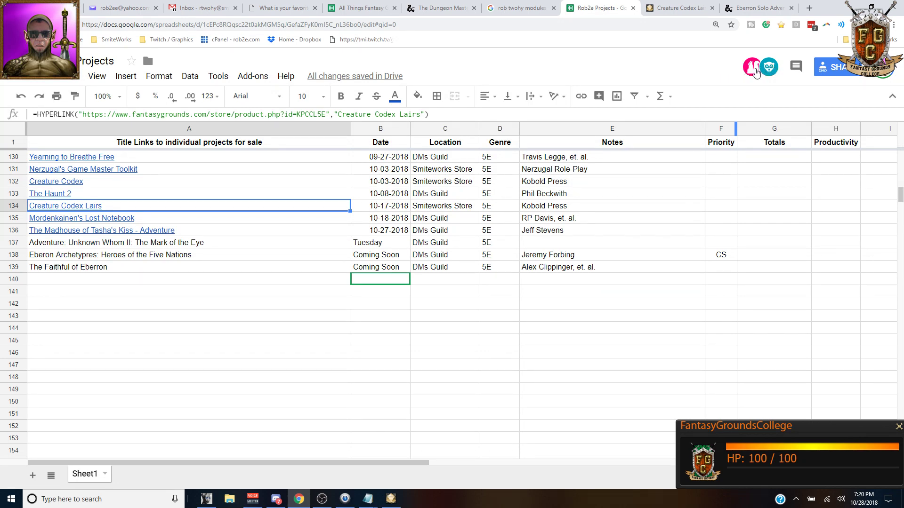
Step: Scan the projects list, then bring up the Dungeon Master's Bundle II page
scroll(186, 348, up, 3)
scroll(193, 351, down, 3)
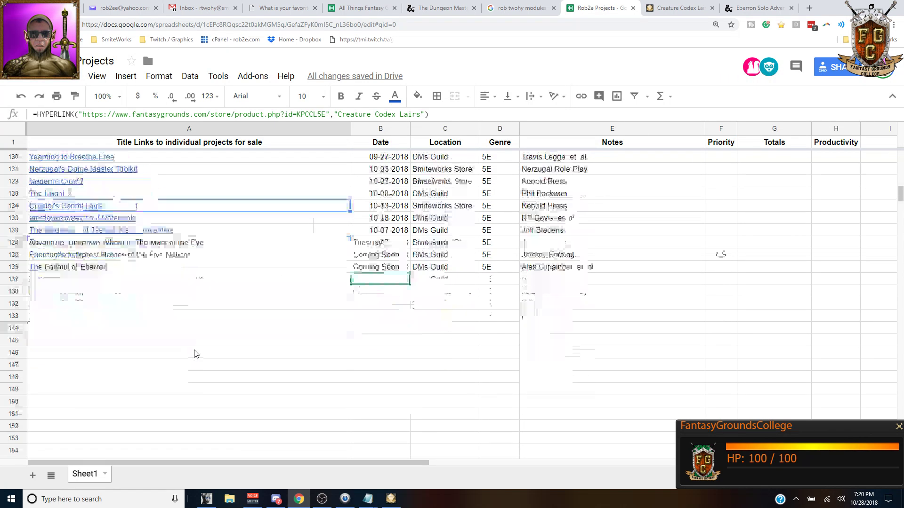
scroll(198, 354, up, 1)
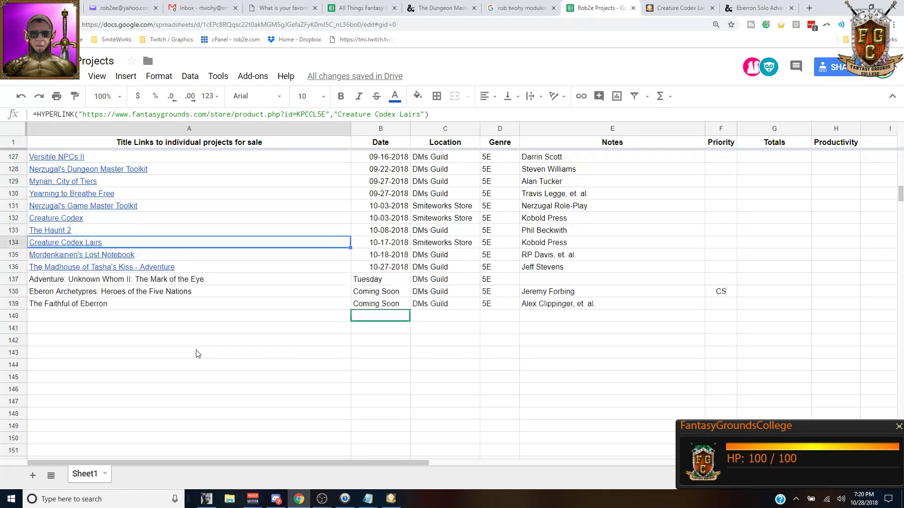
scroll(198, 354, up, 7)
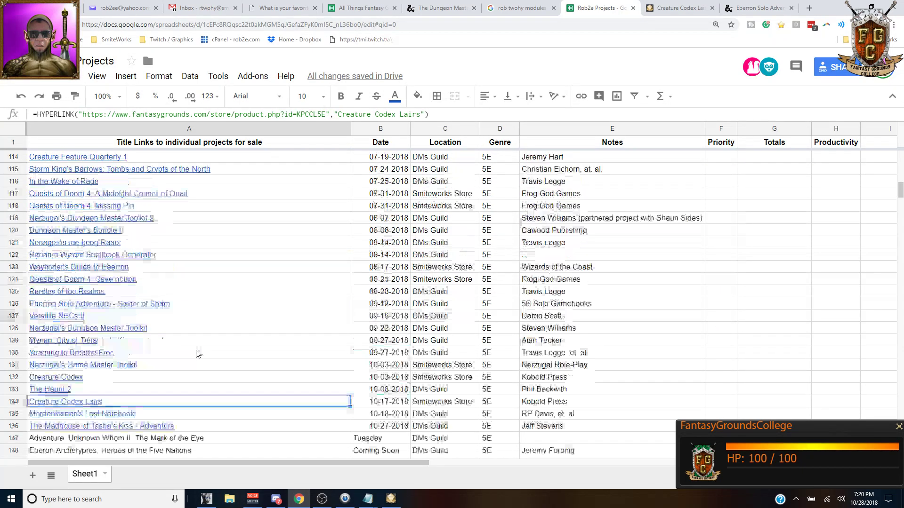
scroll(197, 354, down, 6)
scroll(197, 354, up, 7)
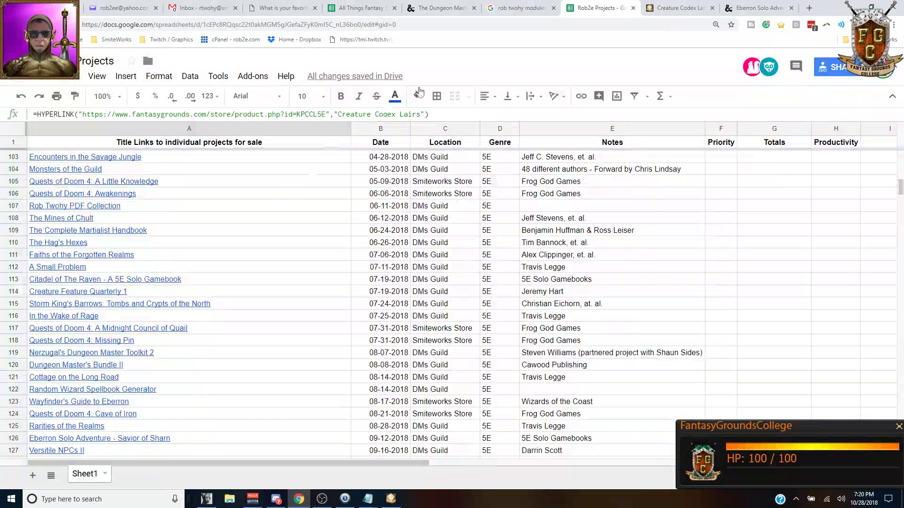
click(447, 11)
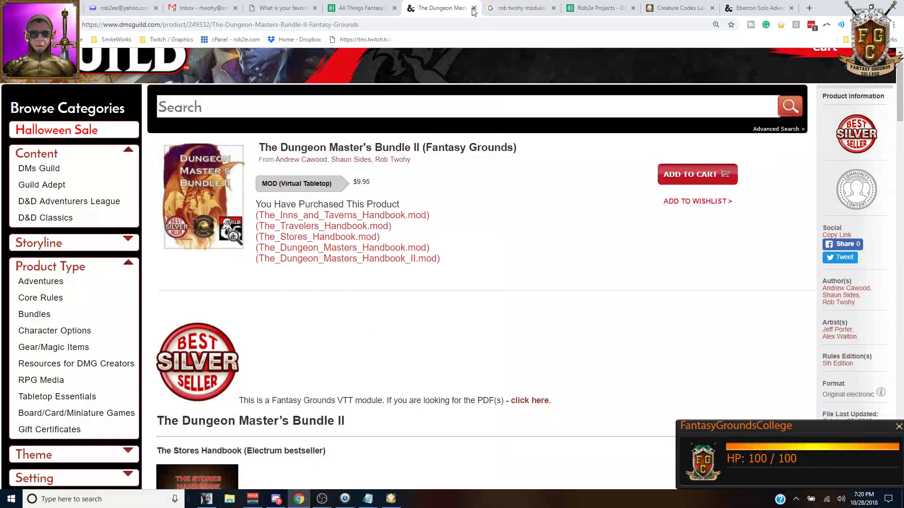
Step: Close the Dungeon Master's Bundle II page, leaving the module search results showing
click(473, 9)
scroll(529, 263, down, 4)
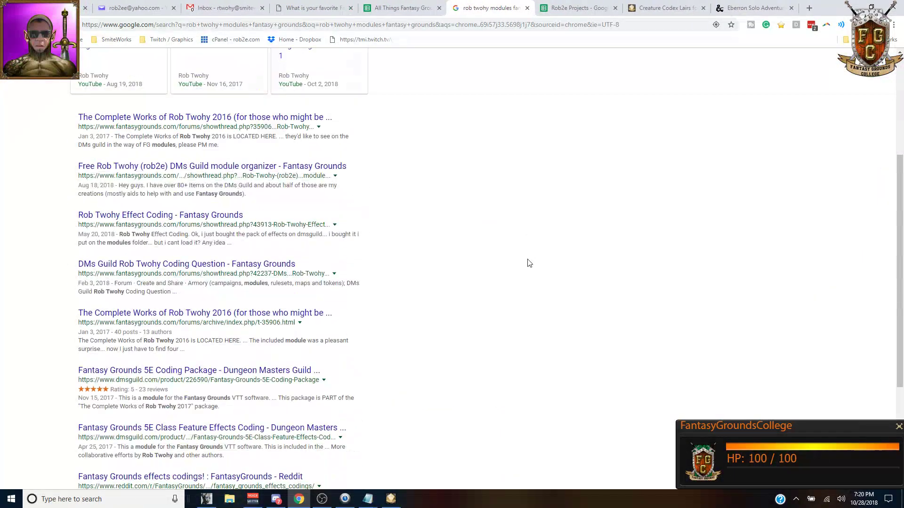
scroll(529, 263, up, 3)
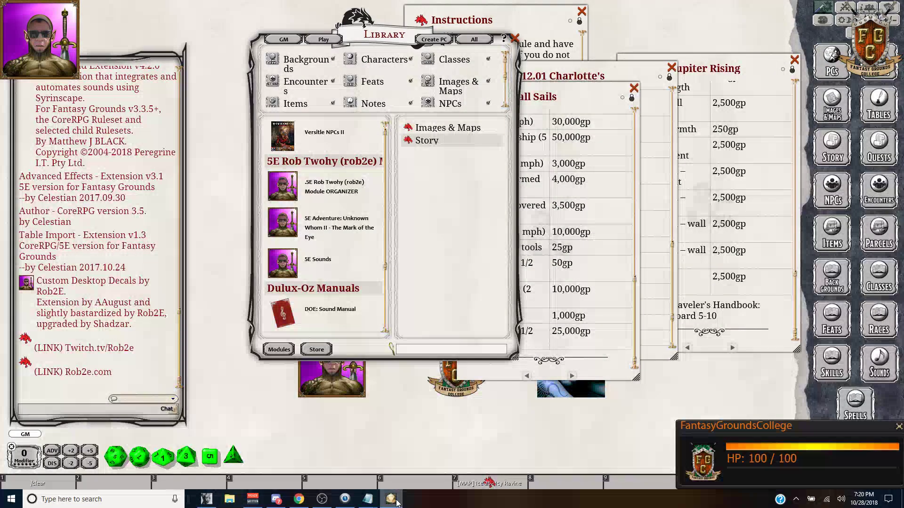
Step: Bring up Fantasy Grounds' exit options, then return to the browser
click(390, 498)
right_click(626, 404)
right_click(626, 369)
key(alt+Tab)
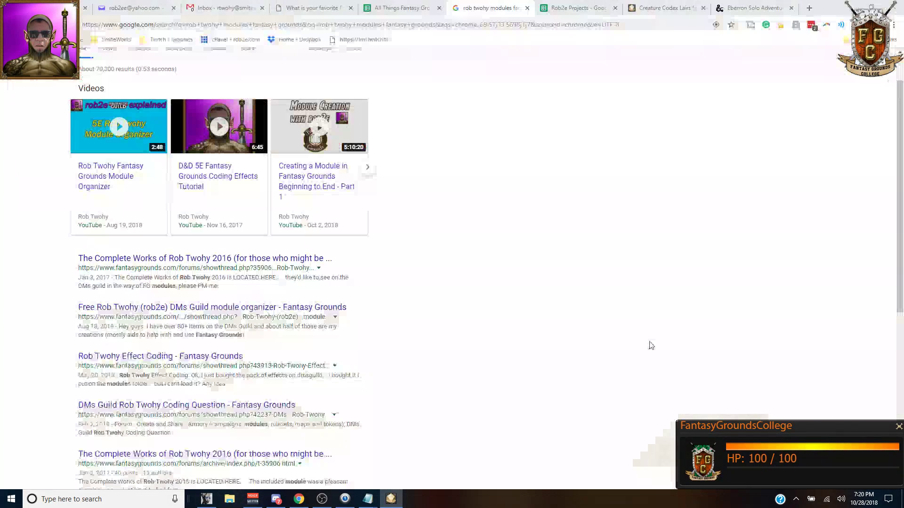
Step: Close the scratch race-and-class note in Notepad without saving
mouse_move(368, 503)
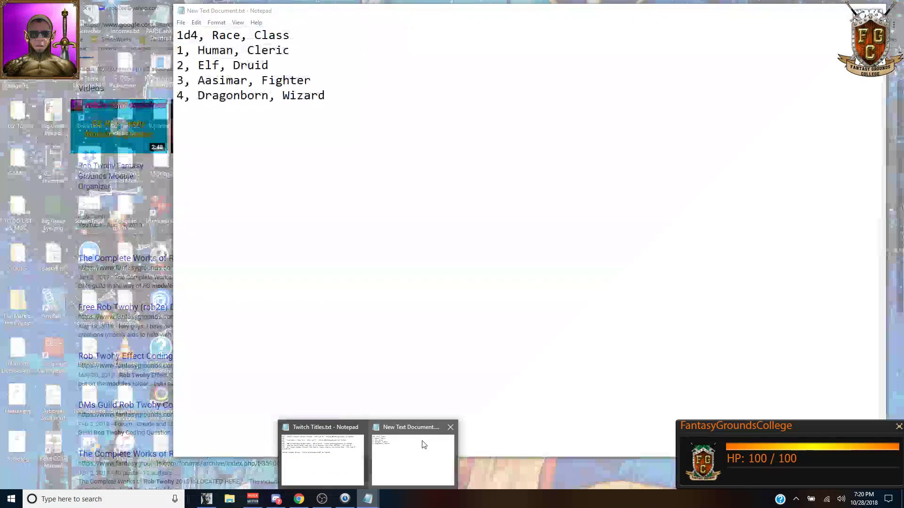
click(423, 444)
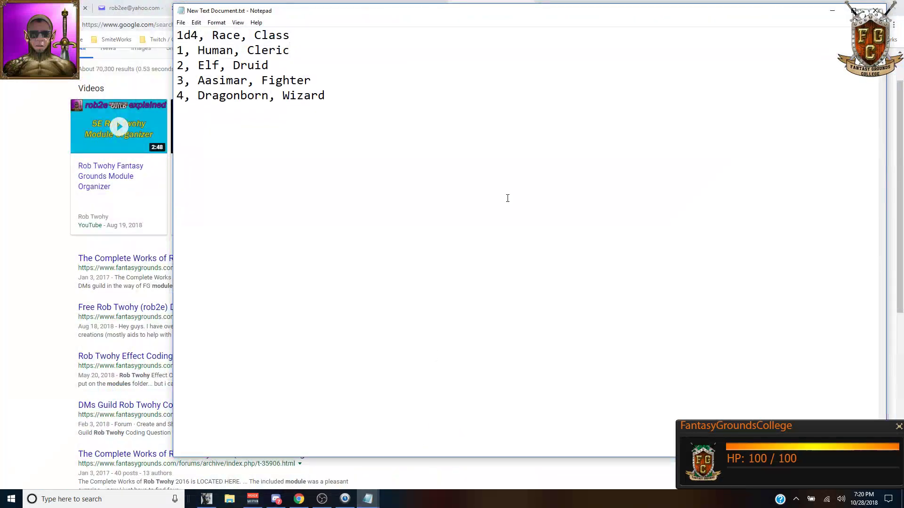
click(875, 11)
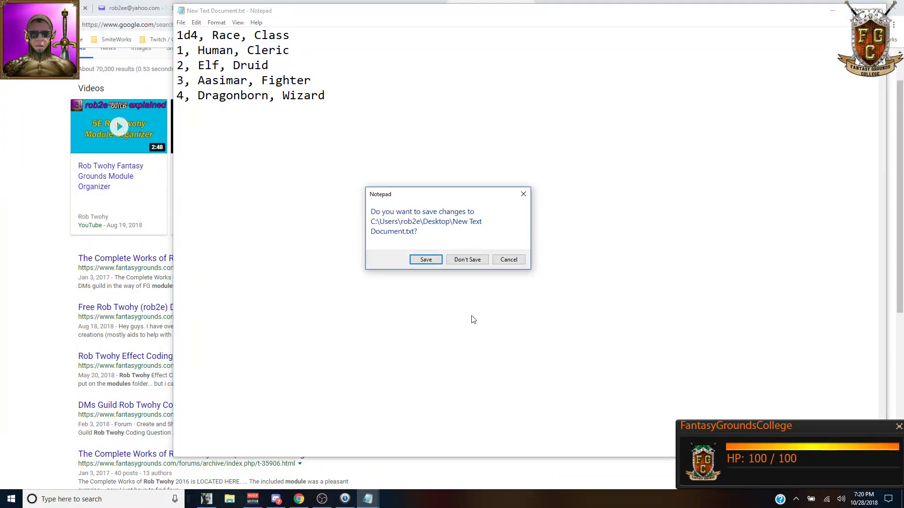
click(468, 261)
Step: Check the Twitch Titles list, then return to the Rob2e Projects spreadsheet
click(368, 499)
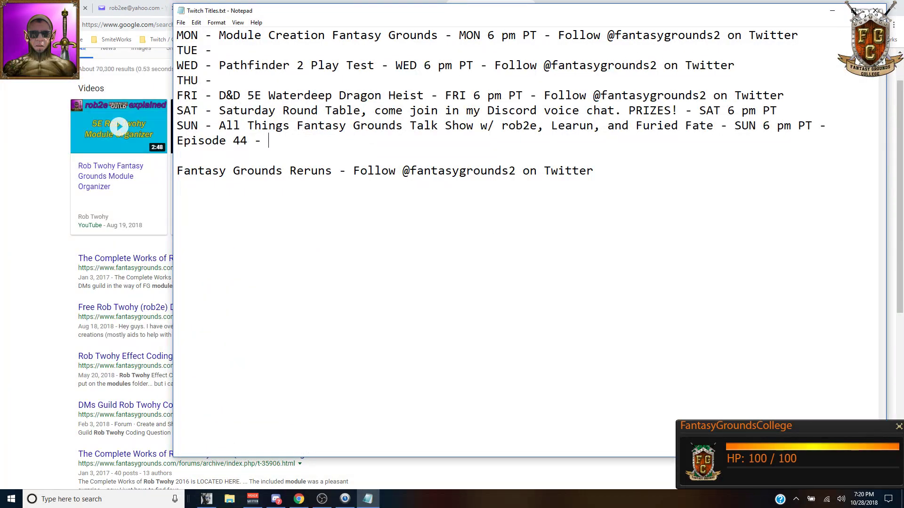
click(299, 499)
click(565, 9)
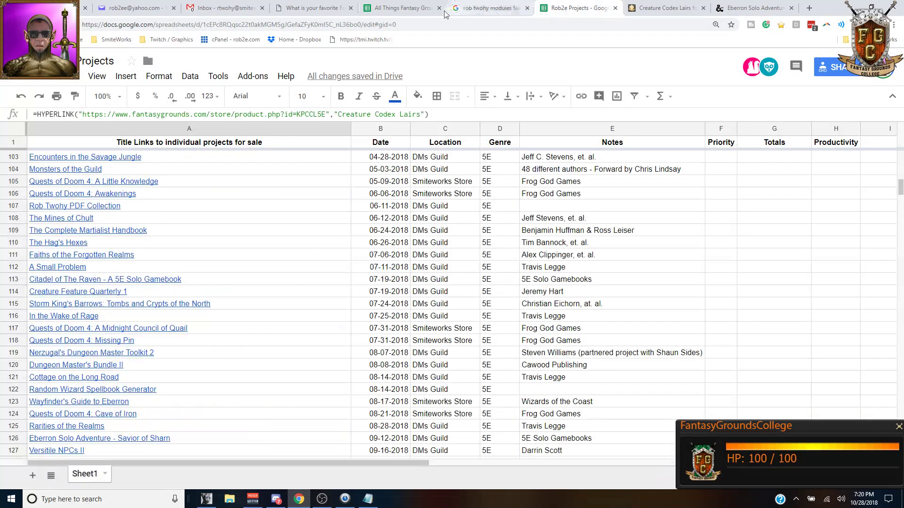
Step: On the Schedule sheet, paint row 47's green format onto the 10-28-2018 row
click(402, 8)
click(92, 474)
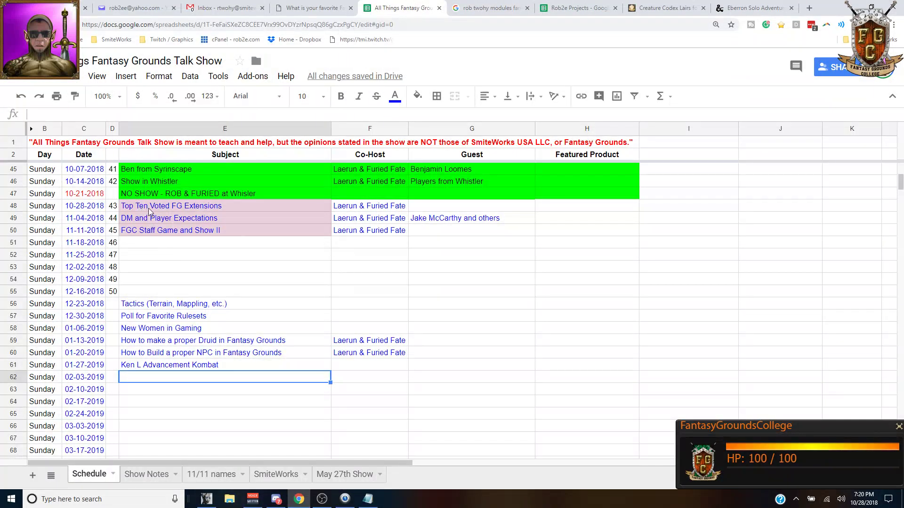
click(199, 191)
shift+click(567, 193)
click(75, 96)
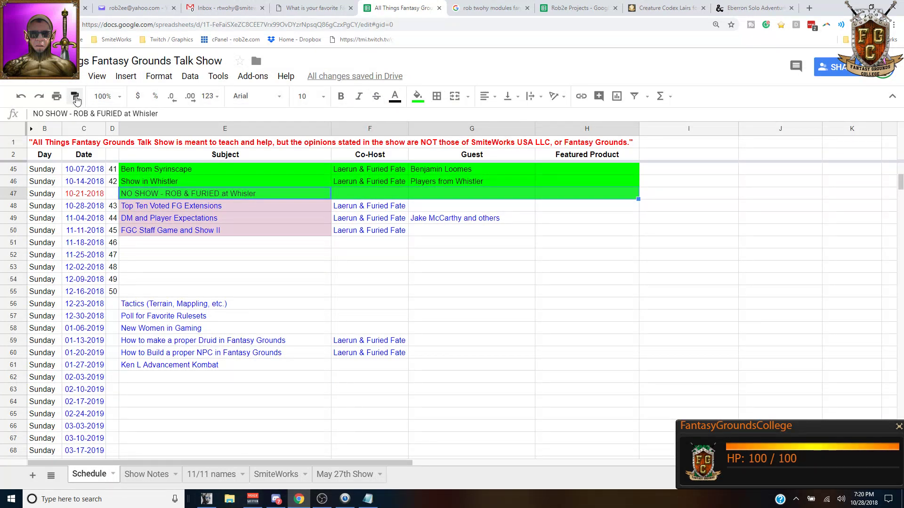
click(172, 207)
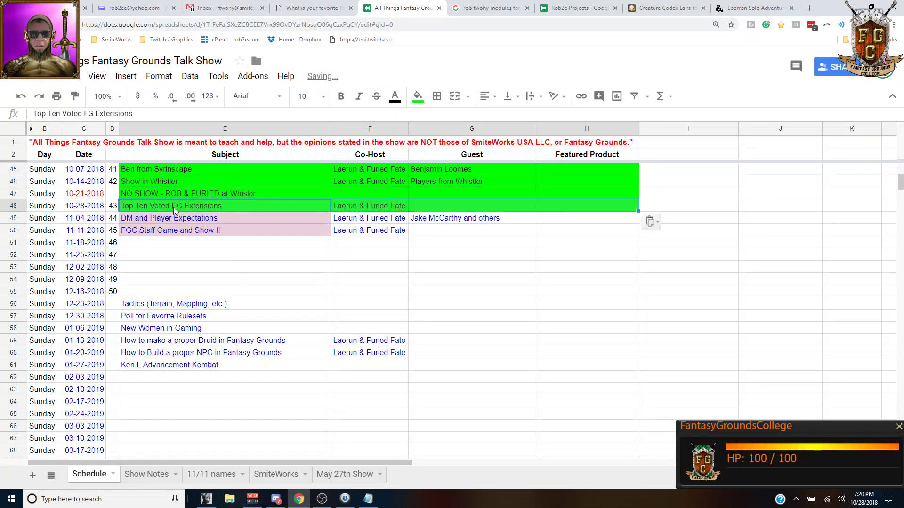
Step: Add 'DM and Player Expectations' after 'Episode 44 -' in the Twitch Titles Sunday line
click(204, 221)
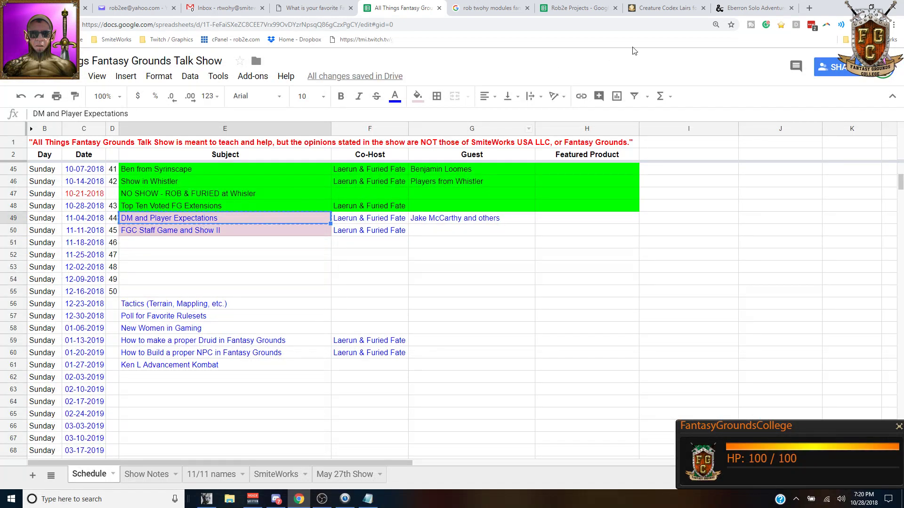
click(753, 8)
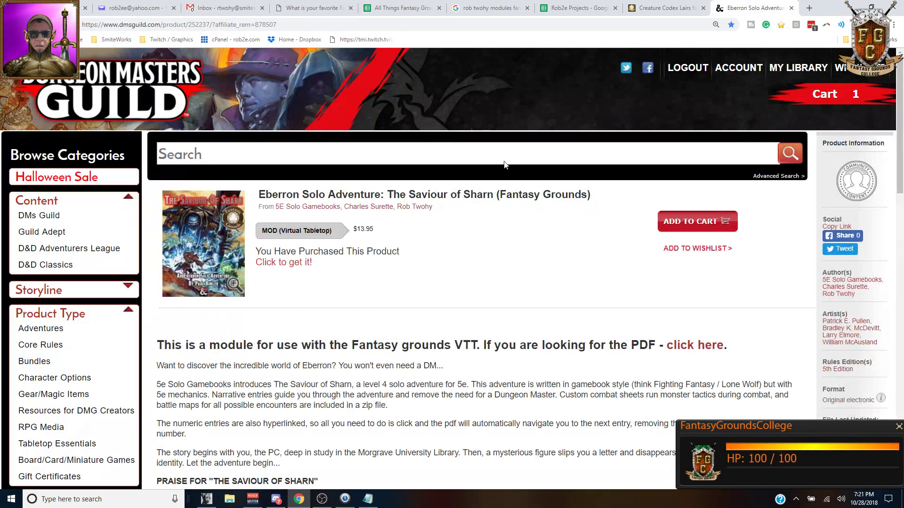
click(666, 8)
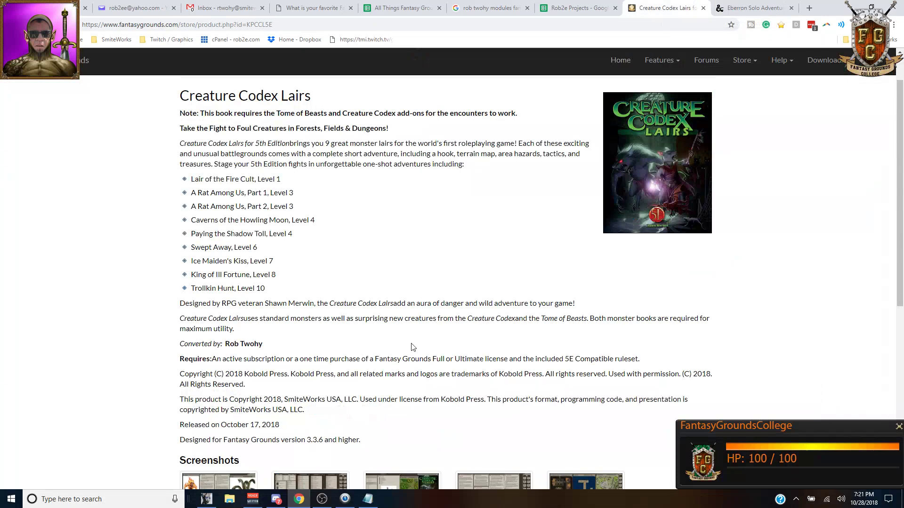
click(368, 499)
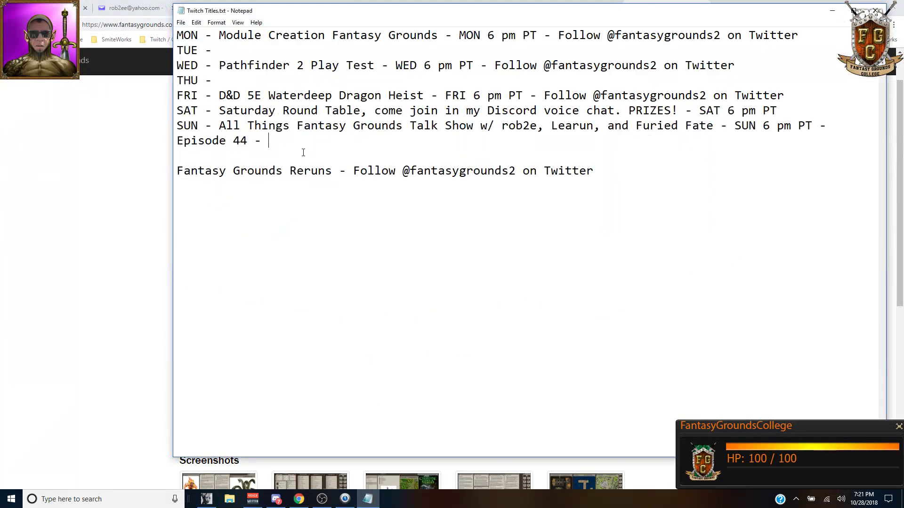
text(DM and Player Expectations)
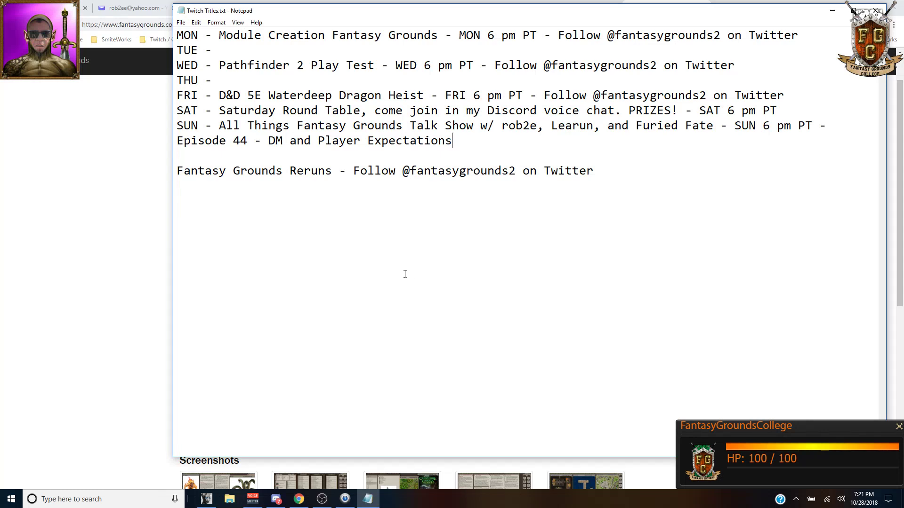
click(276, 499)
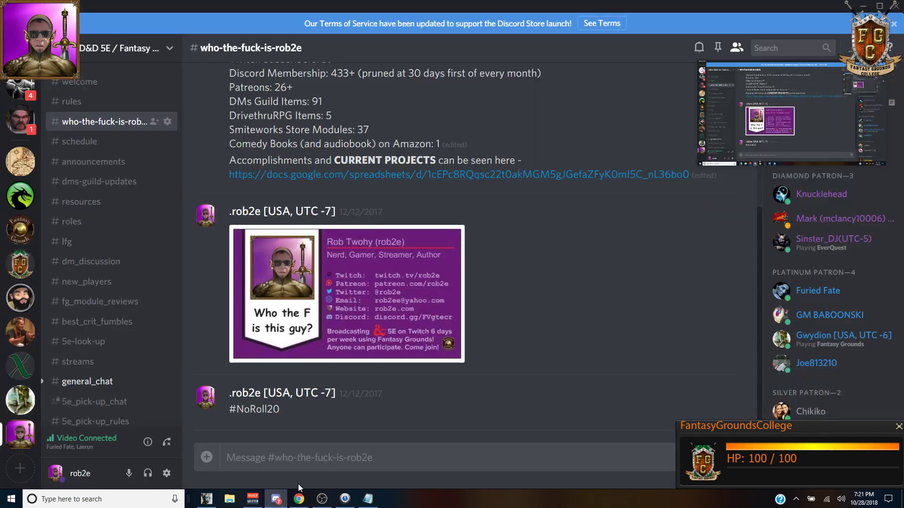